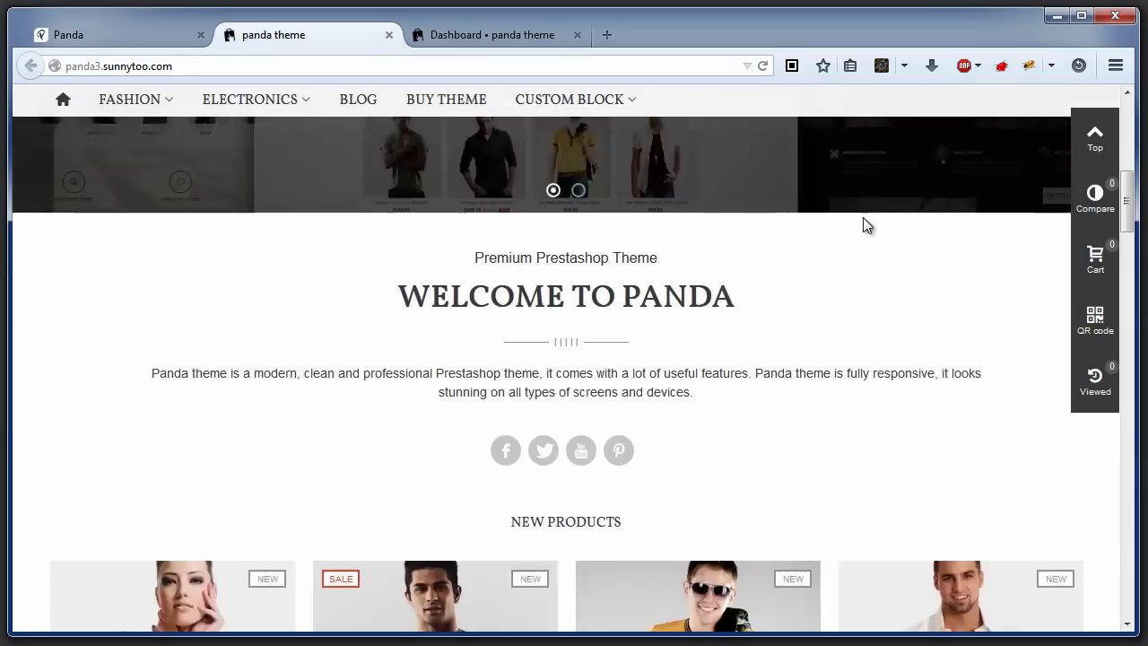
scroll(835, 219, "down", 10)
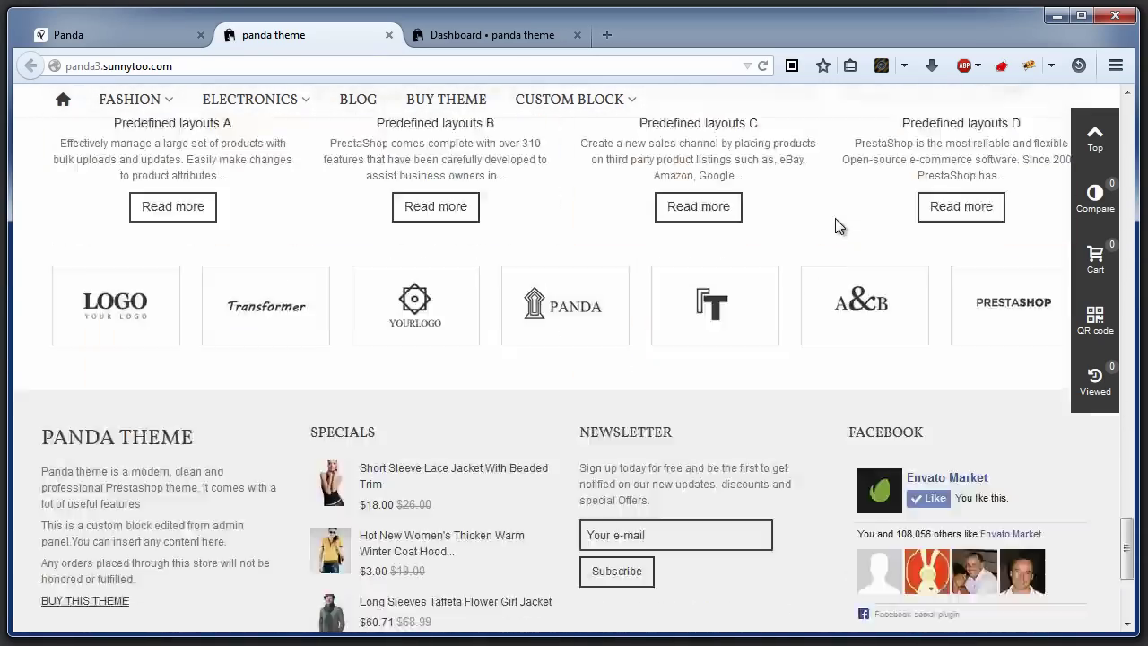
left_click(1101, 147)
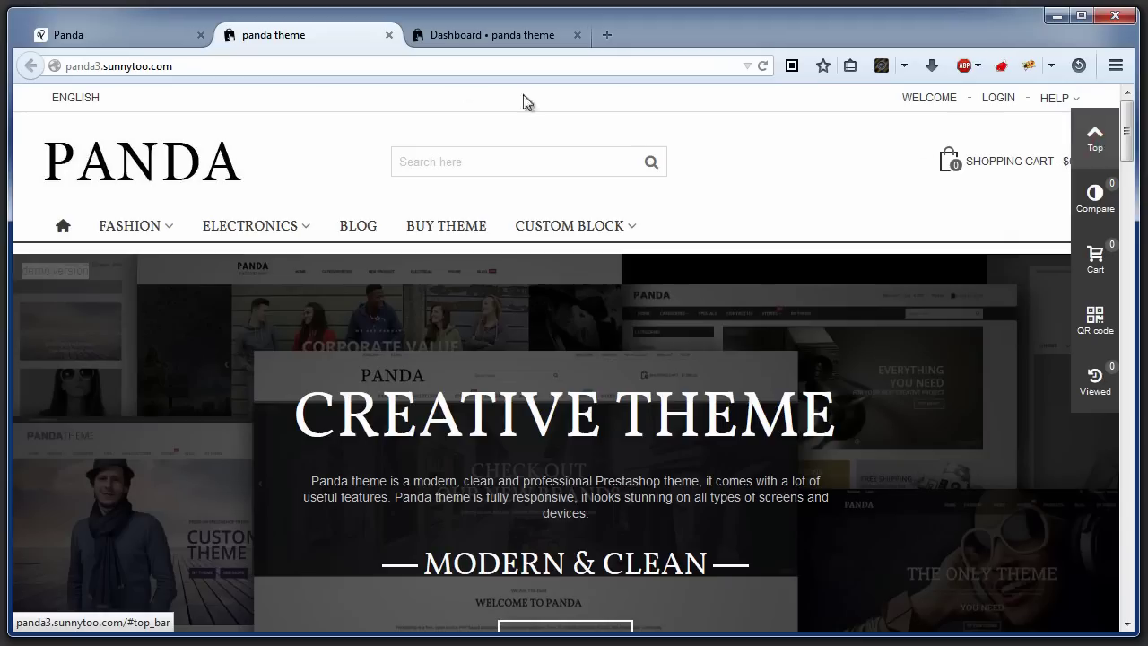
In the back office Performance settings, set Smarty template compilation to Force compilation, turn the cache off and save
left_click(477, 38)
mouse_move(101, 411)
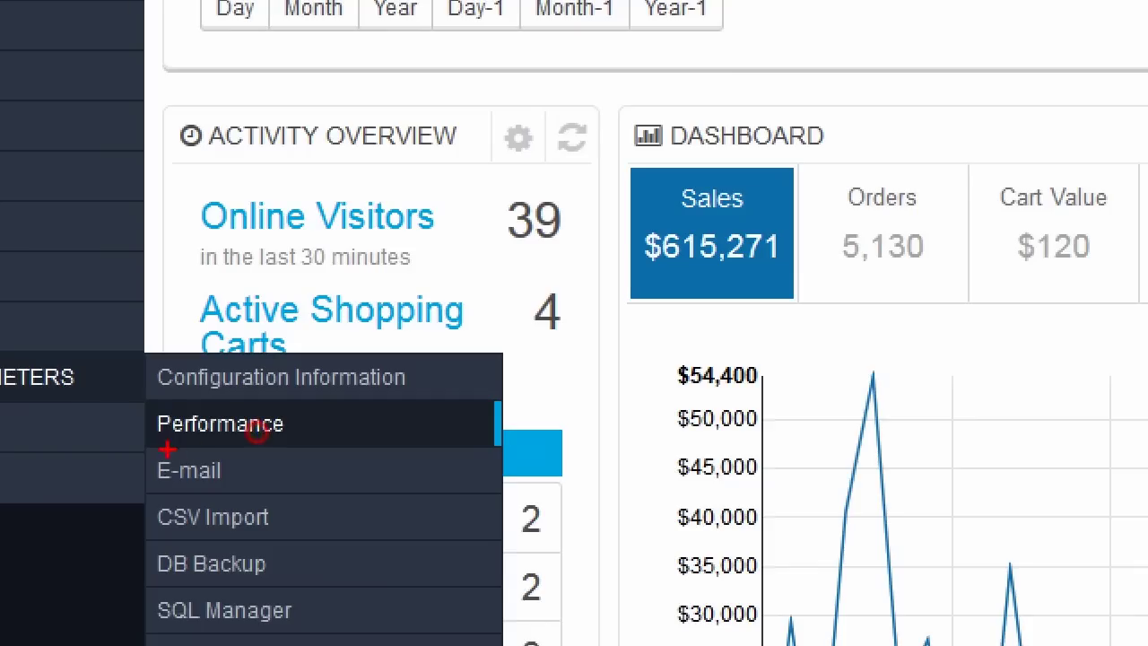
left_click_drag(133, 457, 371, 458)
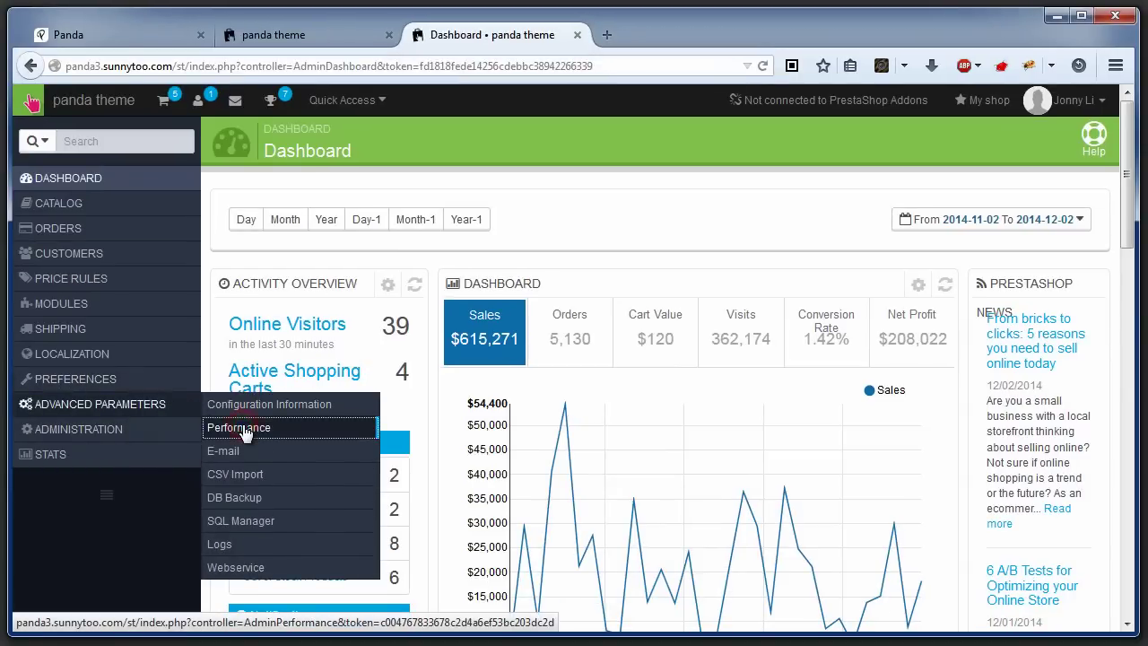
left_click(242, 428)
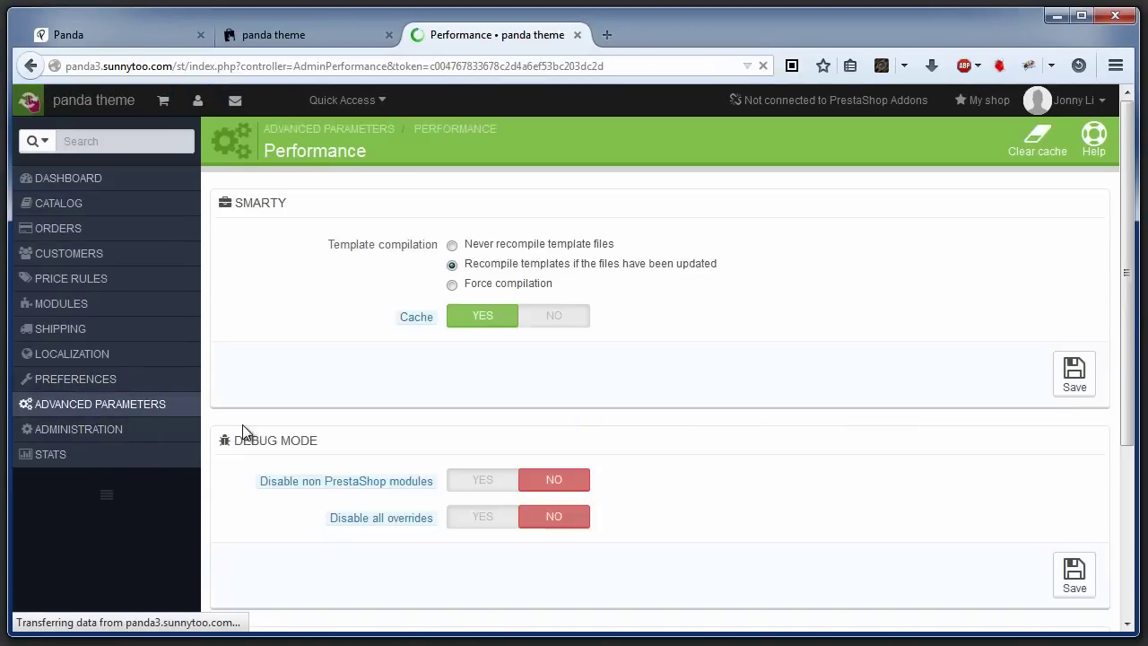
left_click(503, 289)
left_click(553, 315)
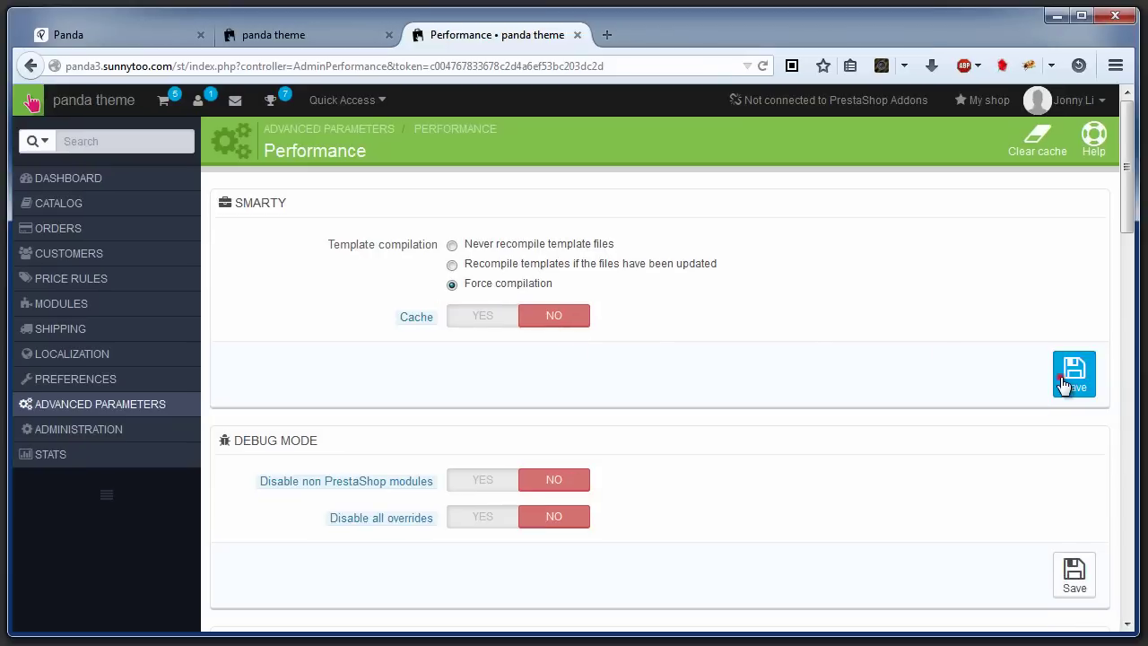
left_click(1063, 382)
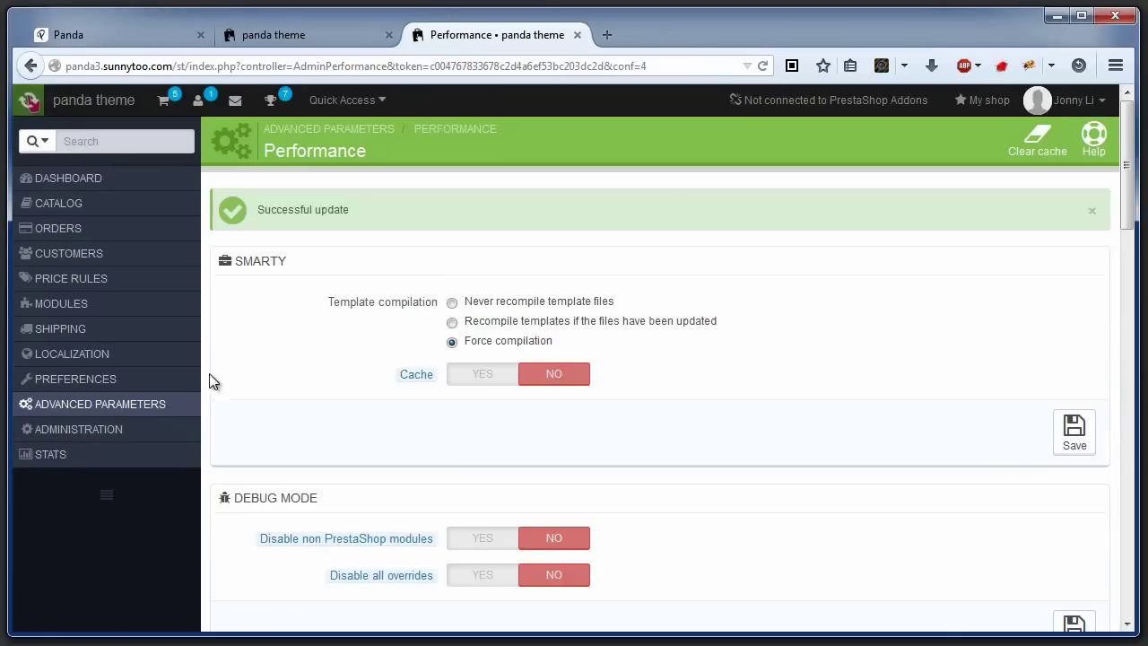
Find the Theme editor module by searching the modules list for "theme ed" and open its configuration
mouse_move(61, 303)
left_click(229, 305)
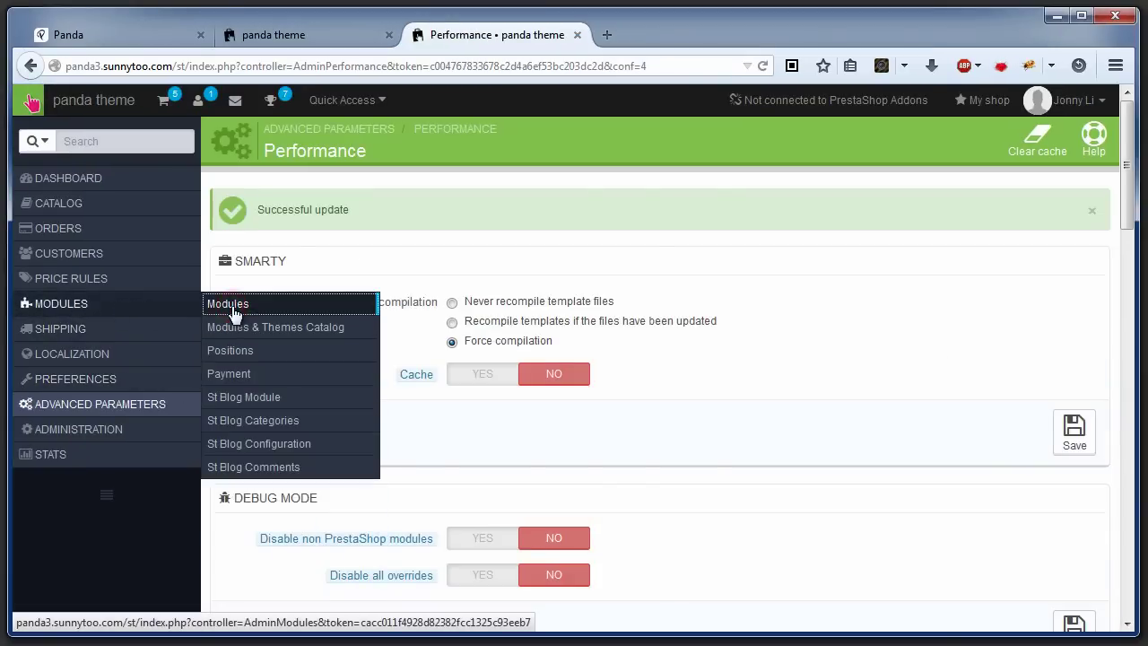
scroll(269, 323, "down", 3)
left_click(322, 280)
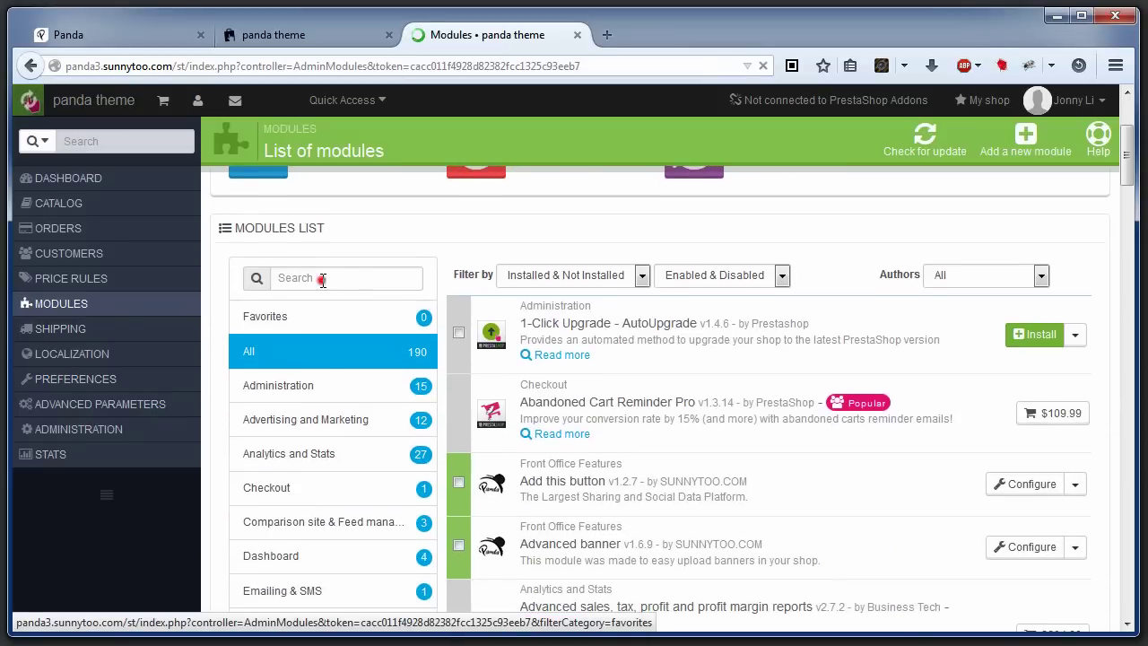
type("theme e")
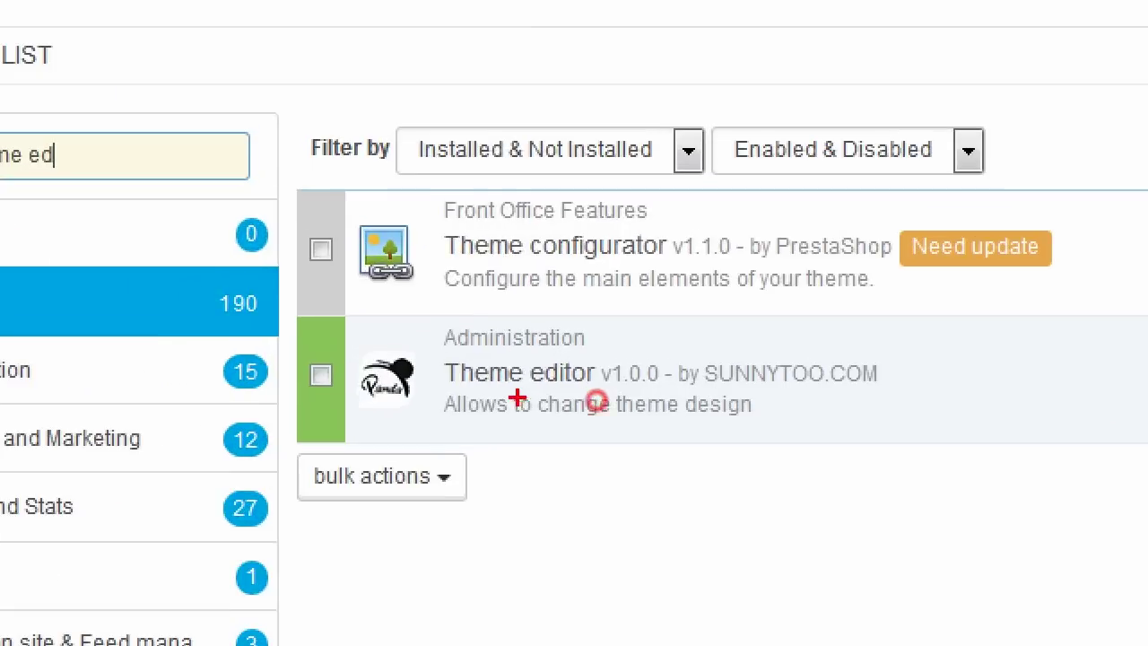
left_click_drag(457, 397, 678, 396)
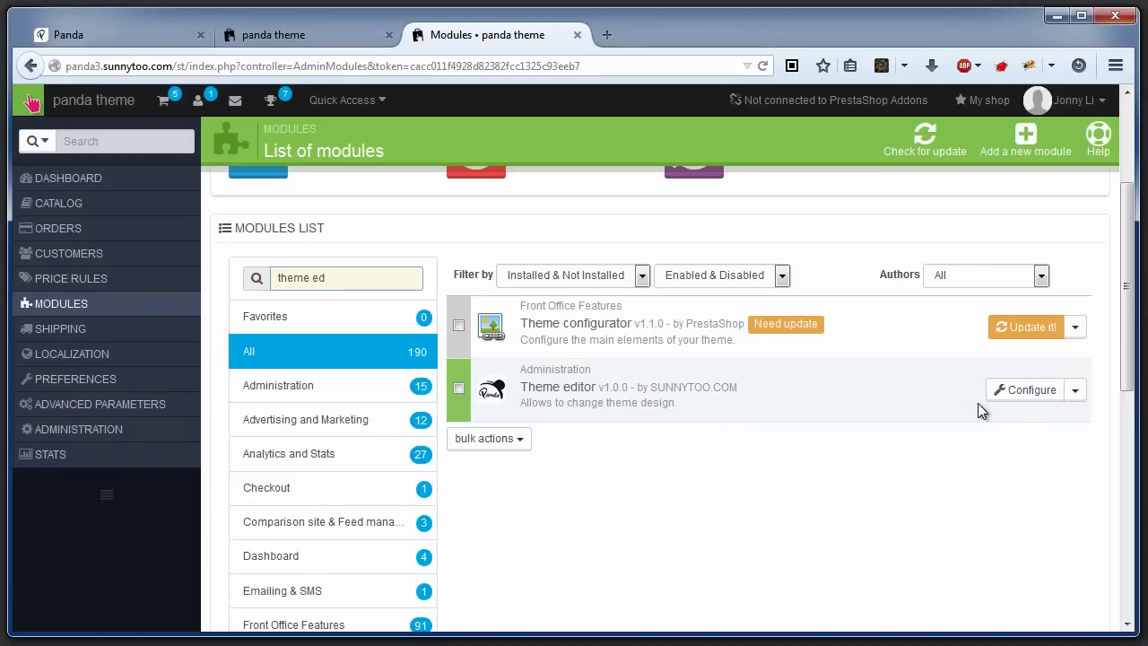
left_click(1012, 404)
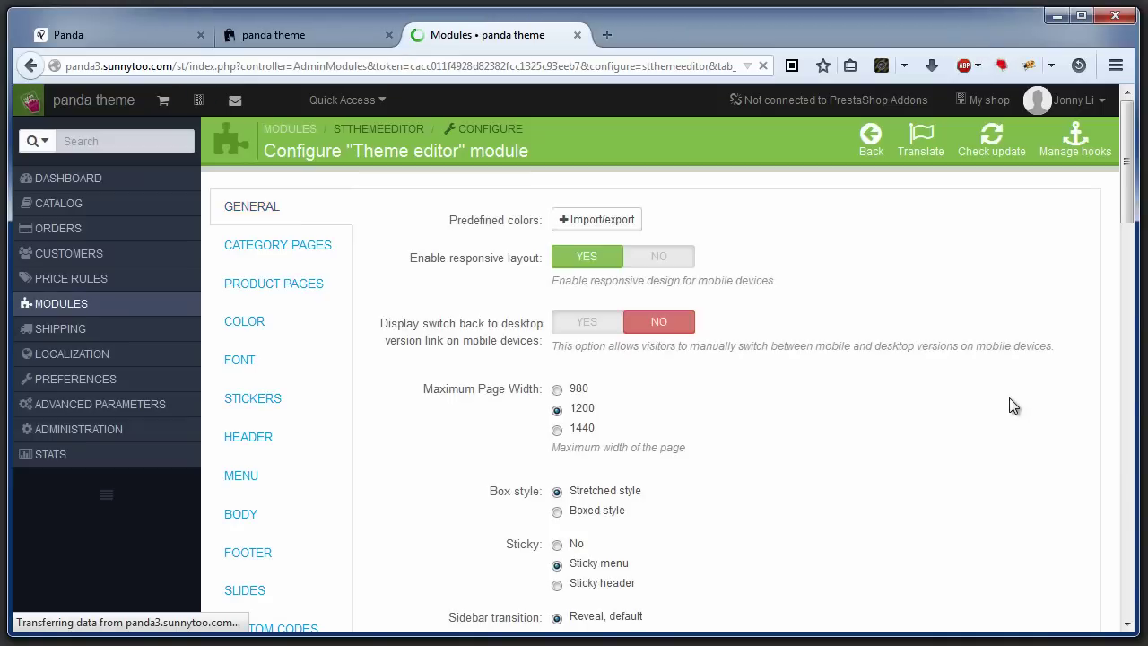
Import the Demo 3 predefined colors in the Theme editor module and confirm the import
left_click(597, 219)
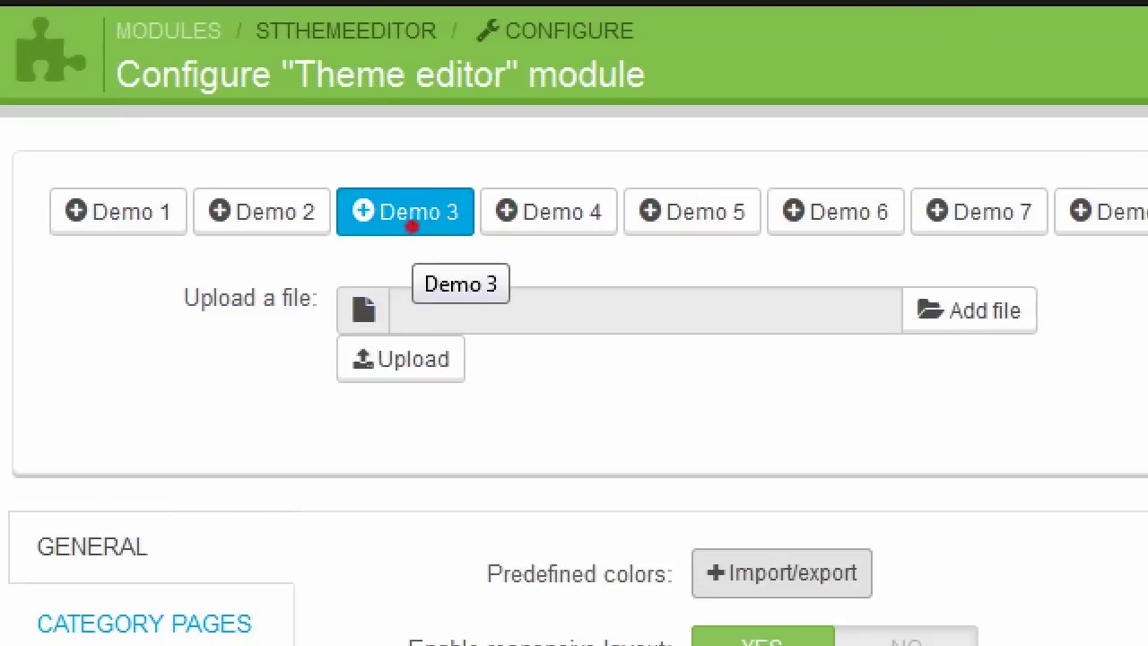
left_click_drag(348, 248, 470, 235)
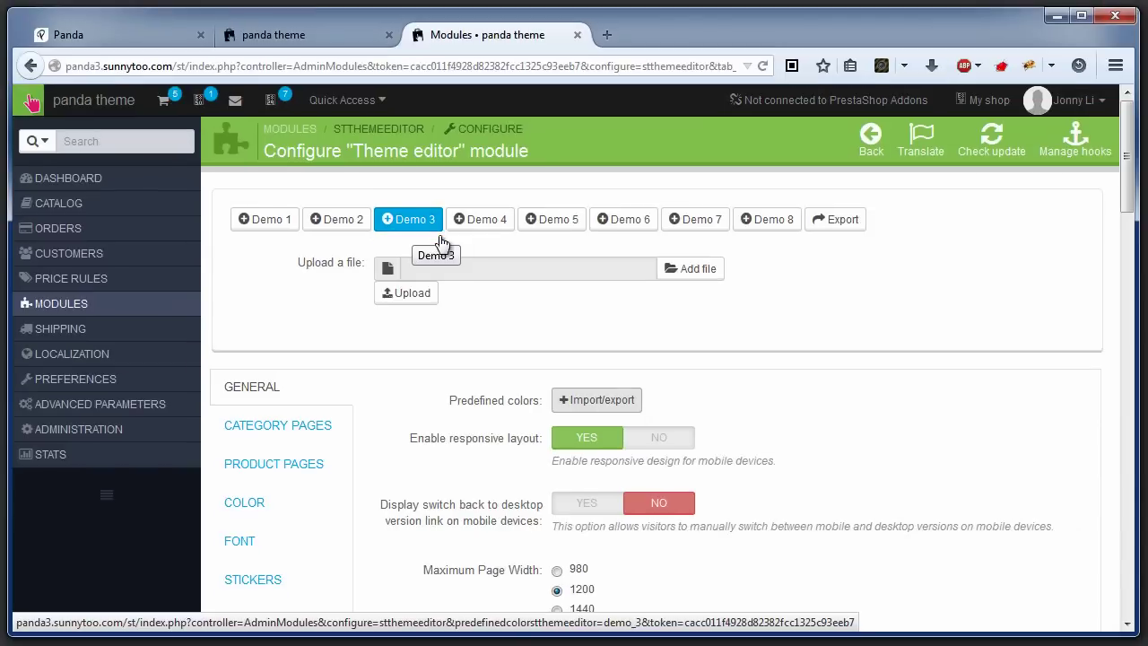
left_click(408, 222)
left_click(553, 320)
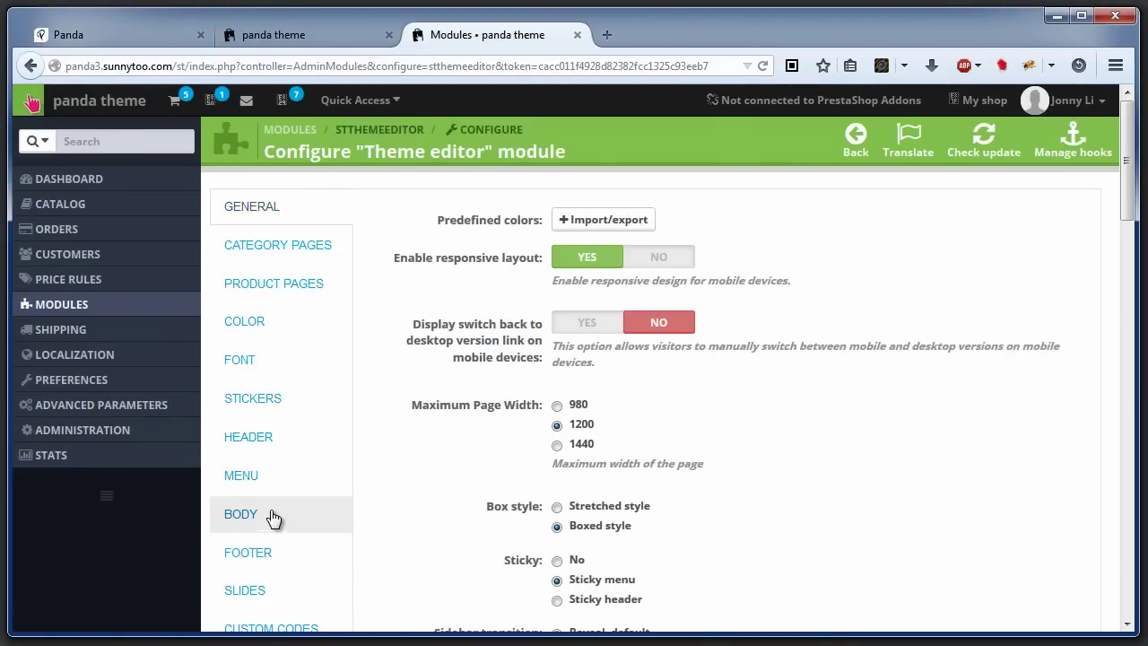
Select bg.jpg from the demo3 folder as the custom background image in the Theme editor's body settings
left_click(269, 518)
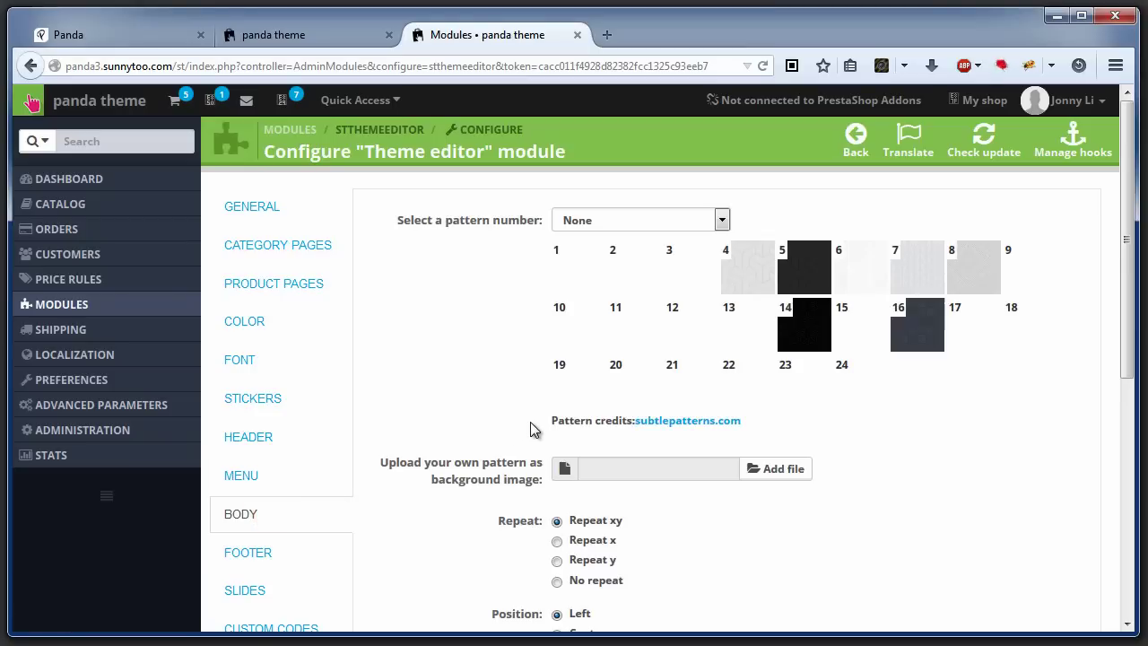
left_click(630, 471)
left_click(630, 472)
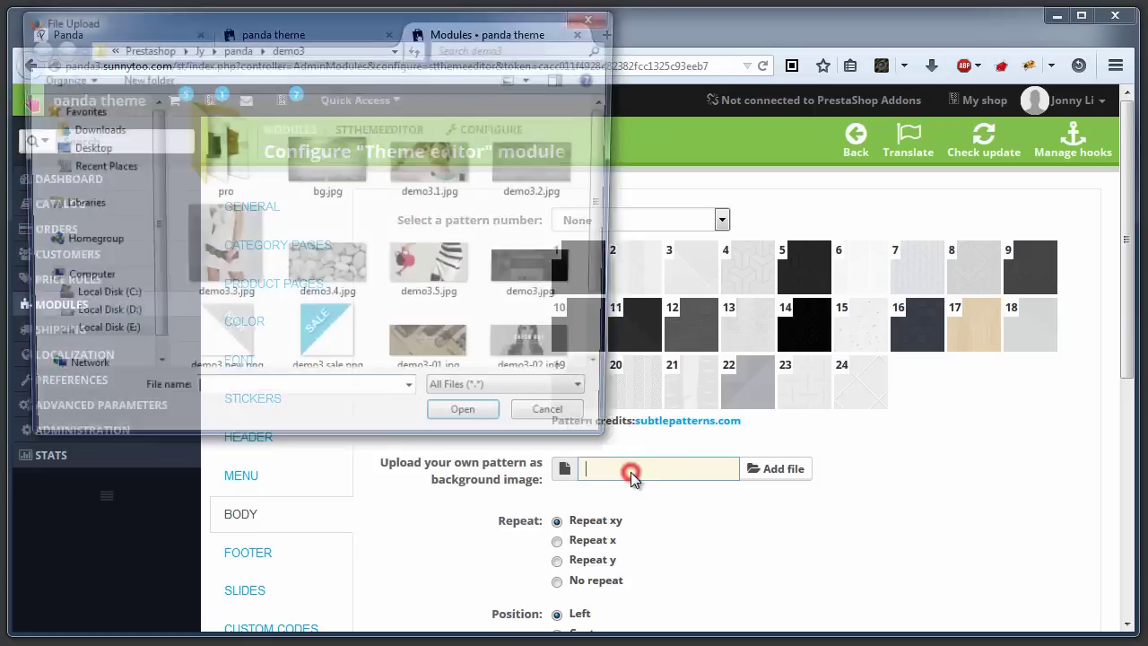
double_click(324, 175)
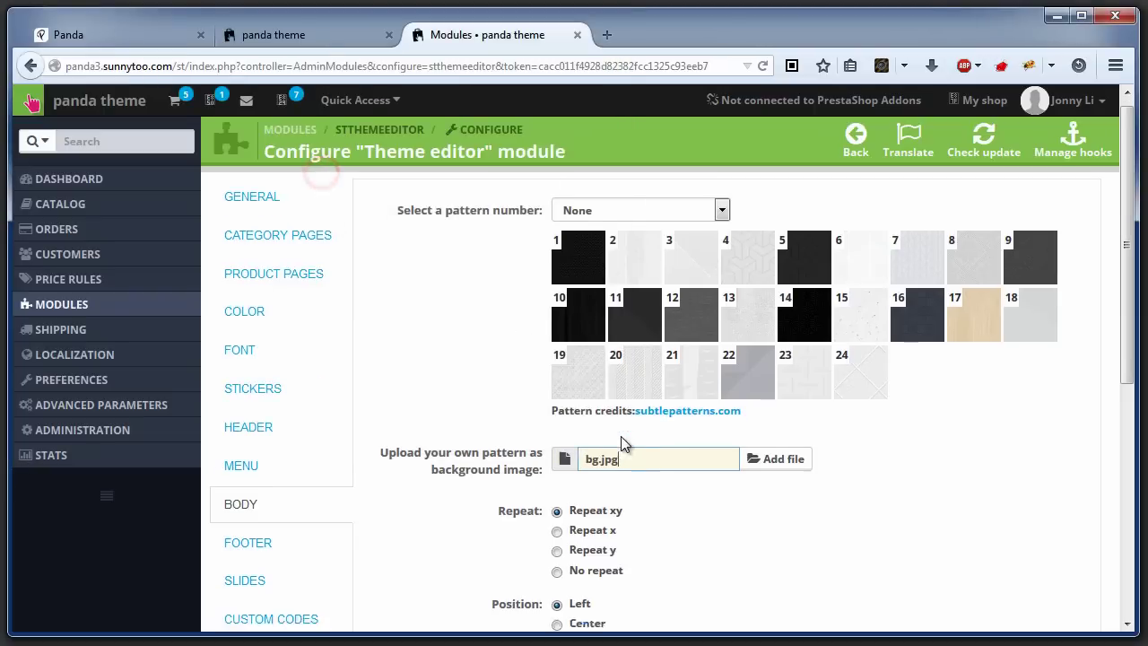
Enable scaling of the body background image and save all Theme editor settings
scroll(620, 443, "down", 3)
left_click(589, 531)
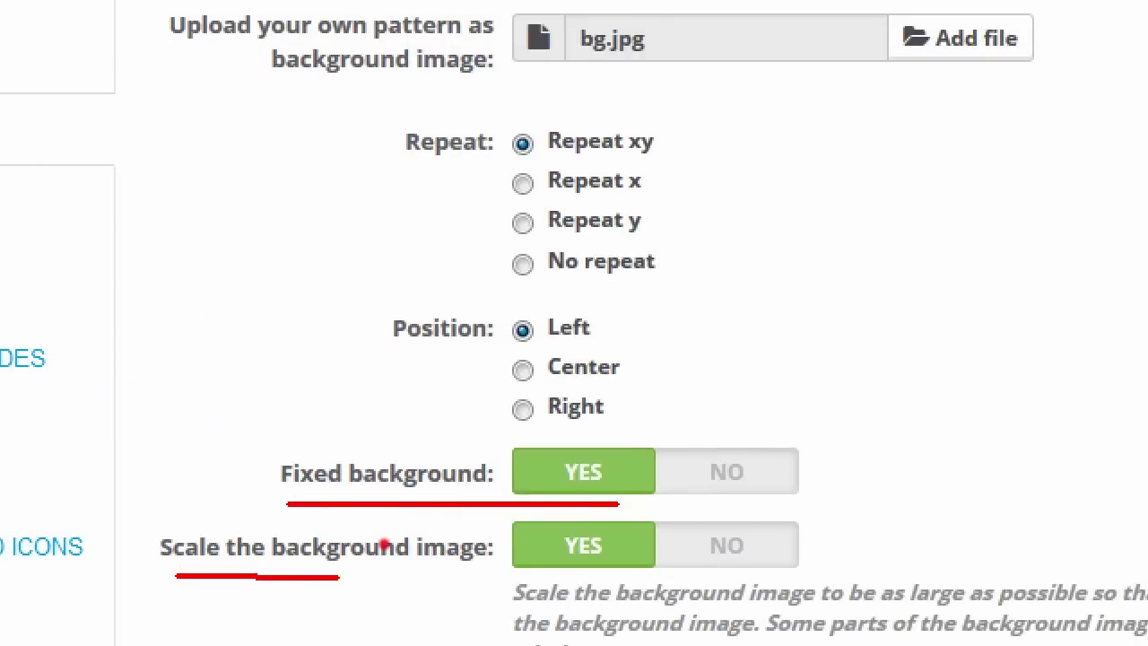
left_click(384, 544)
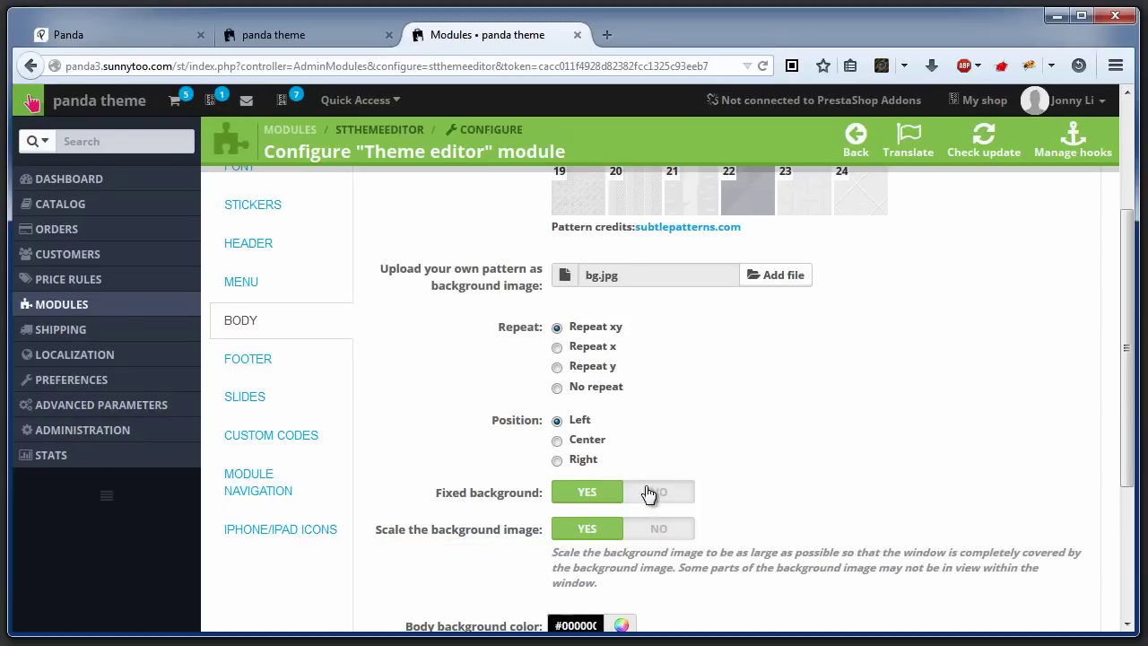
scroll(841, 420, "down", 3)
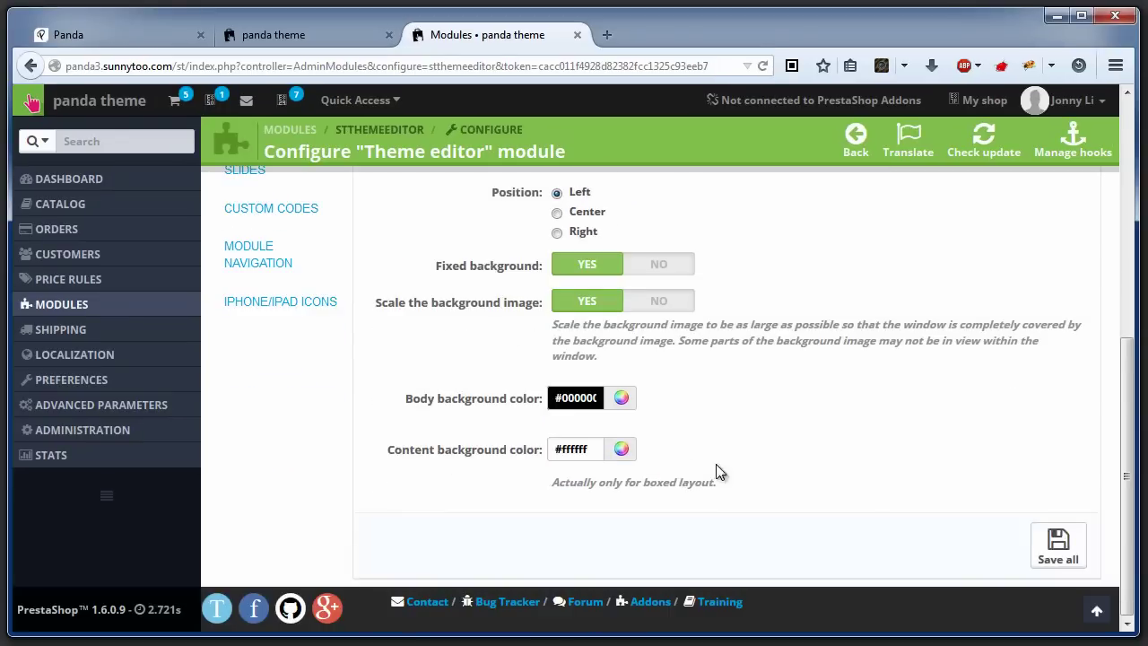
left_click(1058, 545)
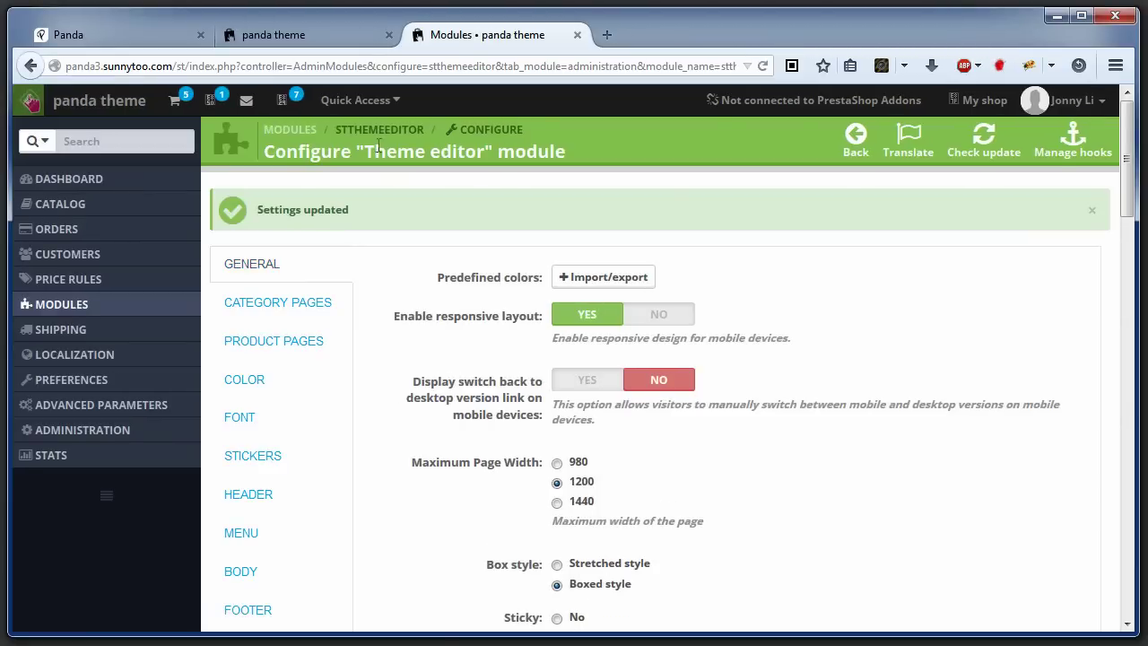
Reload the storefront, examine its homepage from header to footer, and compare the header area and background with the Panda demo site
left_click(318, 35)
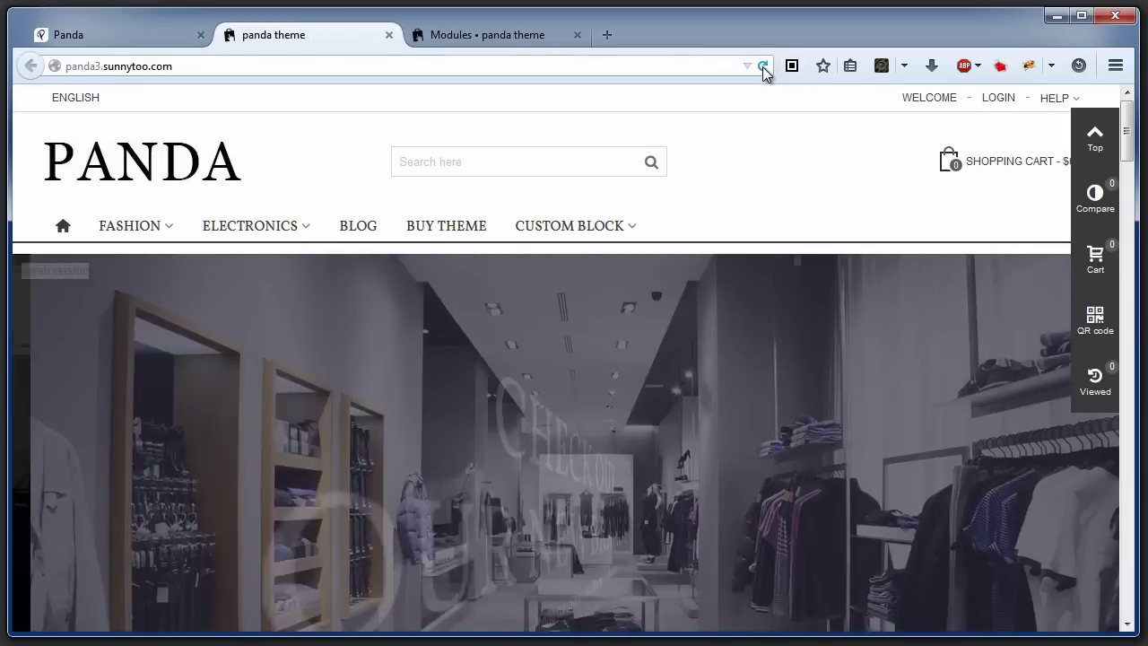
left_click(762, 67)
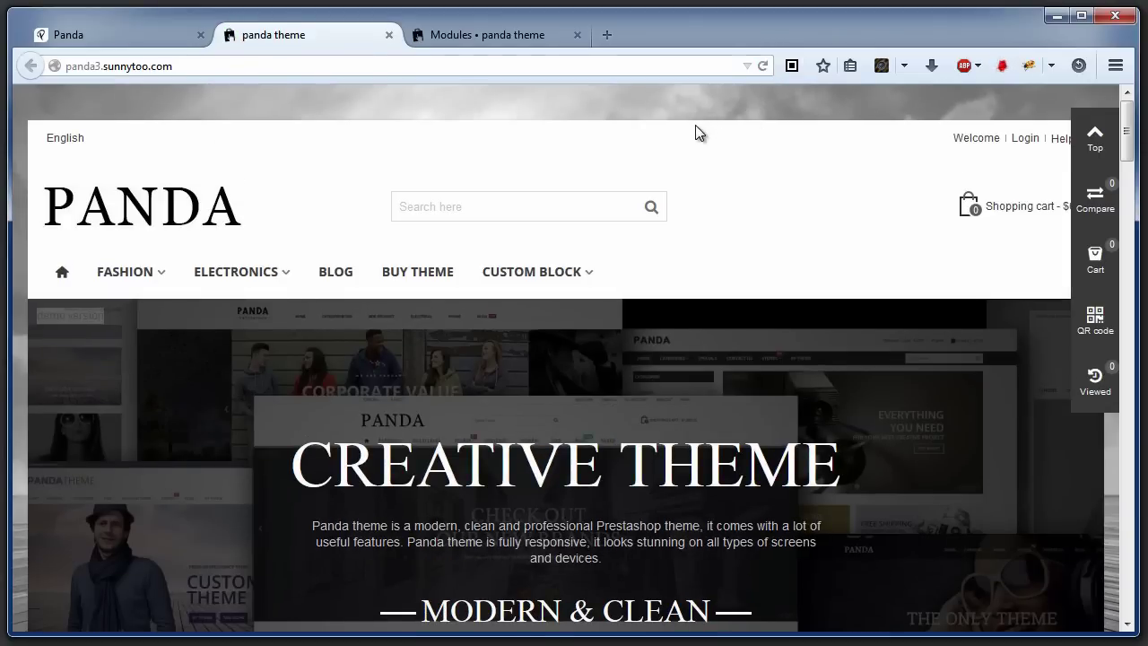
scroll(695, 133, "down", 15)
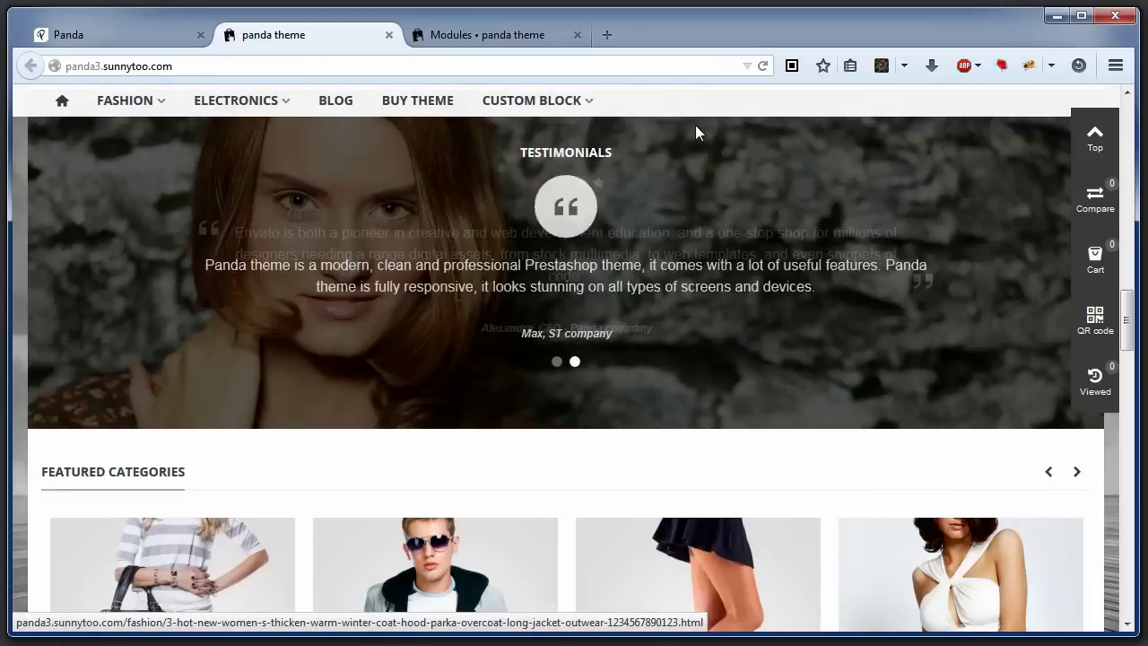
scroll(695, 132, "down", 15)
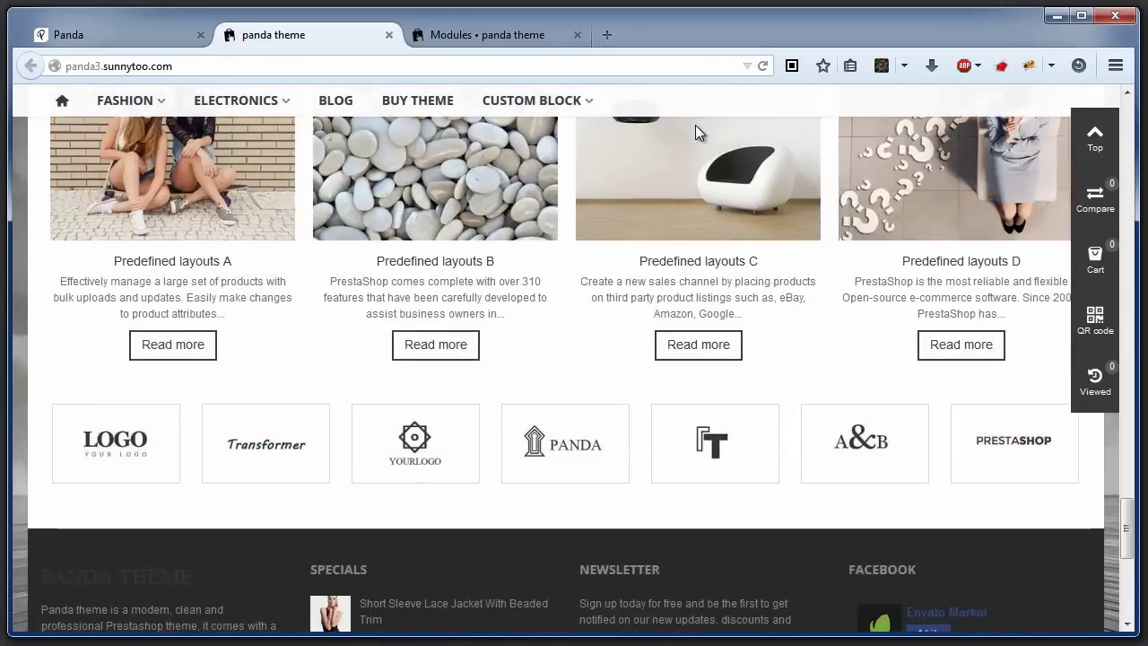
scroll(694, 133, "down", 5)
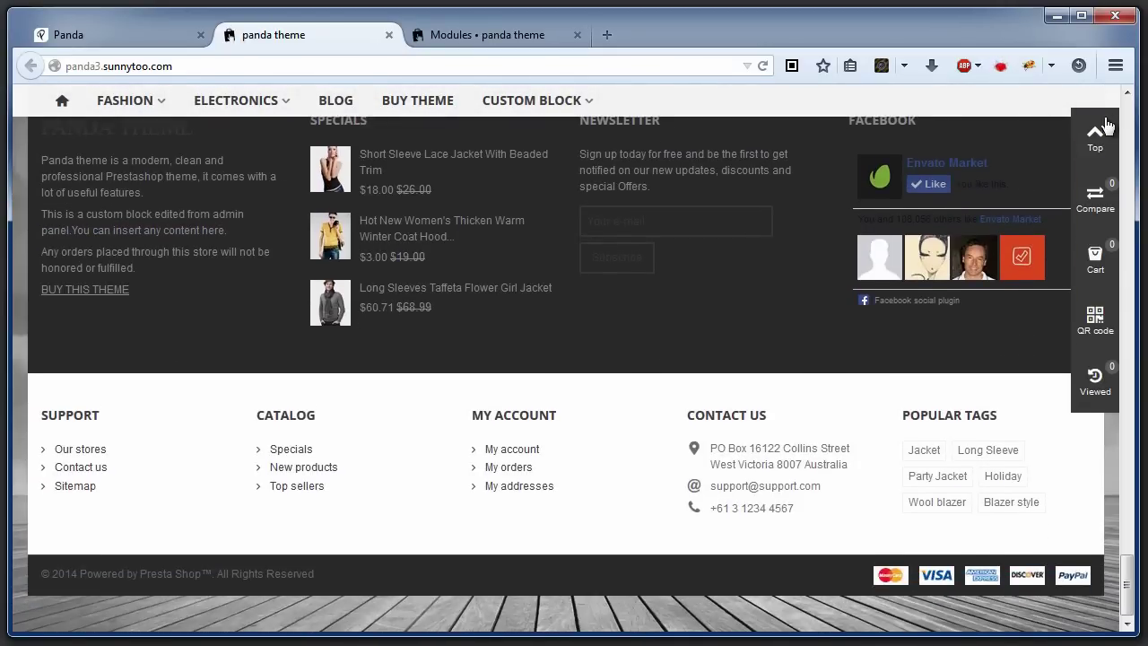
left_click(1105, 136)
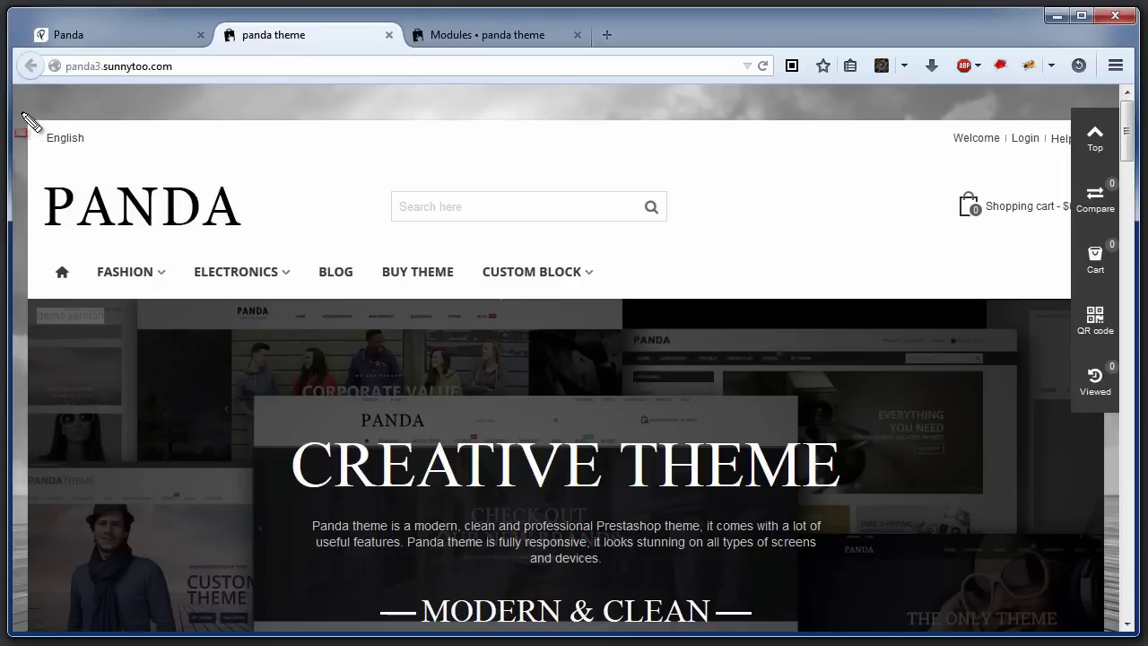
left_click_drag(23, 113, 1094, 160)
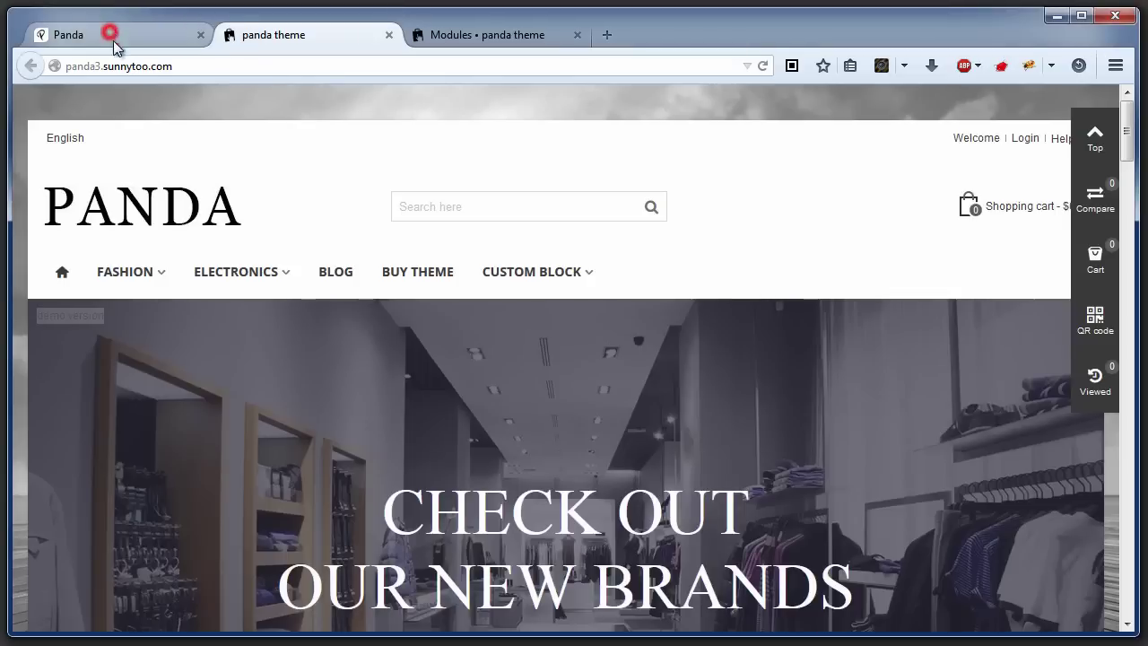
left_click(109, 34)
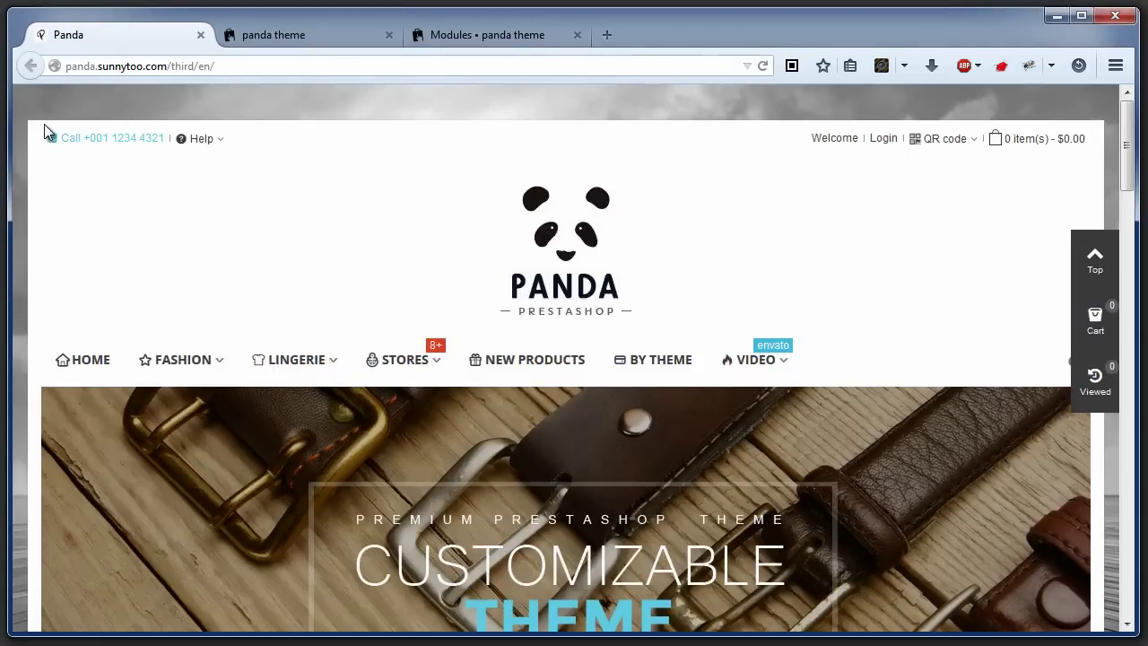
mouse_move(23, 108)
left_mouse_down()
mouse_move(217, 156)
mouse_move(1117, 166)
left_mouse_up()
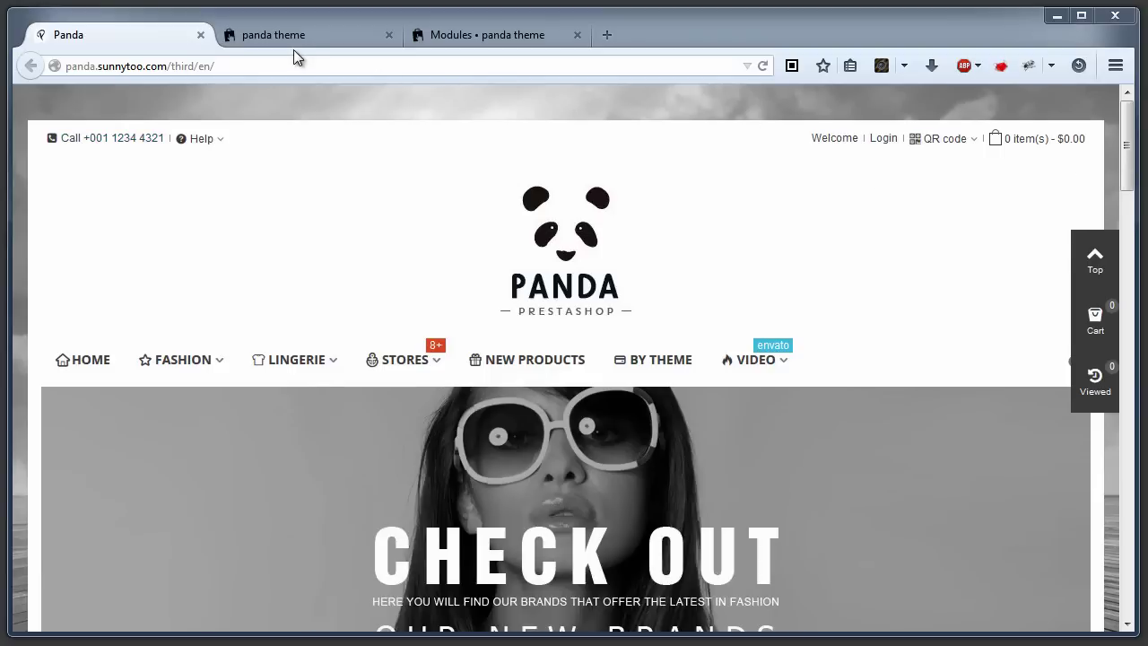
Search the back office's modules list for "langu" and disable the Language block mod module
left_click(473, 35)
mouse_move(112, 309)
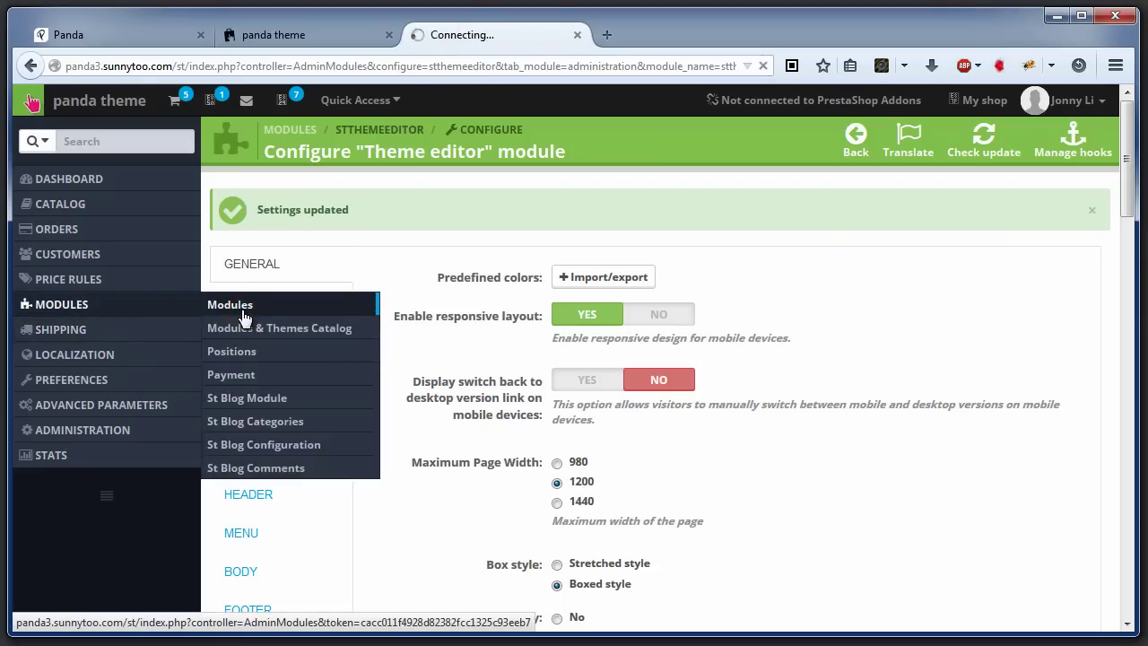
scroll(336, 395, "down", 2)
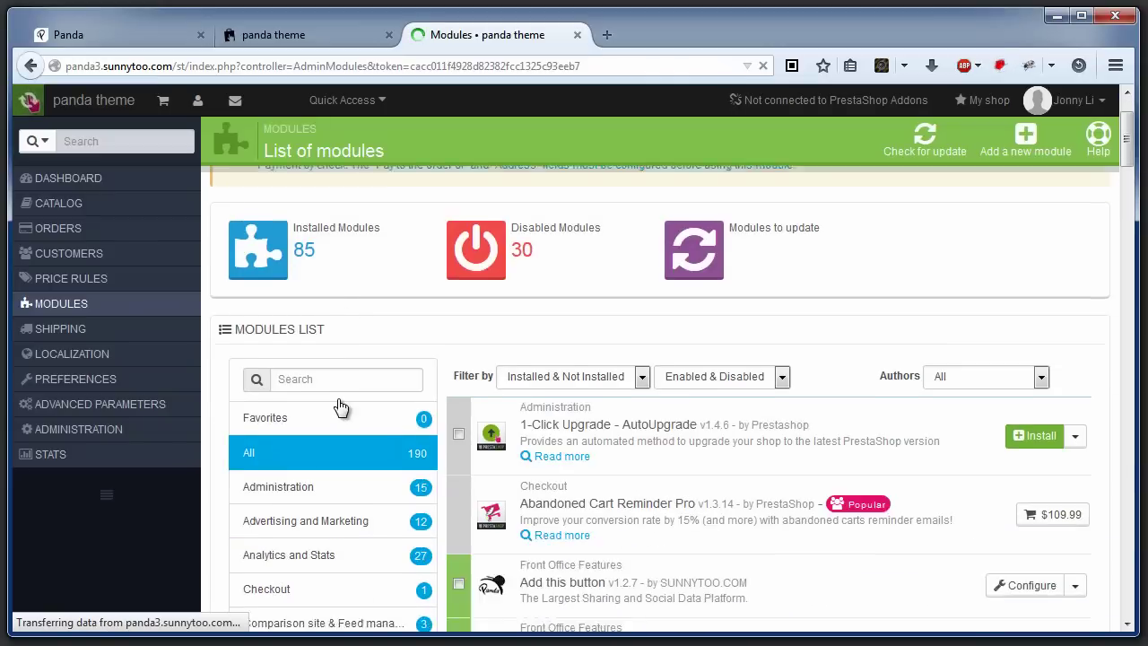
left_click(342, 379)
type("lan")
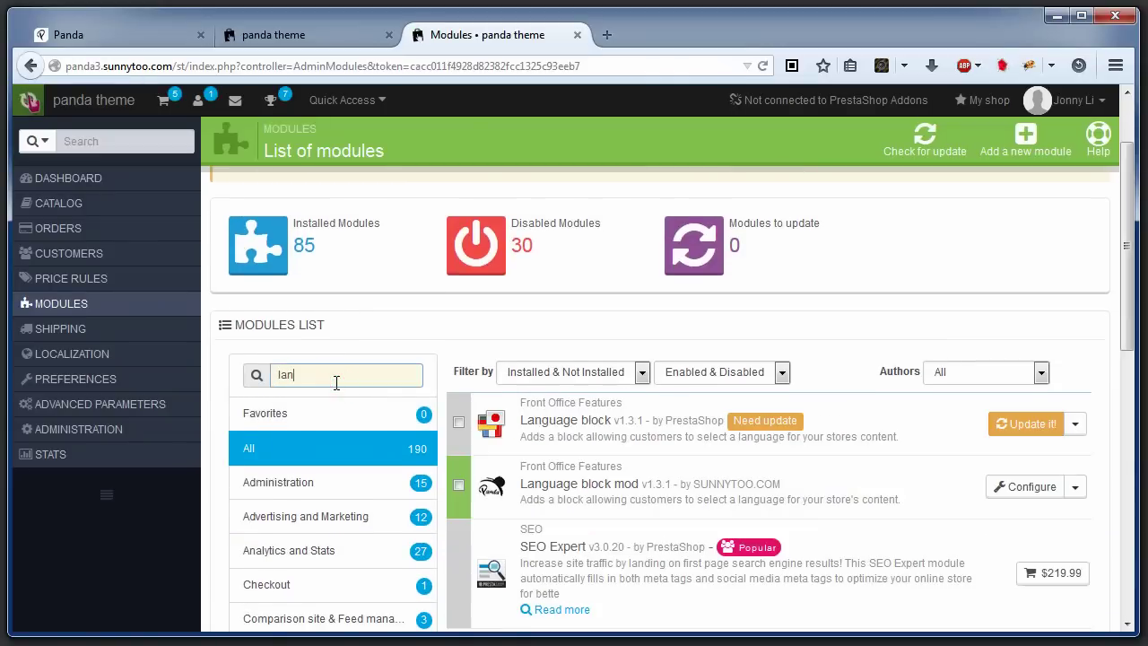
type("gu")
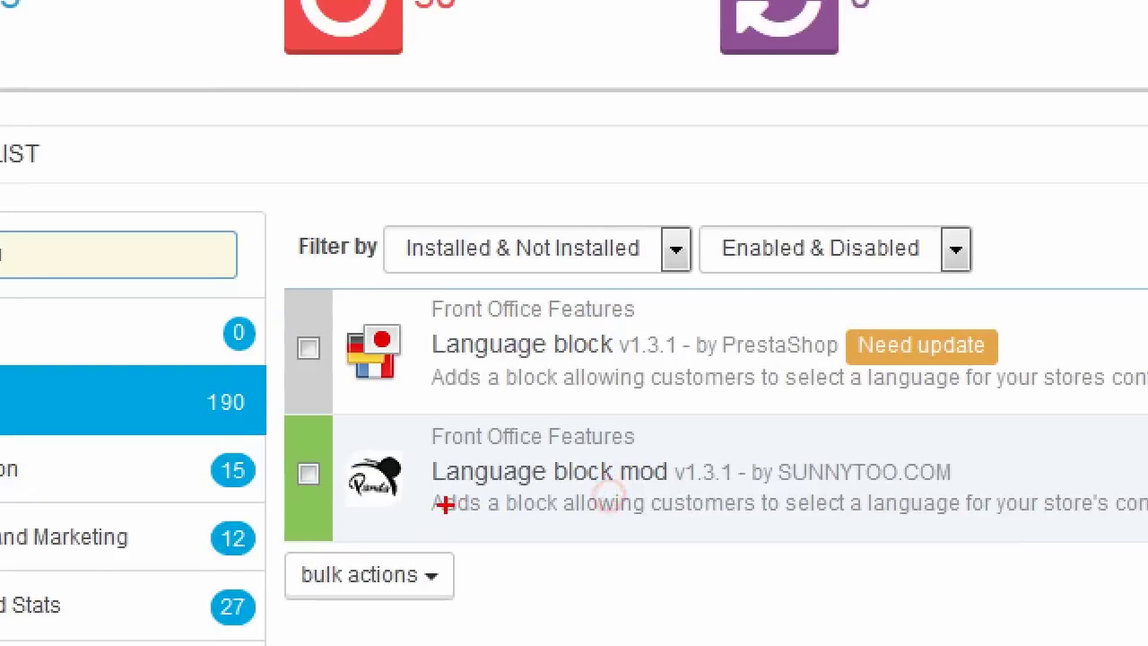
left_click_drag(515, 500, 647, 498)
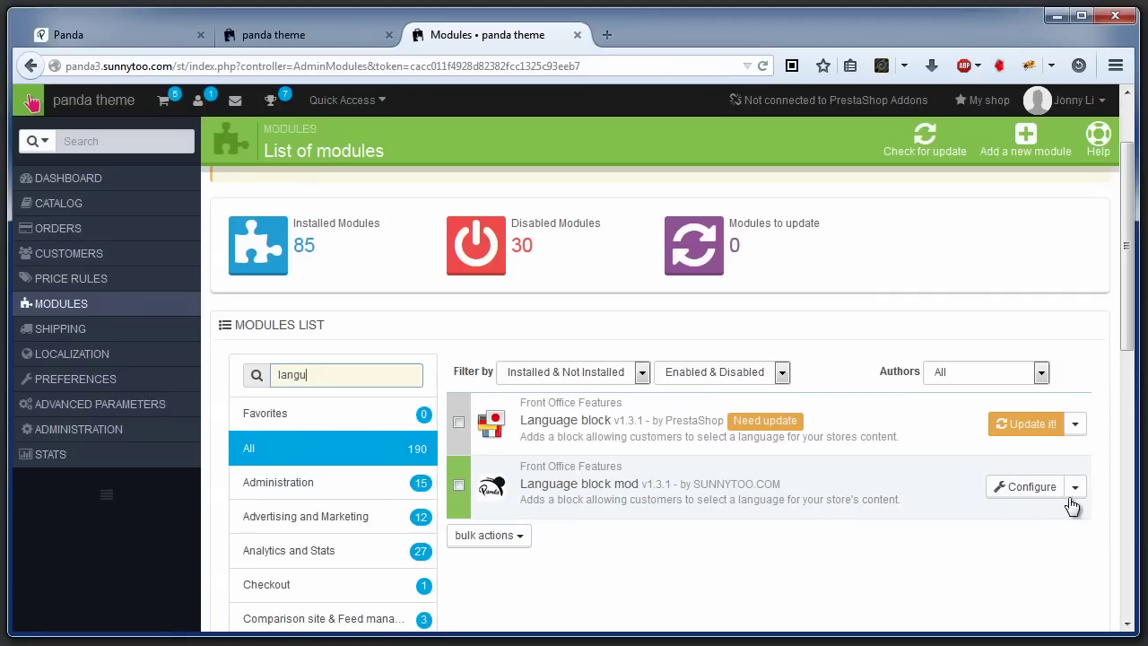
left_click(1074, 486)
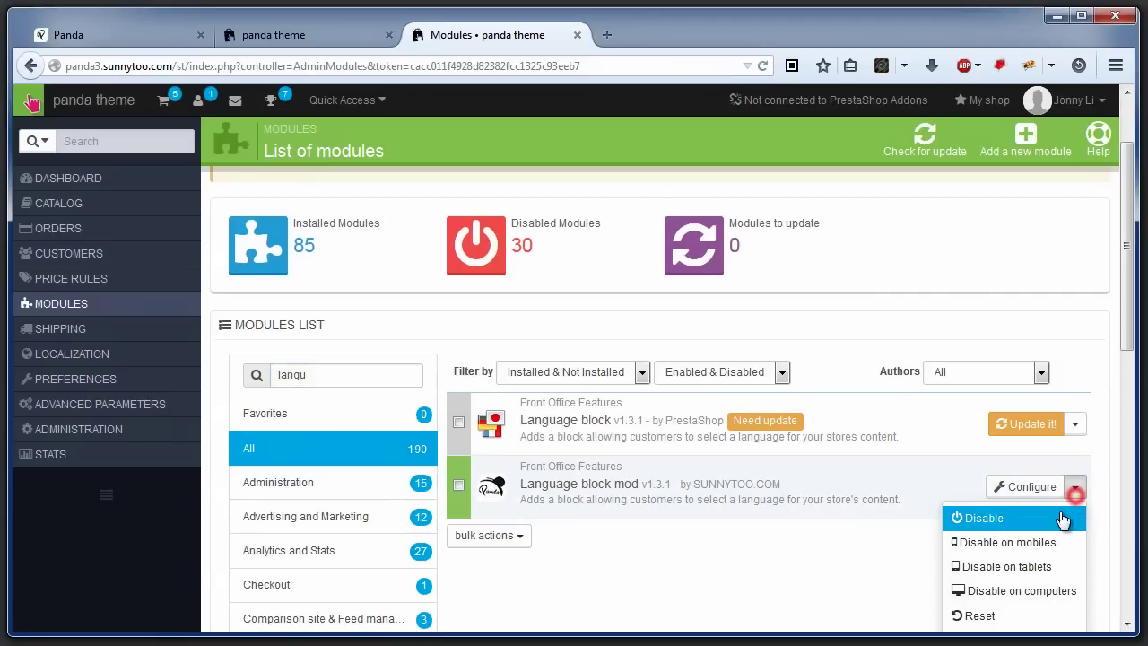
left_click(1055, 520)
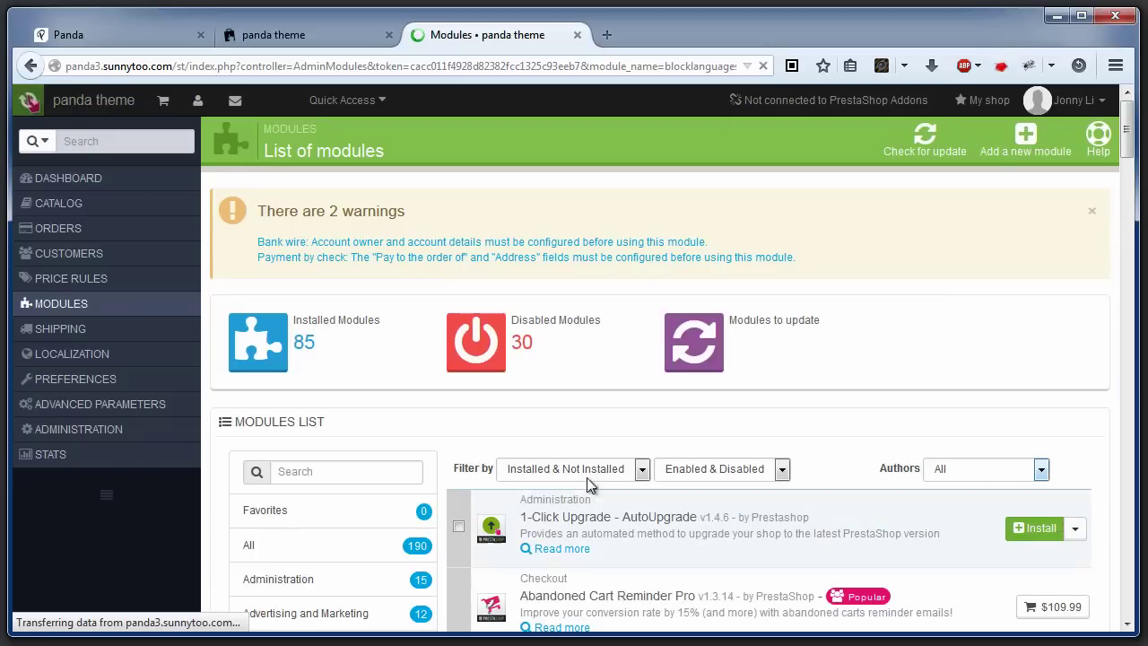
Search the modules list for "links" and open the configuration of the Custom Links module
left_click(356, 472)
type("links")
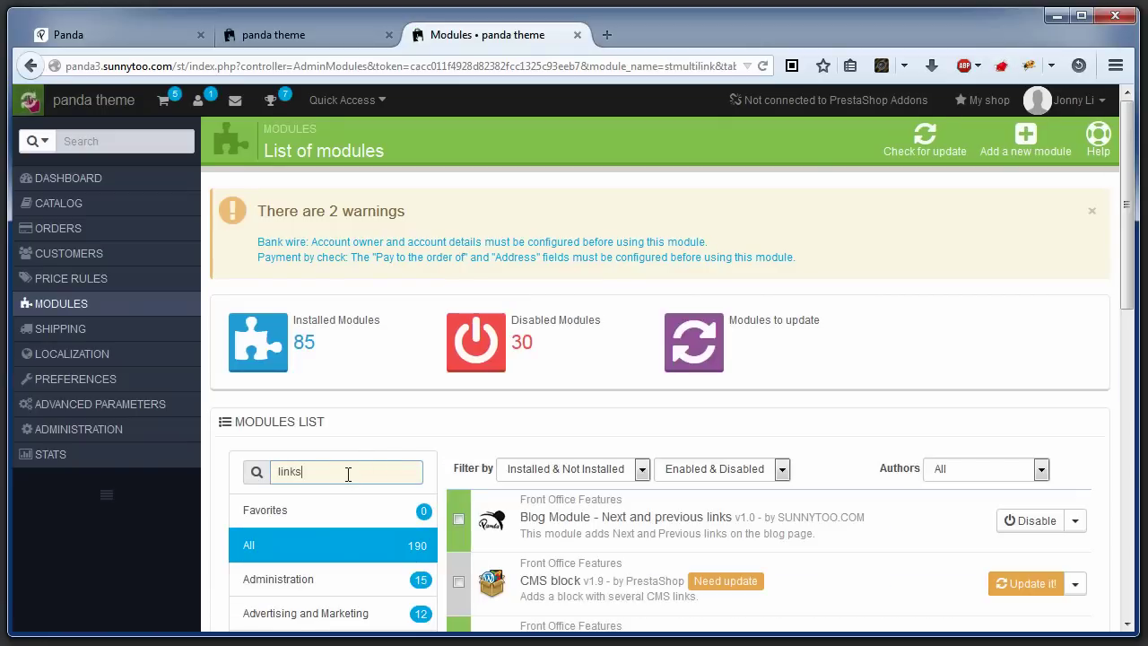
scroll(799, 525, "down", 2)
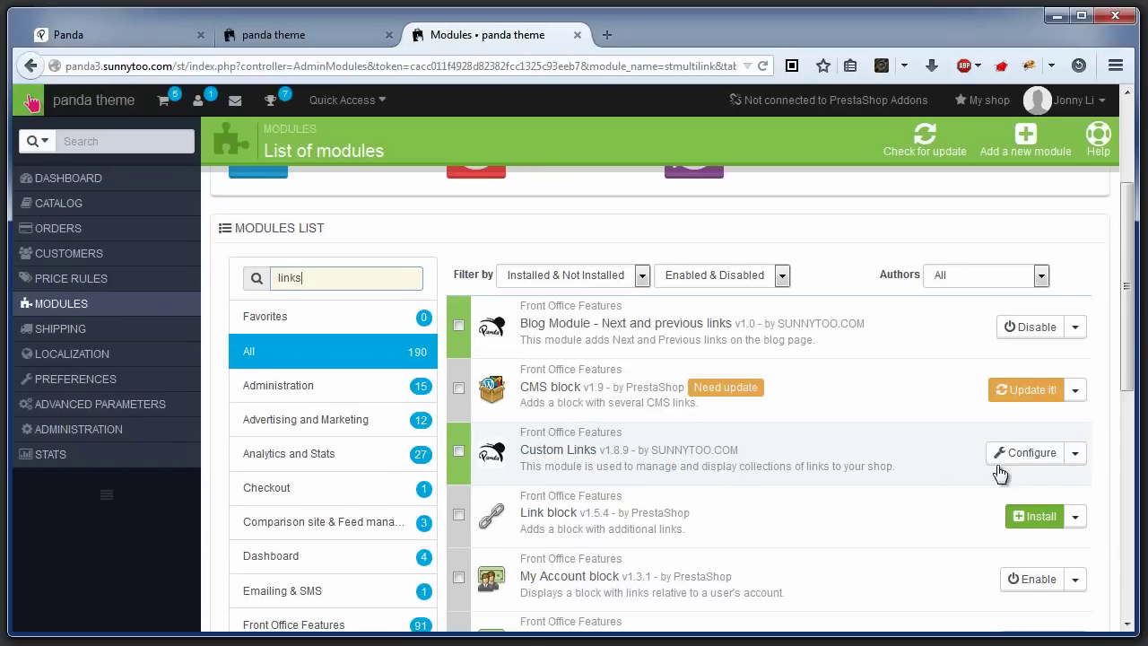
left_click(1019, 464)
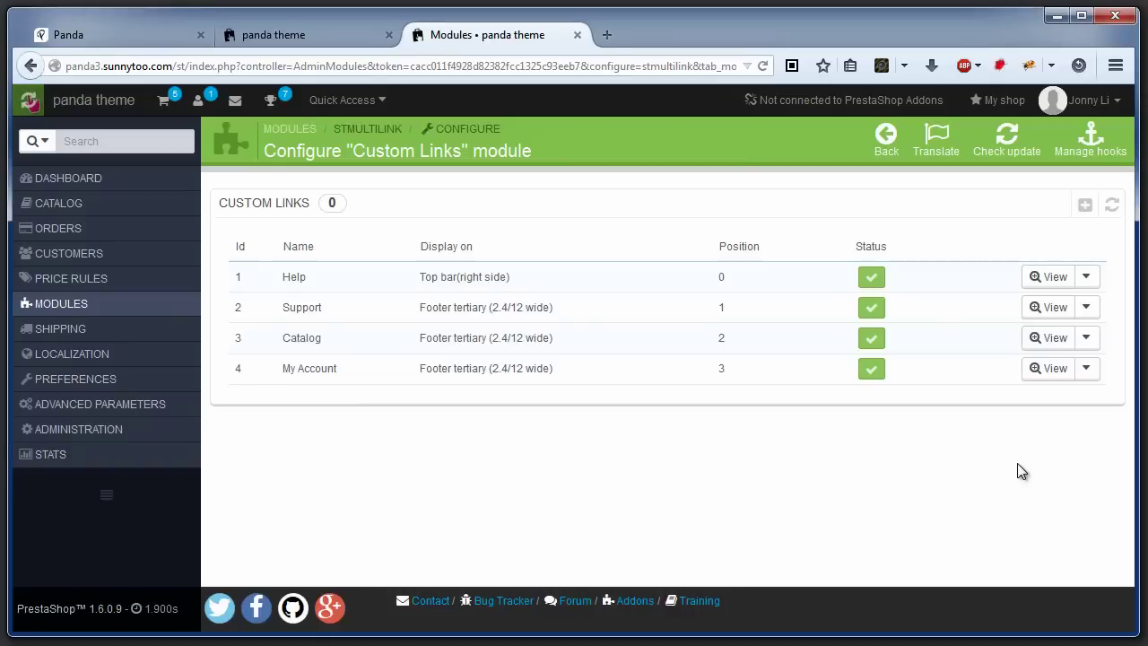
Add a custom link group named "Call" followed by the shop's phone number, displayed on Top bar(left side)
left_click(1084, 206)
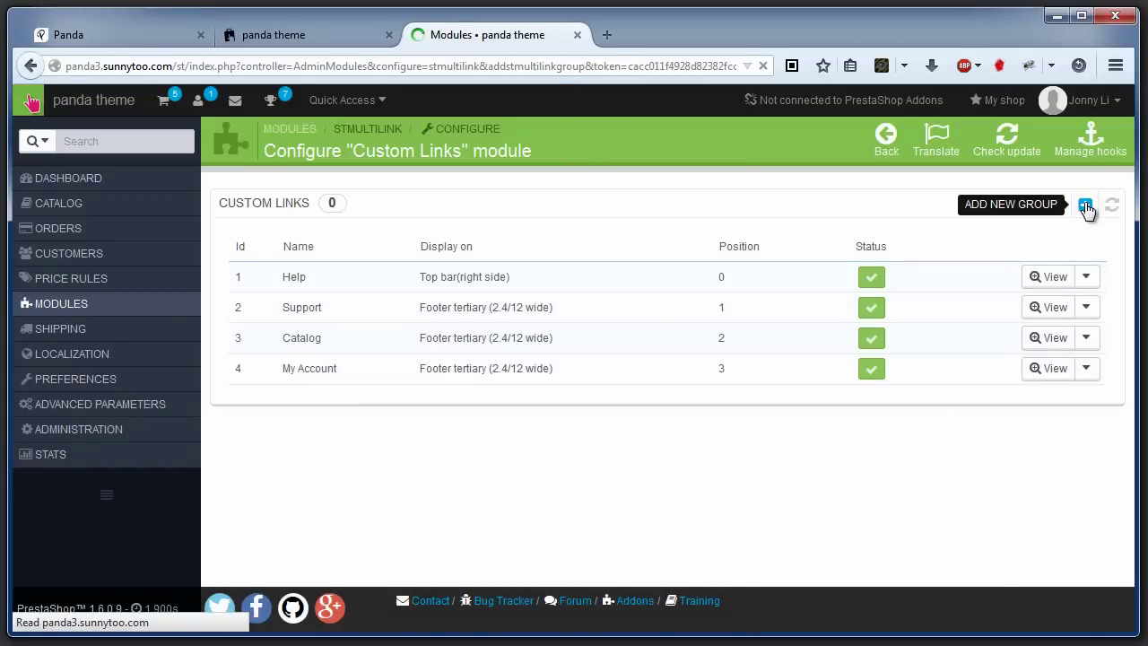
left_click(505, 246)
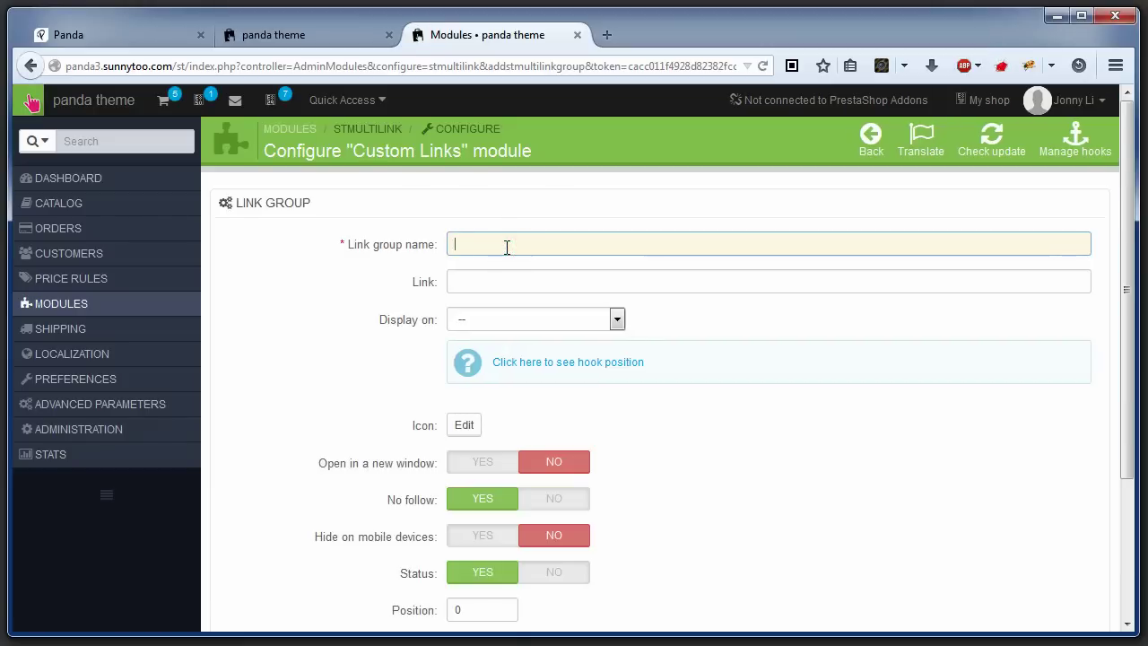
type("+001")
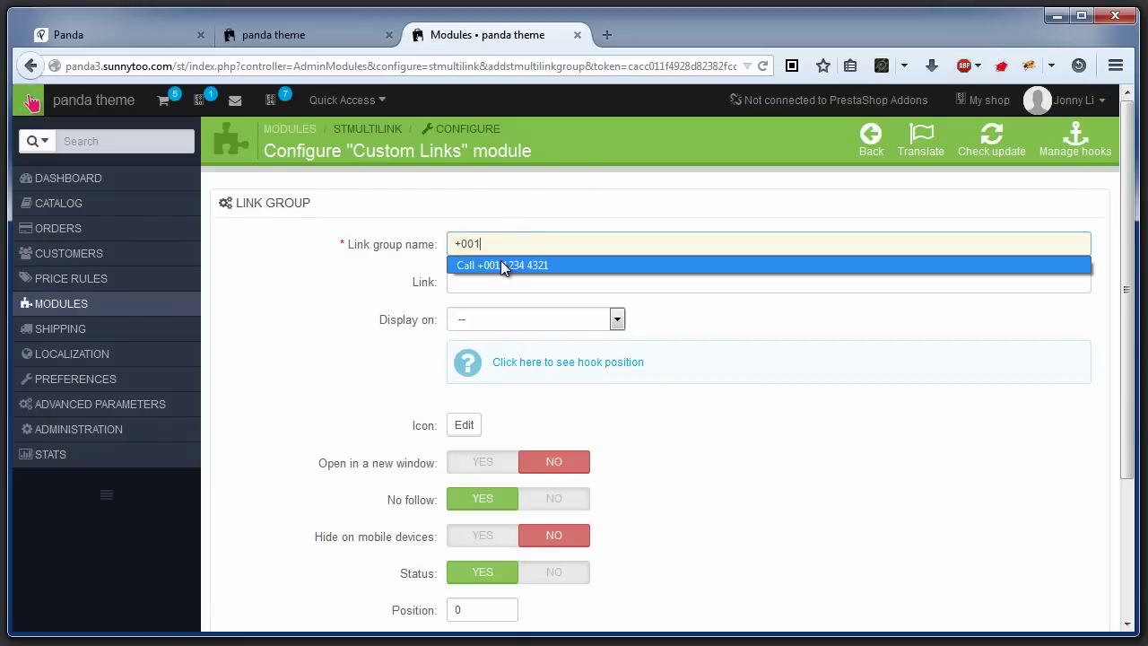
left_click(501, 261)
left_click(506, 278)
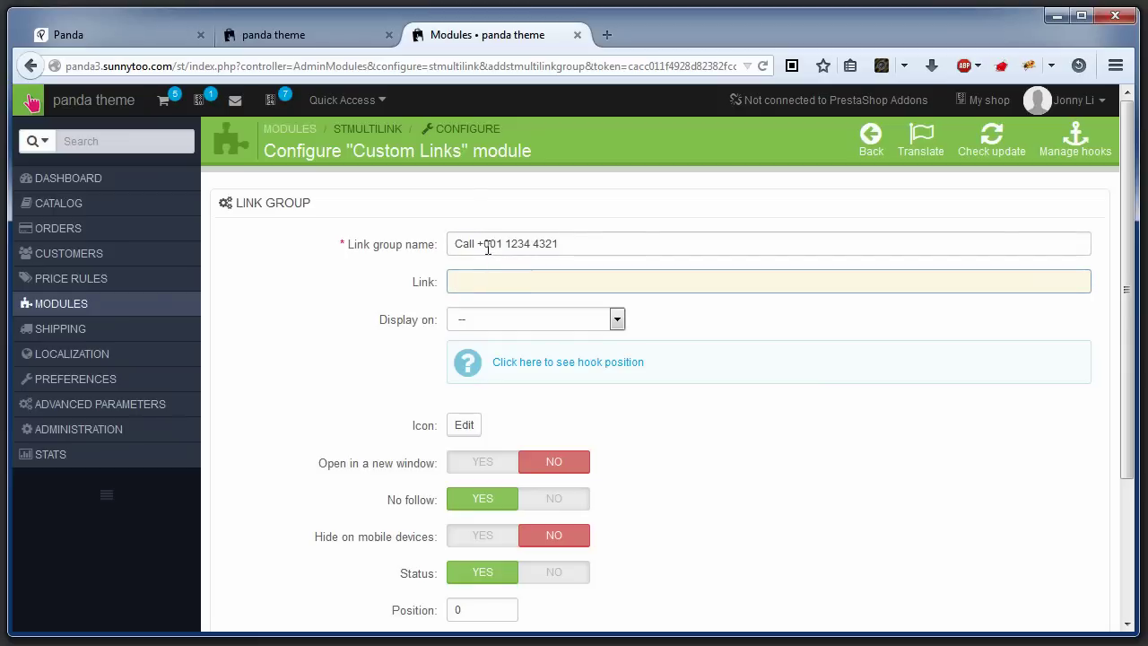
left_click(478, 316)
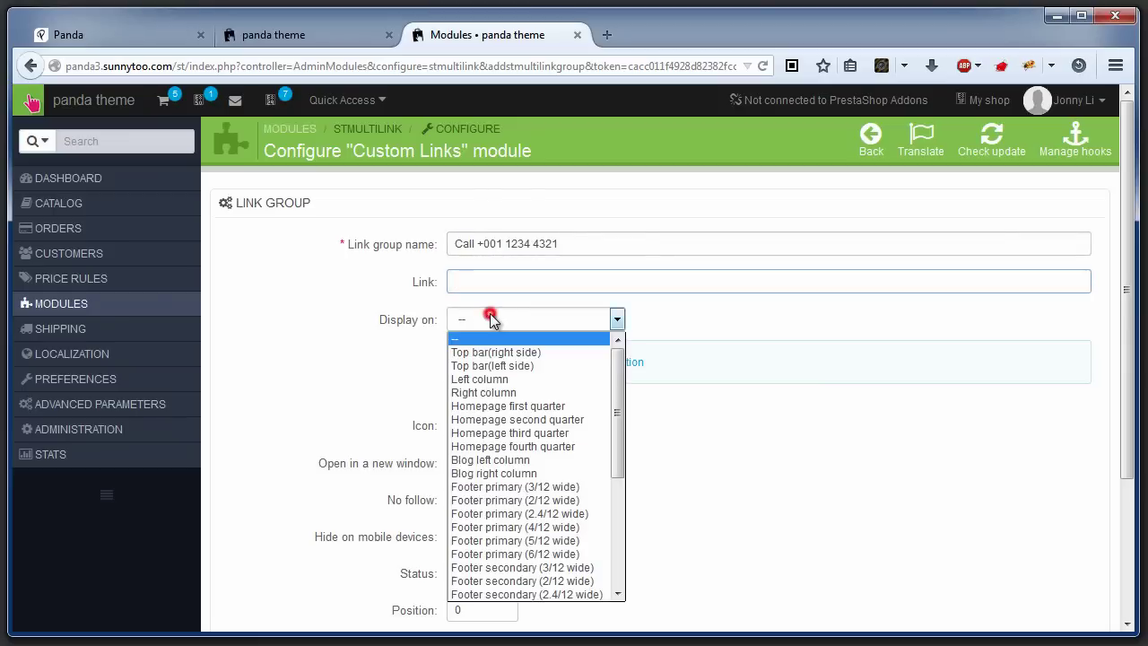
left_click(518, 365)
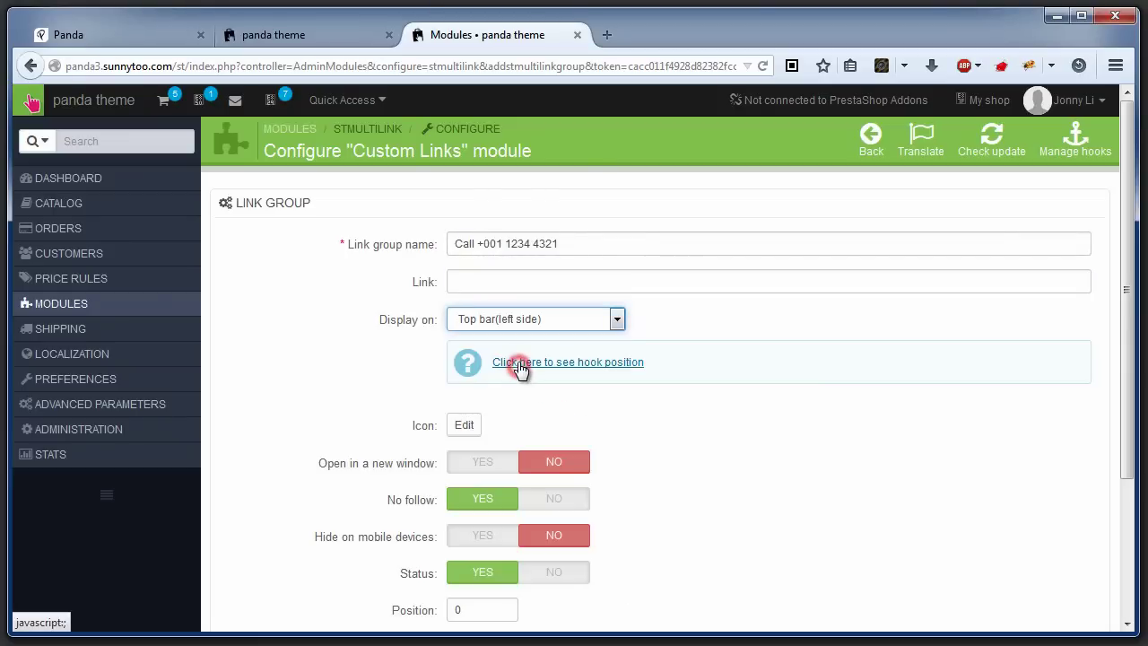
Assign the square phone icon to the new call link group and save the group
left_click(466, 425)
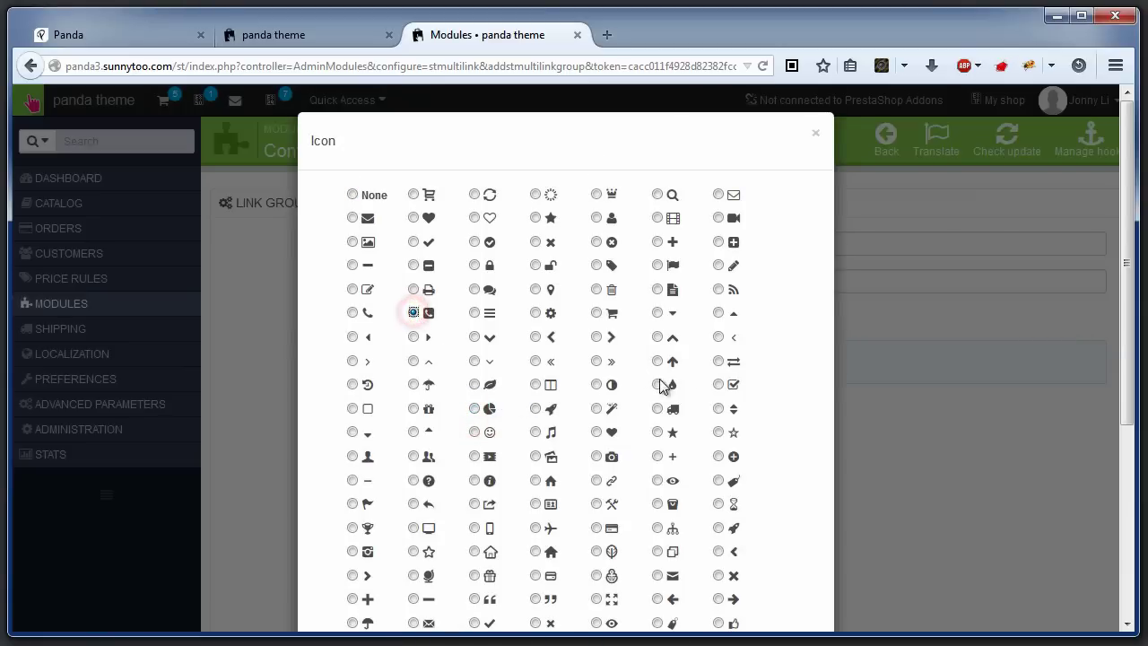
scroll(786, 451, "down", 10)
left_click(811, 579)
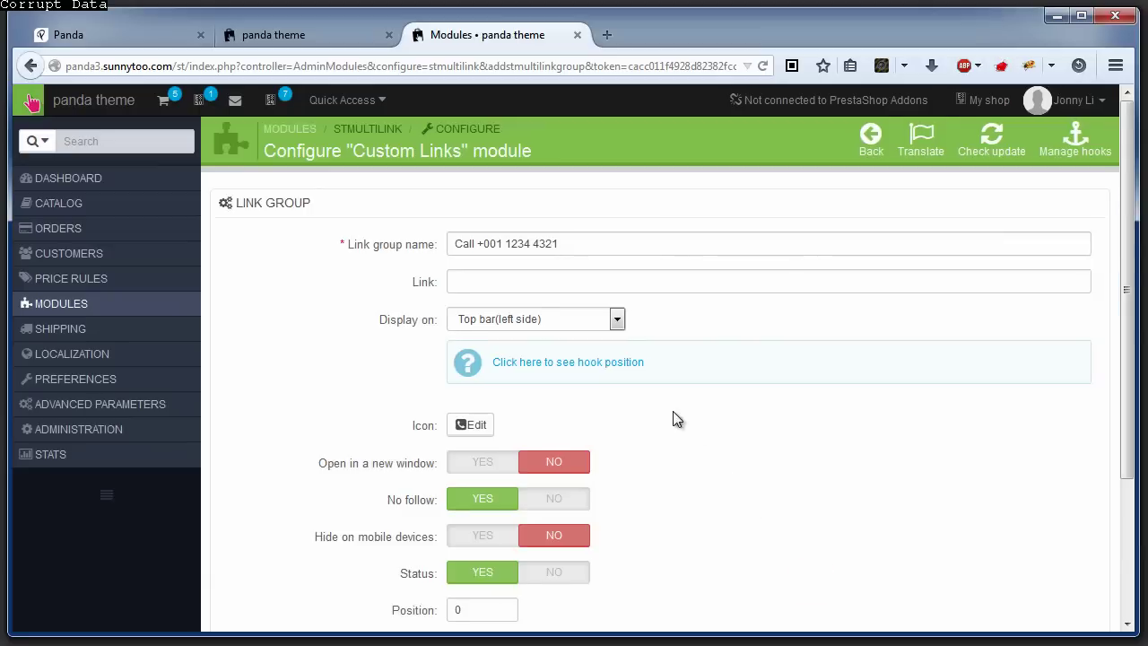
scroll(671, 415, "down", 3)
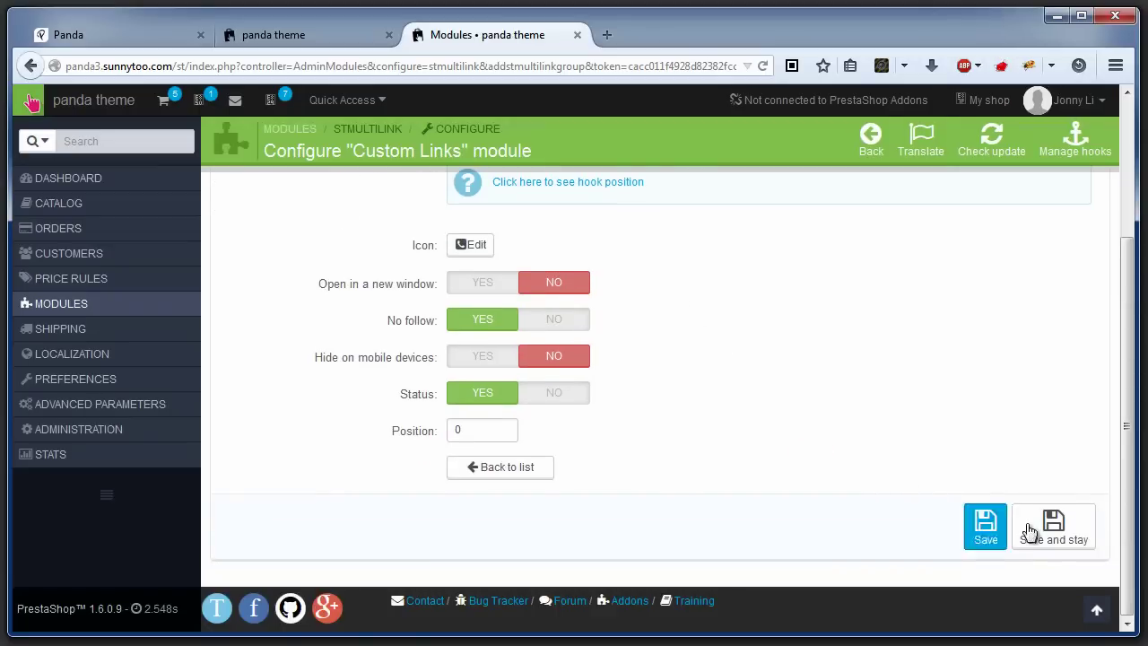
left_click(986, 531)
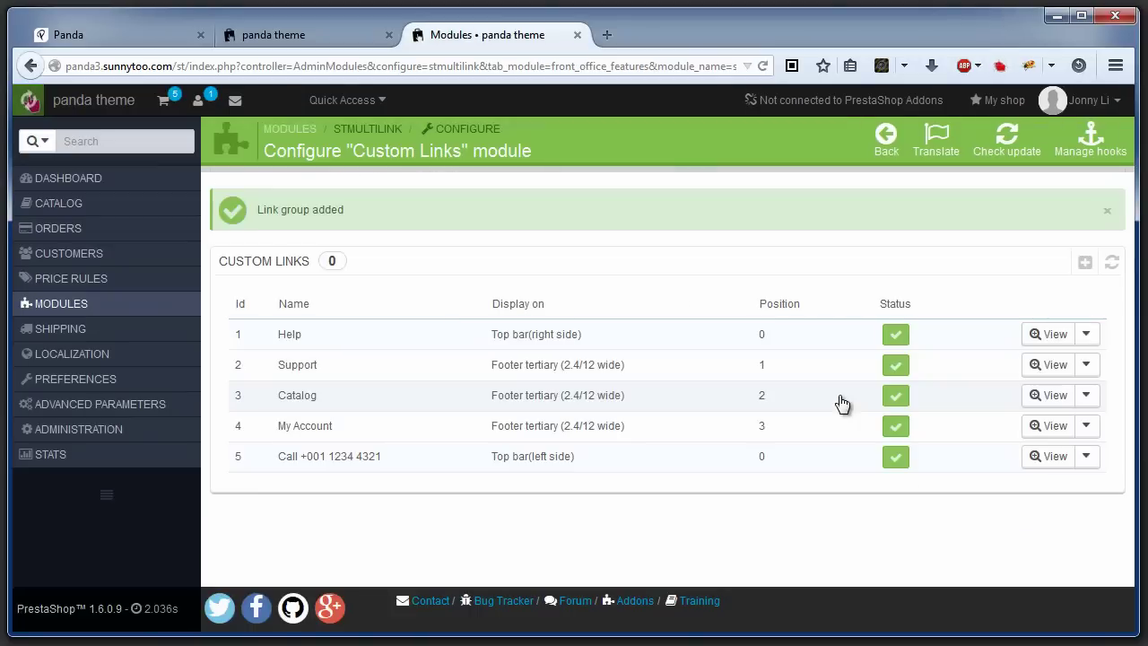
Edit the Help link group to display on Top bar(left side) with the circled question mark icon
left_click(1086, 334)
left_click(1029, 368)
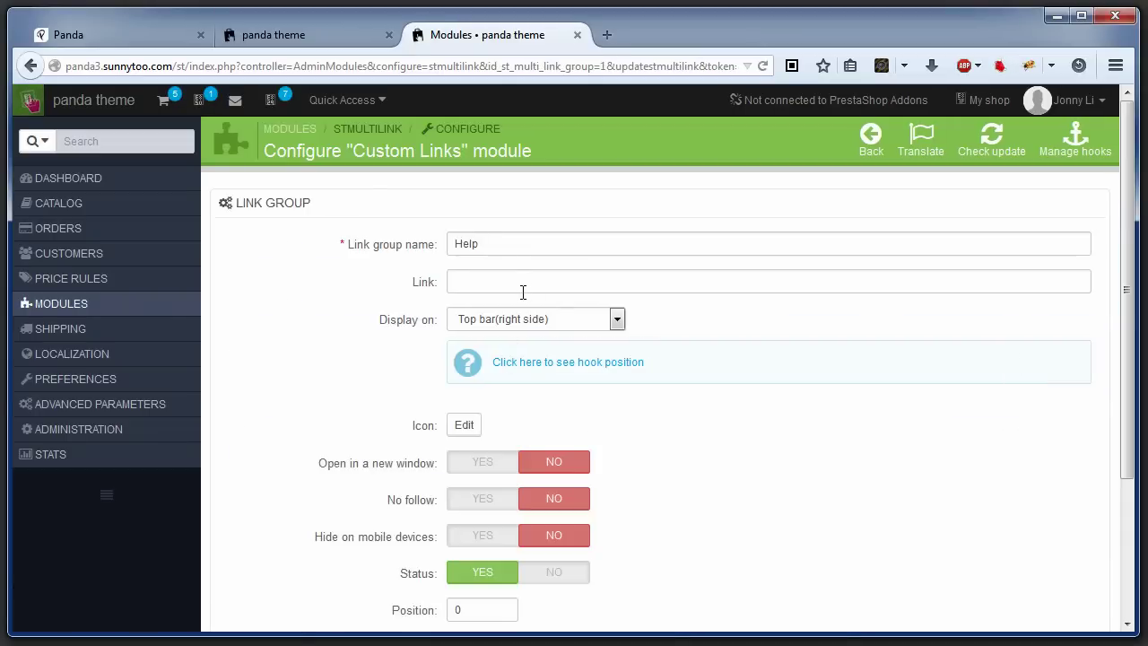
left_click(574, 320)
left_click(538, 349)
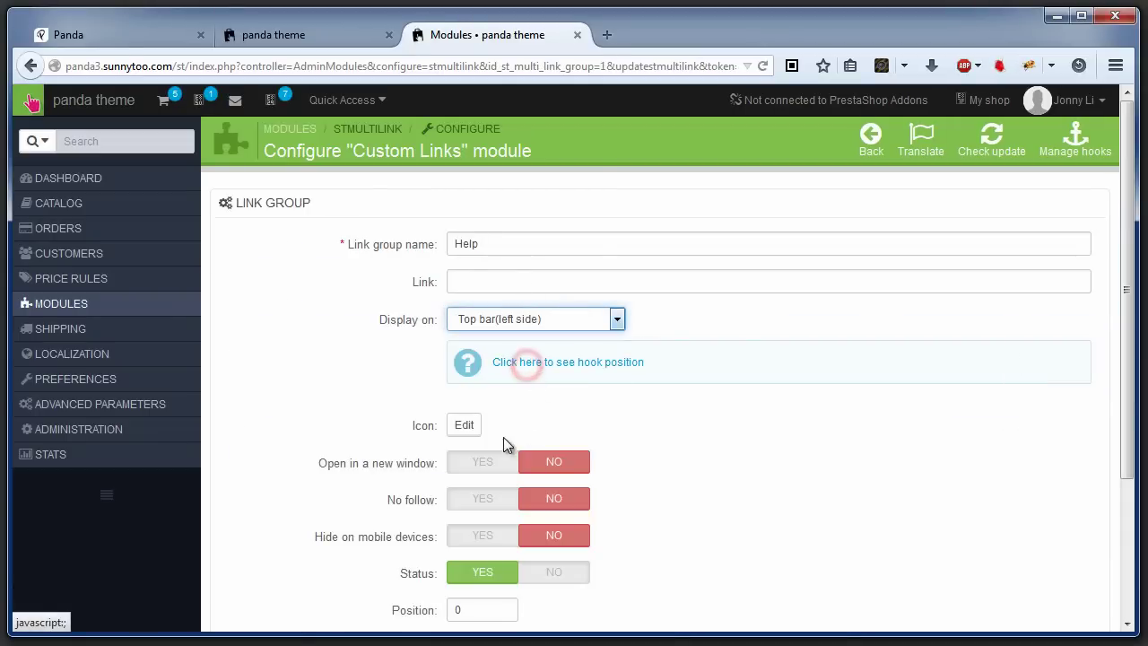
left_click(464, 427)
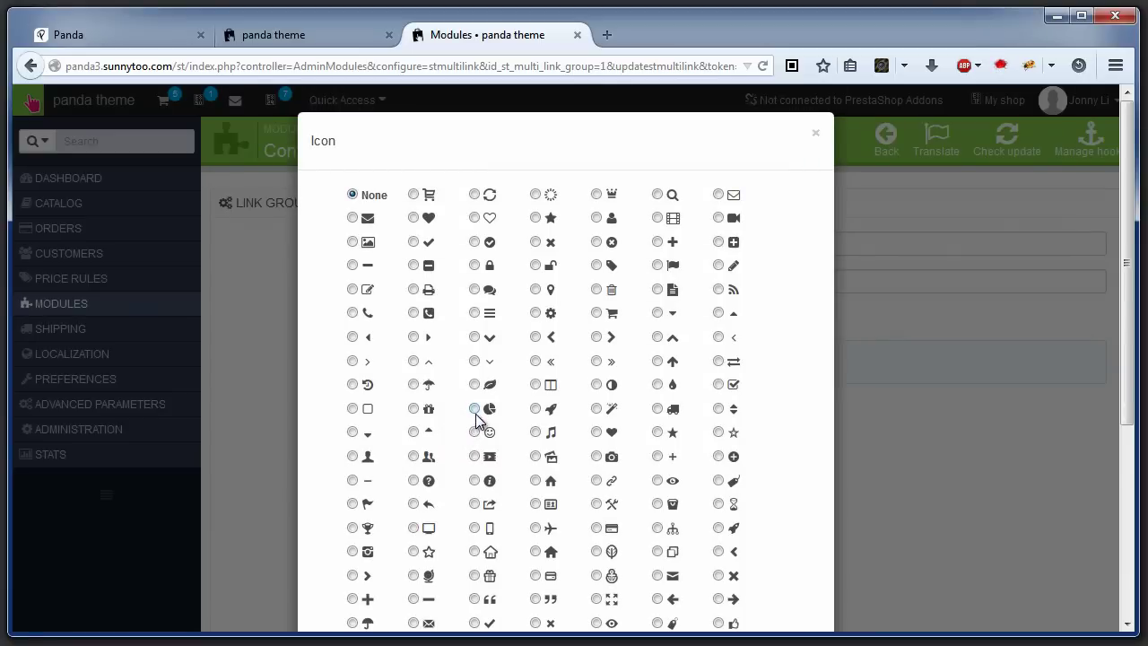
left_click(414, 481)
scroll(780, 484, "down", 3)
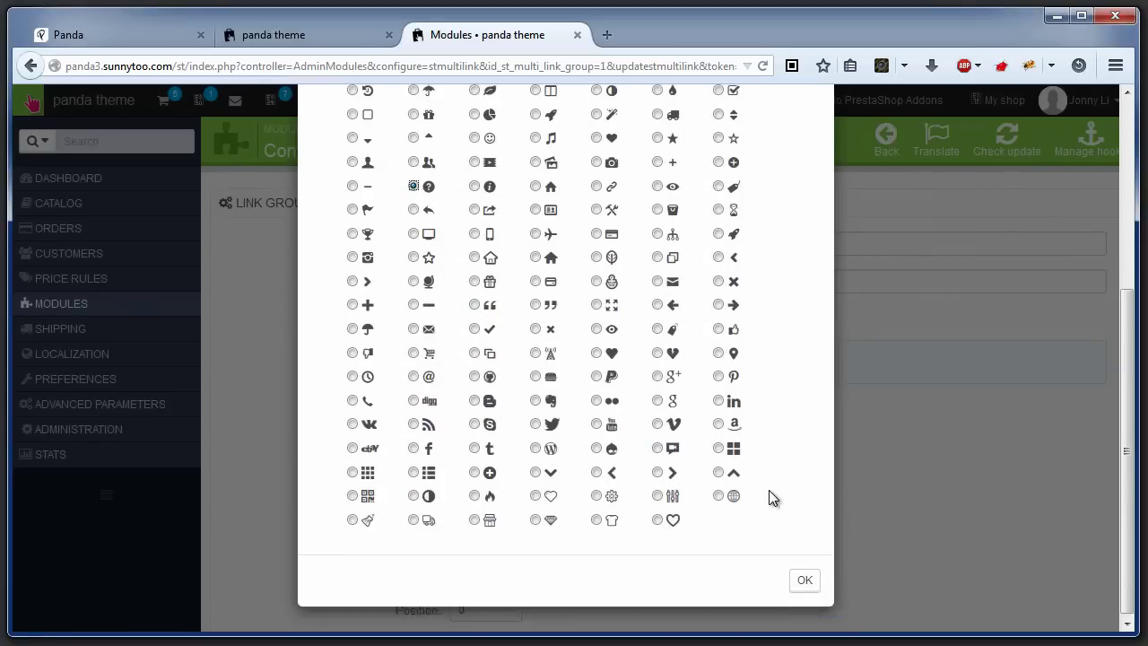
left_click(800, 579)
Set the Help link group's position to 2 and save the group
scroll(530, 371, "down", 4)
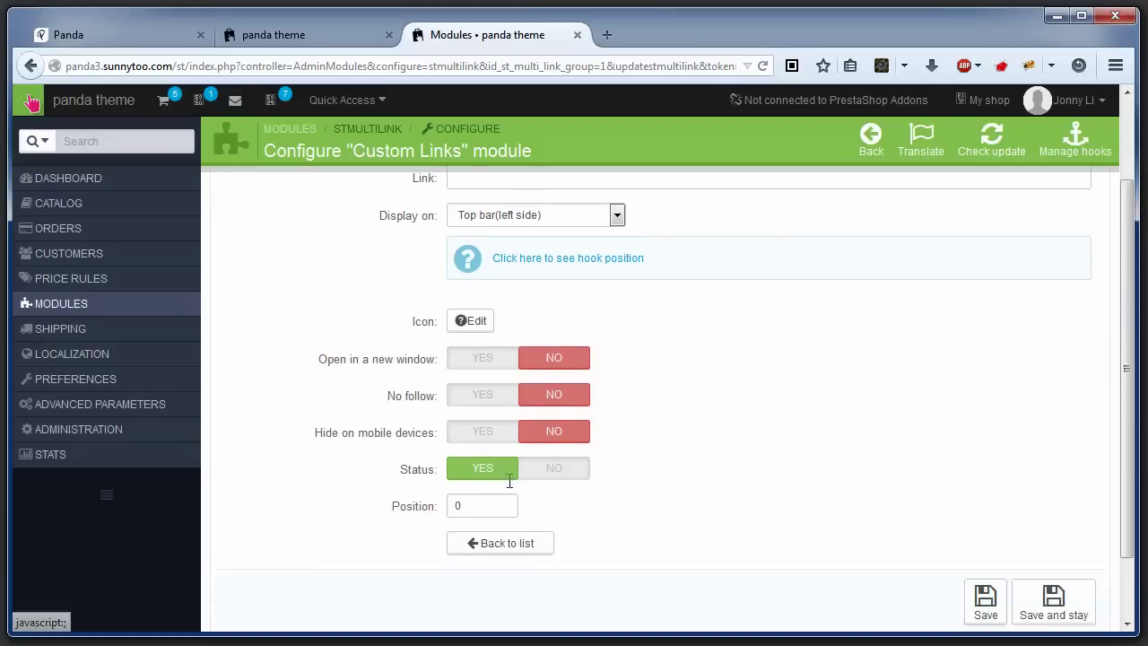
double_click(472, 433)
type("2")
left_click(987, 527)
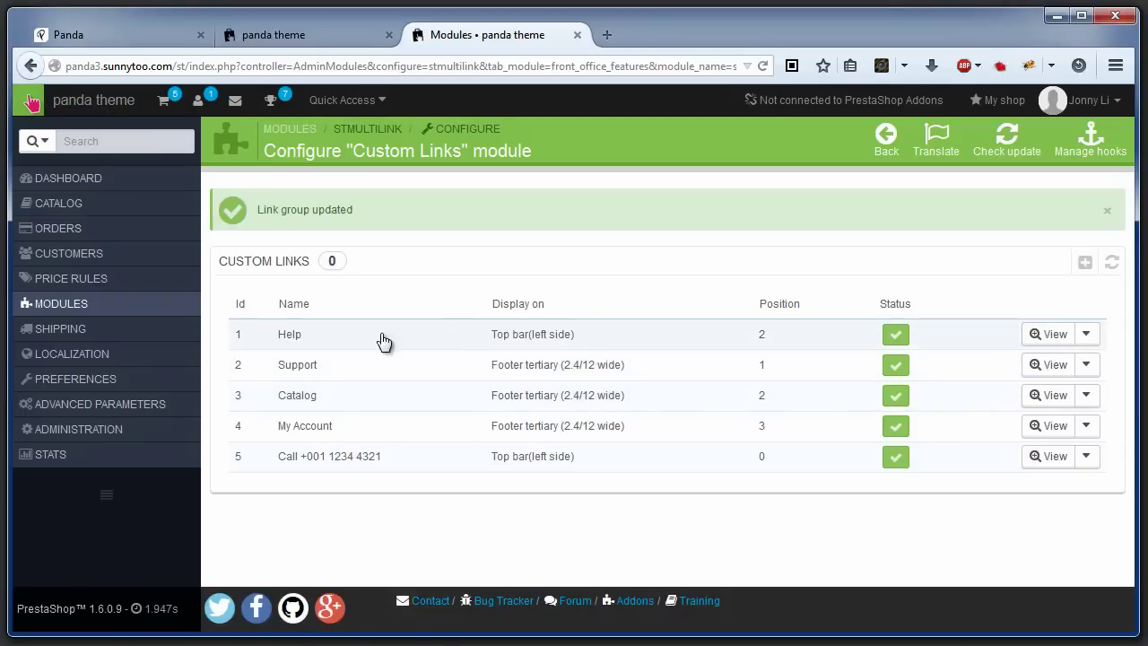
Find the displayRightBar hook in the module positions and unhook the QR code module from it
mouse_move(135, 305)
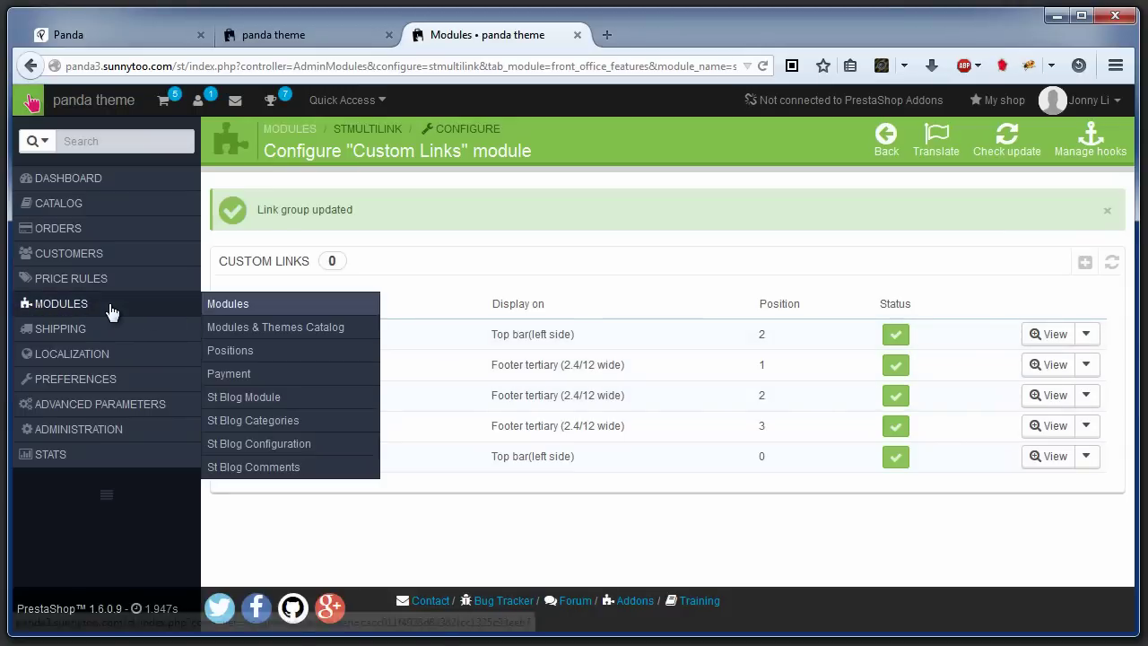
left_click(234, 351)
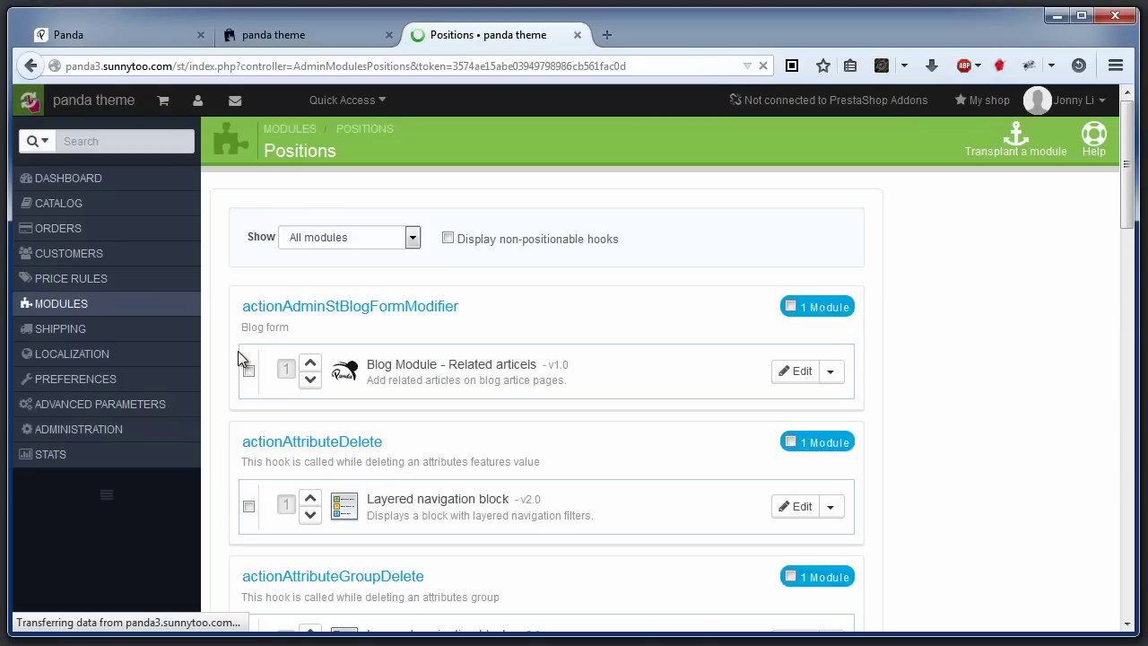
key("ctrl+f")
type("displayrightbar")
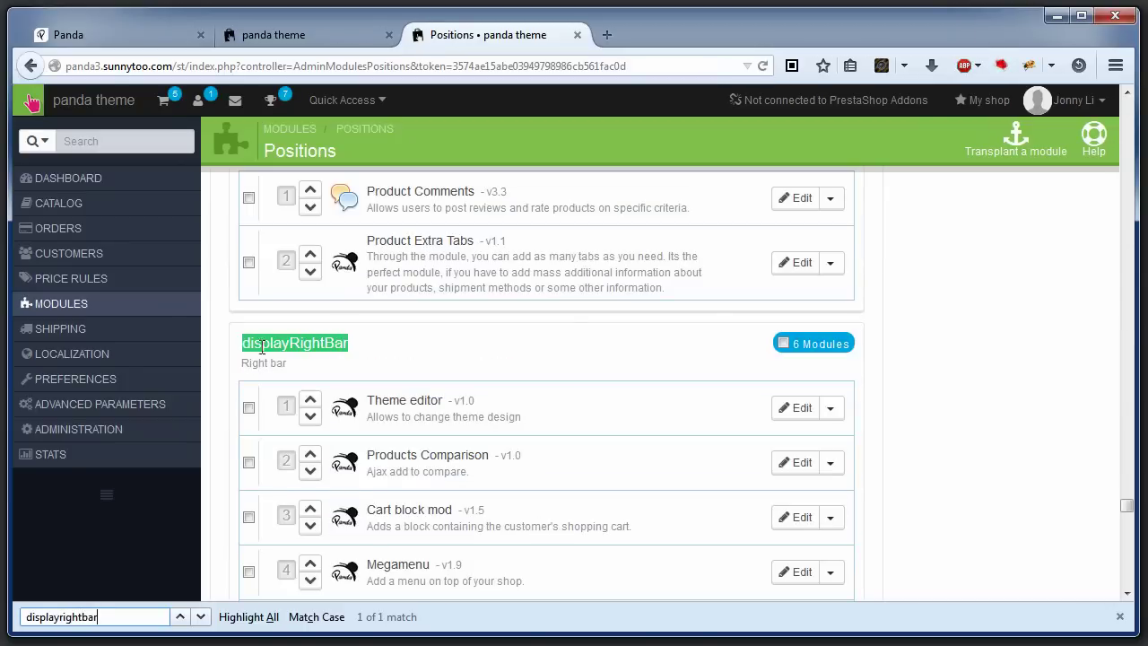
scroll(410, 346, "down", 3)
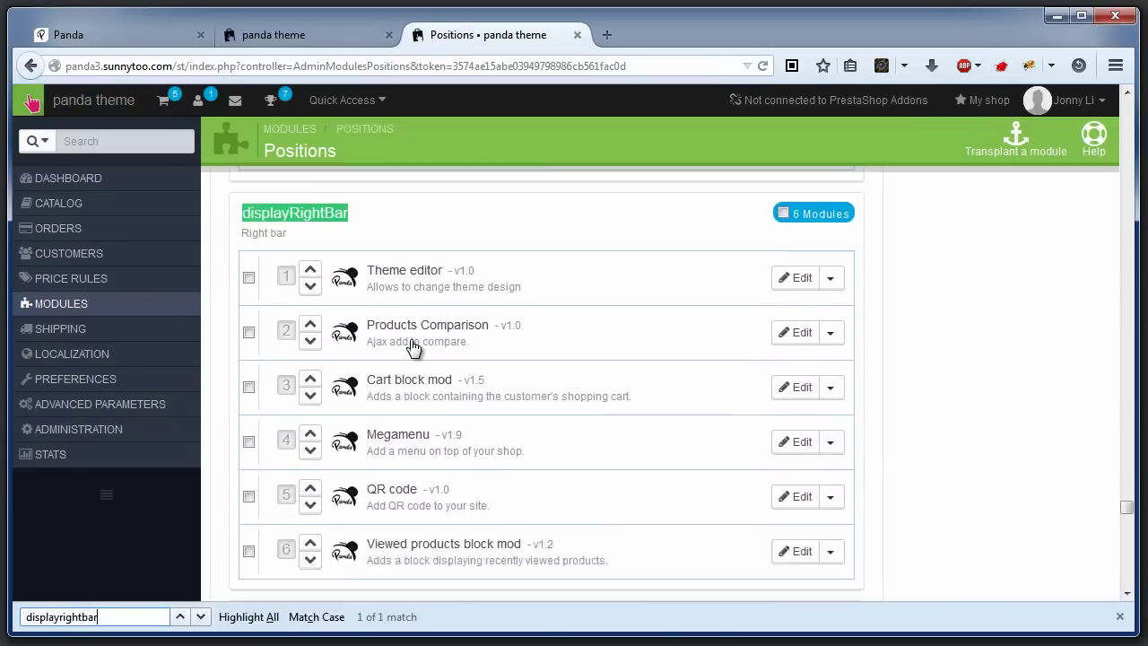
scroll(413, 348, "up", 1)
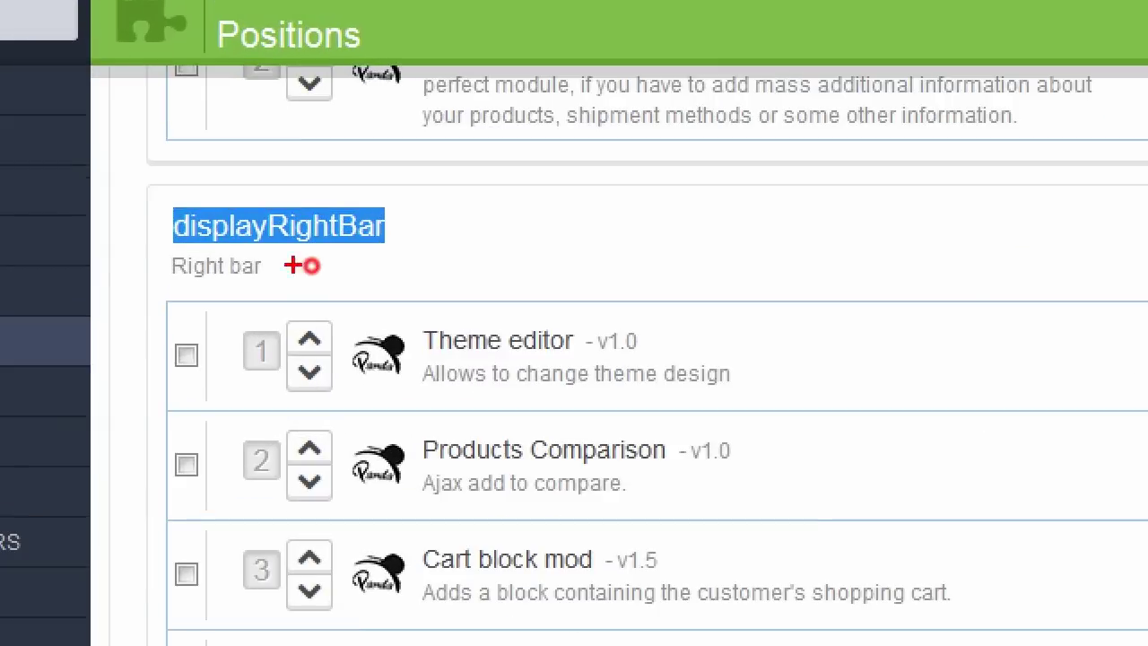
left_click_drag(241, 262, 360, 260)
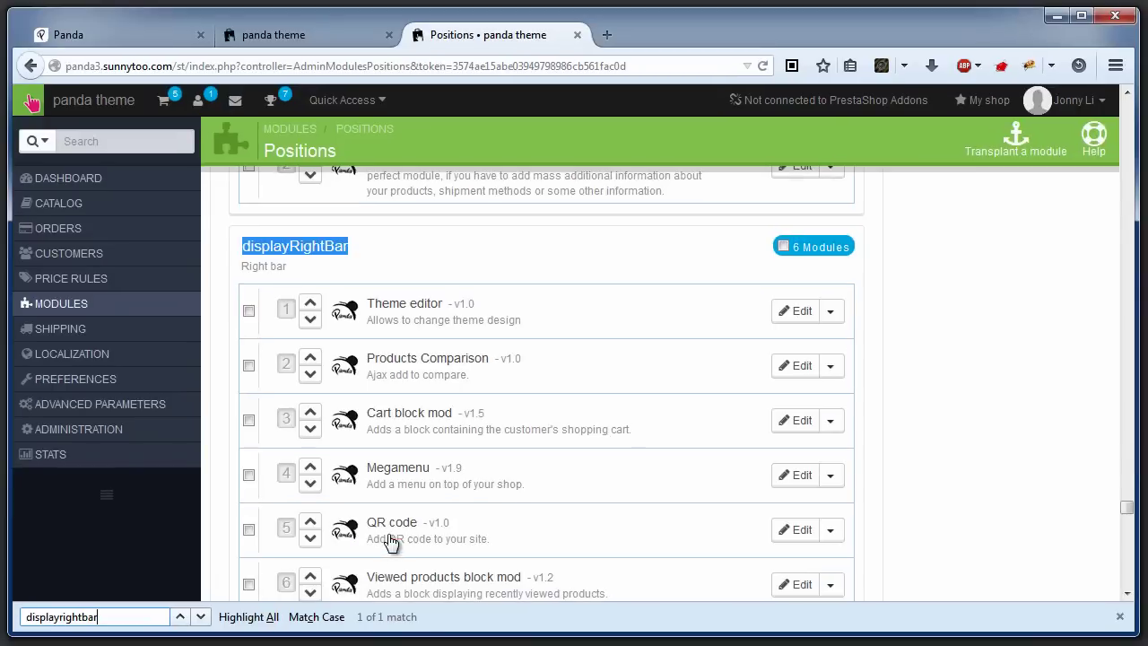
left_click(829, 529)
left_click(812, 559)
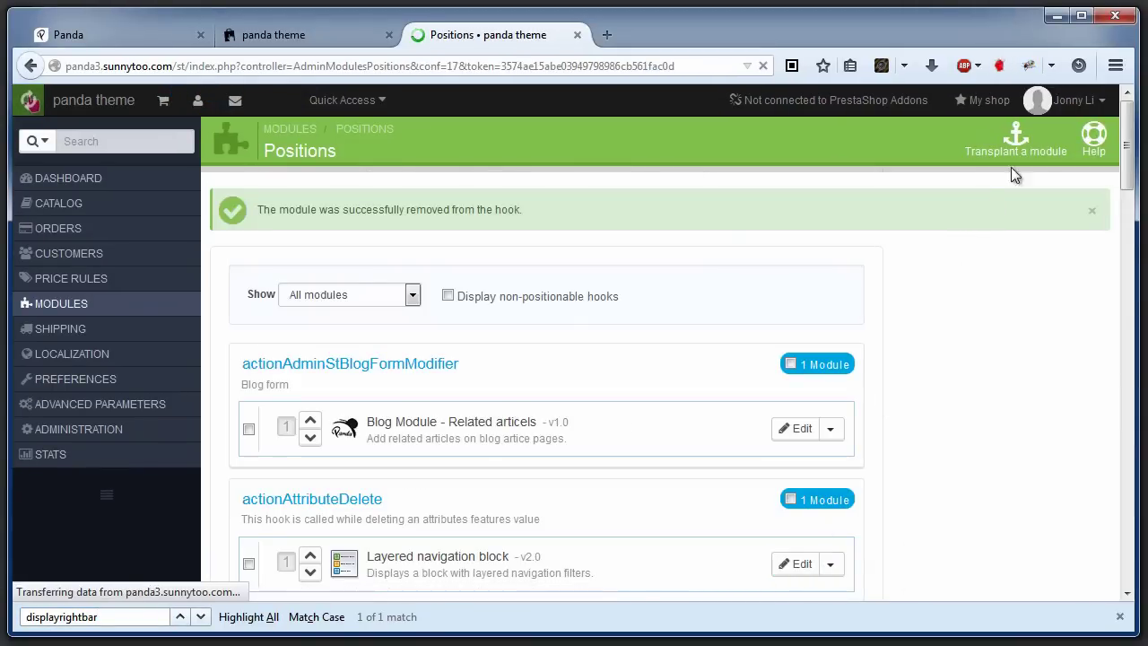
Transplant the QR code module into the displayNav (Navigation) hook and save
left_click(1027, 144)
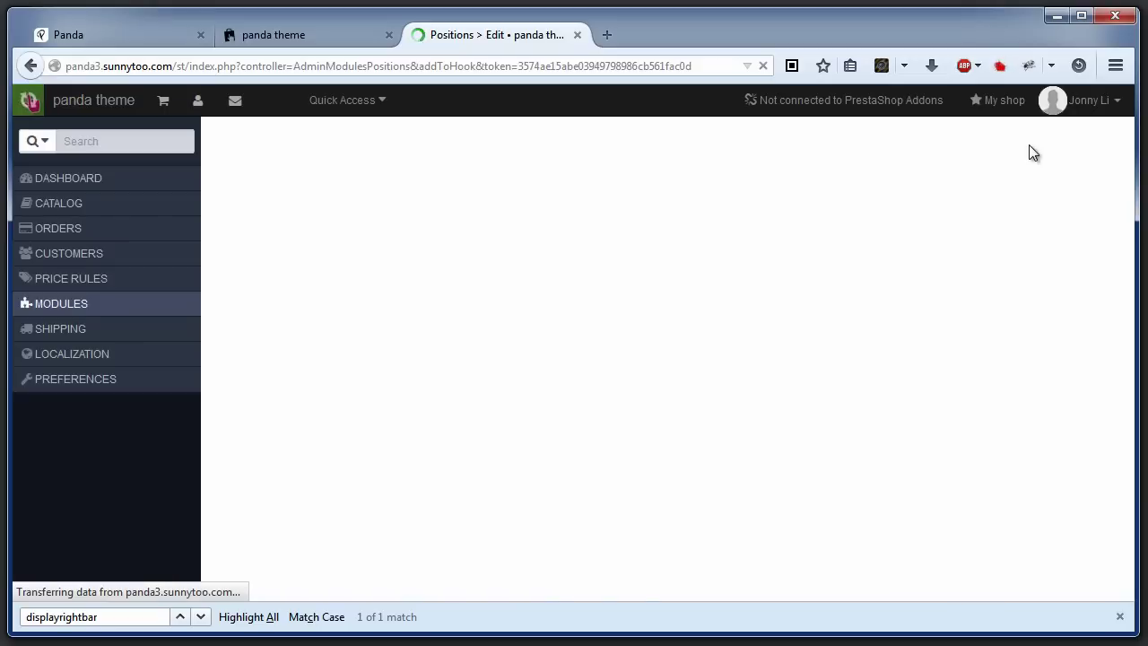
left_click(515, 244)
type("qr")
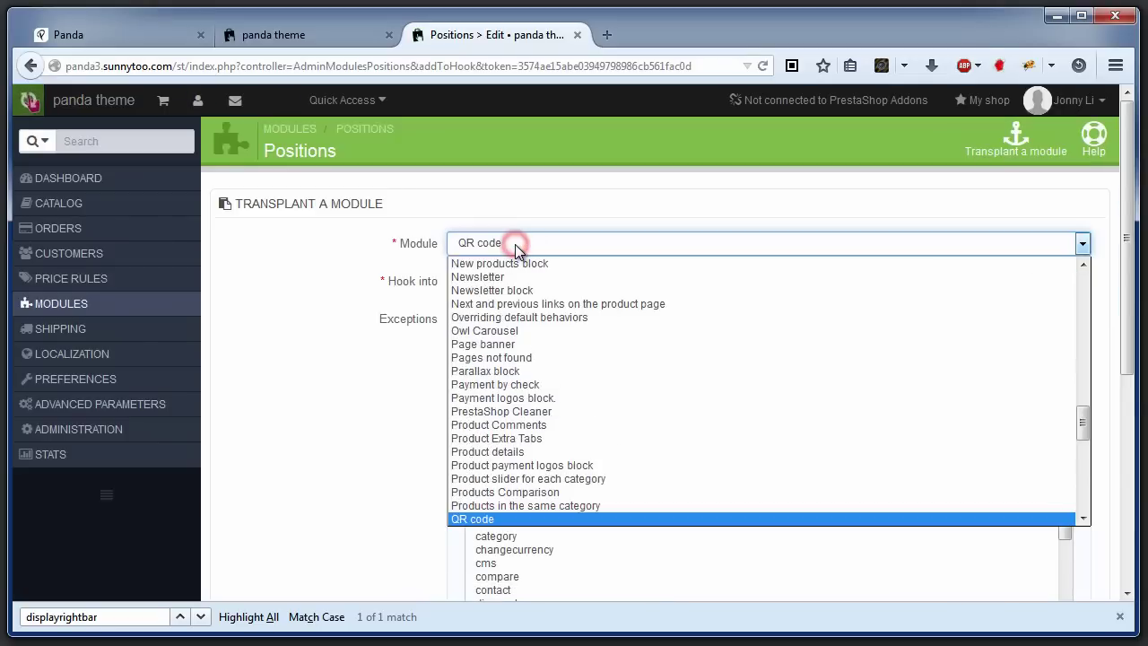
left_click(511, 518)
left_click(520, 280)
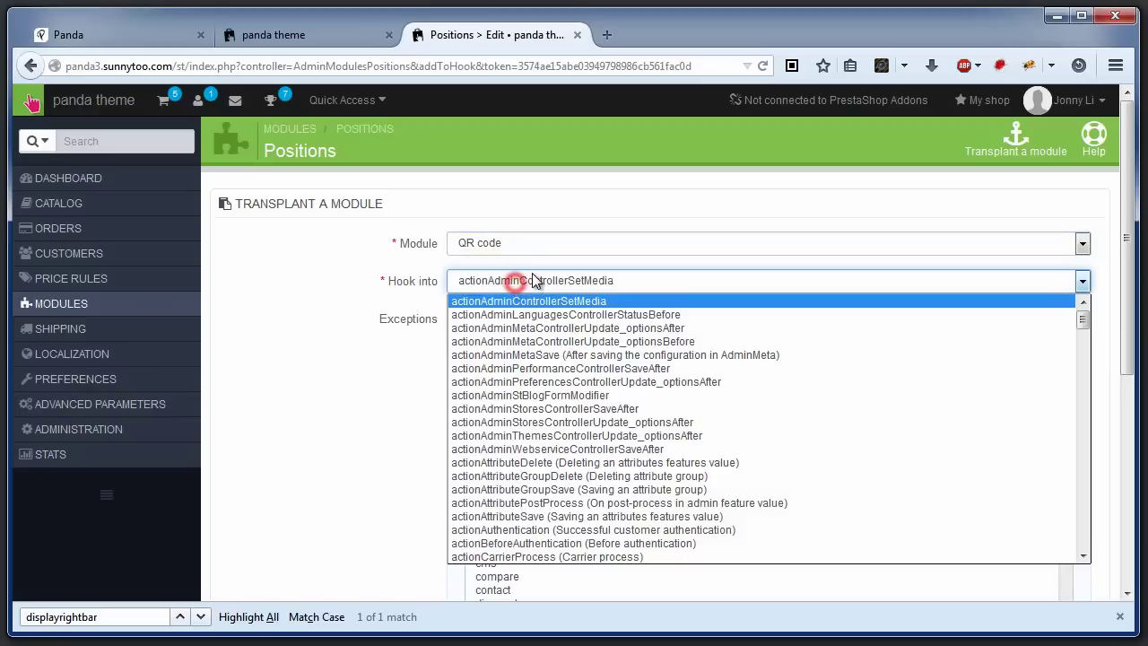
type("displayn")
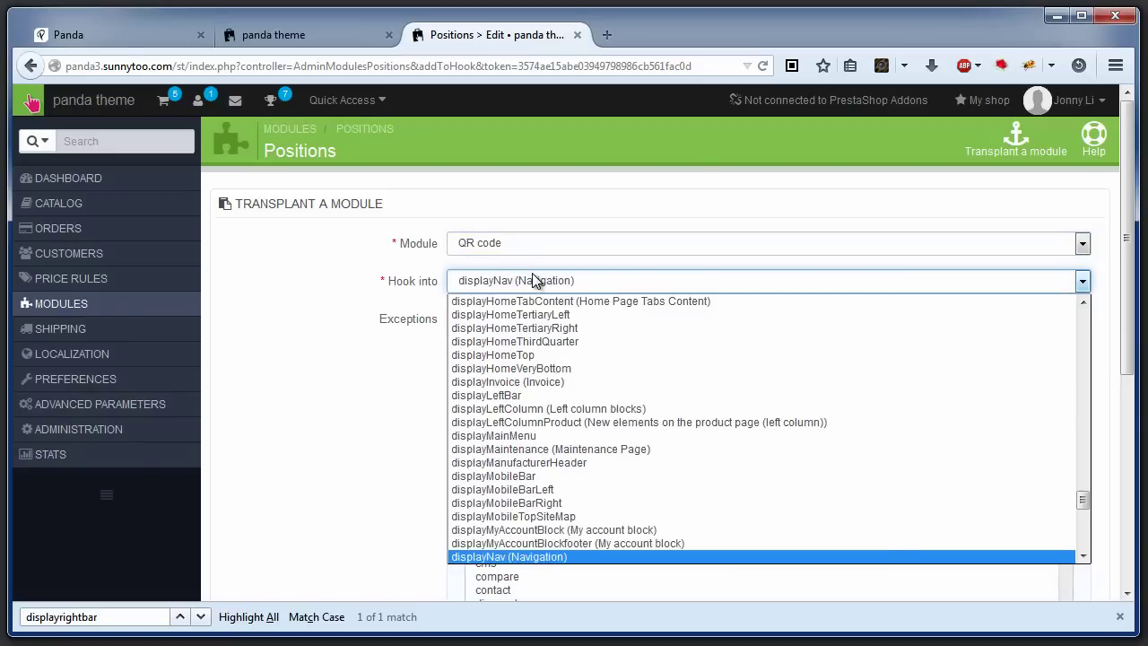
left_click(291, 277)
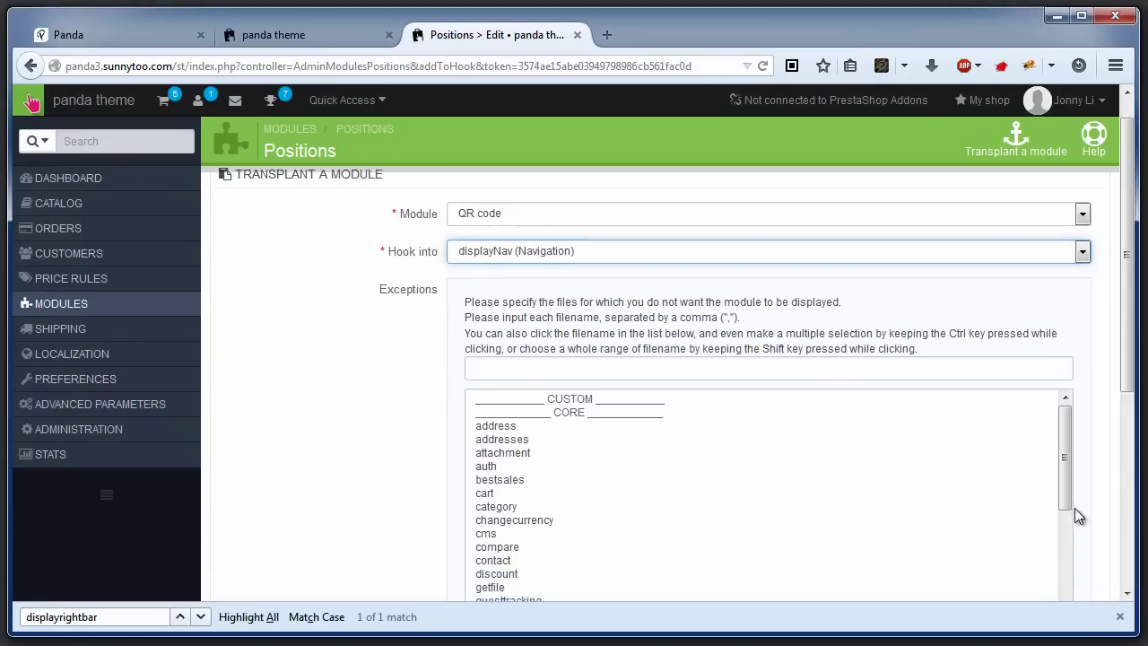
scroll(1073, 511, "down", 5)
left_click(1071, 508)
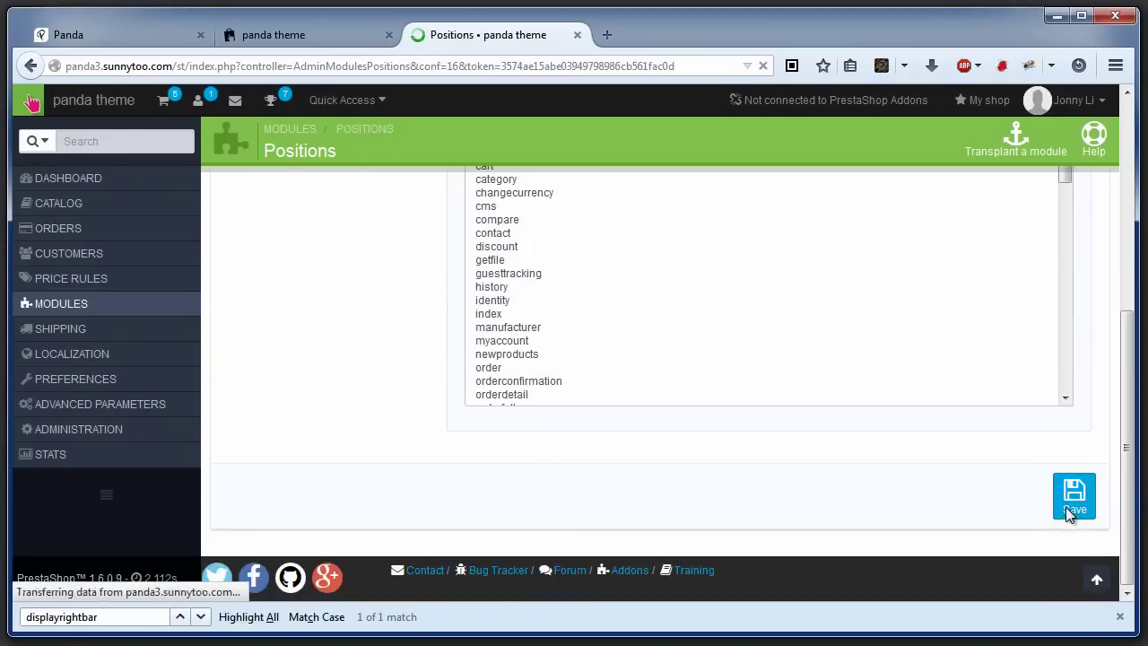
Find the displayTop hook in the module positions and unhook Cart block mod from it
key("ctrl+f")
type("displaytop")
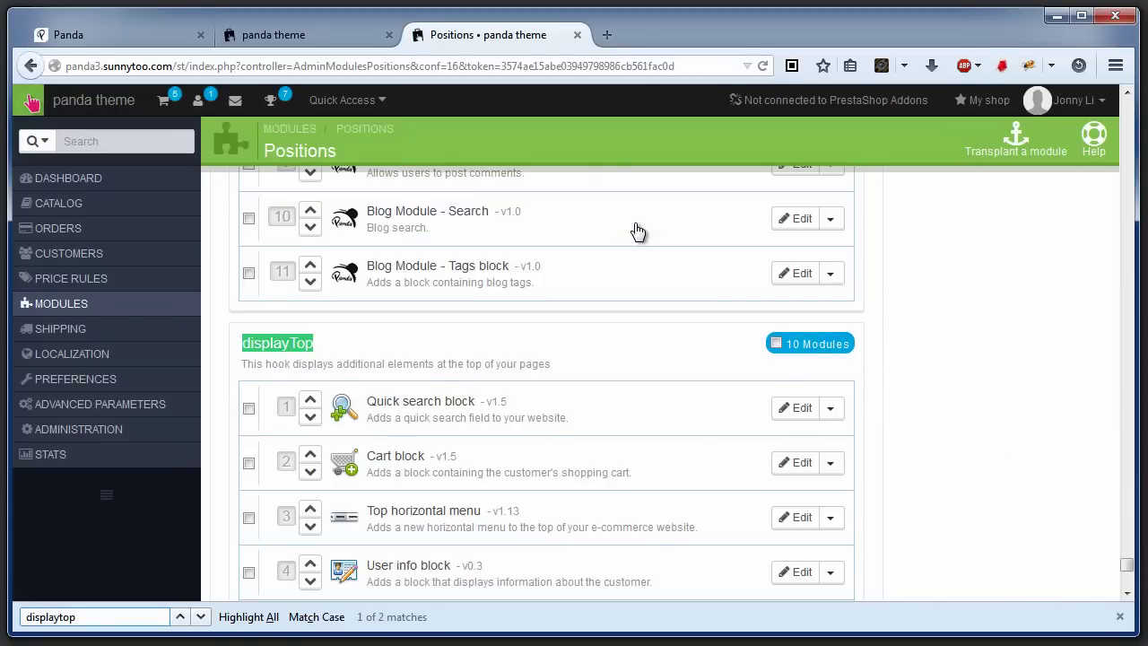
scroll(619, 255, "down", 2)
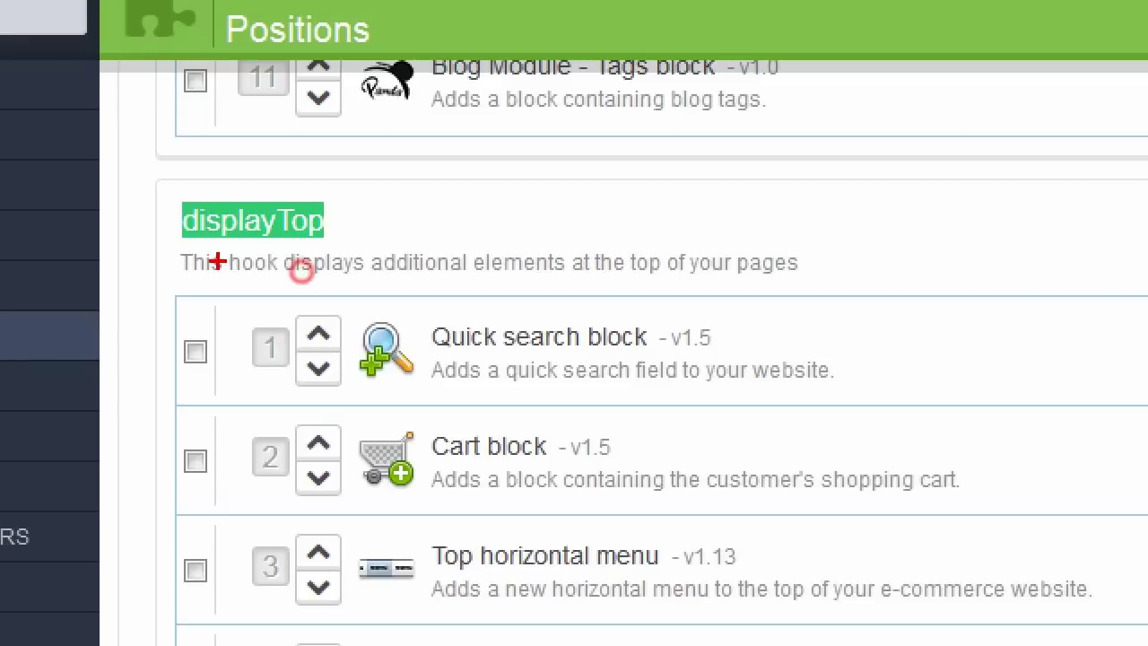
mouse_move(260, 264)
left_mouse_down()
mouse_move(237, 262)
mouse_move(317, 261)
left_mouse_up()
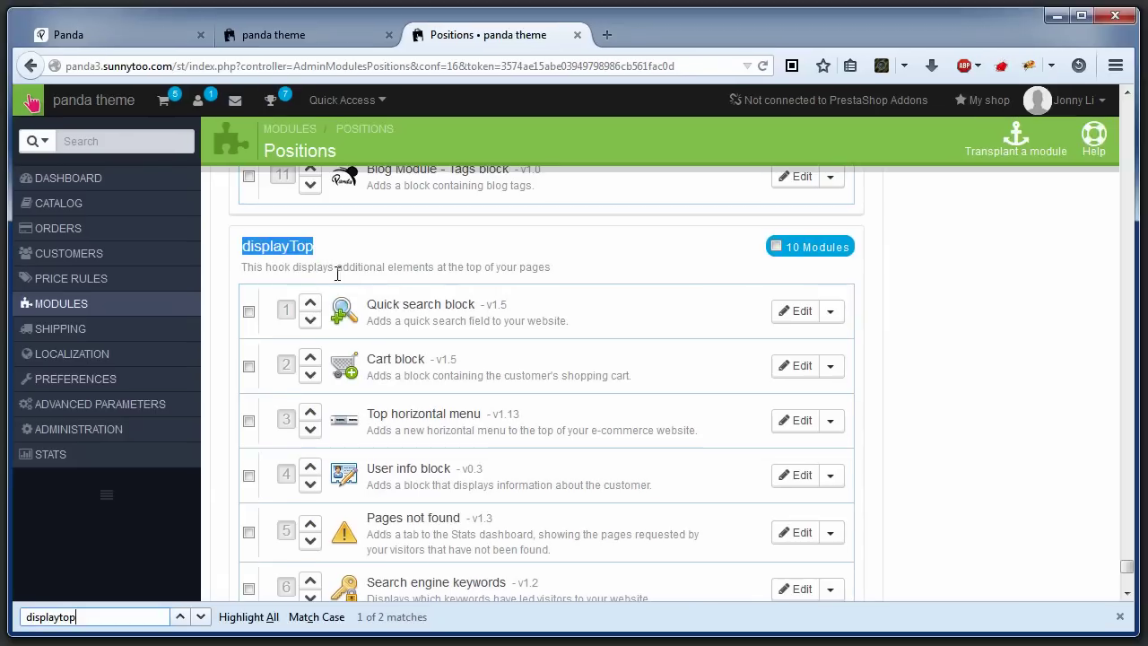
scroll(412, 302, "down", 5)
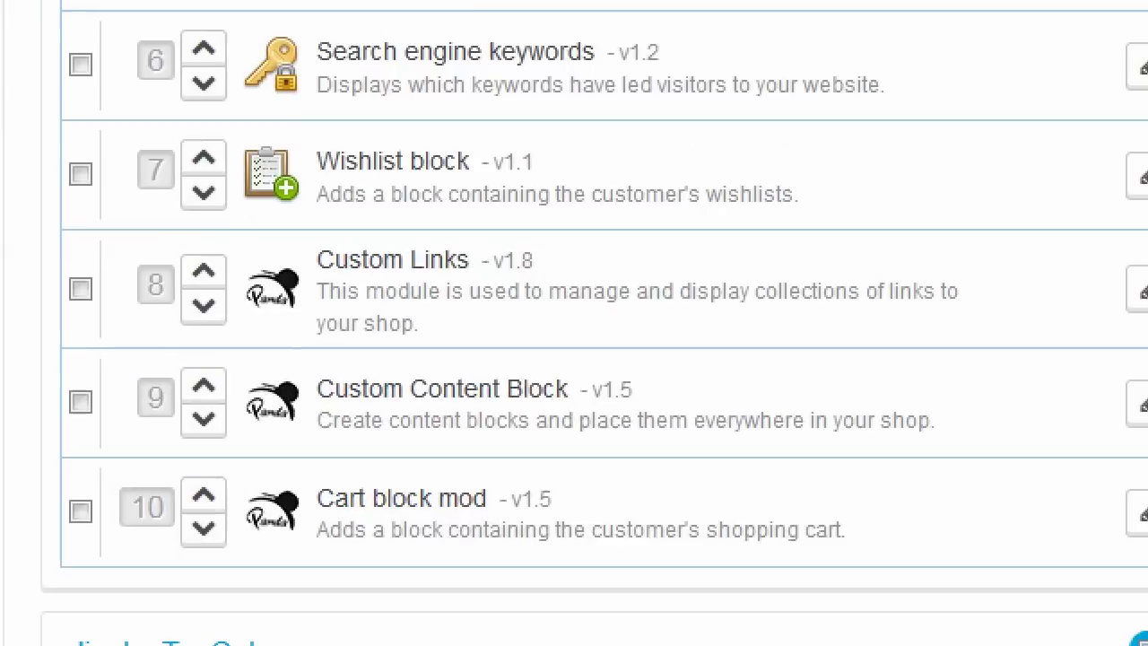
left_click_drag(316, 527, 508, 522)
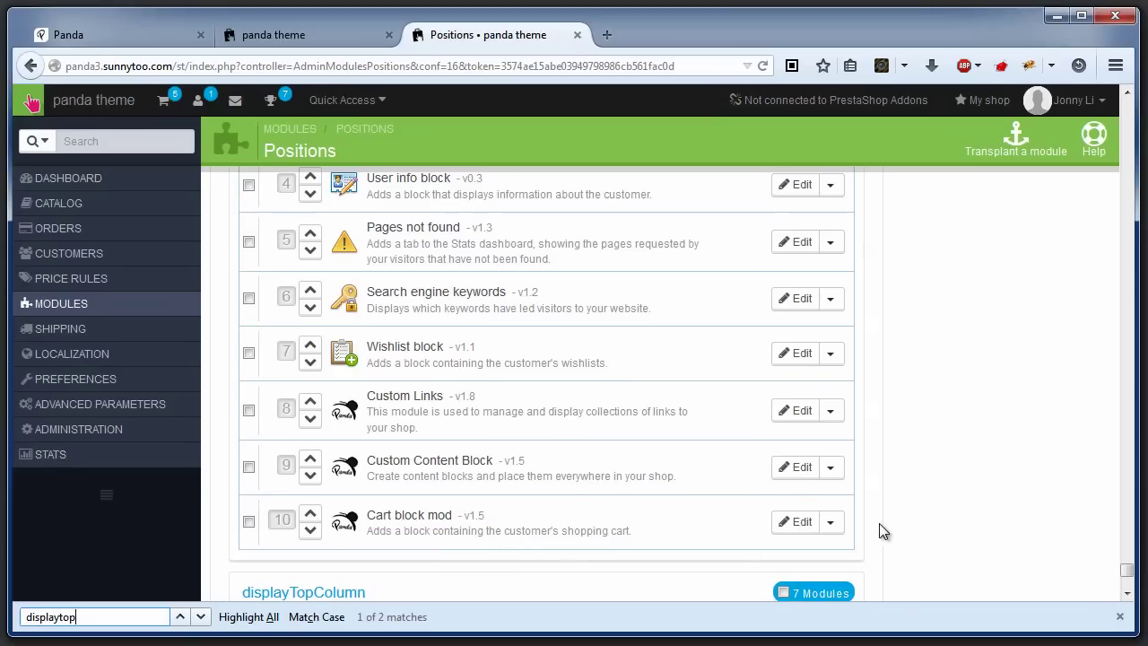
left_click(830, 521)
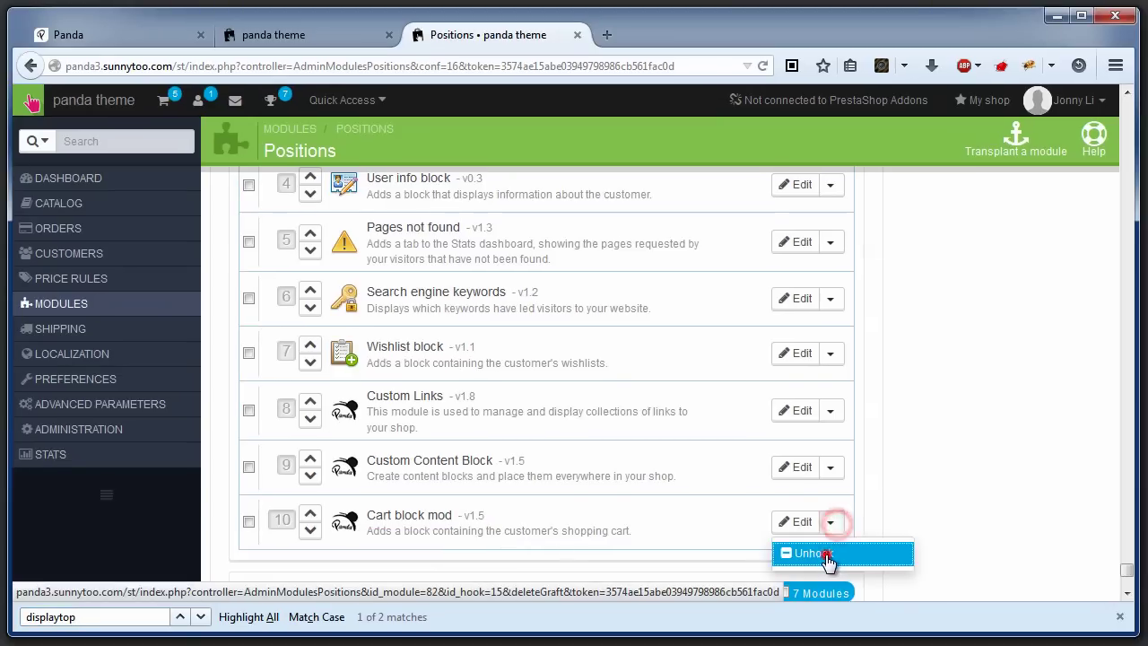
left_click(825, 553)
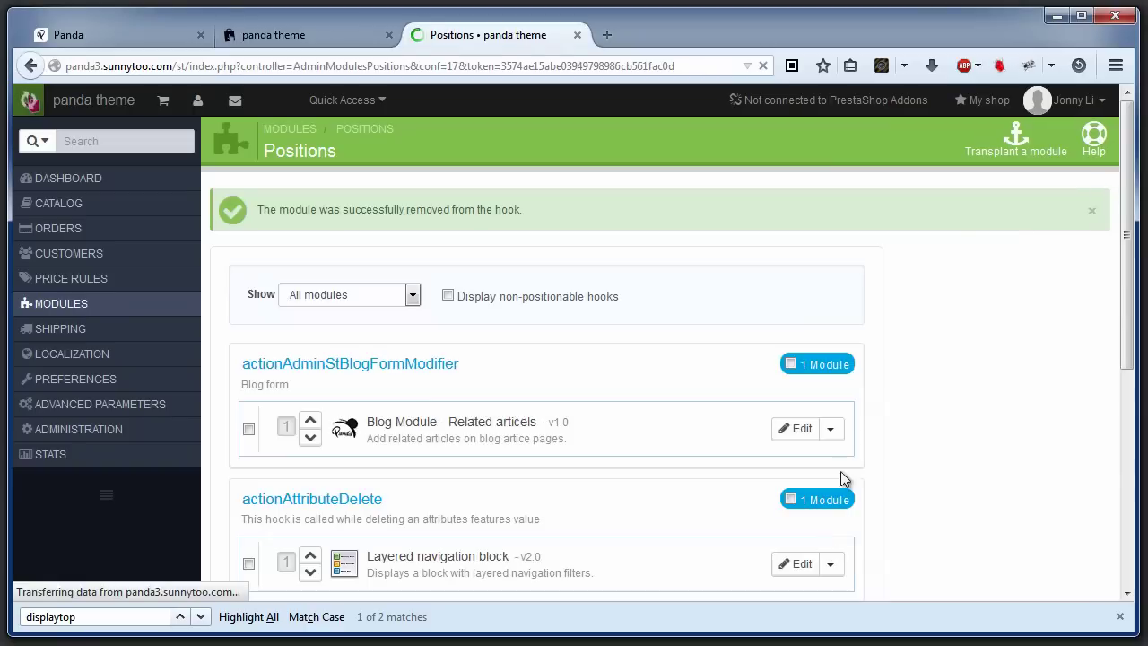
Transplant Cart block mod into the displayNav (Navigation) hook and save
left_click(998, 151)
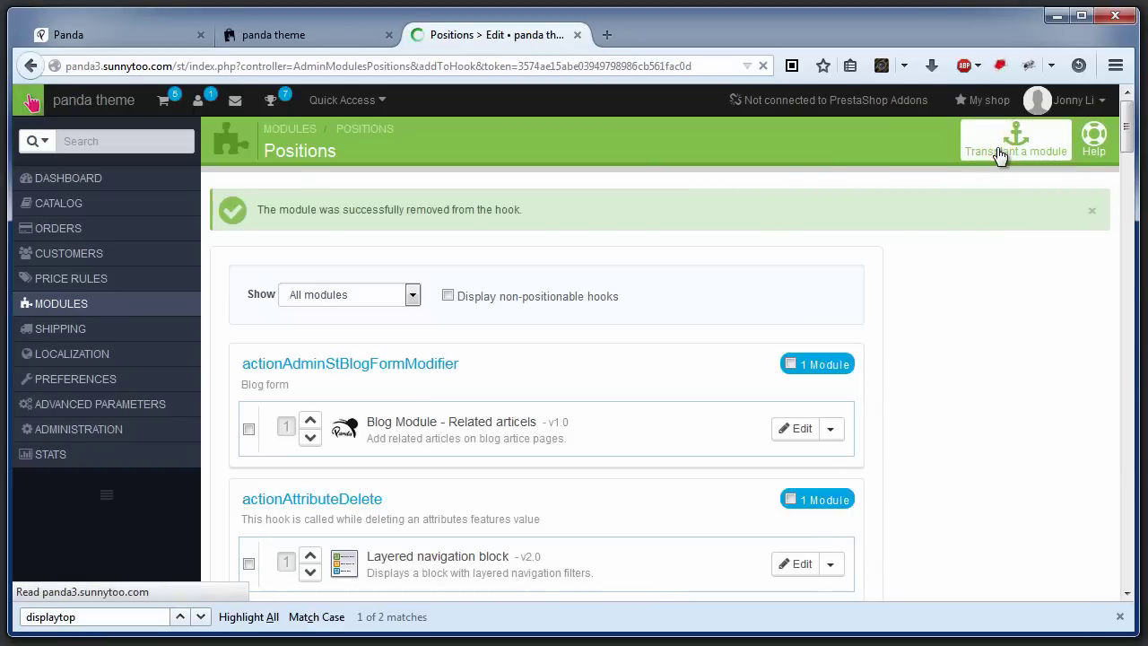
left_click(492, 248)
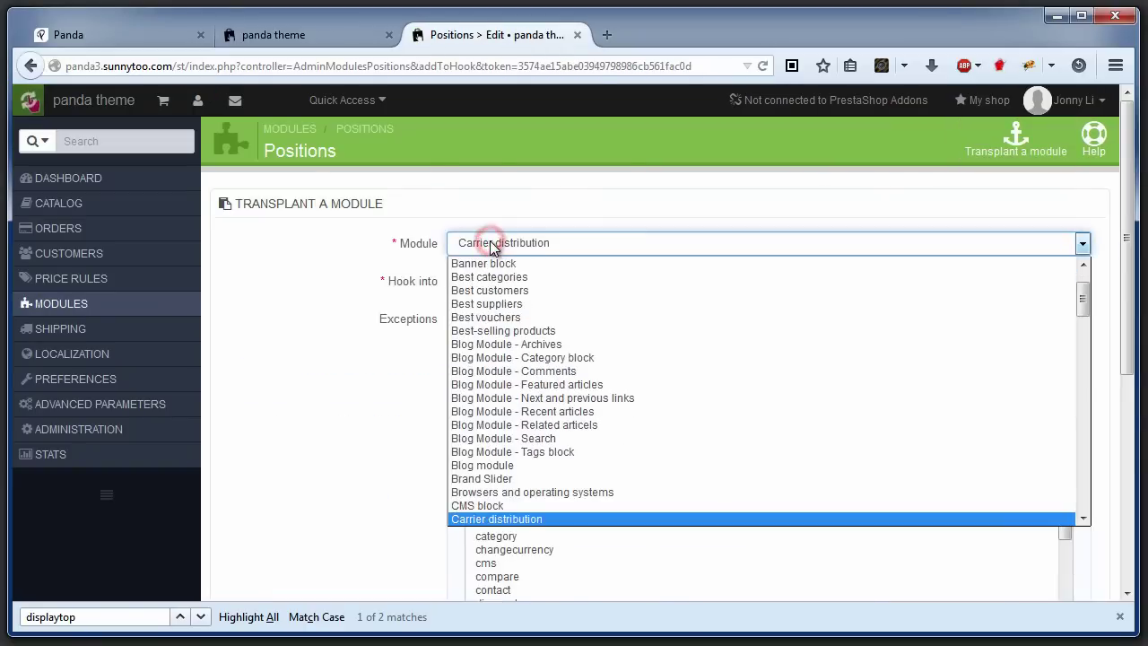
scroll(530, 461, "down", 1)
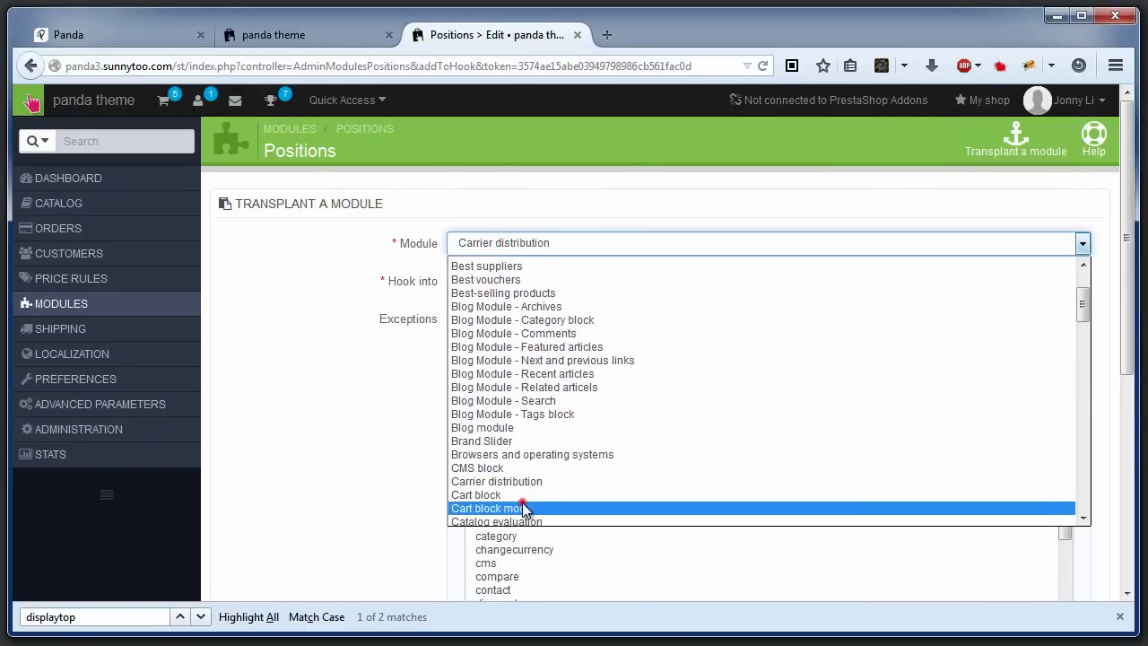
left_click(522, 505)
left_click(512, 278)
type("display")
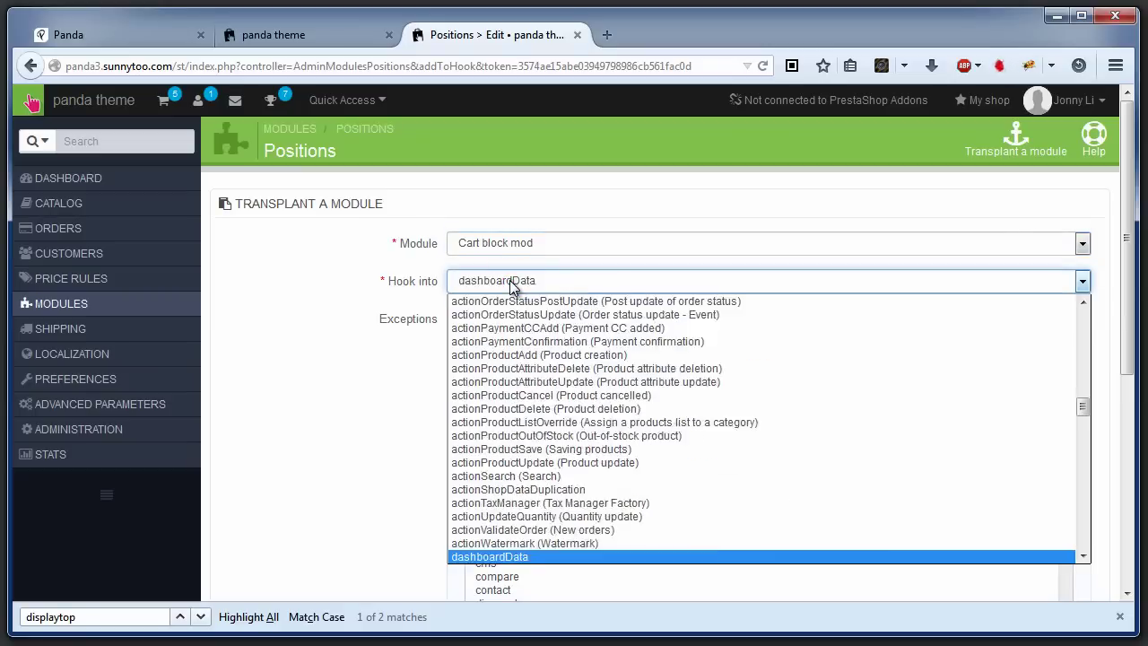
type("n")
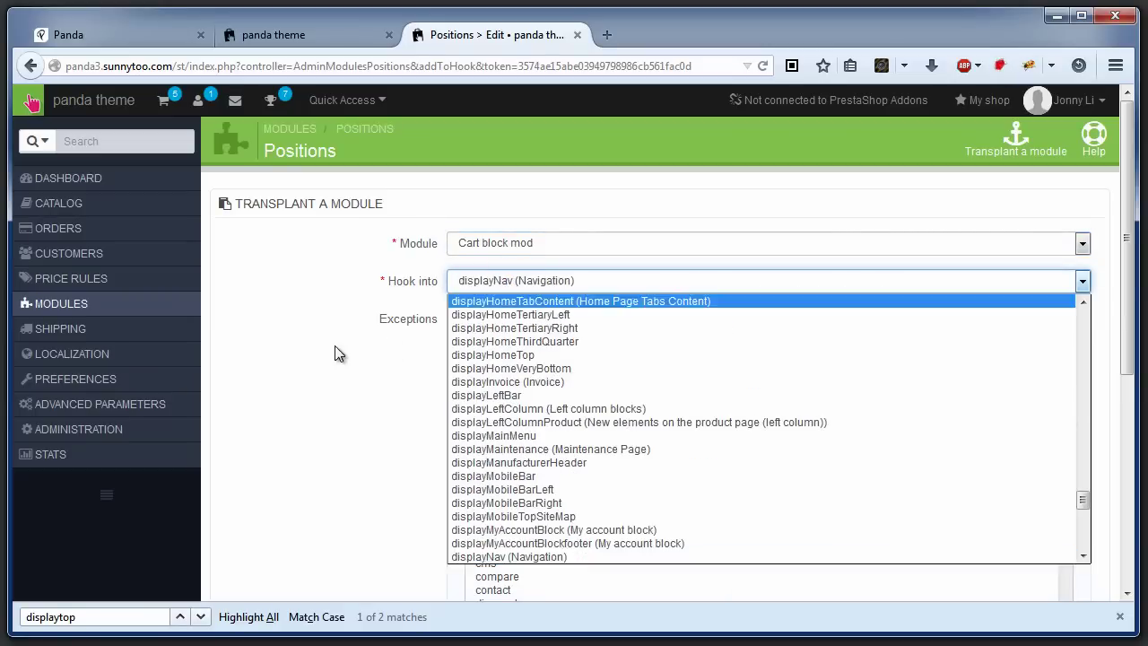
left_click(332, 346)
scroll(1058, 489, "down", 4)
scroll(1088, 513, "down", 5)
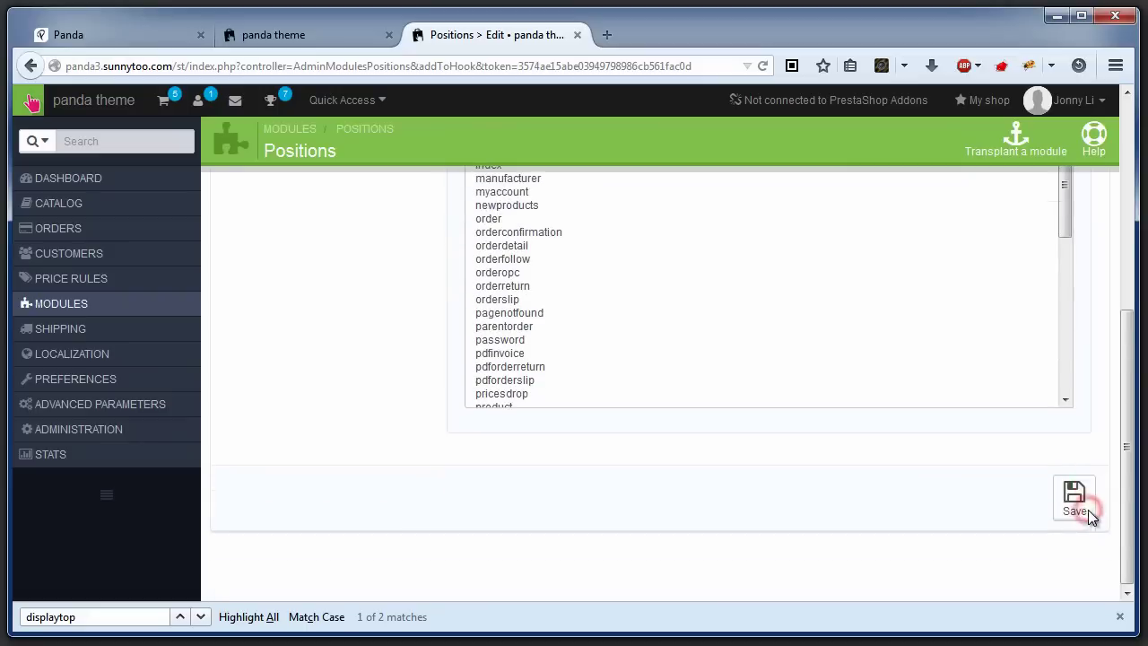
left_click(1084, 507)
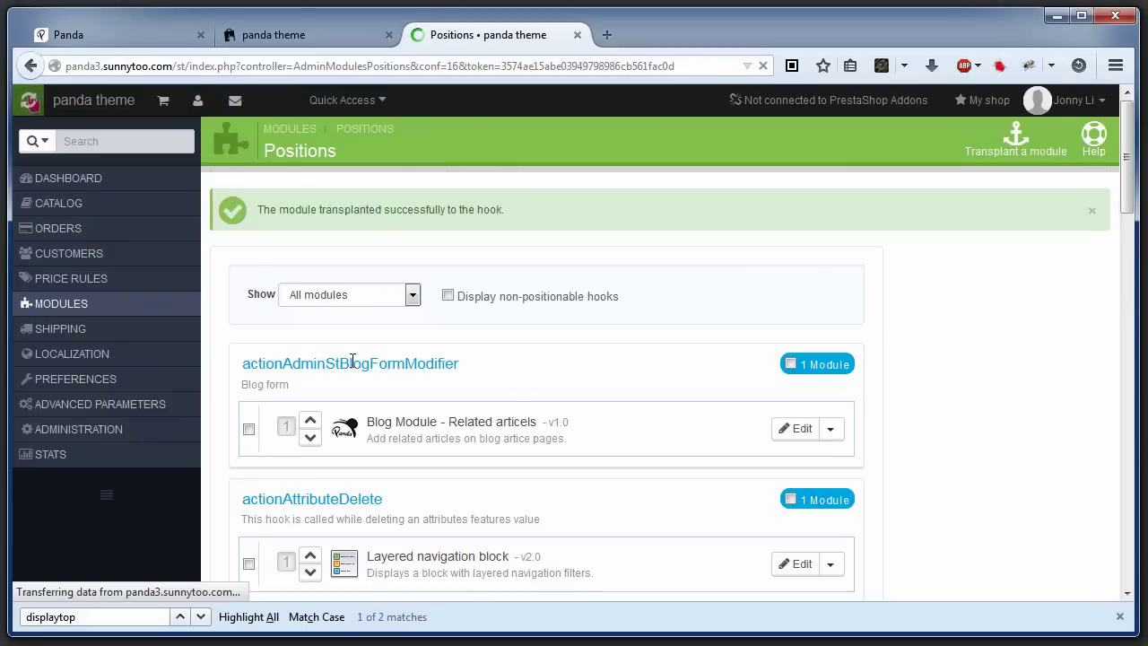
Search the modules list for "cart block mod" and open that module's configuration
left_click(136, 314)
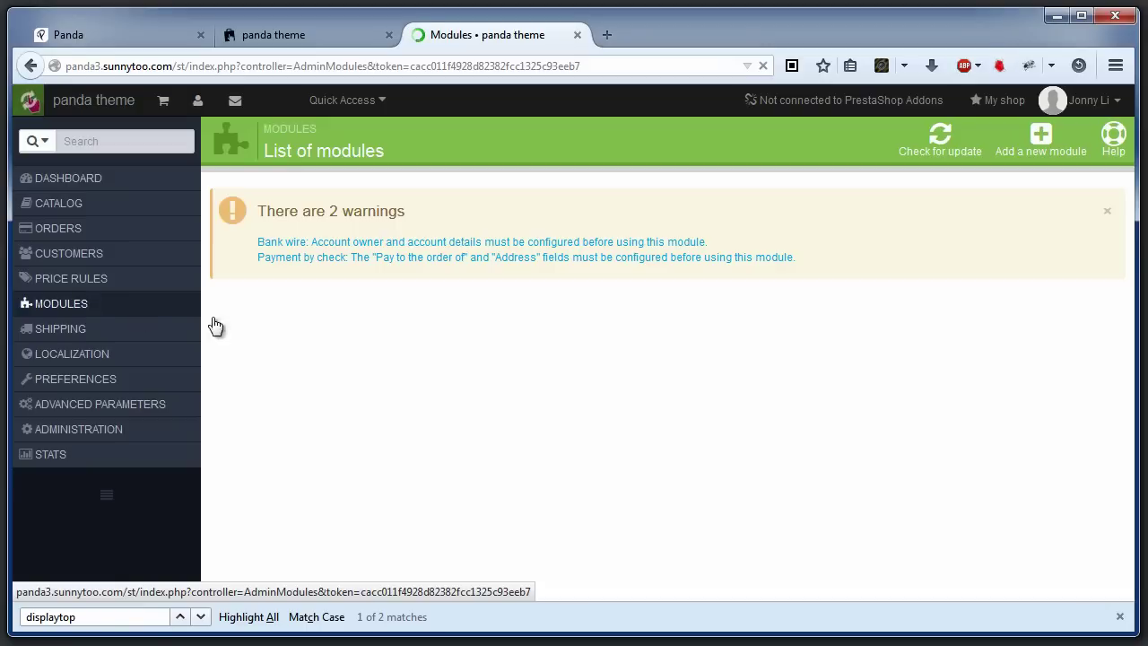
left_click(342, 371)
type("c")
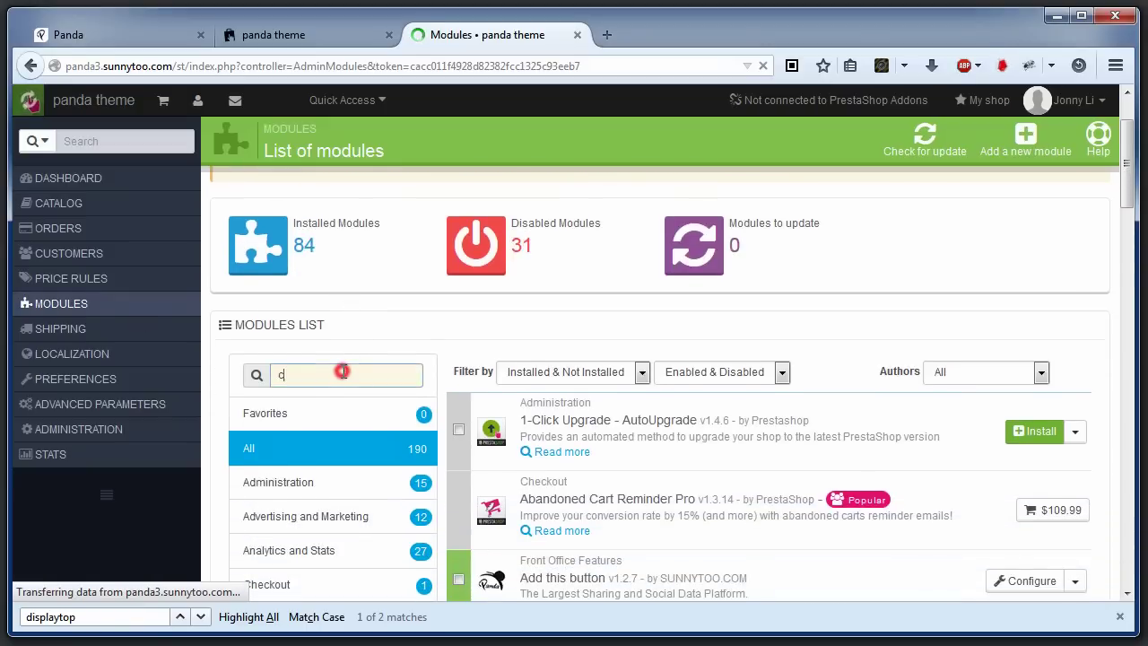
type("art block mod")
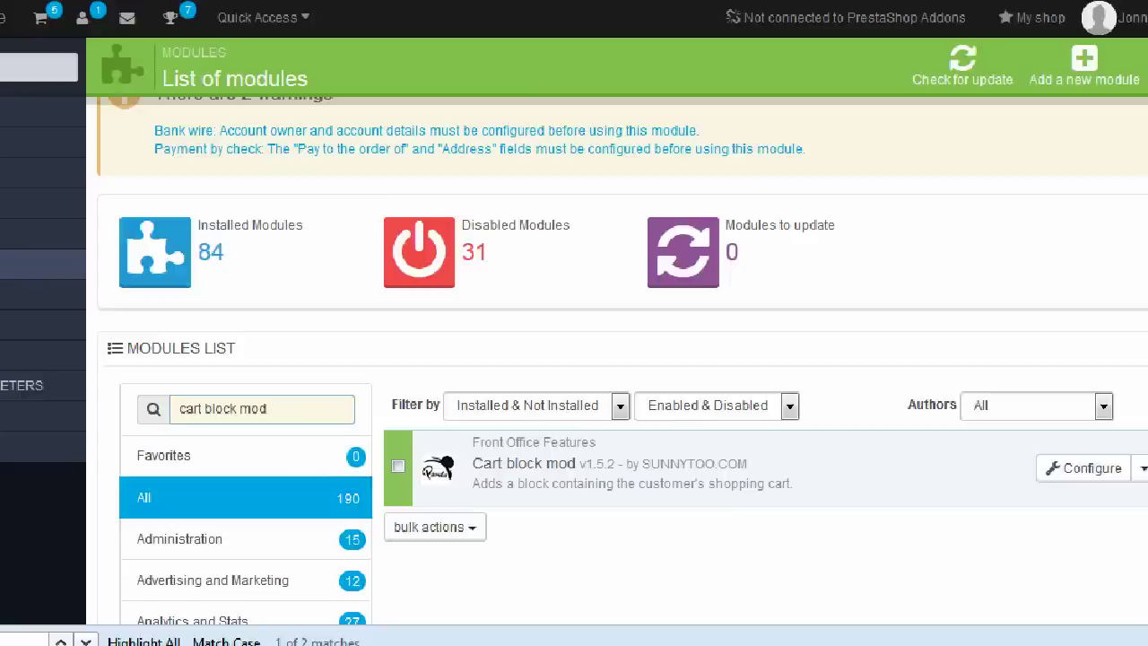
left_click(745, 491)
mouse_move(283, 461)
left_mouse_down()
mouse_move(508, 473)
mouse_move(485, 467)
left_mouse_up()
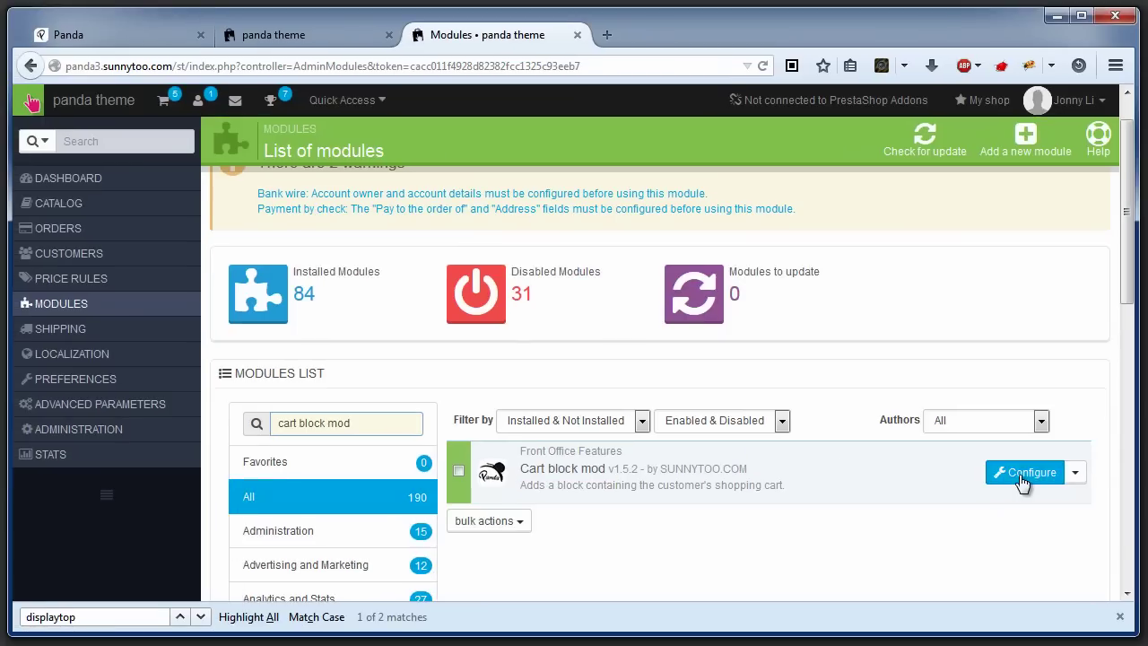
left_click(1020, 480)
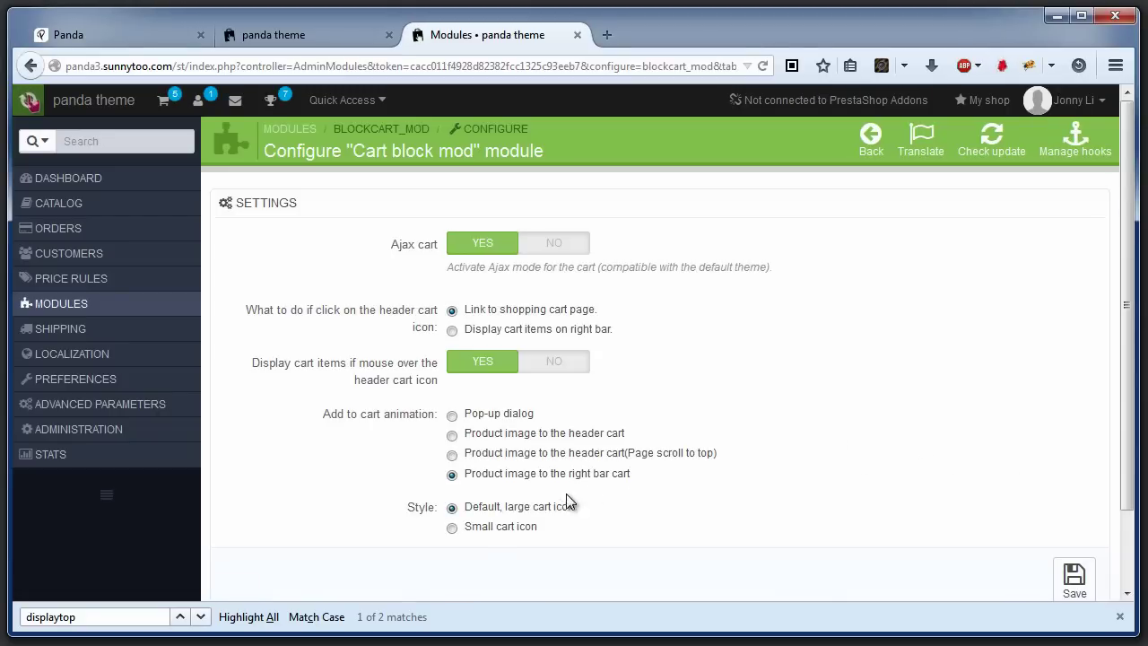
Save the cart block with the Small cart icon style and reload the storefront to check the top bar
left_click(482, 531)
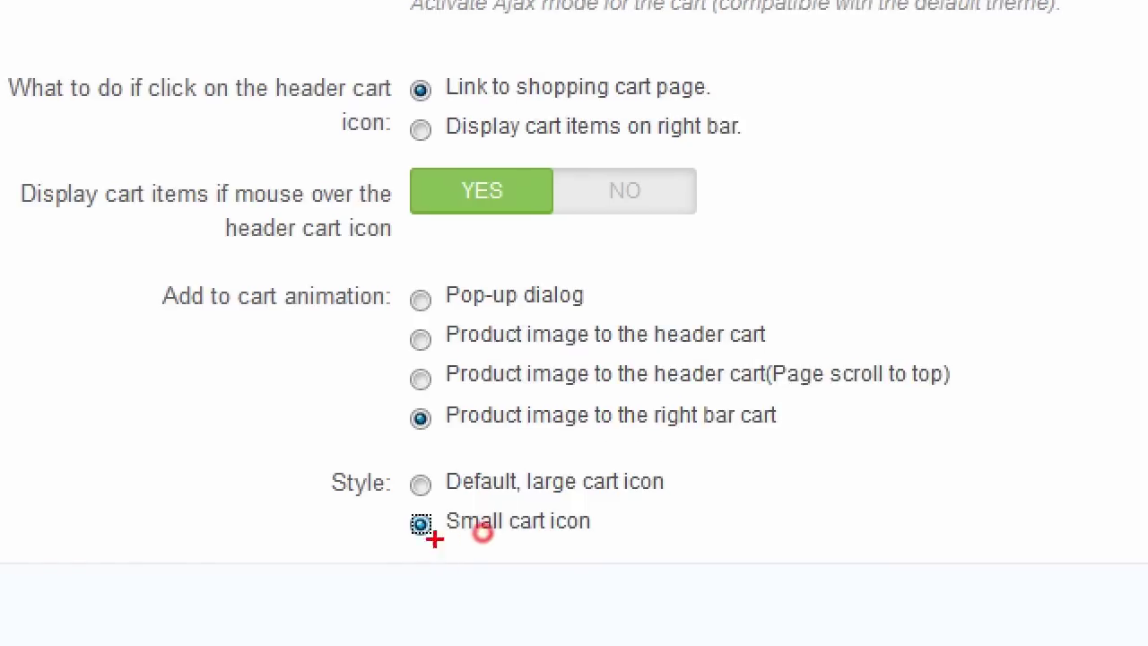
left_click_drag(440, 541, 545, 542)
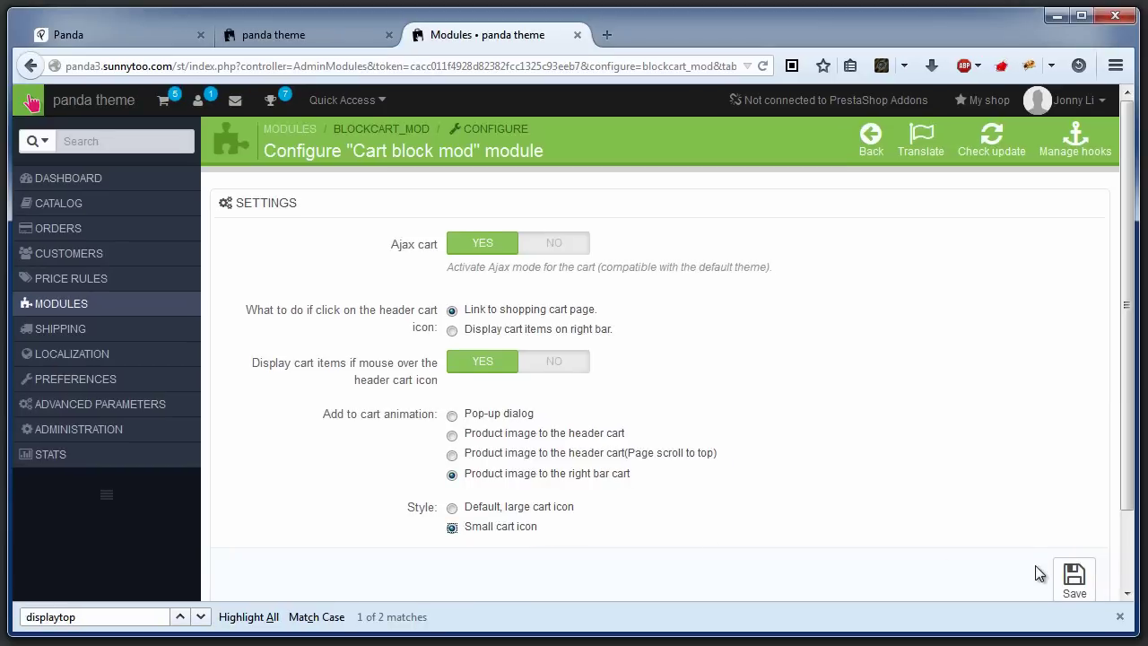
left_click(1074, 583)
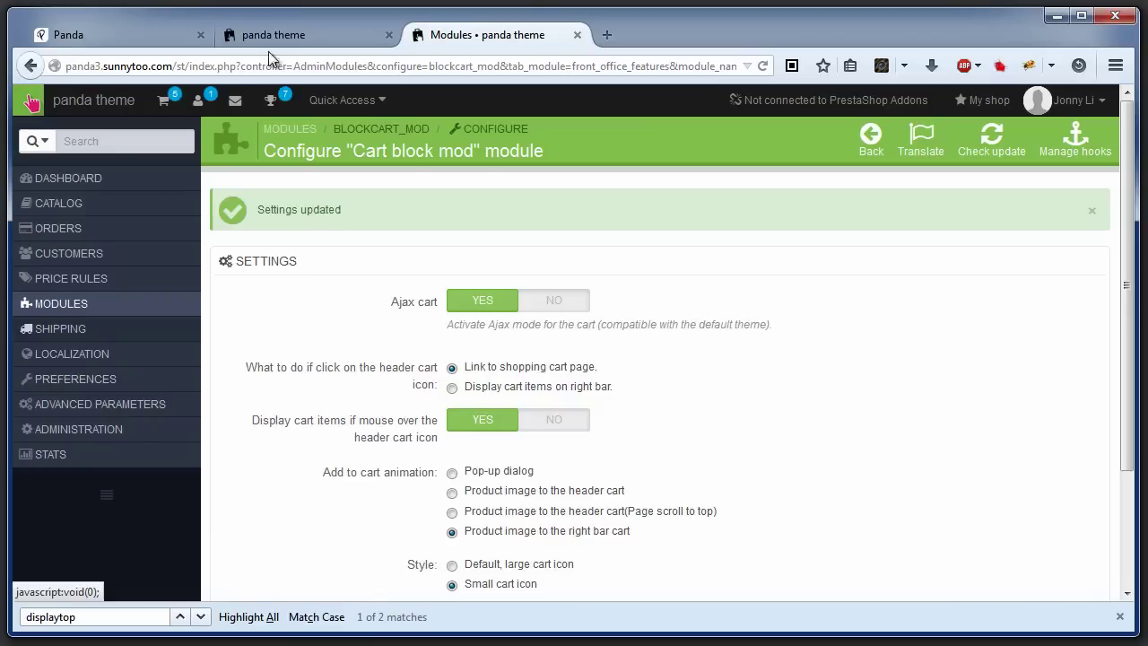
left_click(285, 35)
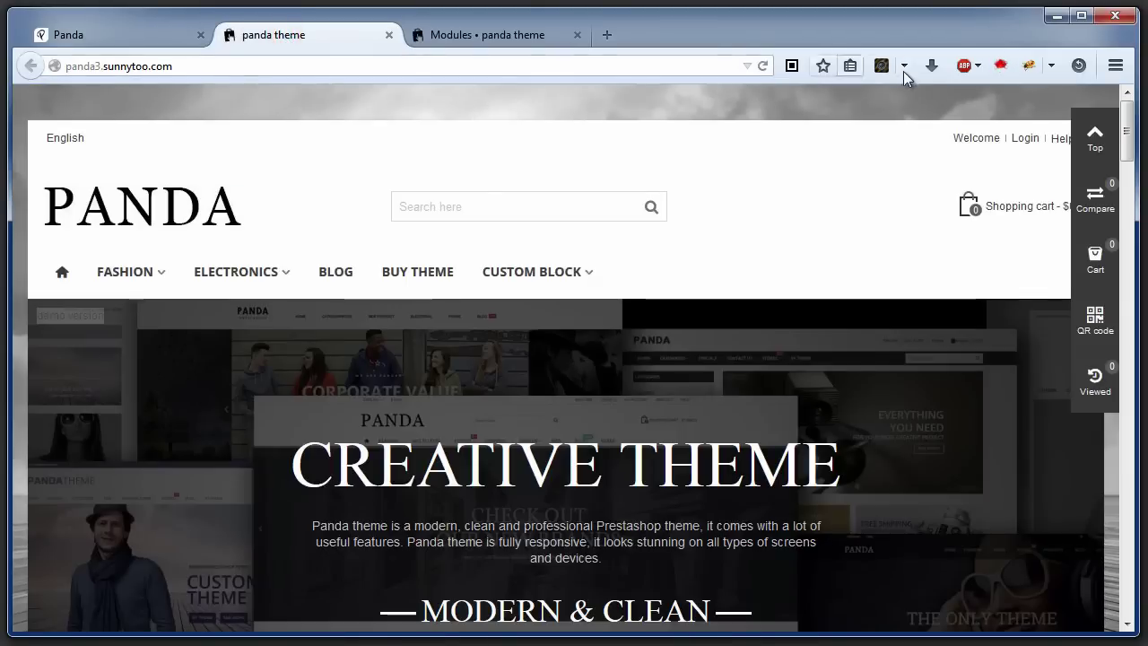
left_click(760, 66)
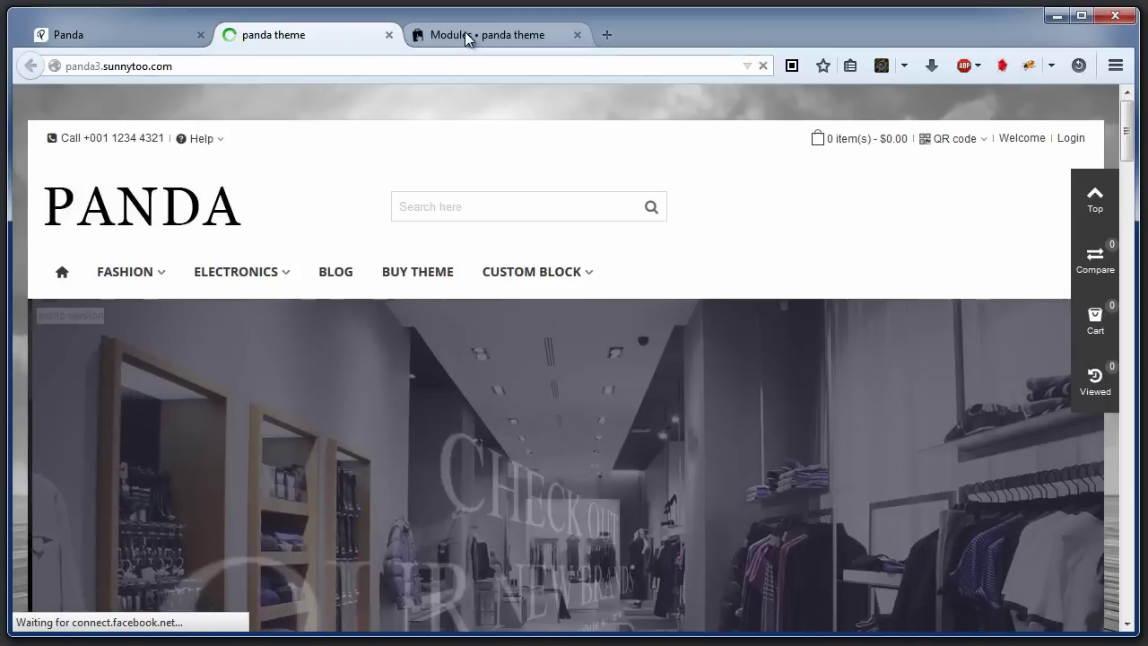
On the module positions page, find the displayNav hook and move Cart block mod up above Custom Links
left_click(463, 34)
mouse_move(102, 306)
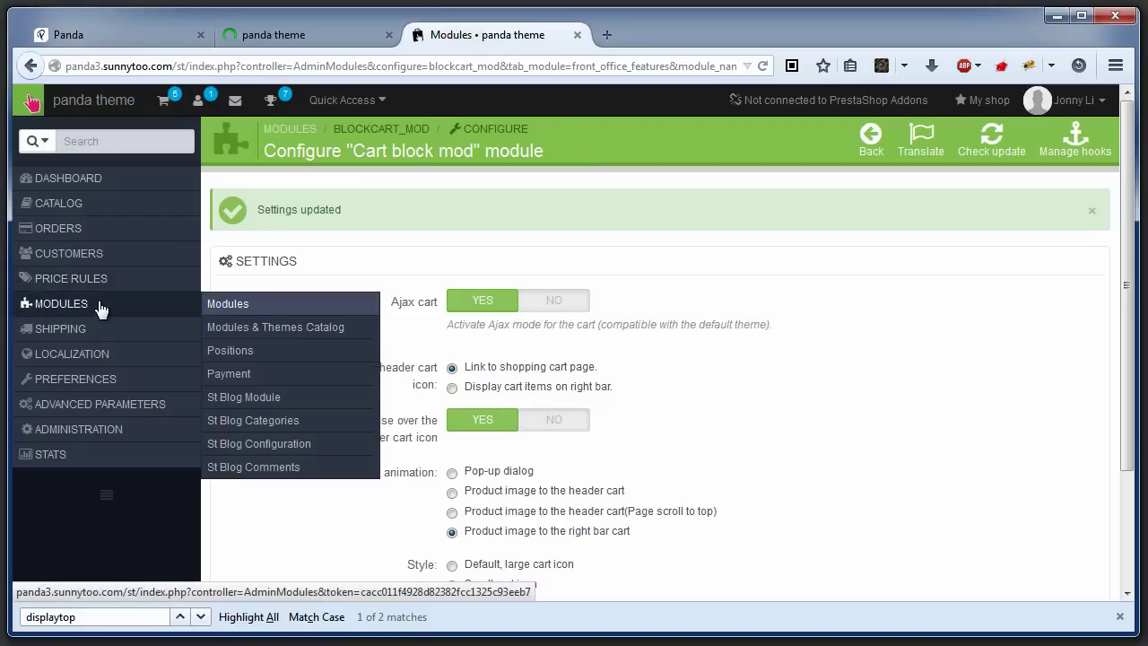
left_click(251, 359)
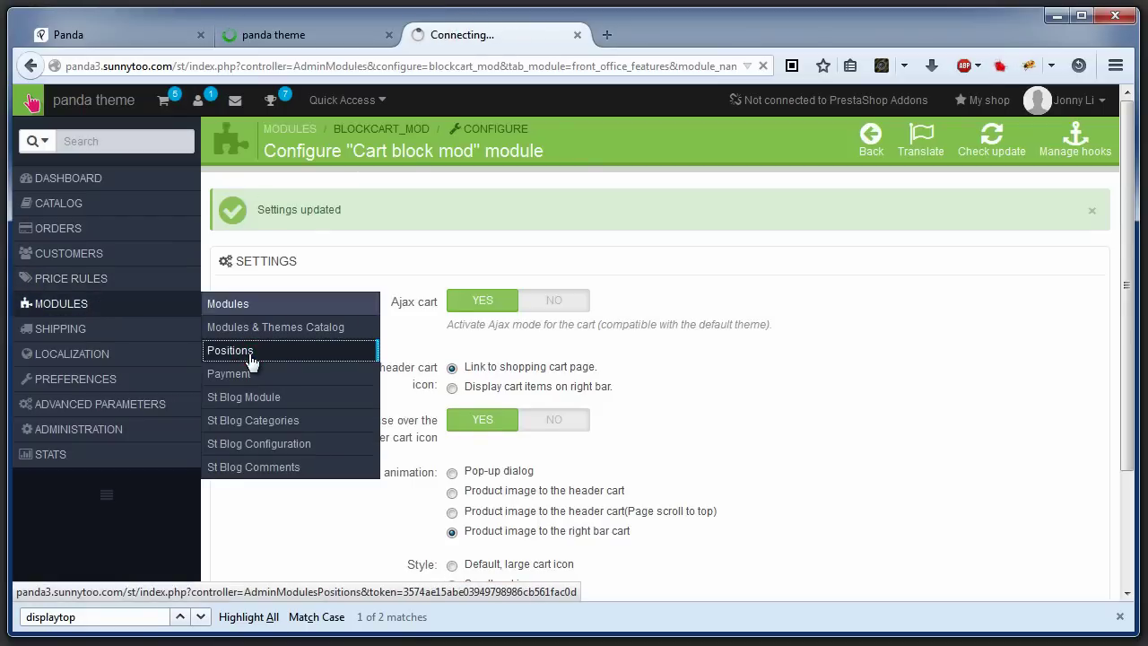
key("ctrl+f")
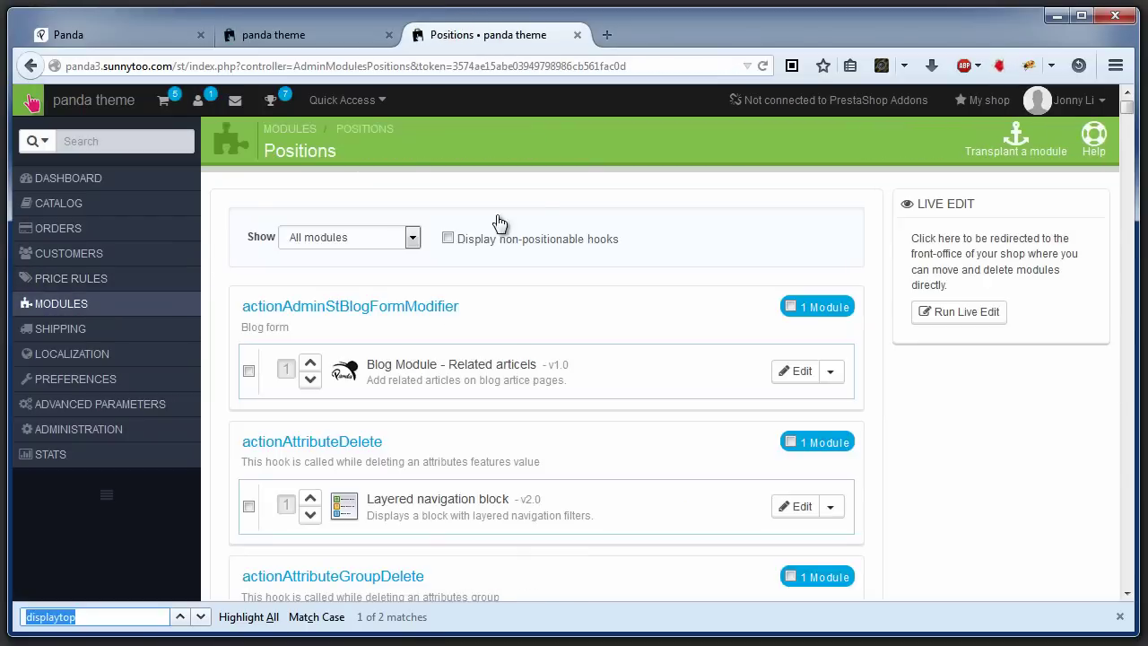
type("displaynav")
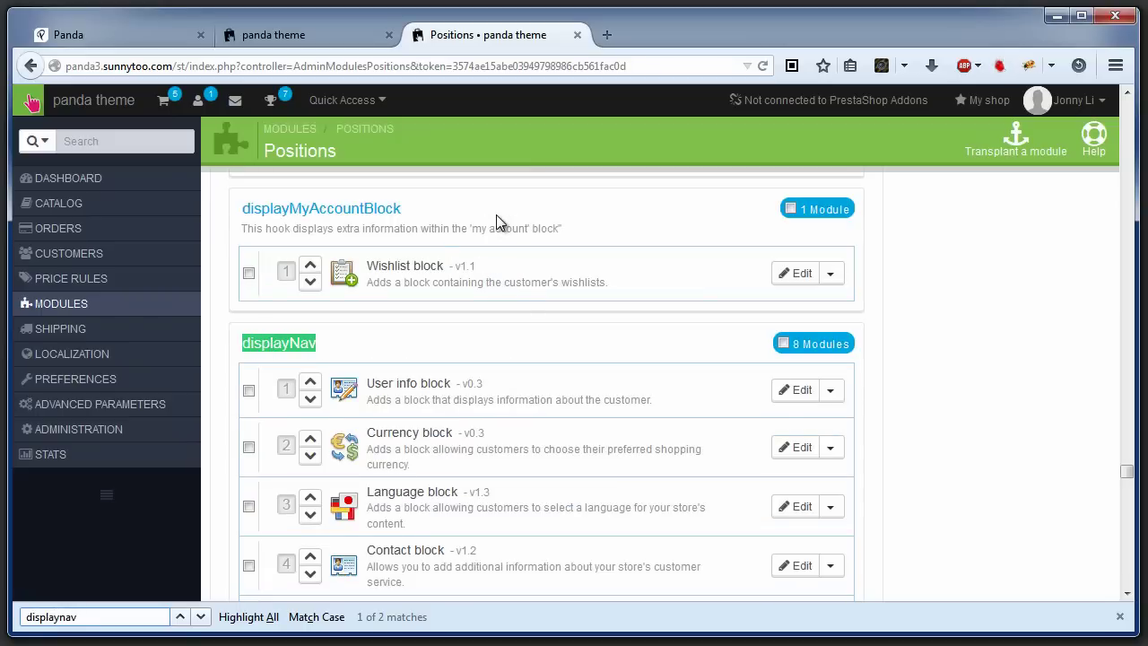
scroll(520, 319, "down", 4)
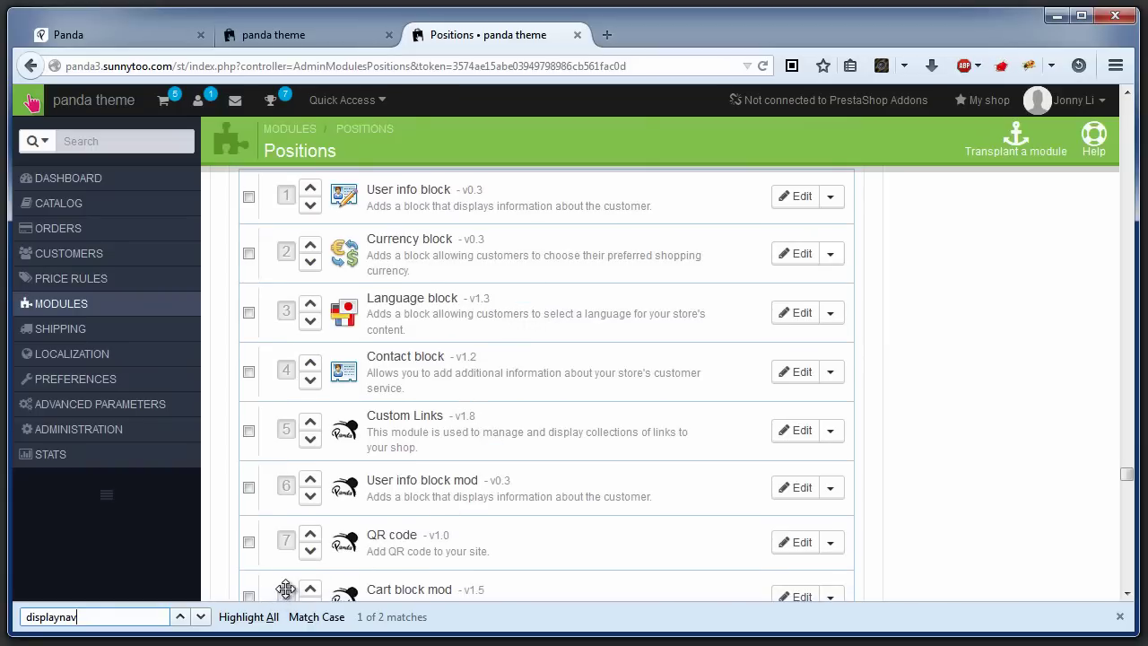
left_click_drag(281, 586, 285, 459)
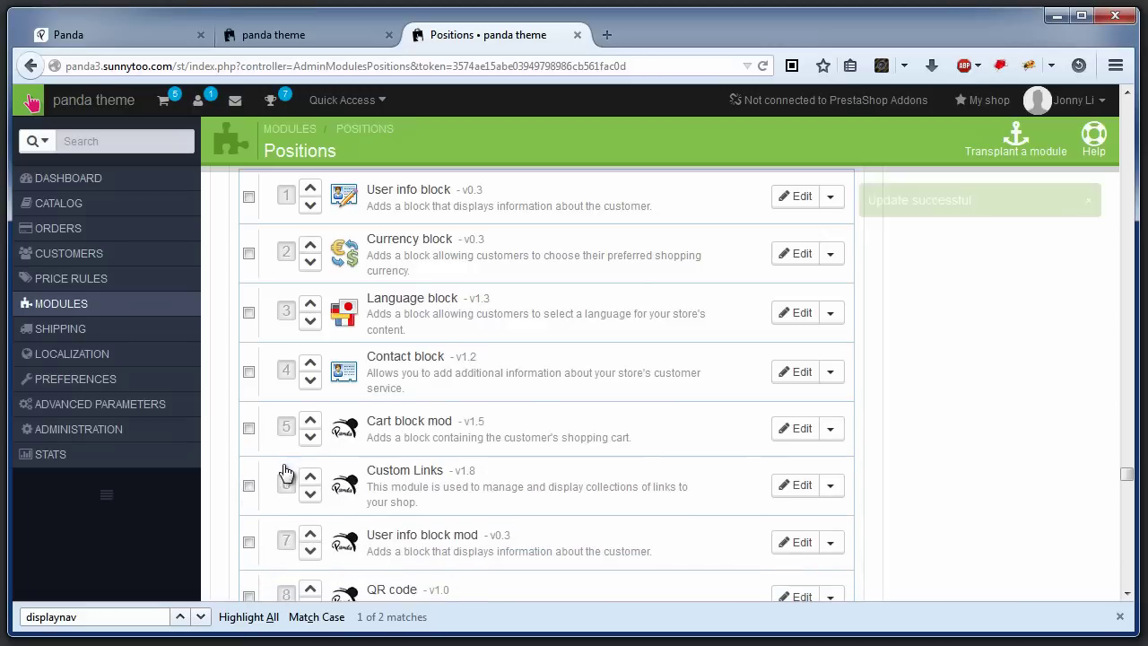
scroll(265, 502, "down", 2)
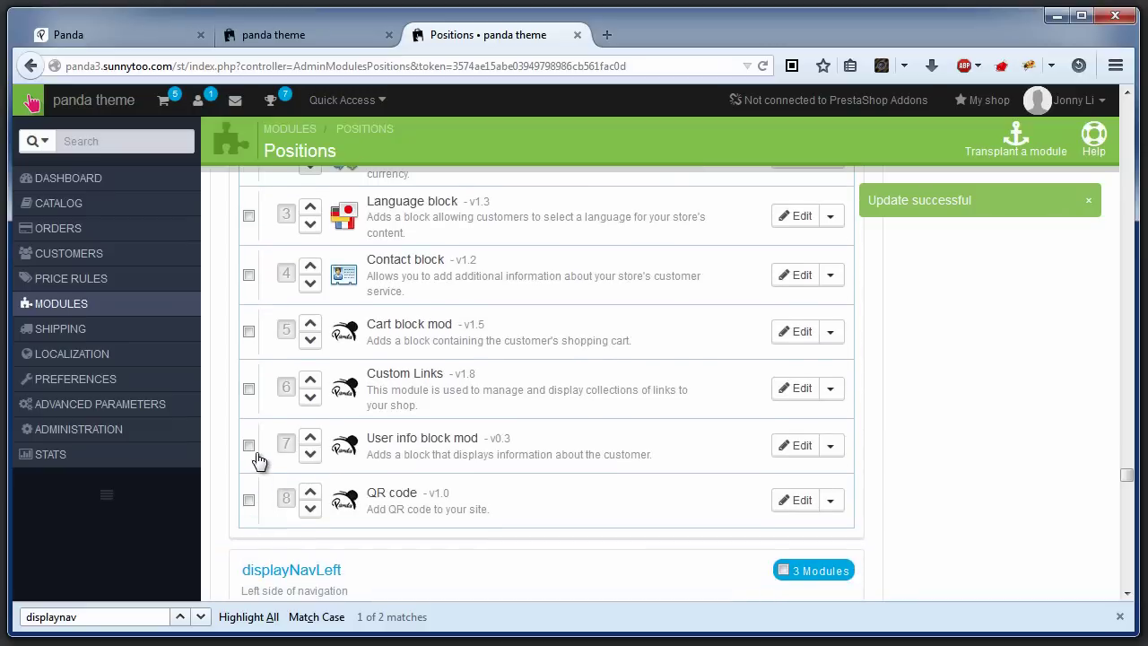
left_click_drag(285, 441, 302, 549)
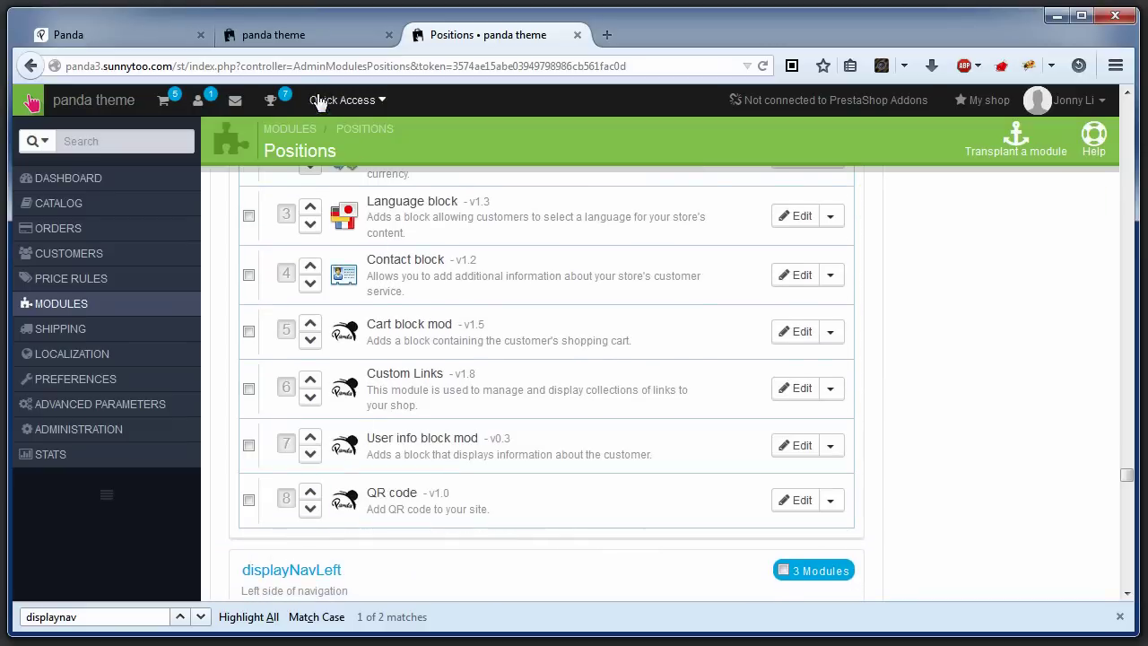
Reload the storefront and compare its logo, search and menu header area with the header of the demo site
left_click(295, 36)
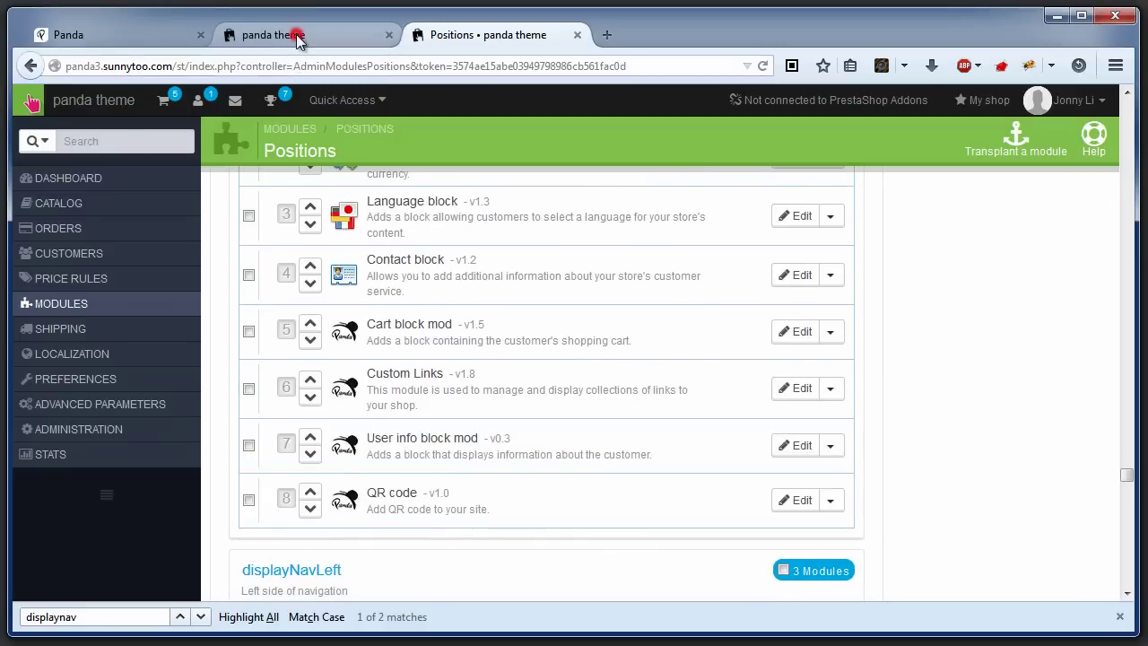
left_click(762, 67)
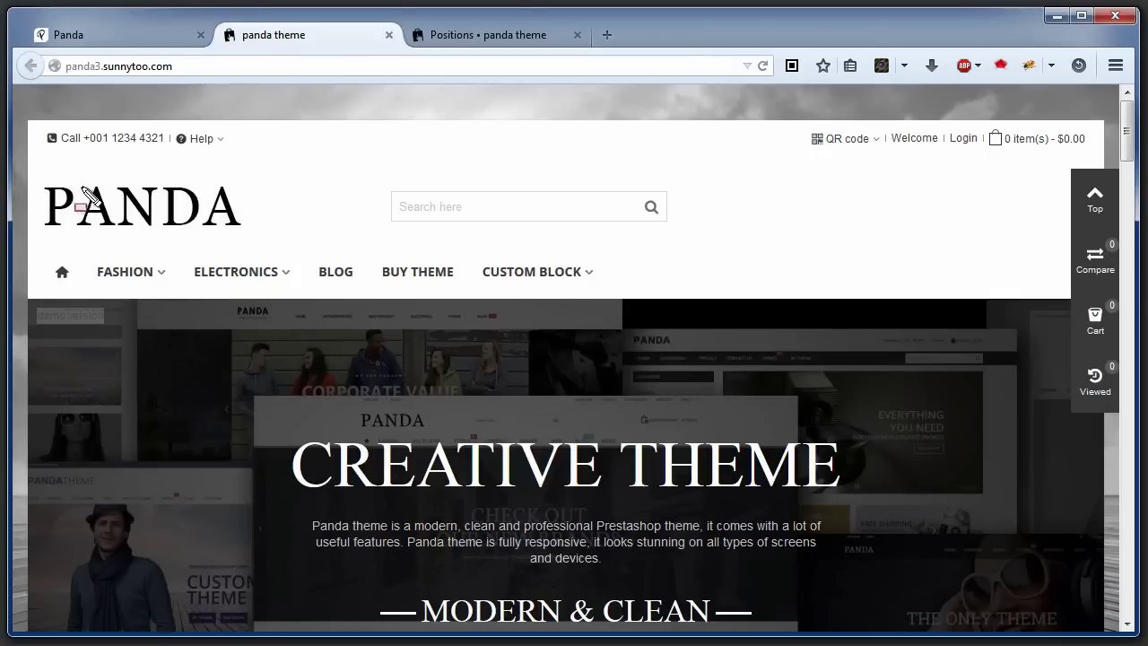
mouse_move(38, 170)
left_mouse_down()
mouse_move(802, 313)
mouse_move(1051, 301)
left_mouse_up()
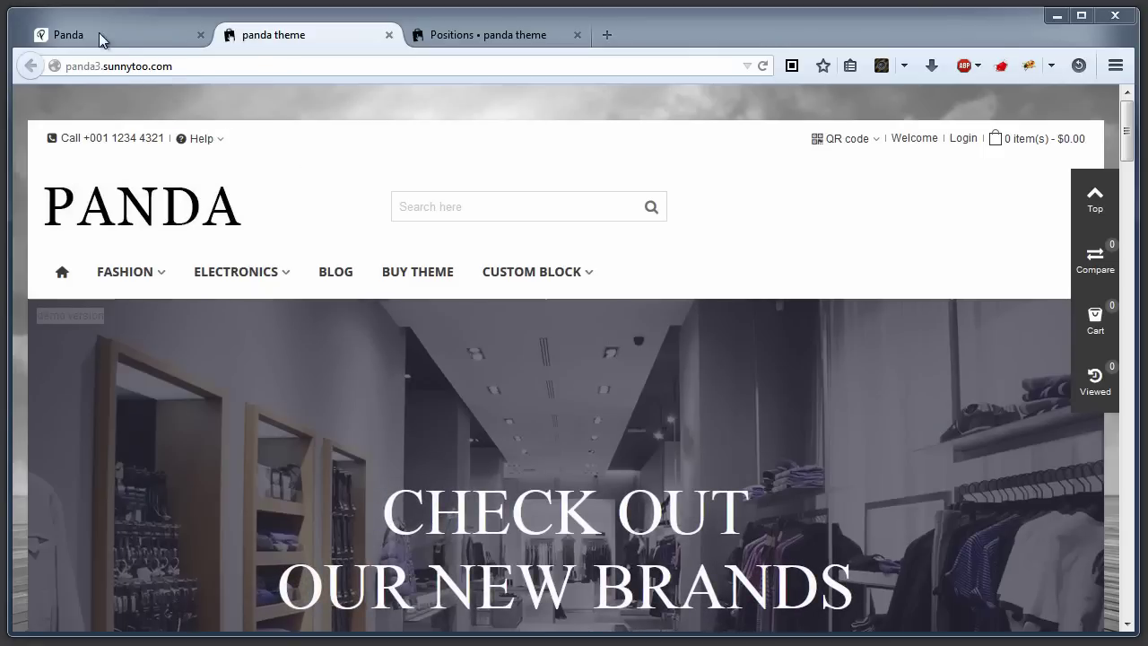
left_click(95, 32)
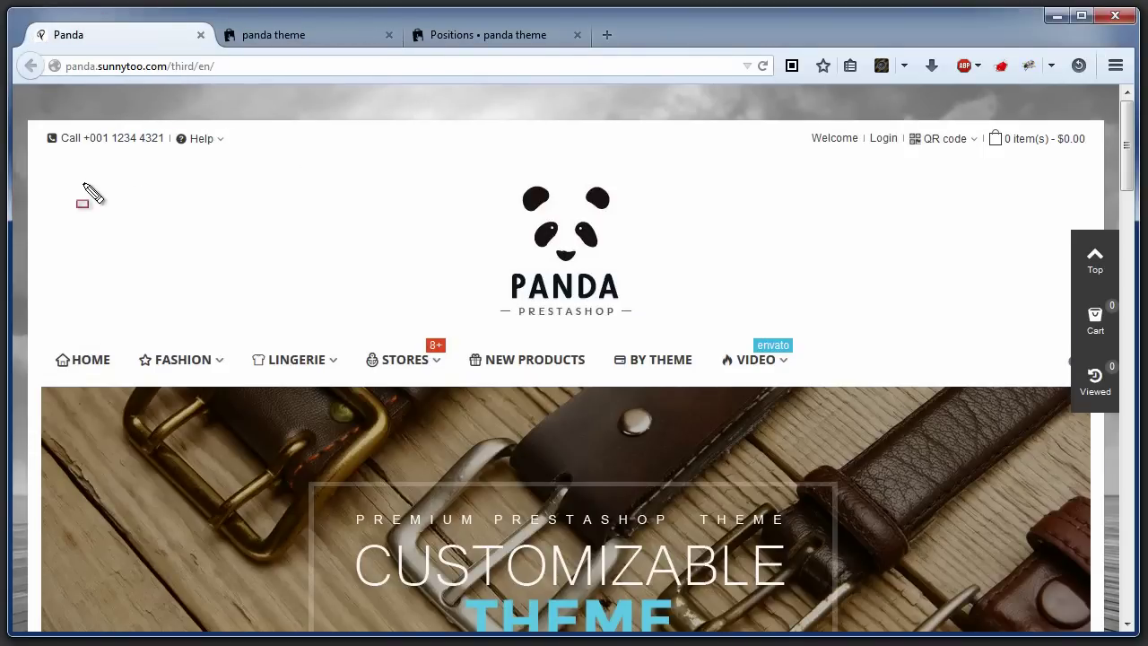
mouse_move(64, 189)
left_mouse_down()
mouse_move(756, 387)
mouse_move(1092, 385)
left_mouse_up()
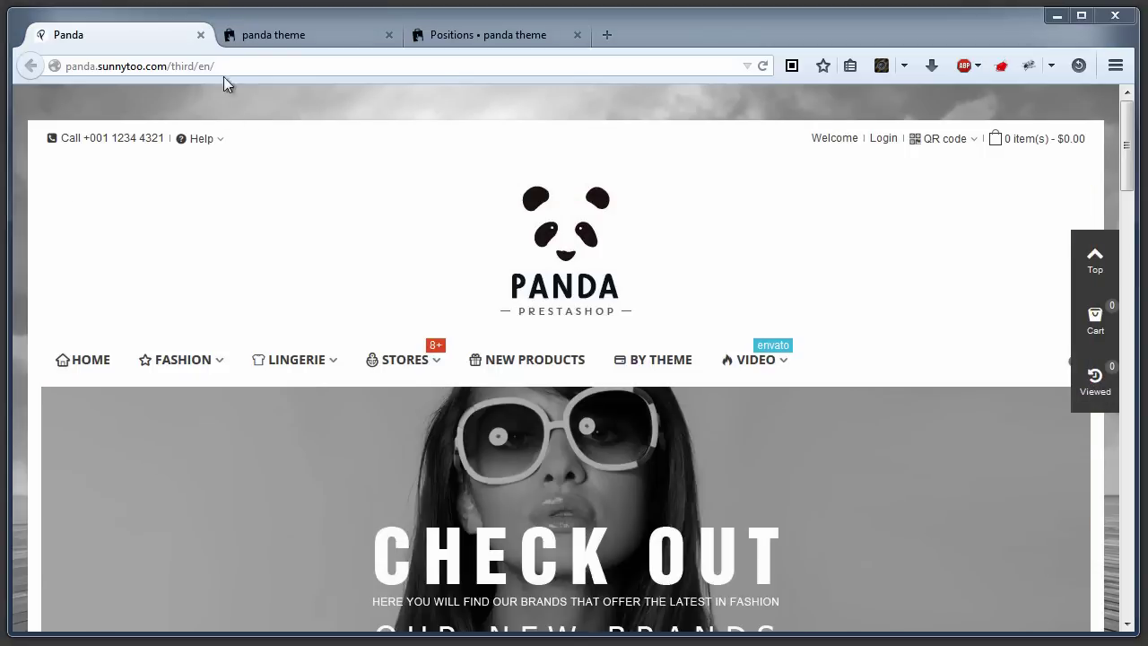
Search the modules list for "theme edi" and open the Theme editor module's configuration
left_click(485, 35)
mouse_move(113, 303)
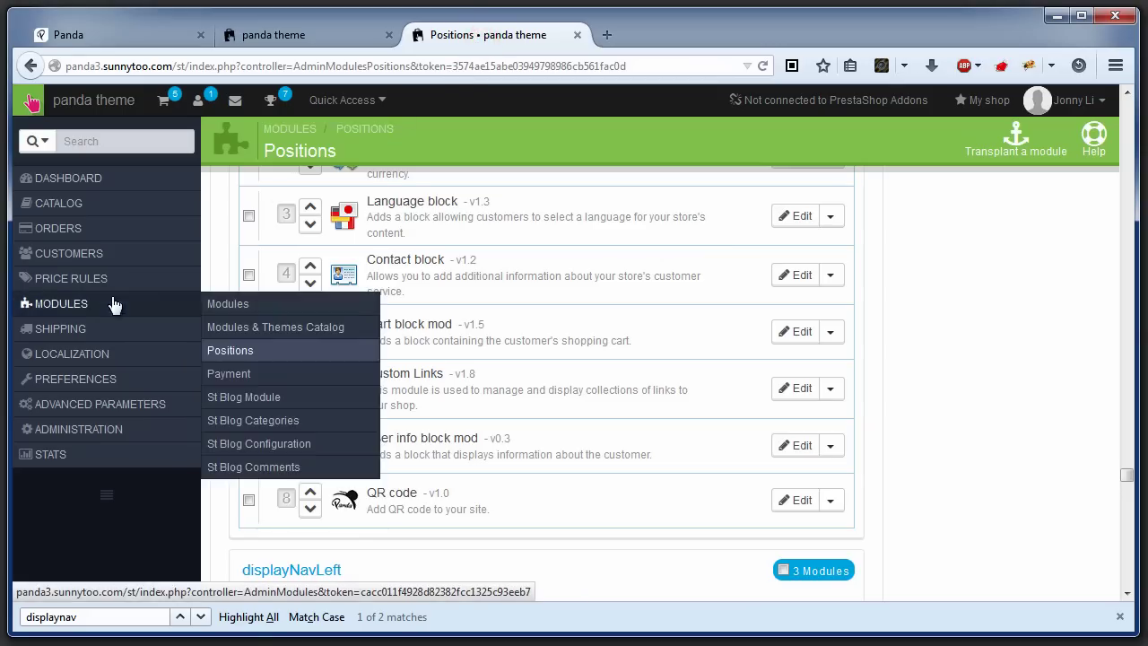
left_click(224, 304)
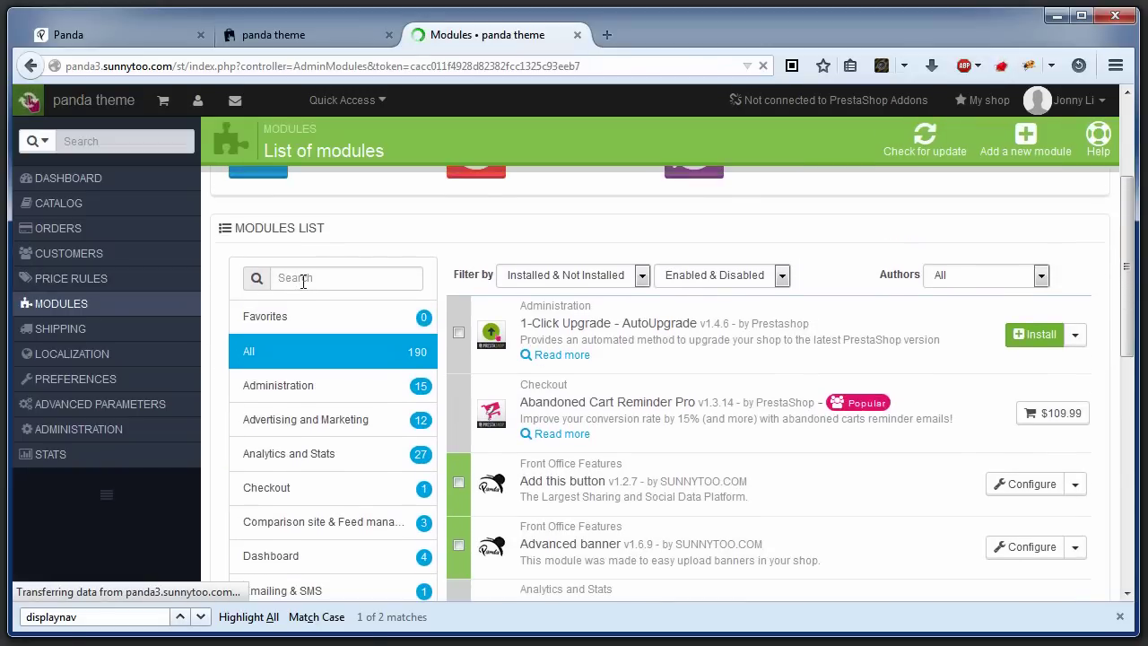
left_click(302, 280)
type("theme edi")
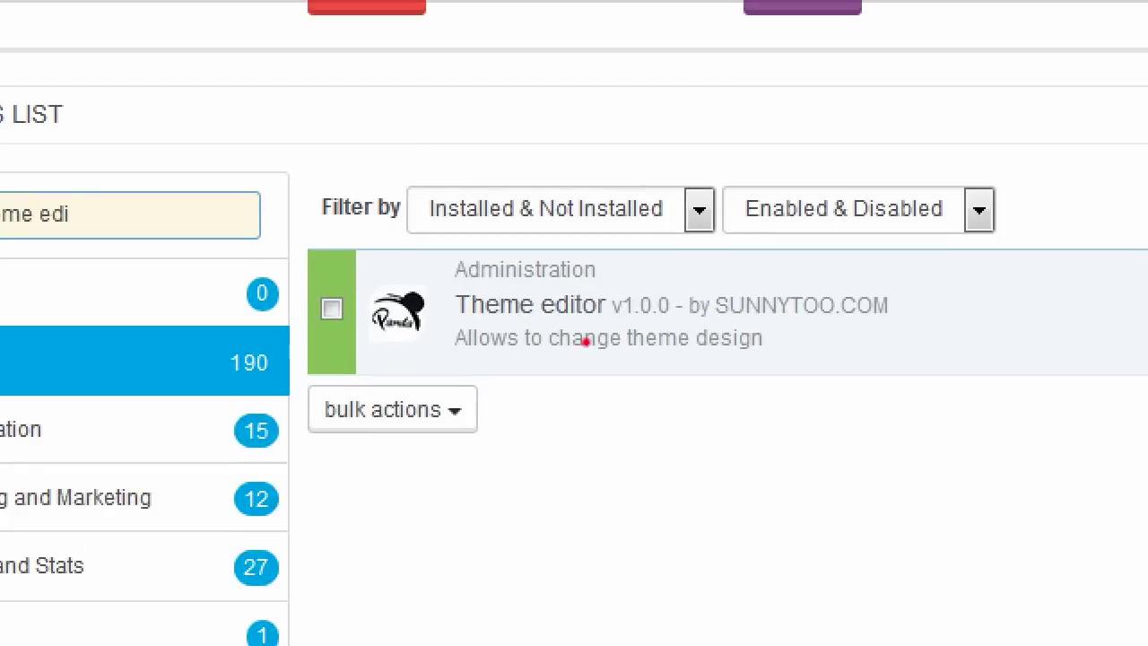
left_click_drag(522, 339, 598, 339)
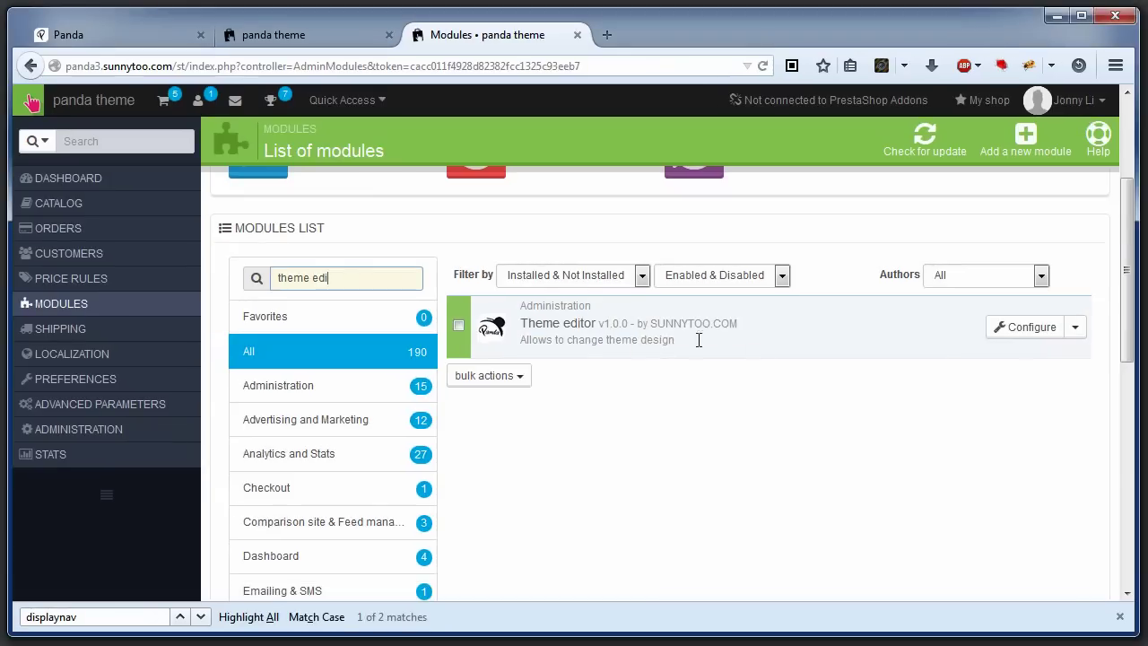
left_click(1020, 329)
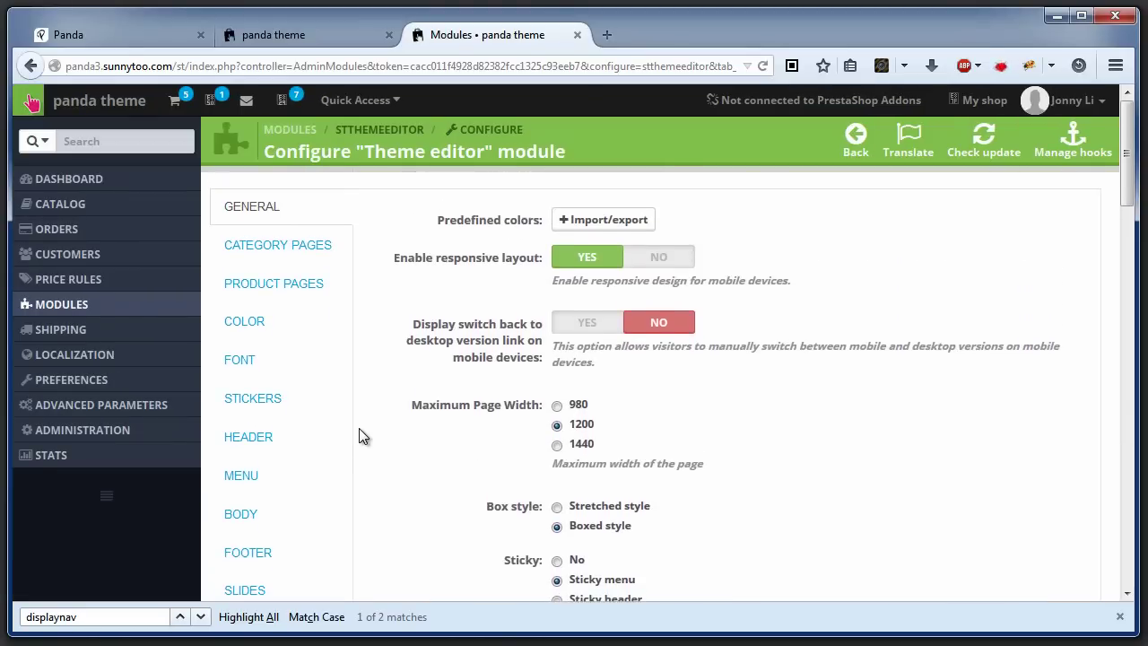
In the theme's header settings, set the logo position to Center and the header height to 208 px, and save
left_click(298, 438)
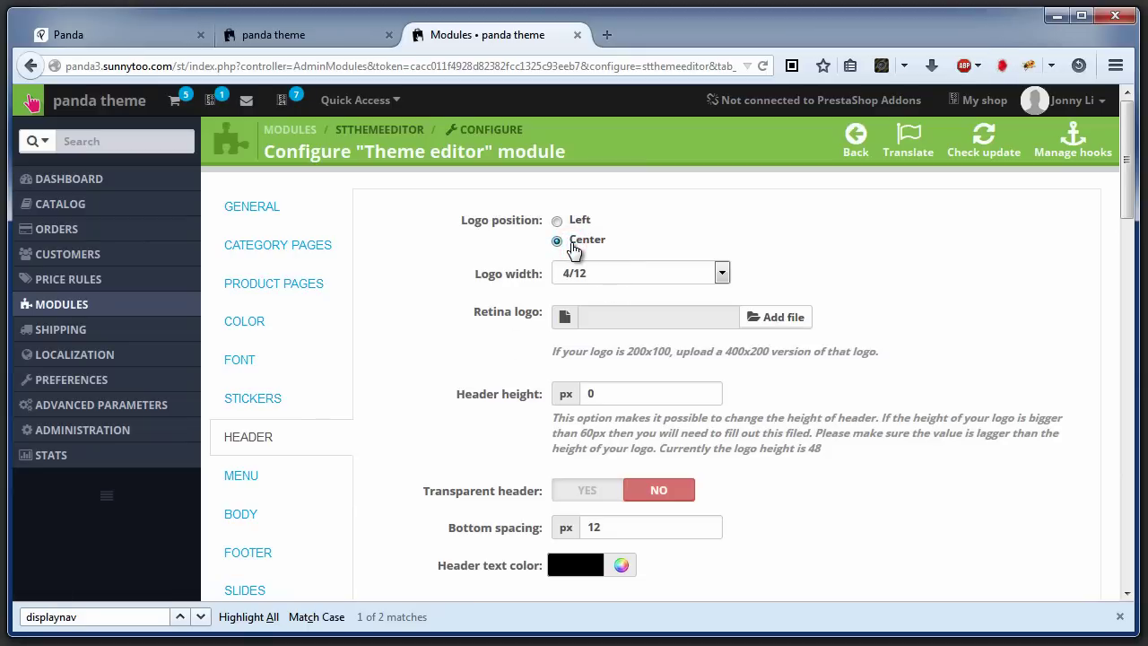
double_click(621, 392)
type("20")
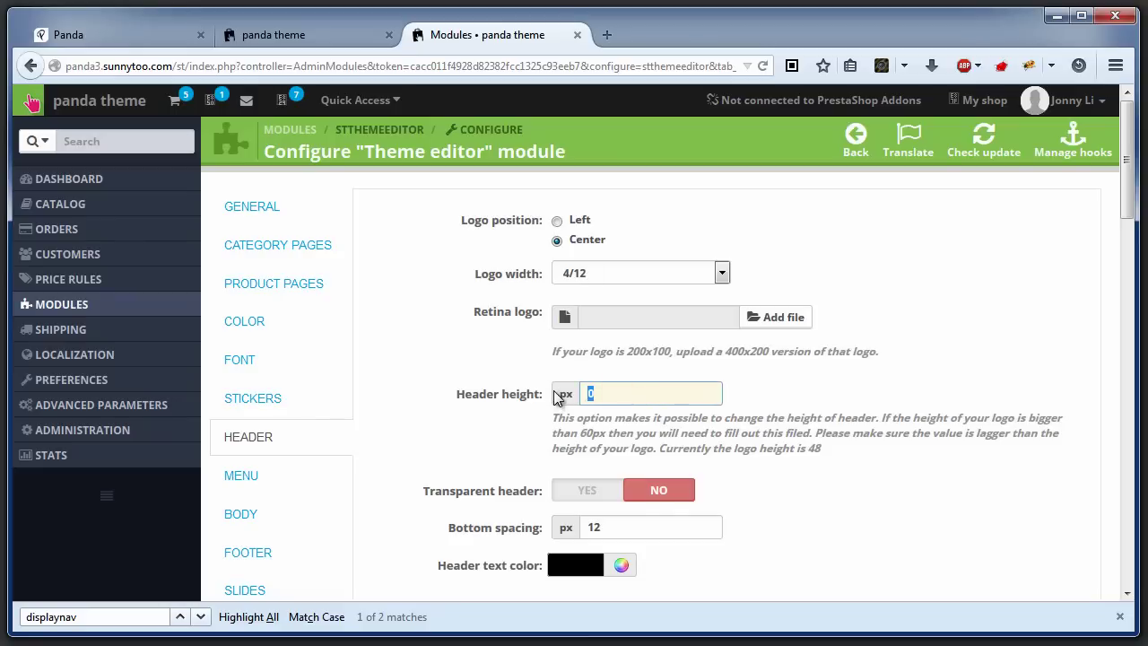
type("8")
left_click(398, 393)
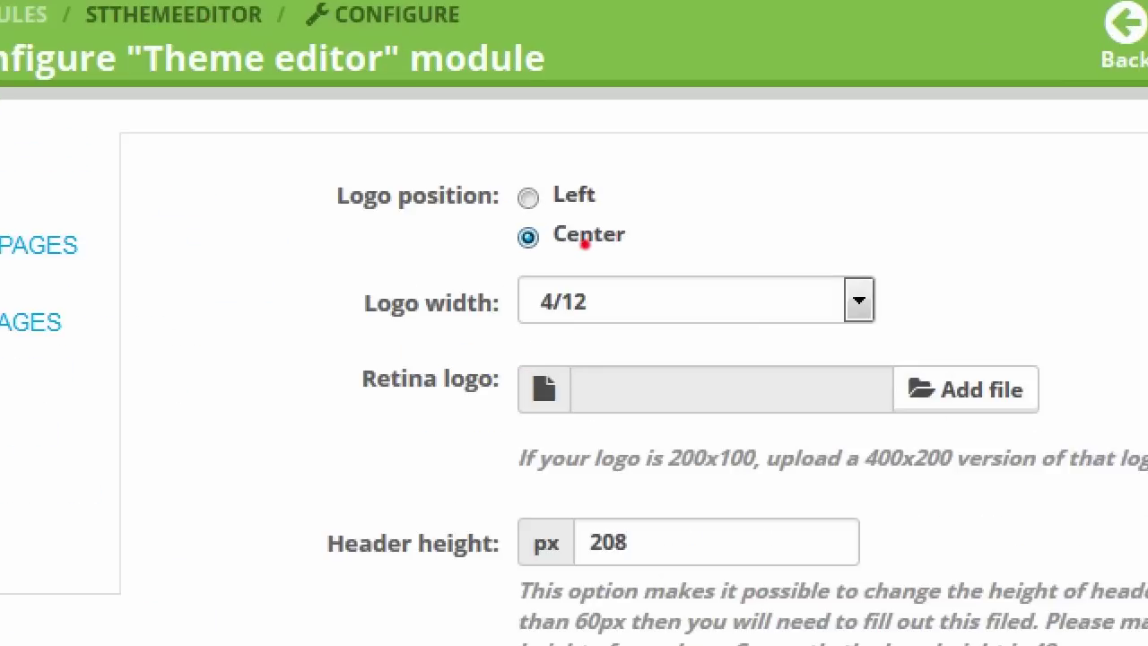
left_click_drag(512, 261, 618, 262)
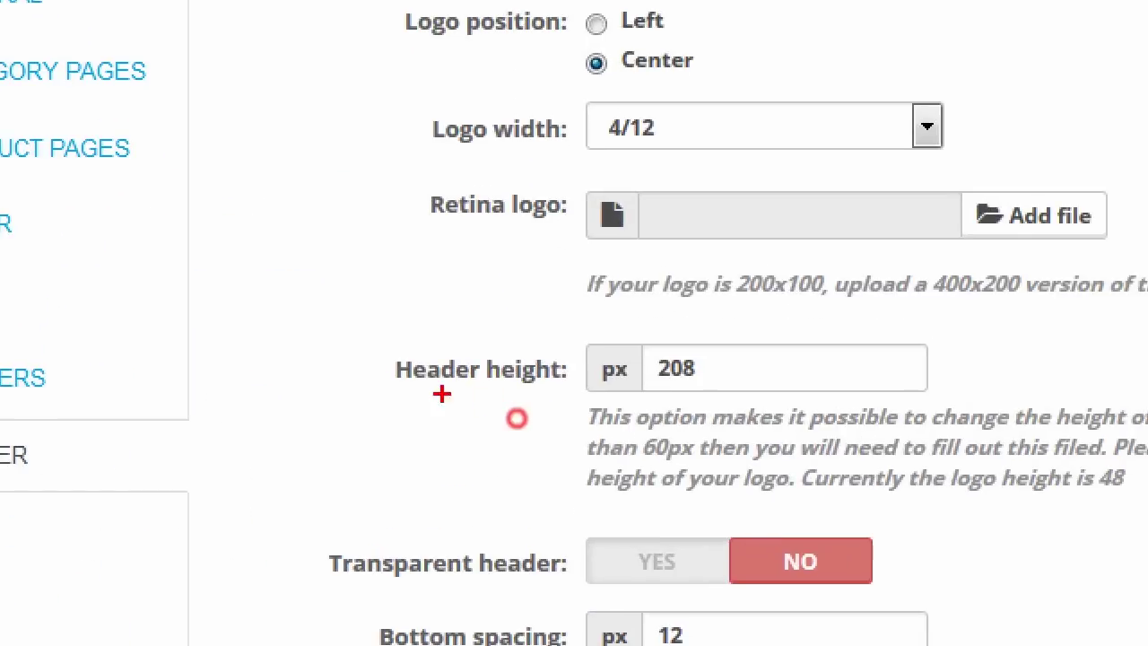
left_click_drag(463, 414, 635, 414)
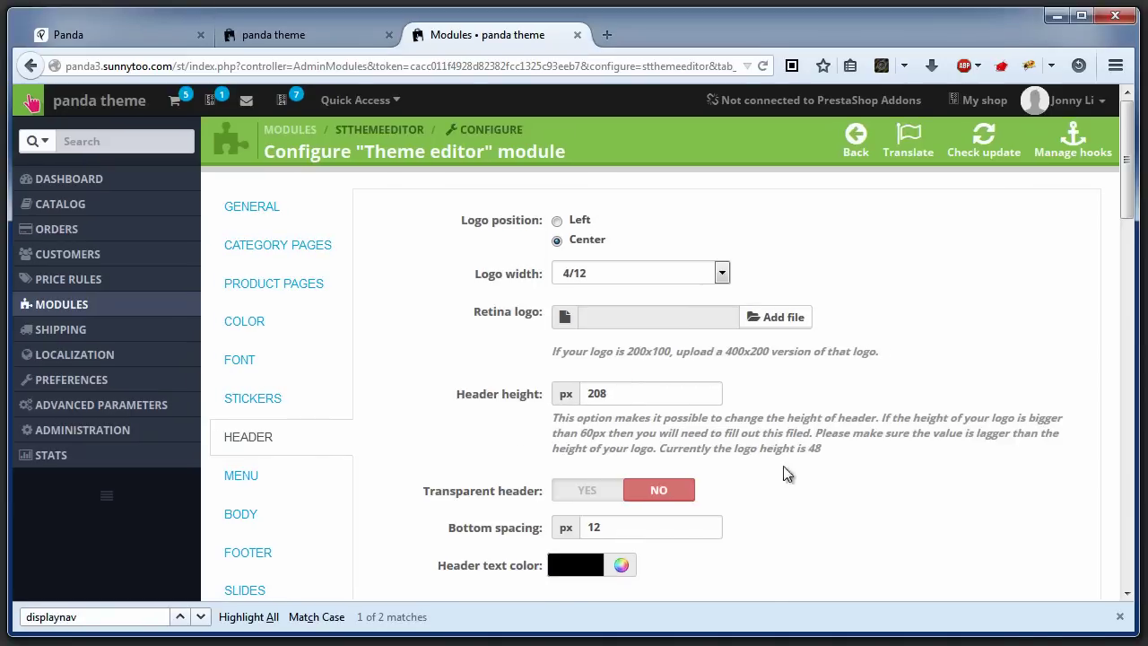
scroll(786, 471, "down", 10)
left_click(1057, 528)
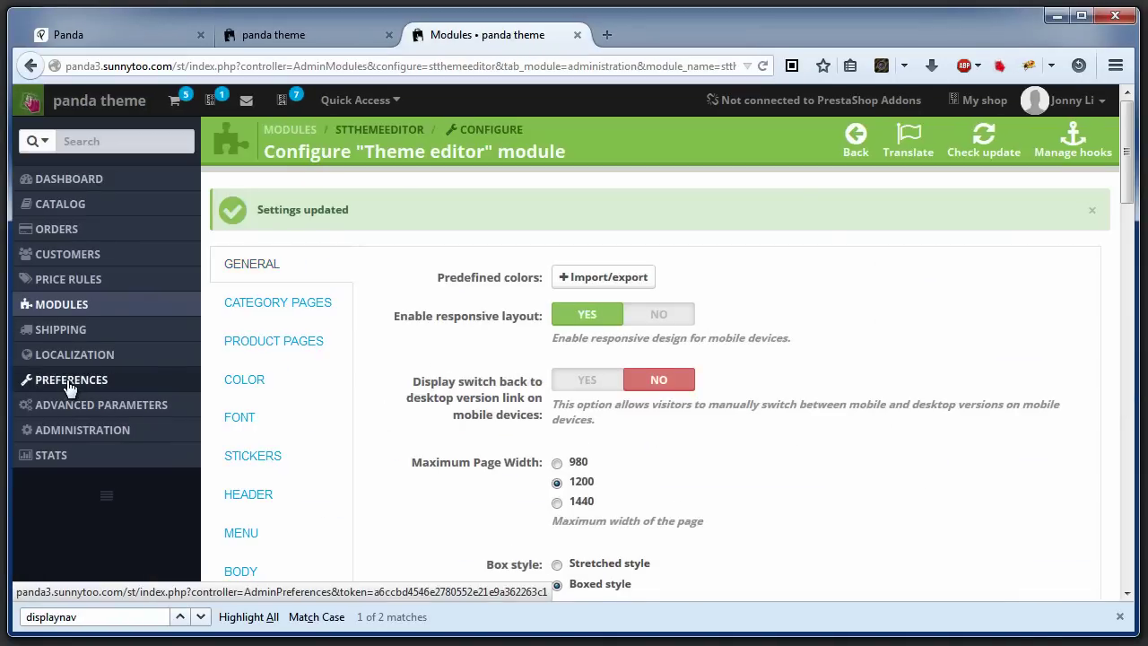
In the Themes preferences, upload logo.jpg from the demo3 folder as the header logo and save
mouse_move(73, 409)
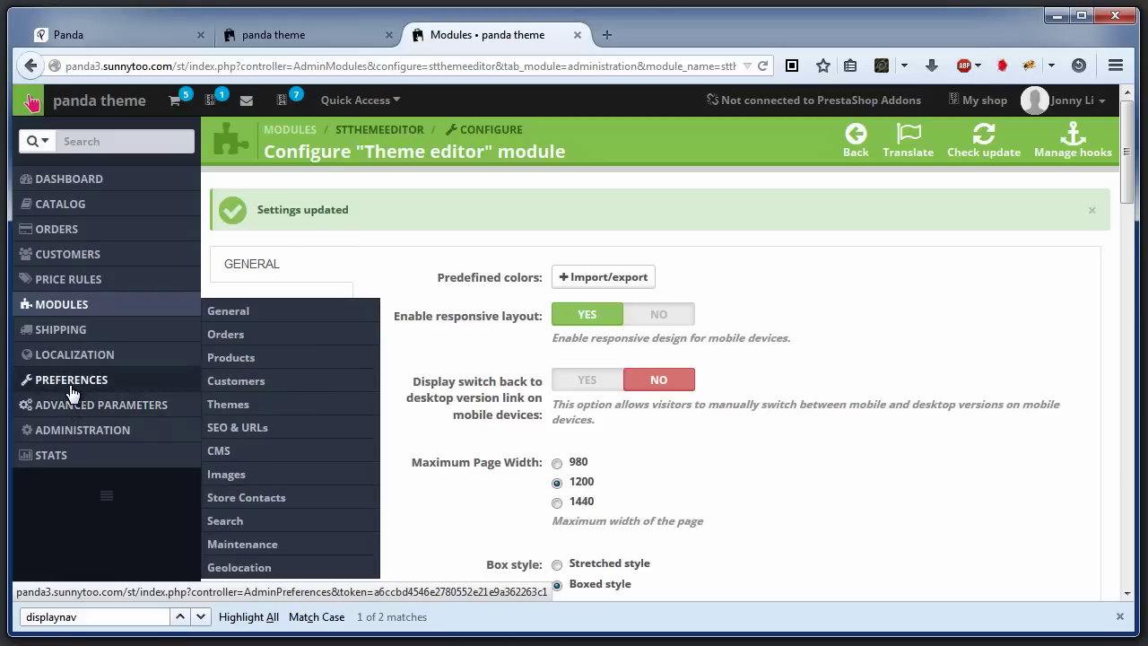
left_click(236, 405)
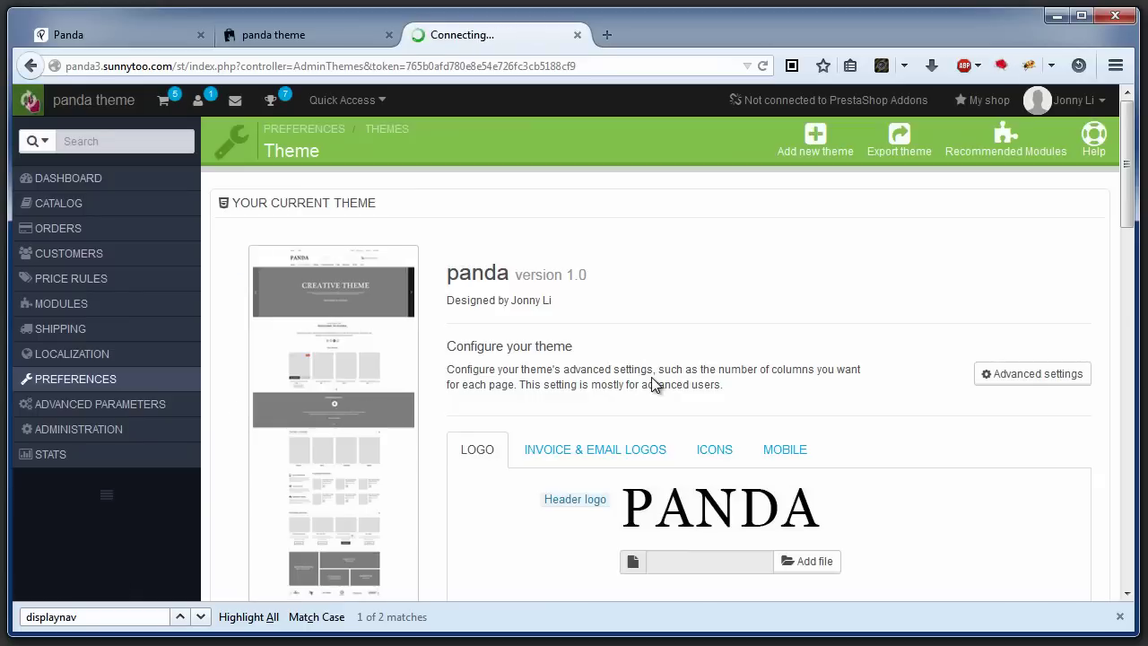
scroll(785, 478, "down", 2)
left_click(725, 466)
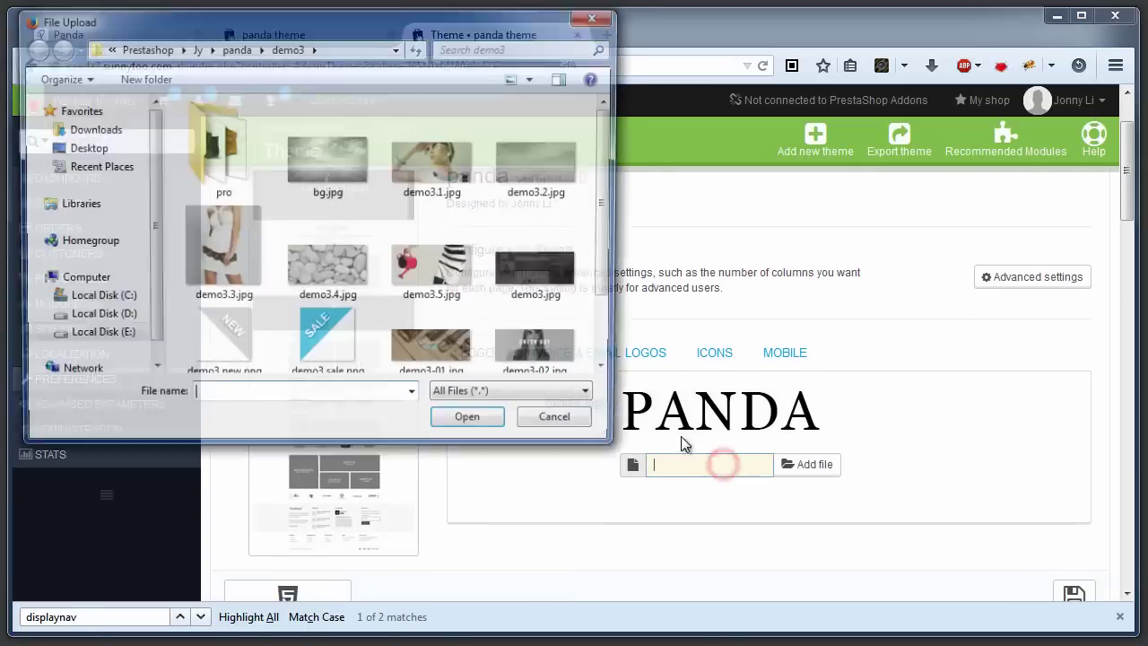
left_click(538, 274)
scroll(542, 279, "down", 1)
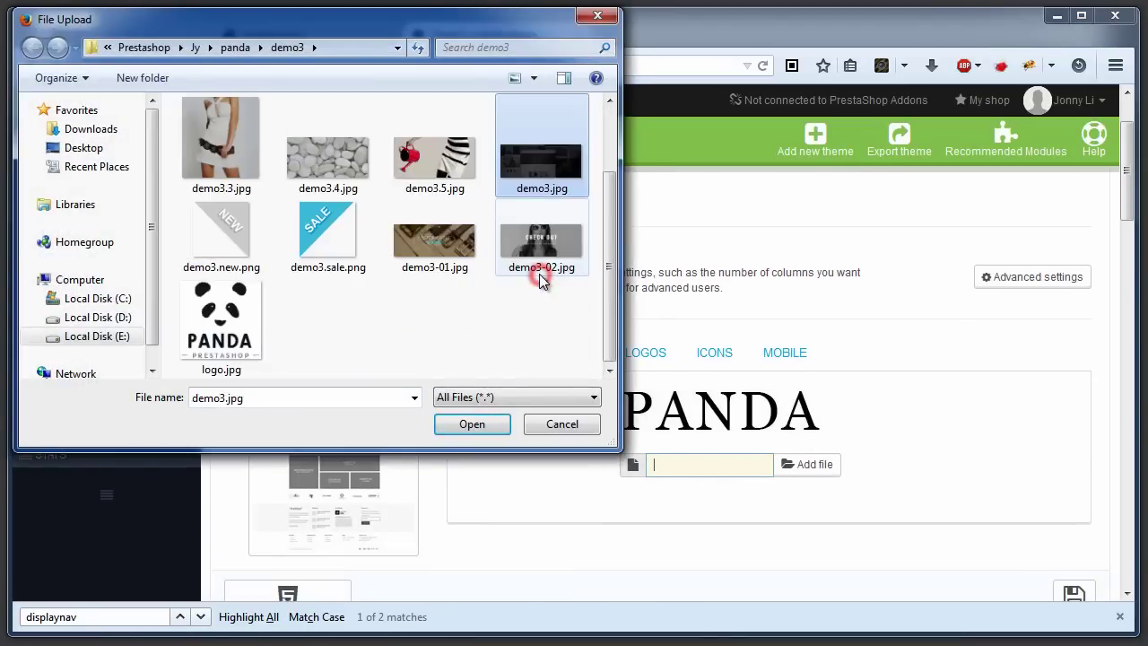
double_click(221, 323)
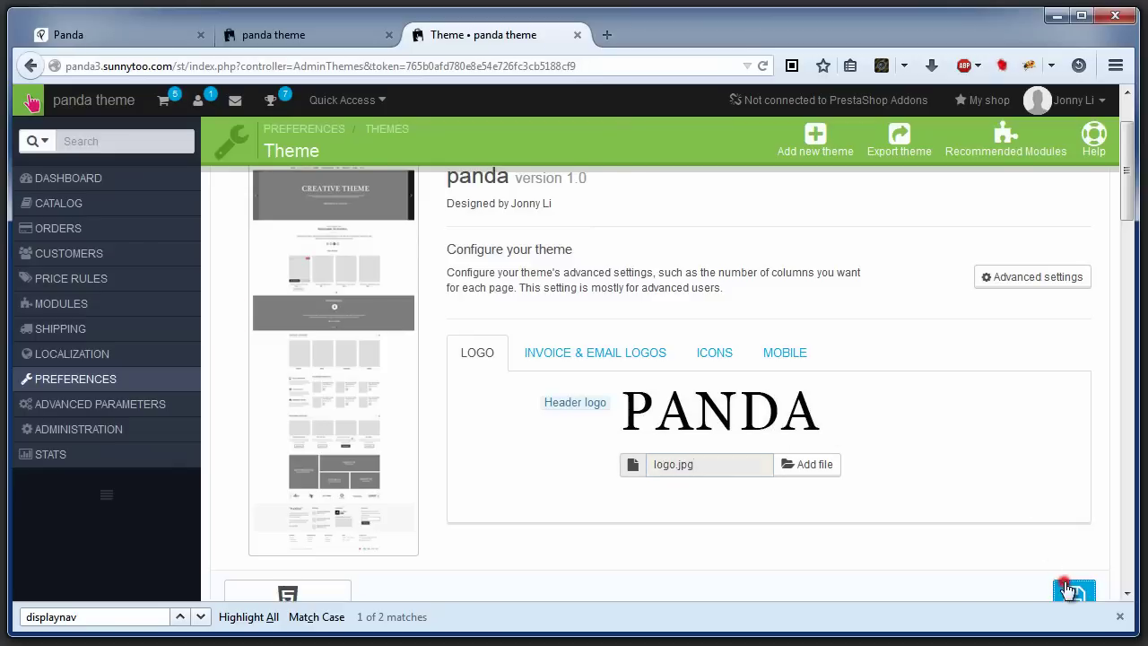
left_click(1066, 588)
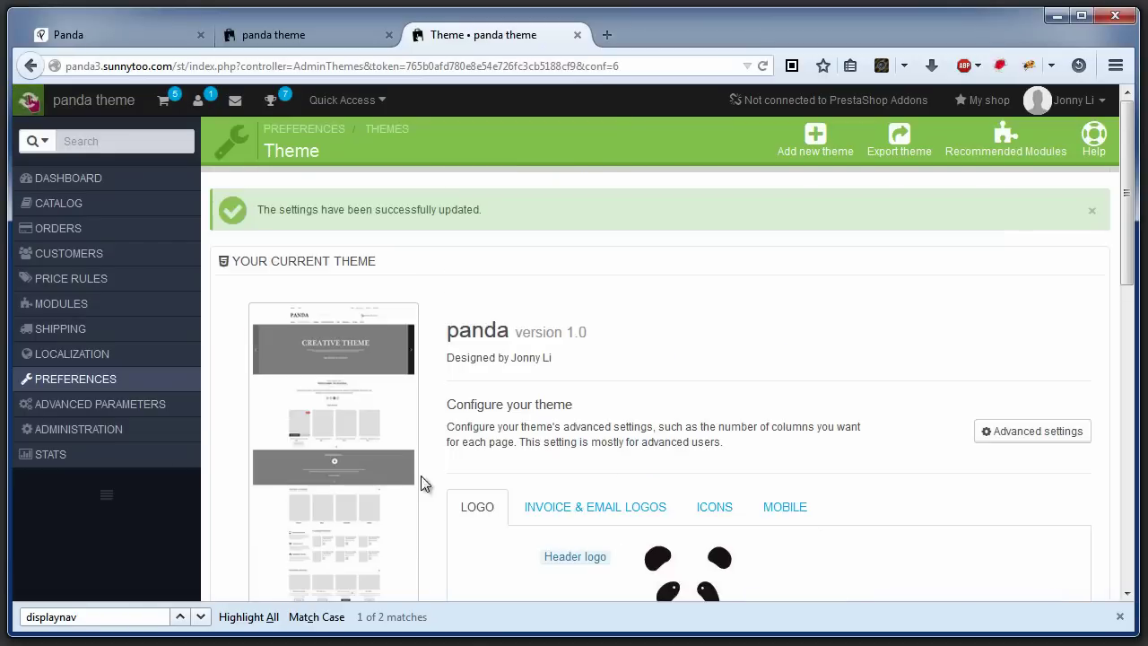
In the module positions, find the displayHeaderTopLeft hook and unhook the Quick search block mod module from it
mouse_move(90, 305)
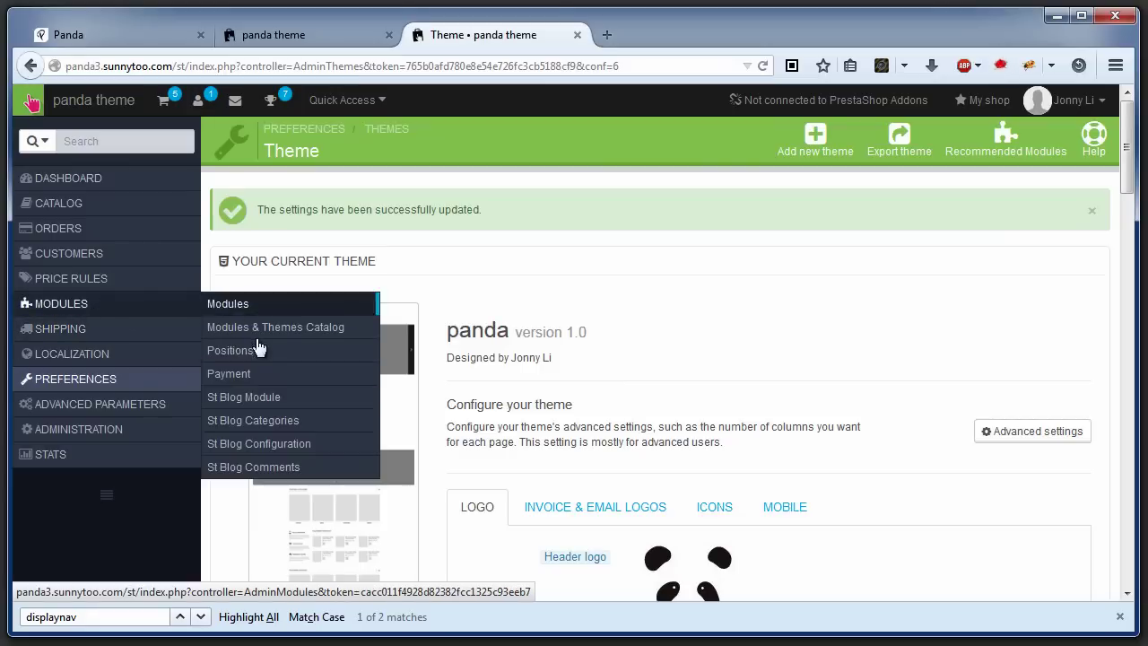
left_click(257, 354)
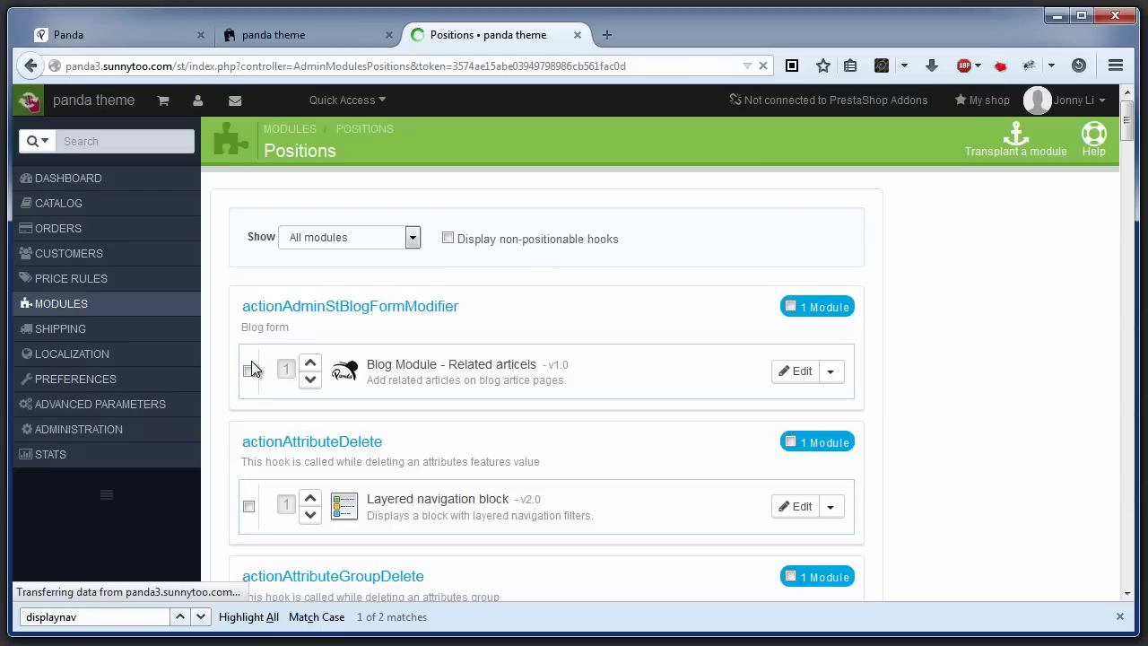
type("displayheadertopleft")
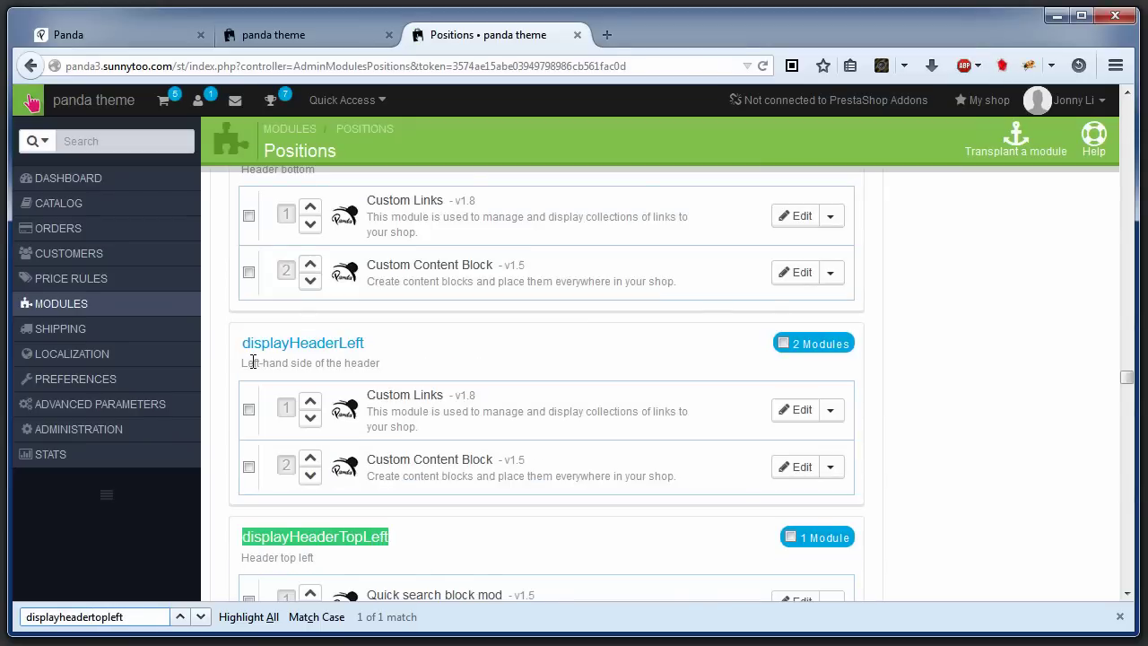
scroll(418, 379, "down", 4)
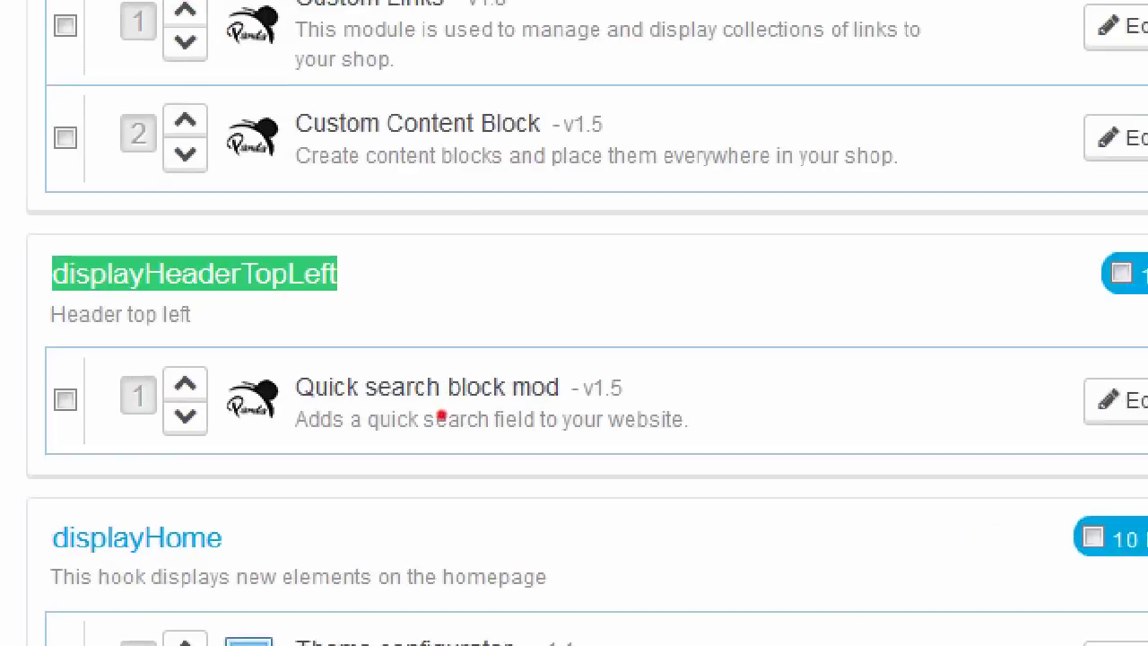
left_click_drag(323, 416, 616, 416)
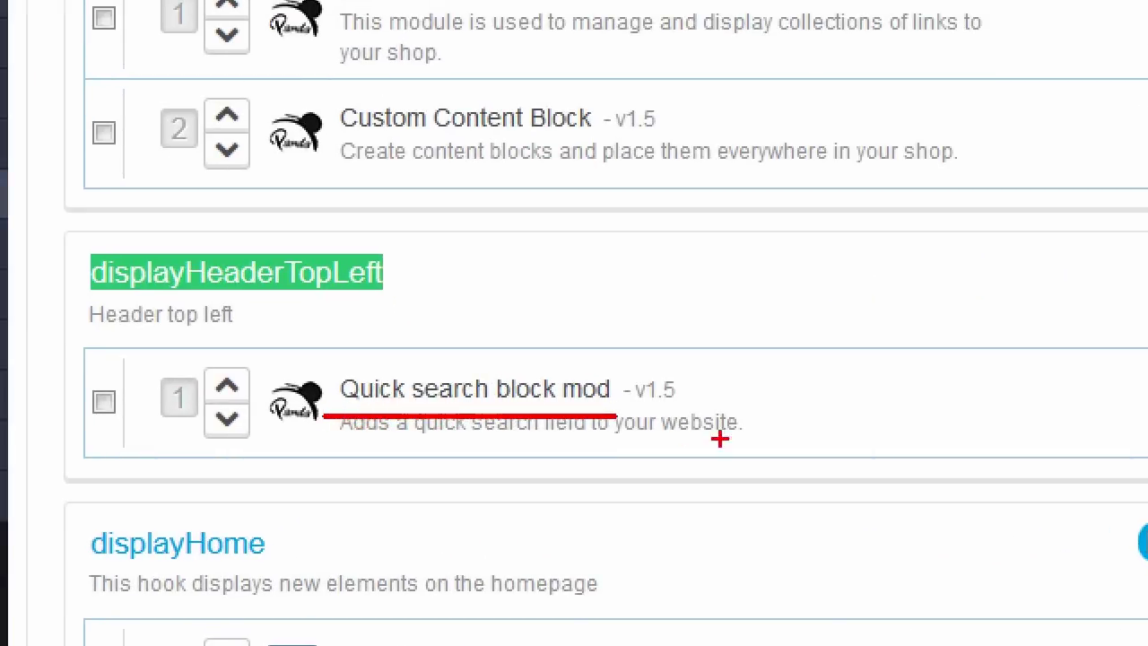
key("Escape")
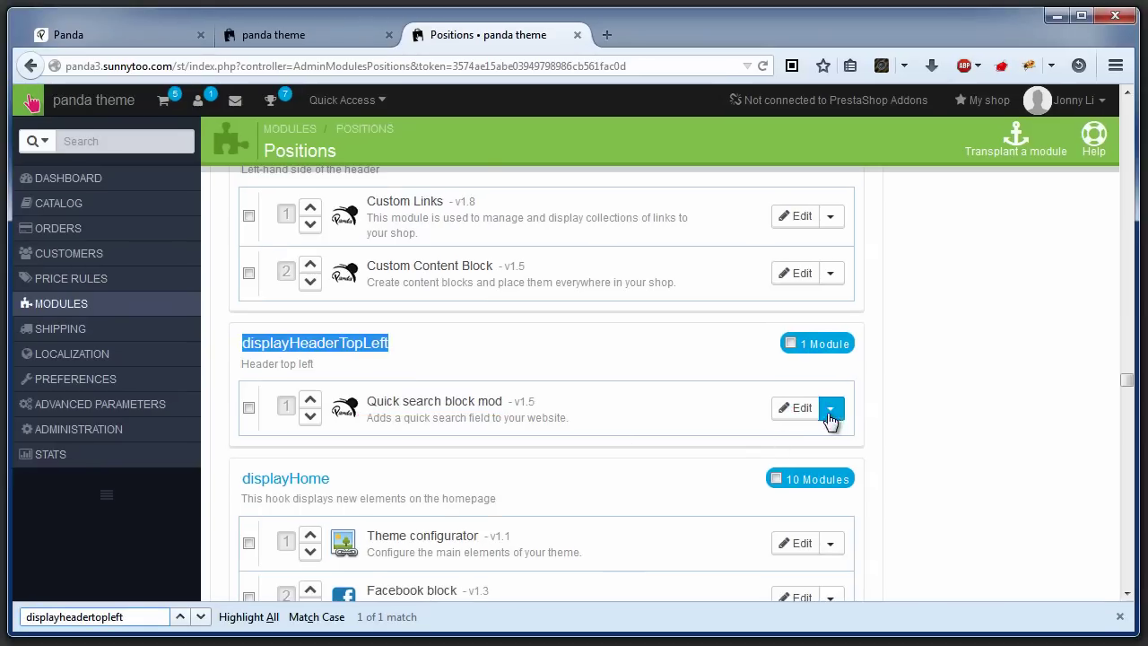
left_click(830, 410)
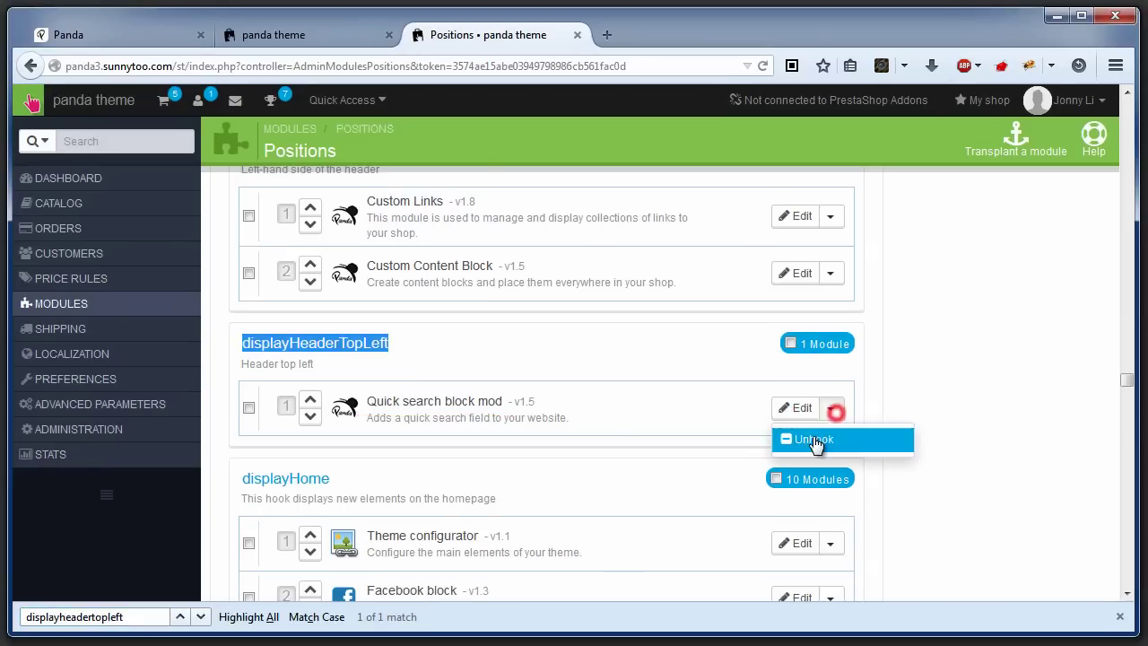
left_click(813, 439)
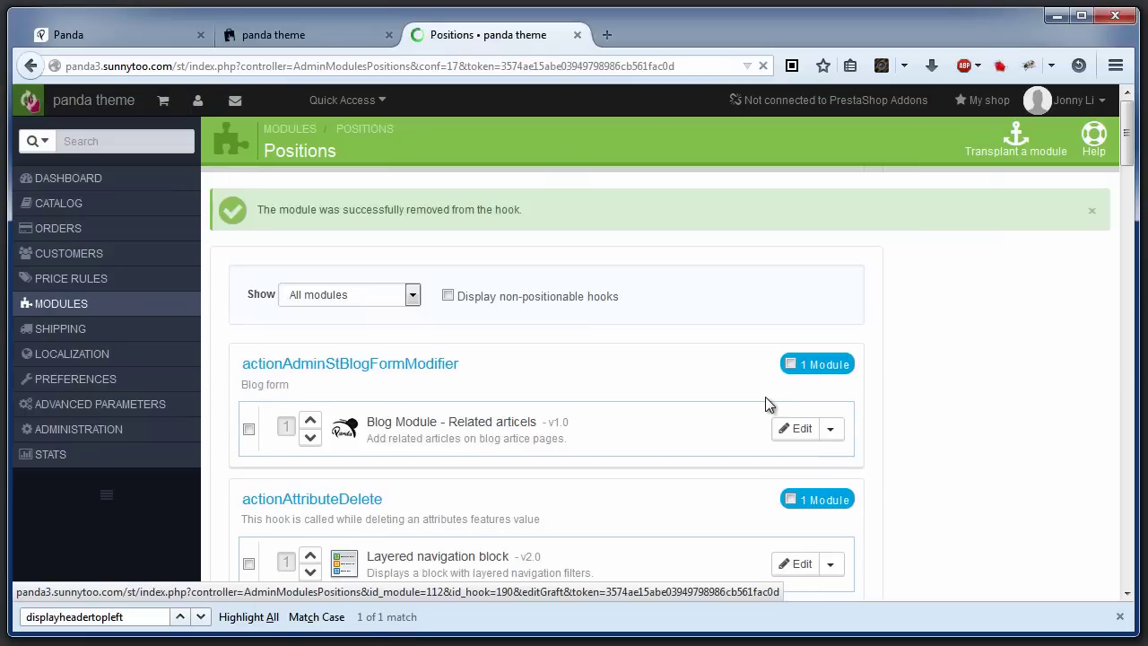
Transplant the Quick search block mod module into the displayMainMenu hook and save
left_click(1003, 154)
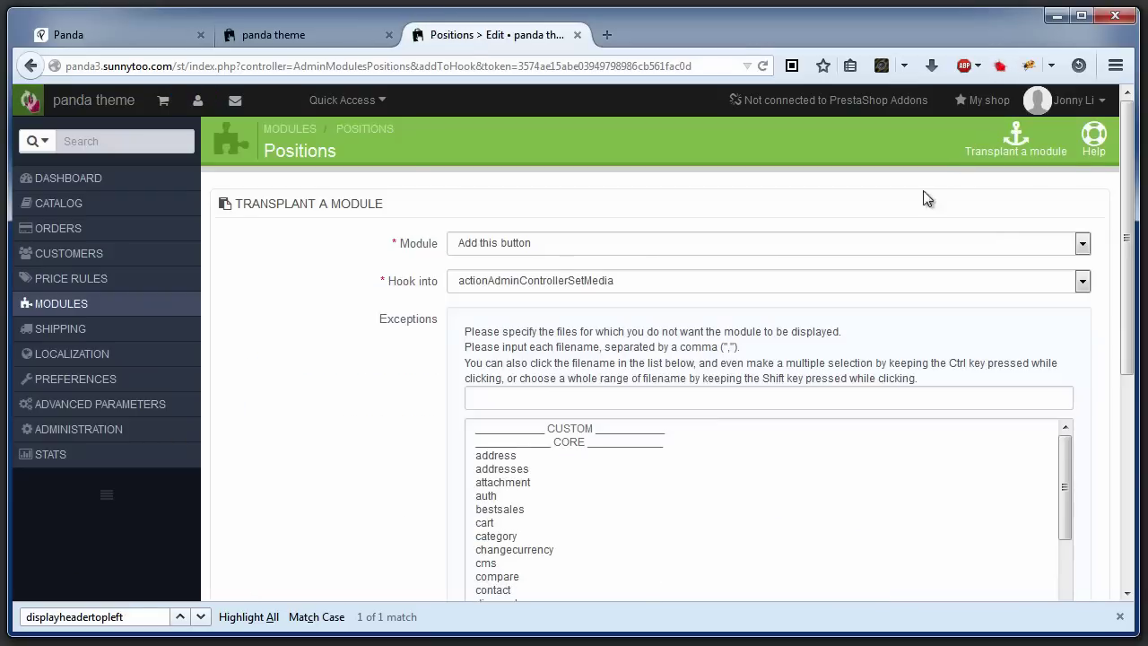
left_click(530, 248)
key("q")
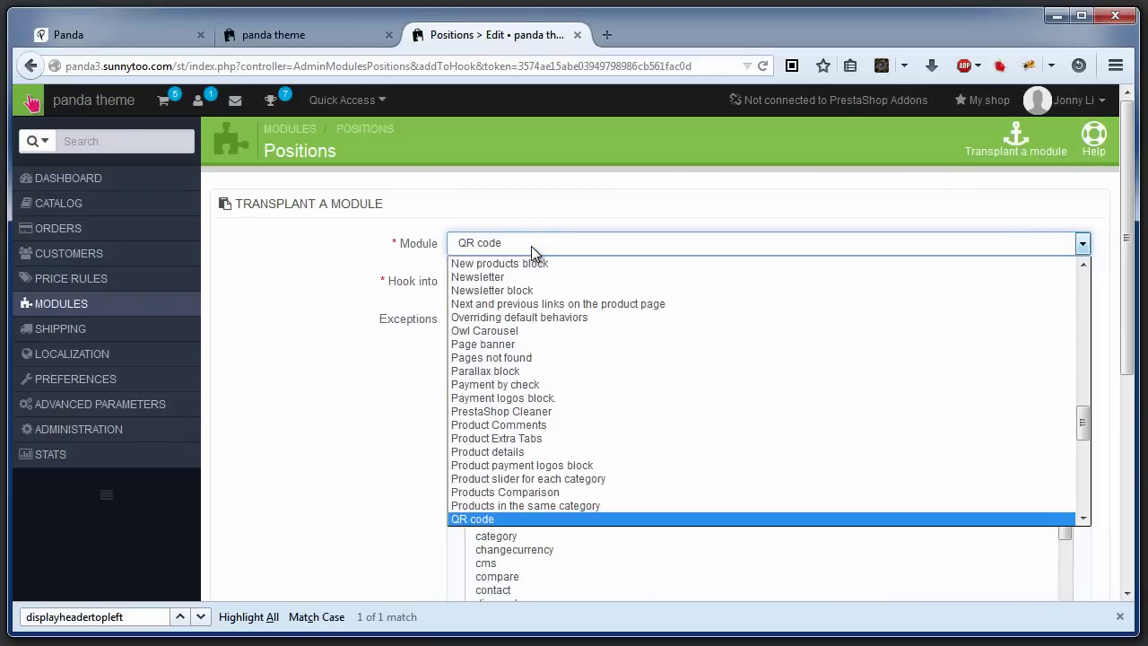
scroll(538, 484, "down", 1)
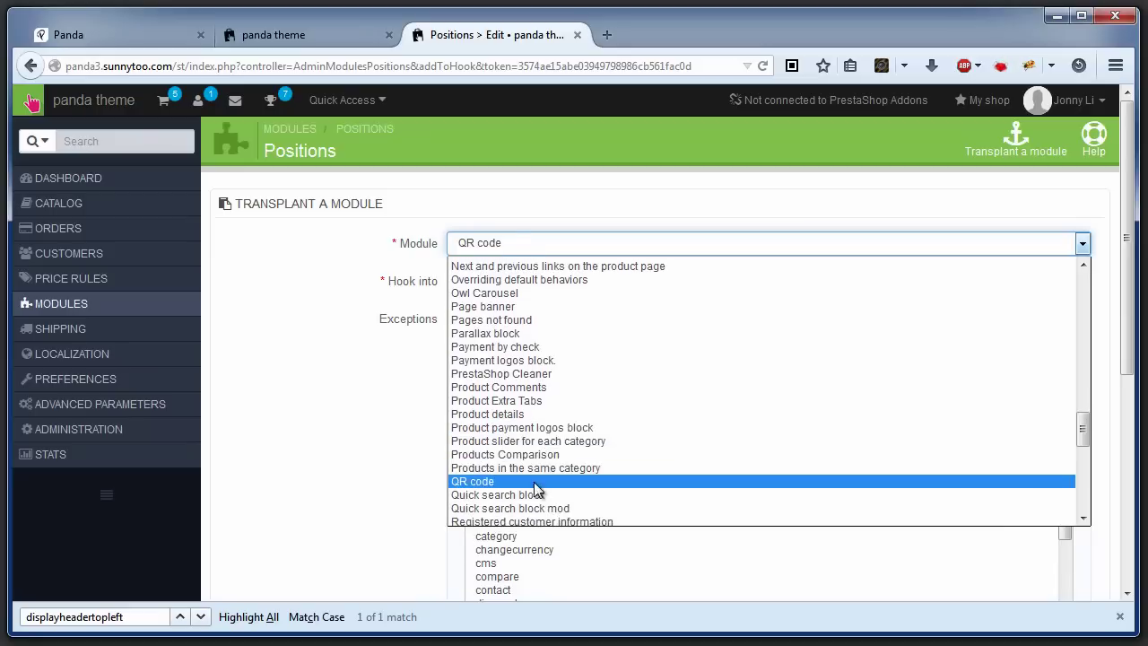
left_click(538, 509)
left_click(531, 280)
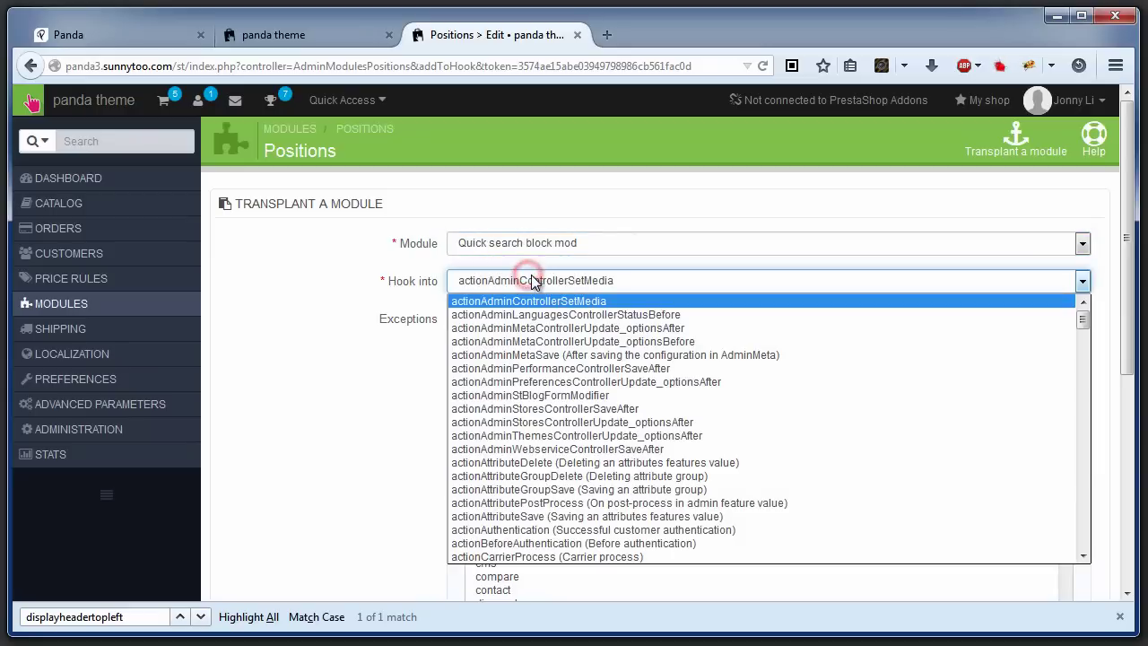
type("displaym")
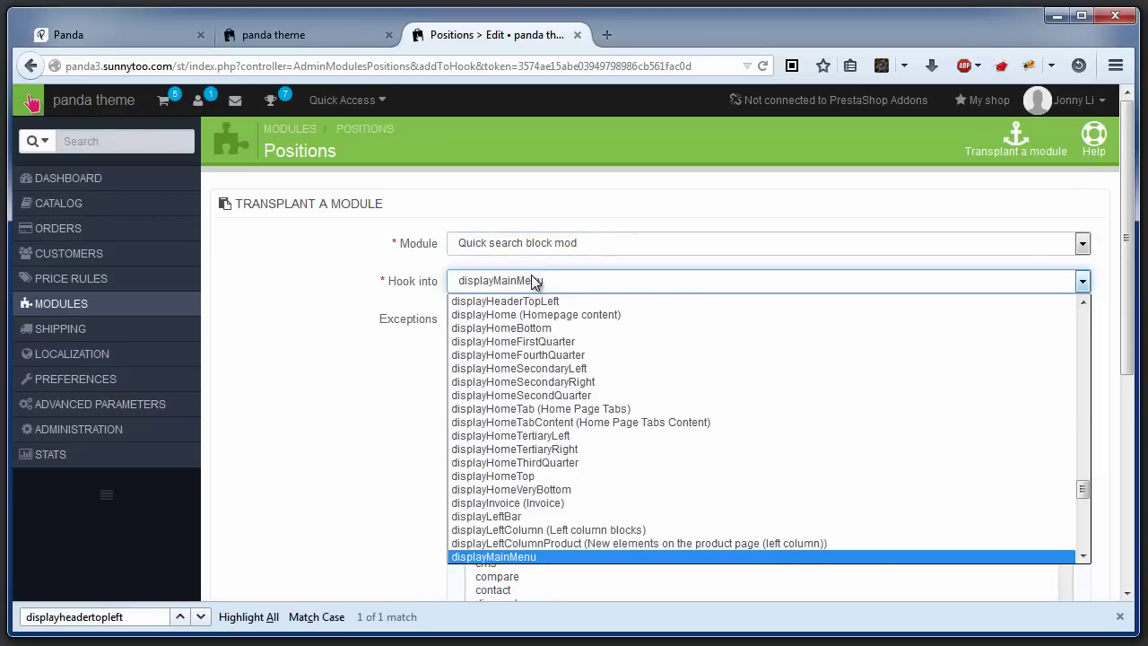
left_click(368, 353)
scroll(599, 518, "down", 5)
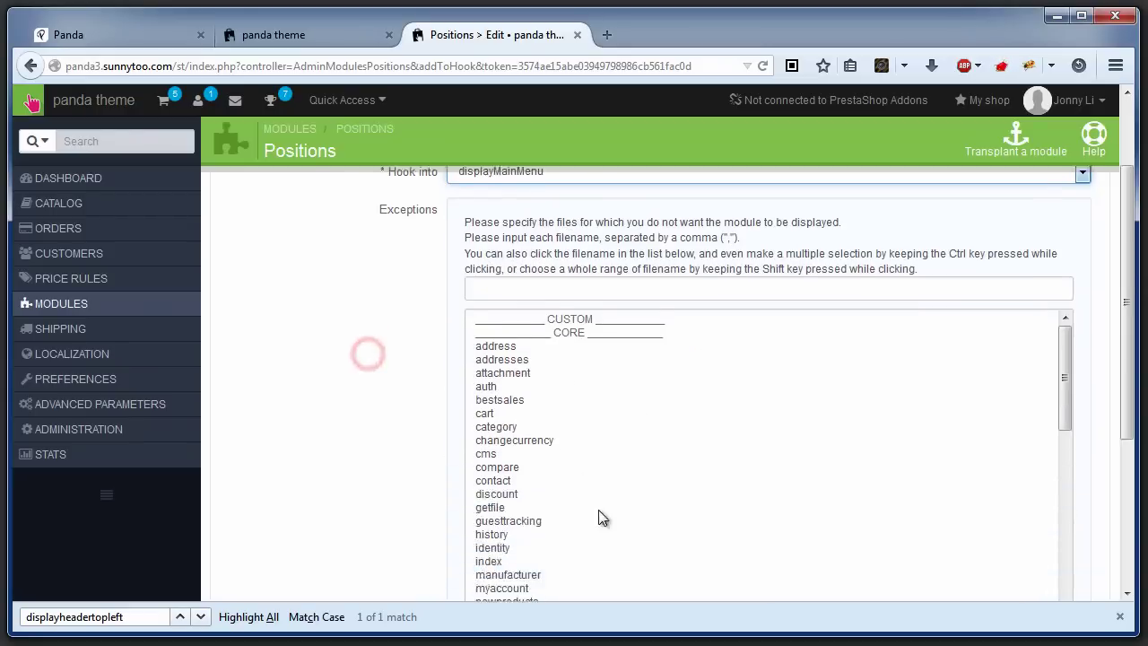
left_click(1076, 502)
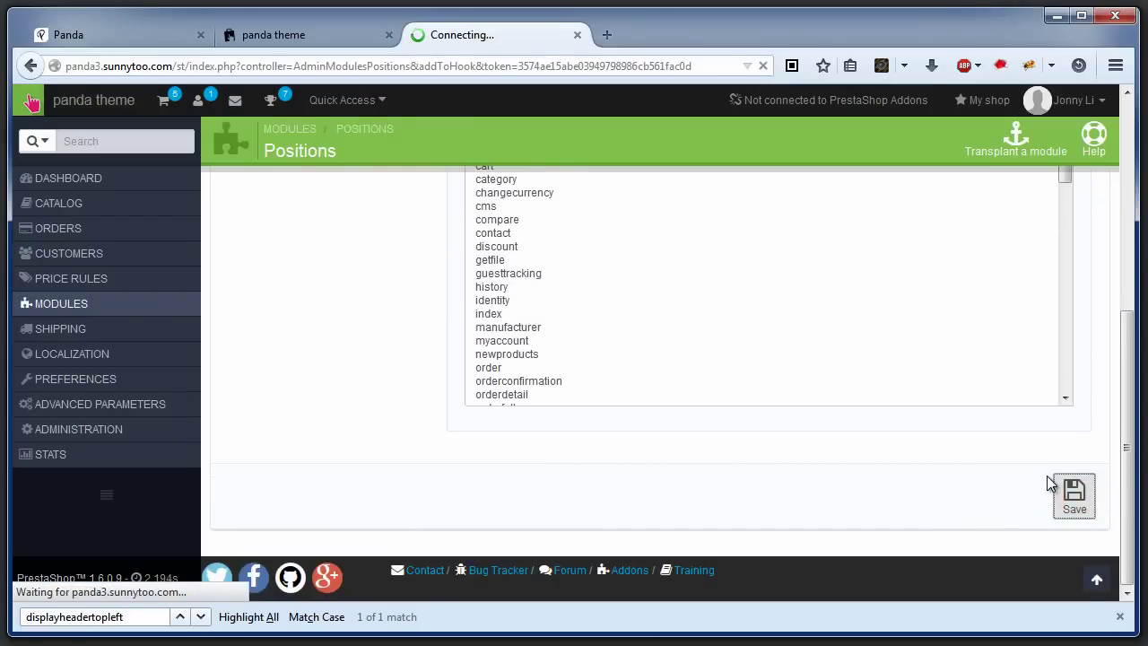
Reload the storefront and compare its header and homepage slideshow with those of the demo site
left_click(296, 36)
left_click(760, 67)
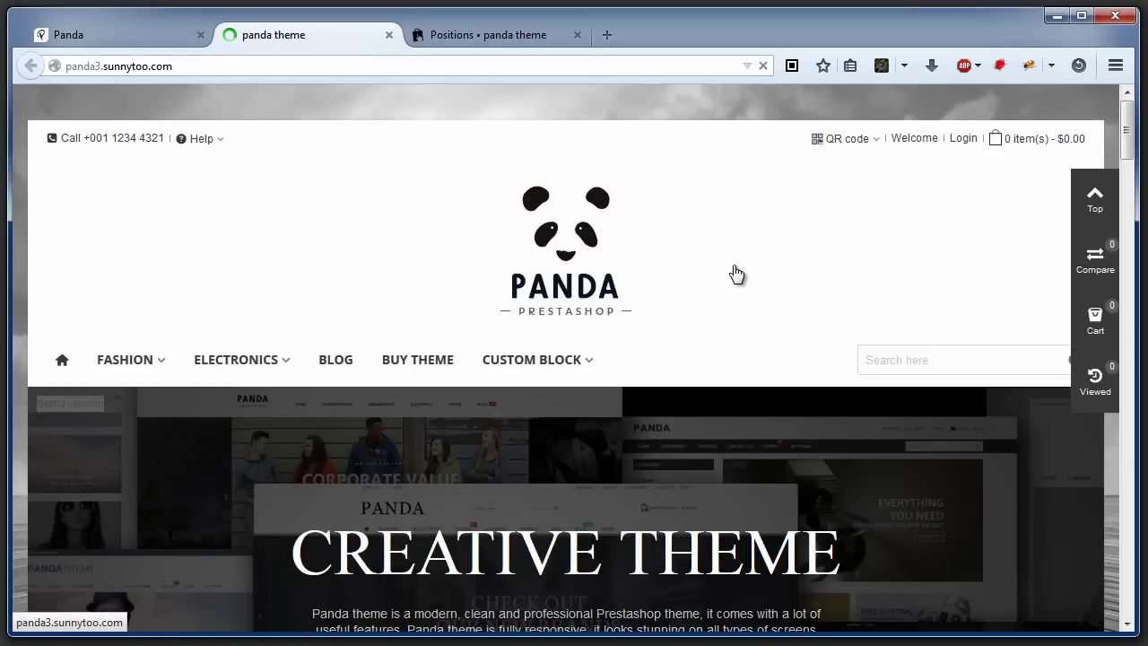
scroll(738, 269, "down", 3)
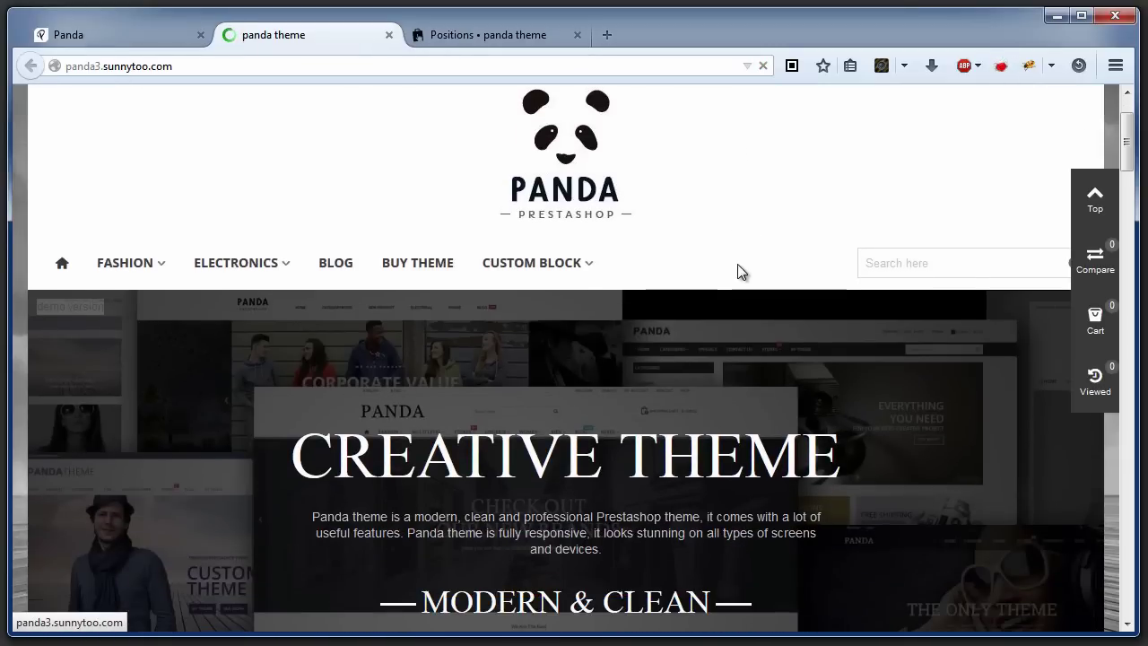
scroll(737, 265, "down", 8)
scroll(737, 266, "up", 7)
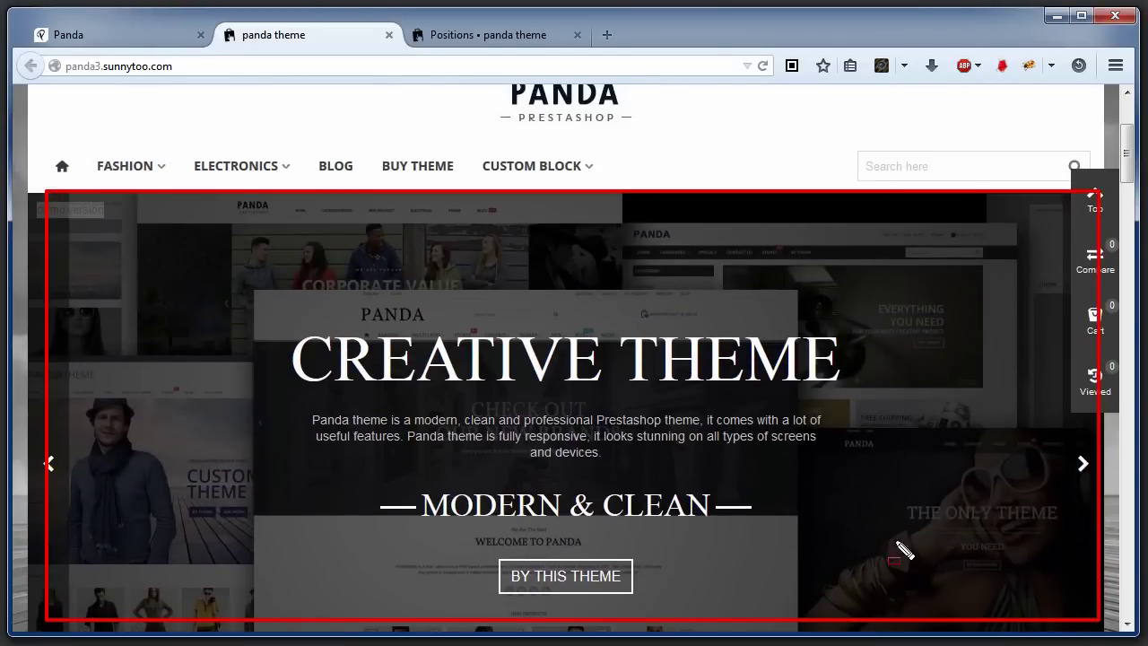
left_click(110, 34)
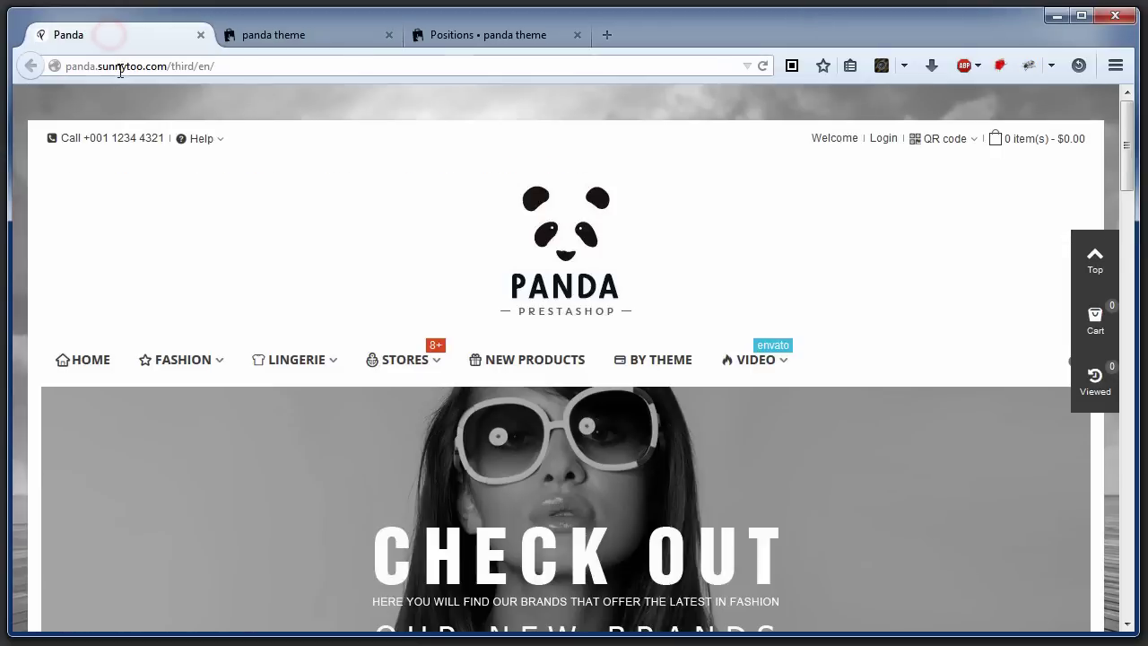
scroll(291, 323, "down", 4)
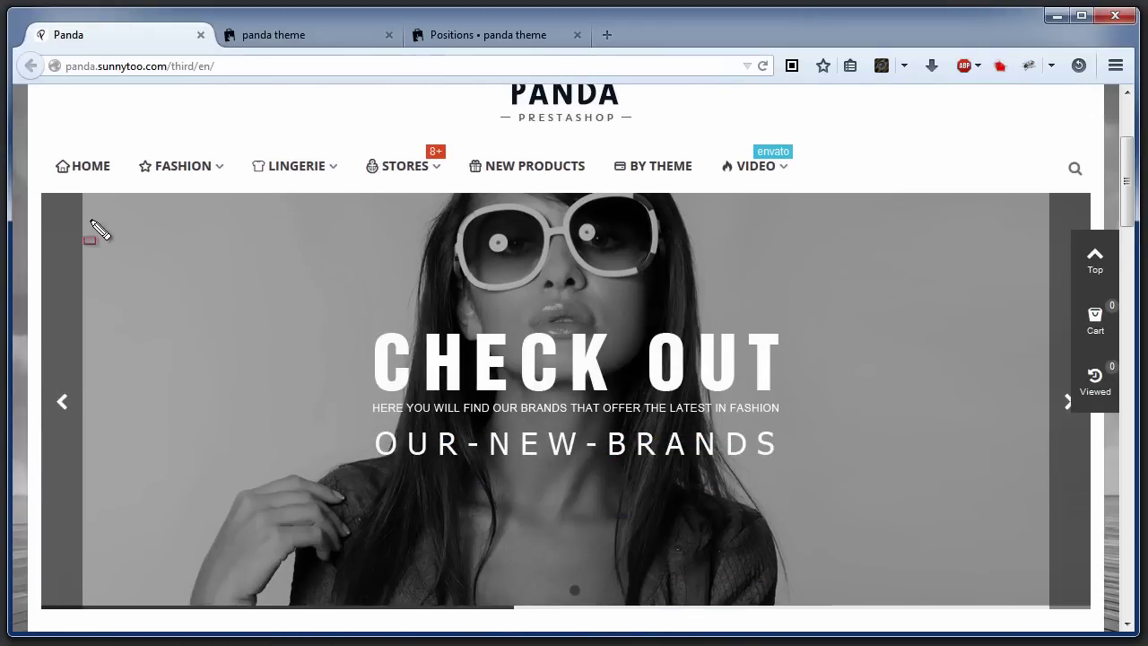
left_click_drag(39, 195, 1088, 608)
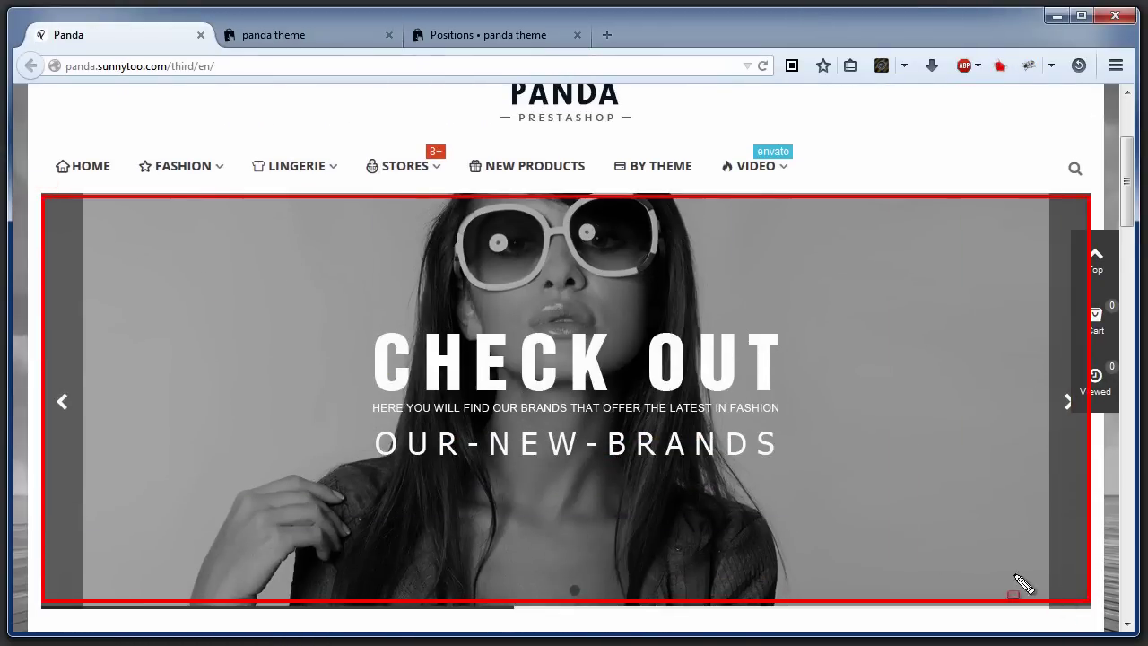
Search the modules list for "iosslider", open the IosSlider module's configuration and disable the "Full with top slideshow" entry
left_click(456, 34)
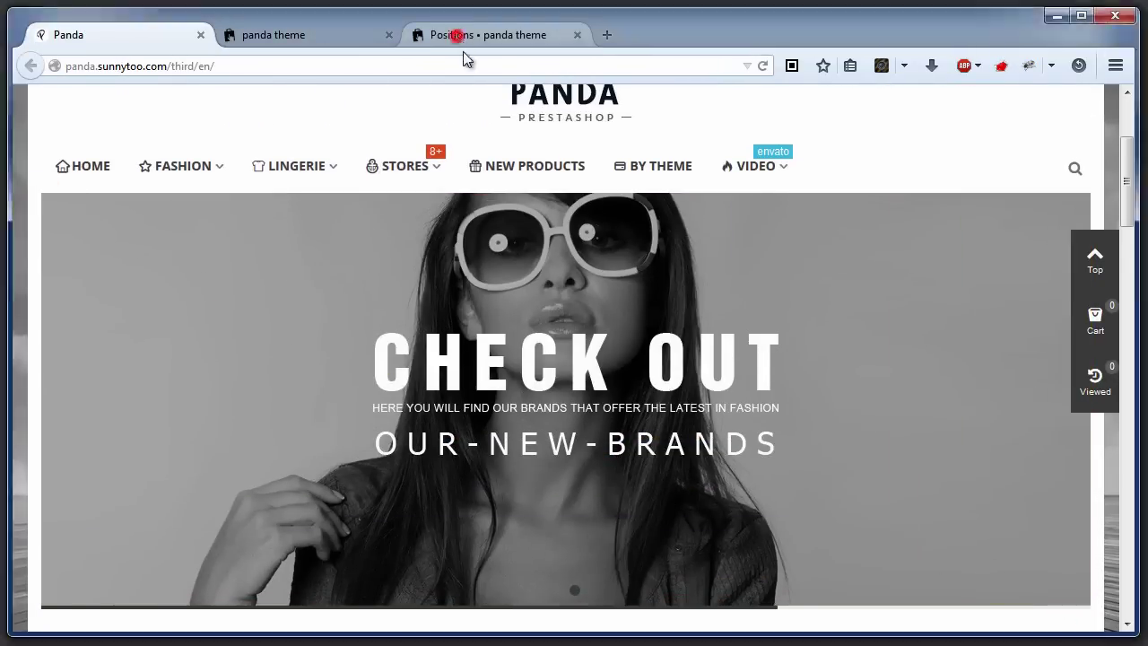
mouse_move(146, 314)
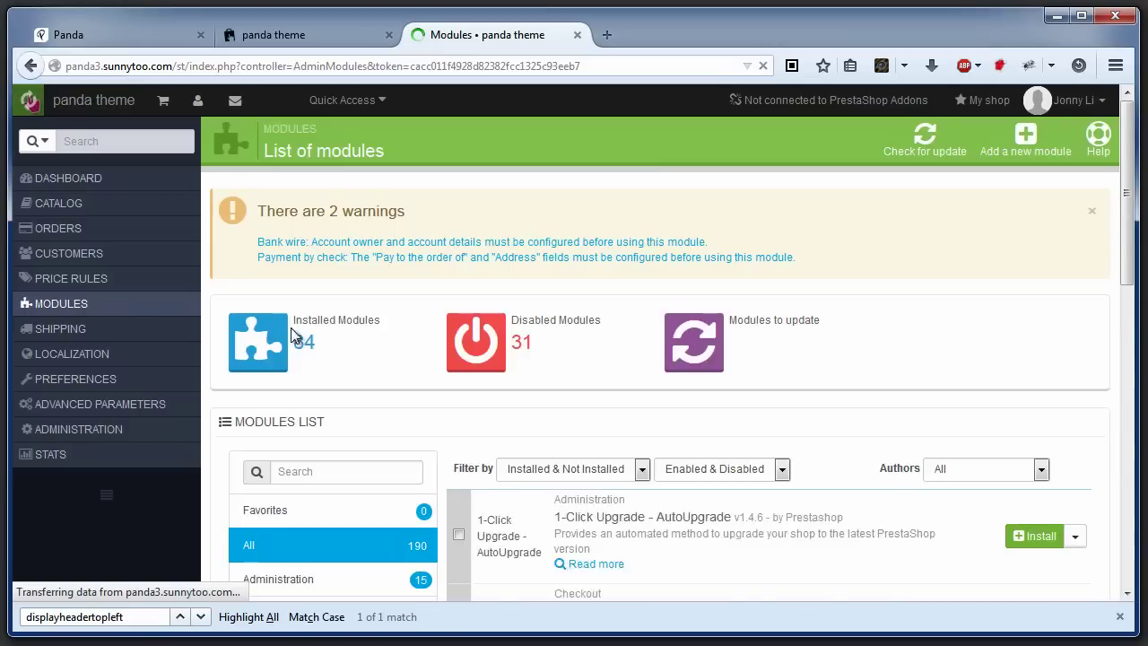
scroll(295, 333, "down", 2)
left_click(313, 377)
type("iossl")
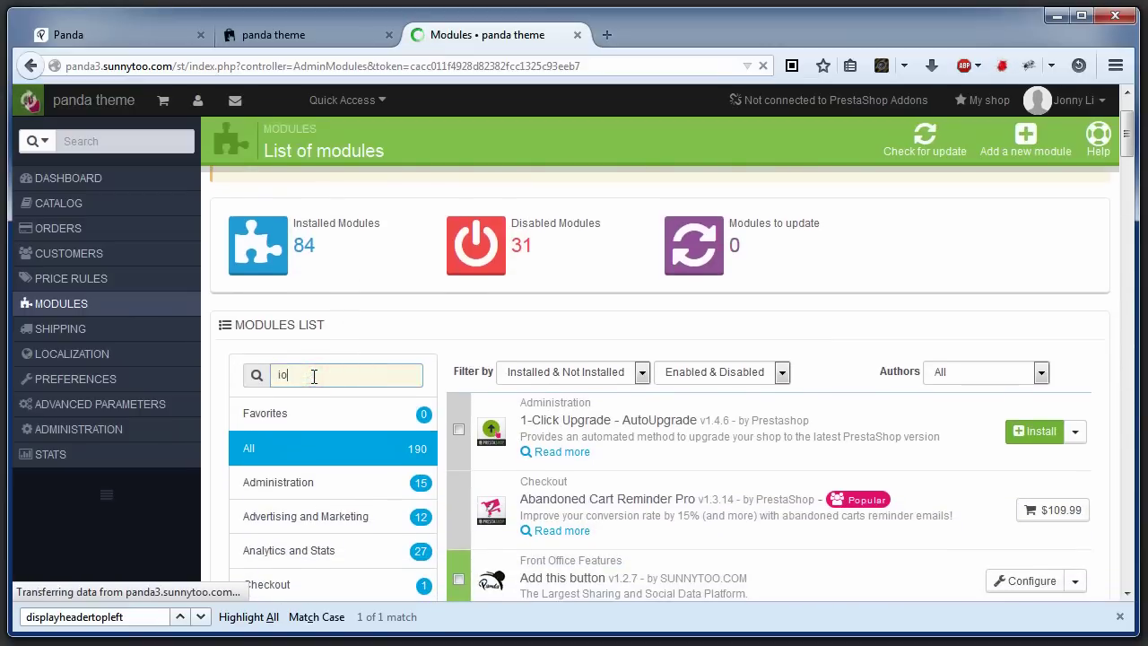
type("ider")
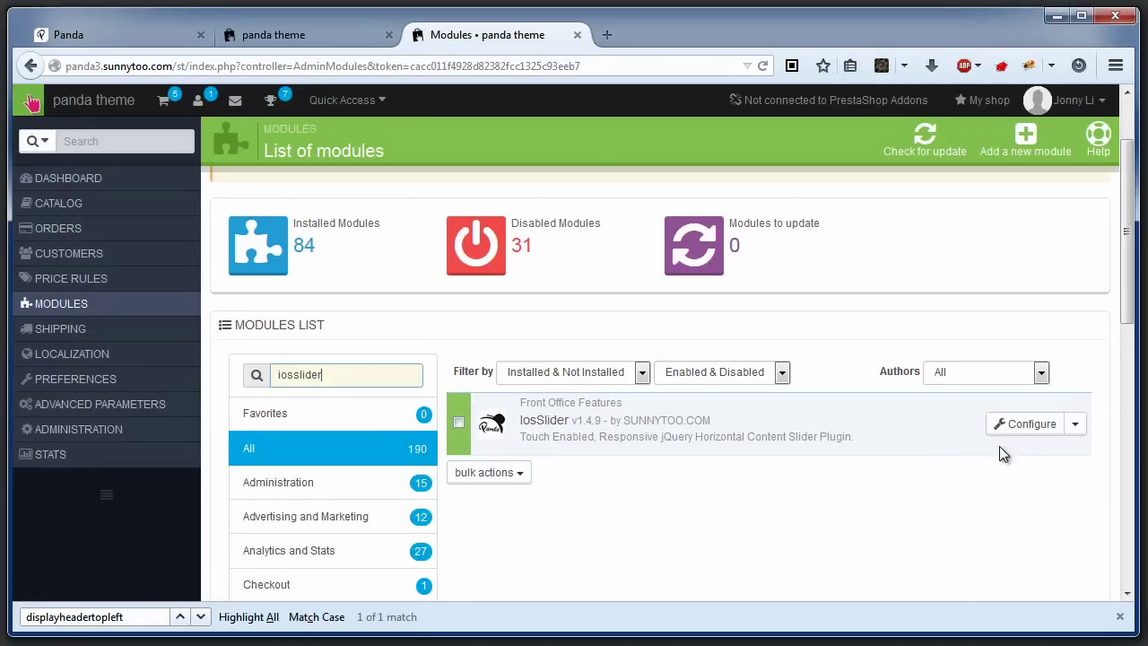
left_click(1029, 429)
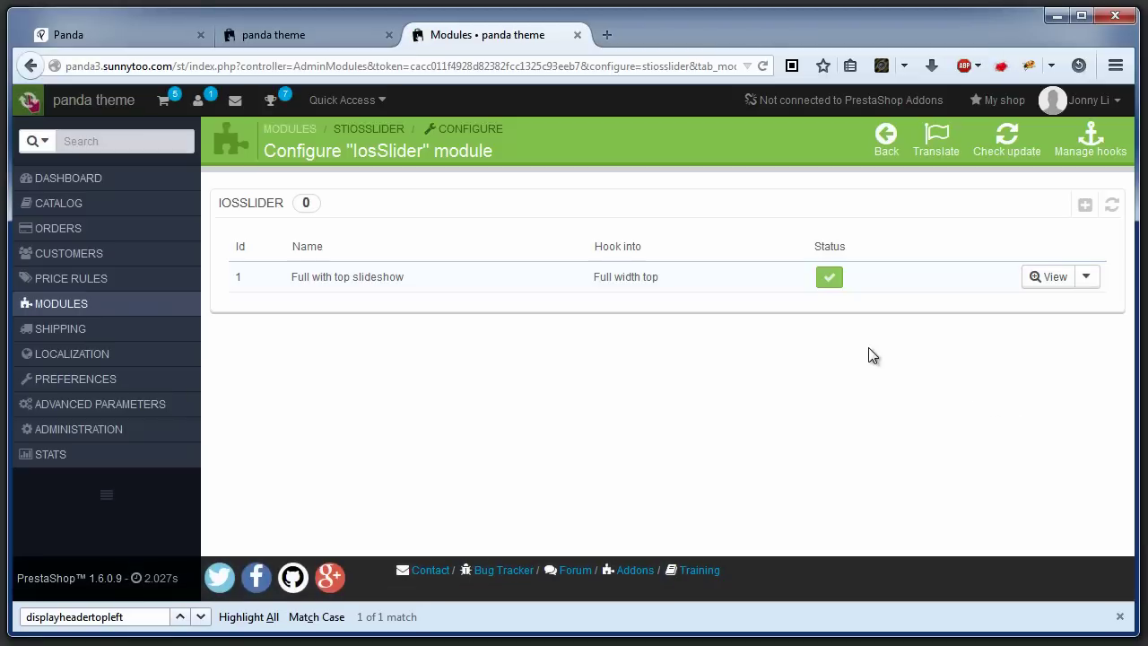
left_click(829, 282)
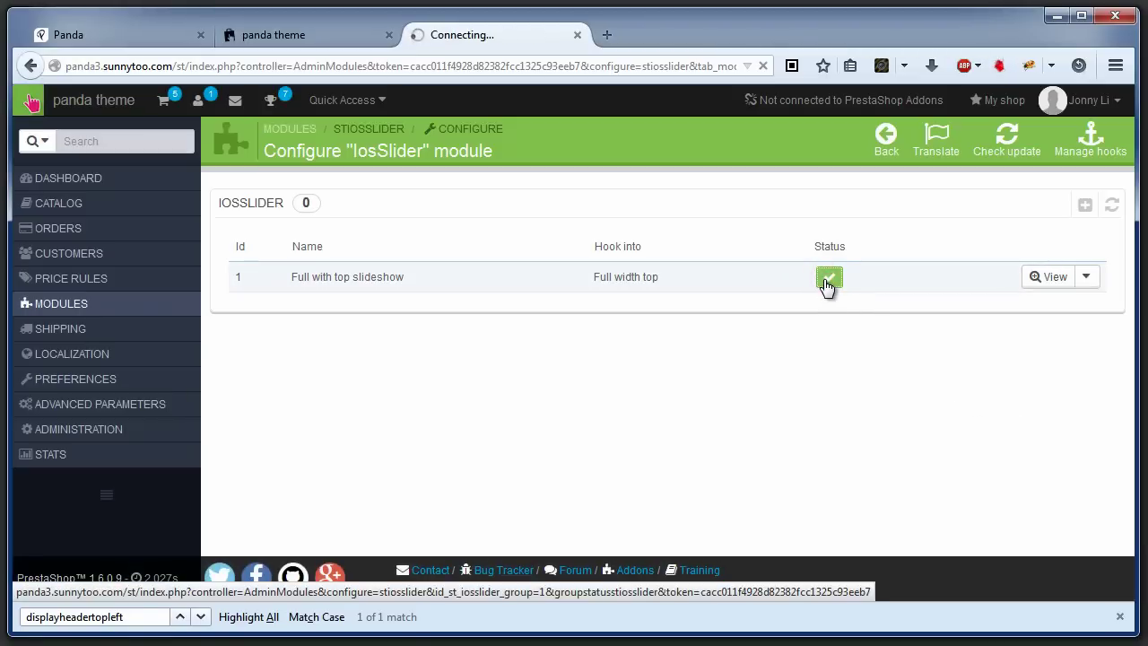
Search the modules list for "owl ca" and open the Owl Carousel module's configuration
mouse_move(136, 323)
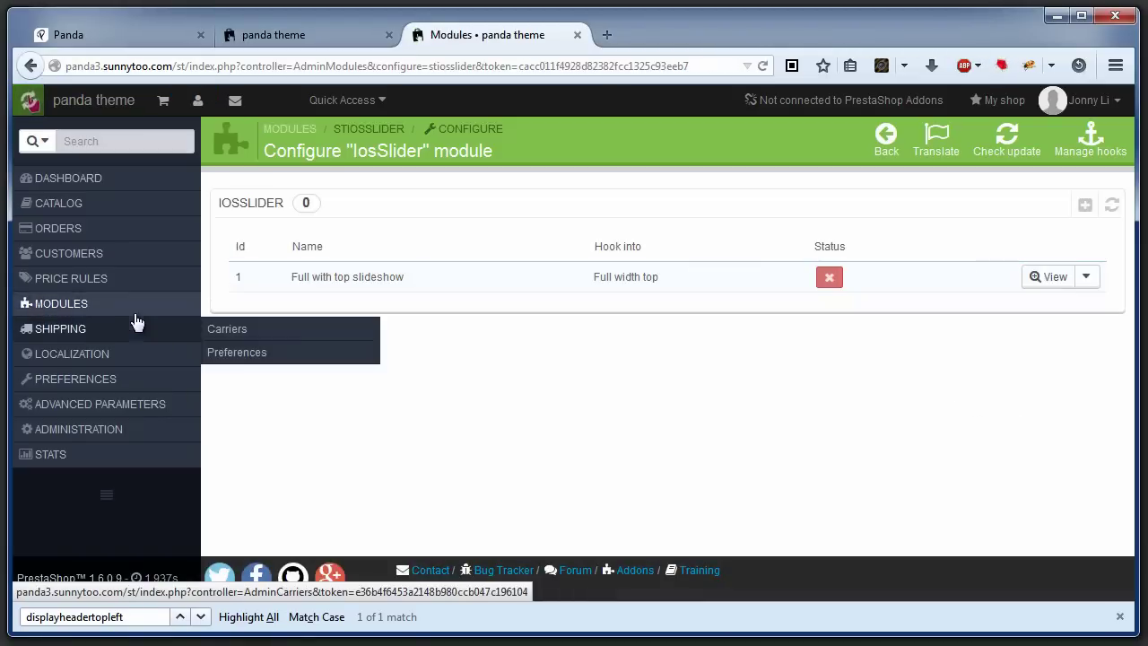
mouse_move(164, 307)
left_click(219, 307)
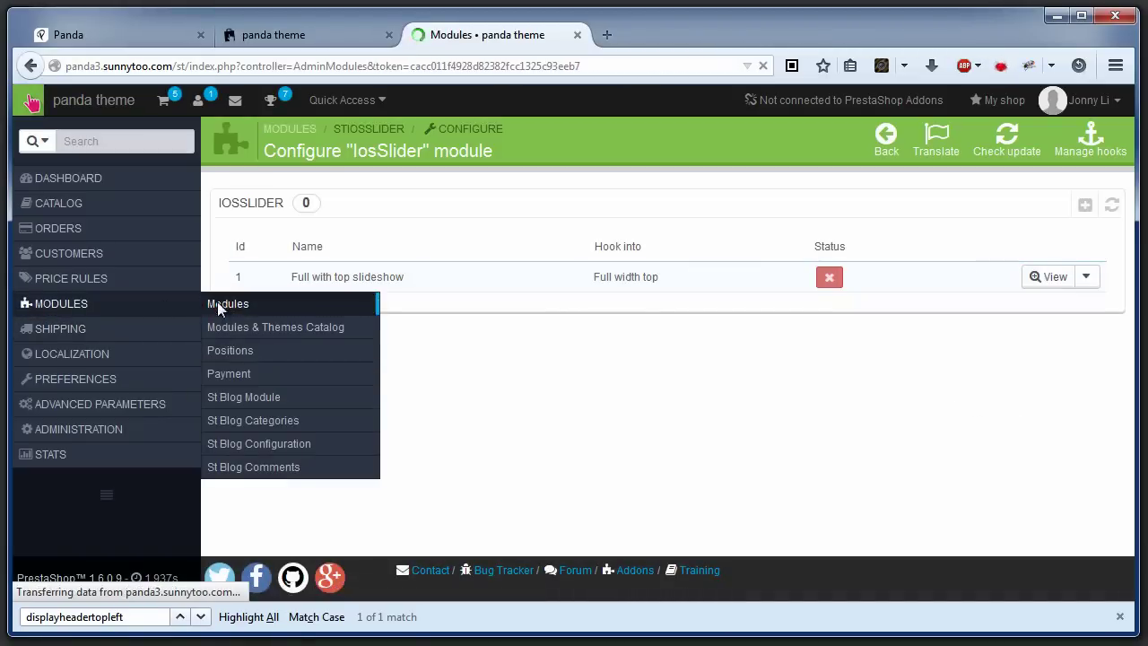
scroll(305, 376, "down", 2)
scroll(314, 396, "down", 1)
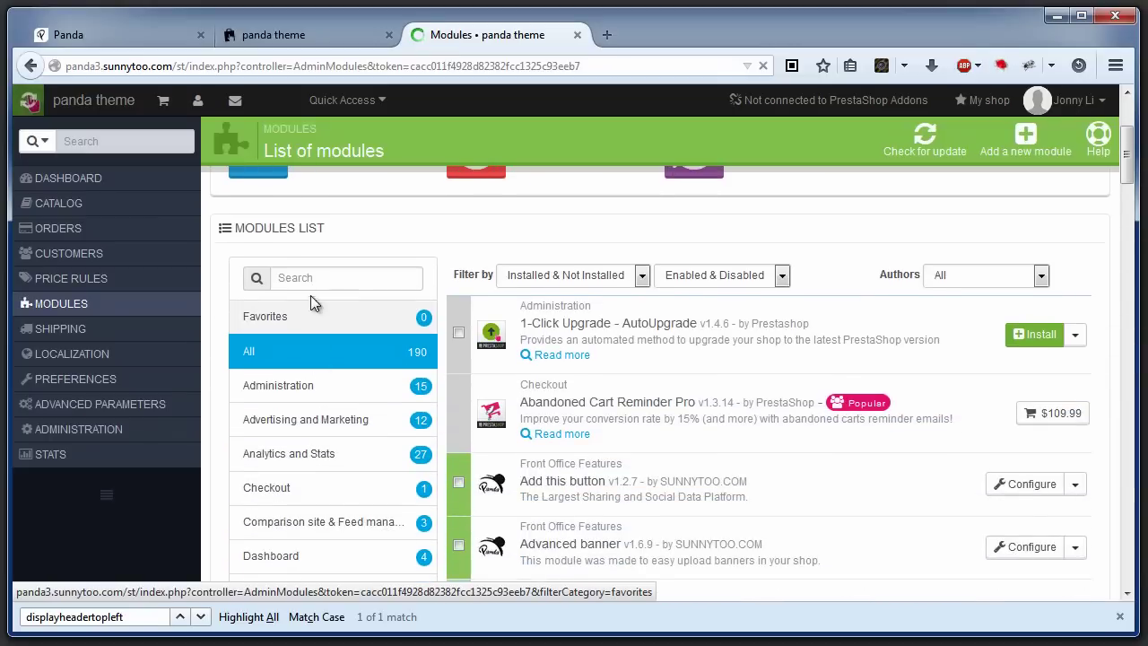
left_click(303, 280)
type("owl ca")
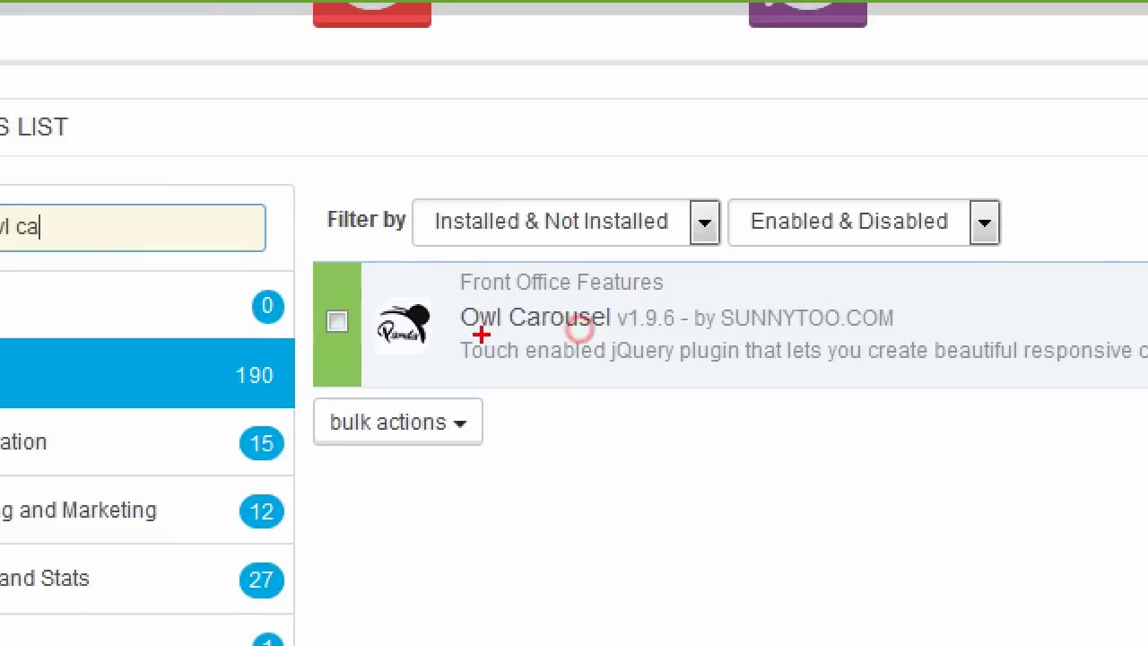
left_click_drag(454, 338, 587, 339)
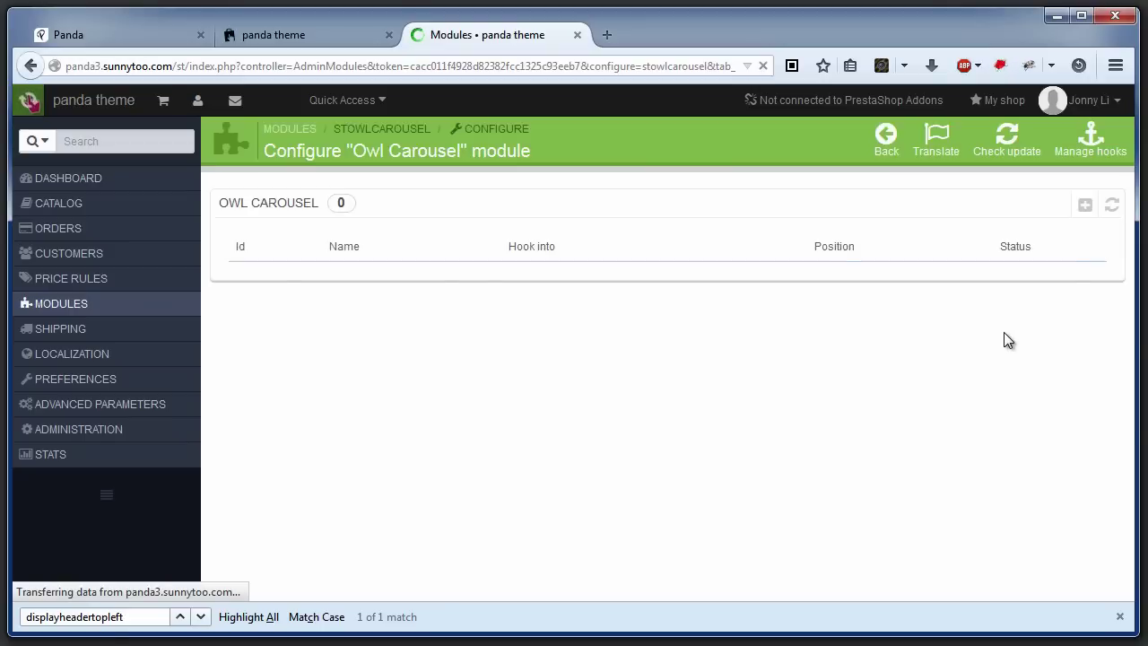
Add an Owl Carousel slideshow group named "Homepage boxed", shown on Full width top with the Boxed template, and save it
left_click(1081, 210)
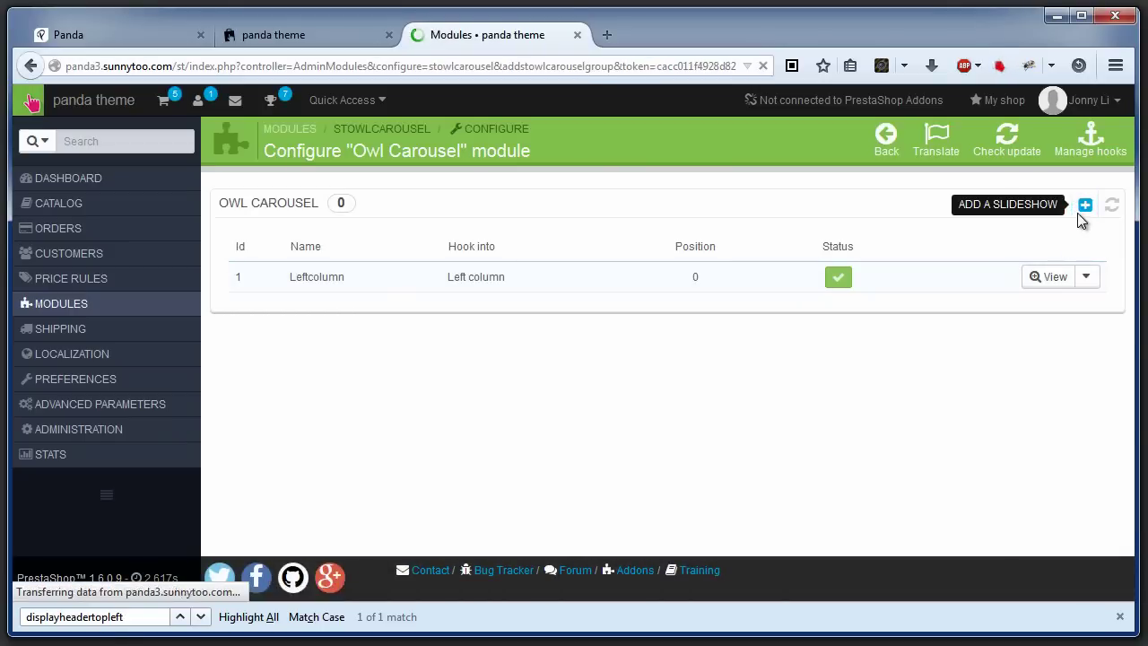
left_click(545, 249)
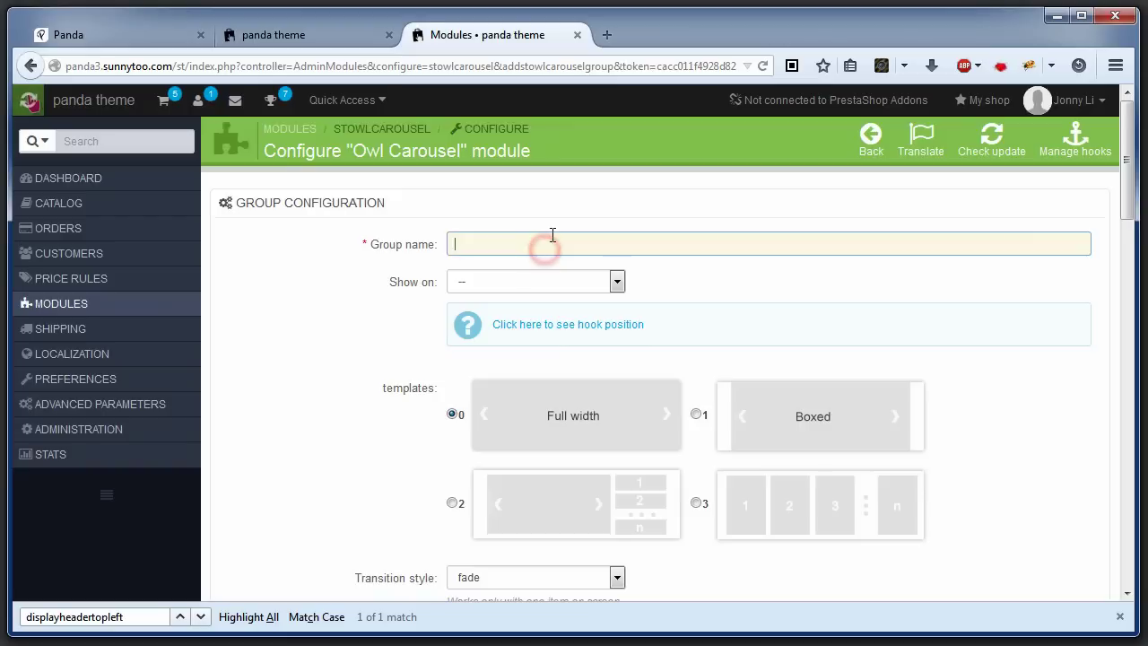
type("Homepage ")
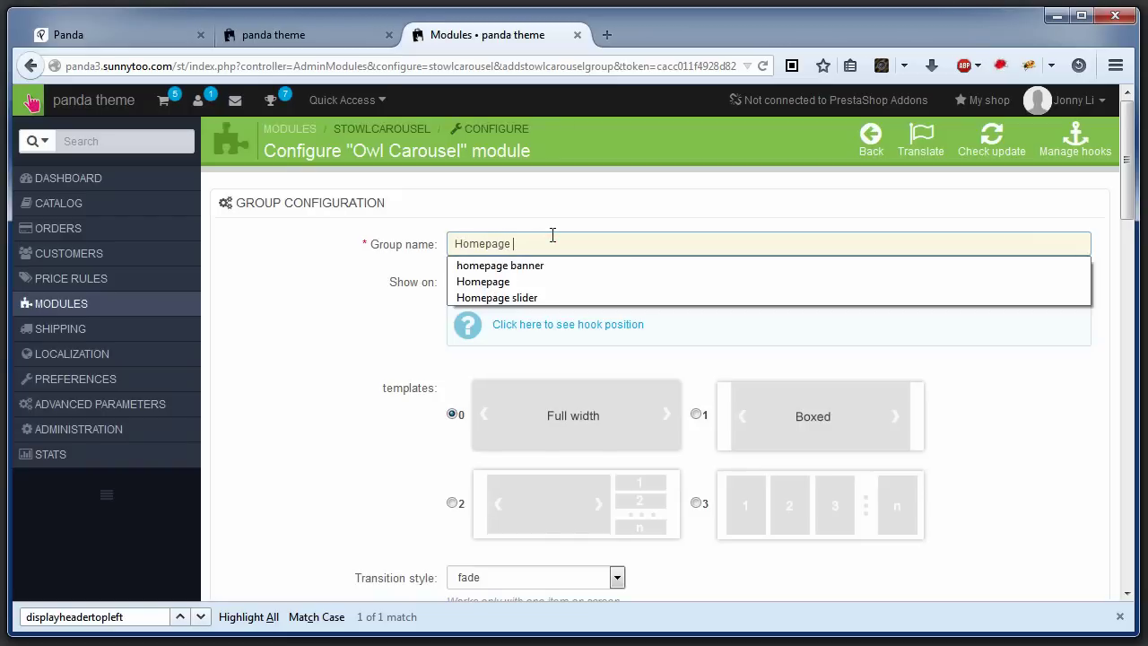
type("bopx")
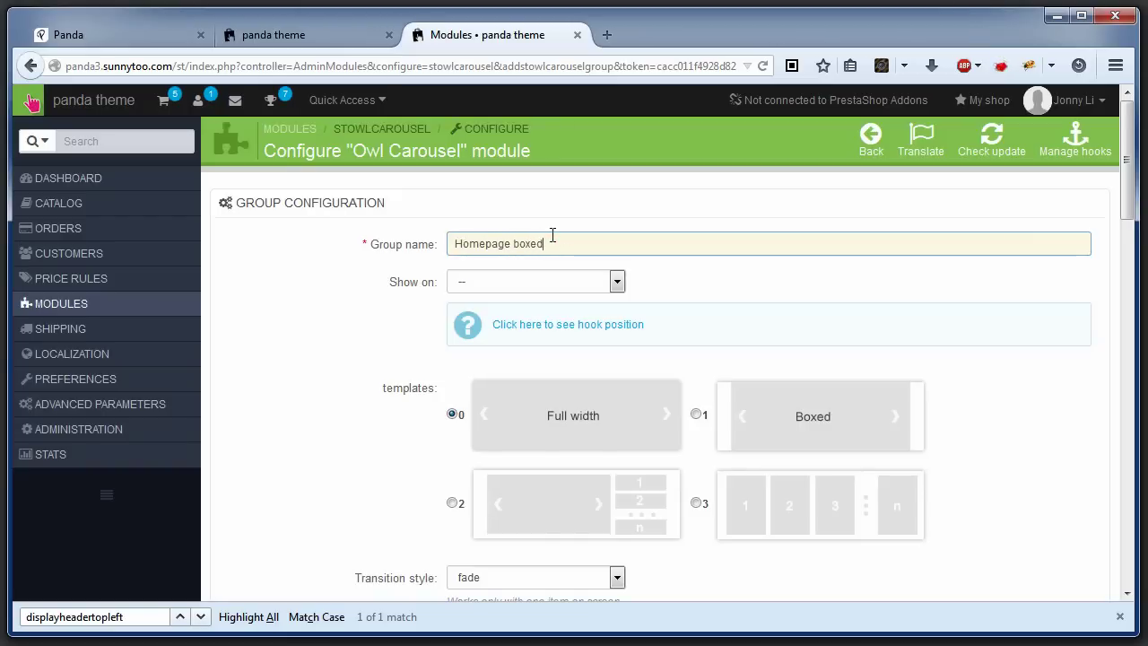
left_click(554, 277)
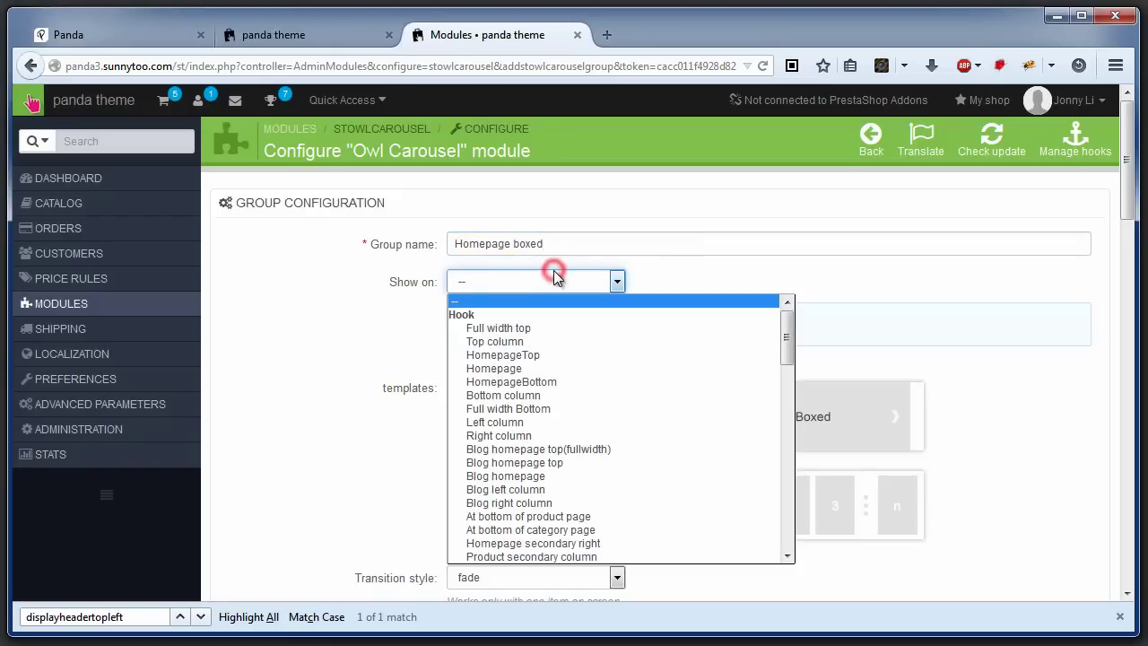
left_click(556, 328)
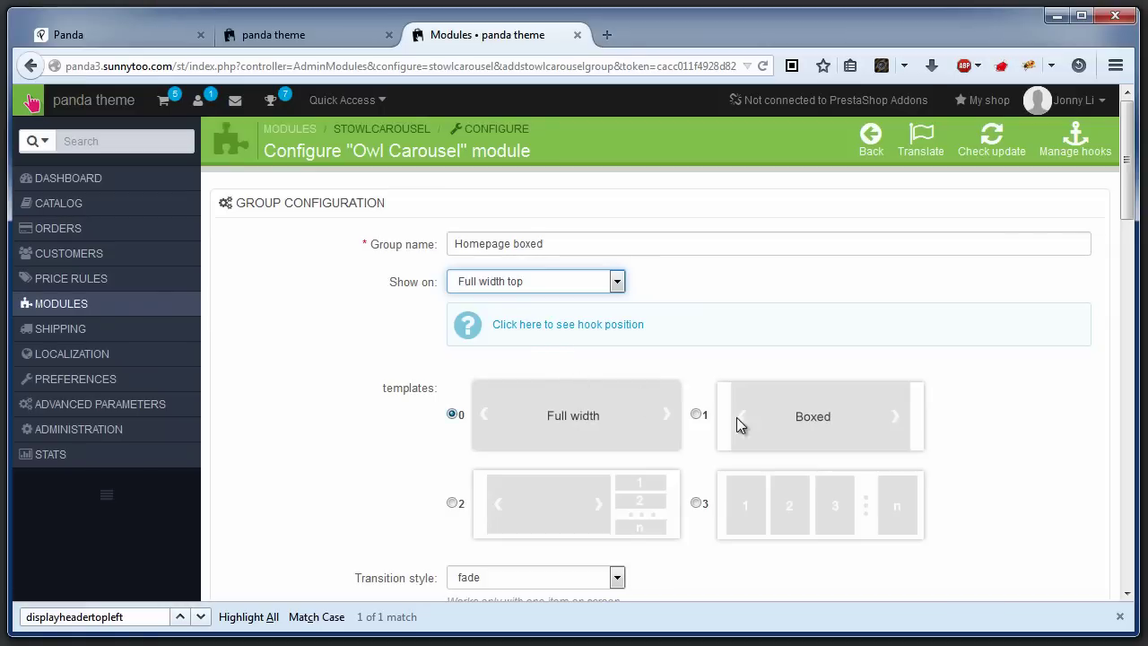
left_click(779, 428)
scroll(575, 415, "down", 10)
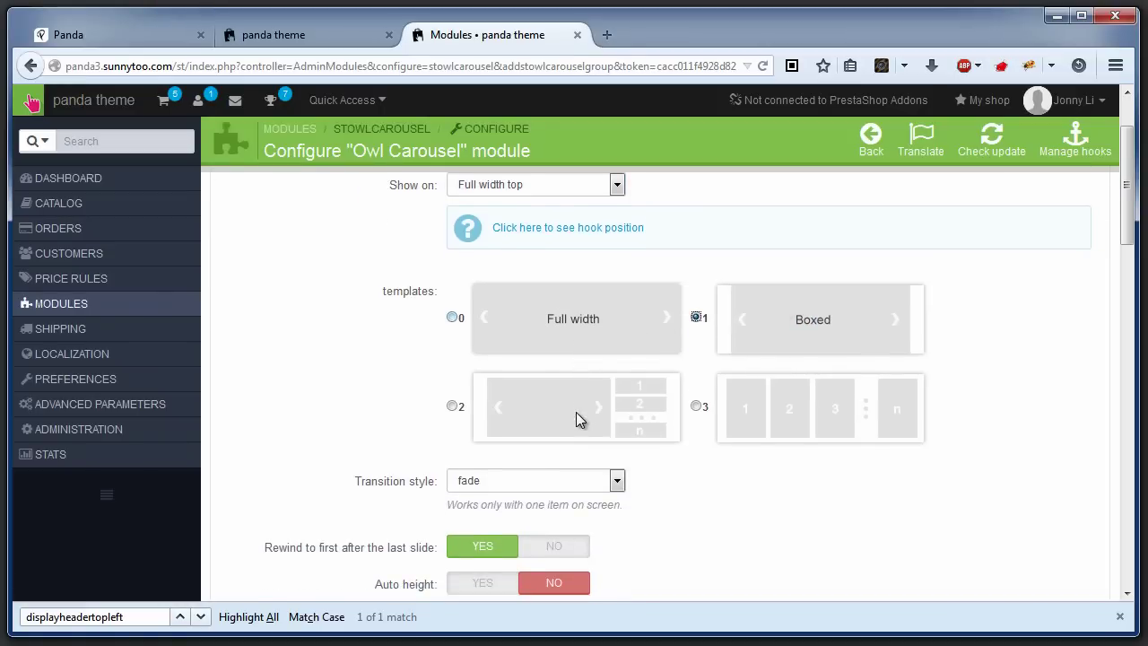
left_click(974, 354)
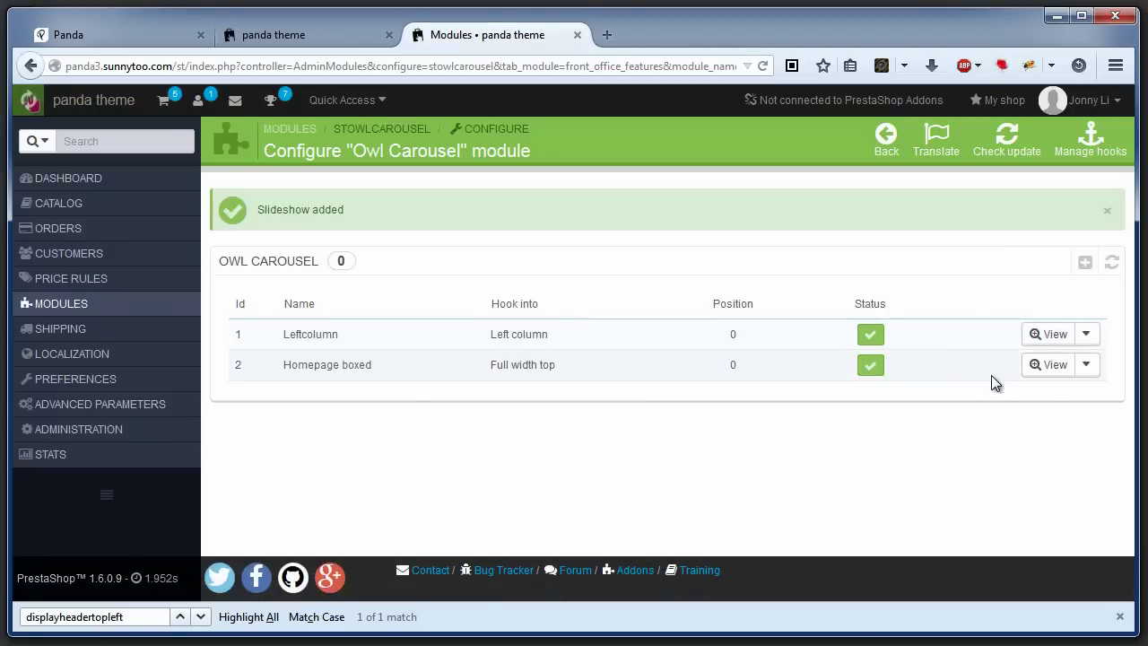
Add a slide with the image demo3-01.jpg to the Homepage boxed slideshow and save it
left_click(1049, 375)
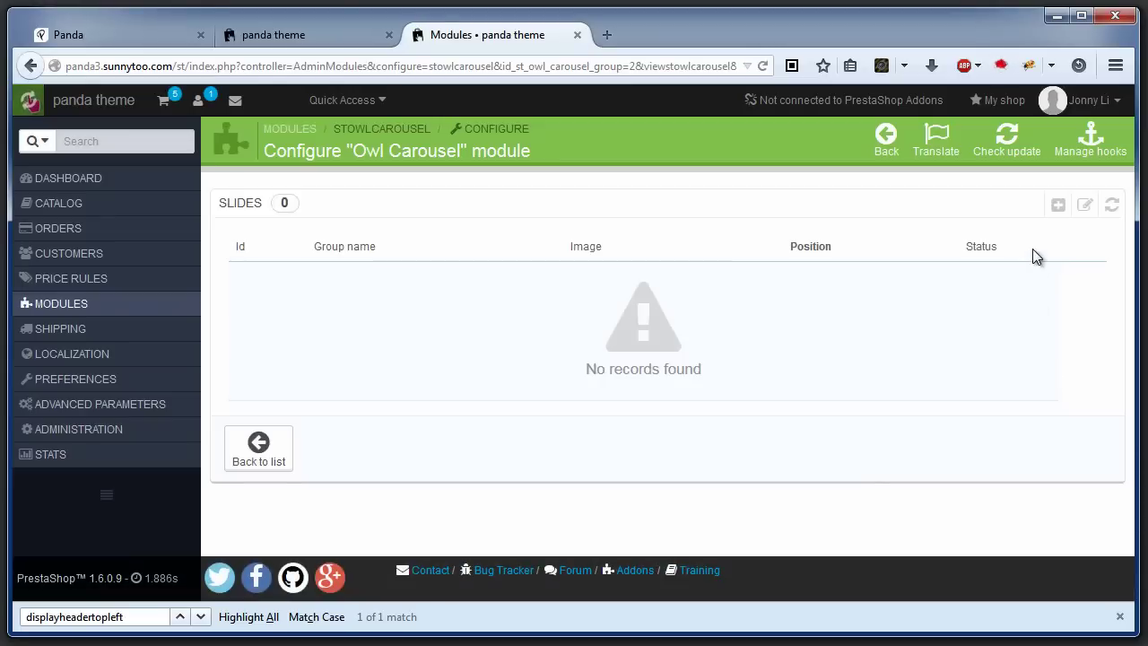
left_click(1058, 204)
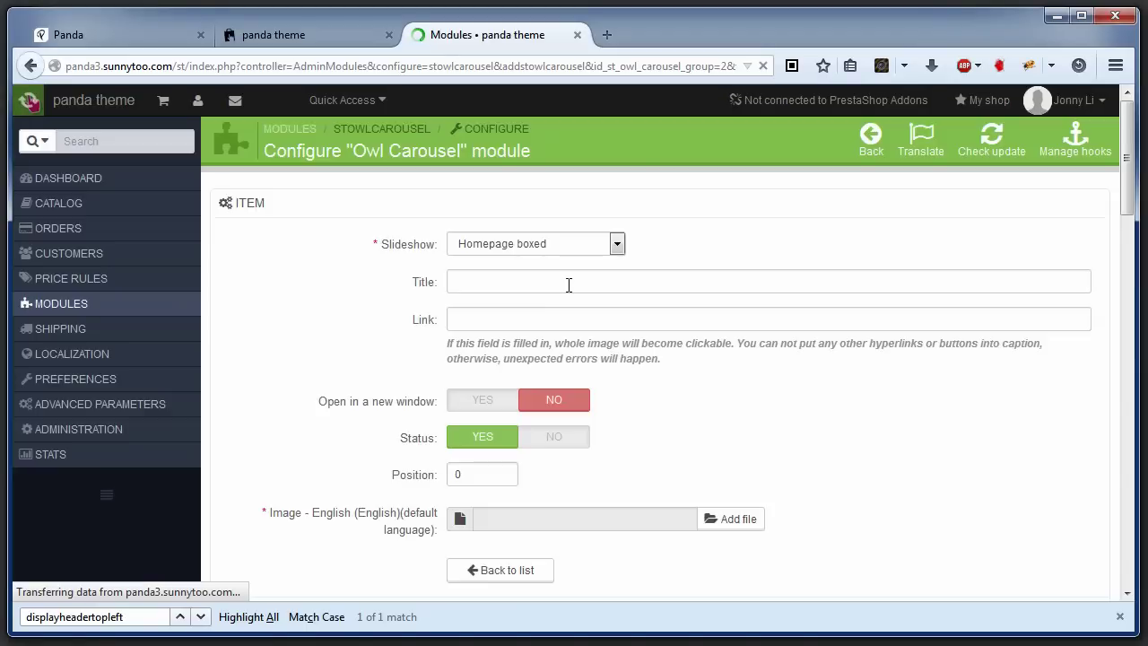
left_click(527, 517)
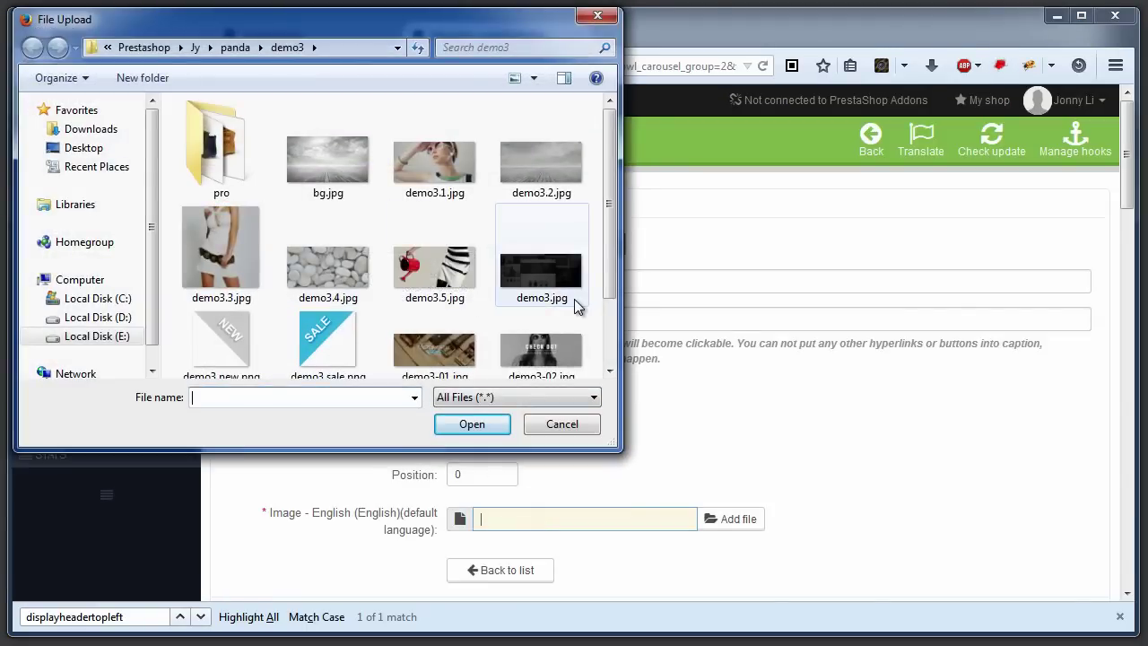
double_click(475, 356)
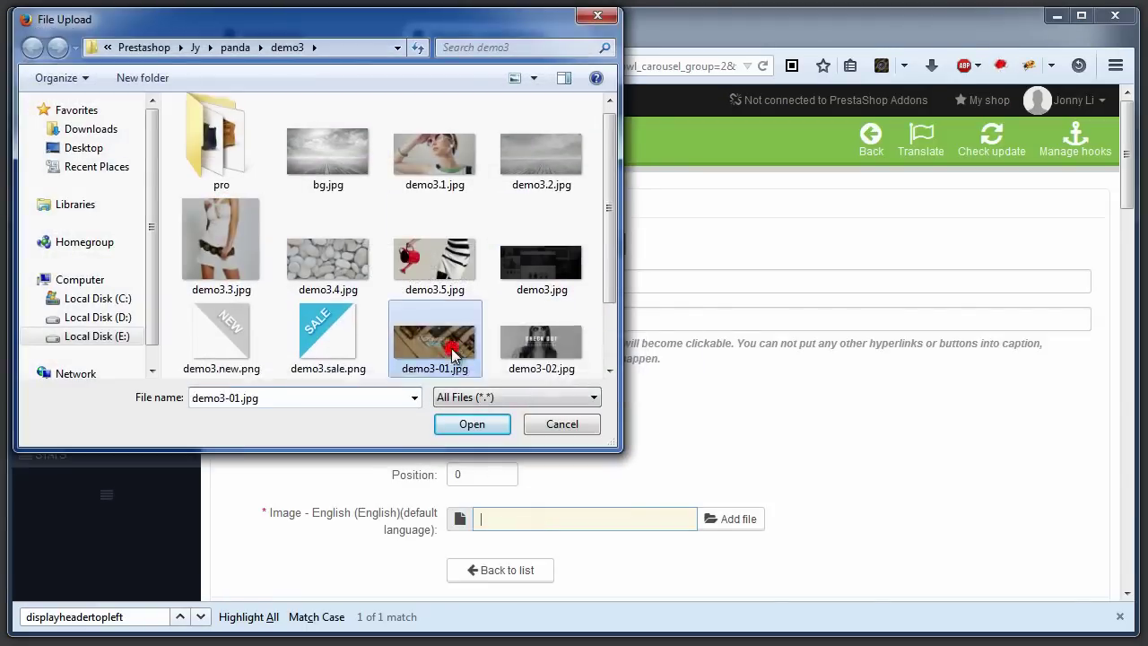
scroll(986, 376, "down", 5)
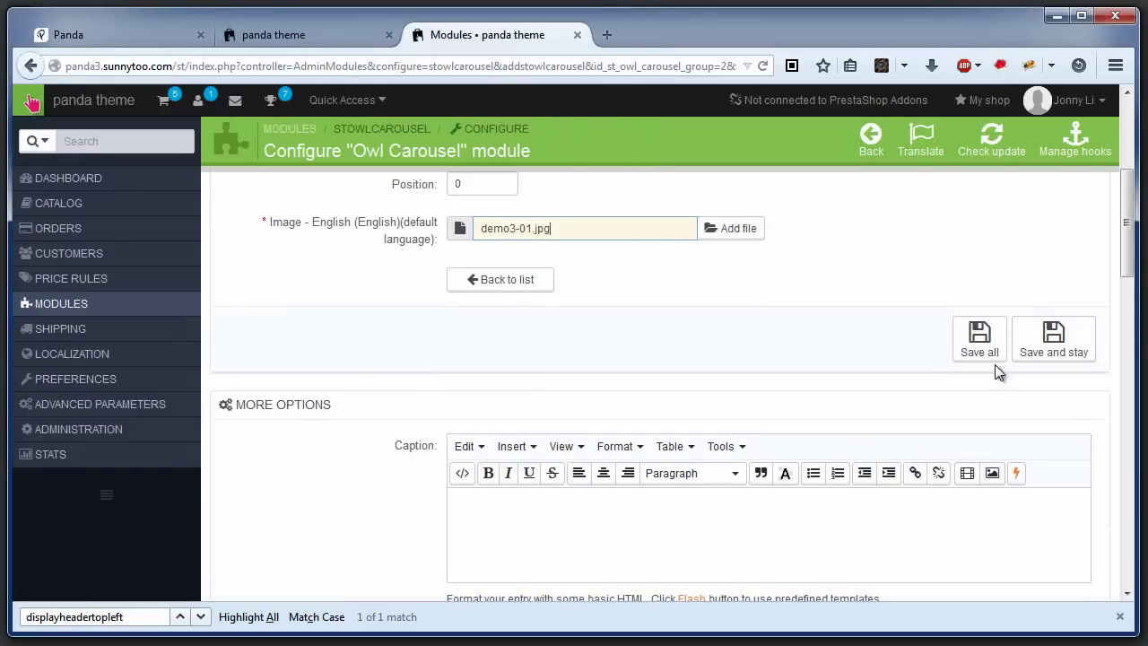
left_click(978, 336)
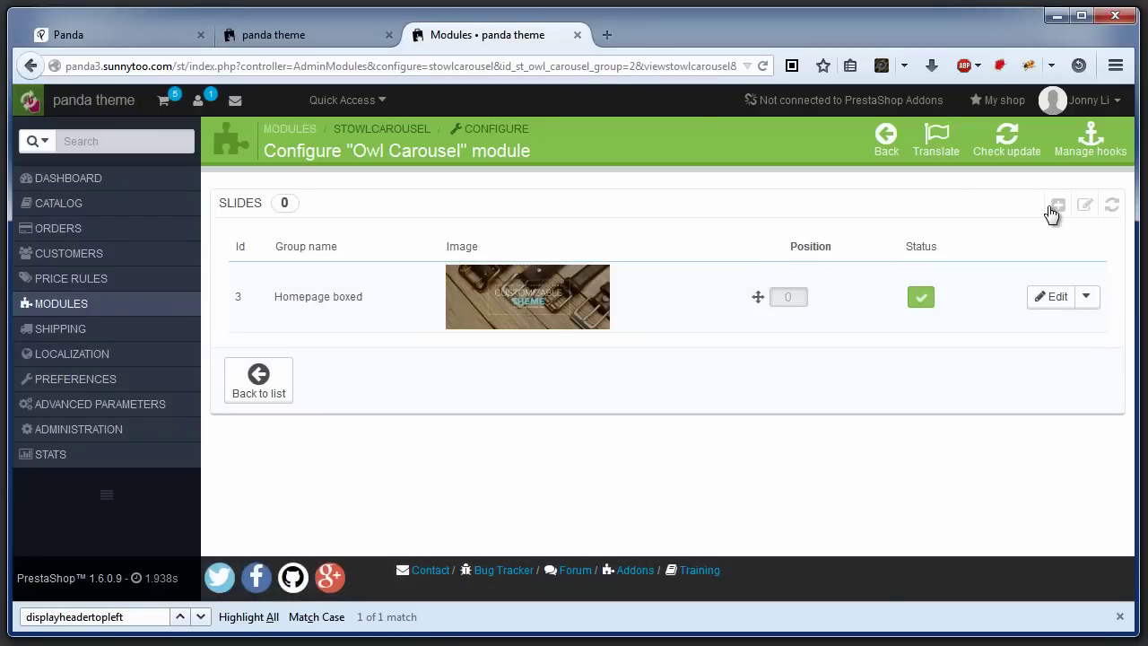
Add a second slide with the image demo3-02.jpg to the Homepage boxed slideshow and save it
left_click(1056, 208)
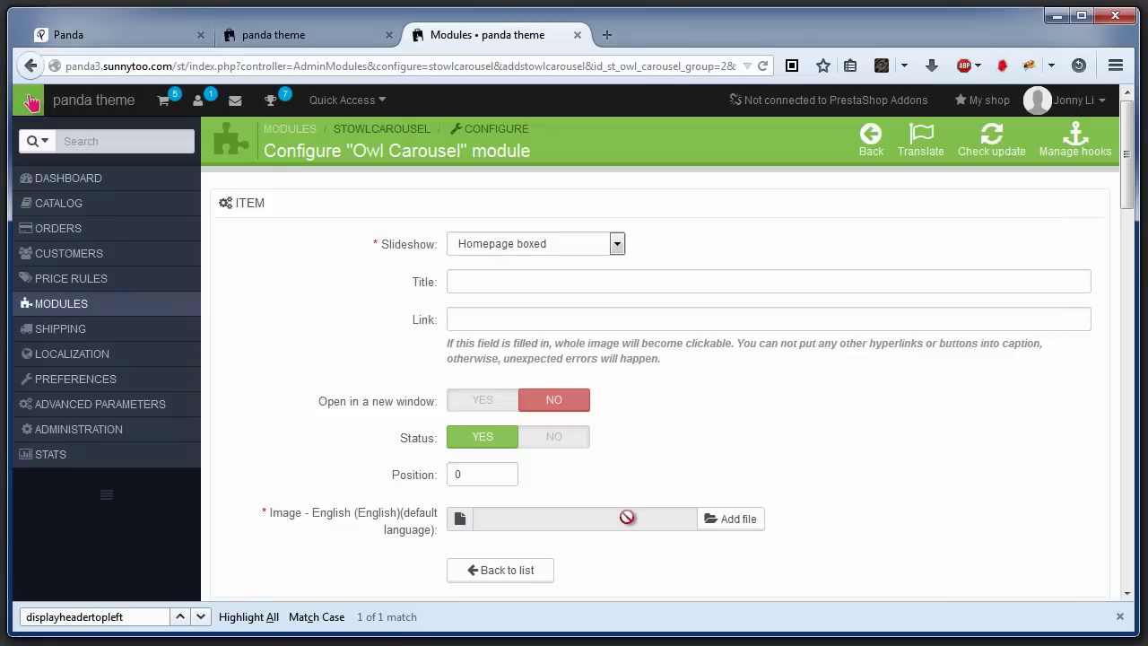
left_click(627, 517)
left_click(539, 357)
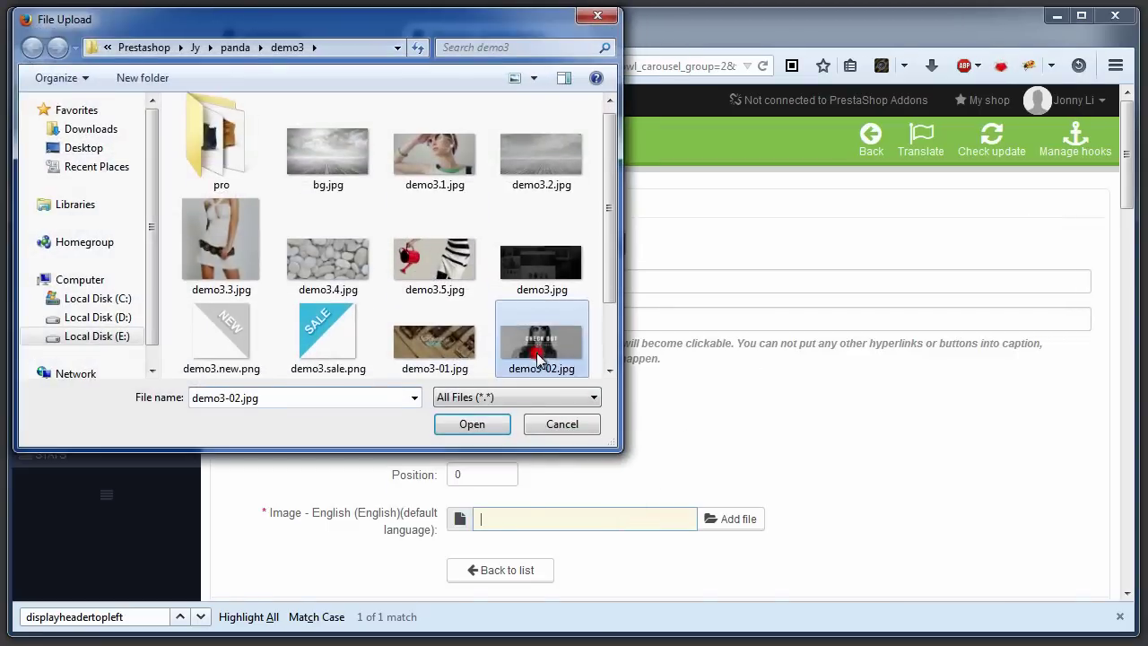
double_click(539, 356)
scroll(986, 494, "down", 5)
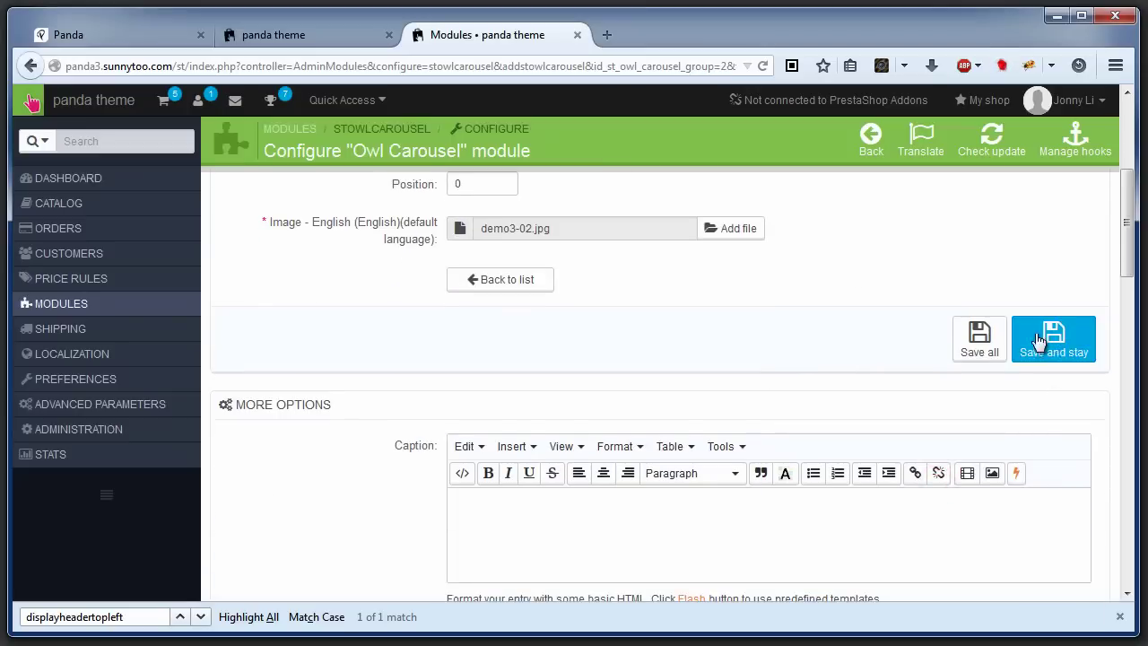
left_click(974, 345)
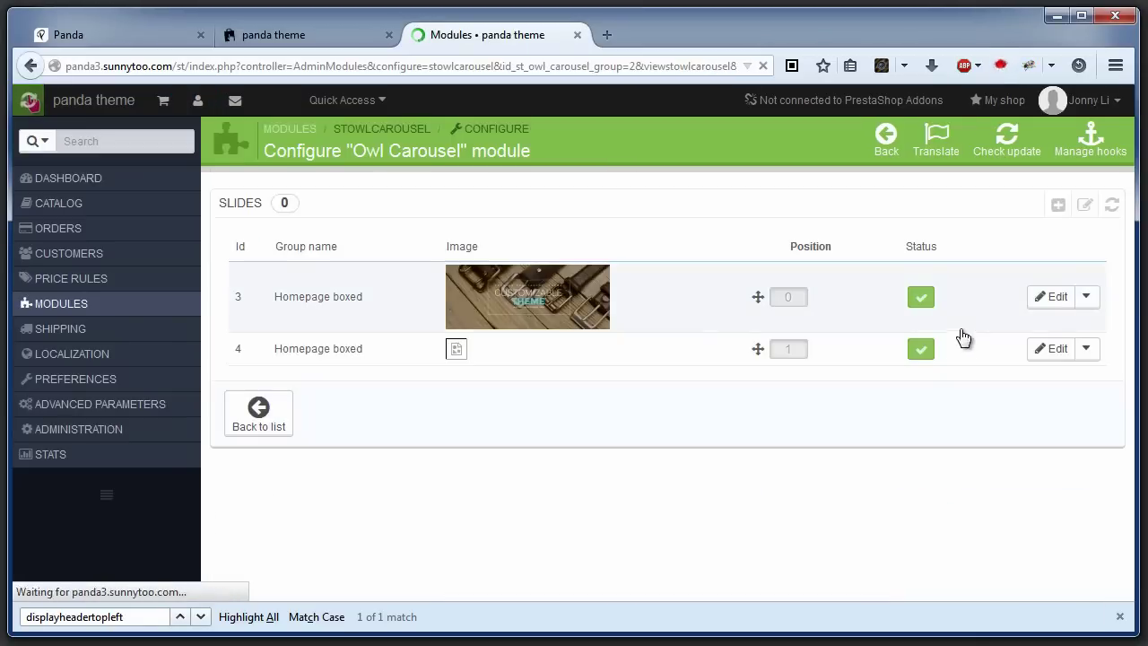
Reload the storefront and compare the placement of its new homepage slideshow with the demo site
left_click(298, 36)
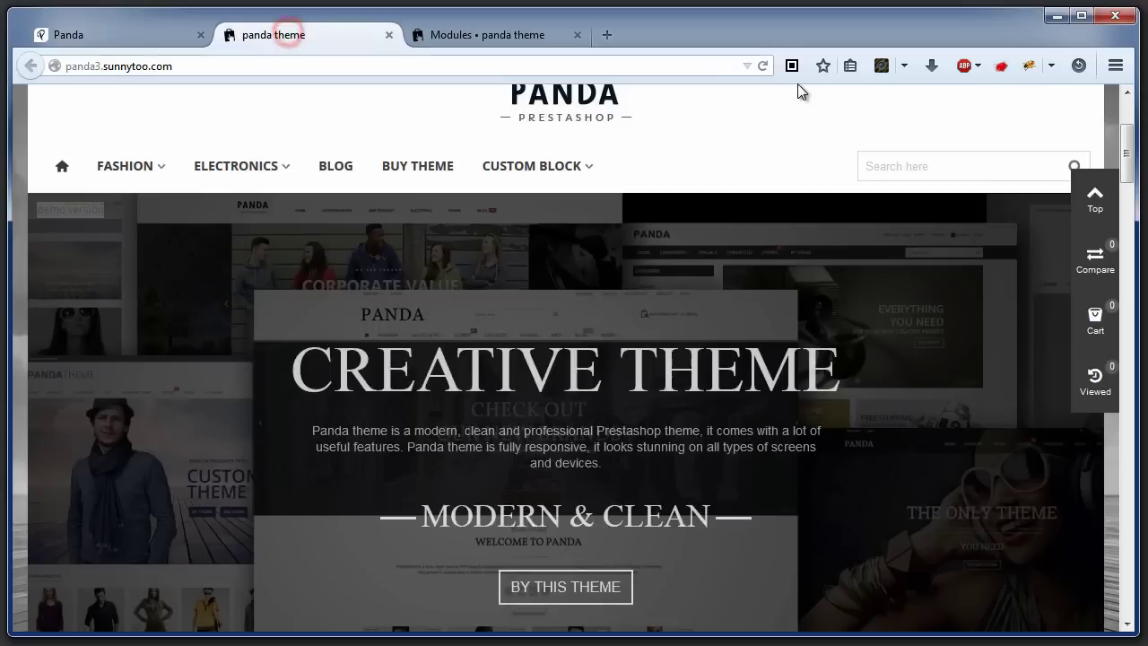
left_click(762, 66)
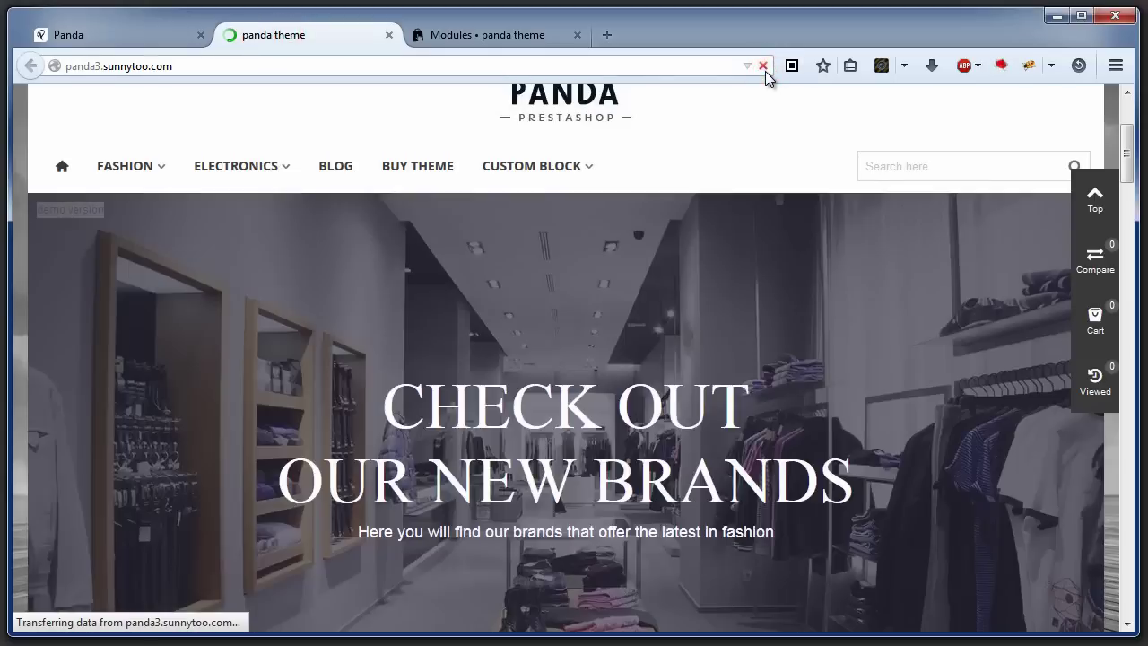
scroll(776, 224, "down", 10)
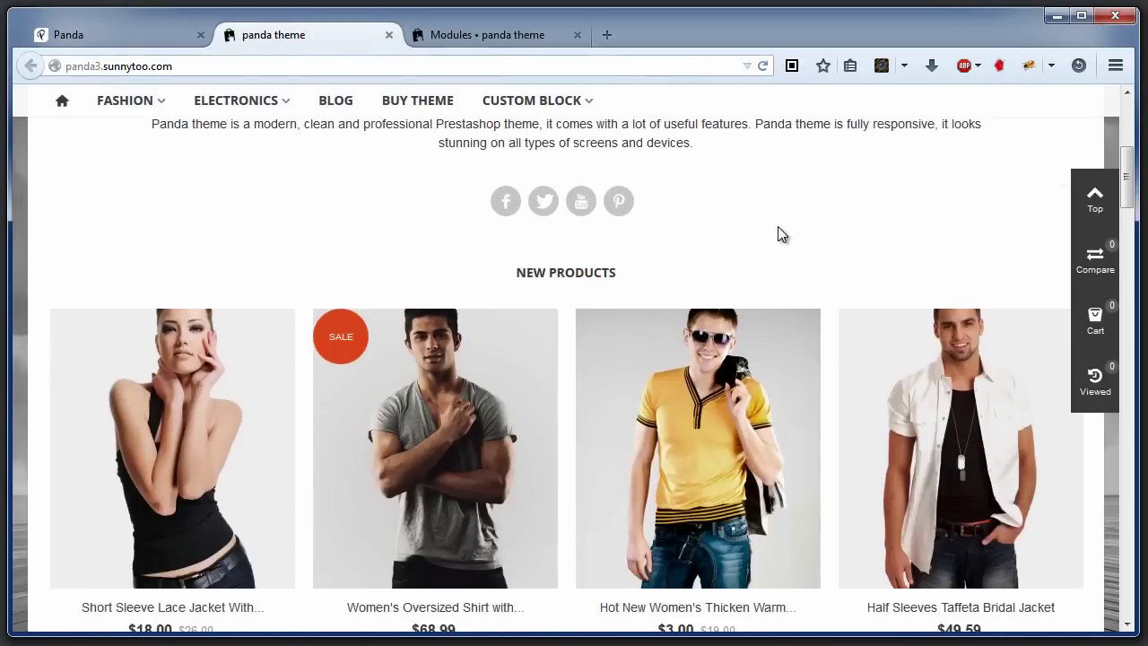
scroll(776, 226, "down", 8)
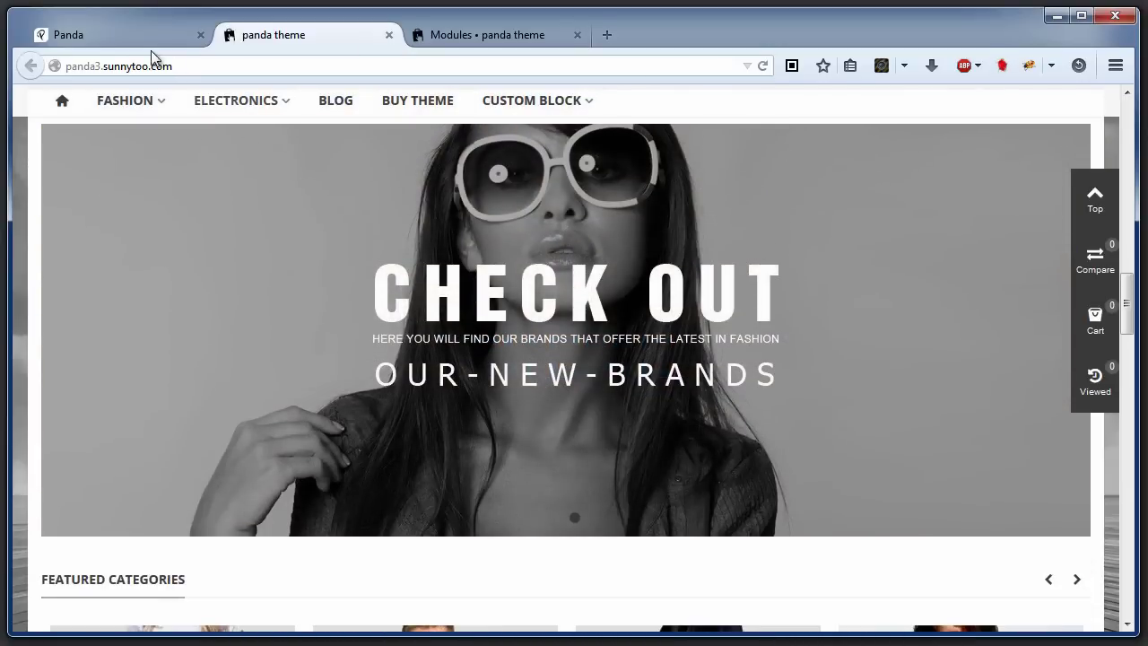
left_click(128, 36)
left_click(313, 35)
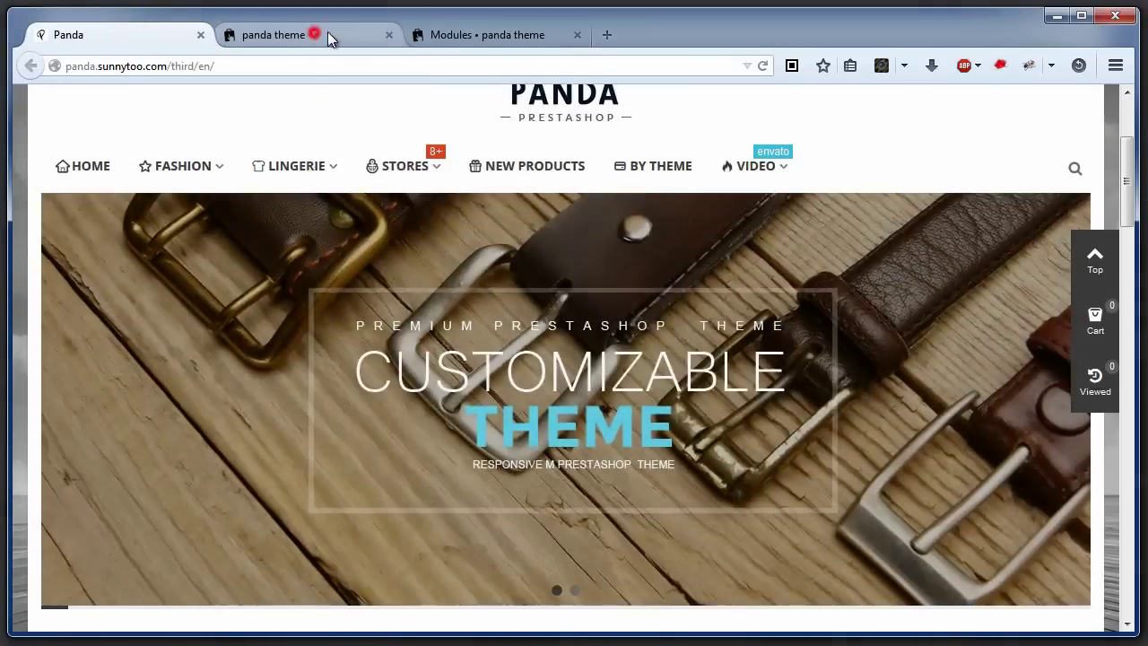
In the module positions, find the displayFullWidthTop hook and move Owl Carousel directly below IosSlider
left_click(451, 34)
mouse_move(159, 305)
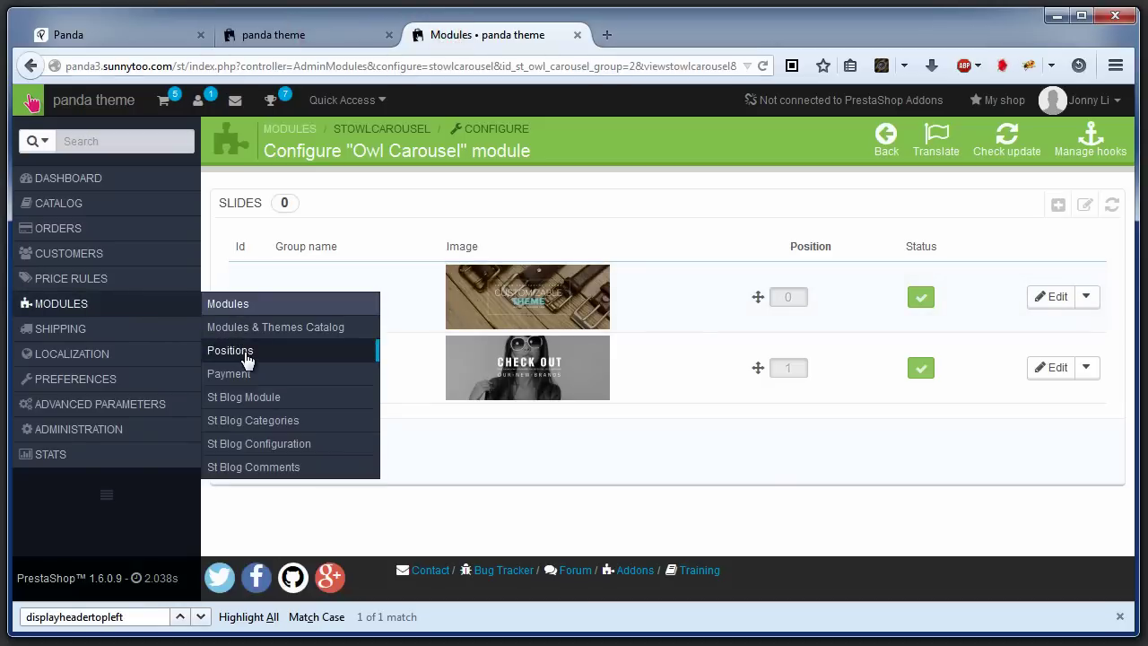
left_click(247, 353)
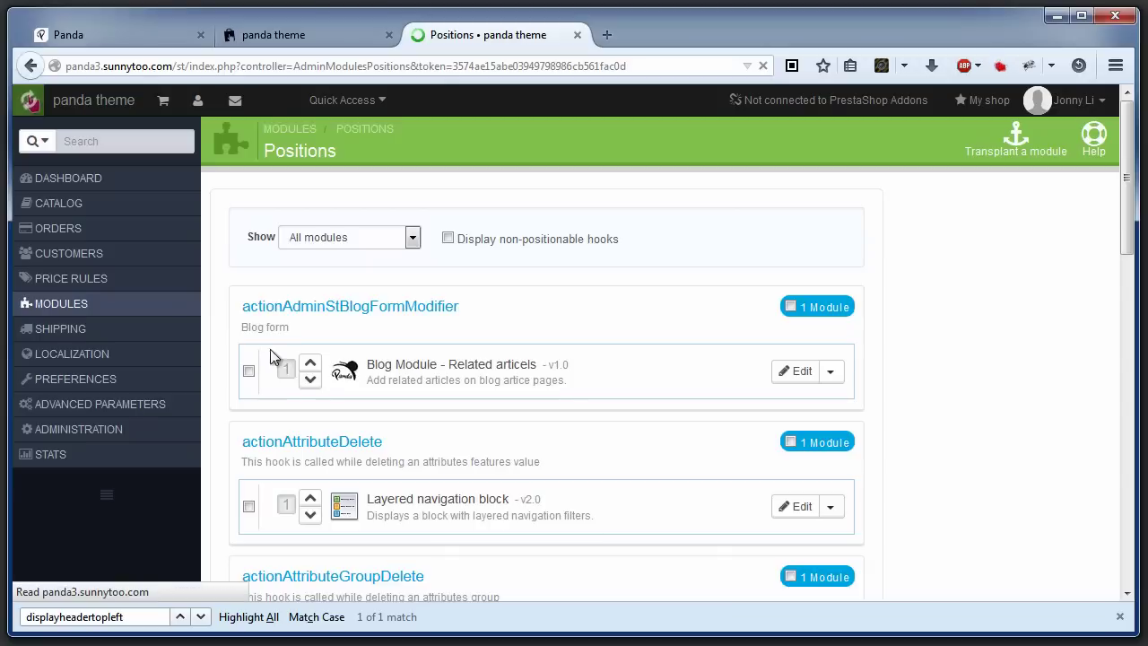
key("ctrl+f")
type("displayfullwid")
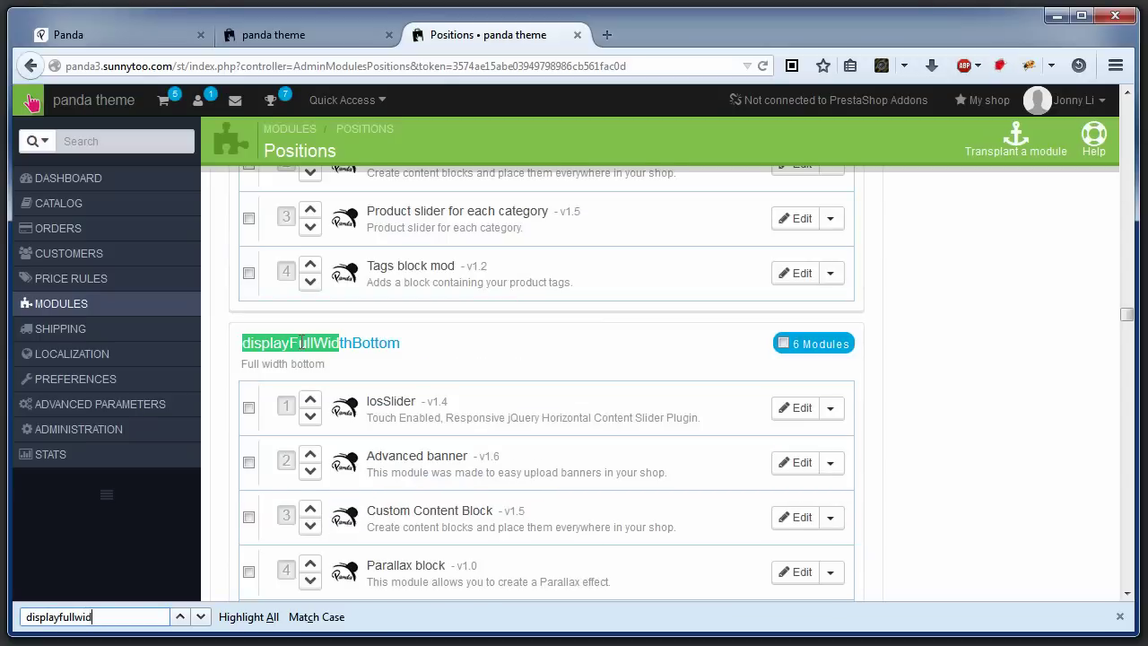
type("thtop")
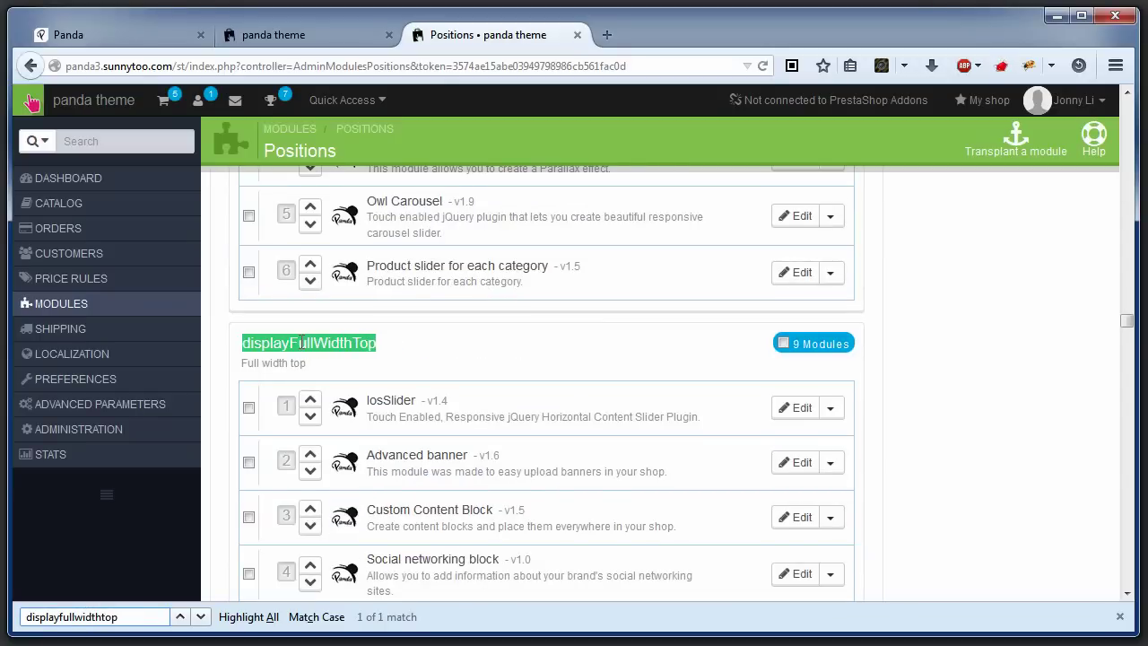
scroll(439, 379, "down", 4)
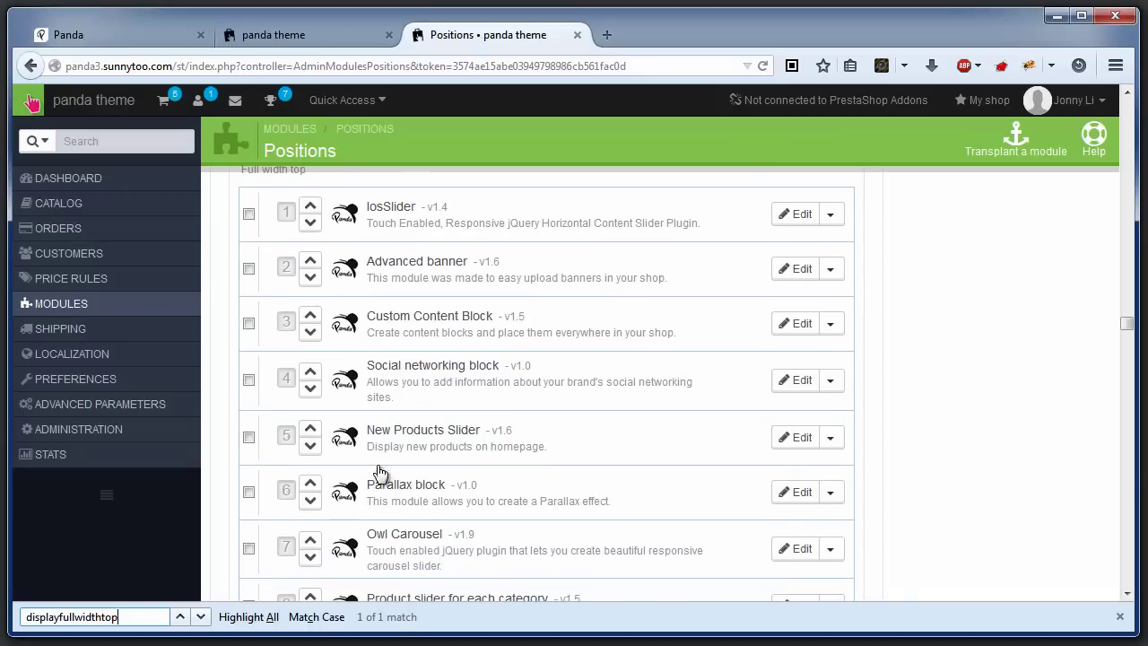
left_click_drag(301, 545, 280, 247)
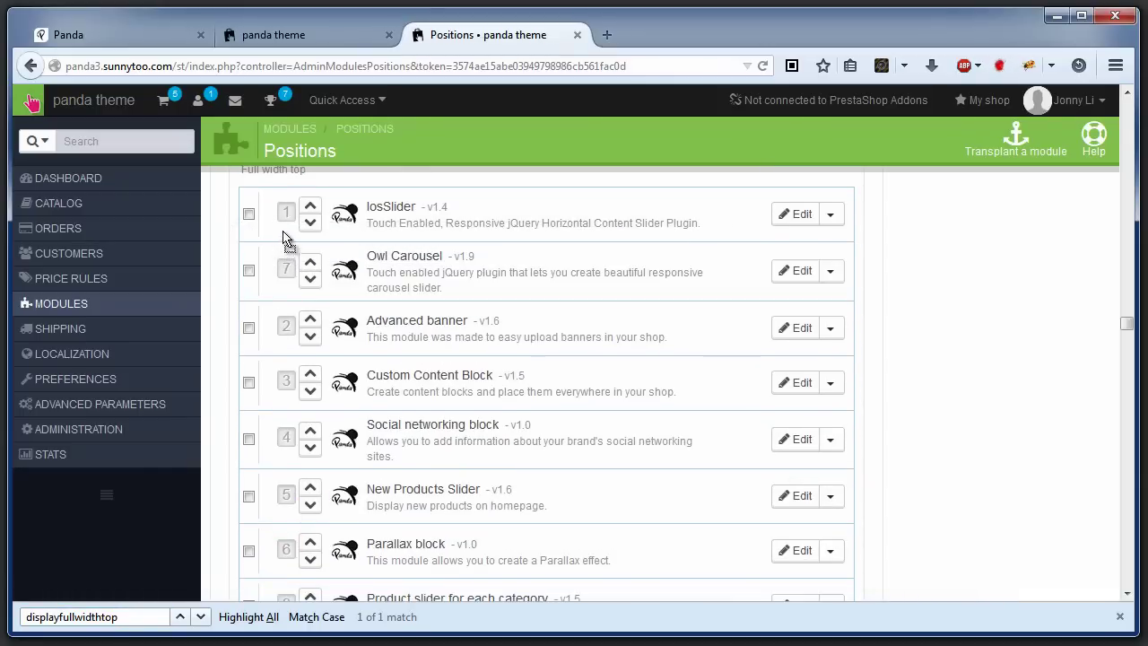
Reload the storefront and compare its boxed slideshow and the welcome text block beneath it with the demo site
left_click(242, 38)
left_click(760, 66)
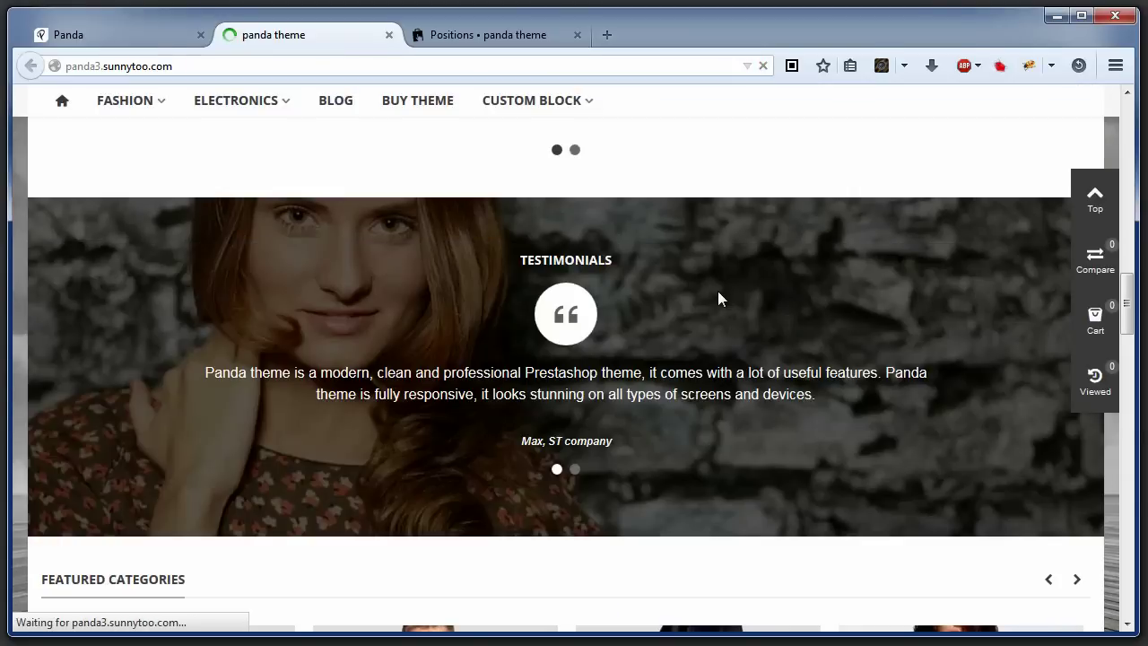
scroll(717, 290, "up", 7)
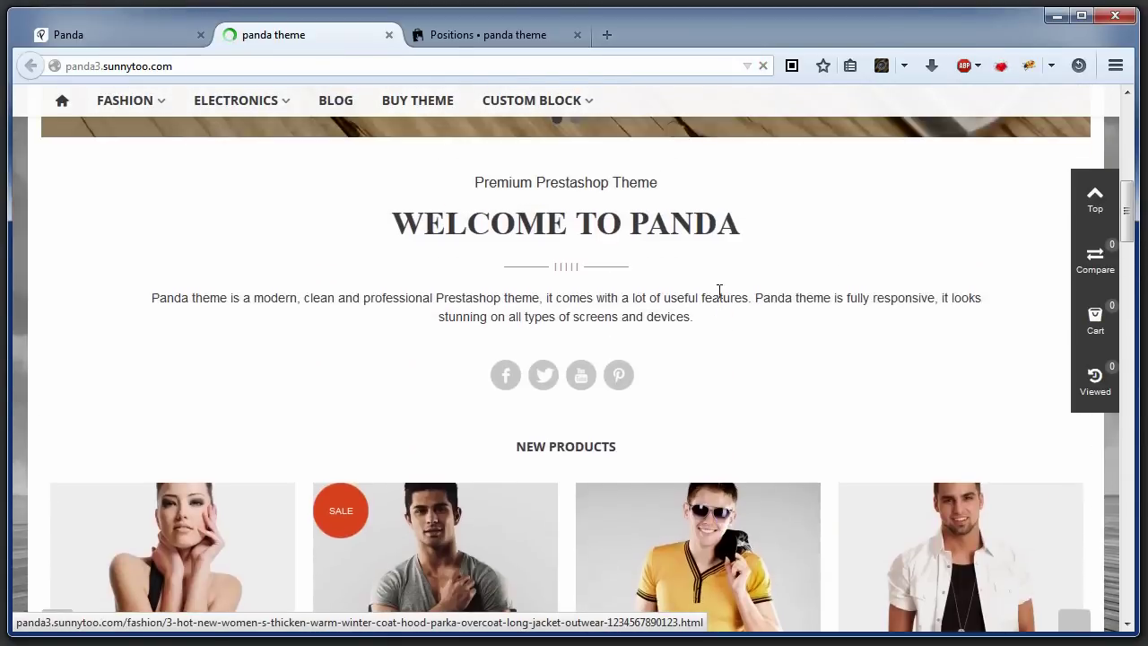
scroll(717, 290, "up", 6)
scroll(717, 291, "down", 4)
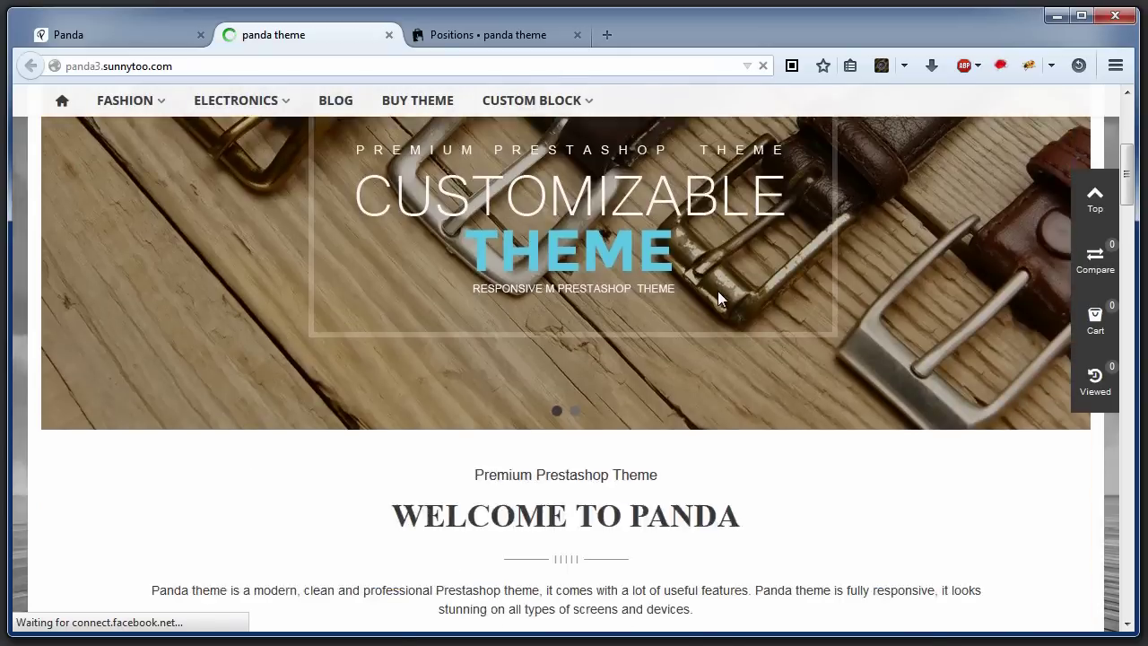
scroll(718, 291, "down", 2)
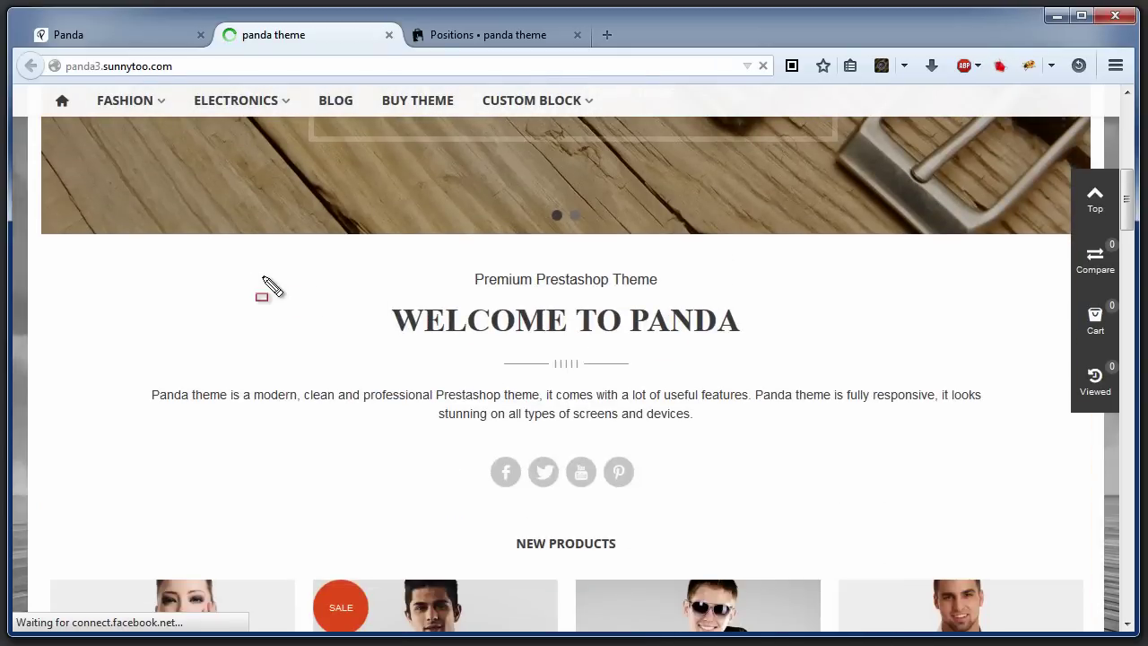
mouse_move(98, 251)
left_mouse_down()
mouse_move(538, 360)
mouse_move(1032, 435)
left_mouse_up()
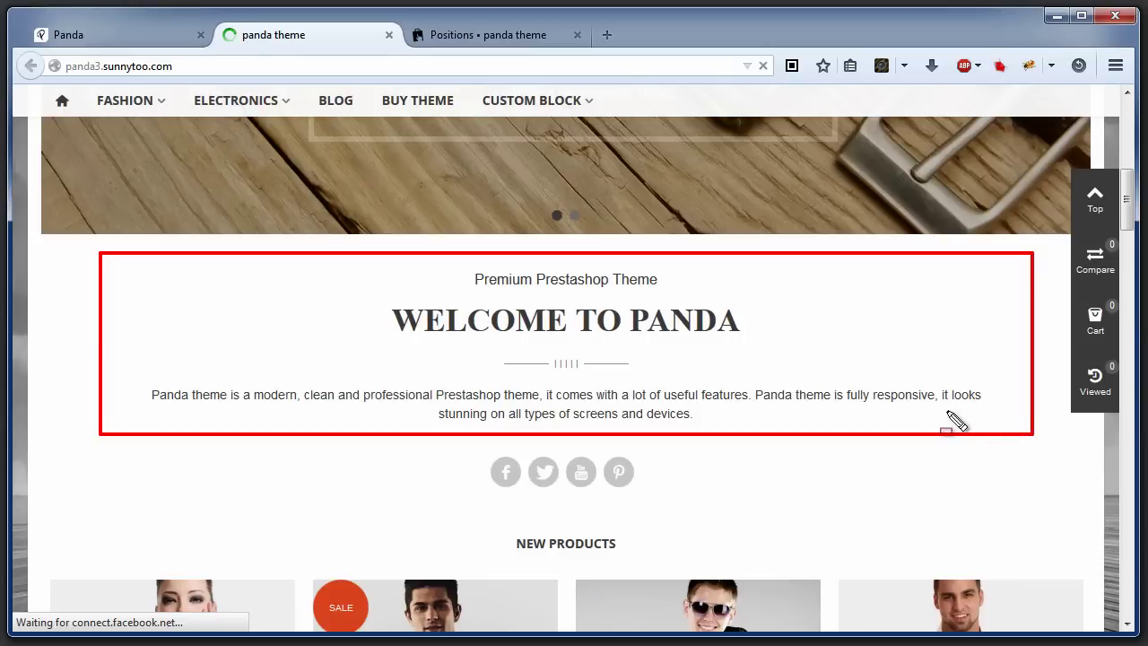
left_click(128, 39)
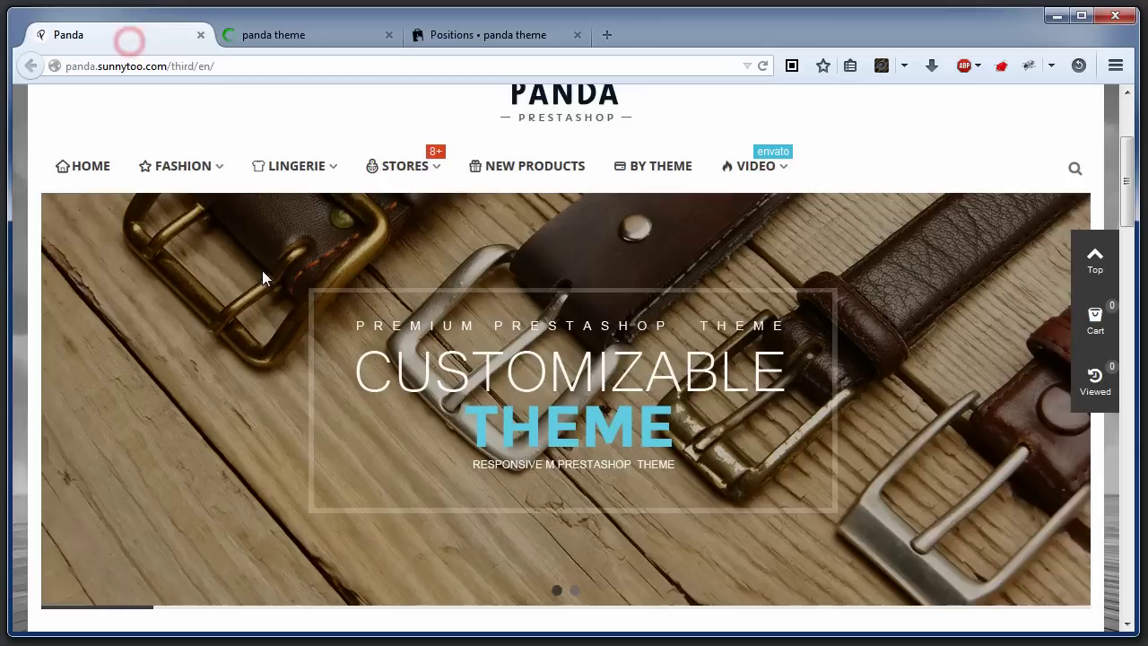
Search the module list for "custom content", open the Custom Content Block configuration and disable the existing Full width top welcome block
scroll(294, 270, "down", 4)
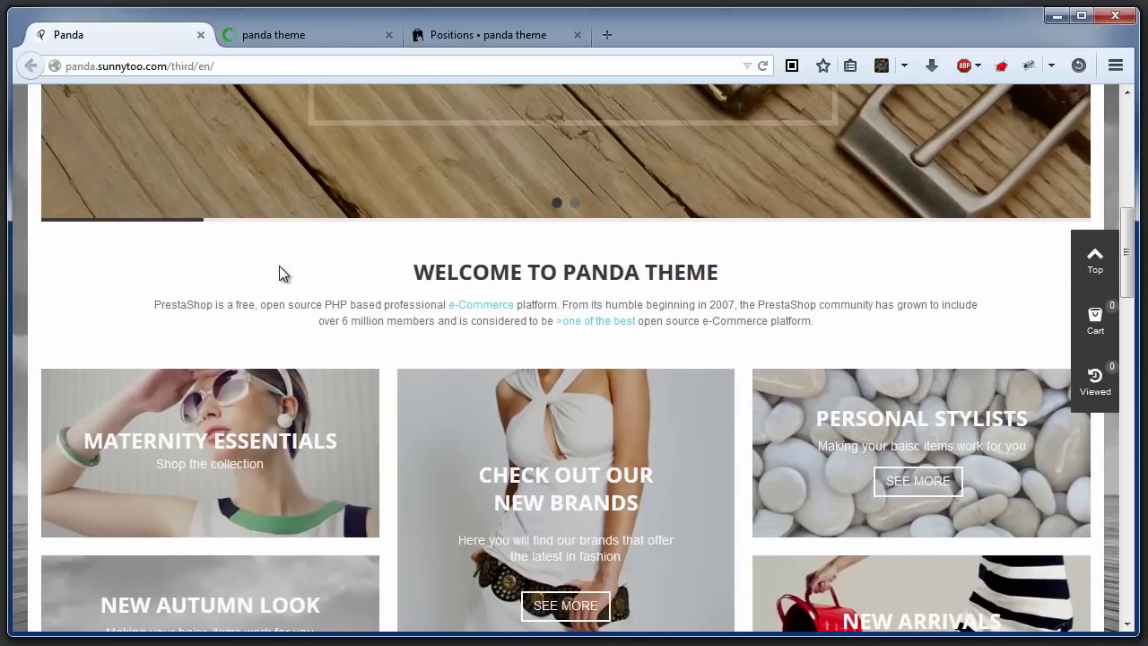
mouse_move(161, 247)
left_mouse_down()
mouse_move(243, 287)
mouse_move(894, 358)
mouse_move(1005, 355)
left_mouse_up()
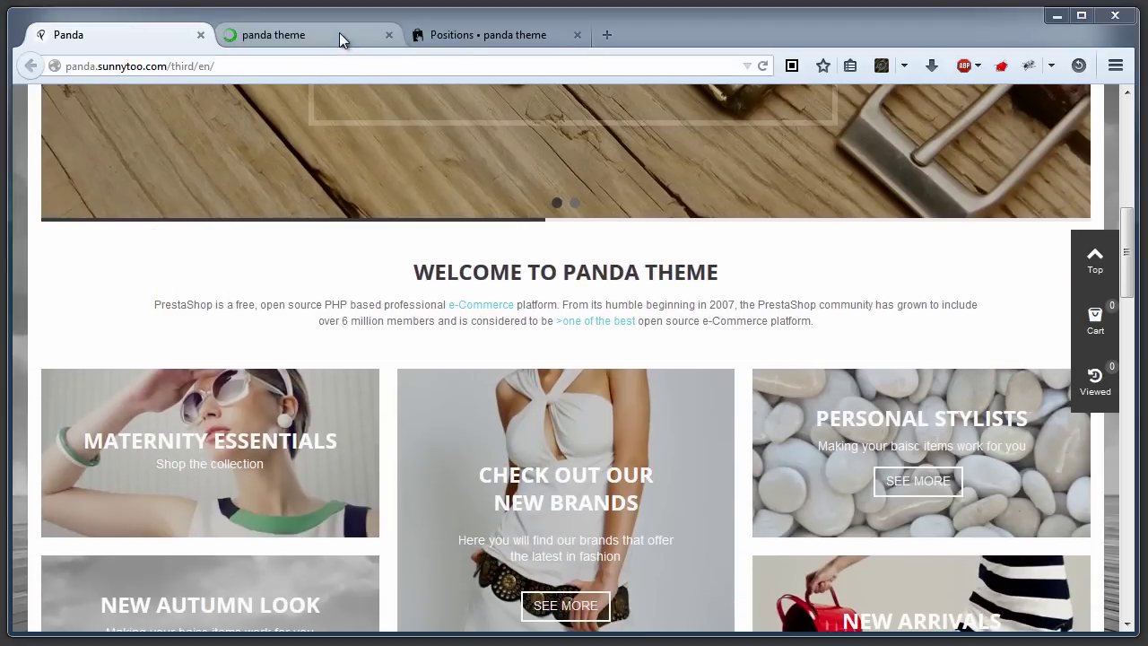
left_click(462, 38)
mouse_move(134, 307)
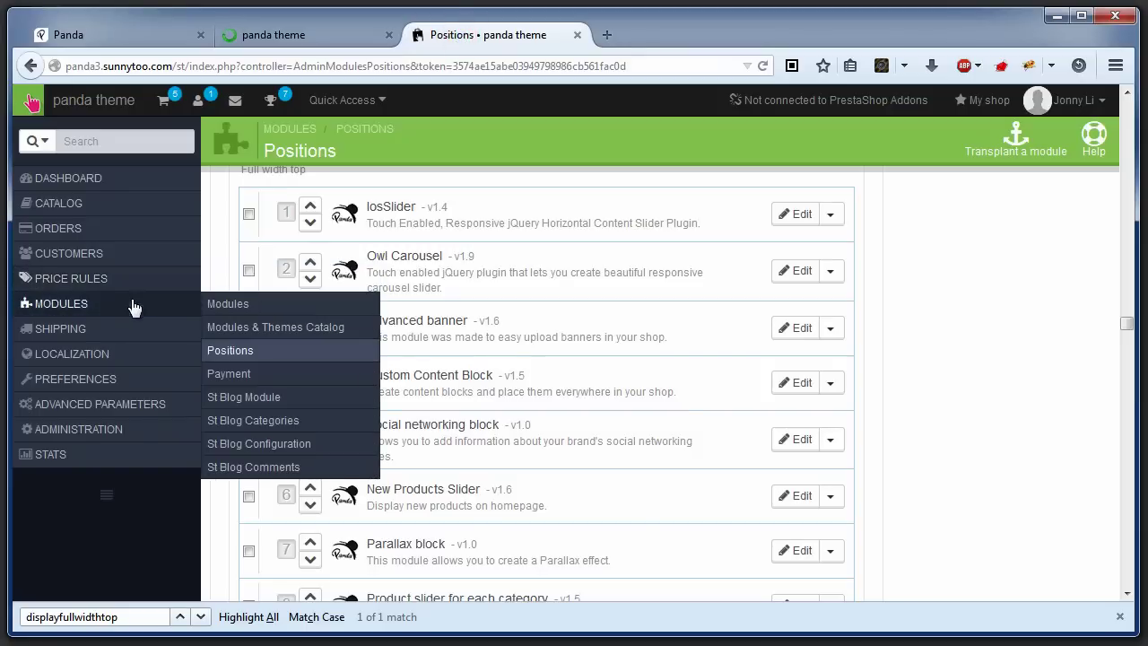
left_click(228, 305)
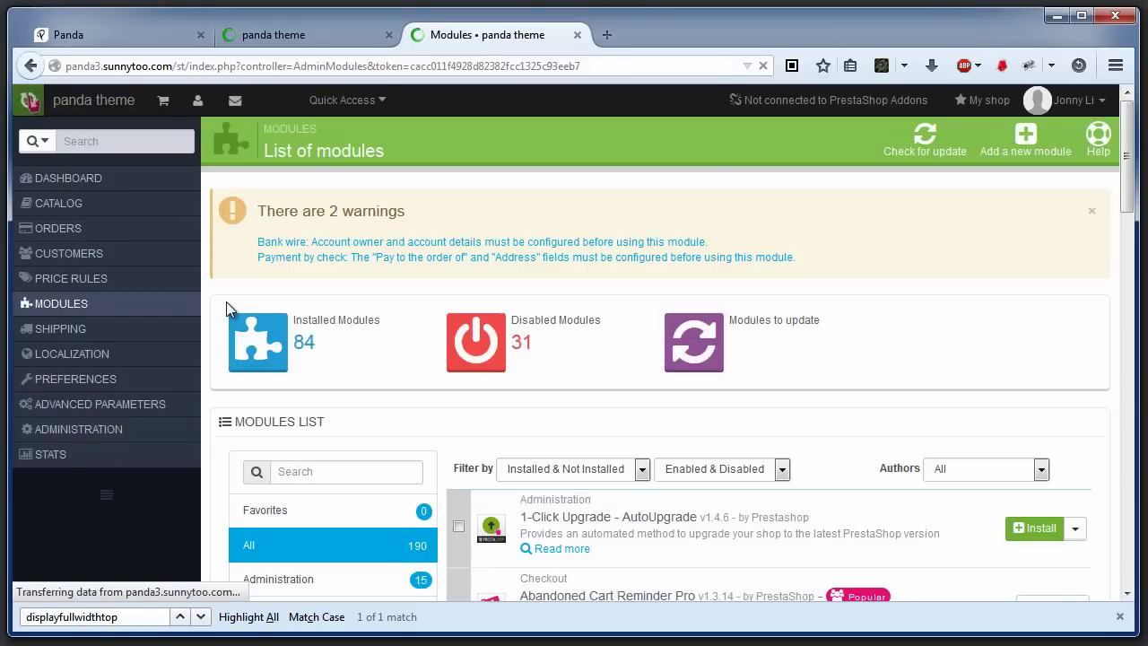
scroll(348, 439, "down", 2)
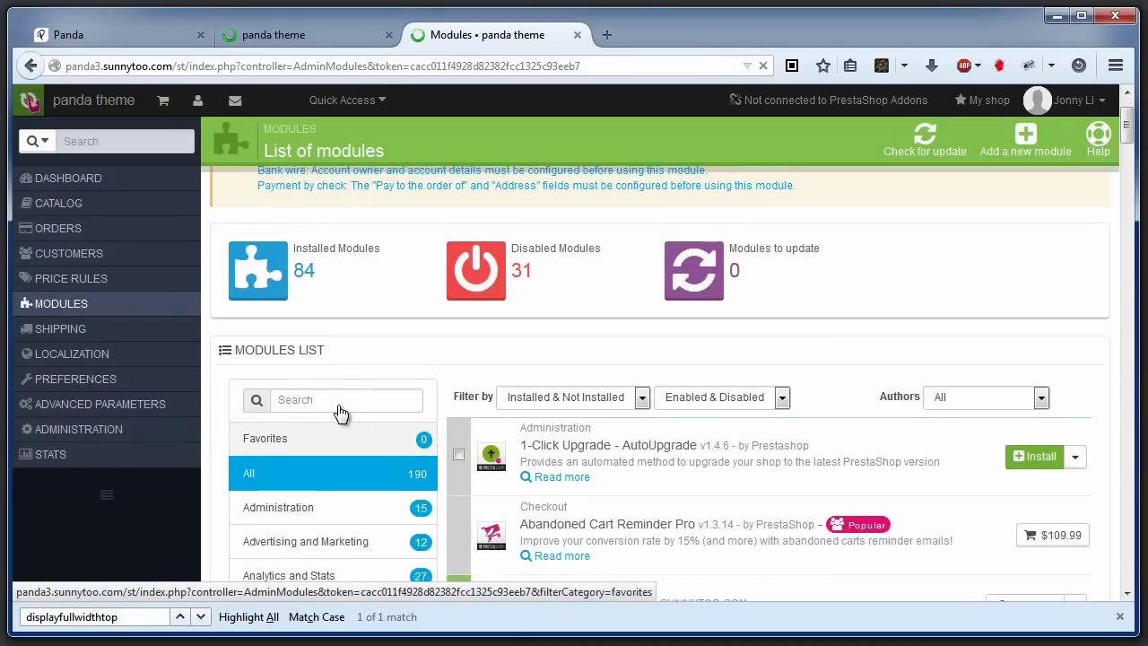
left_click(327, 375)
type("custom con")
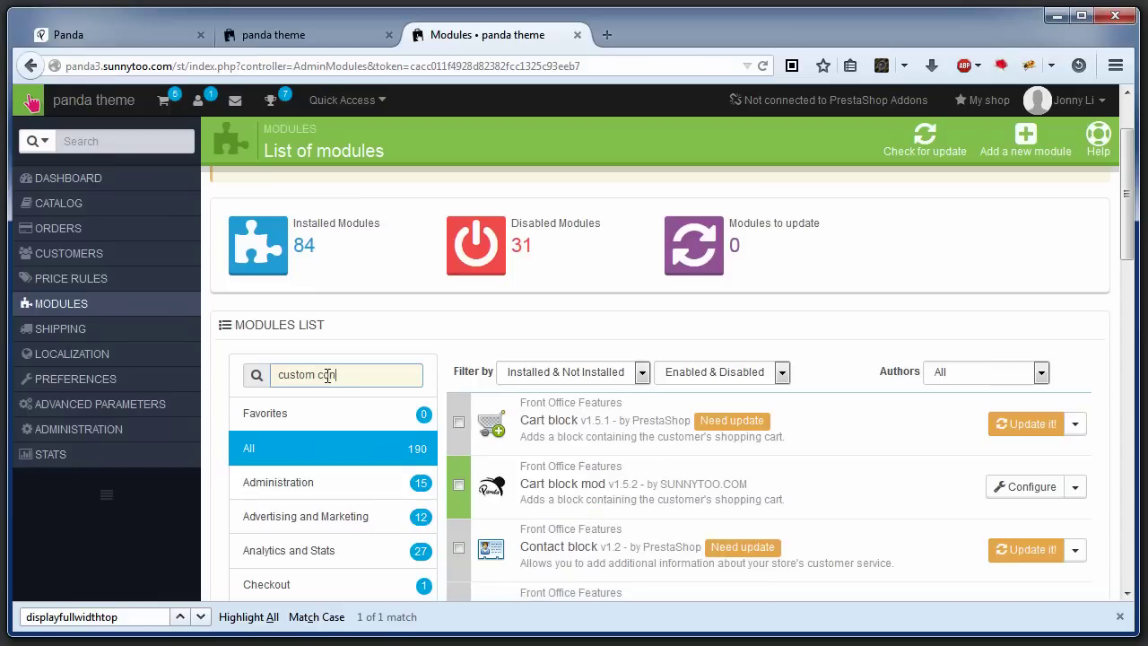
type("tent")
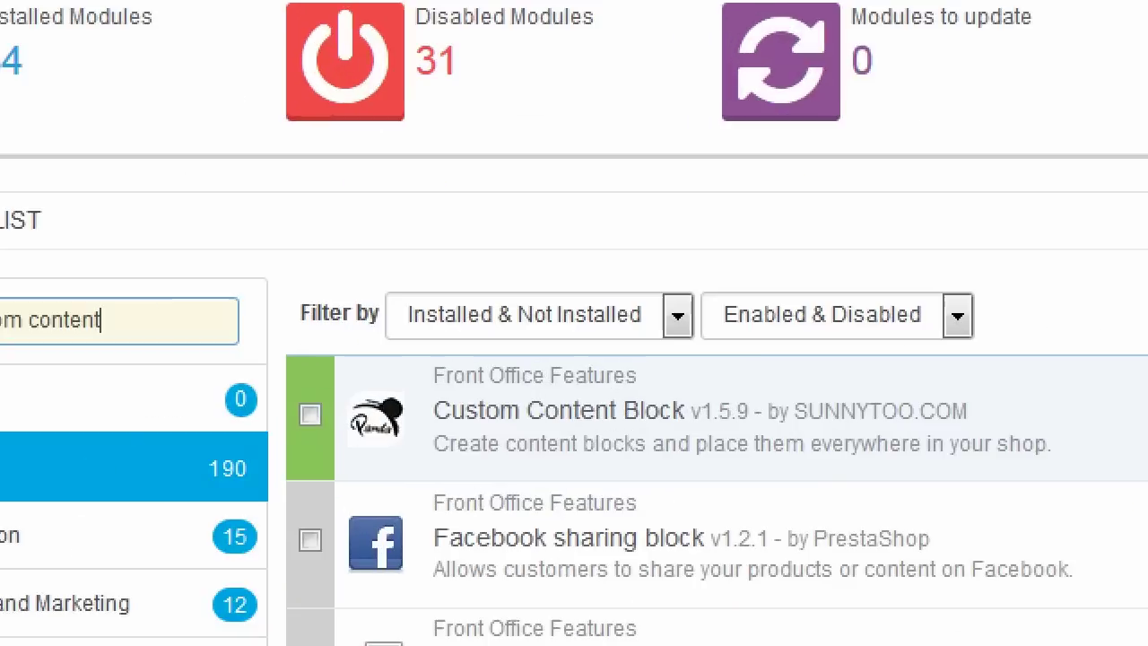
left_click_drag(518, 434, 736, 438)
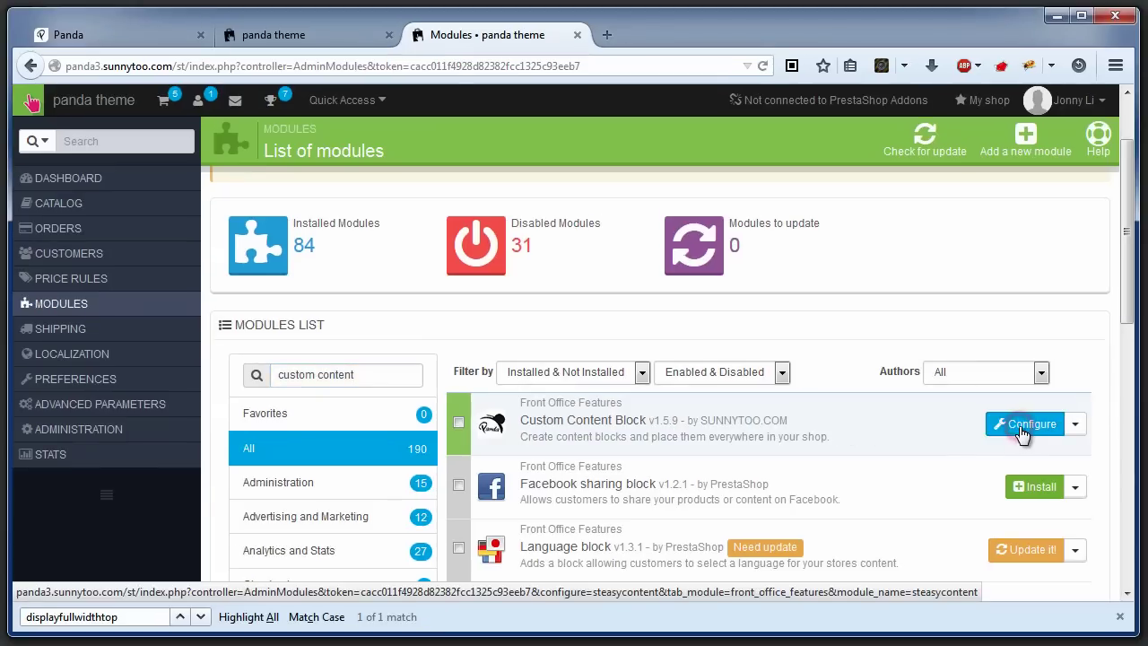
left_click(1022, 431)
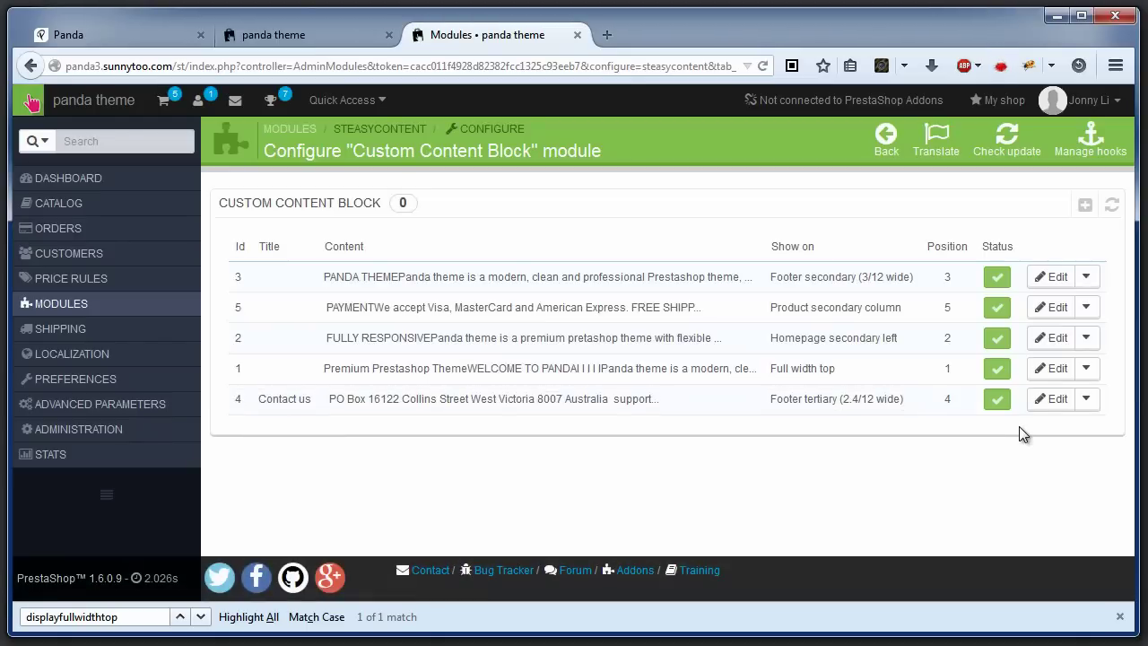
left_click(993, 381)
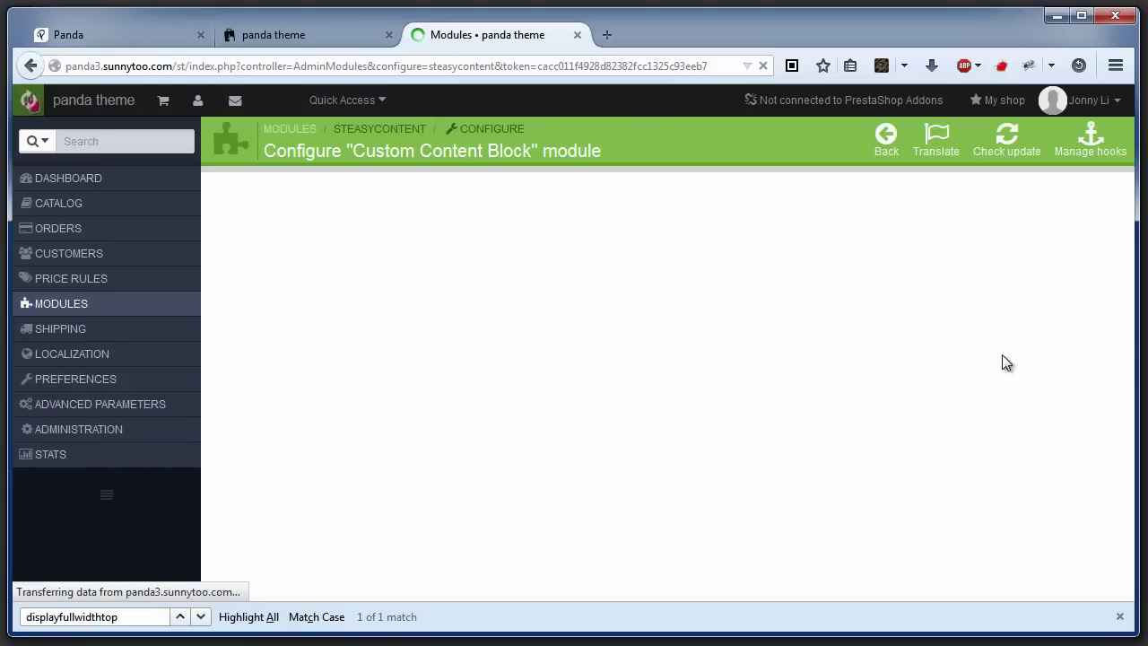
Add a custom content block shown on Full width top, fill it with the demo3-1.html template and save it
left_click(1081, 214)
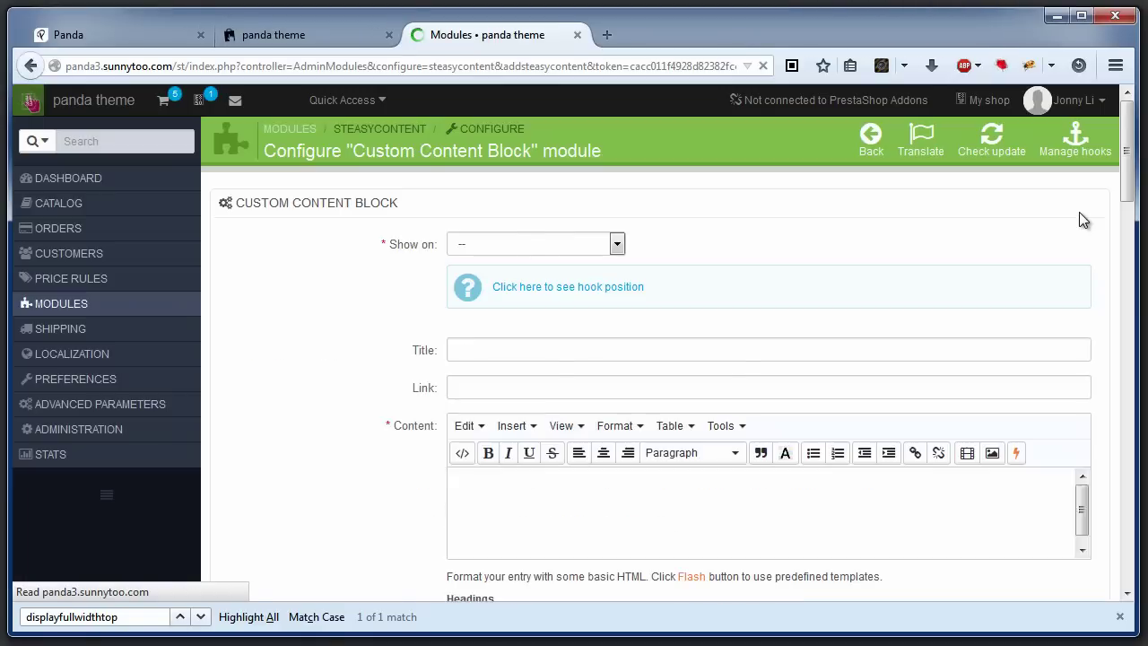
left_click(522, 244)
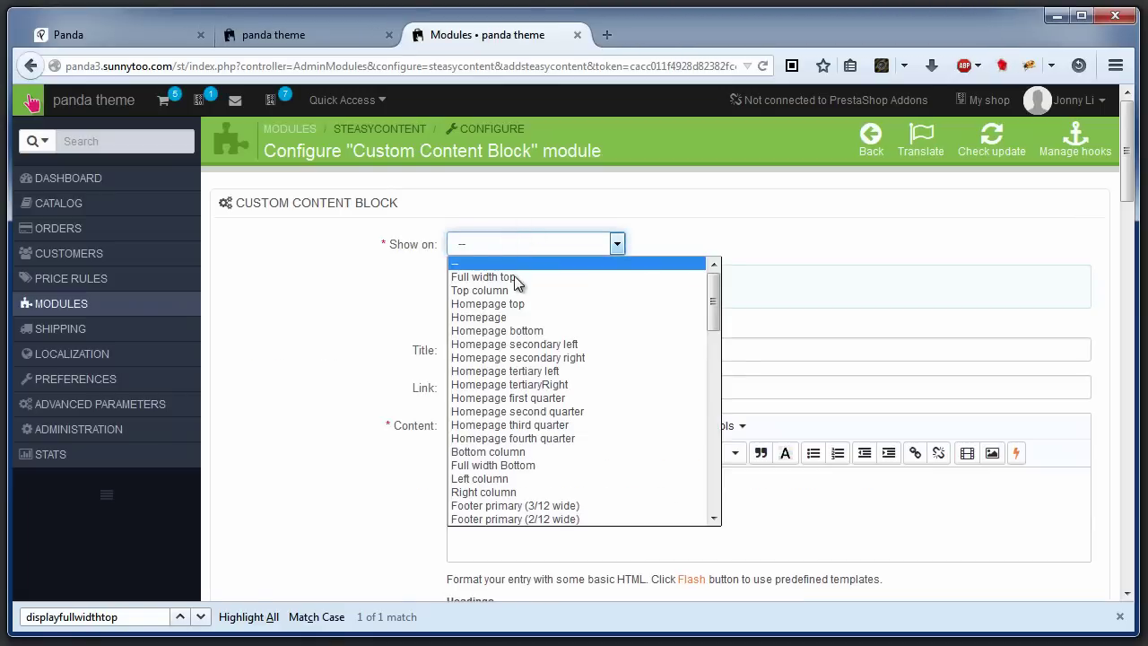
left_click(519, 278)
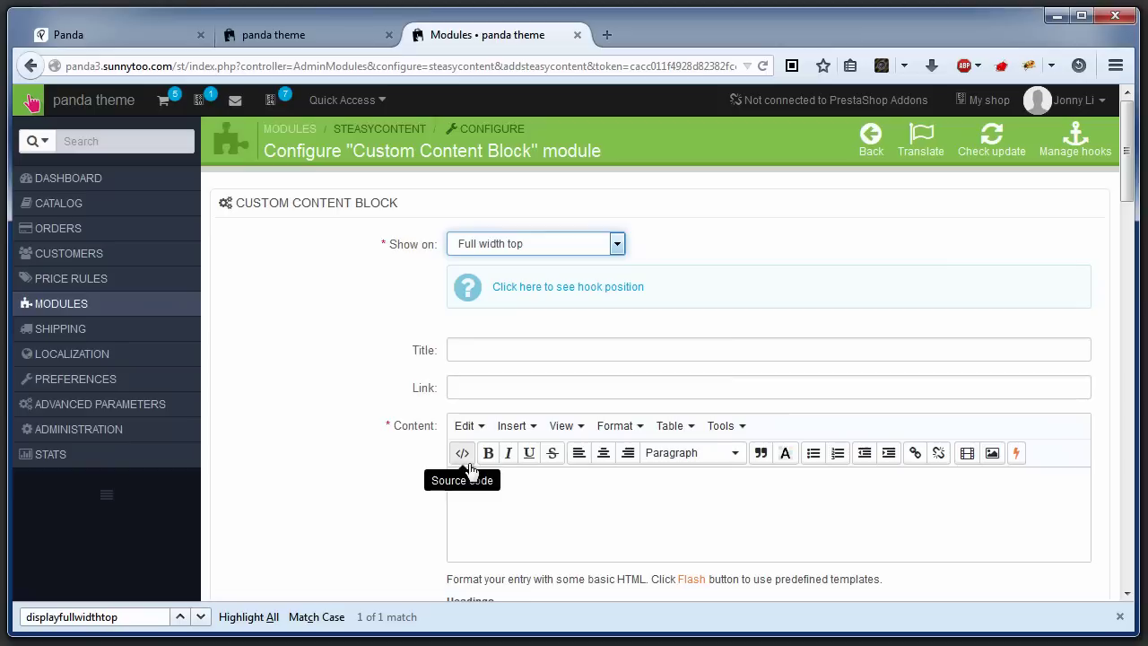
left_click(1016, 453)
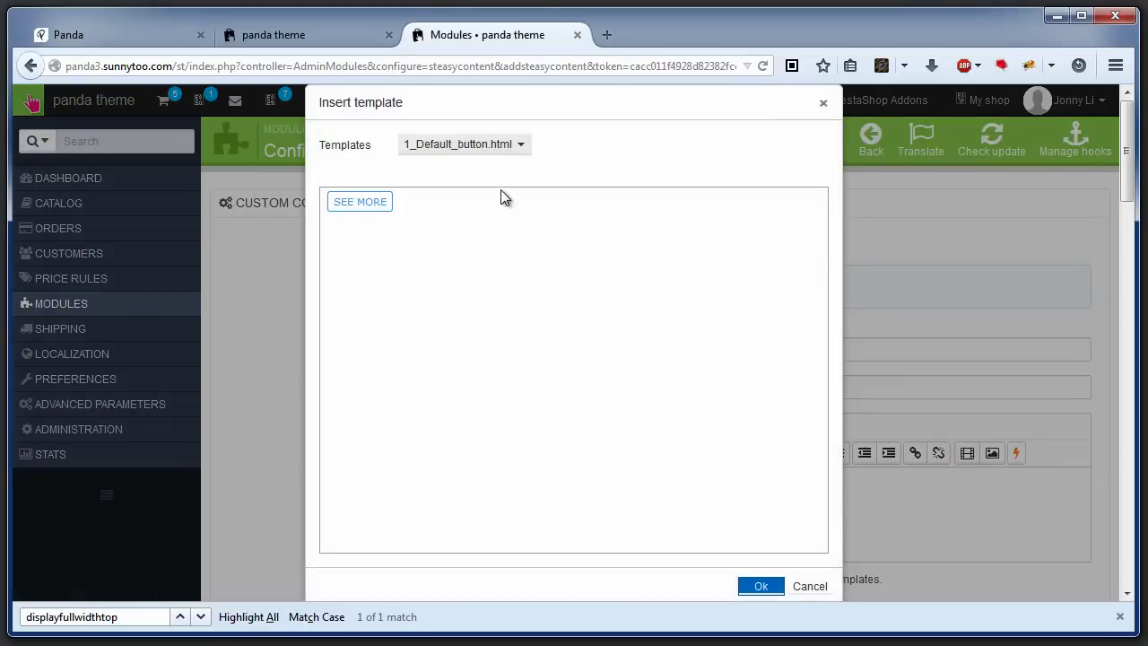
left_click(520, 145)
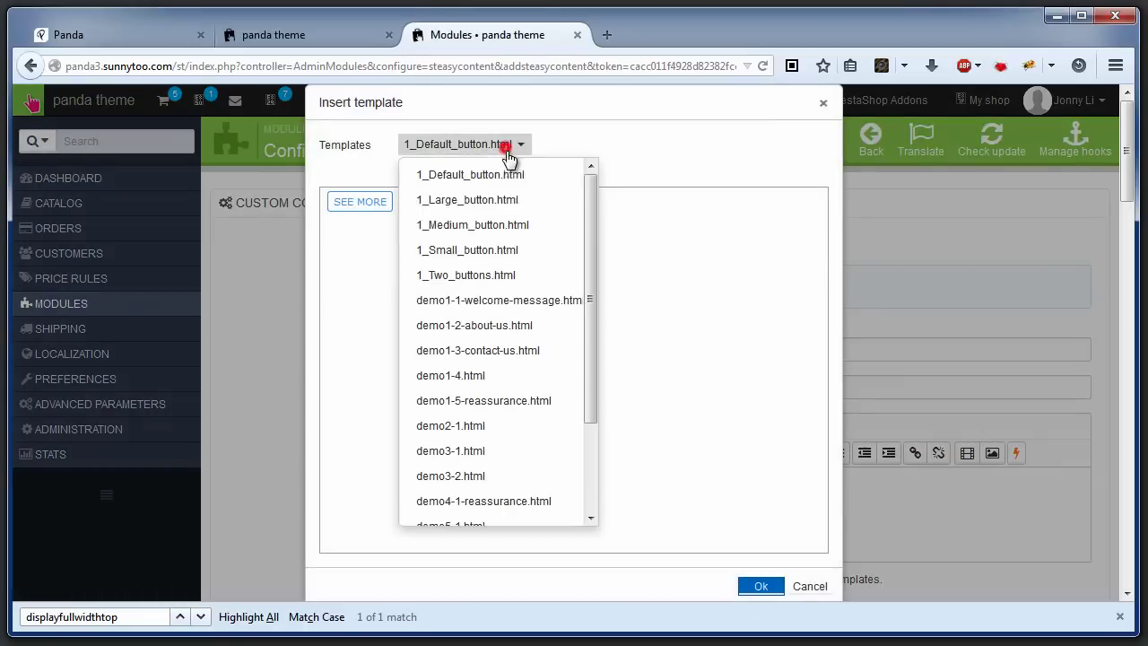
left_click(507, 444)
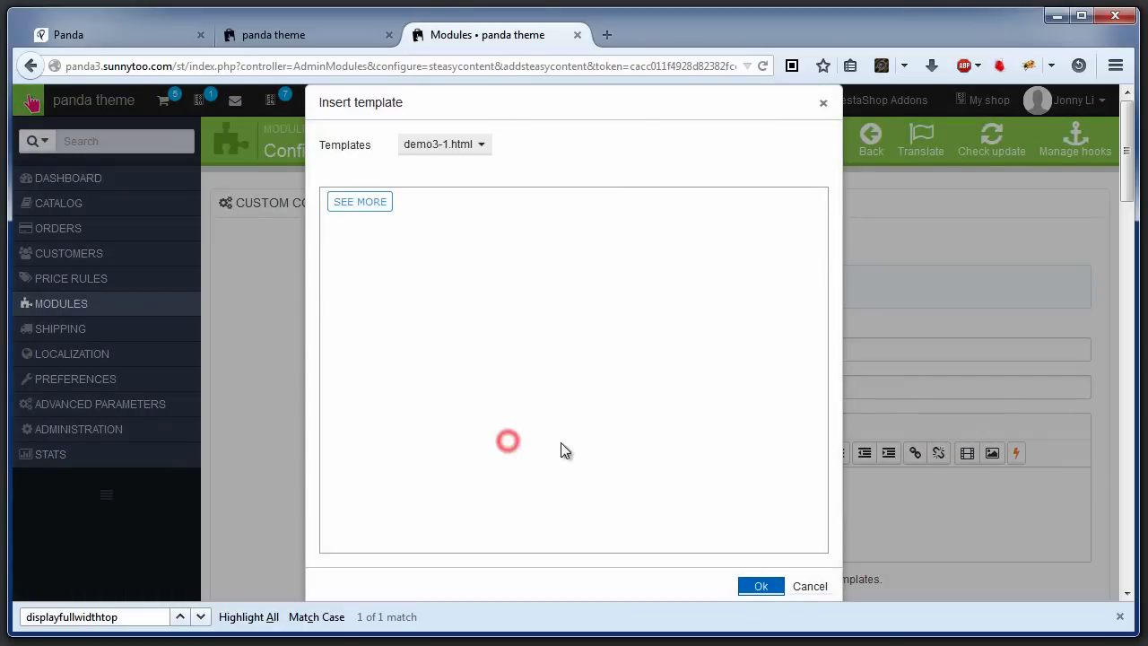
left_click(758, 586)
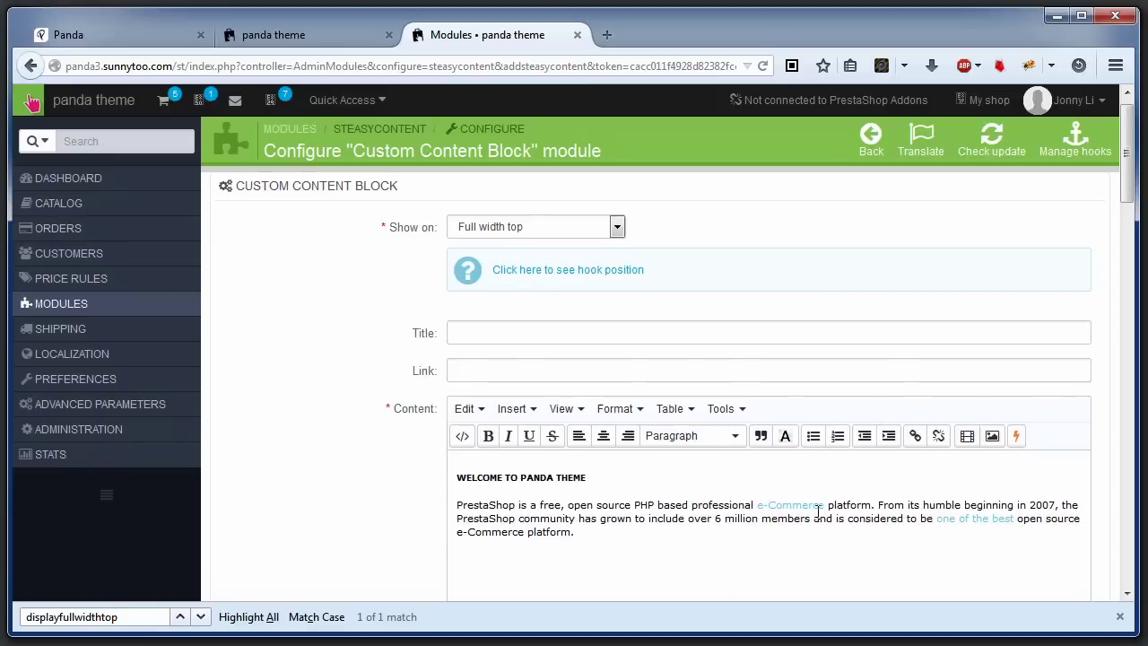
scroll(905, 507, "down", 6)
scroll(1058, 530, "down", 5)
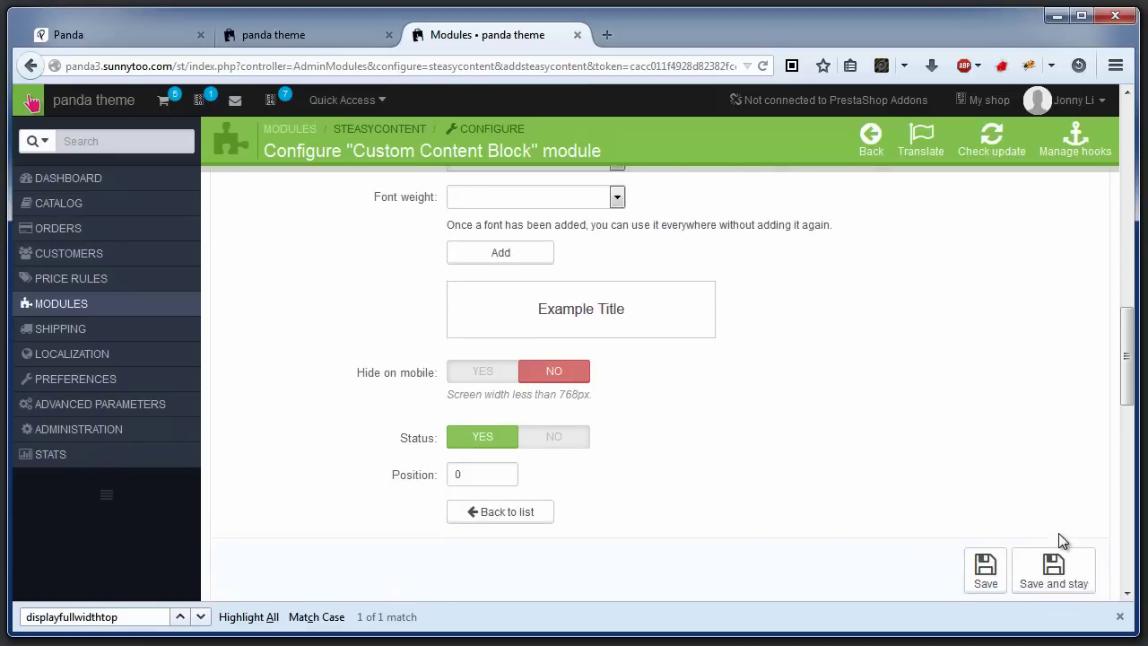
left_click(986, 562)
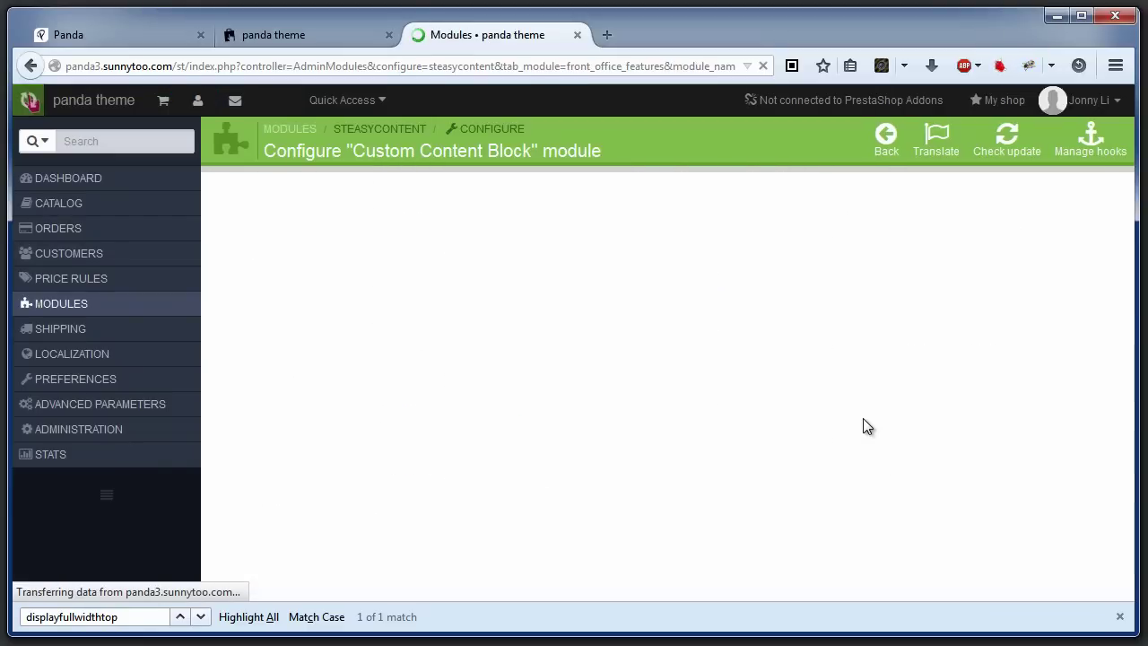
Reload the storefront and compare the sections beneath its welcome text with those on the demo site
left_click(290, 36)
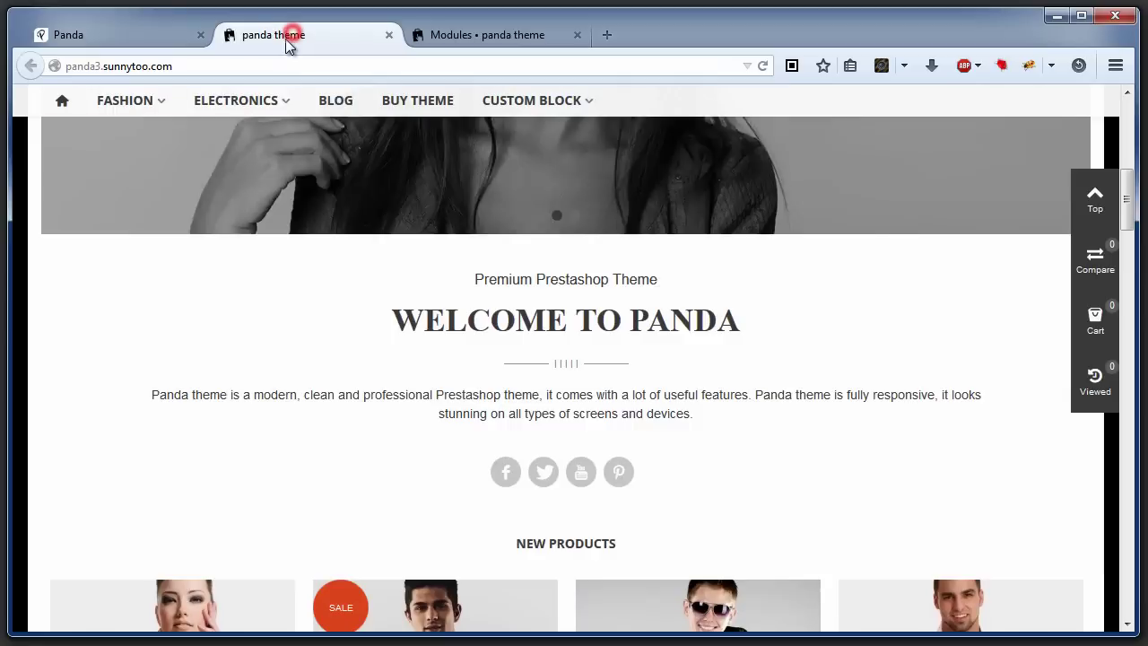
left_click(763, 66)
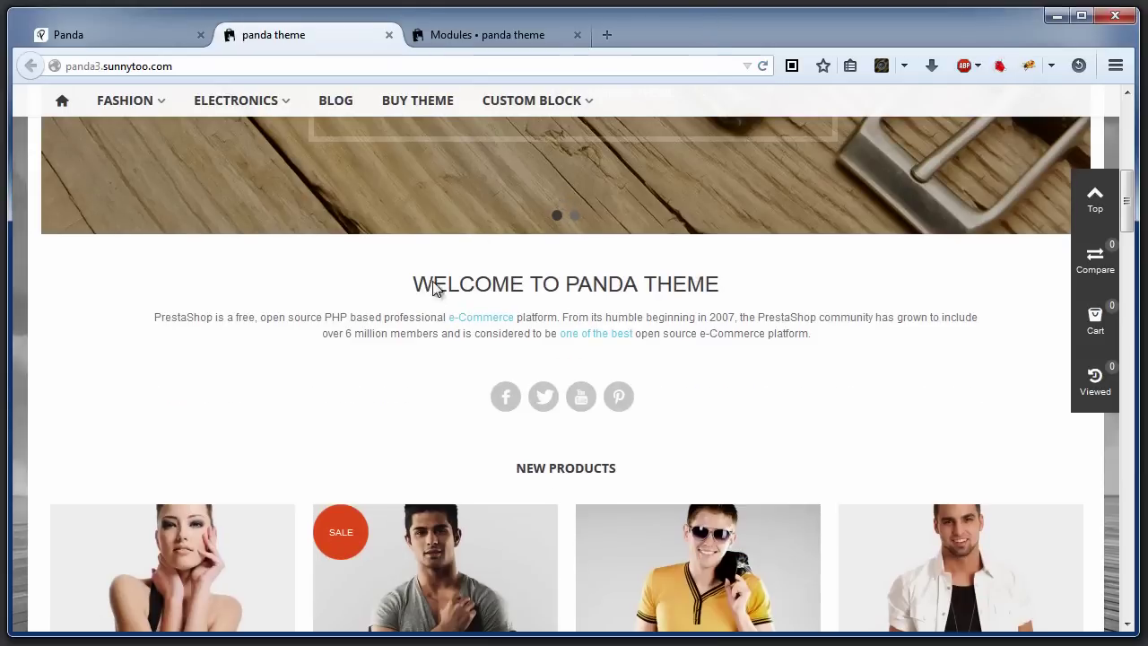
scroll(433, 287, "down", 4)
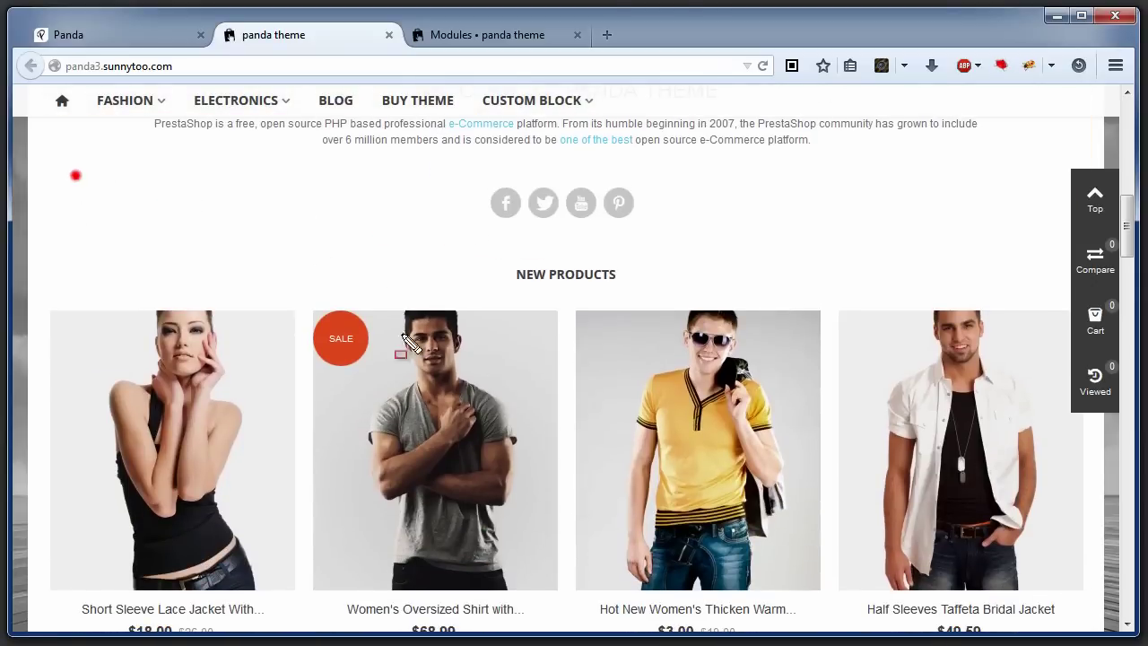
mouse_move(825, 487)
left_mouse_down()
mouse_move(956, 530)
mouse_move(1071, 620)
left_mouse_up()
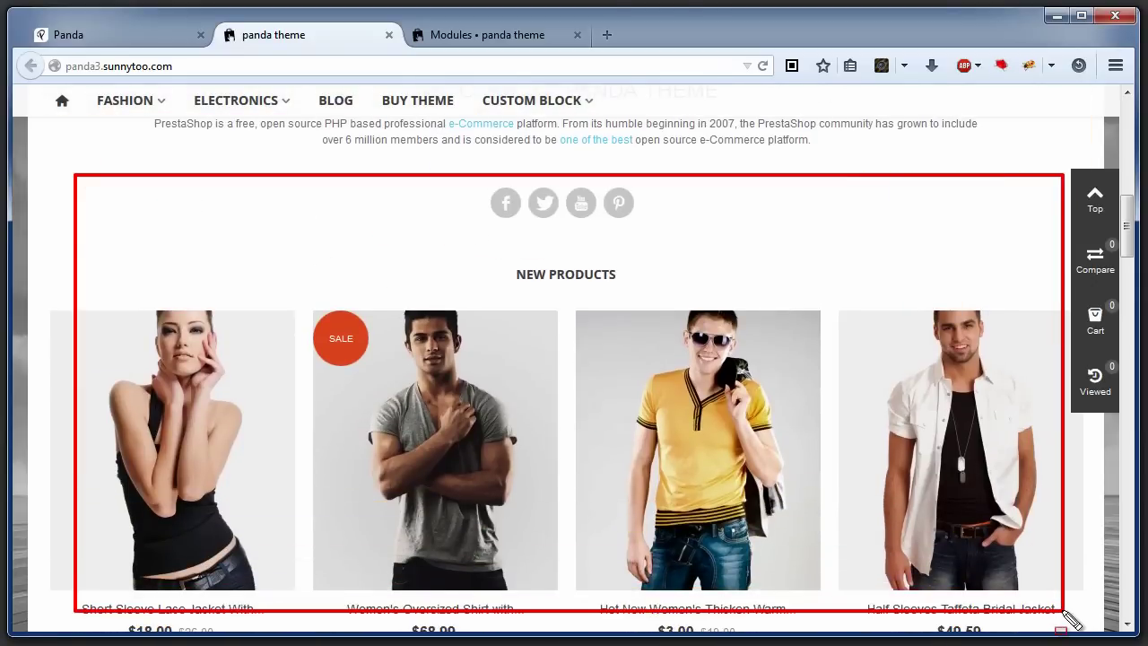
left_click(119, 44)
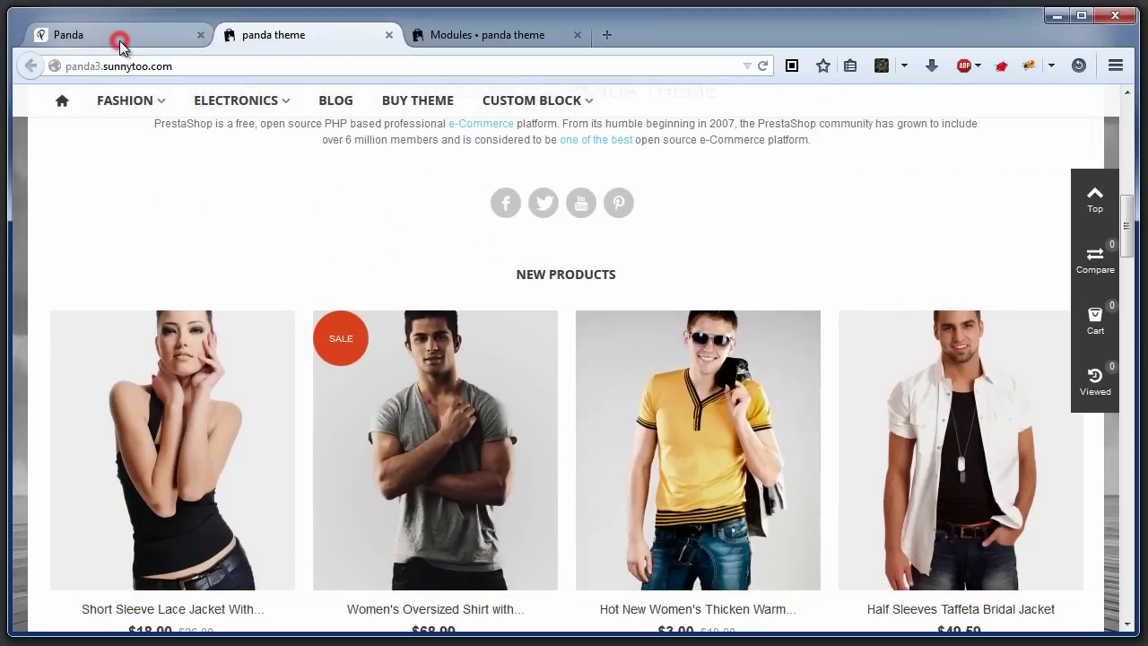
scroll(259, 274, "down", 4)
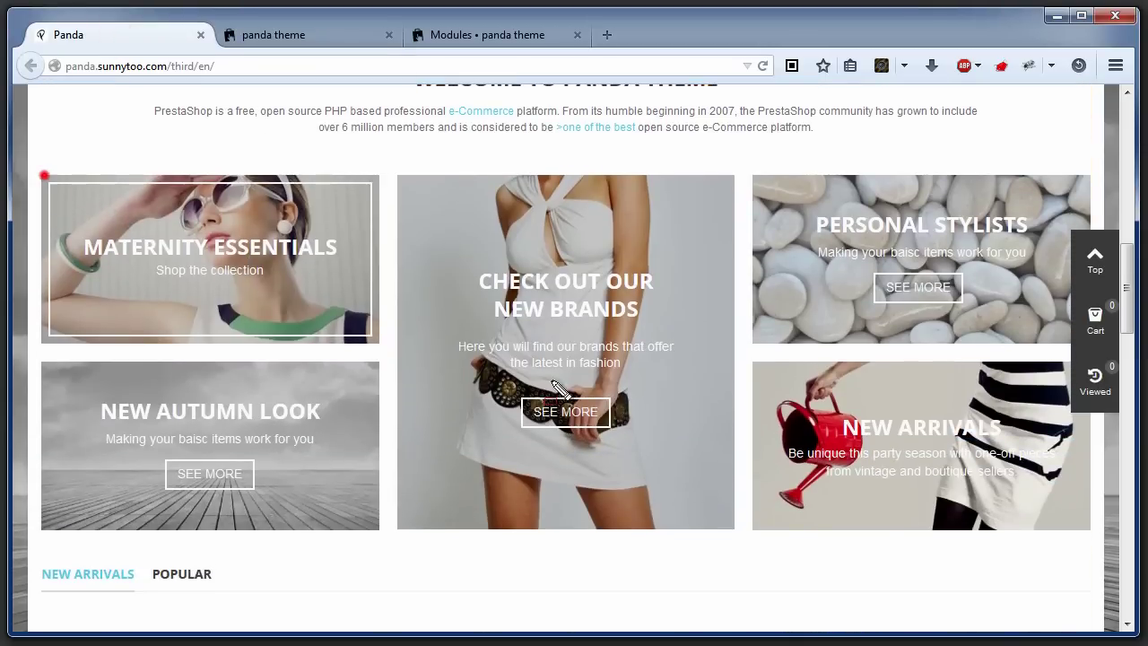
mouse_move(42, 173)
left_mouse_down()
mouse_move(1070, 552)
mouse_move(1096, 538)
left_mouse_up()
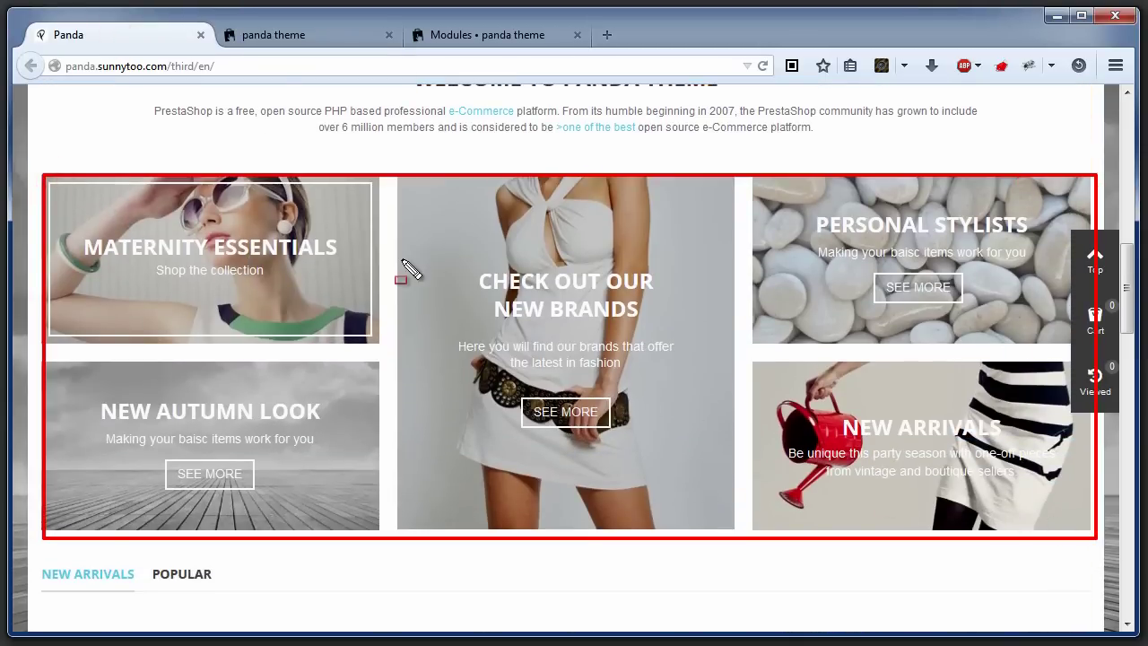
left_click(300, 39)
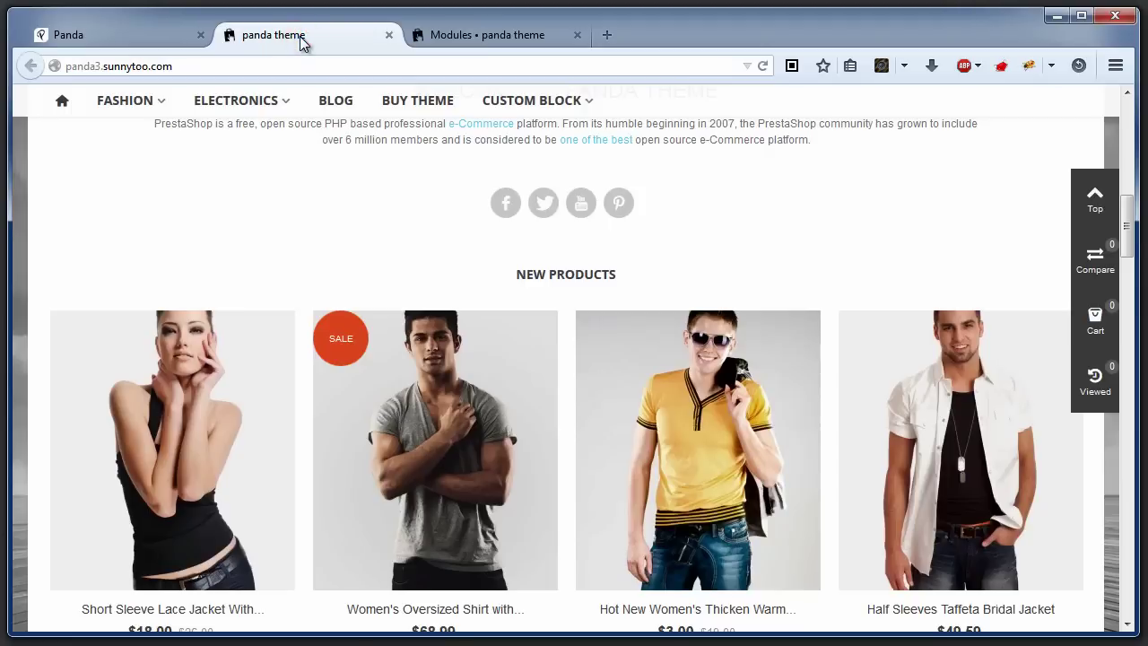
In the module positions, find the displayFullWidthTop hook and unhook the Social networking block from it
left_click(444, 36)
mouse_move(192, 304)
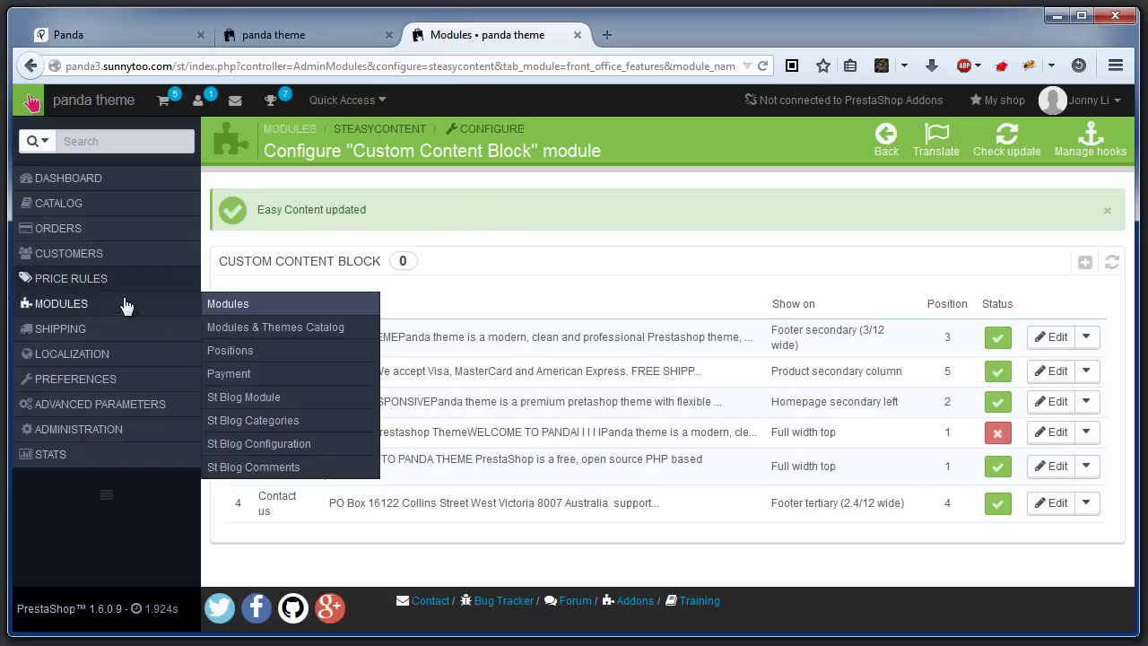
left_click(235, 351)
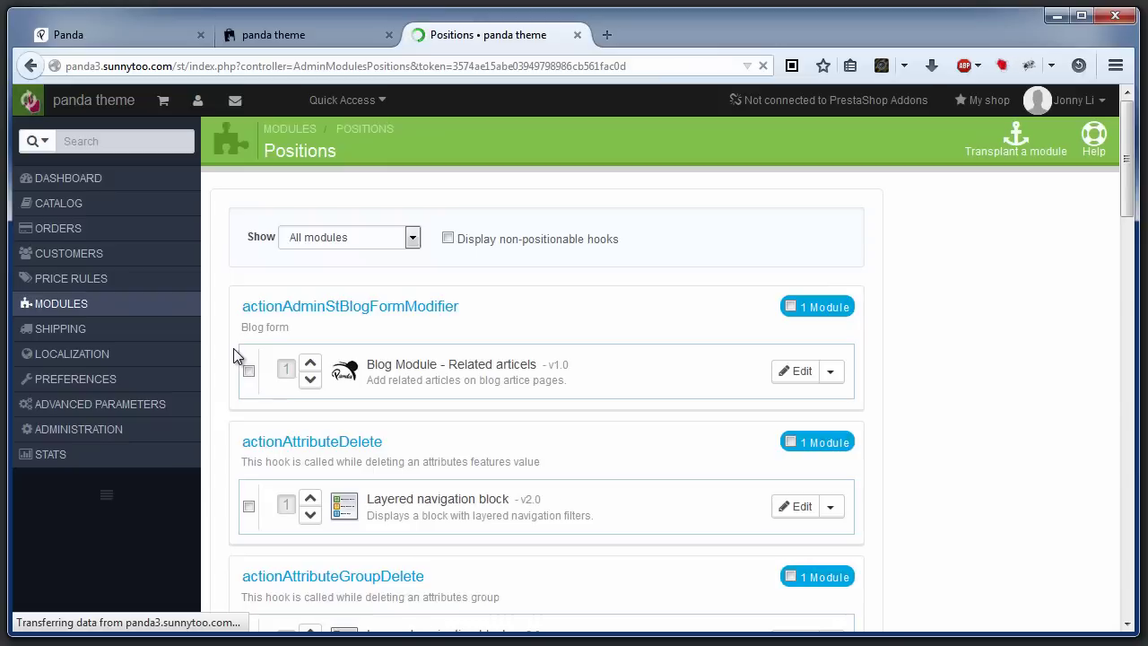
key("ctrl+f")
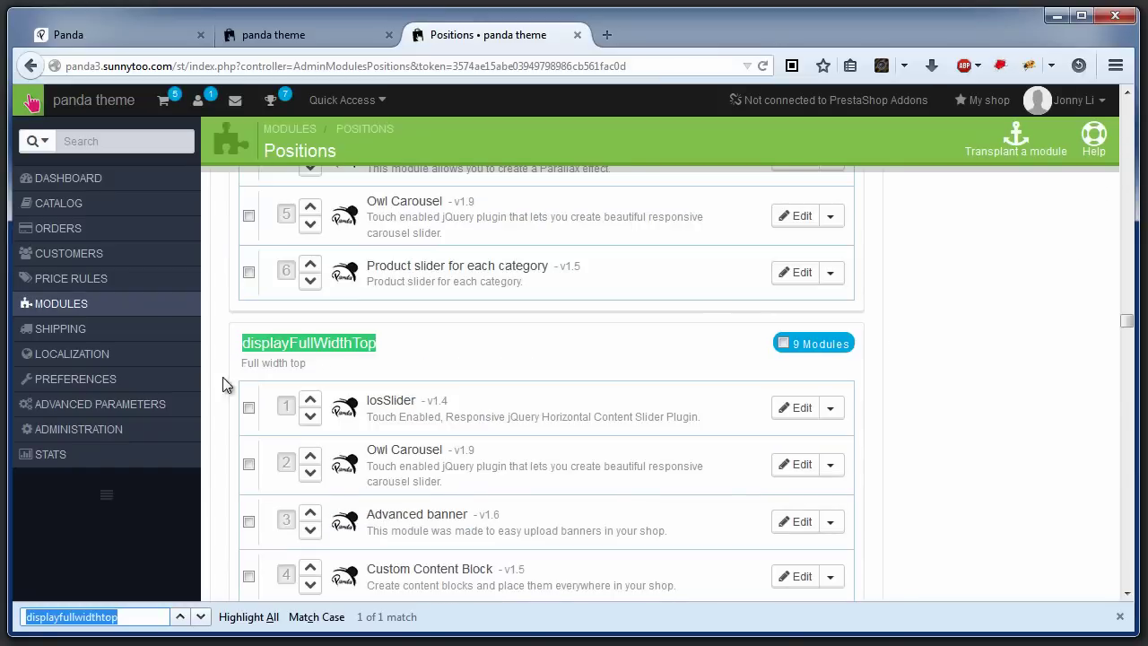
scroll(392, 436, "down", 5)
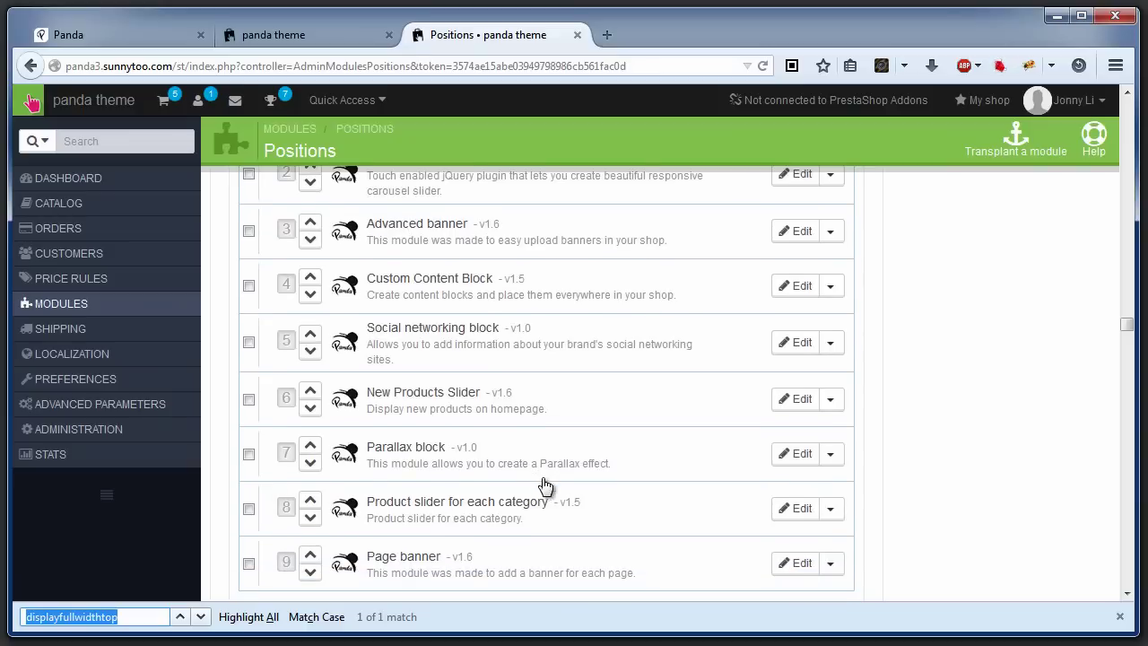
scroll(608, 515, "down", 2)
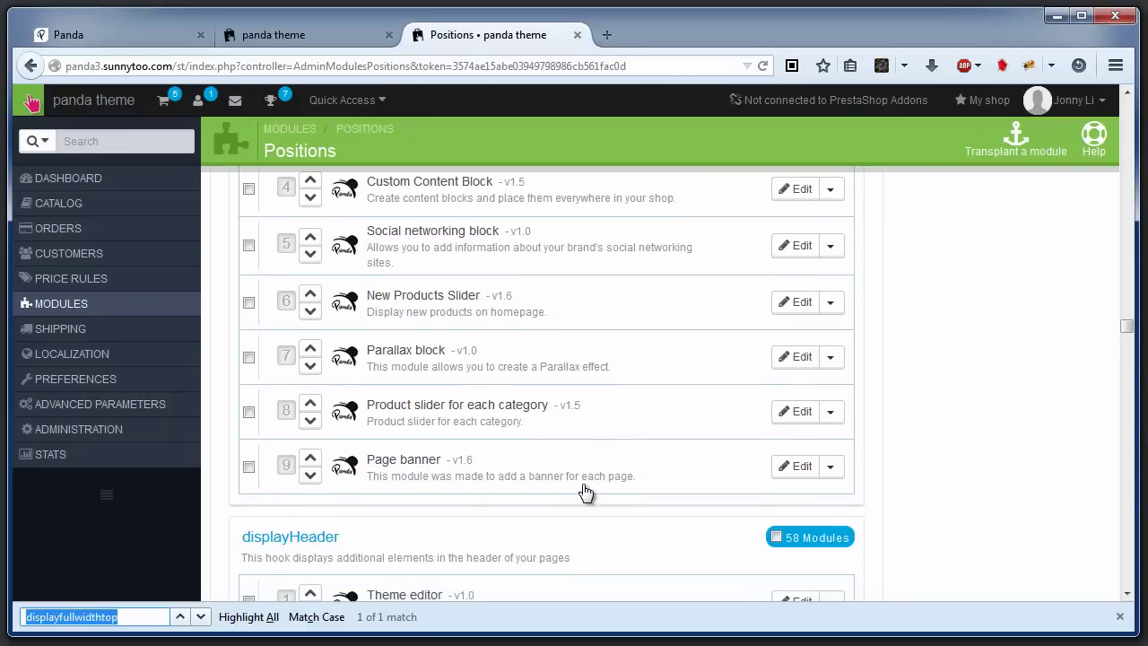
scroll(584, 490, "up", 2)
left_click(829, 341)
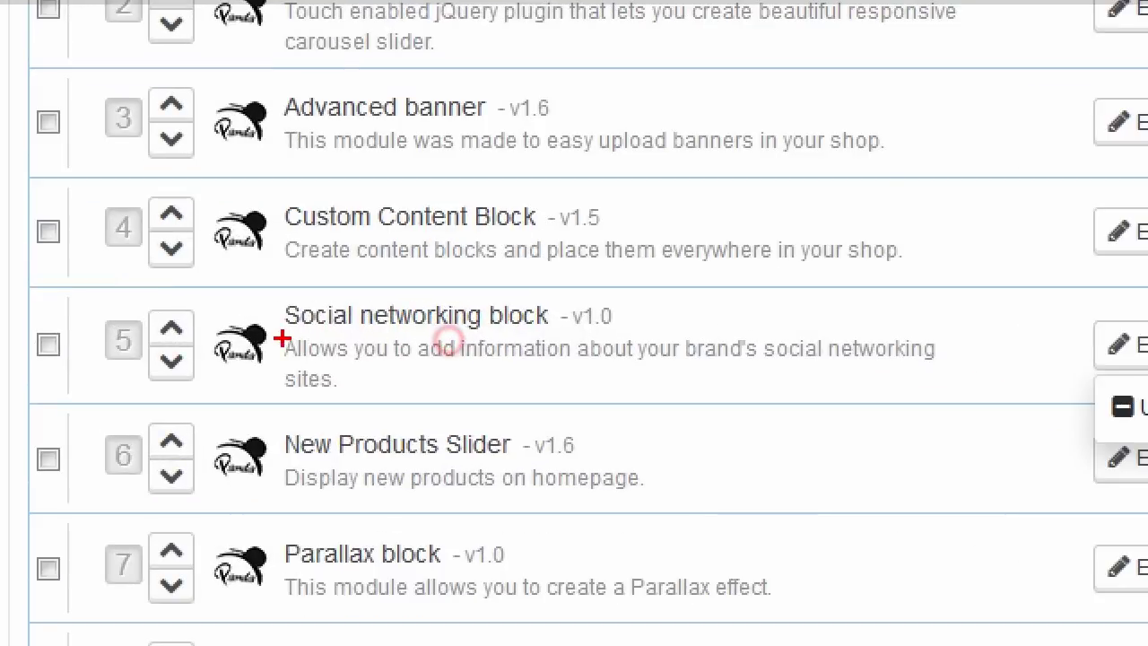
left_click_drag(366, 339, 503, 341)
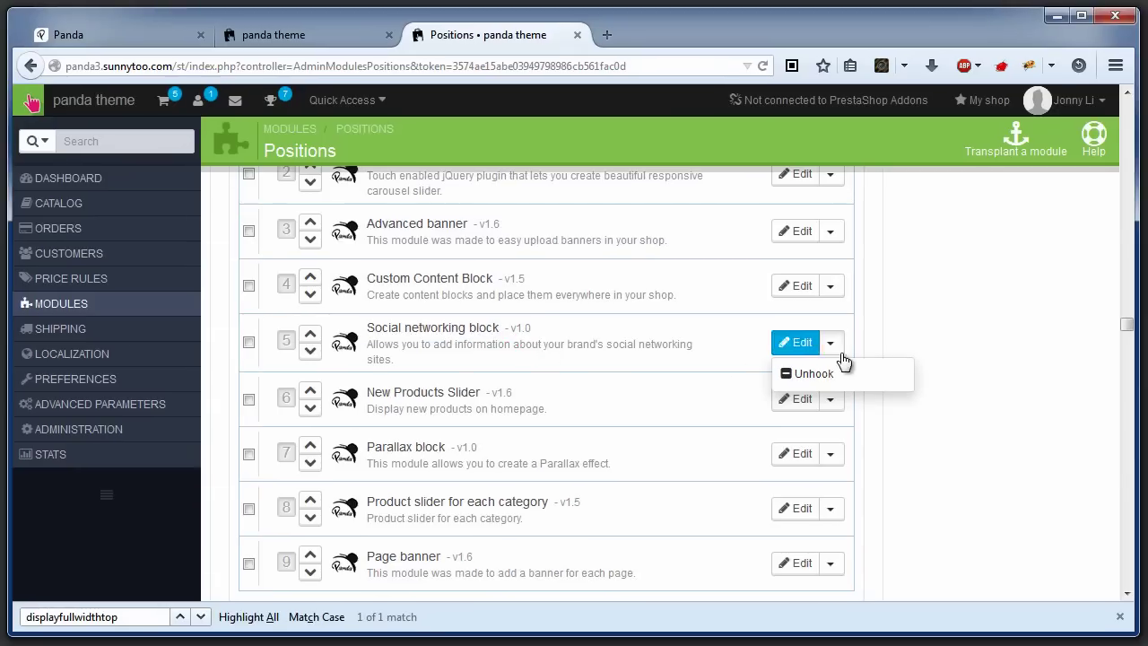
left_click(1127, 406)
left_click(814, 375)
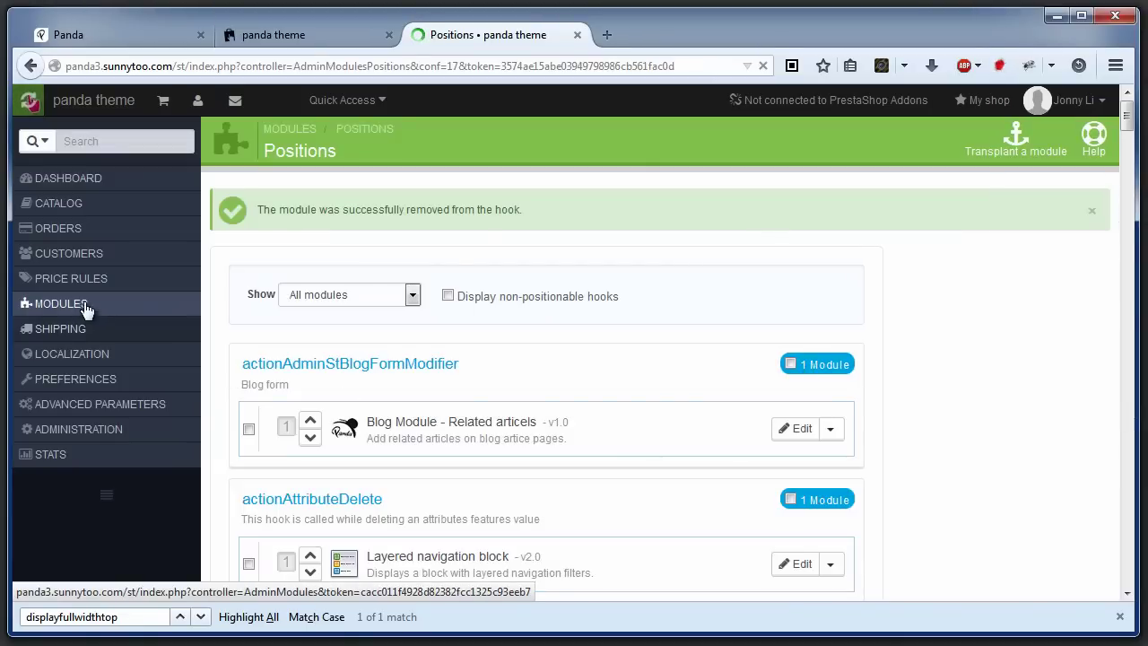
Search the module list for "new product slider" and disable the New Products Slider module
left_click(82, 306)
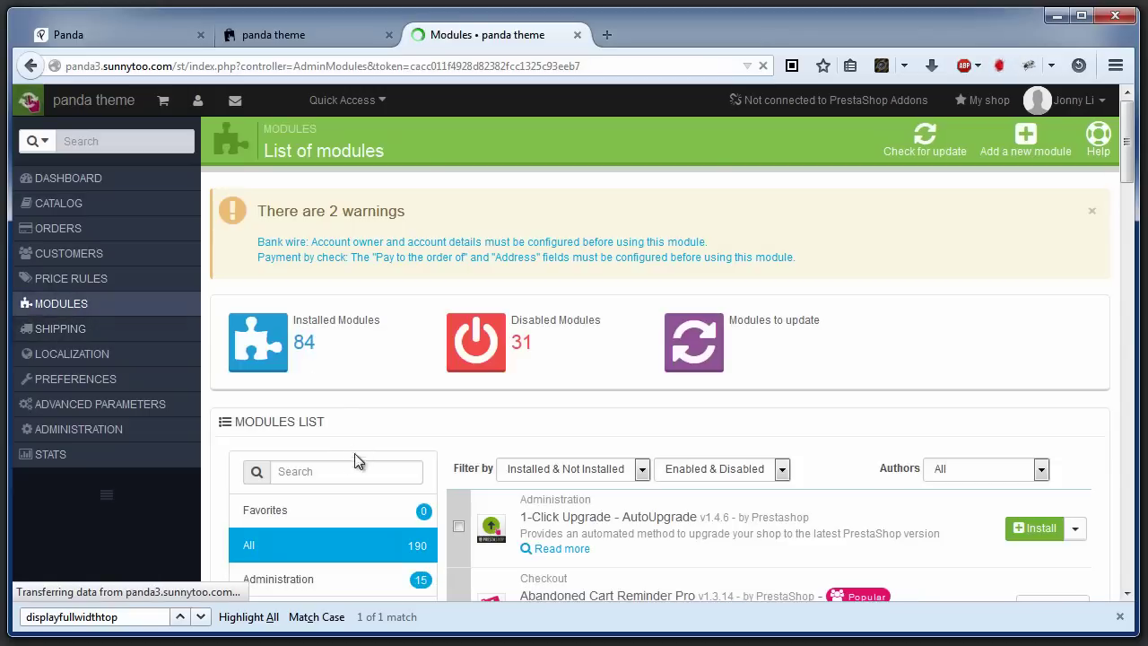
left_click(333, 472)
type("new produ")
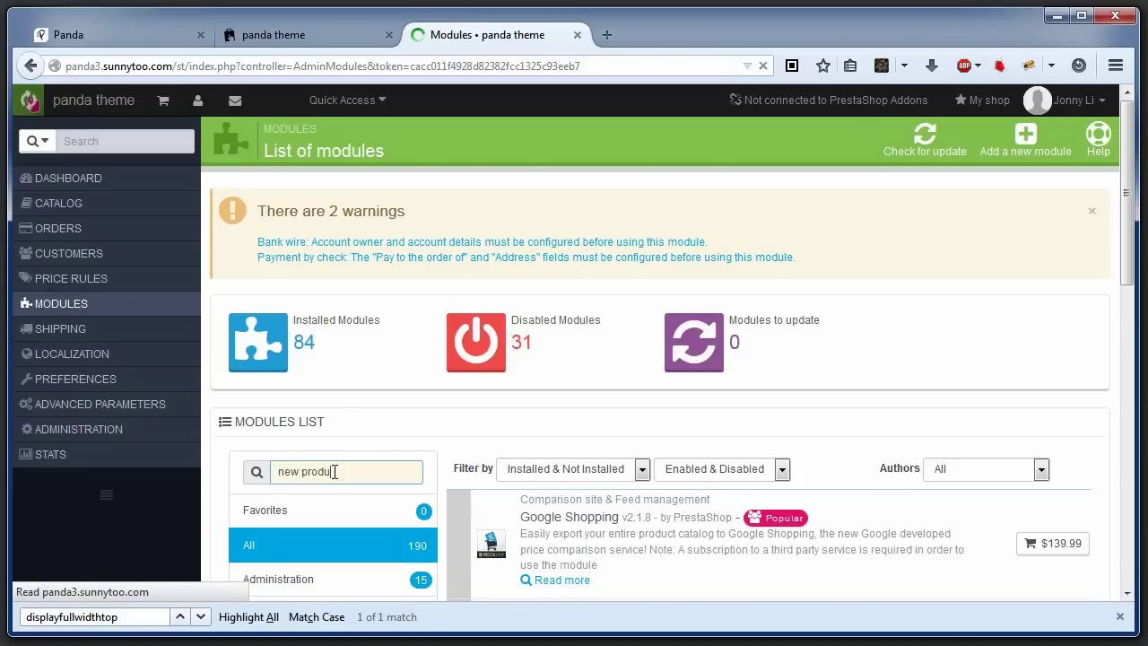
type("ct slider")
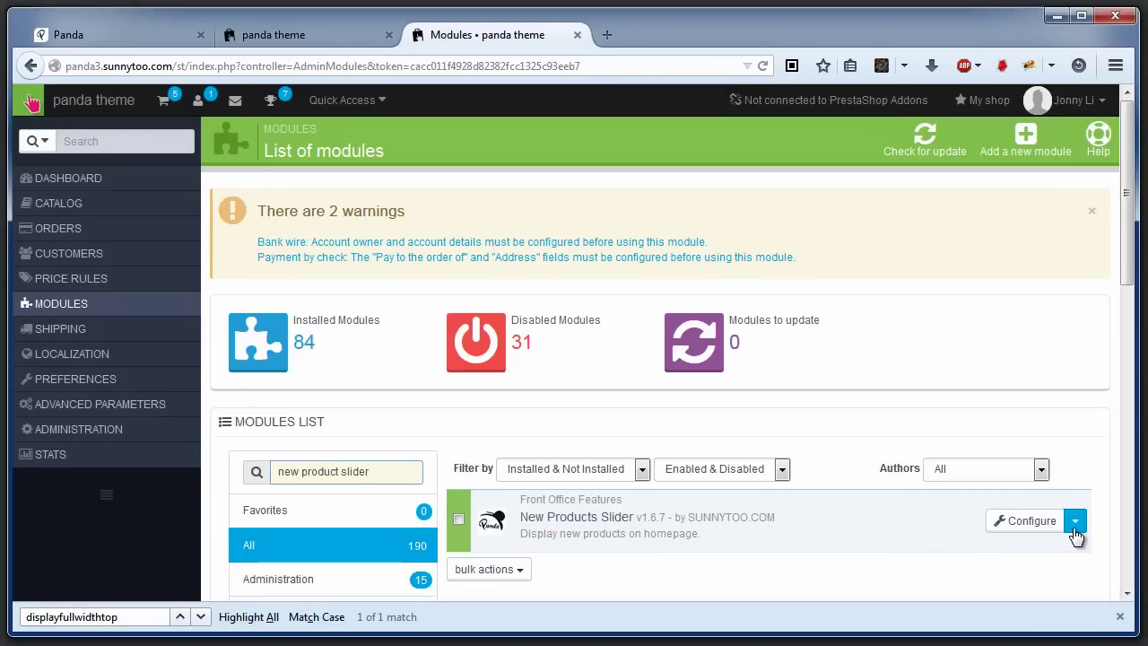
left_click(1073, 521)
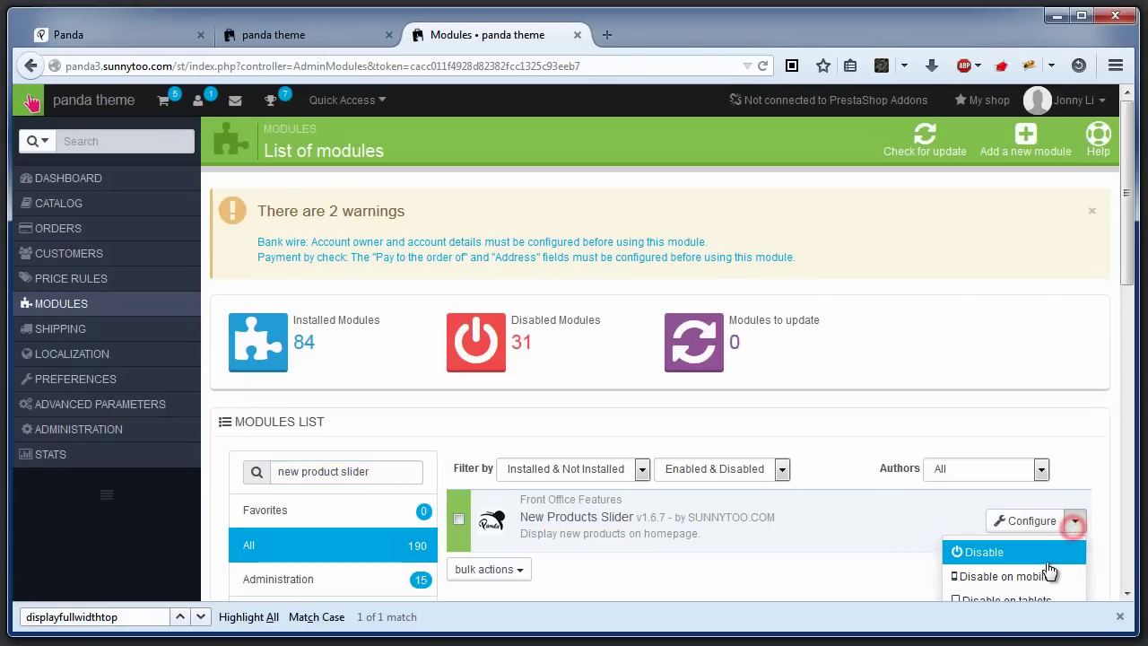
left_click(1042, 562)
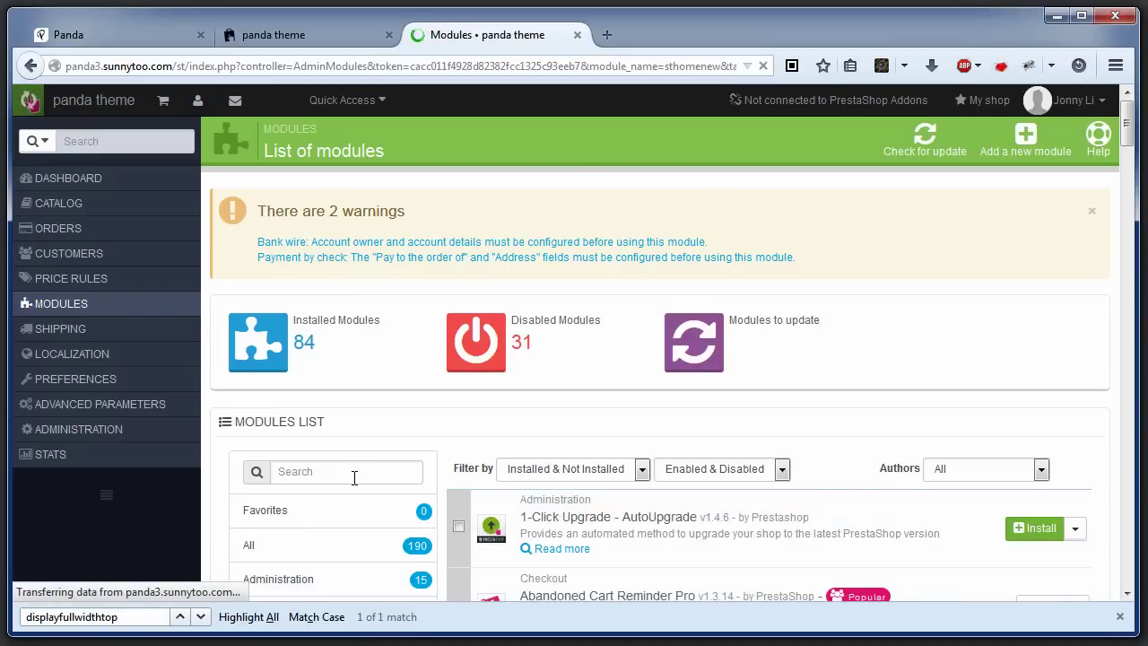
Search the module list for "banner" and open the Advanced banner module's configuration
left_click(347, 472)
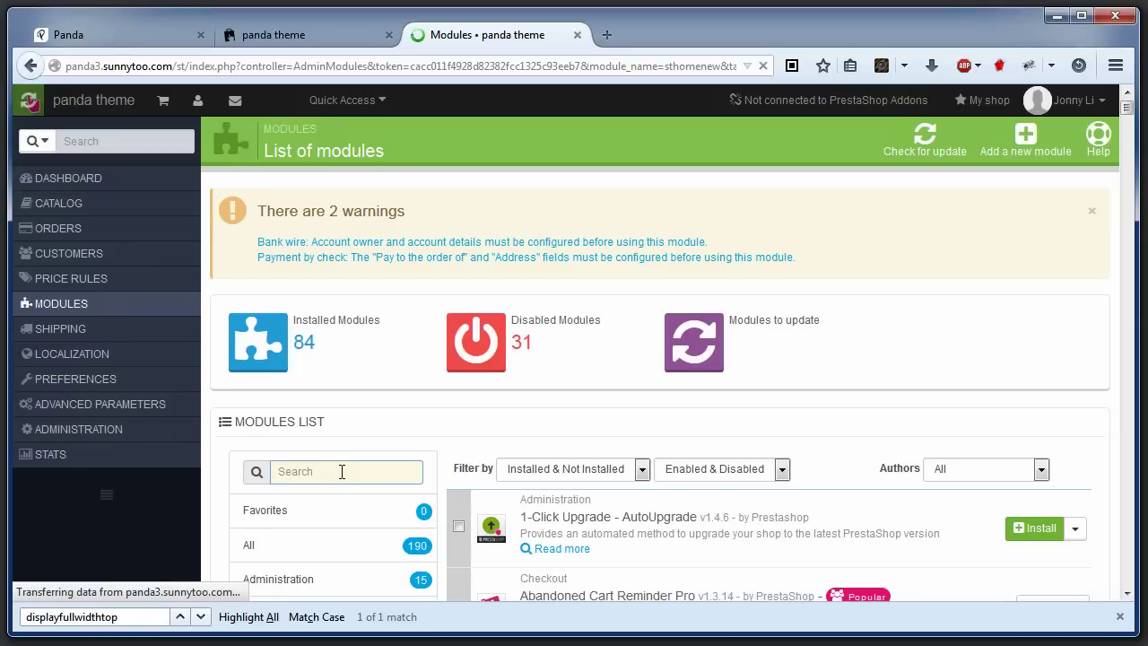
type("banner")
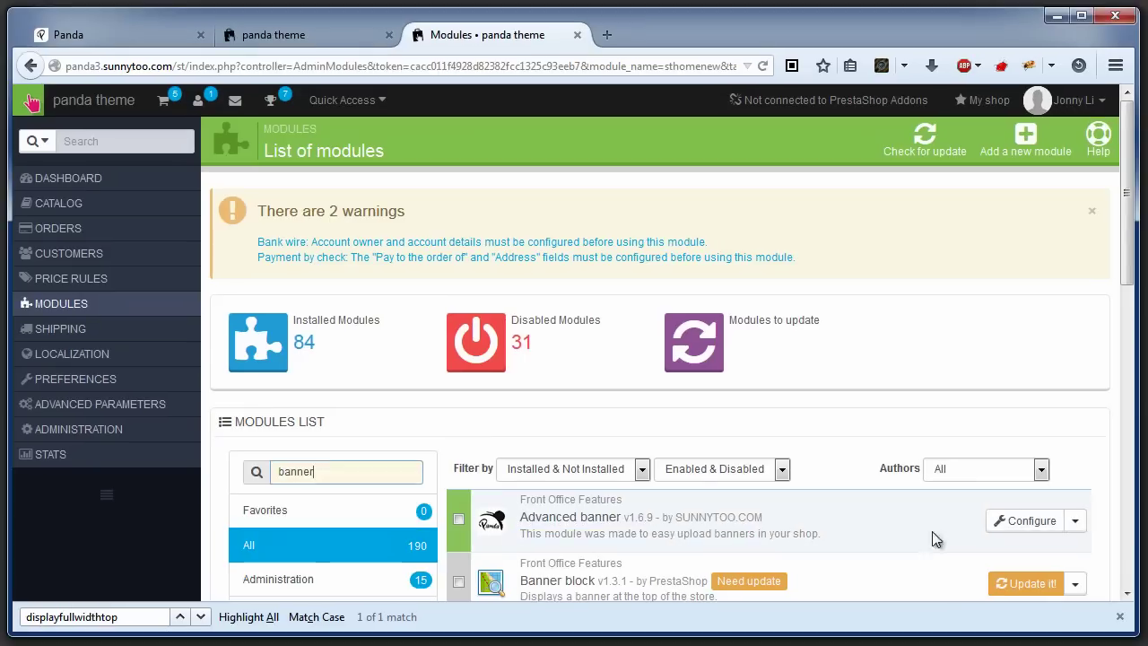
left_click(1033, 531)
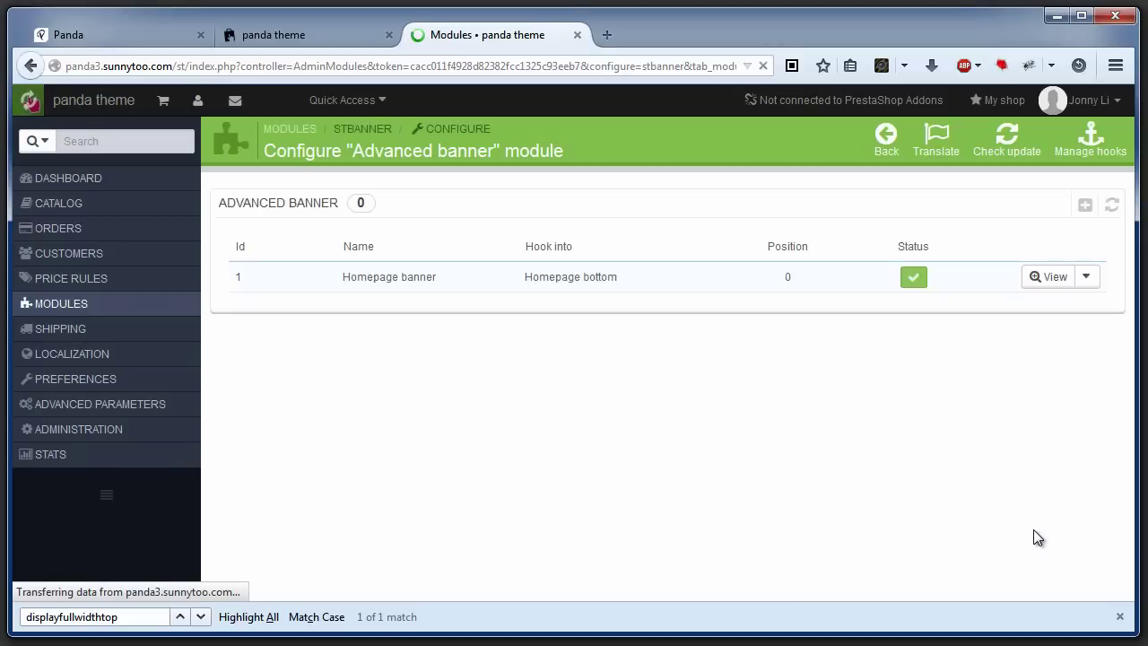
Add a banner group named "Homepage top", shown on Full width top, with a height of 395 px
left_click(1084, 206)
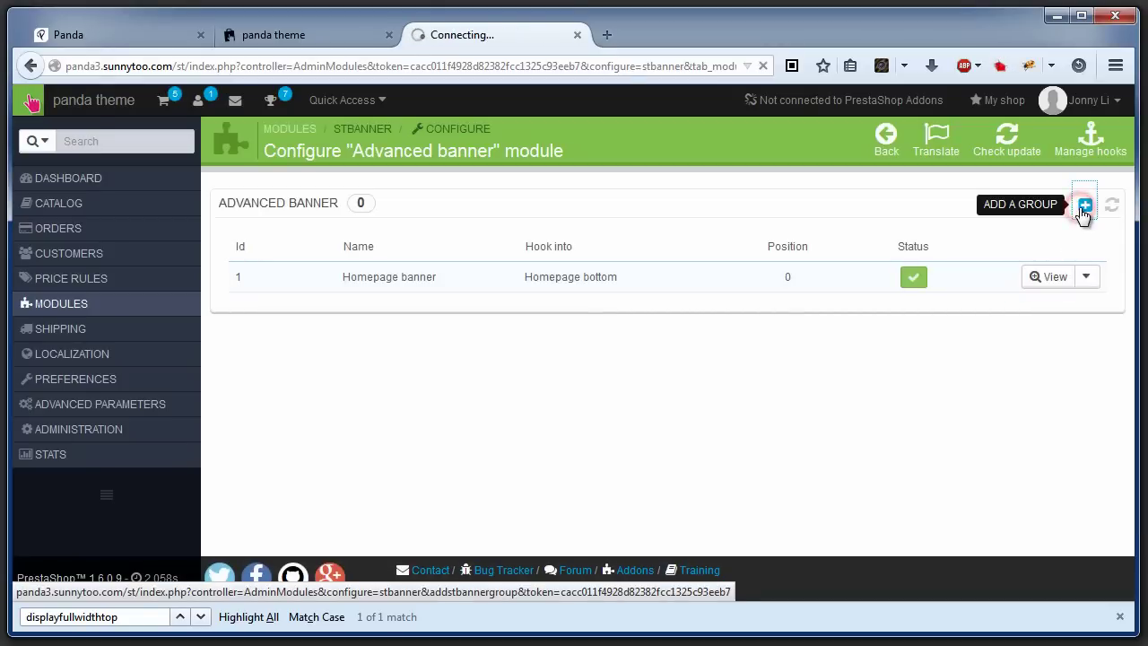
left_click(519, 243)
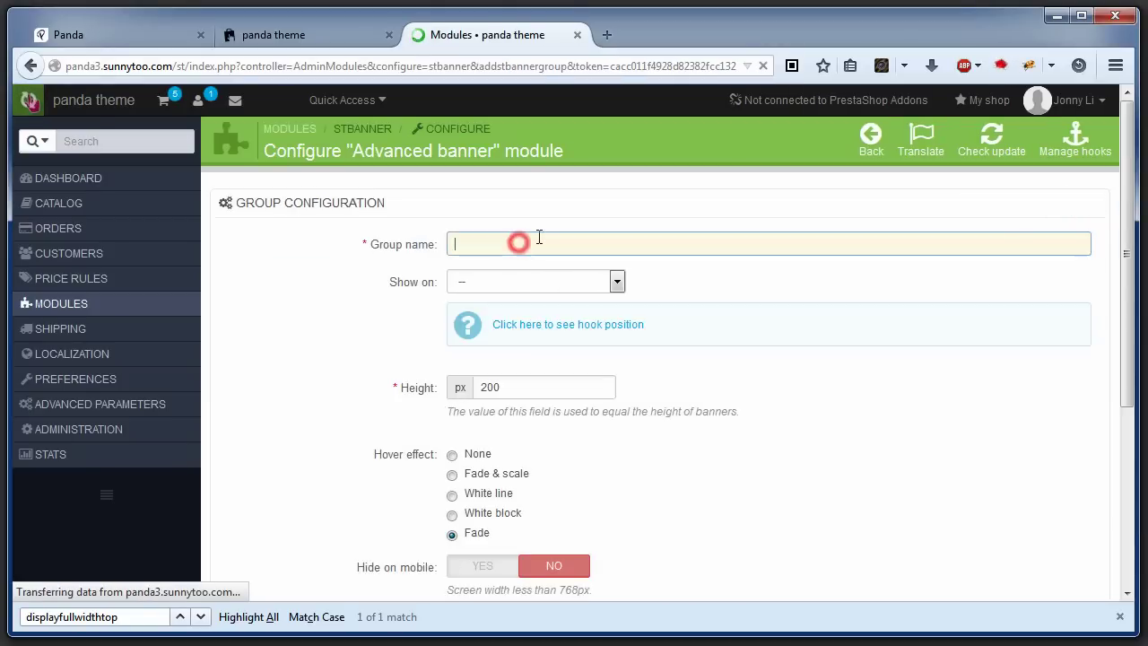
type("Homepage top")
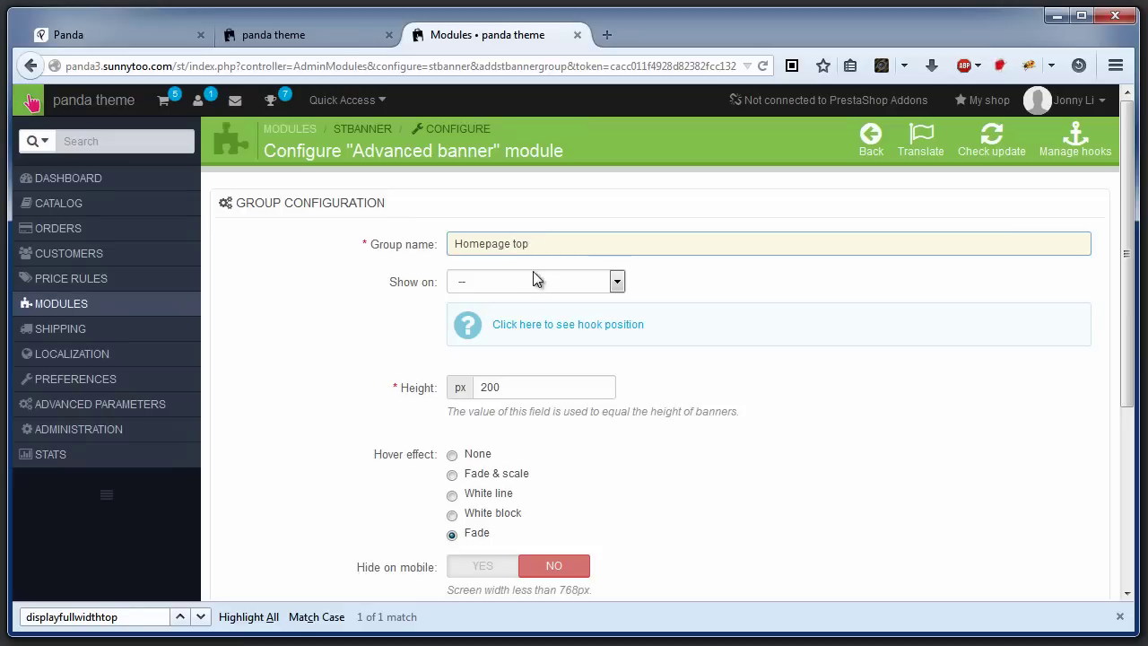
left_click(529, 280)
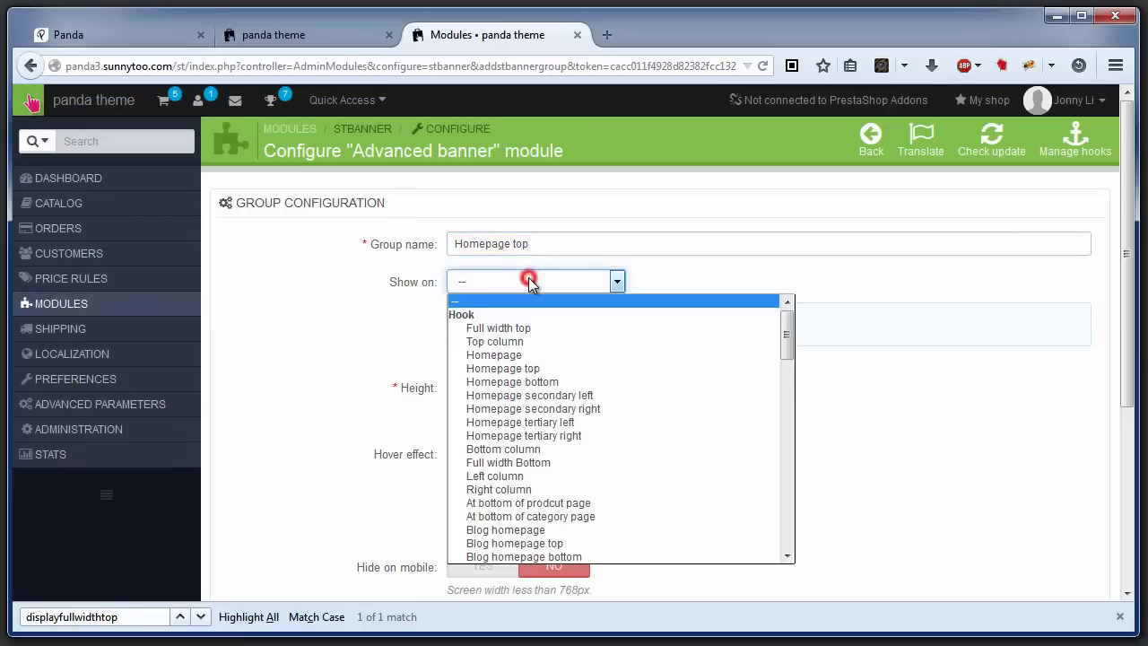
left_click(546, 330)
double_click(504, 386)
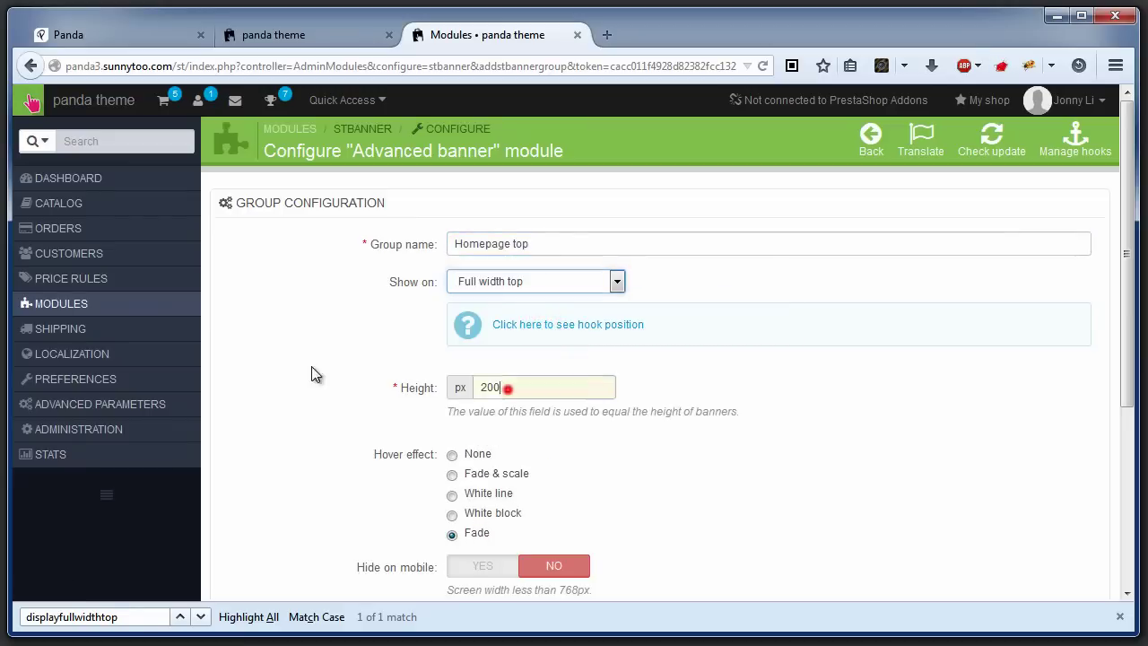
type("395")
left_click(378, 316)
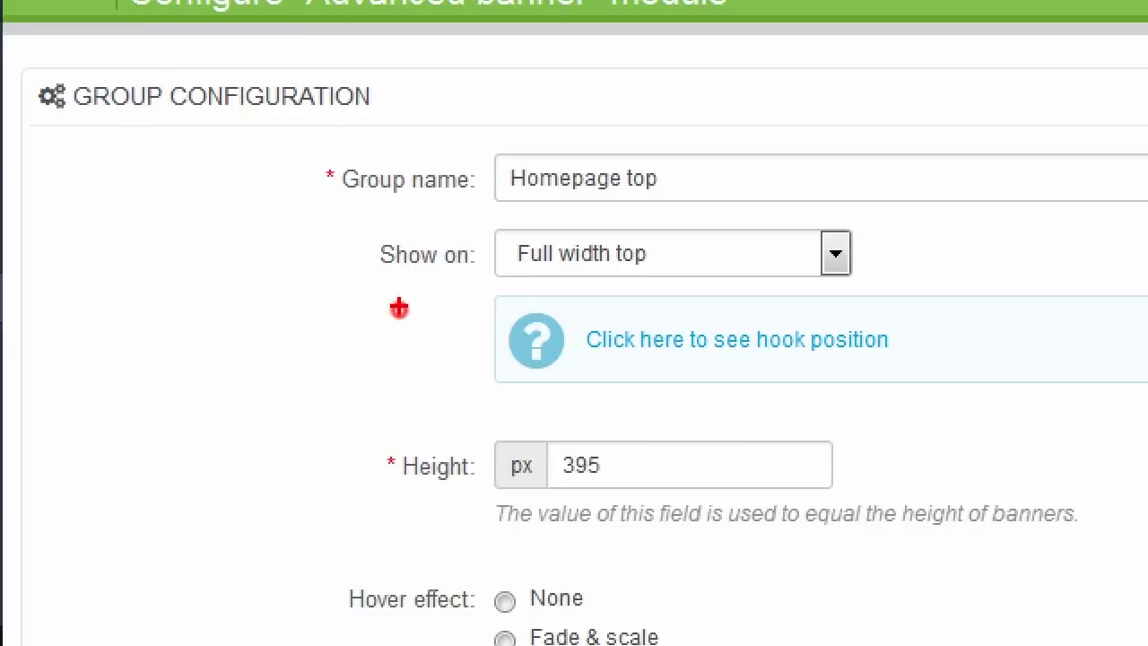
left_click_drag(376, 305, 723, 306)
left_click_drag(391, 521, 886, 518)
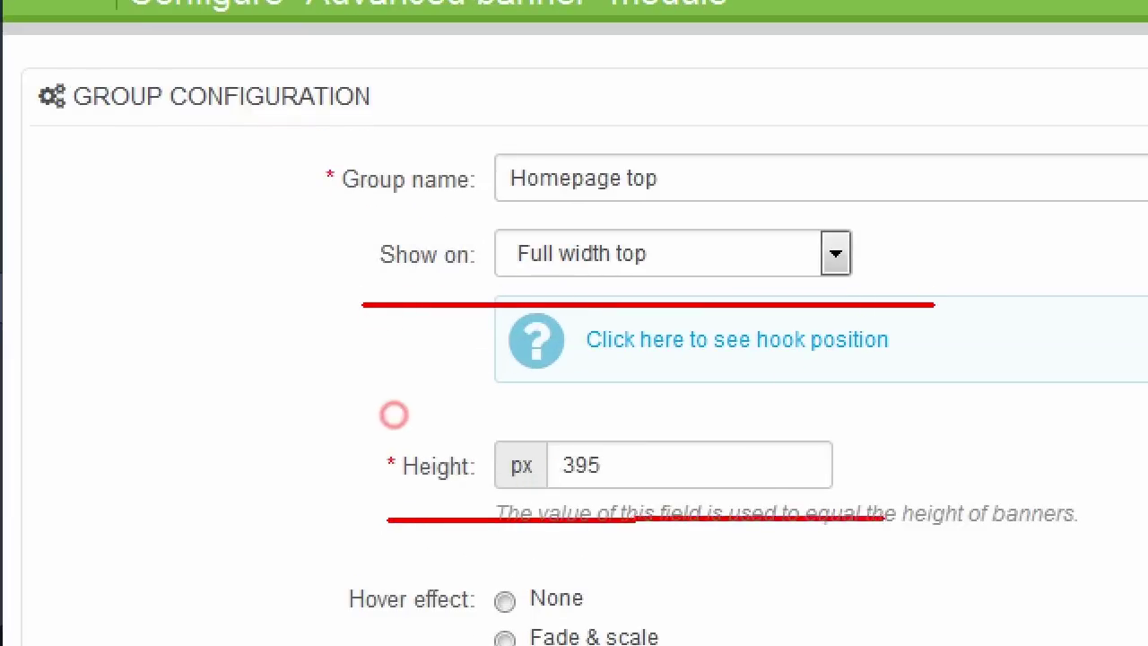
key("Escape")
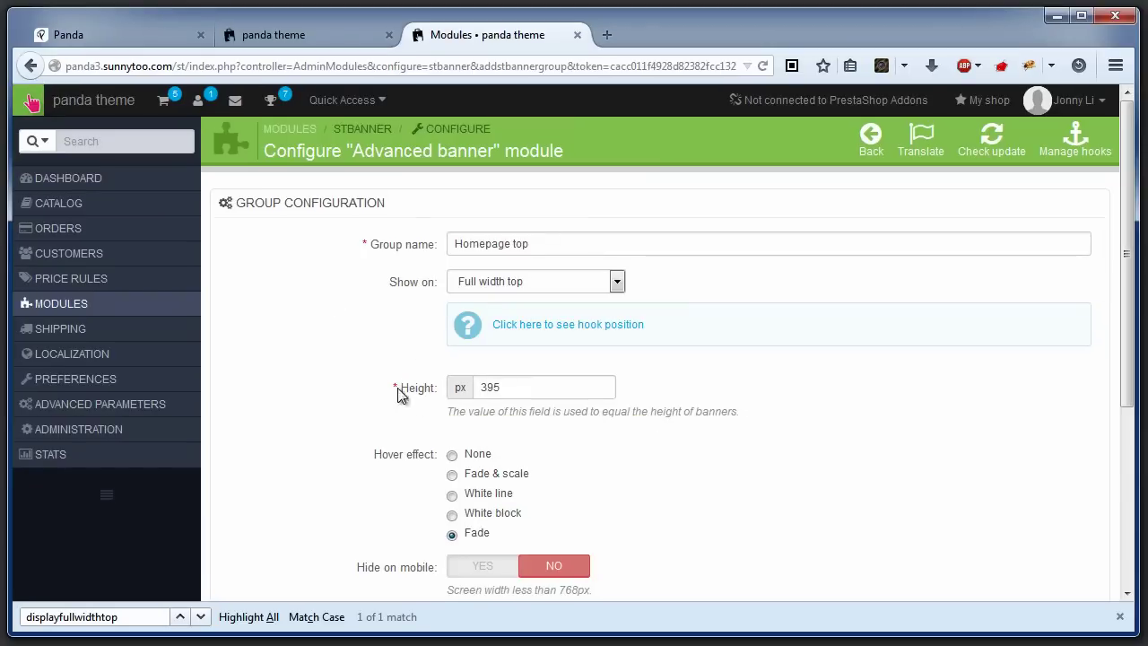
Set the banner group's hover effect to White line and save the group
left_click(497, 501)
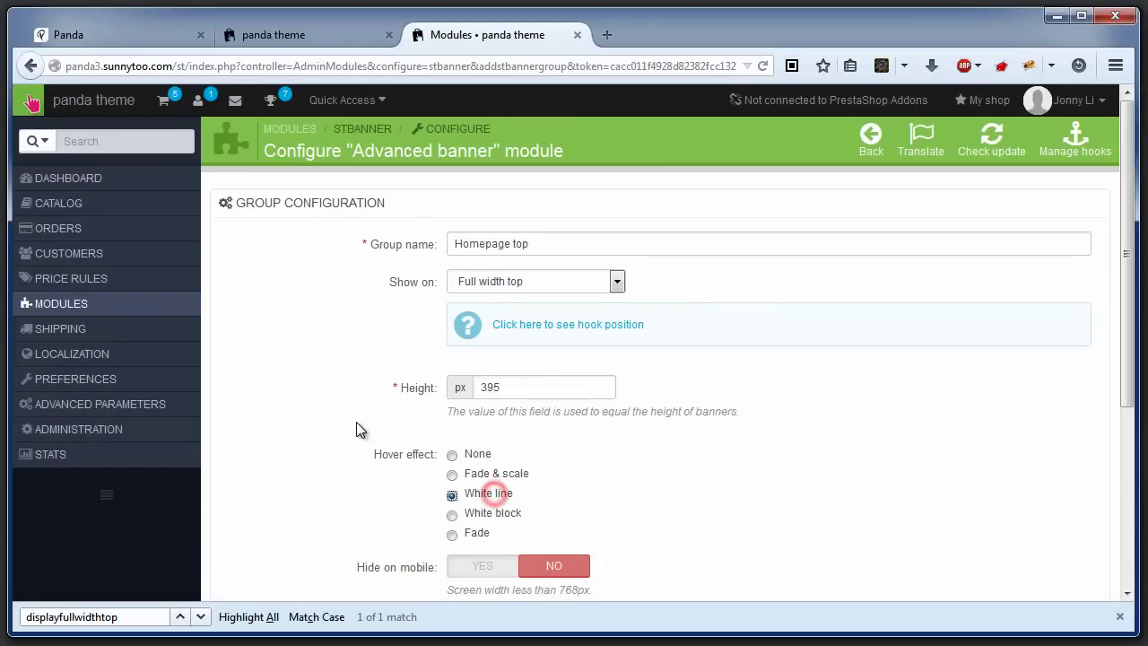
scroll(359, 421, "down", 3)
left_click(1002, 502)
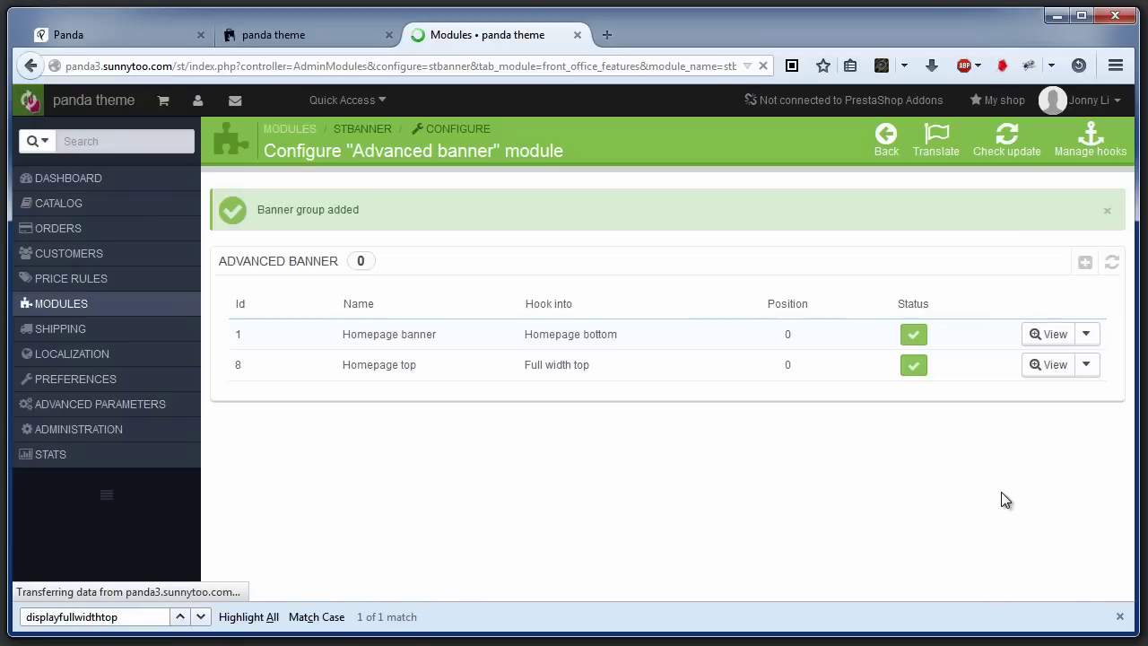
Open the Homepage top banner group, add a column named "Column-A" with the default width and height, and save it
left_click(1036, 374)
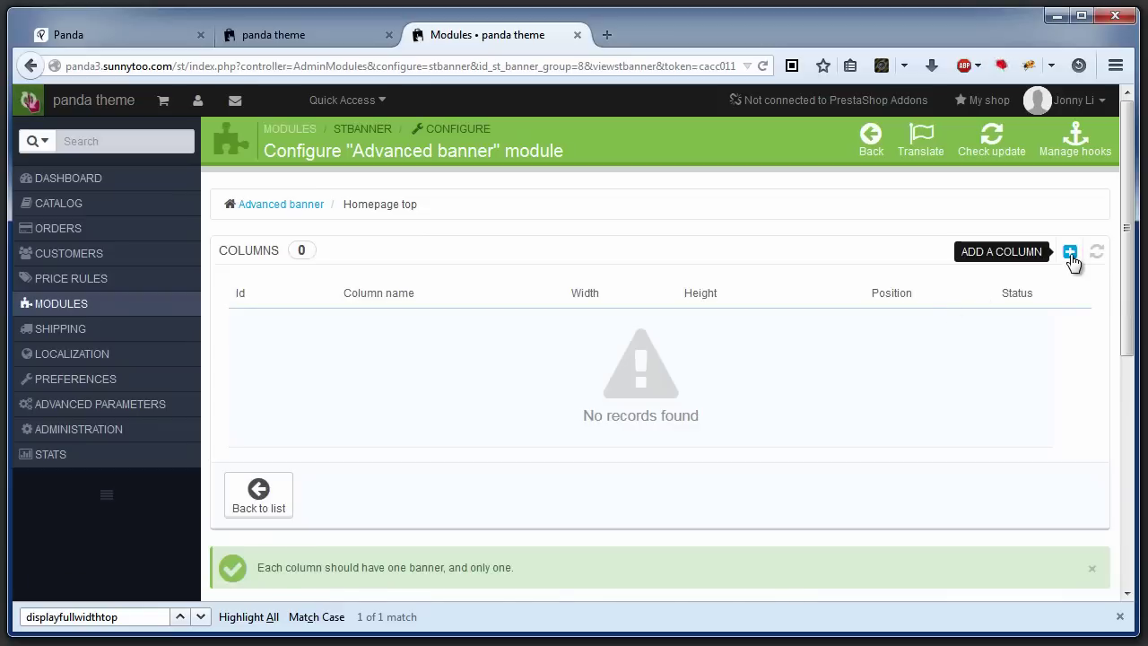
left_click(1070, 254)
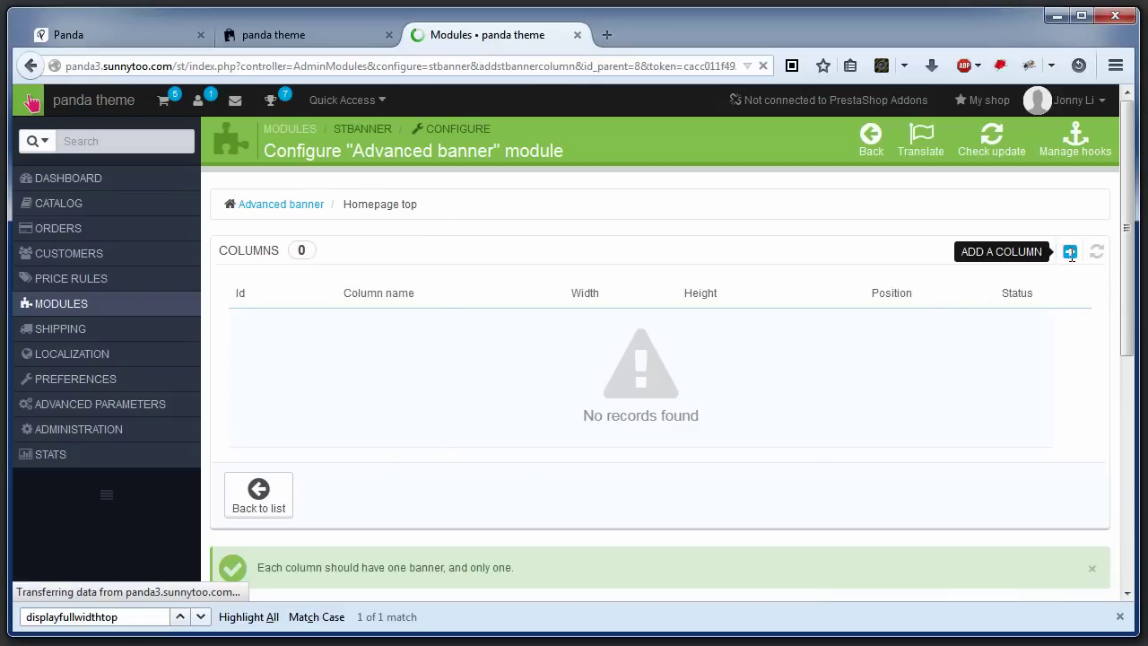
left_click(487, 244)
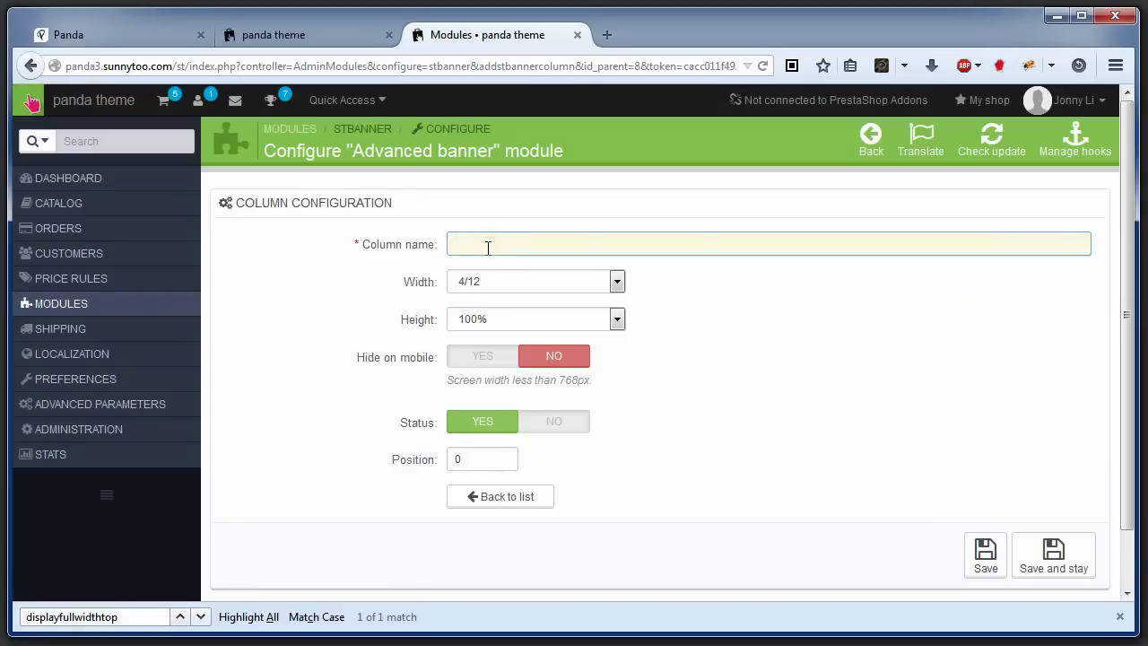
type("C")
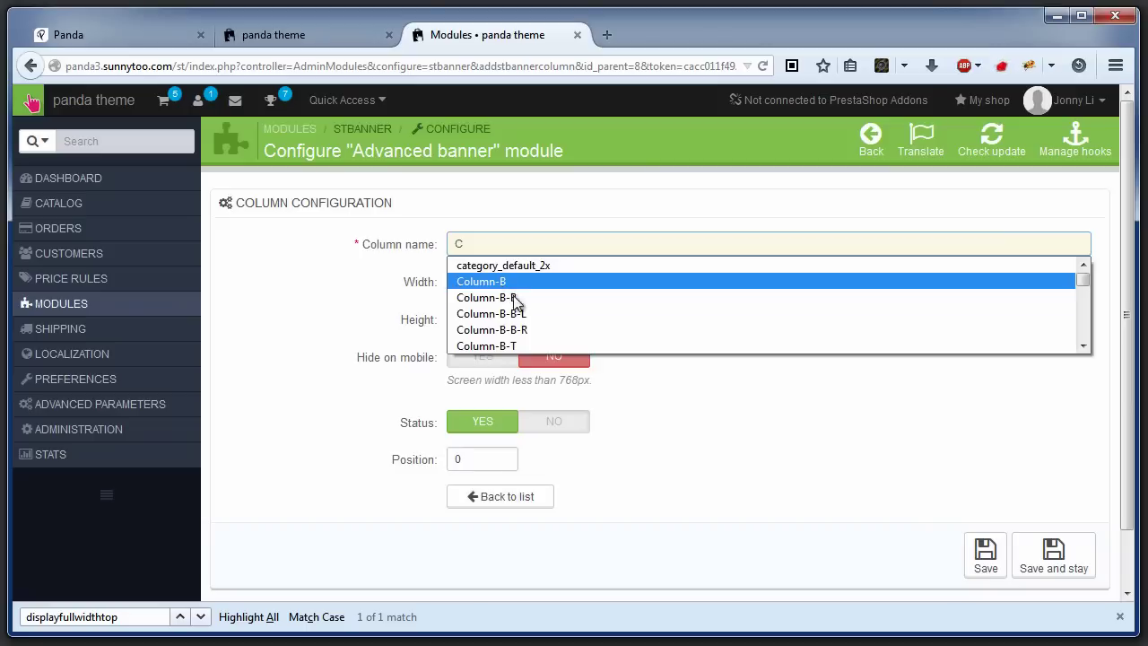
left_click(507, 283)
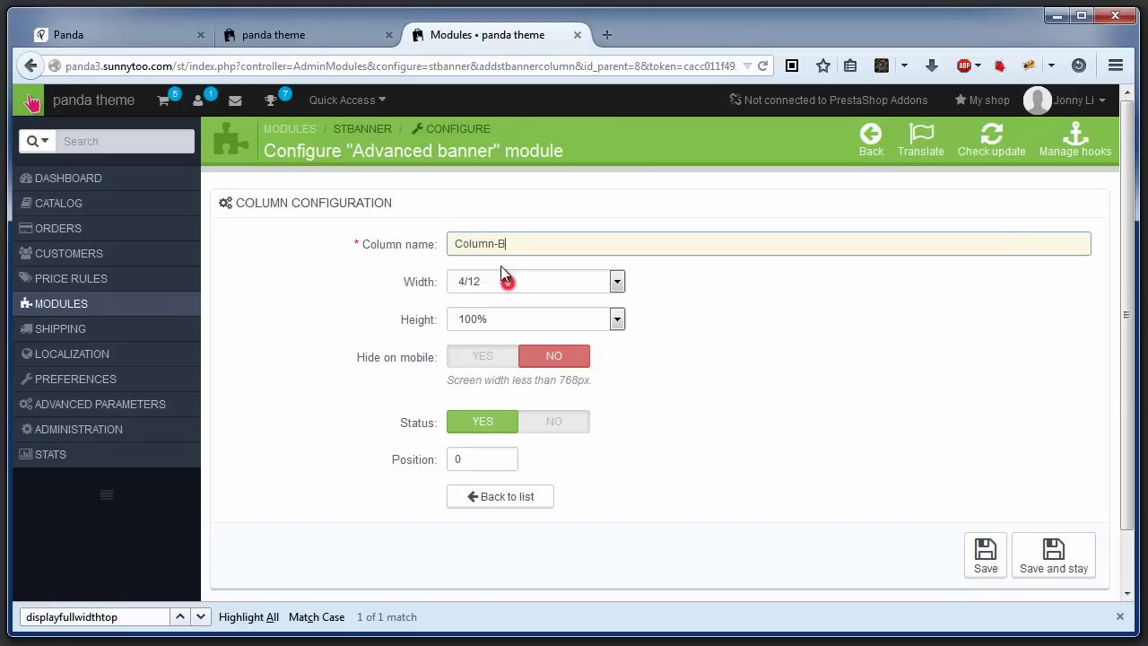
key("BackSpace")
type("A")
left_click(985, 554)
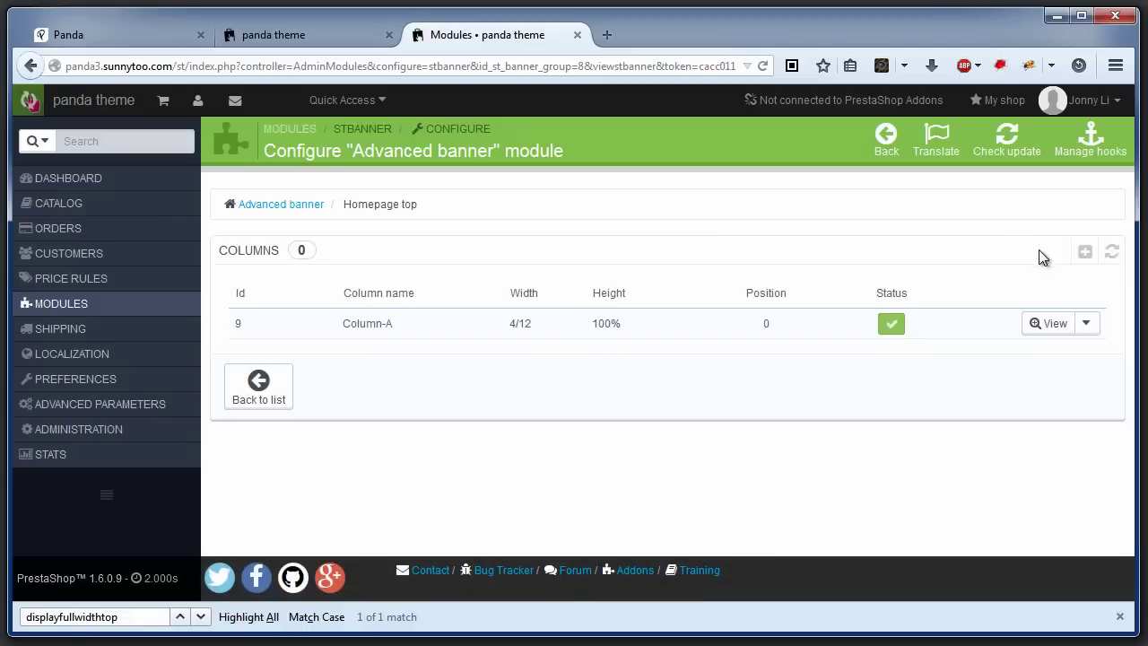
Add a second column named "Column-B" at position 2 to the banner group and save it
left_click(1084, 254)
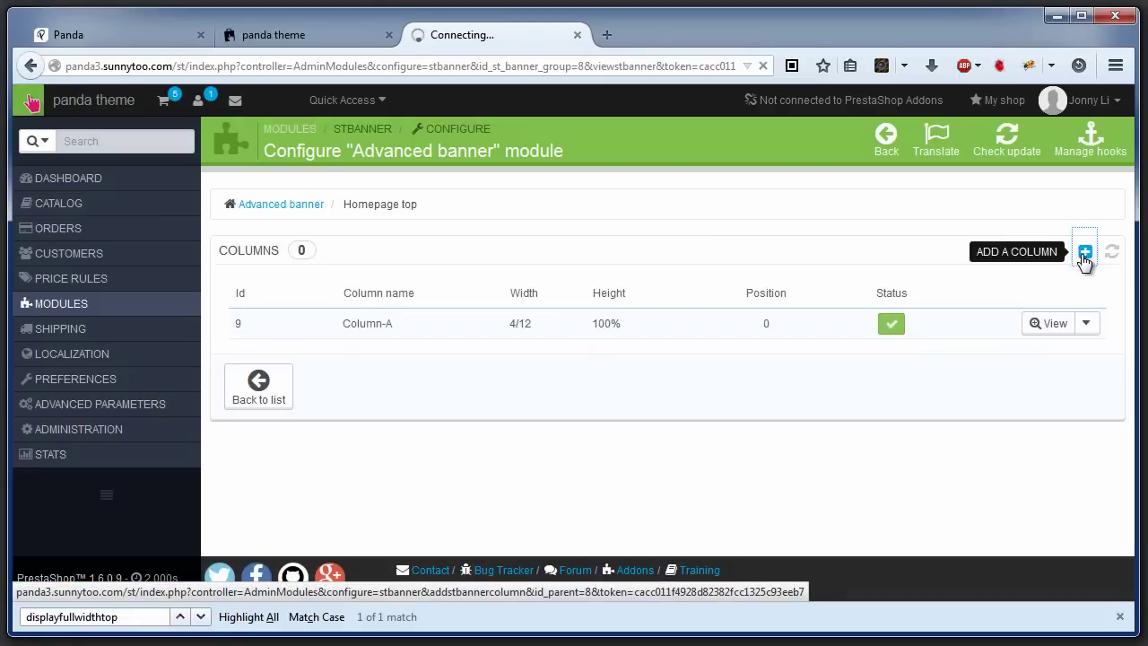
left_click(495, 246)
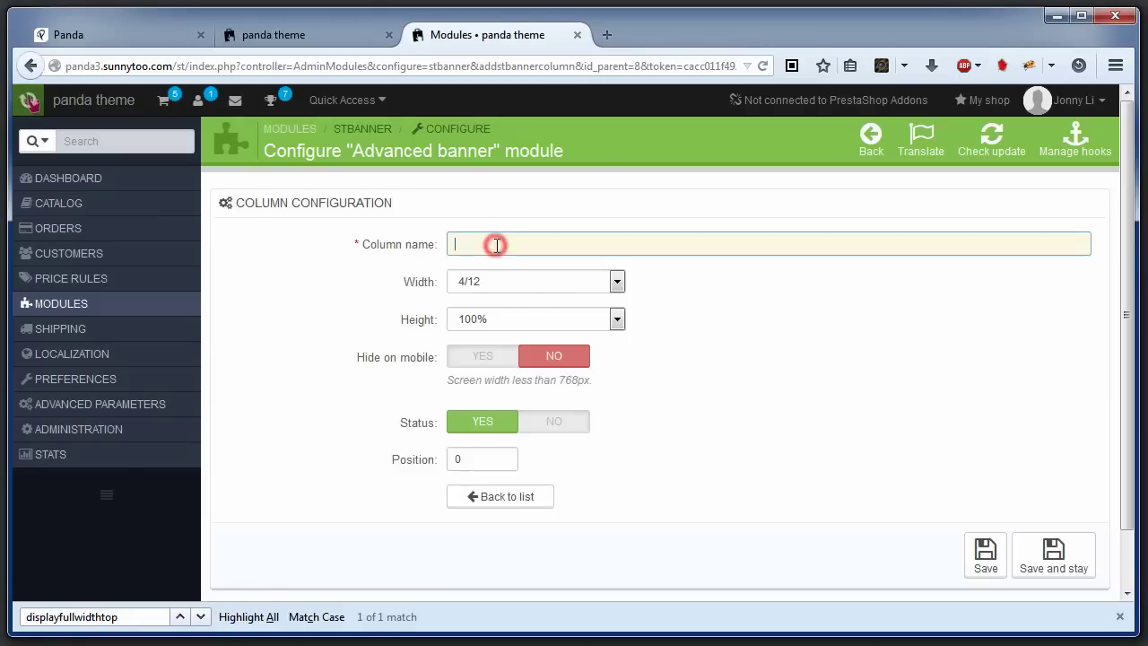
type("C")
left_click(521, 297)
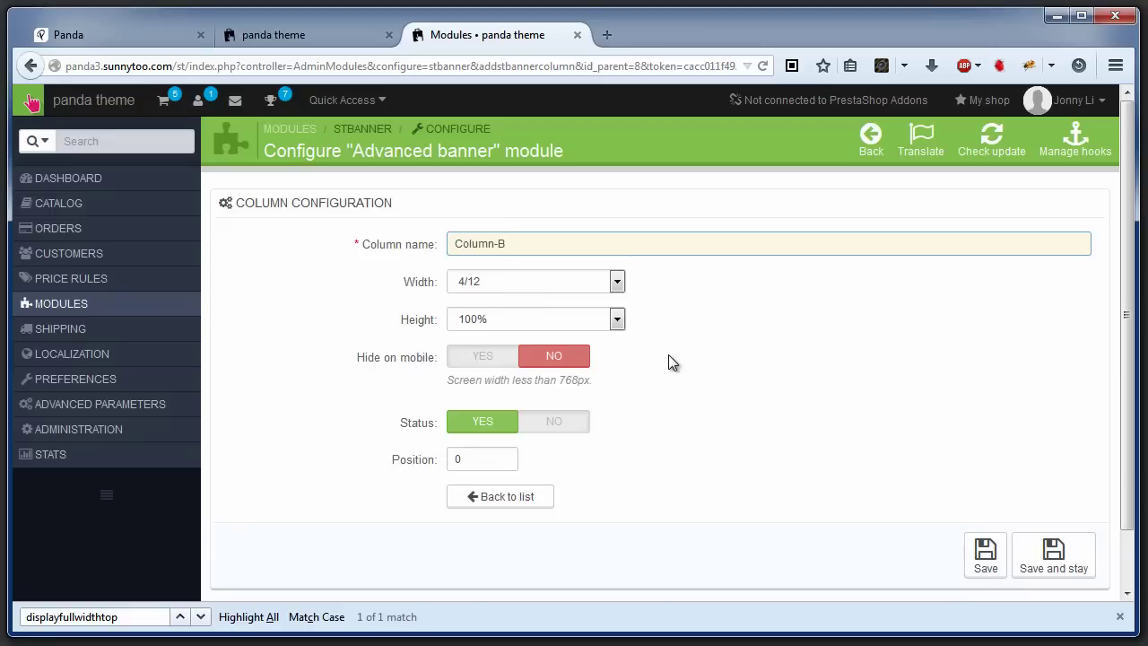
double_click(476, 464)
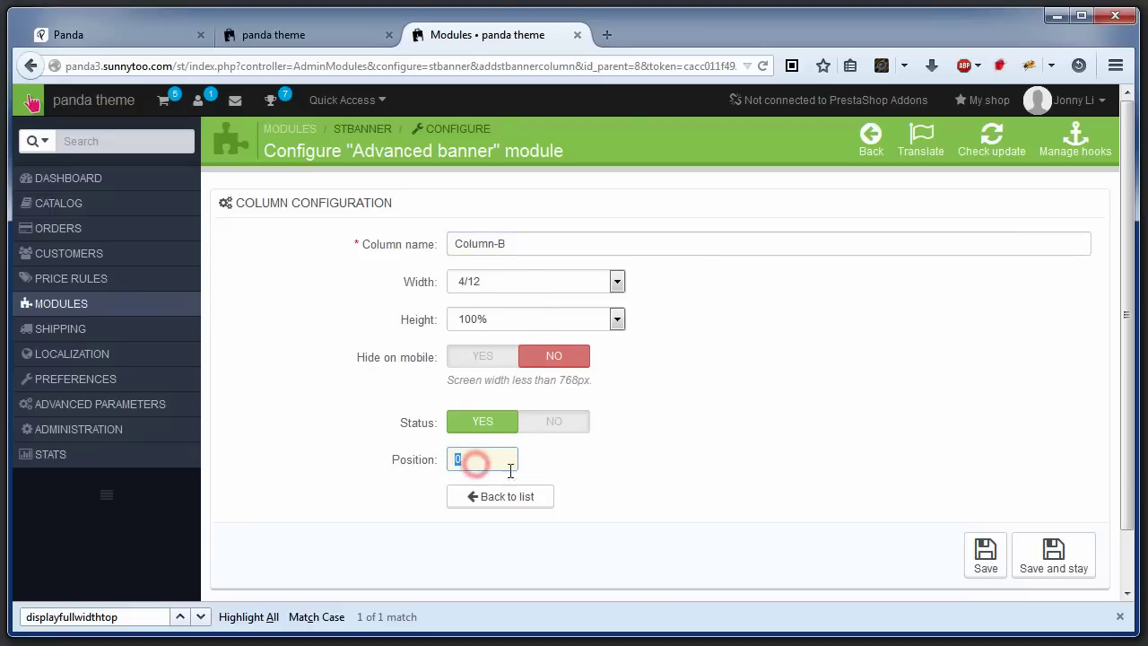
type("2")
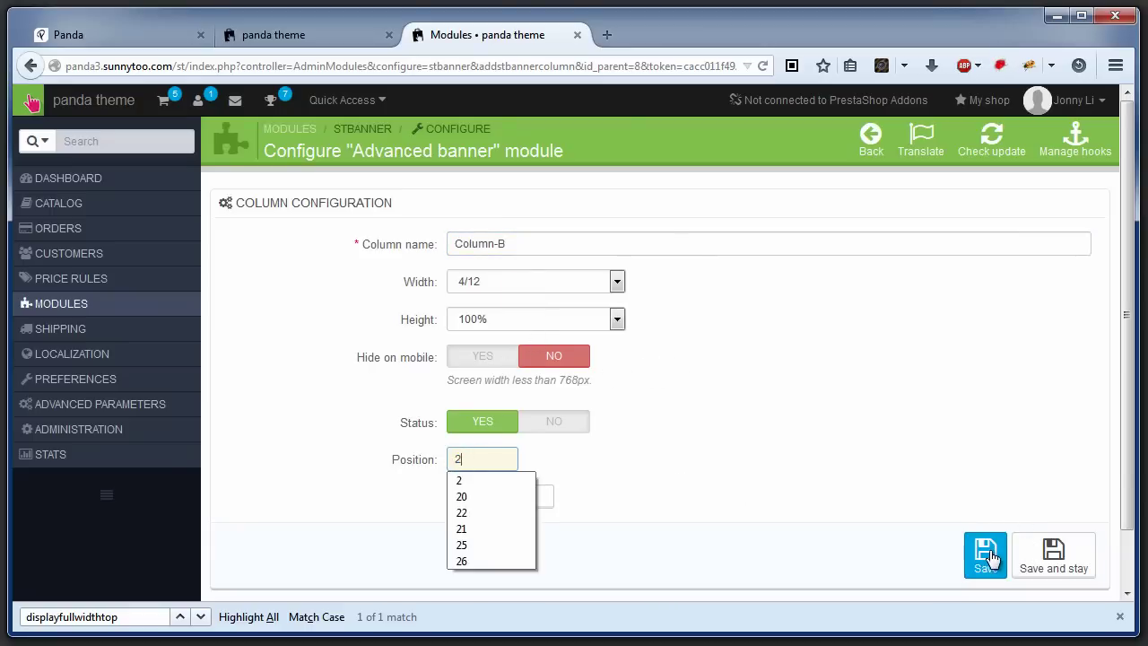
left_click(991, 557)
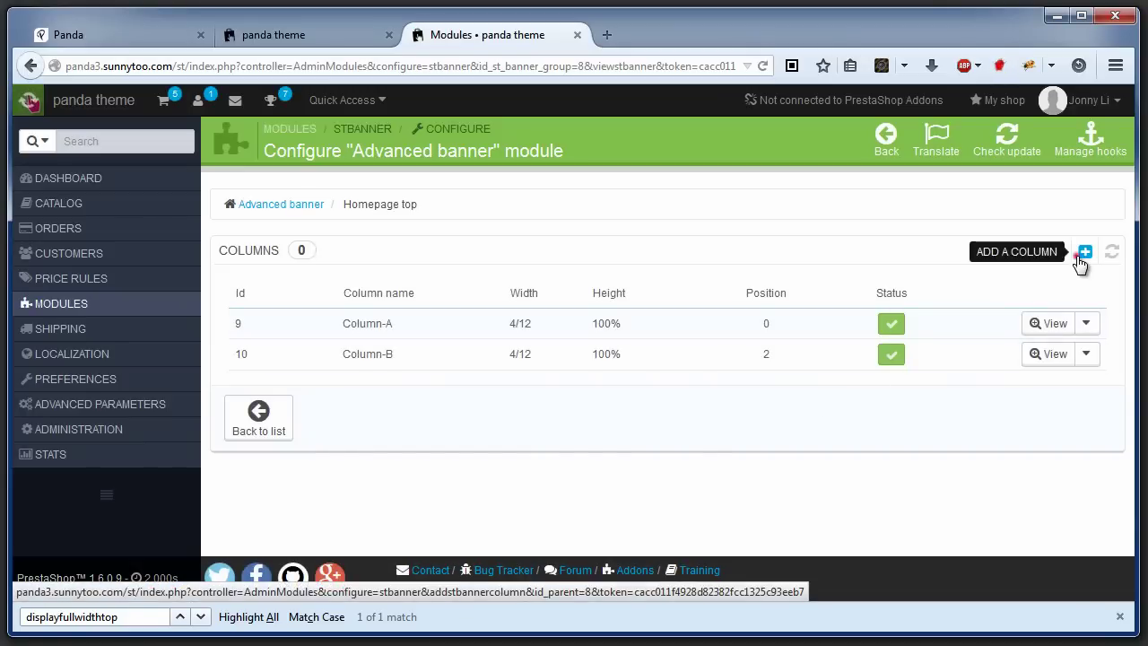
Add a third column named "Column-C" at position 4 to the banner group and save it
left_click(1082, 254)
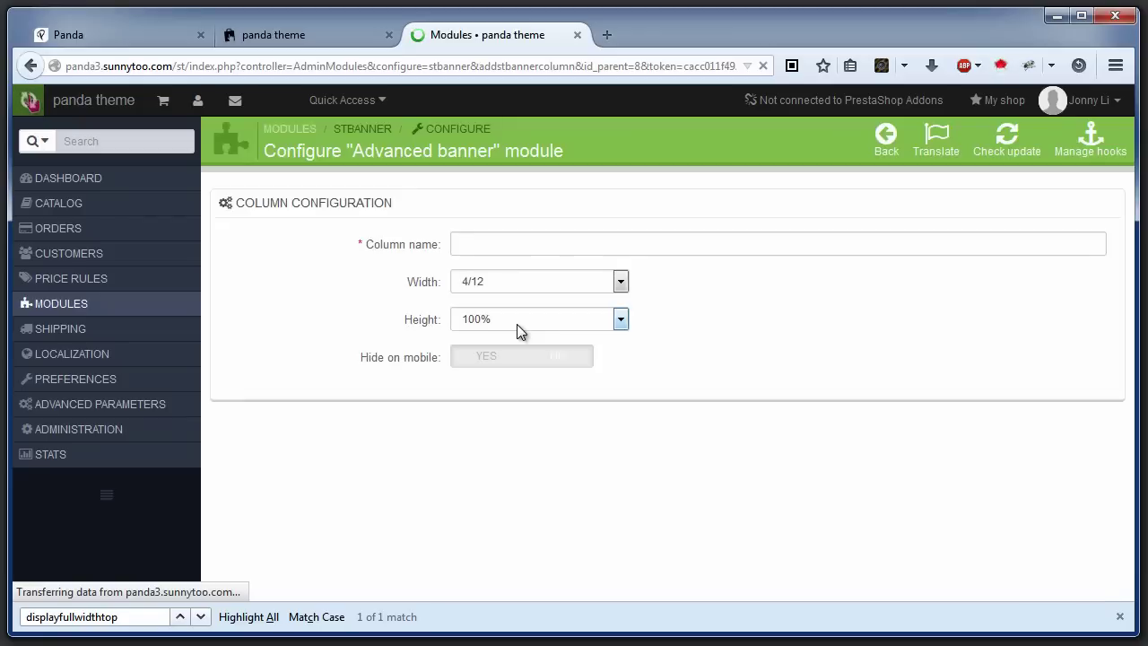
left_click(498, 245)
type("C")
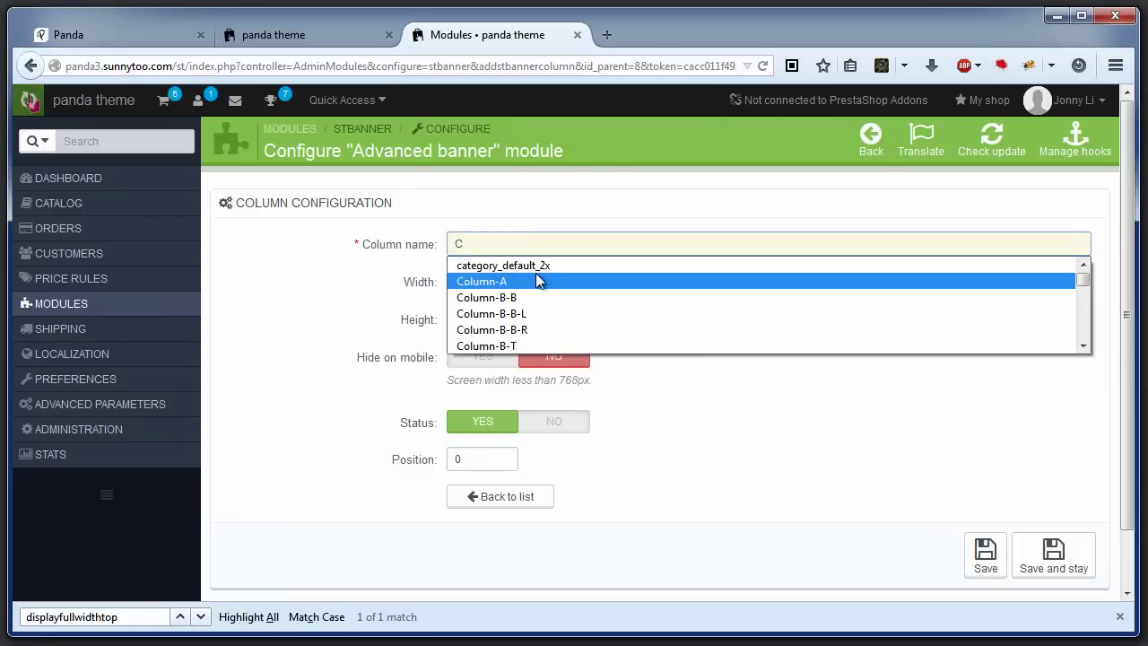
left_click(517, 285)
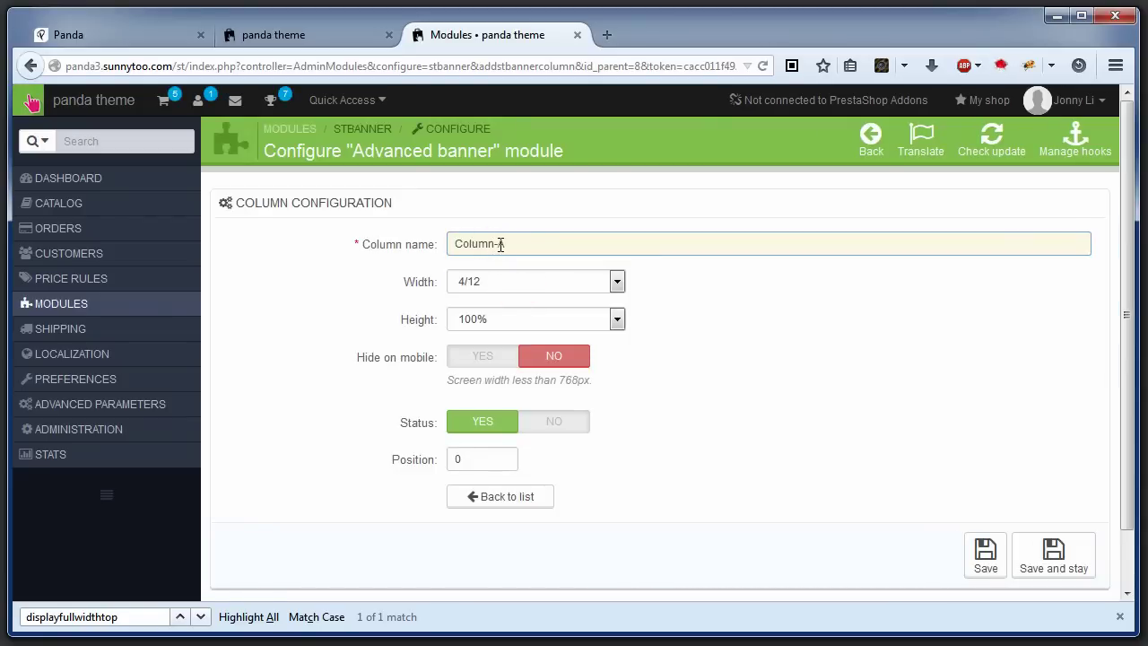
left_click(500, 245)
key("BackSpace")
type("C")
double_click(499, 458)
type("4")
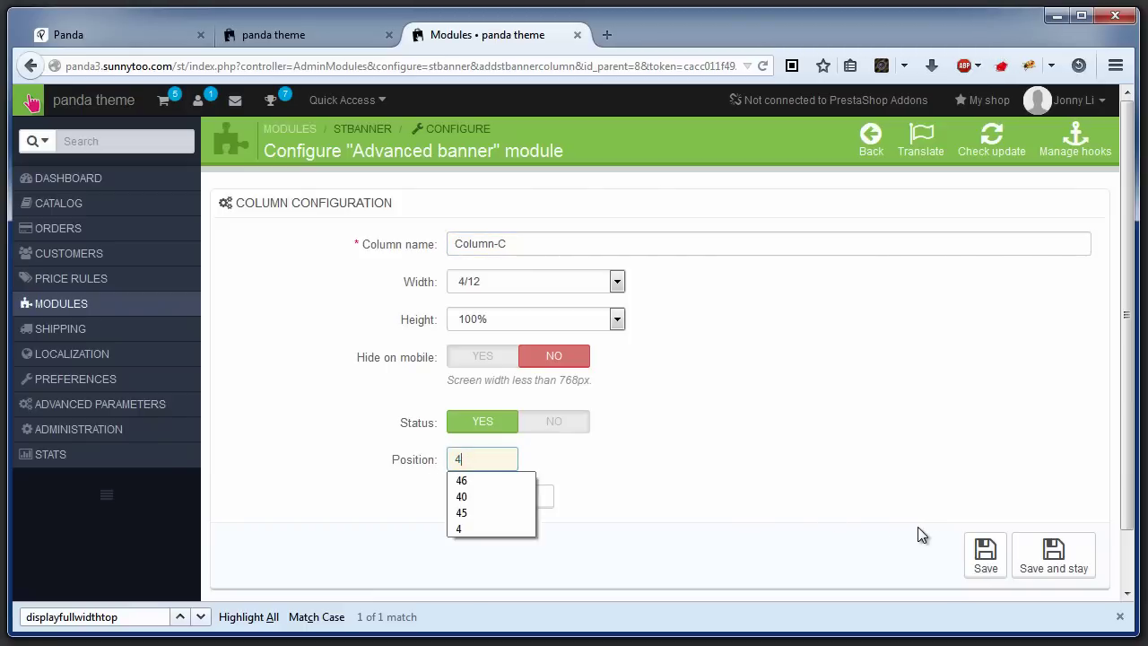
left_click(988, 552)
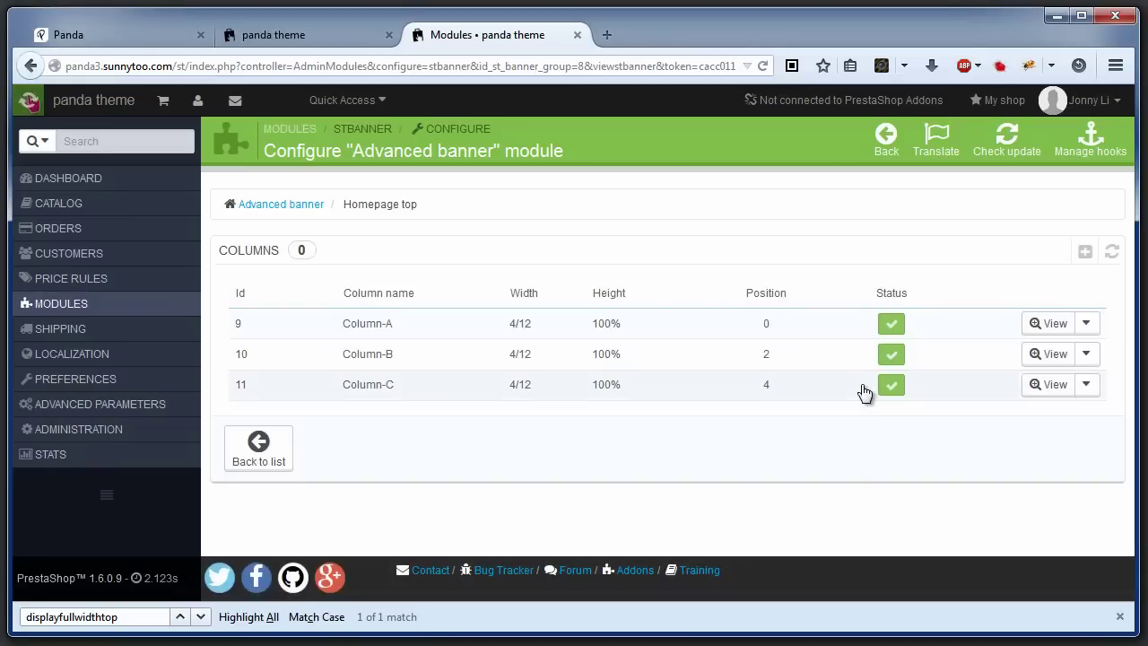
Inside Column-A, start a nested column named "Column-A-top" with a width of 12/12 and open its height choices
left_click(1047, 329)
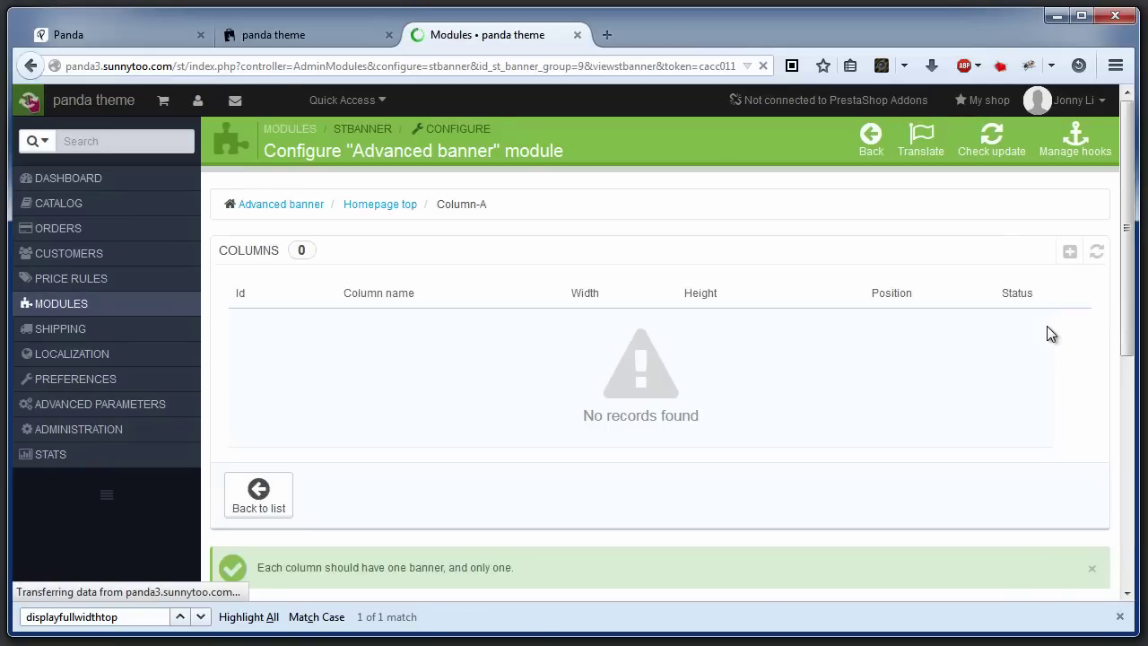
left_click(1073, 260)
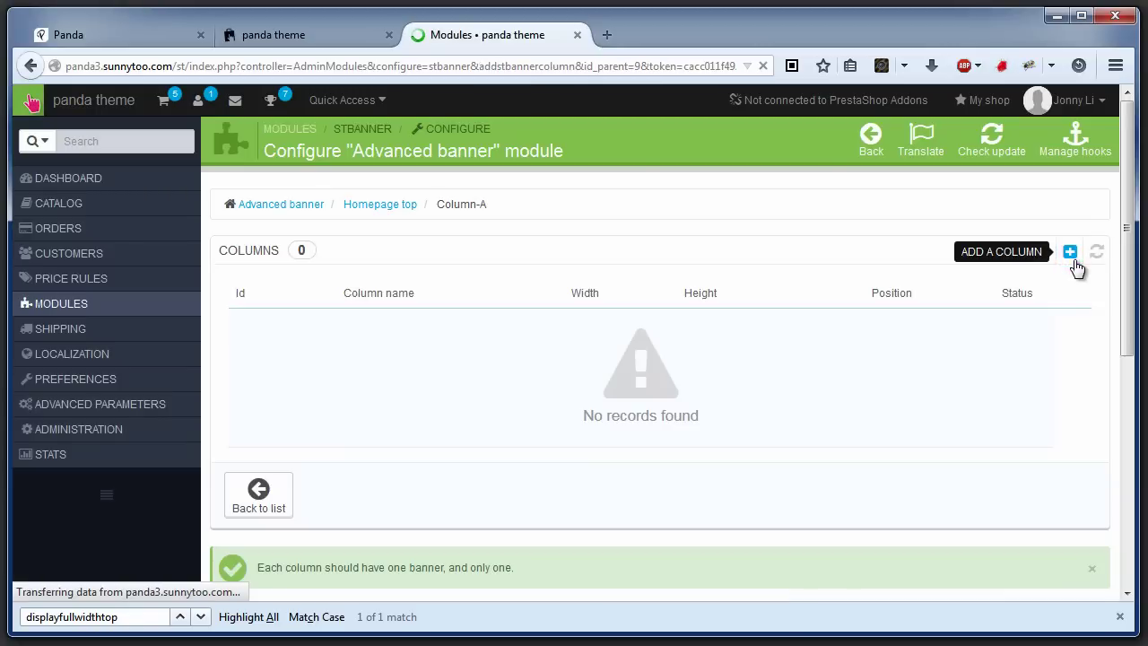
left_click(527, 248)
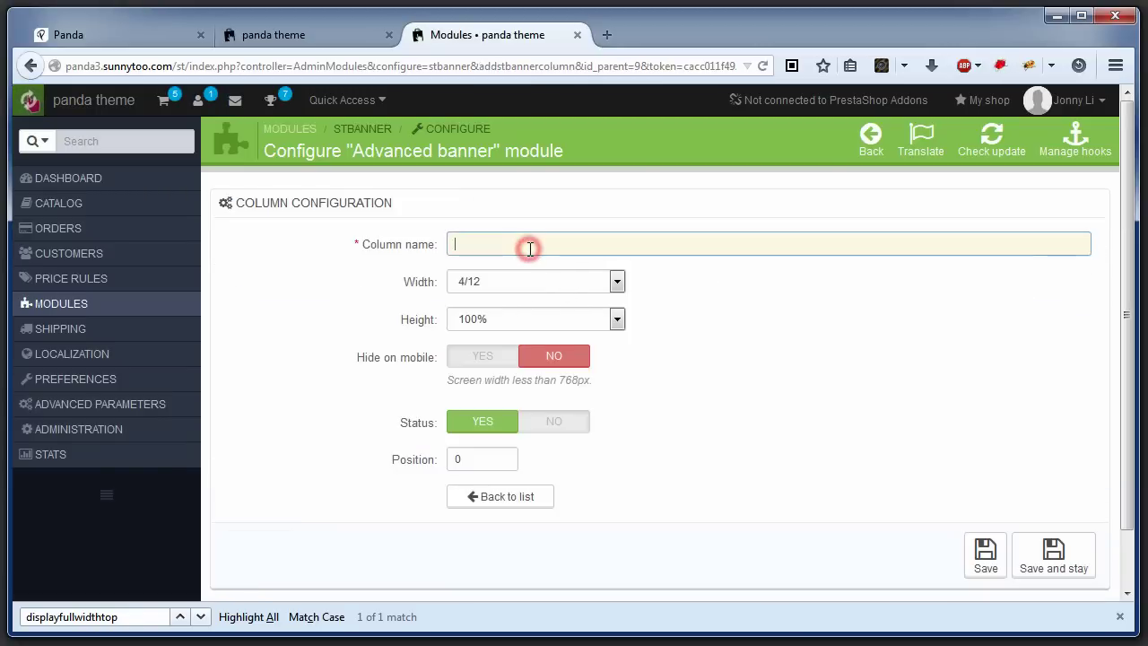
type("C")
left_click(516, 283)
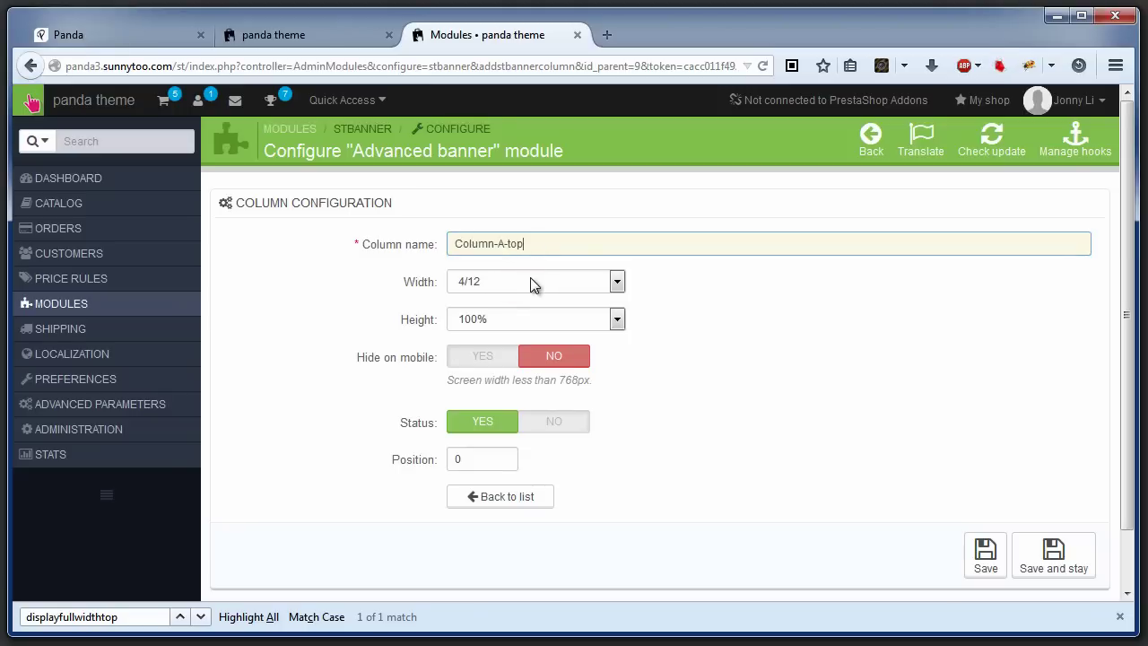
left_click(530, 282)
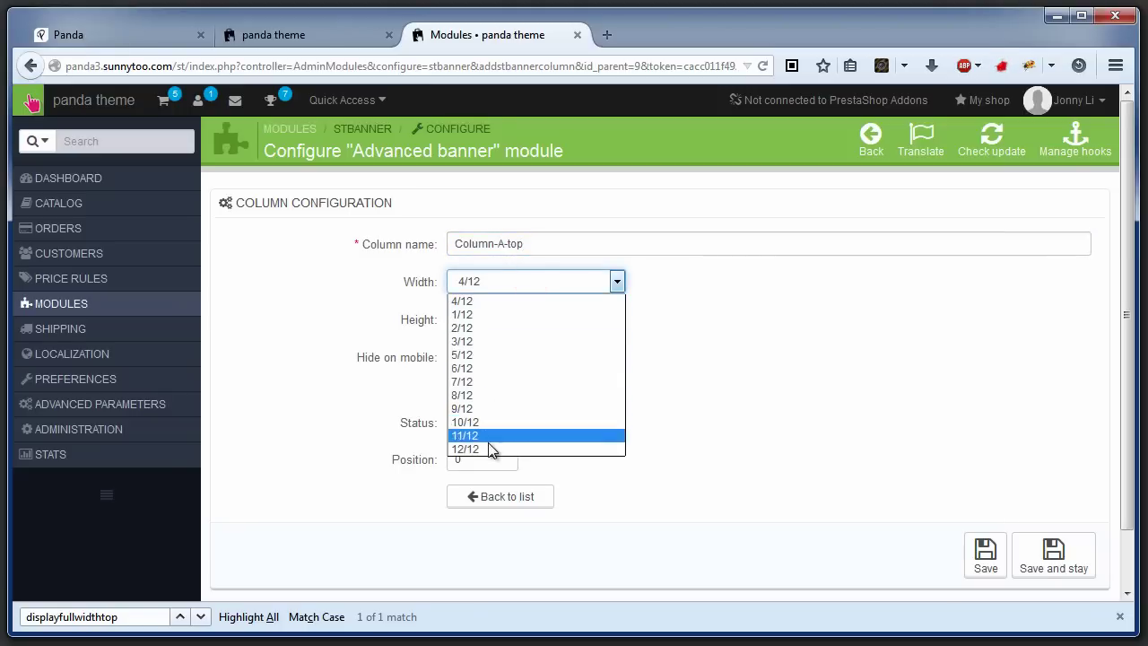
left_click(484, 444)
left_click(528, 315)
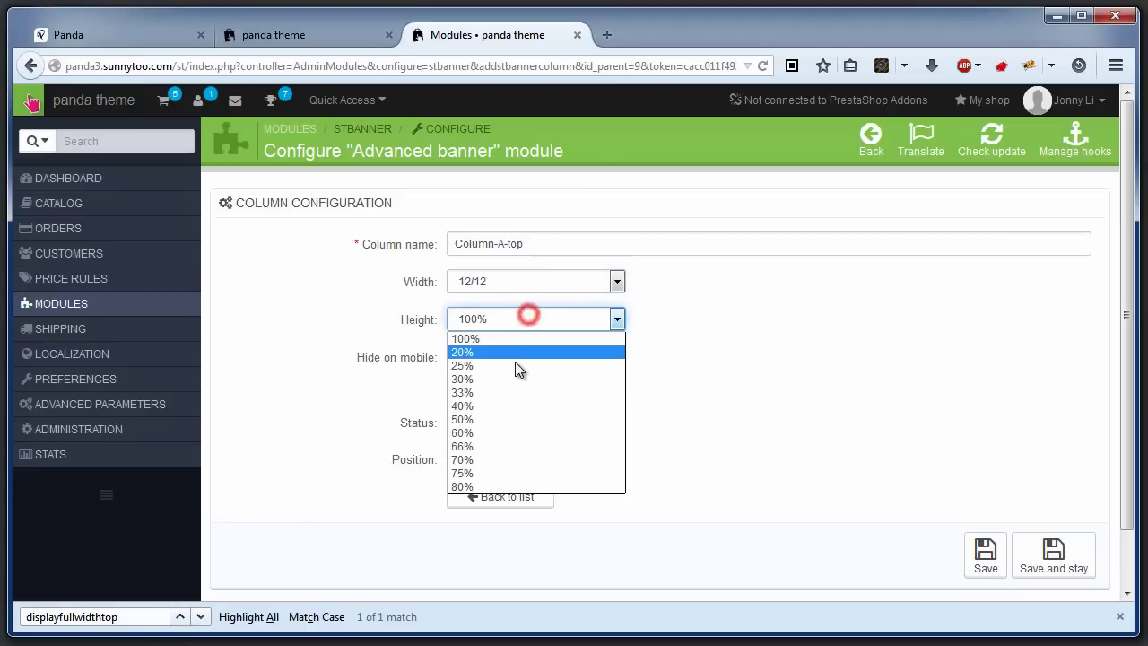
Set the height of Column-A-top to 50% and save the column
left_click(489, 419)
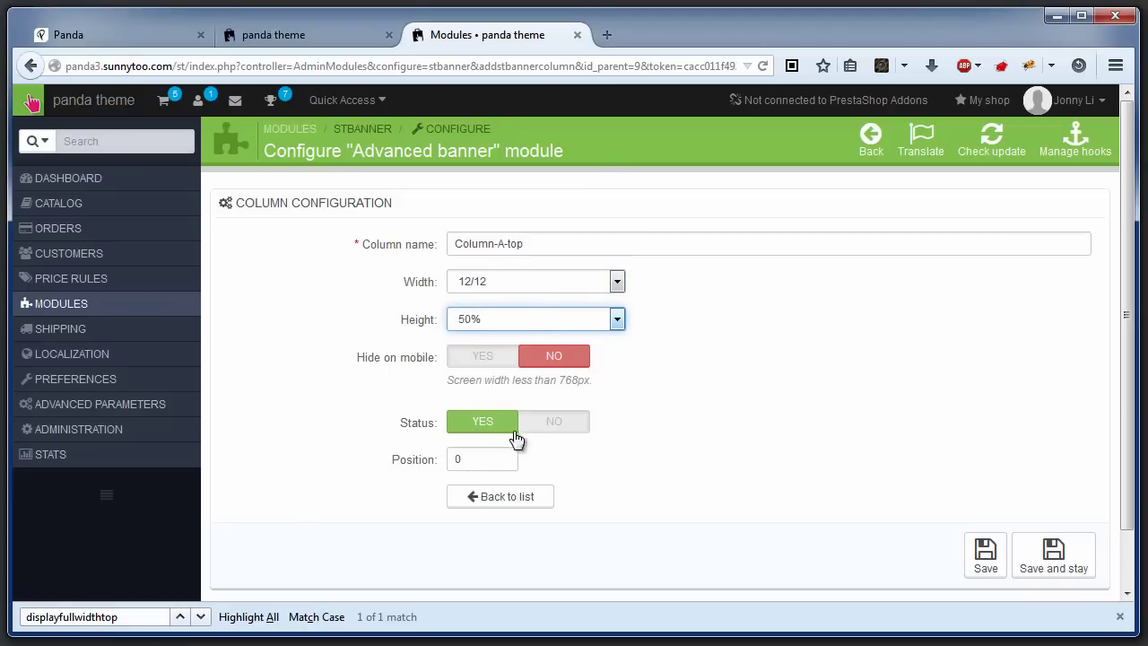
left_click(986, 554)
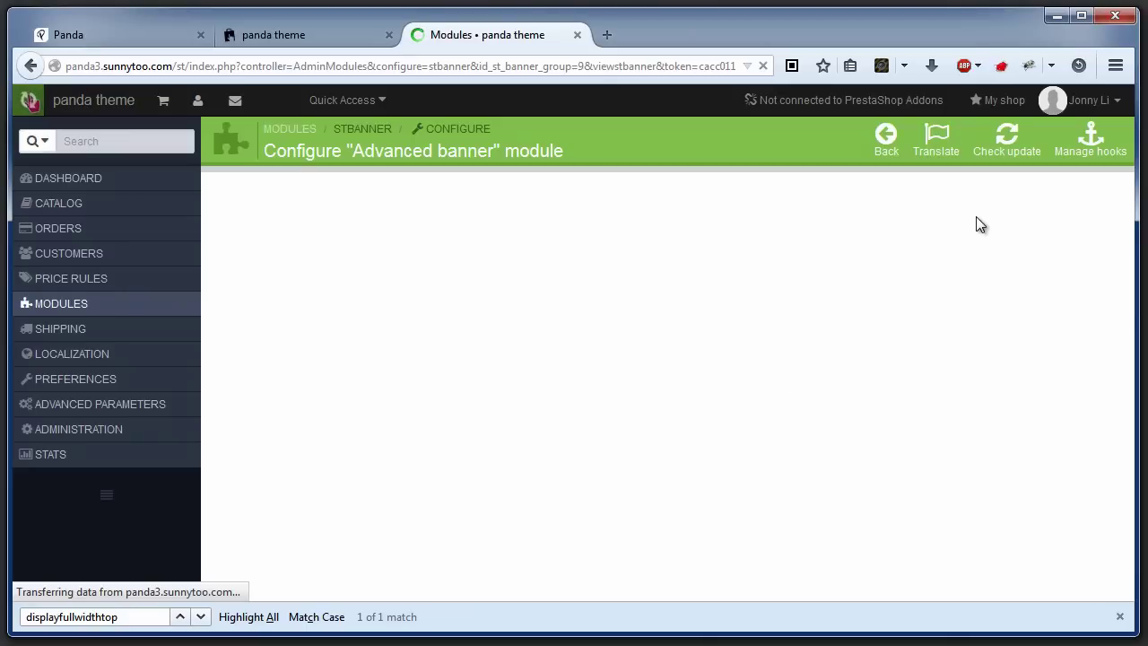
Add and save another column under Column-A named Column-A-bottom, with width 12/12, height 50% and position 2
left_click(1084, 252)
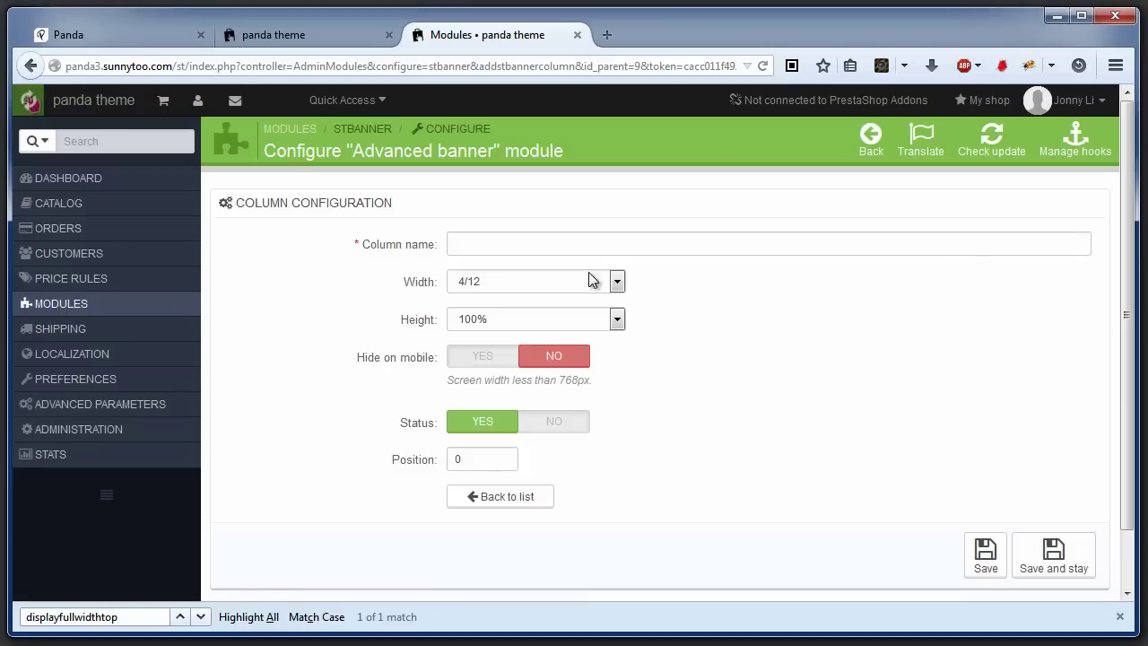
left_click(517, 243)
type("C")
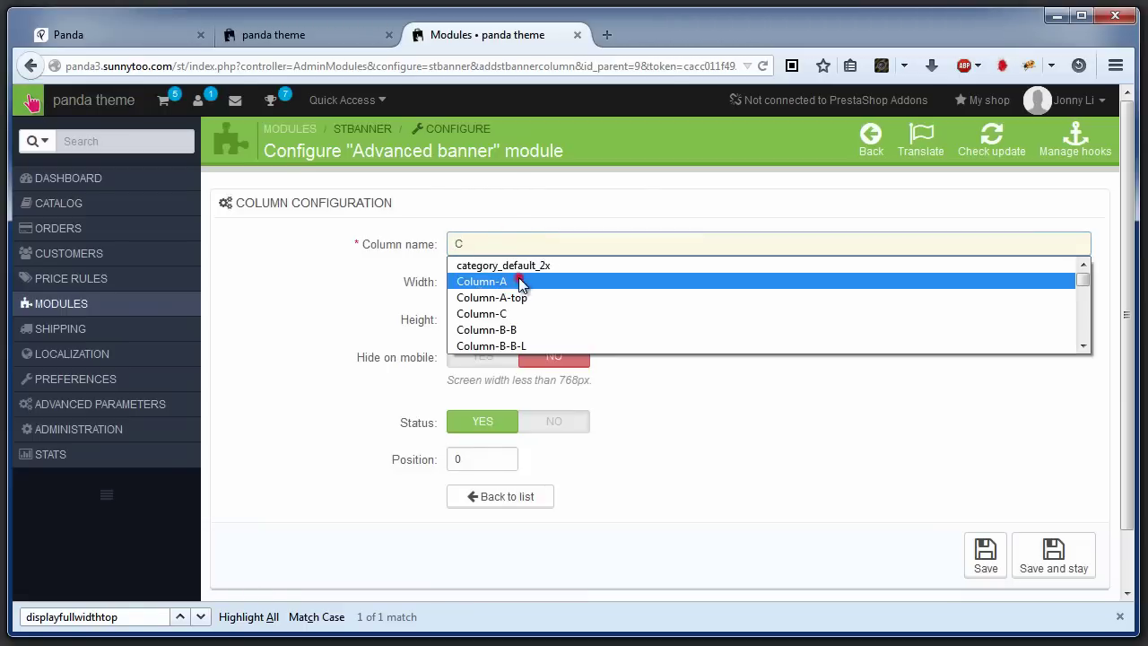
left_click(519, 277)
type("-bottom")
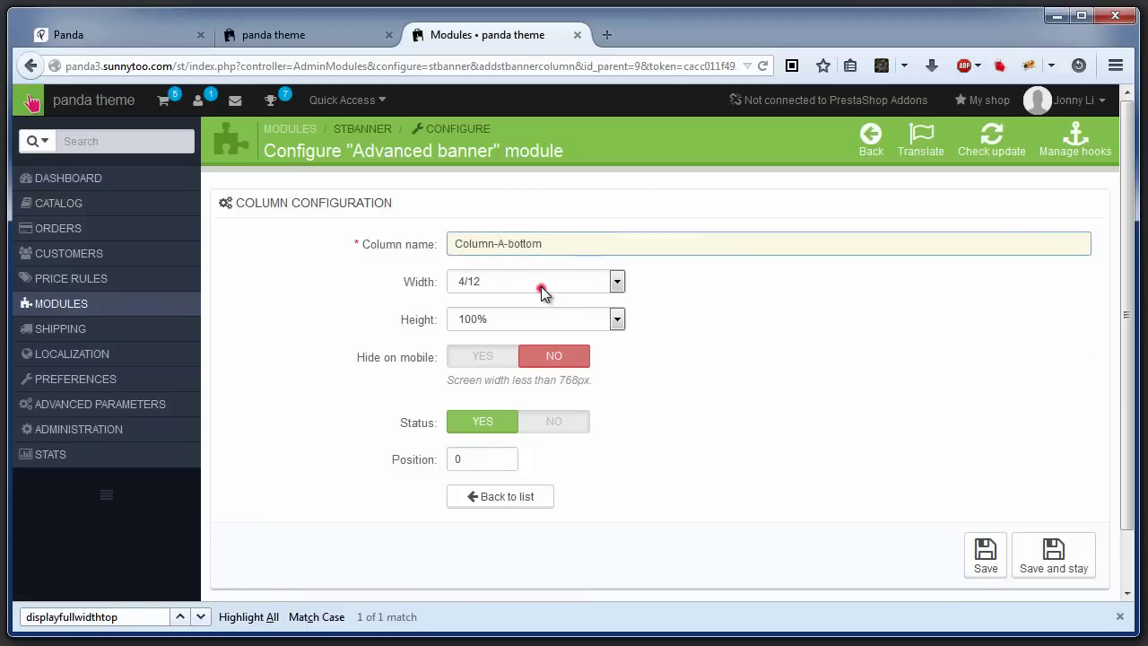
left_click(541, 286)
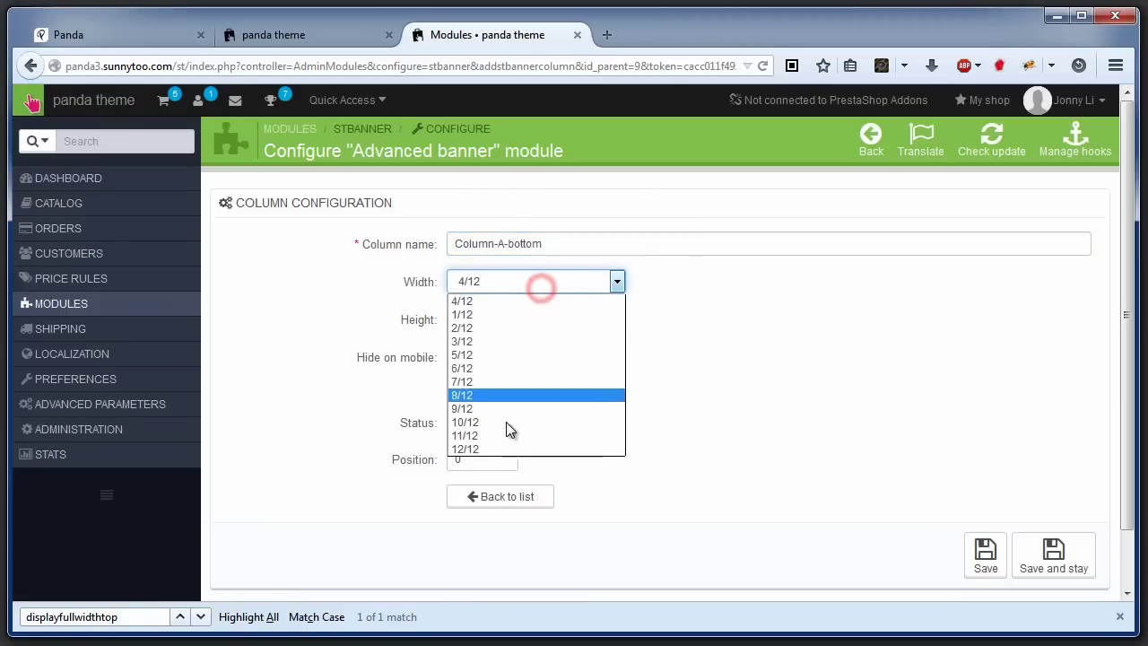
left_click(502, 449)
left_click(505, 319)
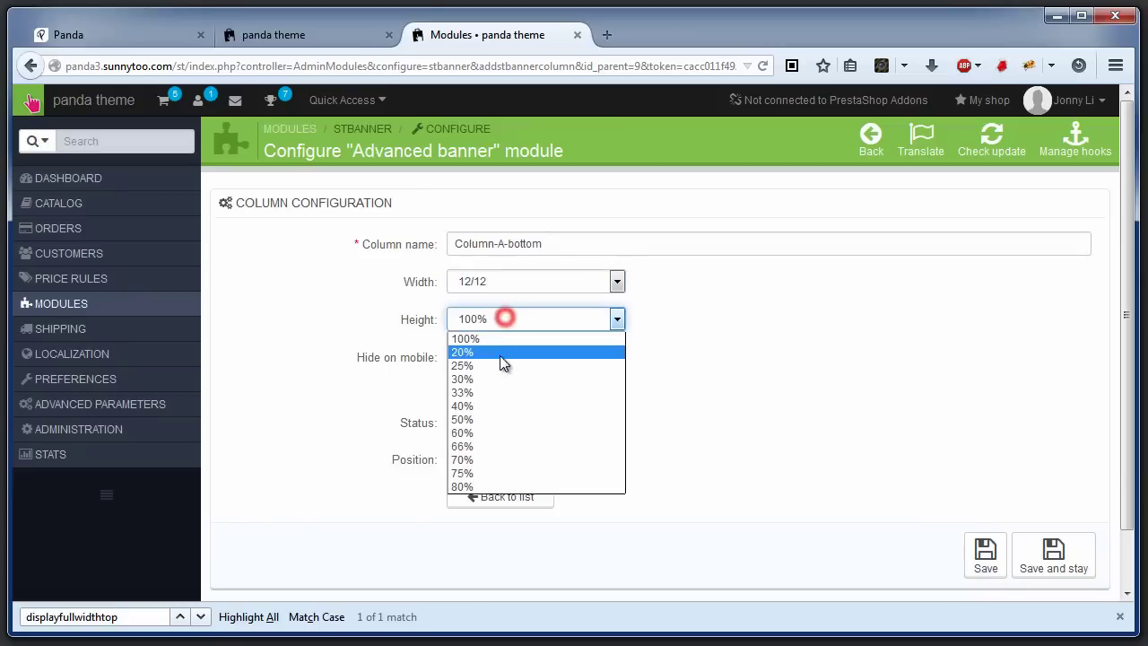
left_click(476, 417)
double_click(475, 459)
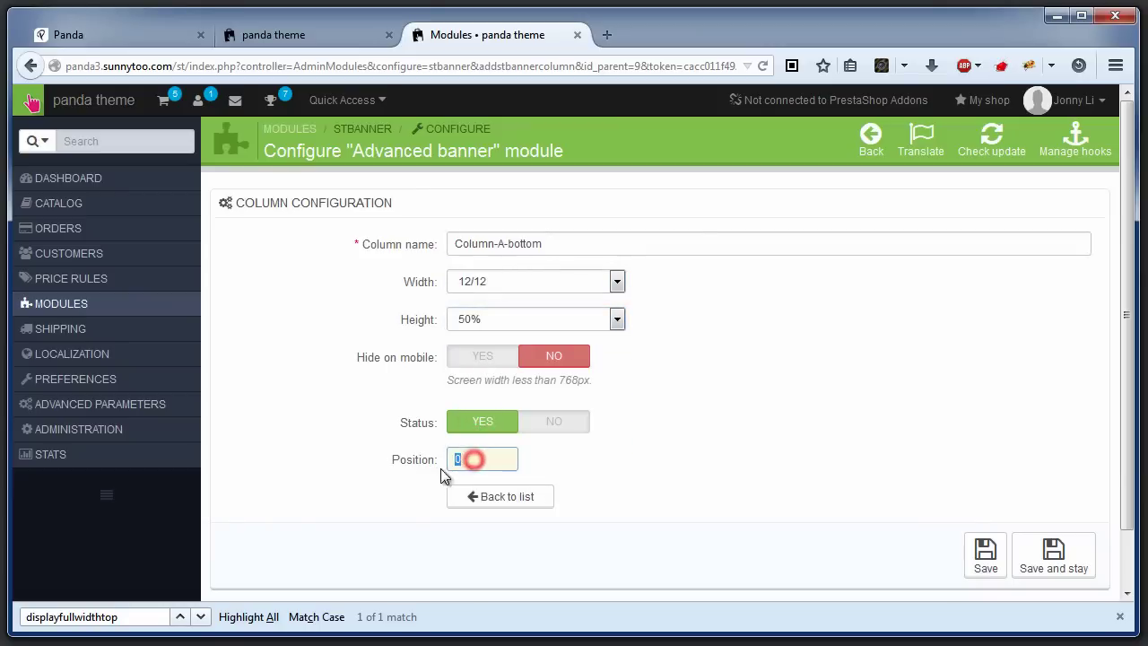
key("Return")
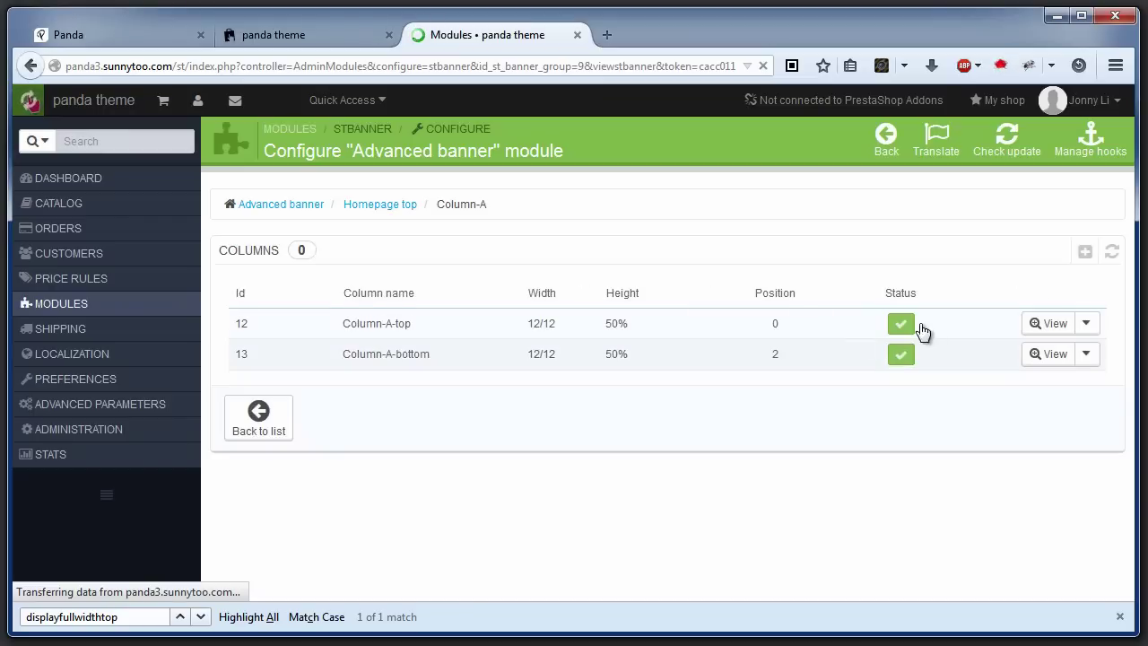
Add a banner with the image demo3.1.jpg to Column-A-top and save it
left_click(1056, 332)
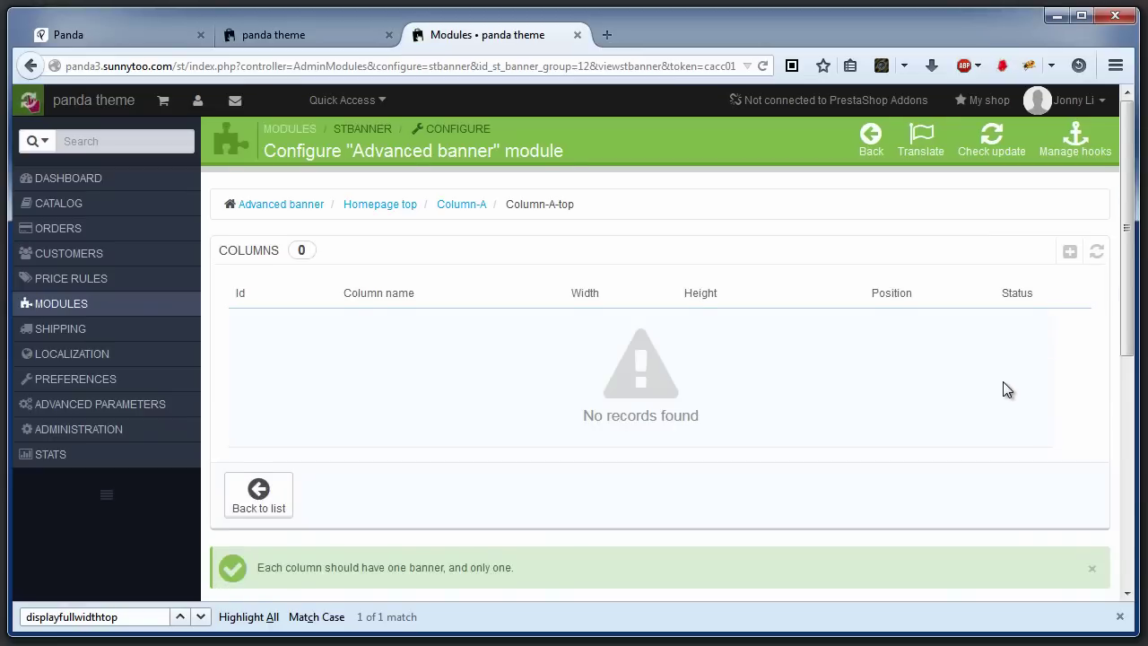
scroll(1003, 389, "down", 4)
left_click(1071, 474)
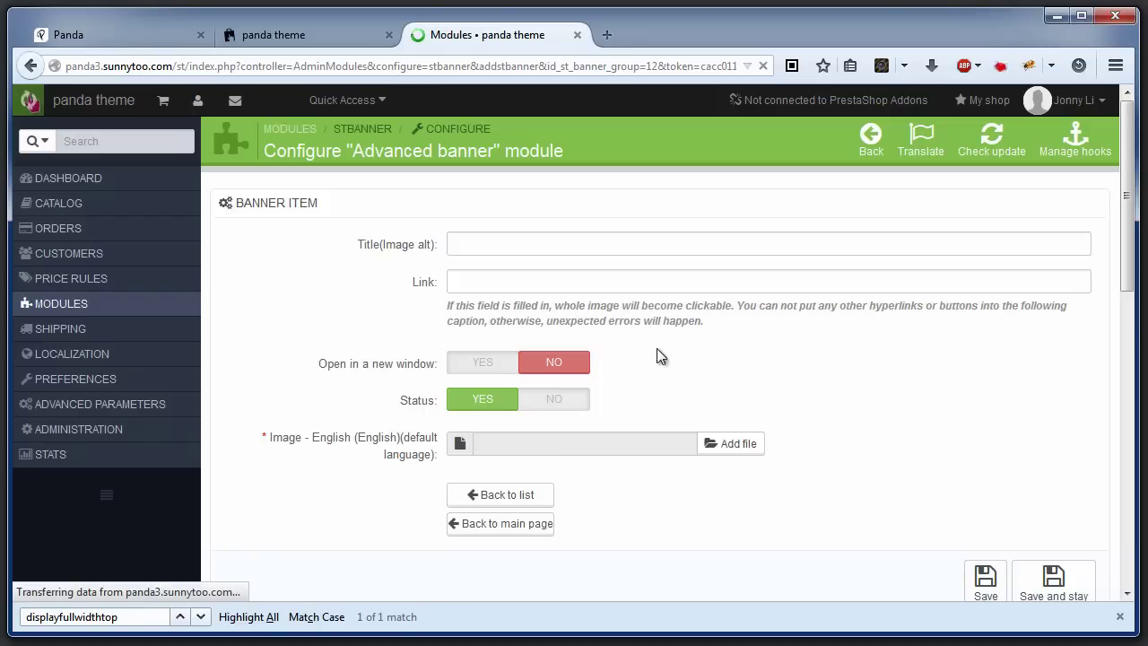
left_click(520, 444)
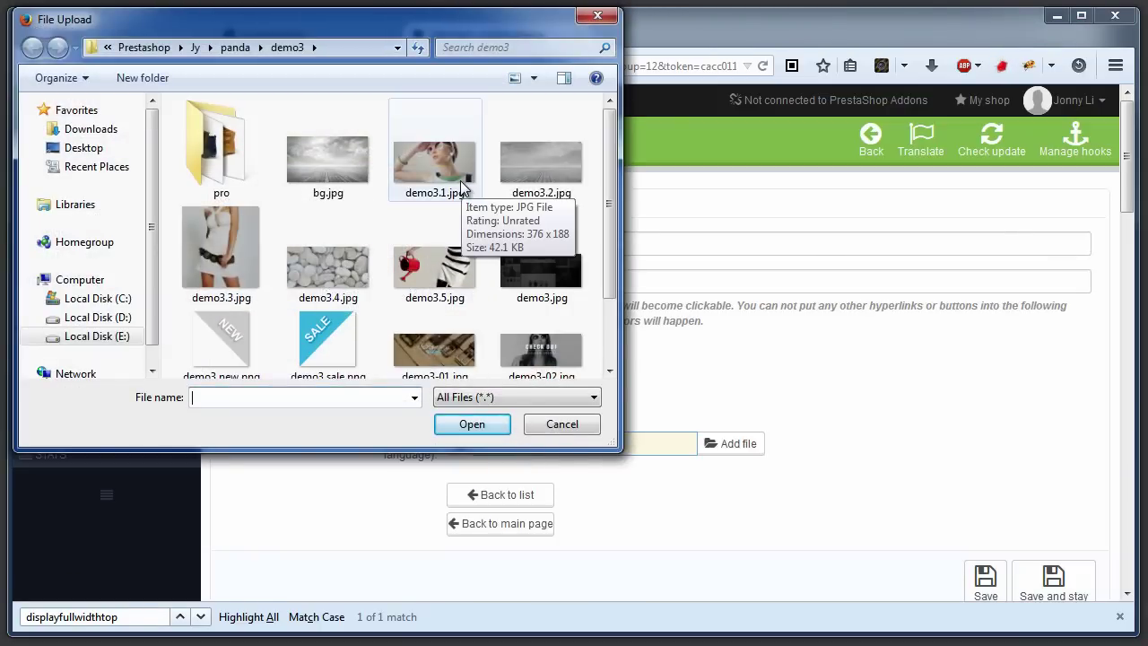
double_click(434, 166)
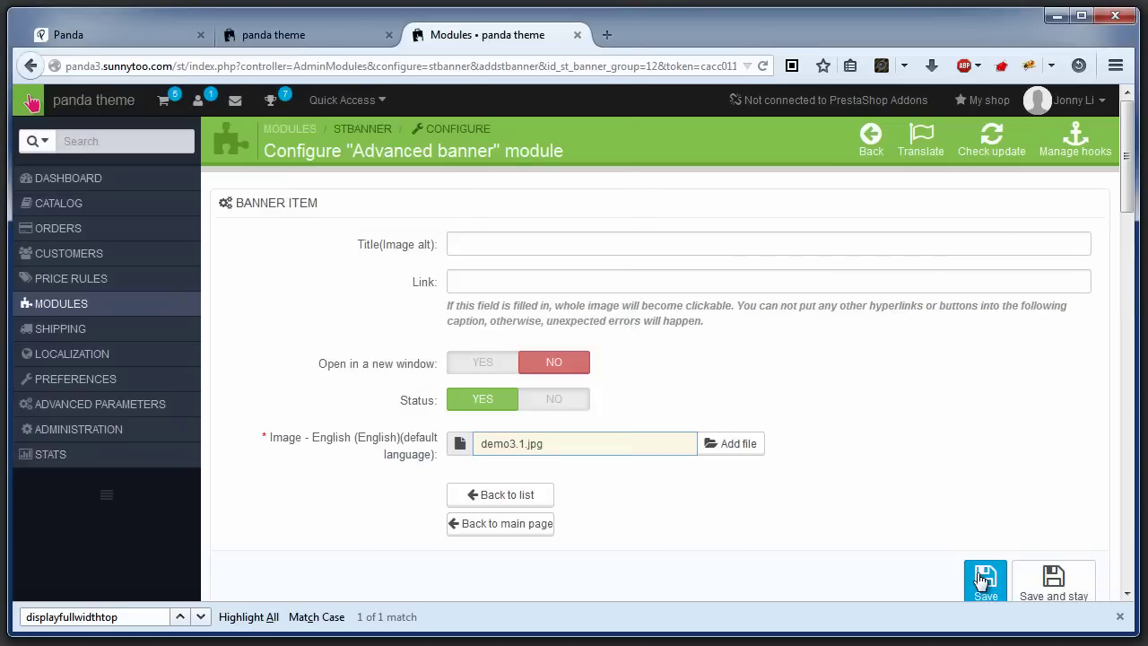
left_click(982, 581)
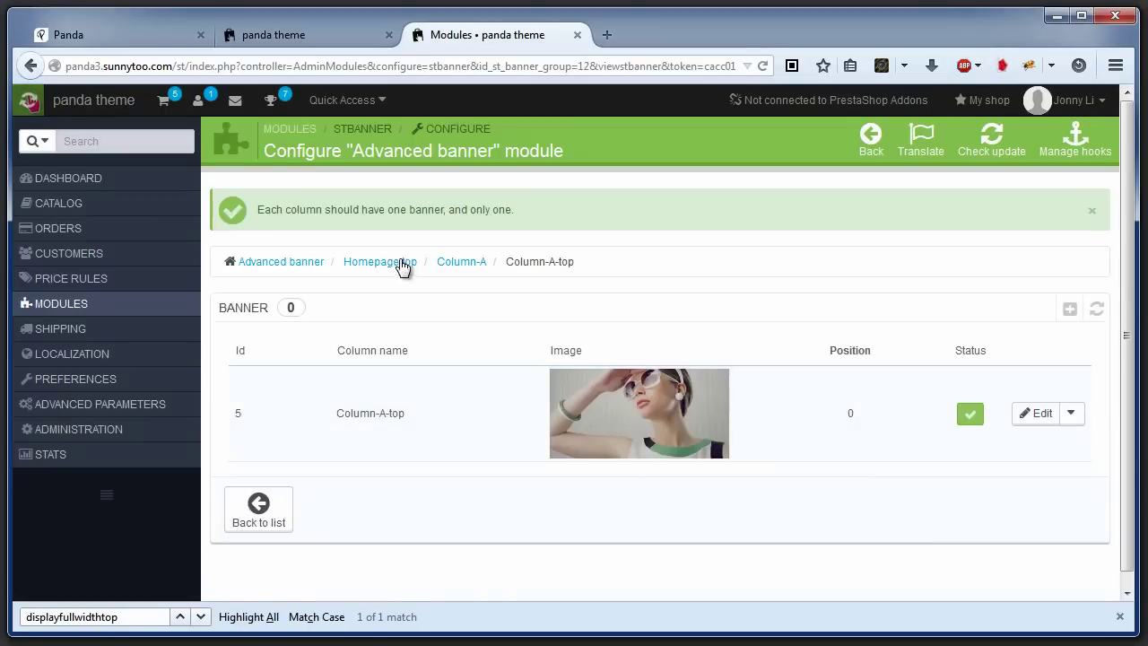
Add a banner with the image demo3.2.jpg to Column-A-bottom and save it
left_click(449, 266)
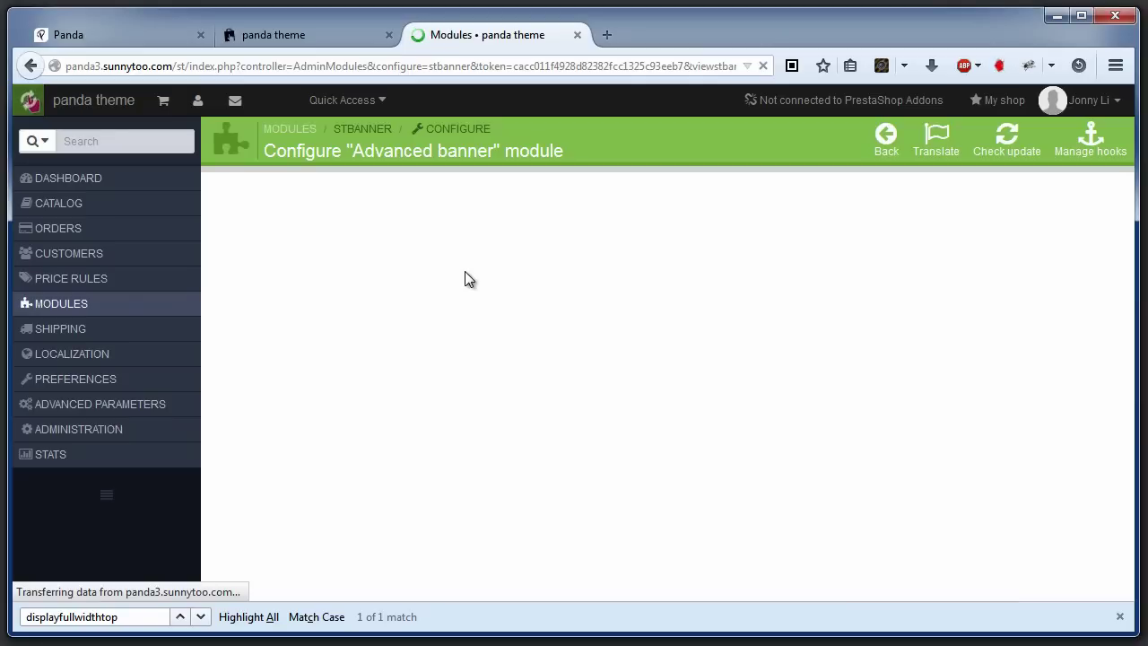
left_click(387, 354)
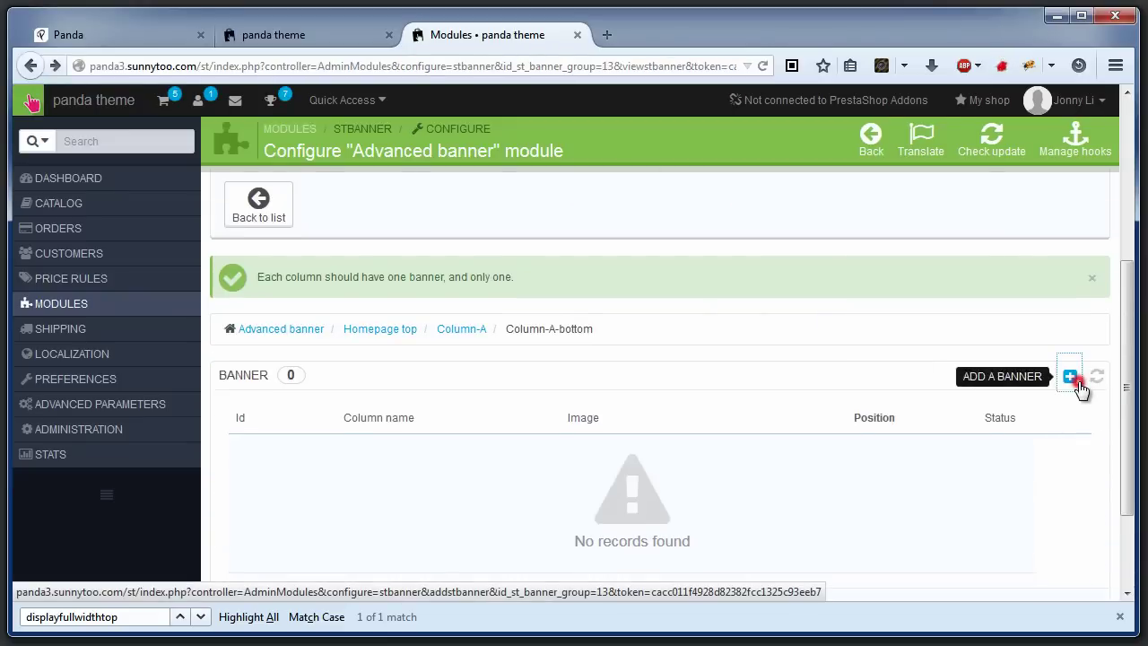
left_click(1079, 383)
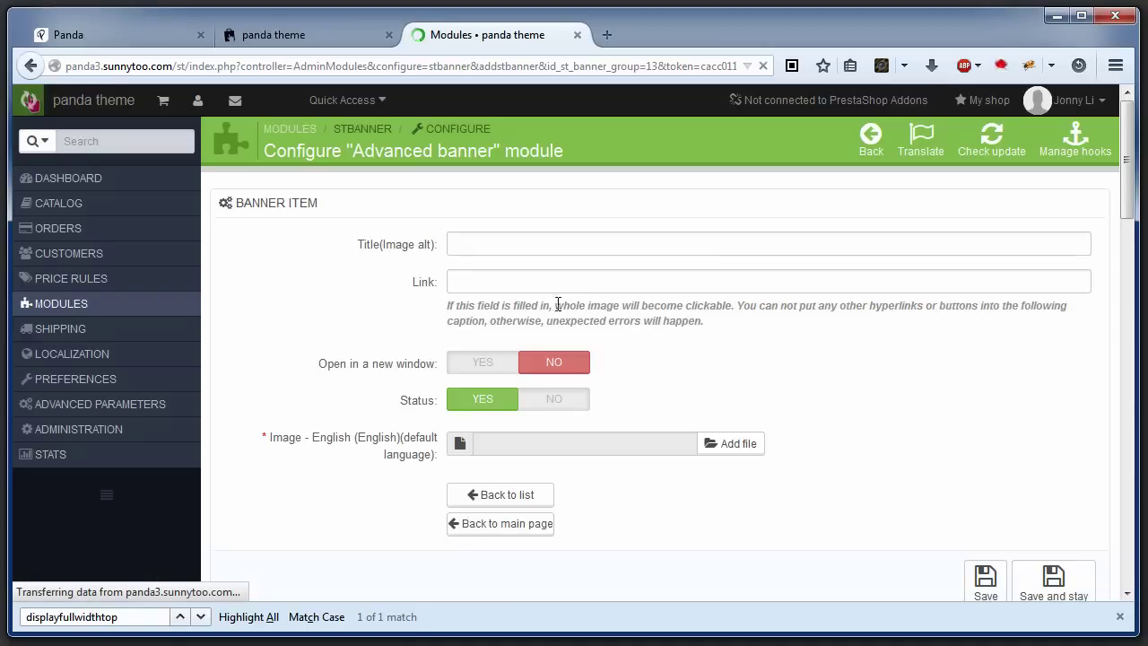
left_click(527, 437)
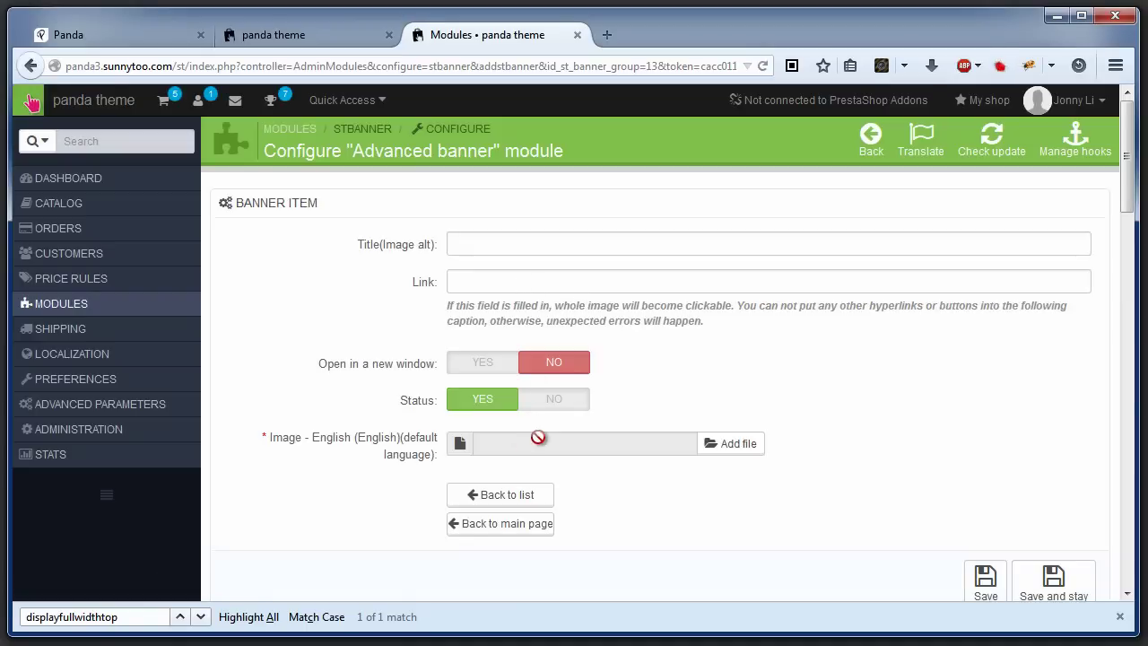
left_click(529, 437)
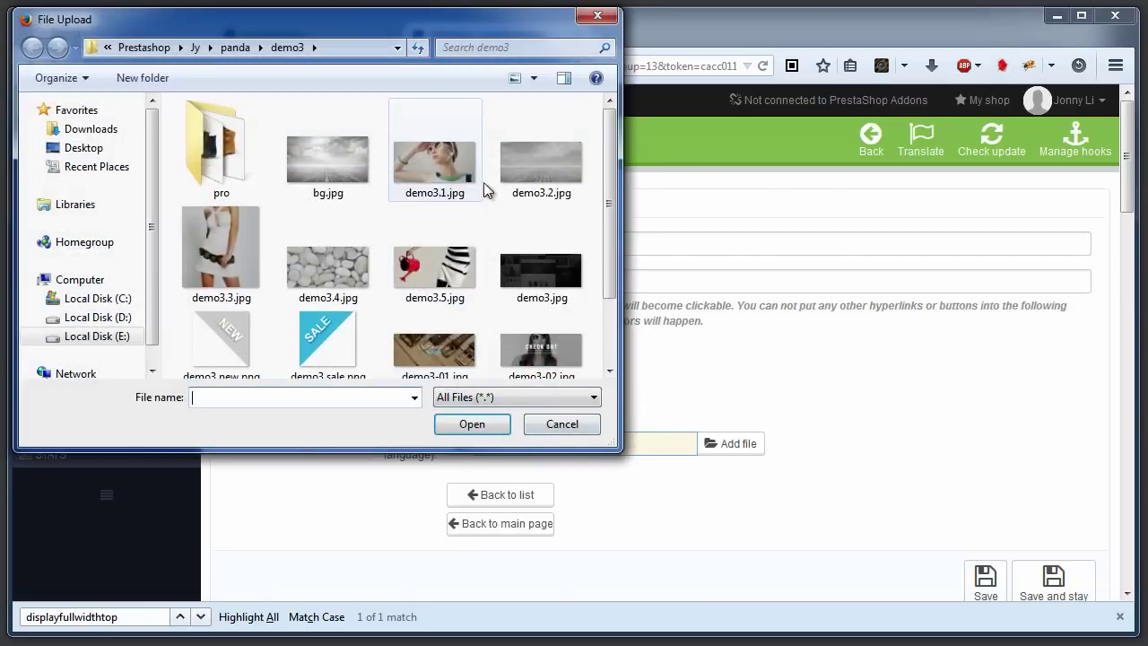
double_click(538, 176)
left_click(984, 579)
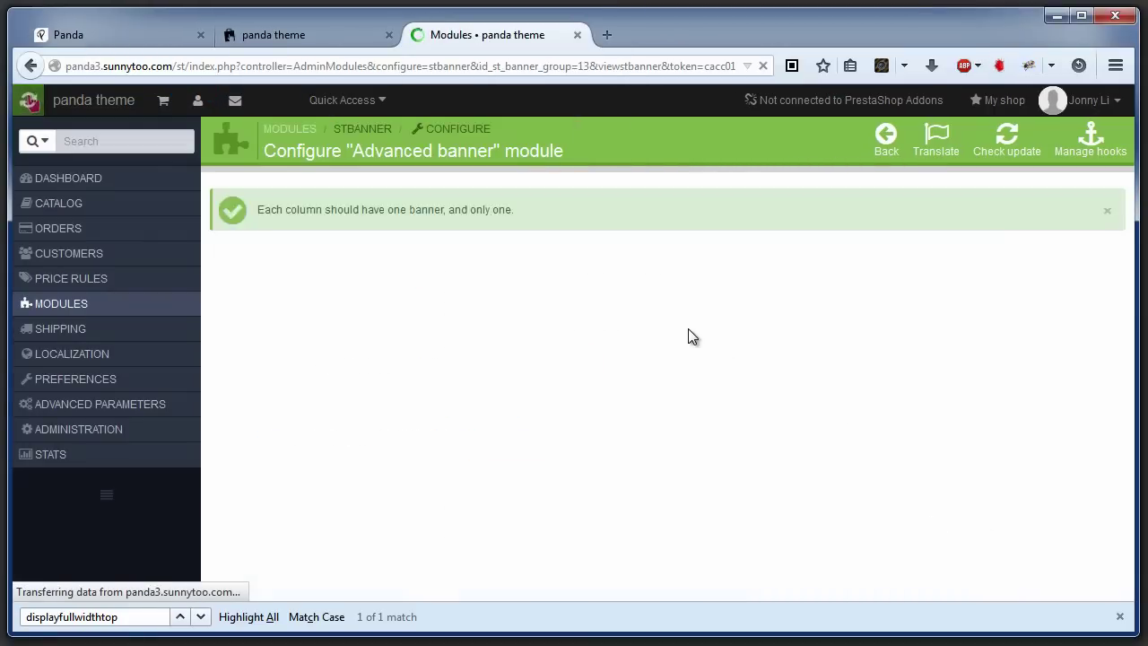
Add a banner with the image demo3.3.jpg to Column-B of the Homepage top group and save it
left_click(367, 267)
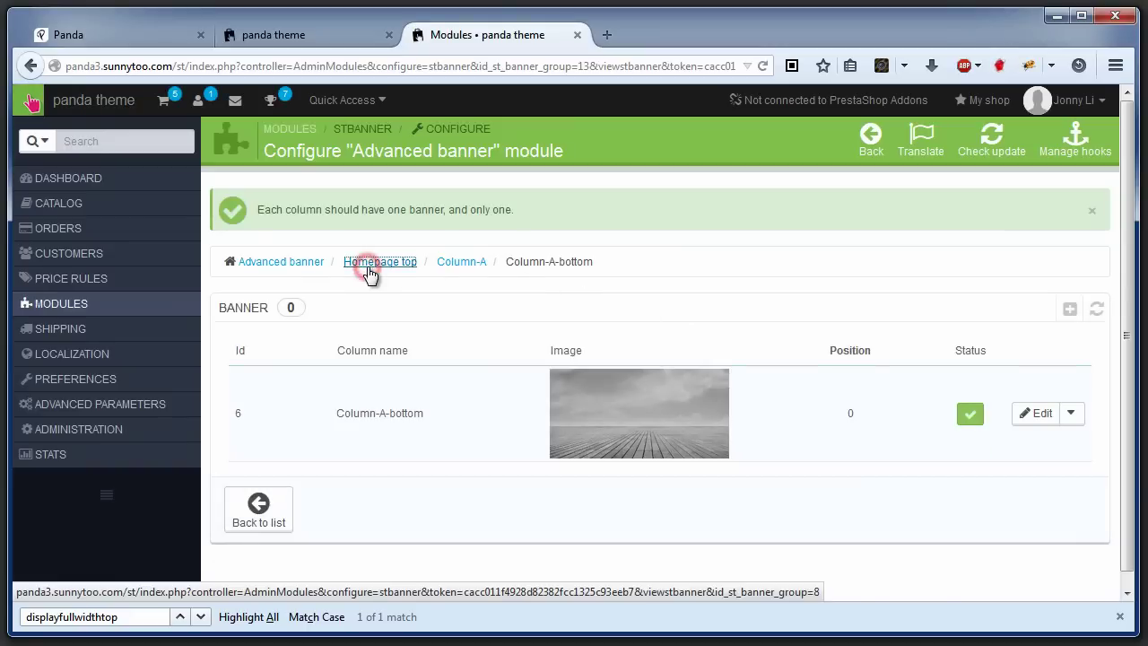
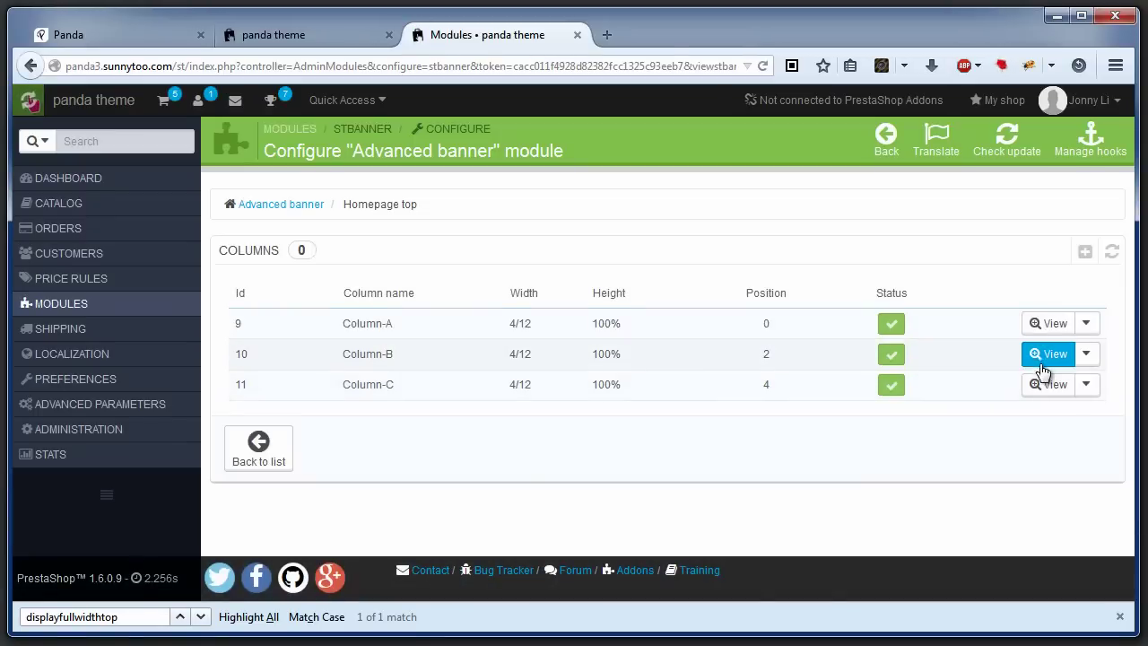
left_click(1044, 362)
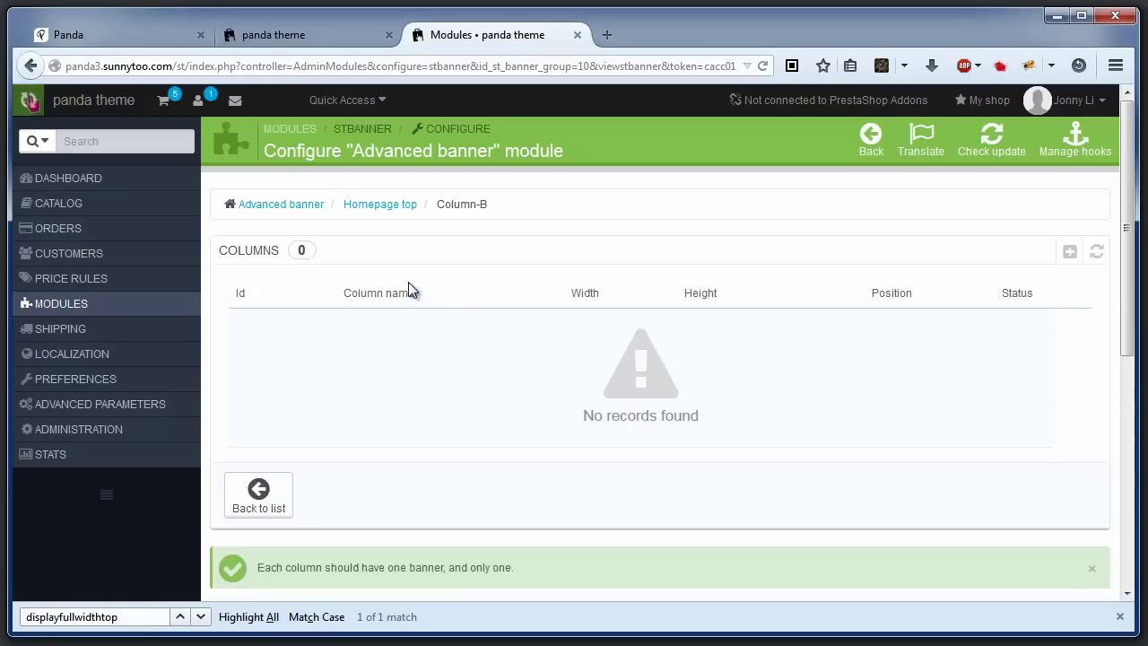
left_click(1069, 281)
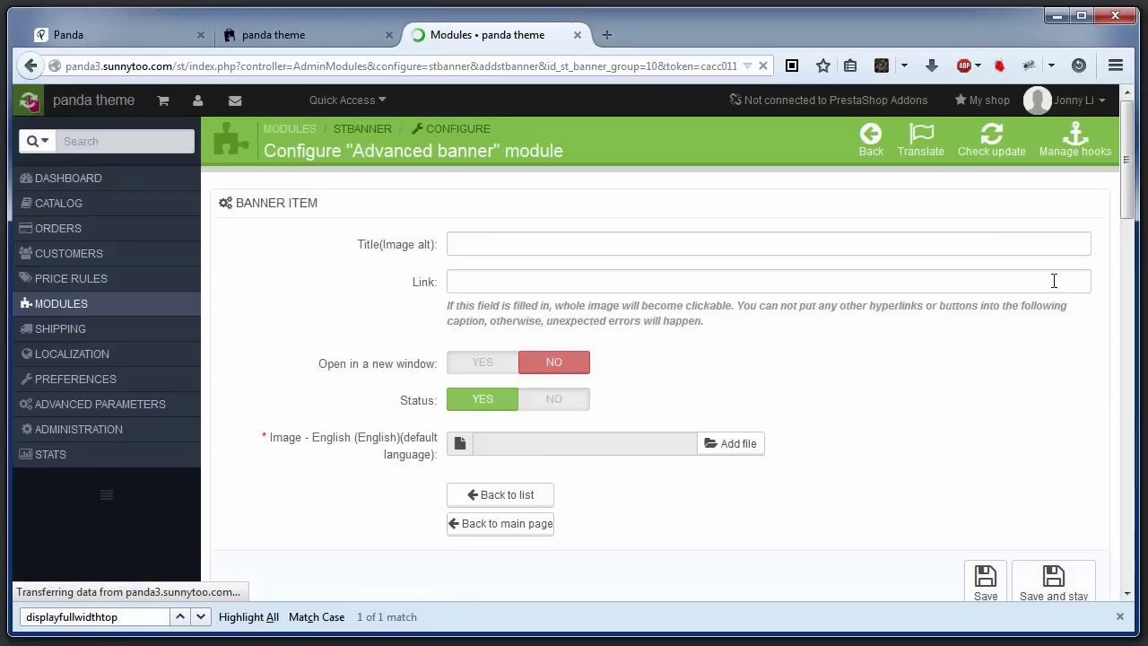
left_click(579, 439)
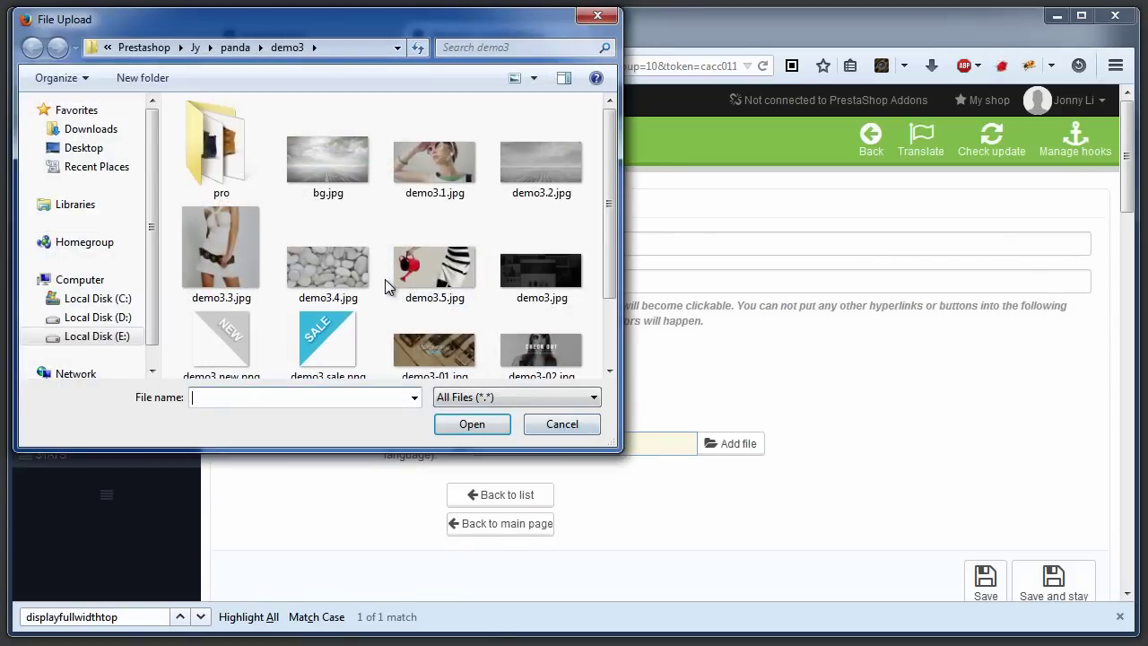
double_click(238, 264)
left_click(986, 581)
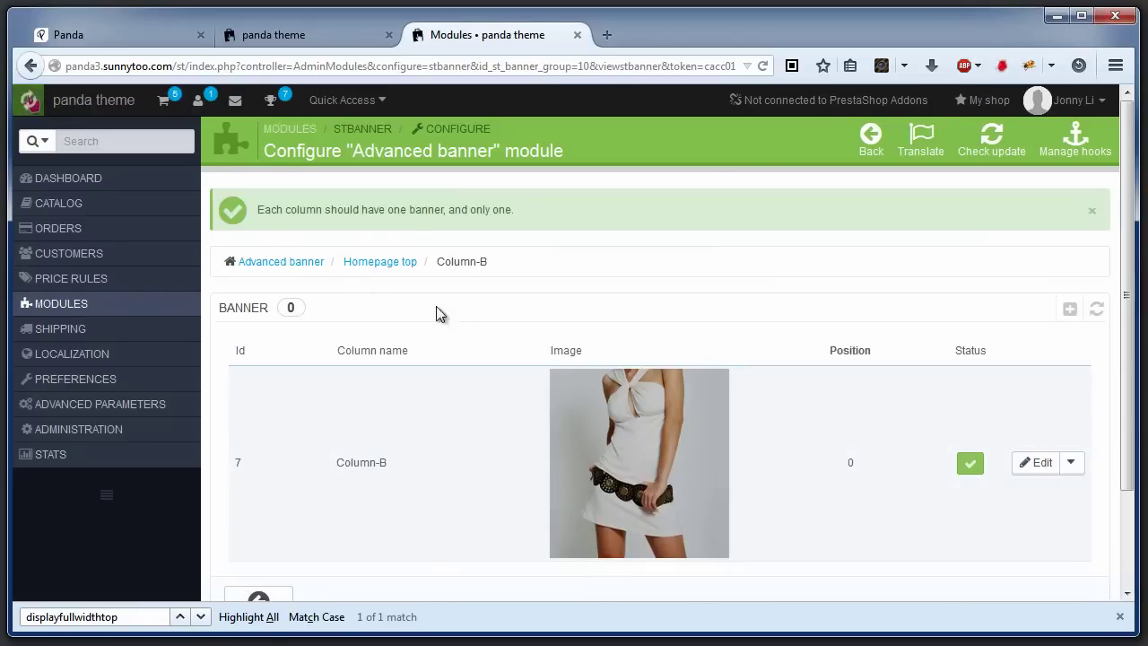
Add and save a column under Column-C of the Homepage top group, named Column-C-top, with width 12/12 and height 50%
left_click(365, 266)
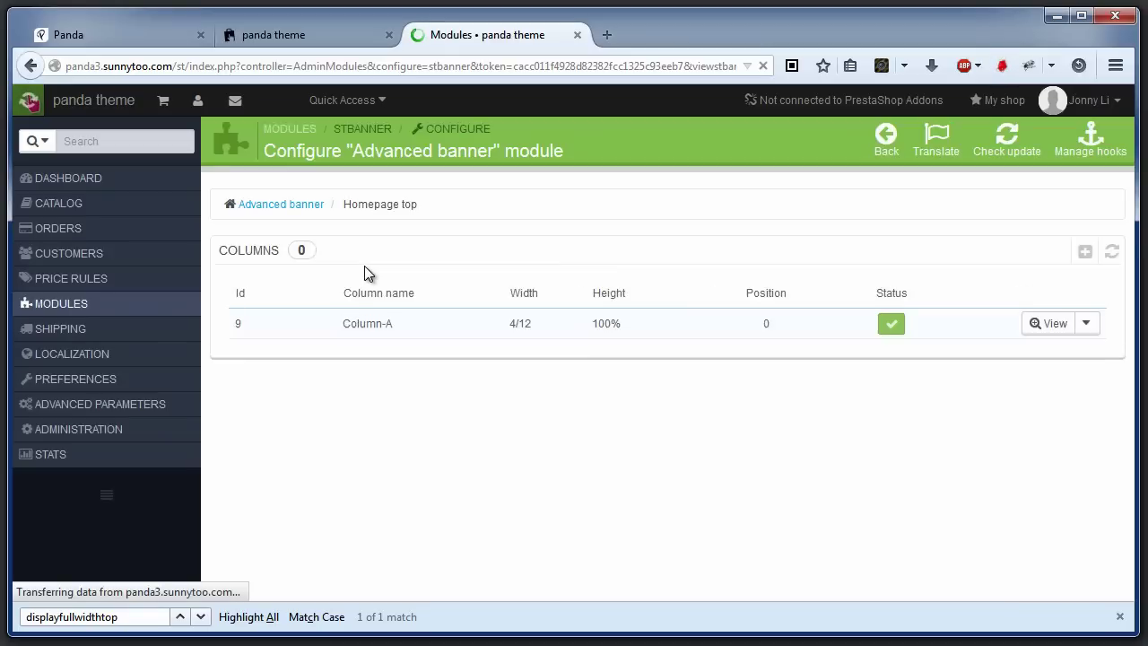
left_click(1040, 398)
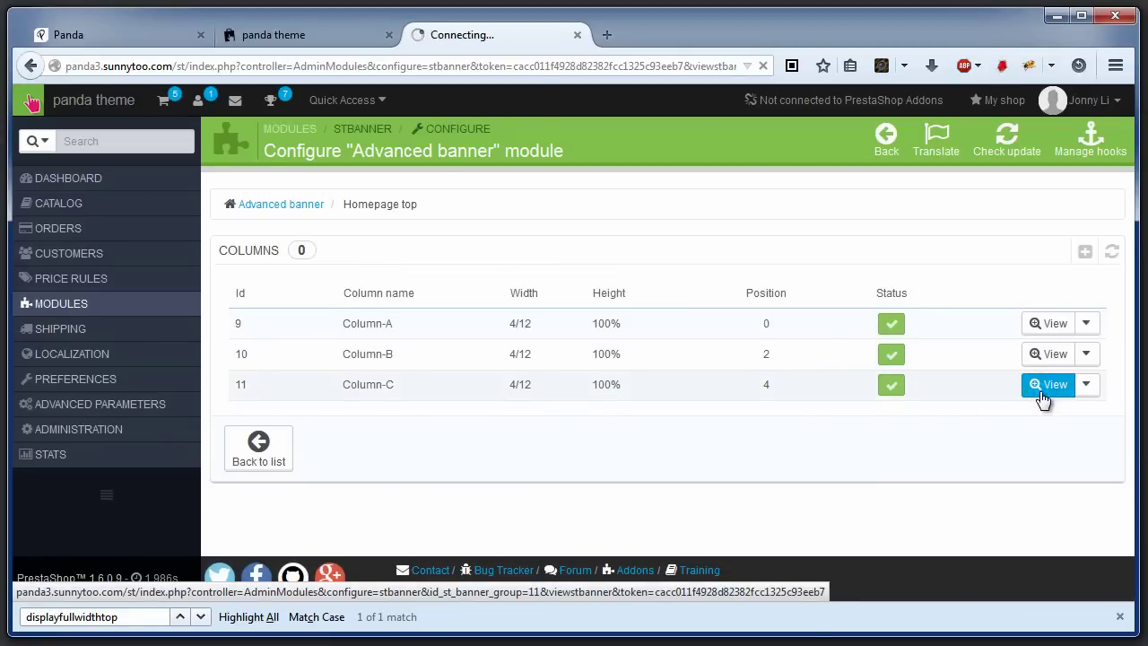
left_click(1067, 252)
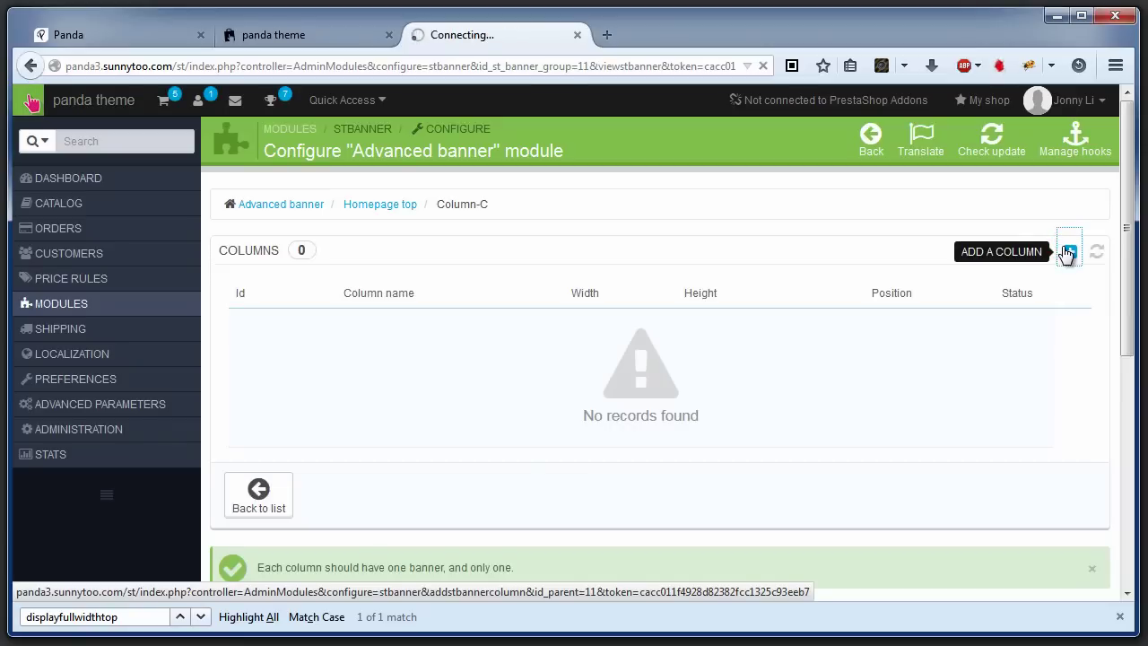
left_click(535, 243)
type("C")
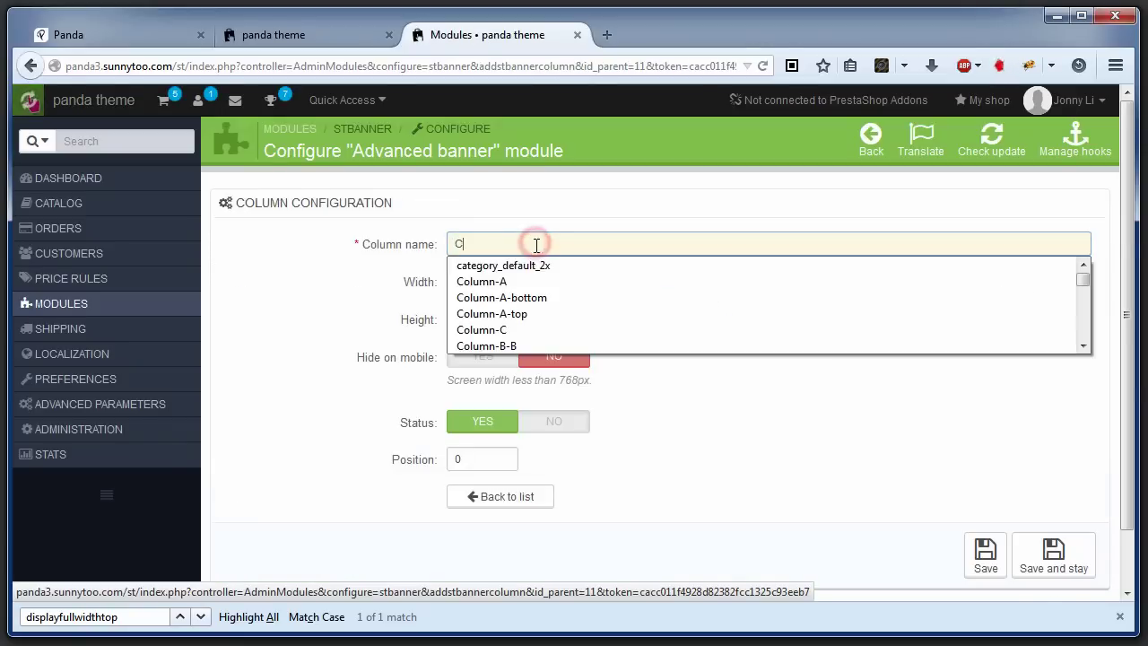
left_click(533, 329)
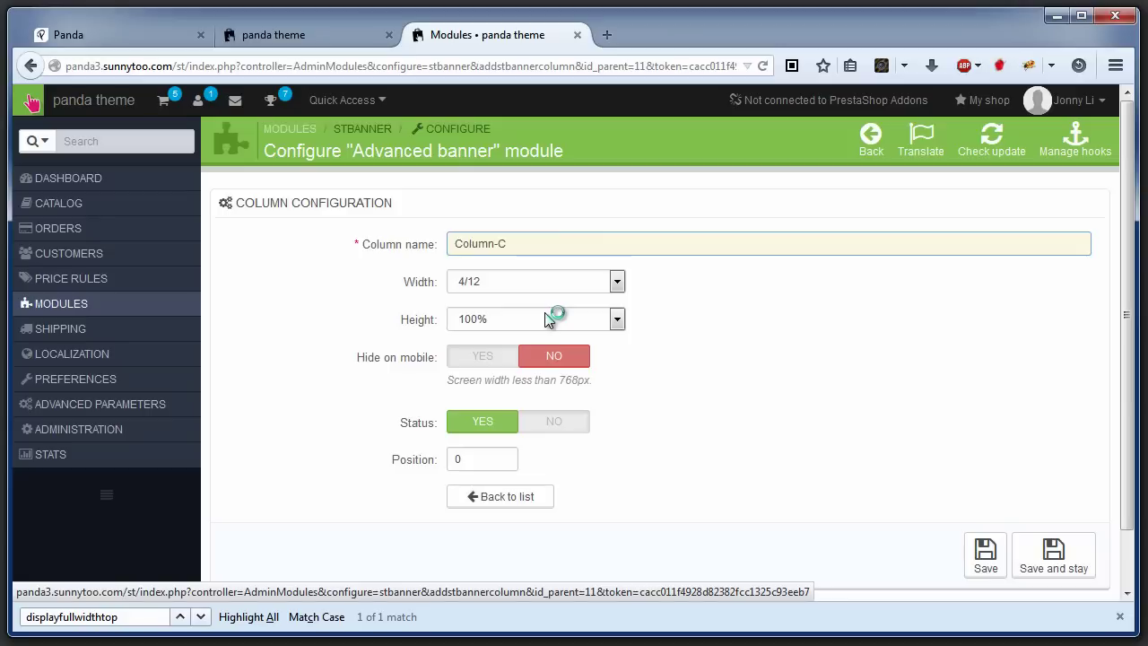
left_click(554, 284)
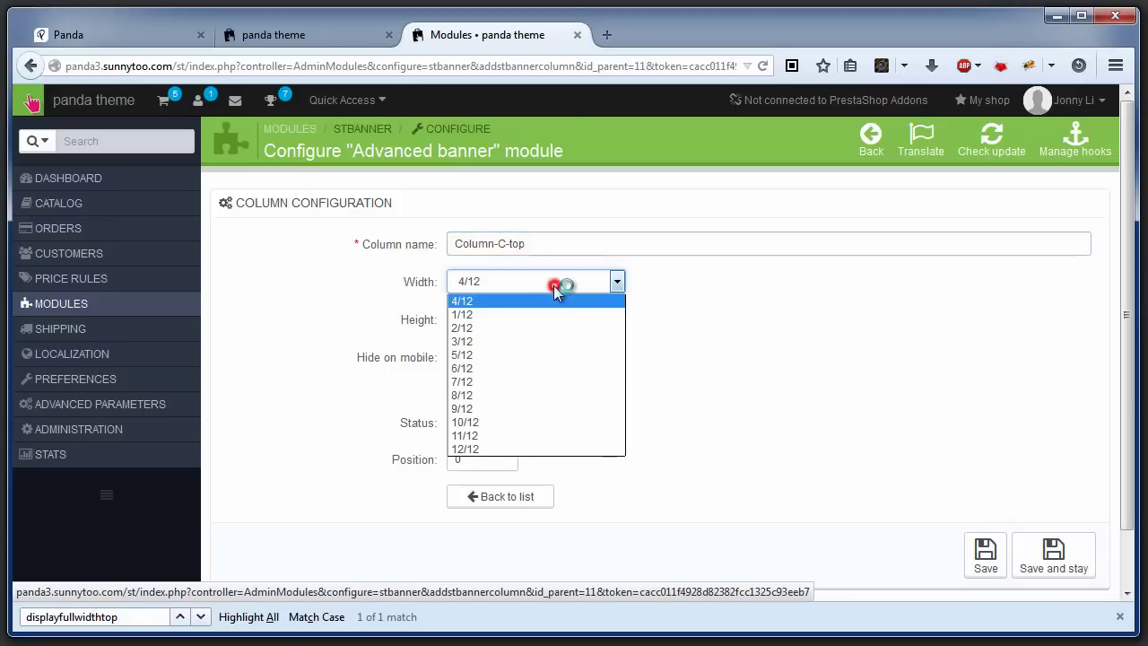
left_click(489, 448)
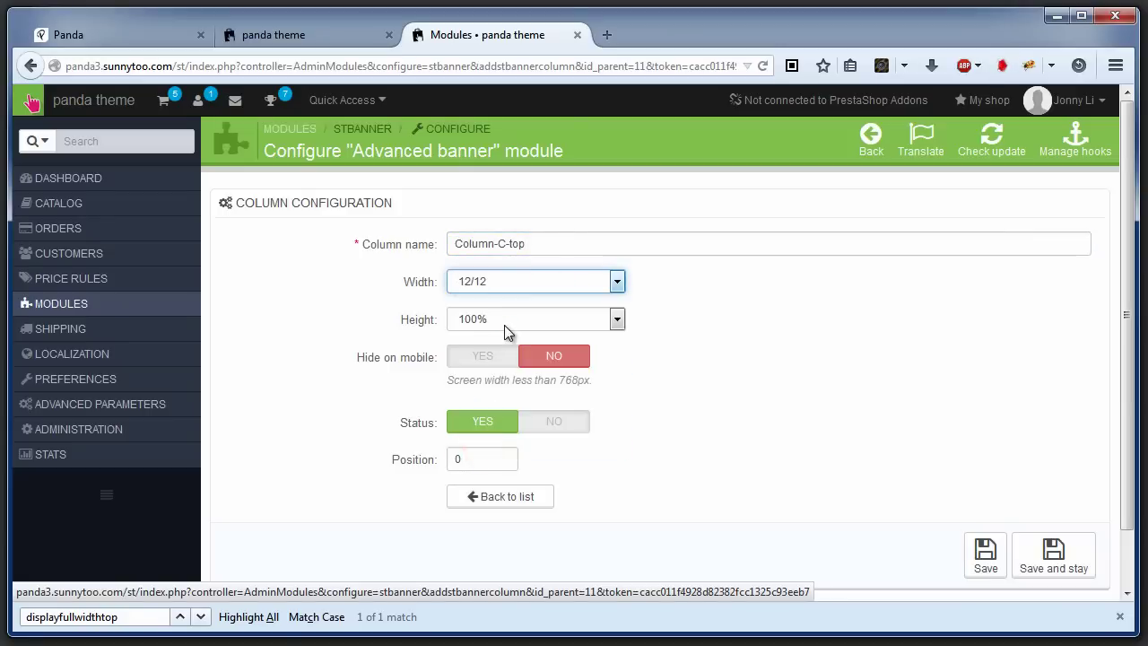
left_click(504, 323)
left_click(496, 419)
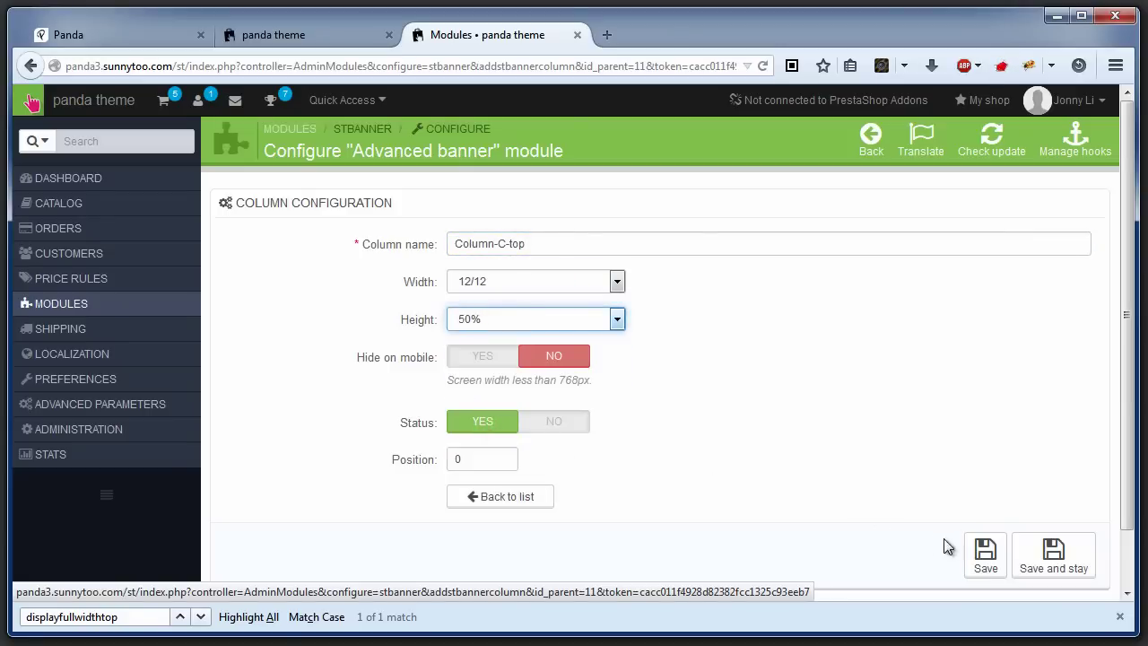
left_click(982, 552)
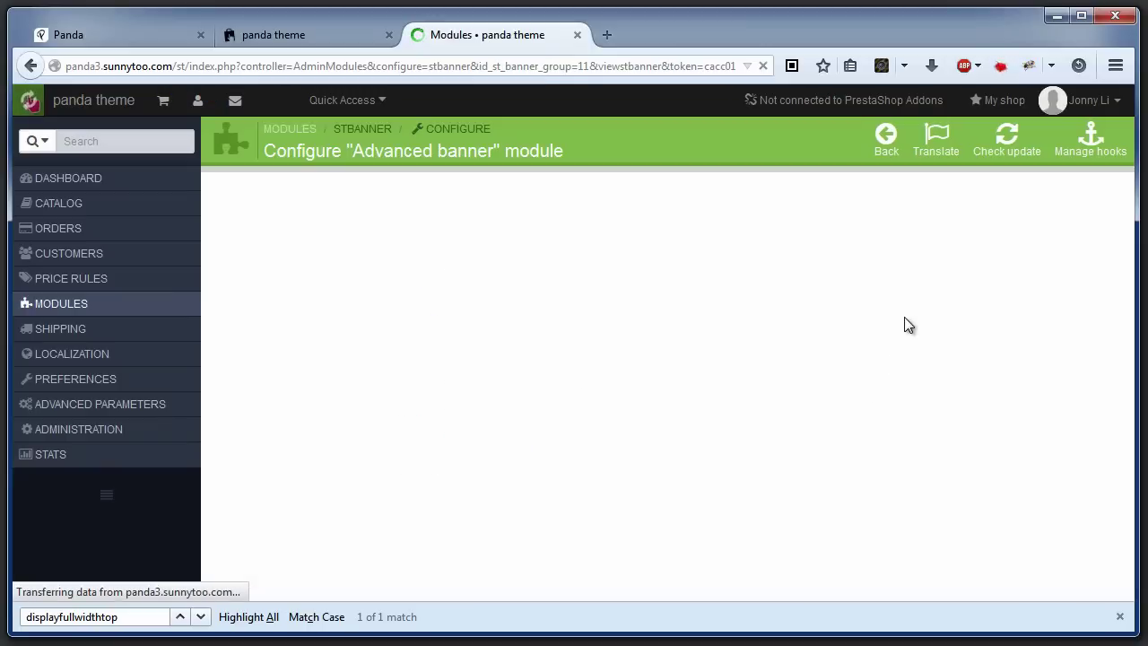
Add and save a second column under Column-C, named Column-C-bottom, with width 12/12, height 50% and position 2
left_click(1086, 254)
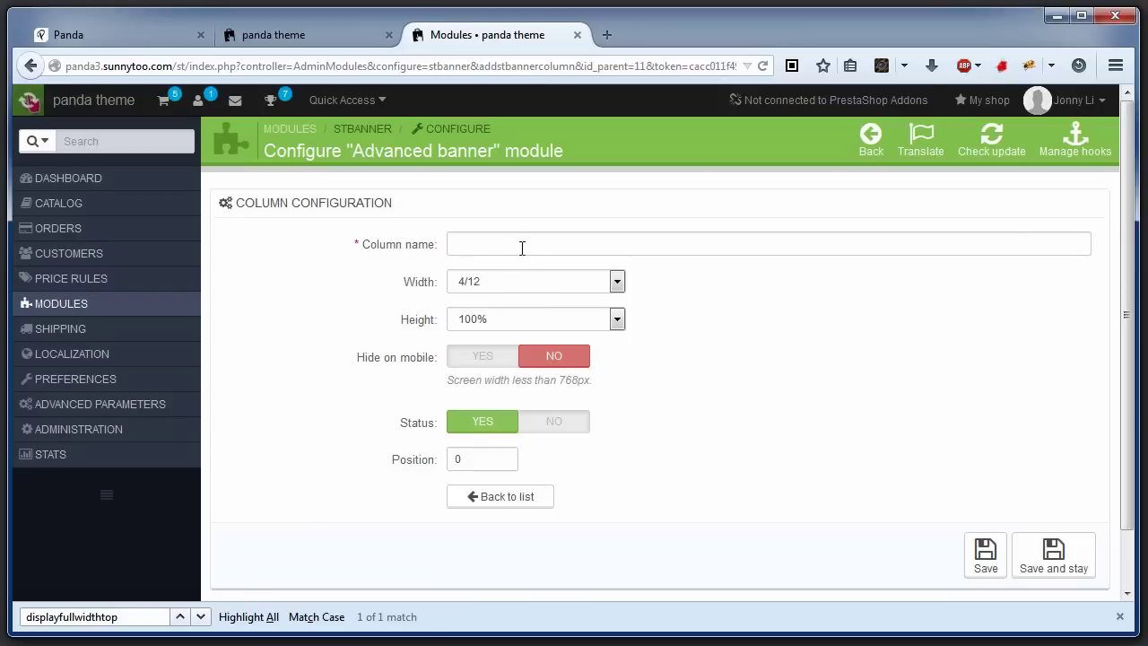
left_click(521, 248)
type("C")
left_click(515, 324)
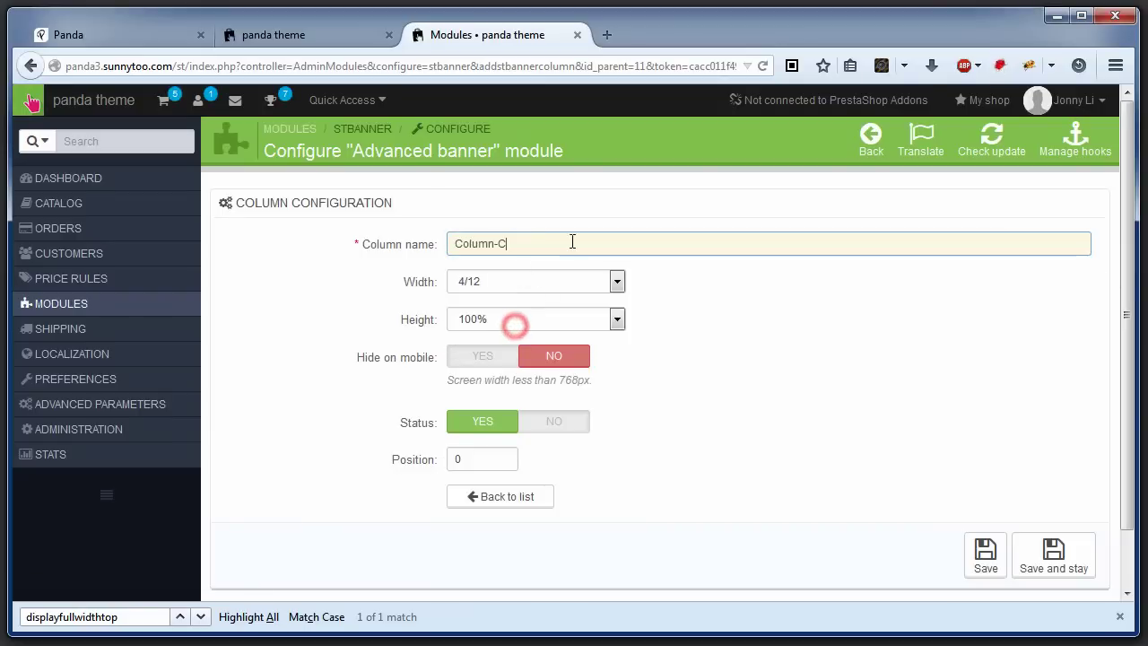
type("-bottom")
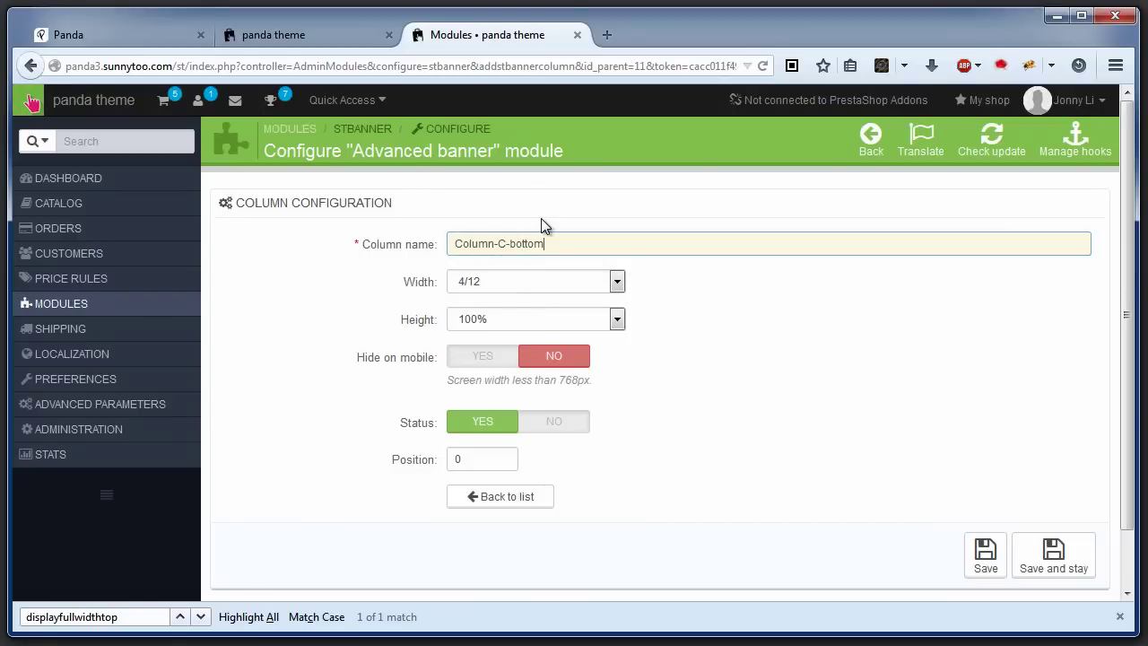
left_click(547, 281)
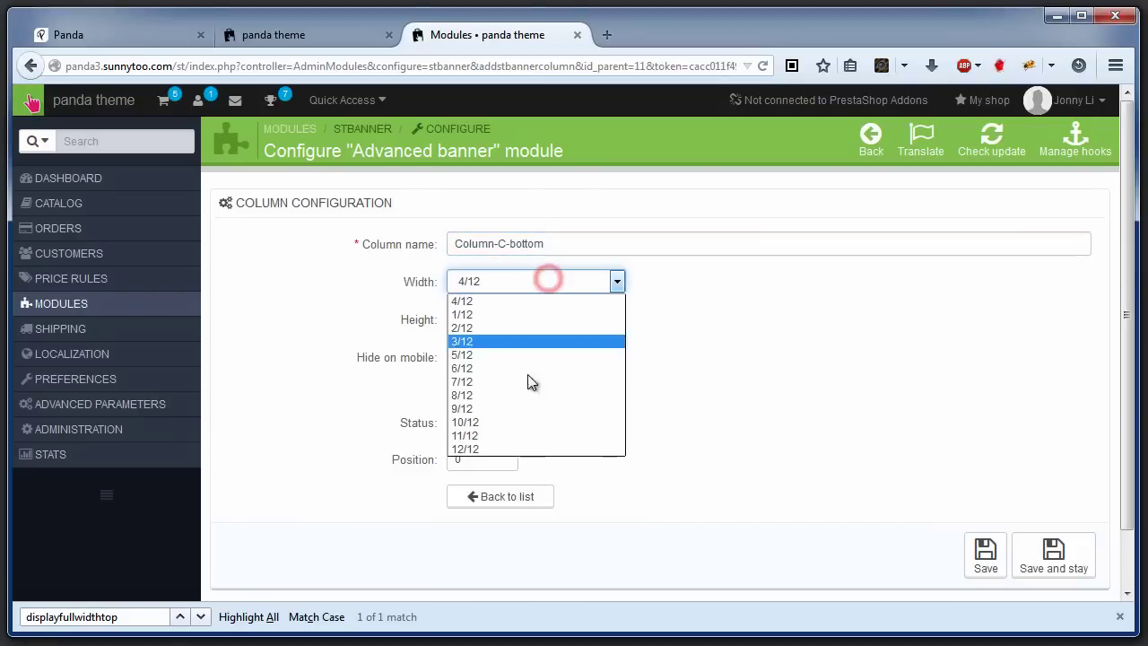
left_click(475, 450)
left_click(524, 317)
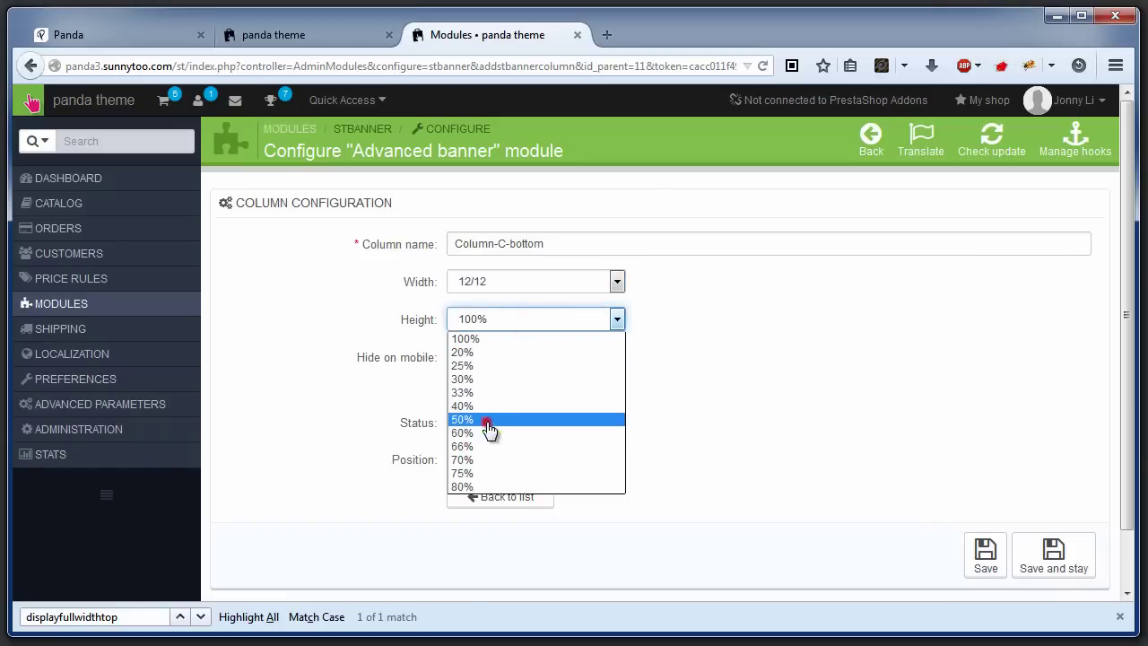
left_click(484, 419)
double_click(461, 458)
type("2")
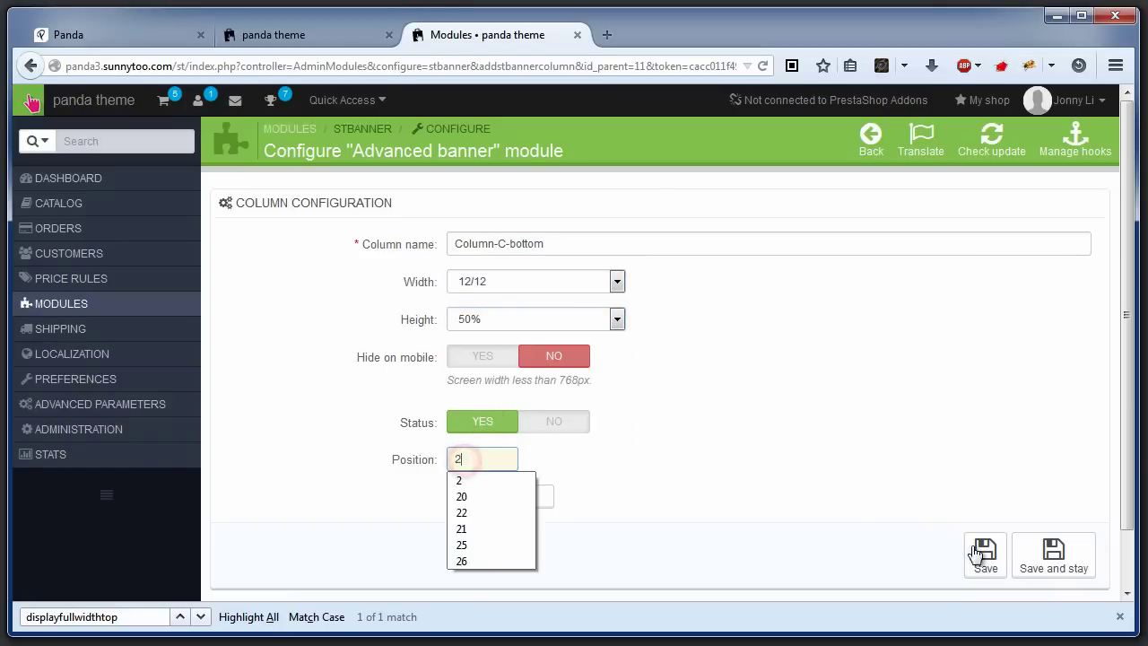
left_click(986, 554)
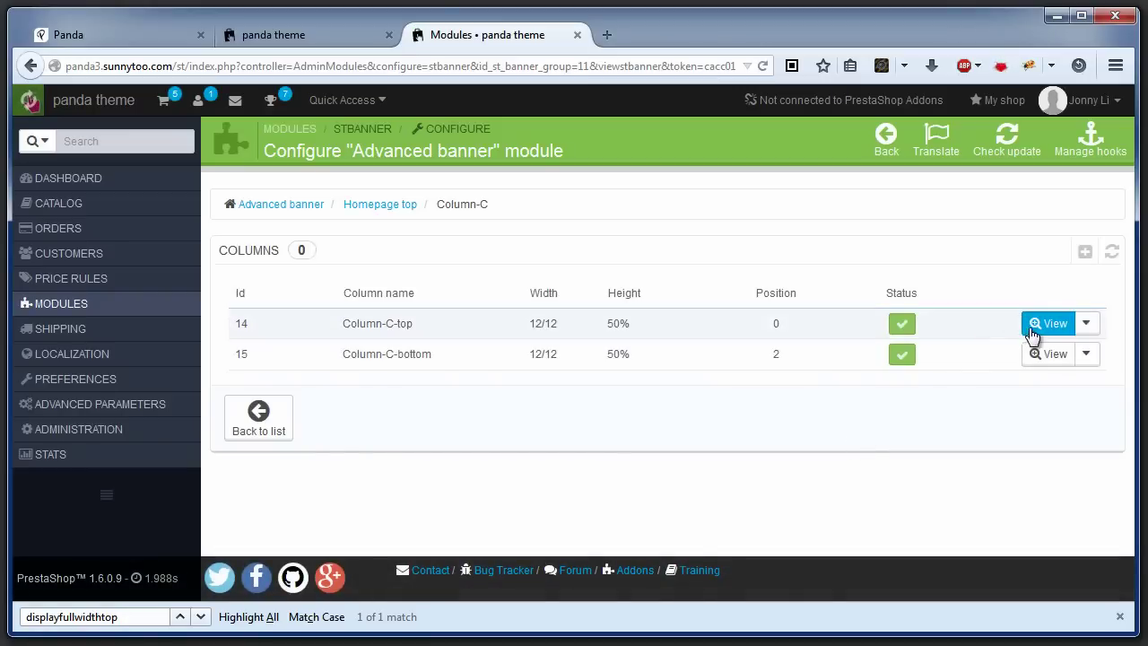
Add a banner with the image demo3.4.jpg to Column-C-top and save it
left_click(1037, 326)
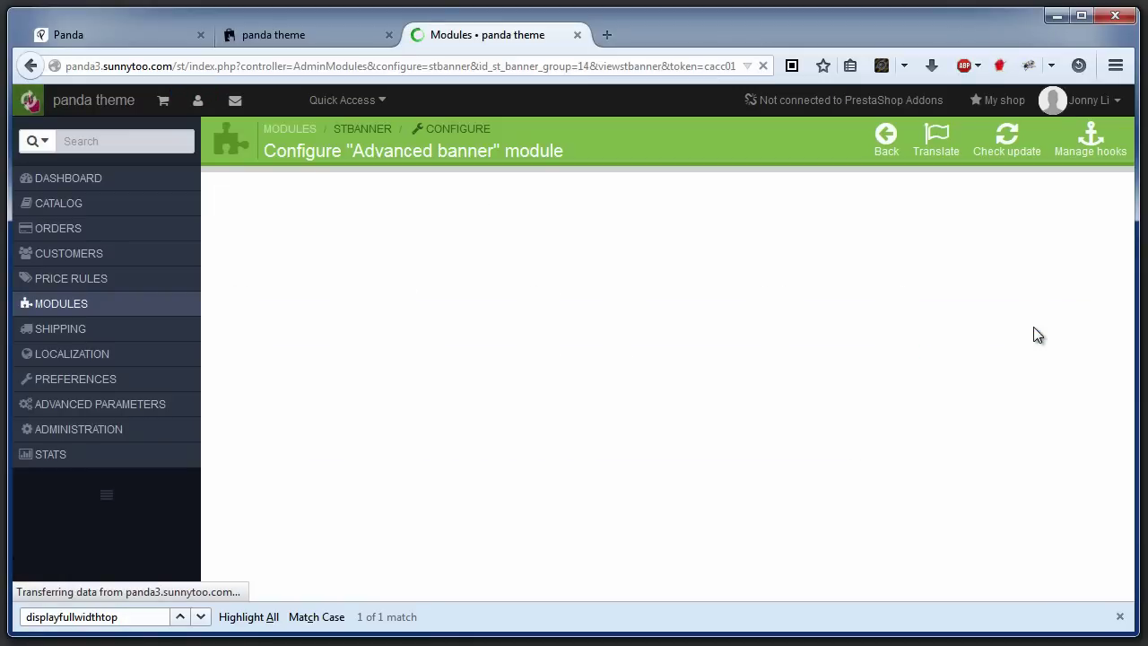
scroll(1037, 404, "down", 3)
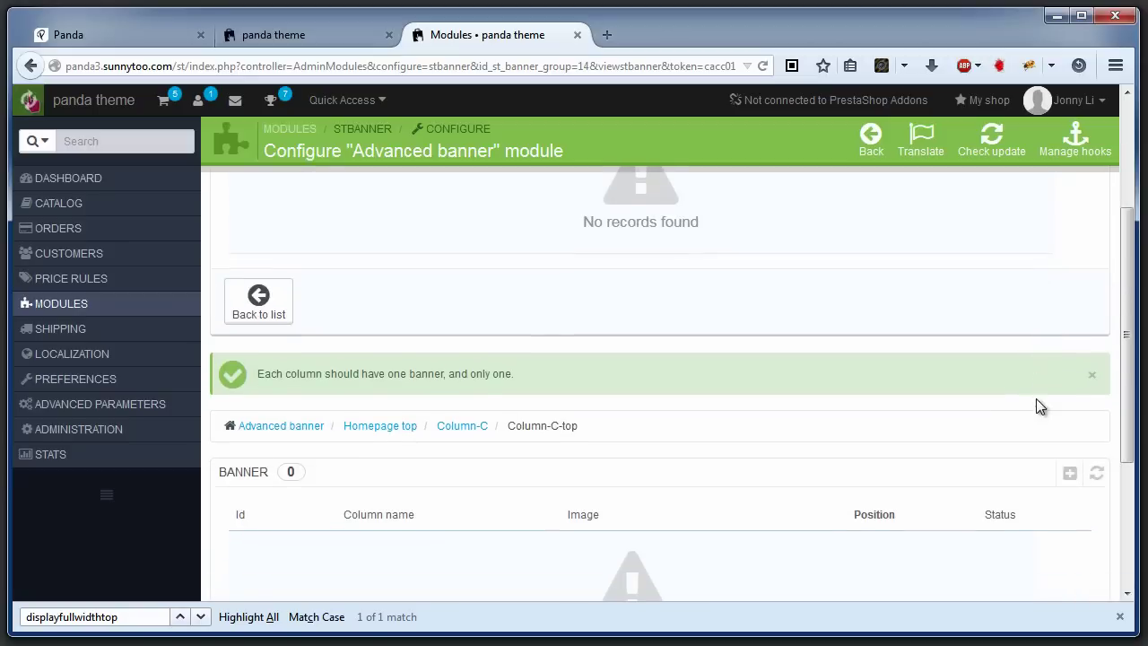
left_click(1067, 473)
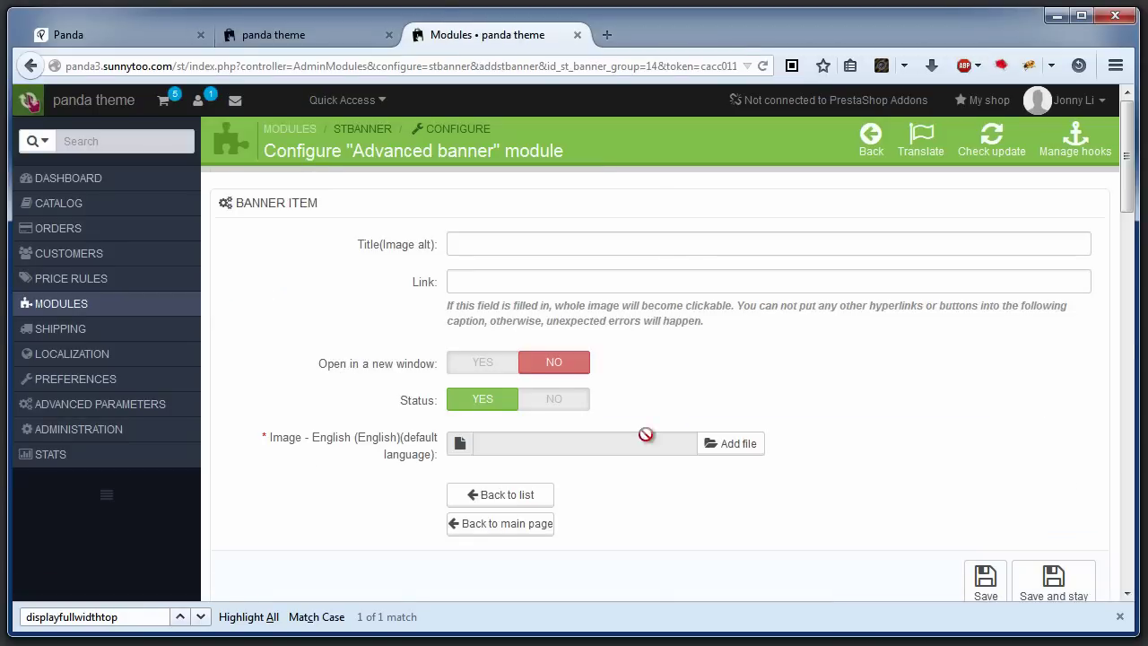
left_click(633, 442)
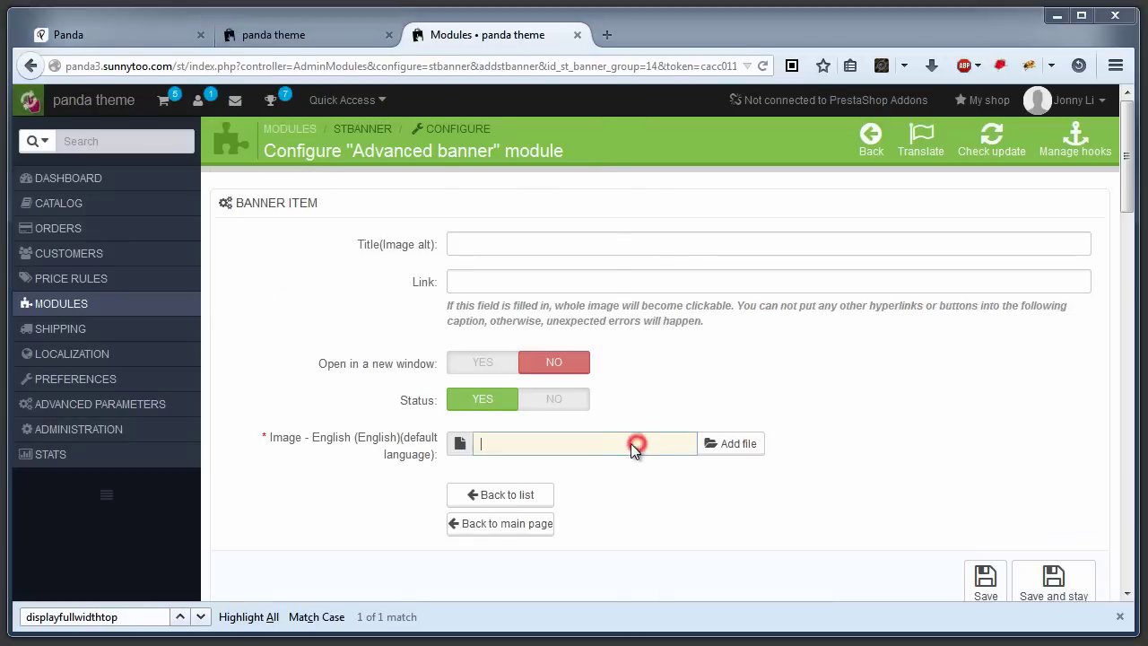
left_click(314, 272)
double_click(352, 283)
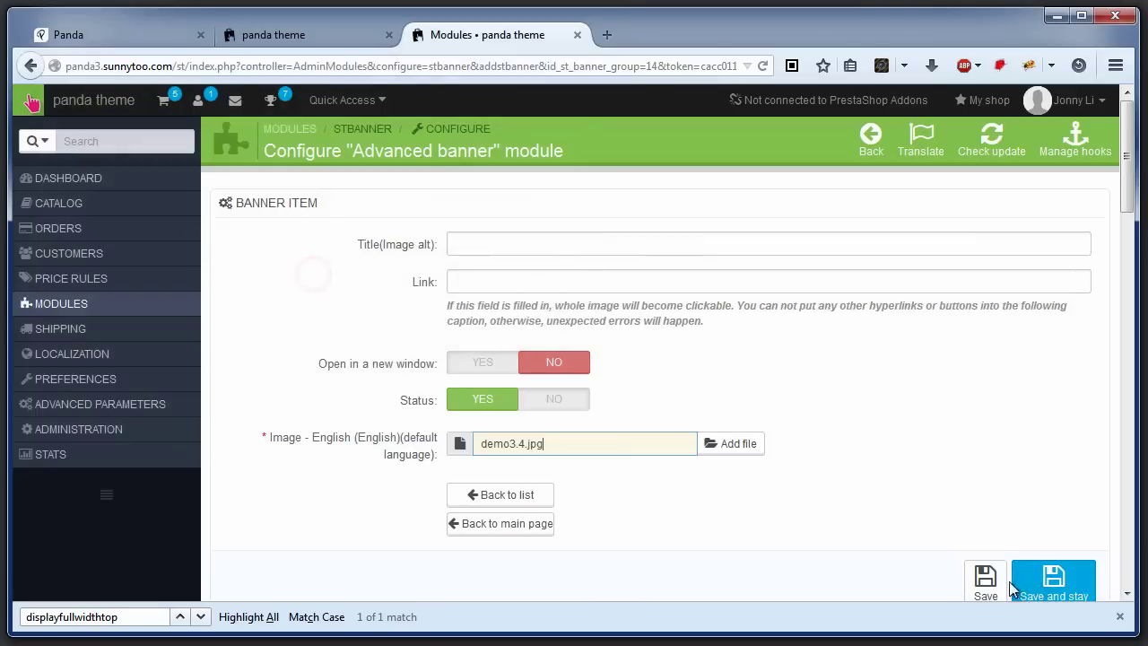
left_click(986, 581)
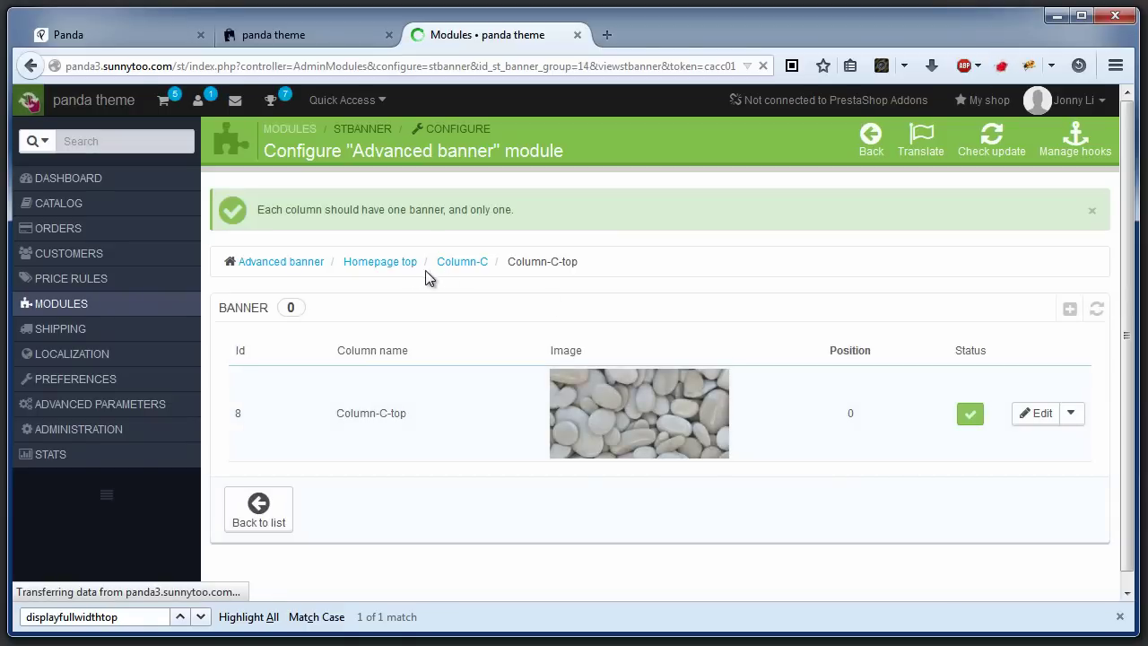
Add a banner with the image demo3.5.jpg to Column-C-bottom and save it
left_click(459, 267)
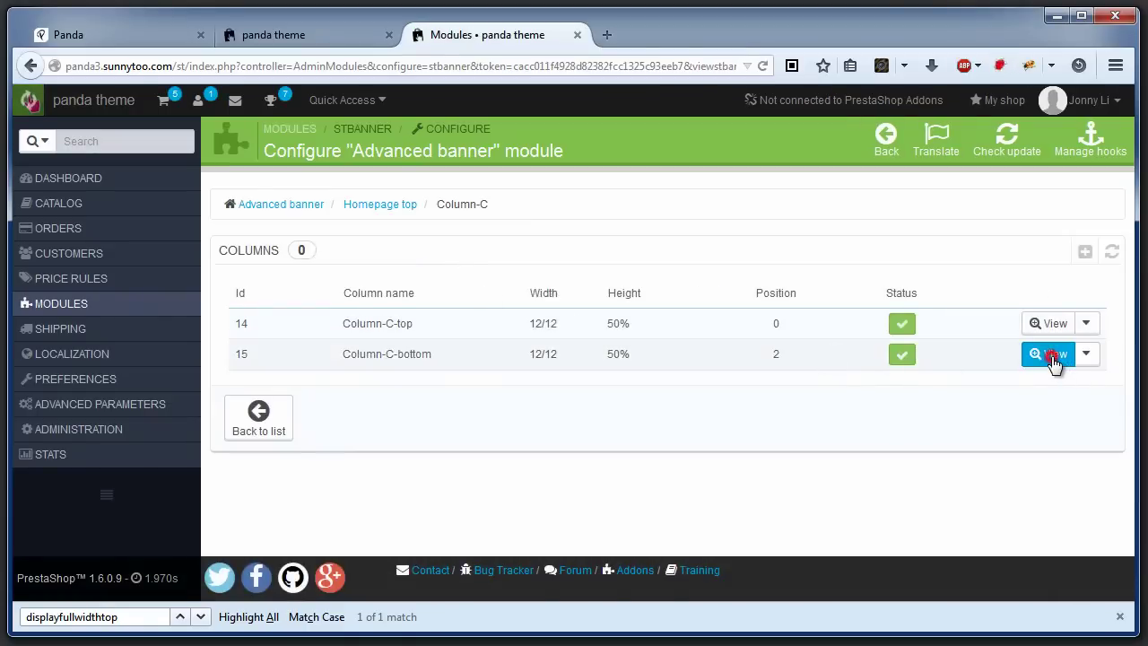
left_click(1049, 357)
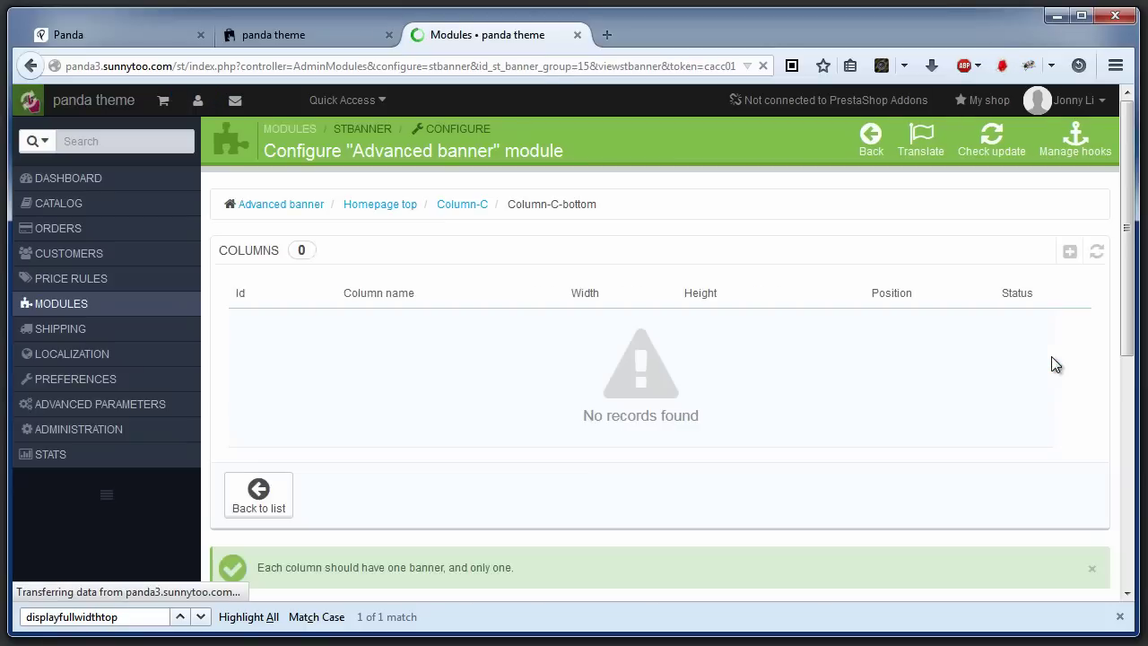
scroll(1058, 569, "down", 2)
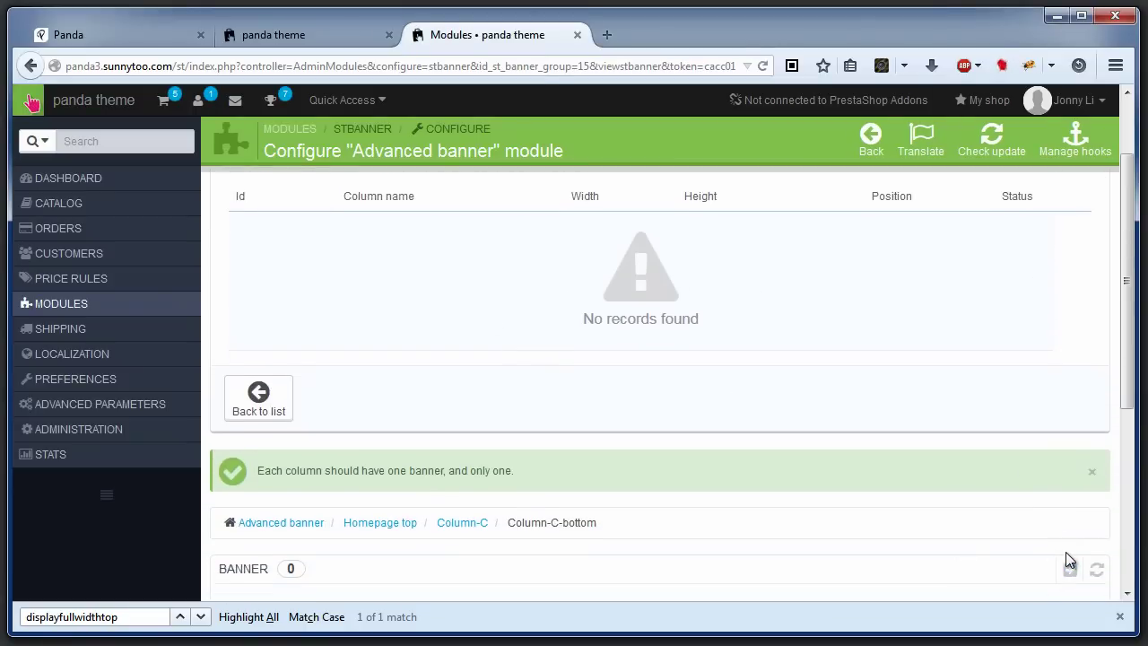
left_click(1069, 568)
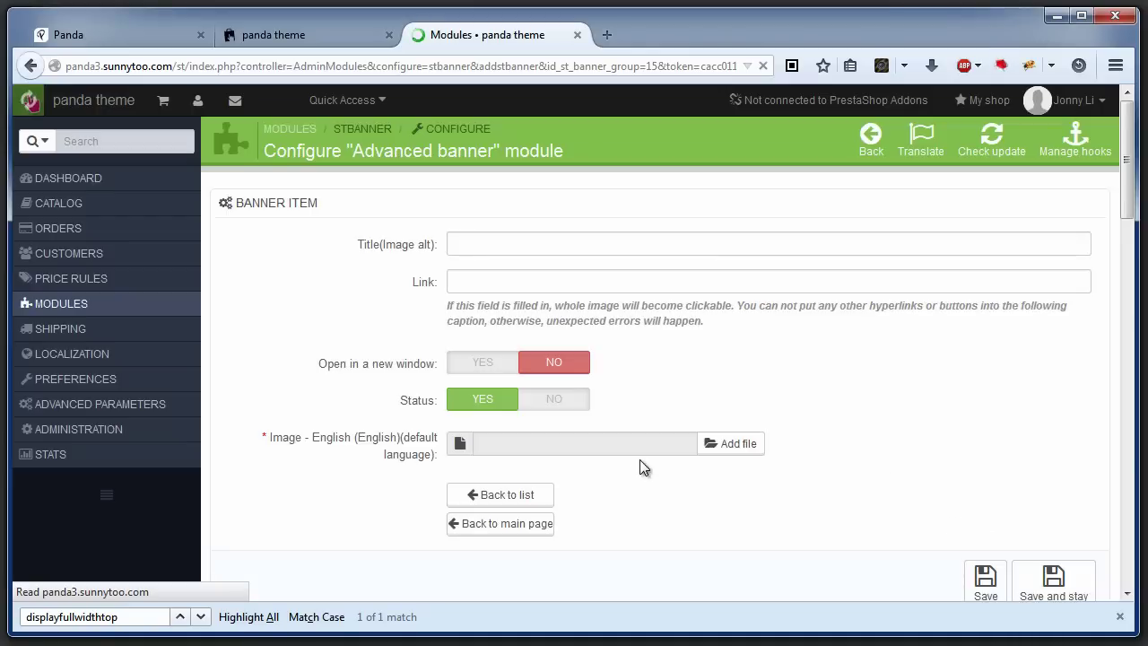
left_click(622, 453)
left_click(431, 278)
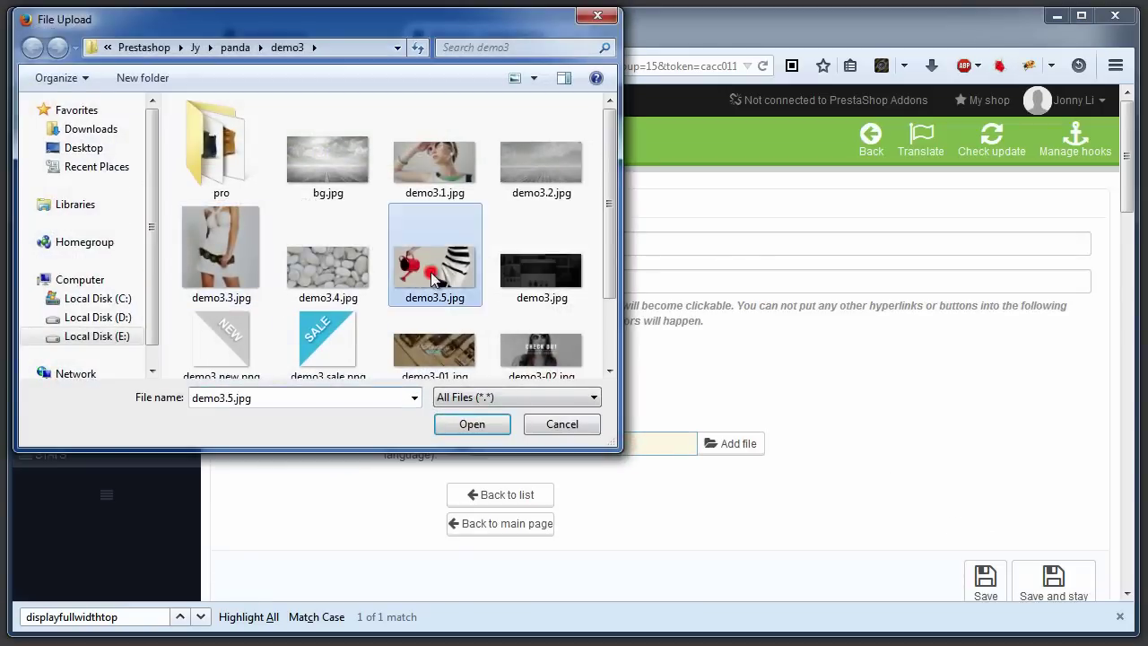
double_click(431, 278)
left_click(984, 581)
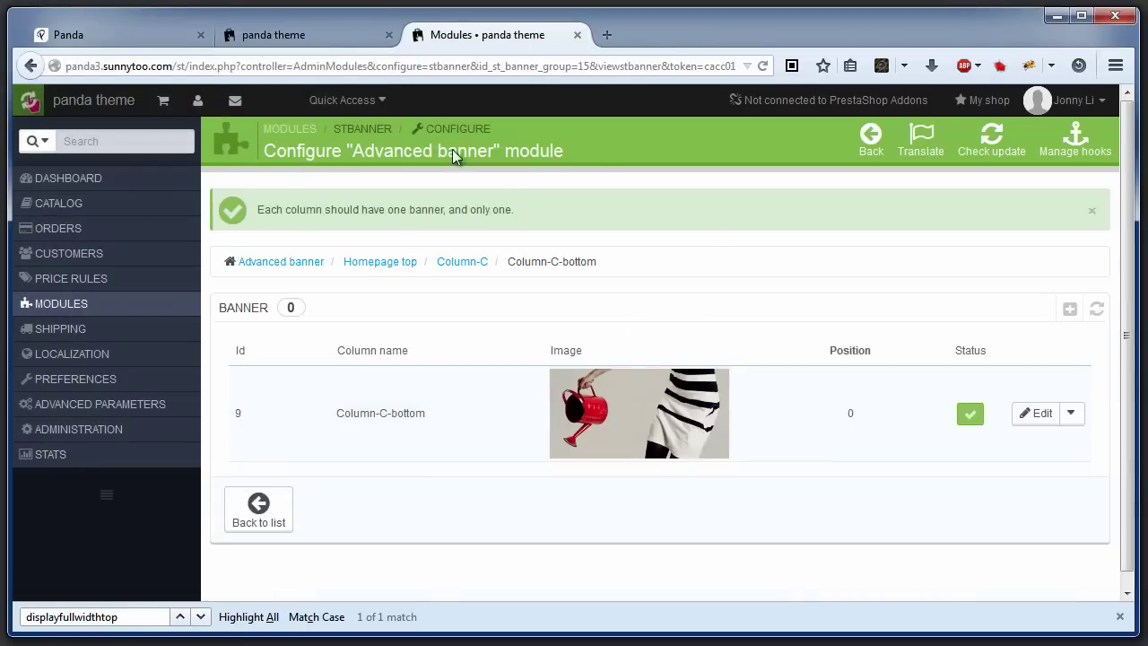
Reload the panda theme storefront homepage and examine the banner layout and its placement relative to the welcome text
left_click(285, 33)
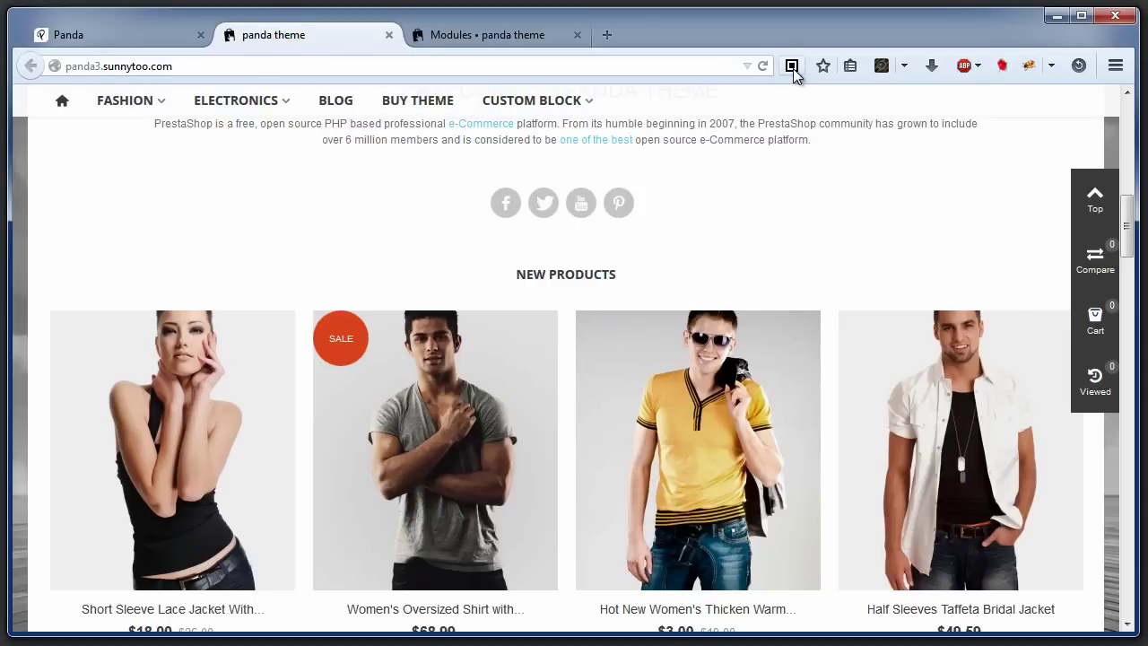
left_click(763, 67)
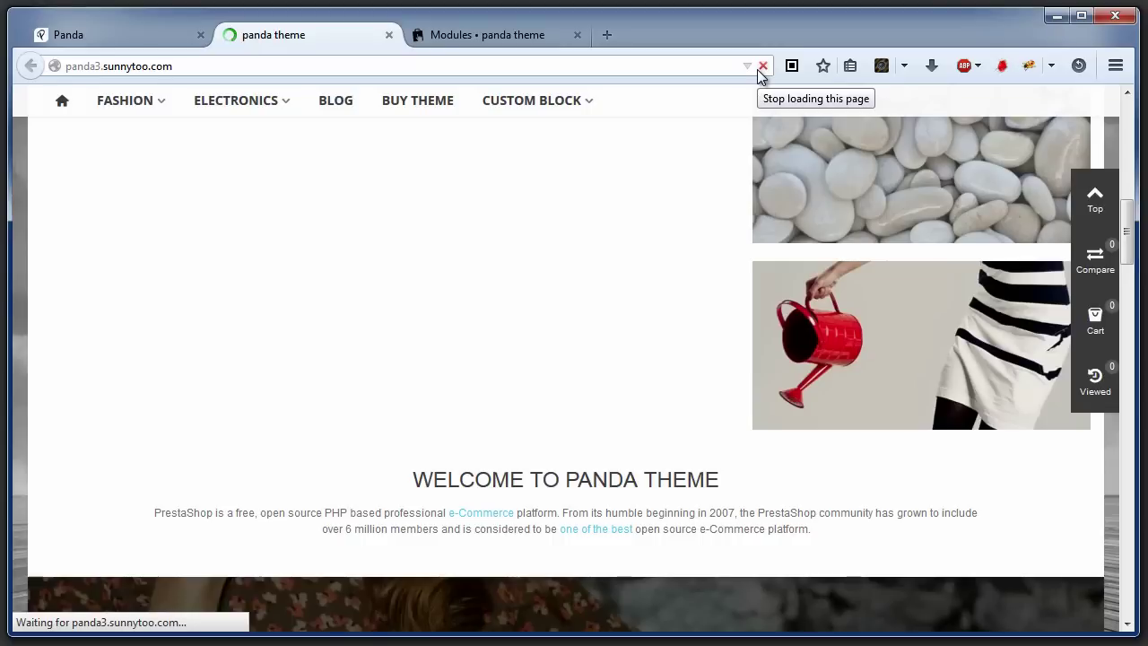
scroll(772, 259, "up", 3)
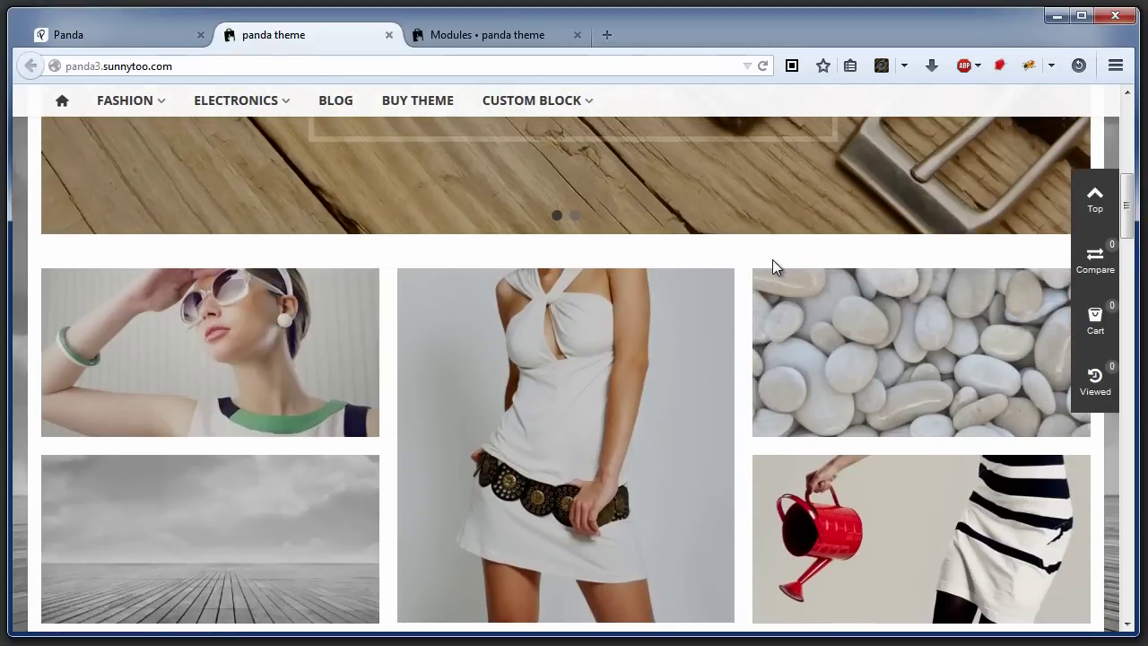
scroll(642, 283, "down", 3)
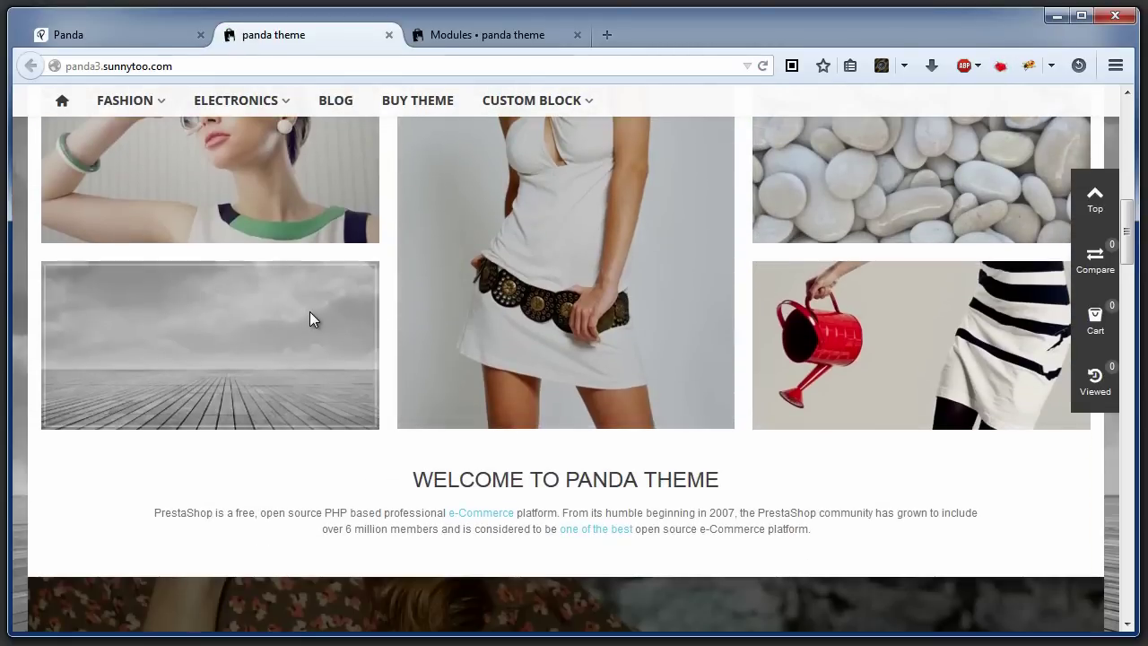
scroll(314, 314, "down", 3)
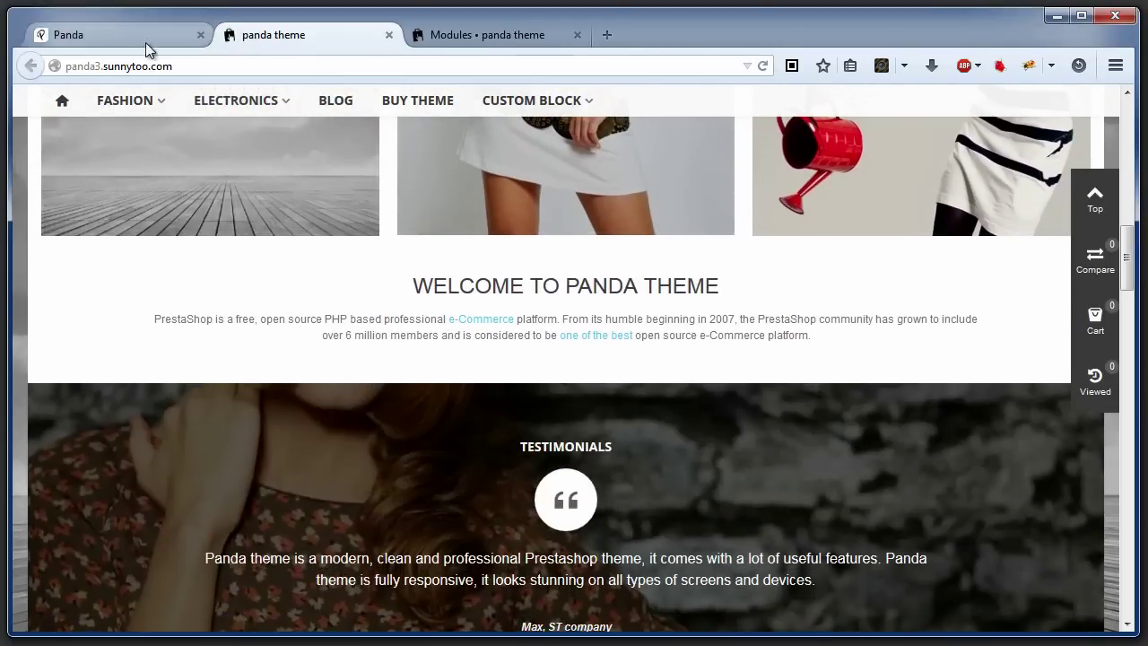
In the module positions, move Advanced banner down to position 5 in the displayFullWidthTop hook, directly below New Products Slider
left_click(469, 32)
mouse_move(143, 316)
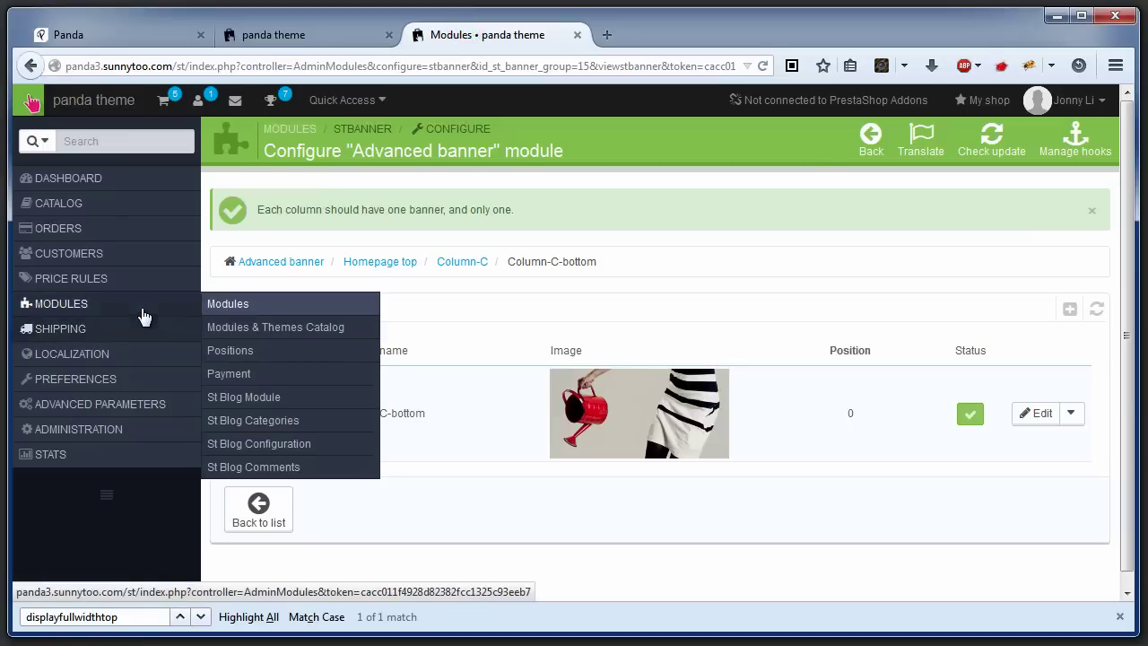
left_click(241, 350)
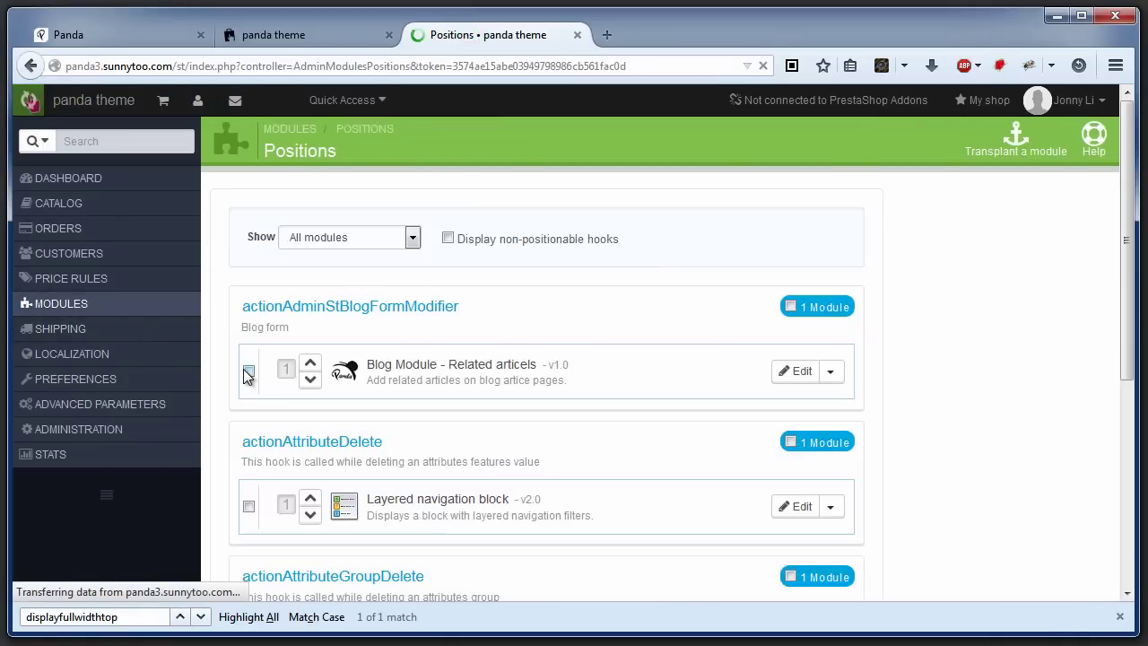
left_click(201, 617)
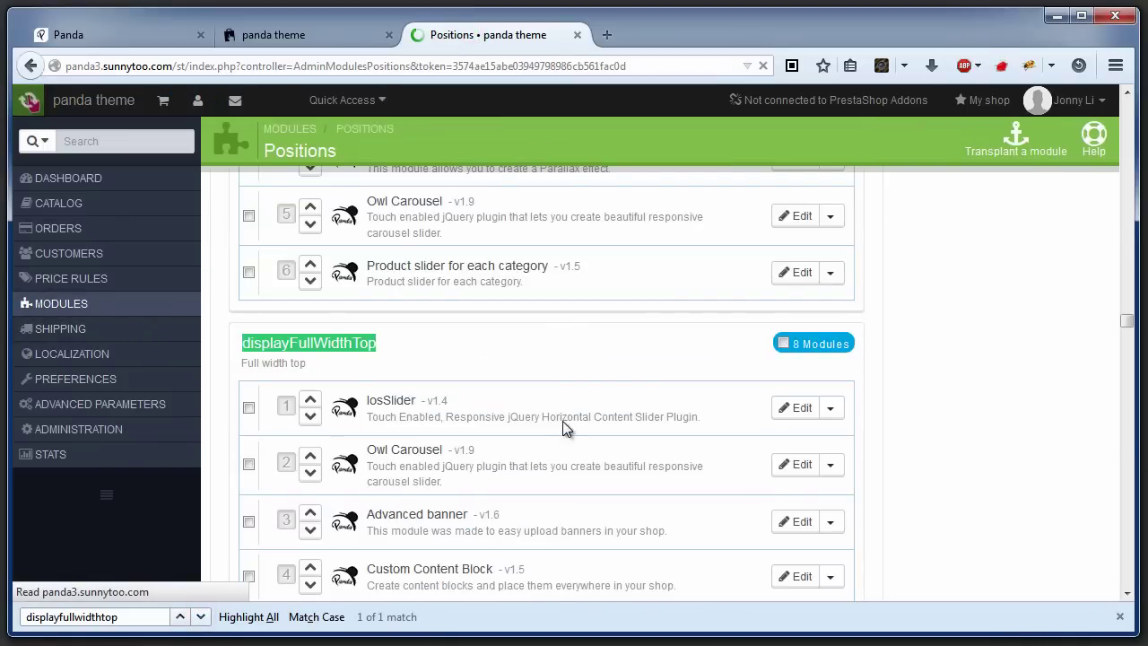
scroll(564, 428, "down", 4)
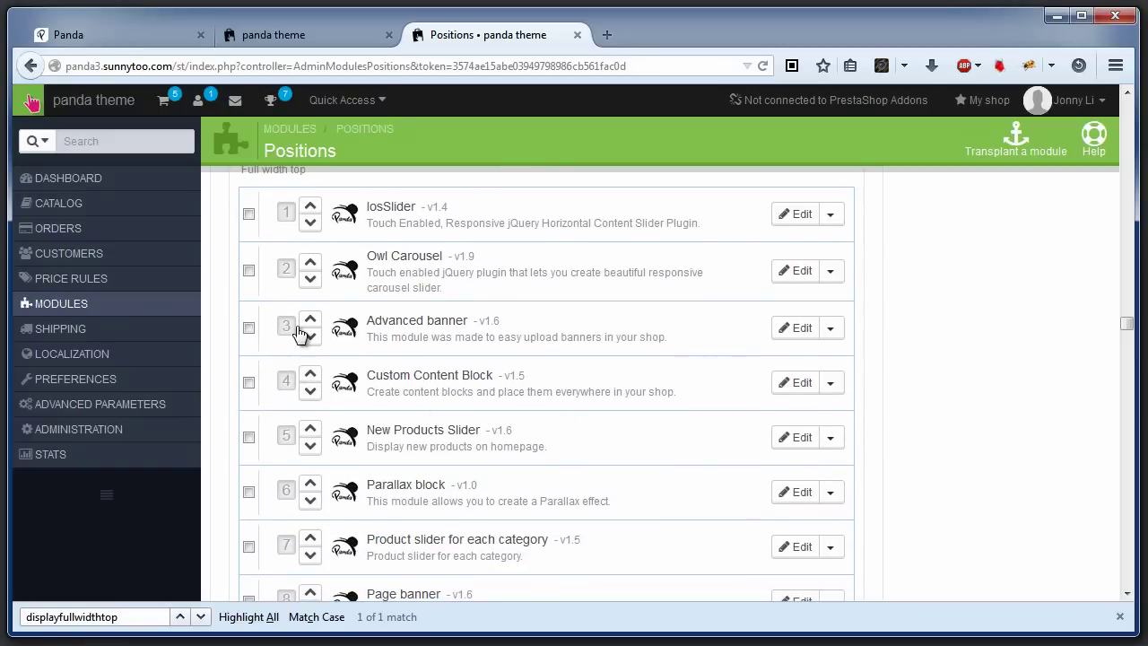
left_click_drag(293, 326, 285, 430)
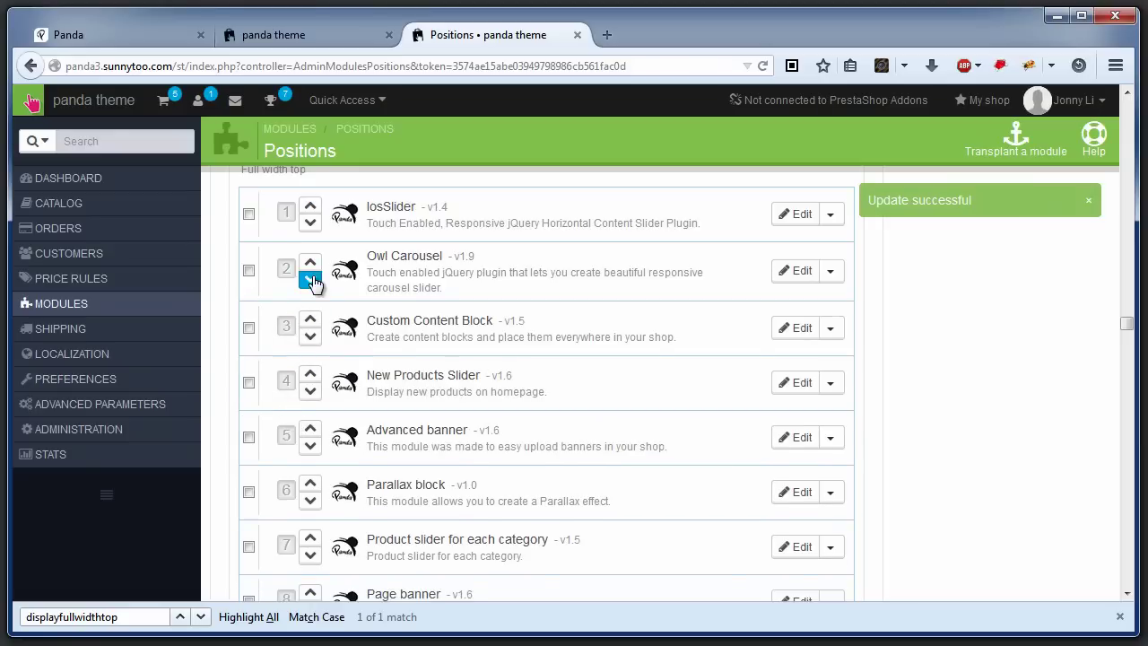
Reload the storefront homepage to check the banners' new placement, and compare it with the Panda demo page
left_click(255, 38)
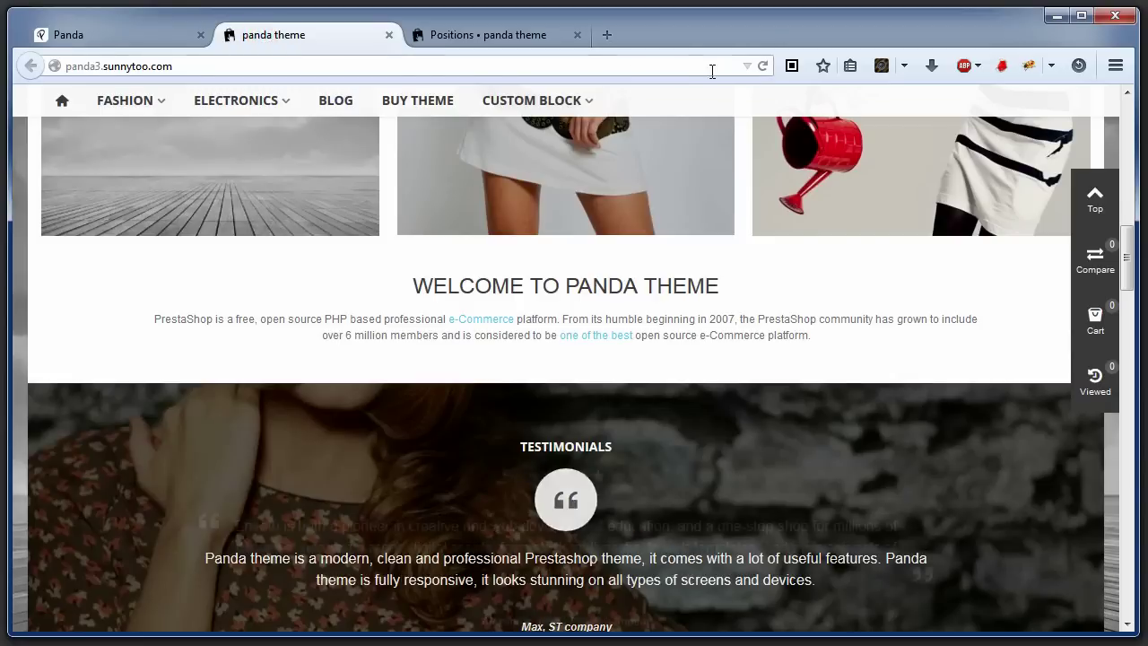
left_click(761, 66)
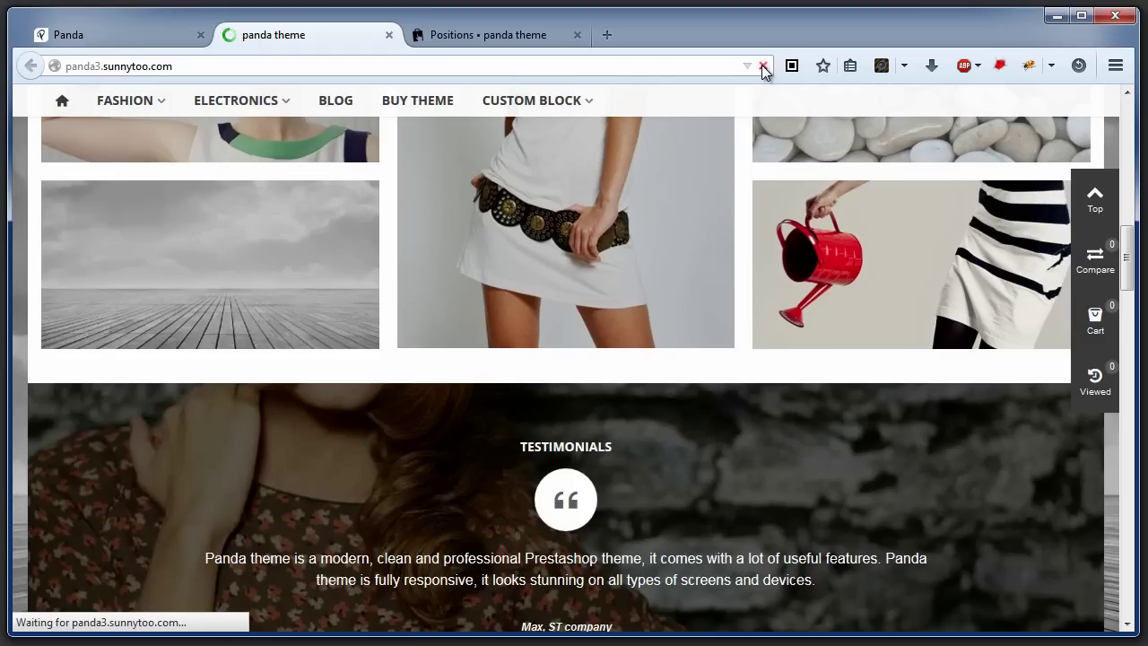
scroll(807, 377, "up", 5)
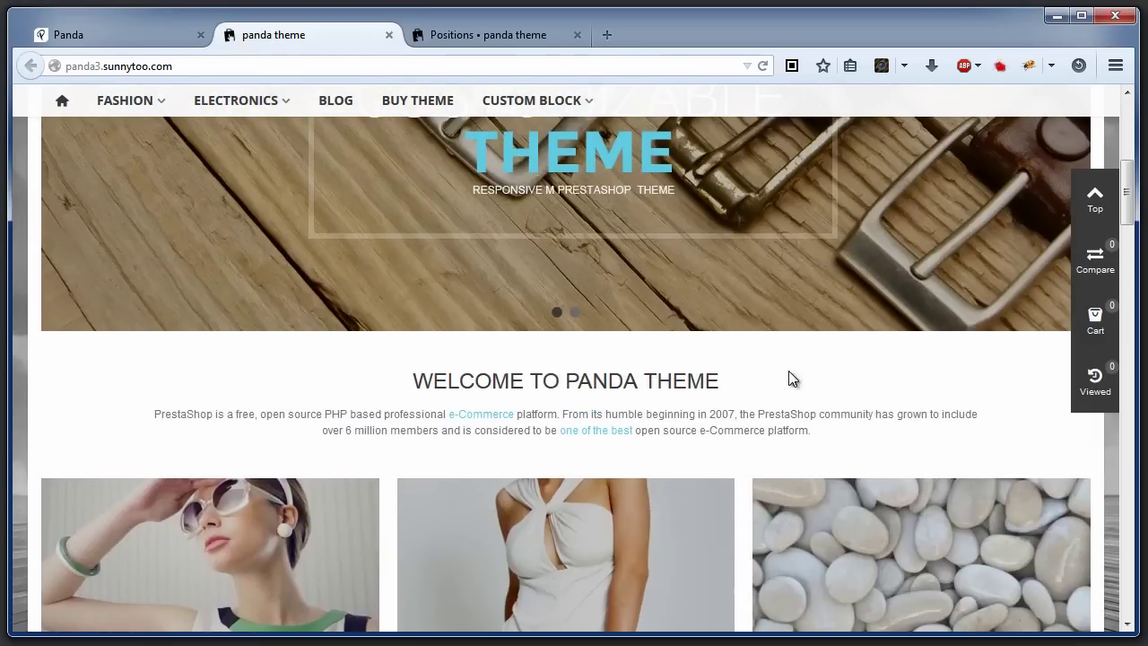
scroll(625, 365, "down", 2)
scroll(625, 365, "down", 3)
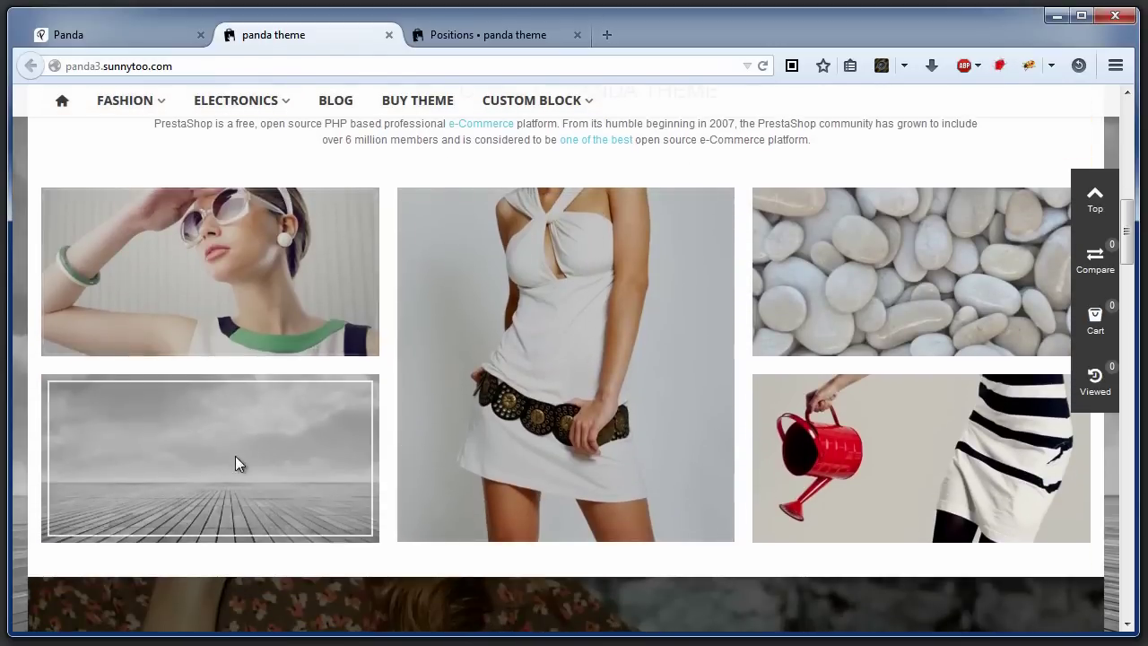
scroll(455, 401, "down", 5)
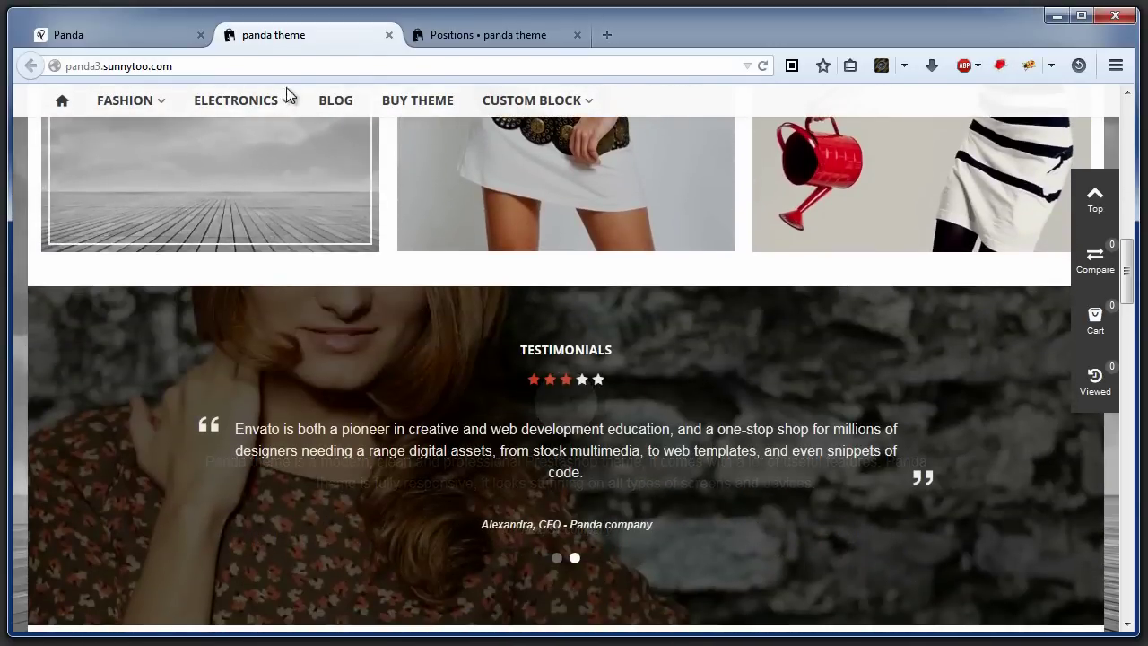
left_click(140, 34)
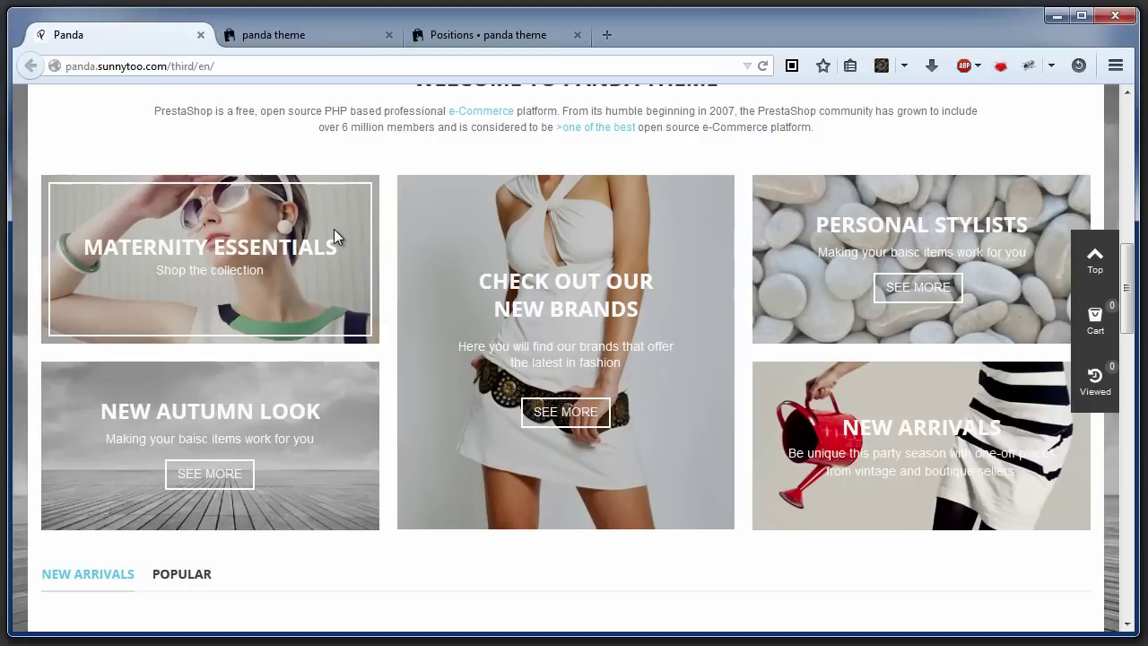
On the Panda demo homepage, examine the New Arrivals and Popular product section below the banners
scroll(341, 237, "down", 3)
scroll(348, 248, "down", 2)
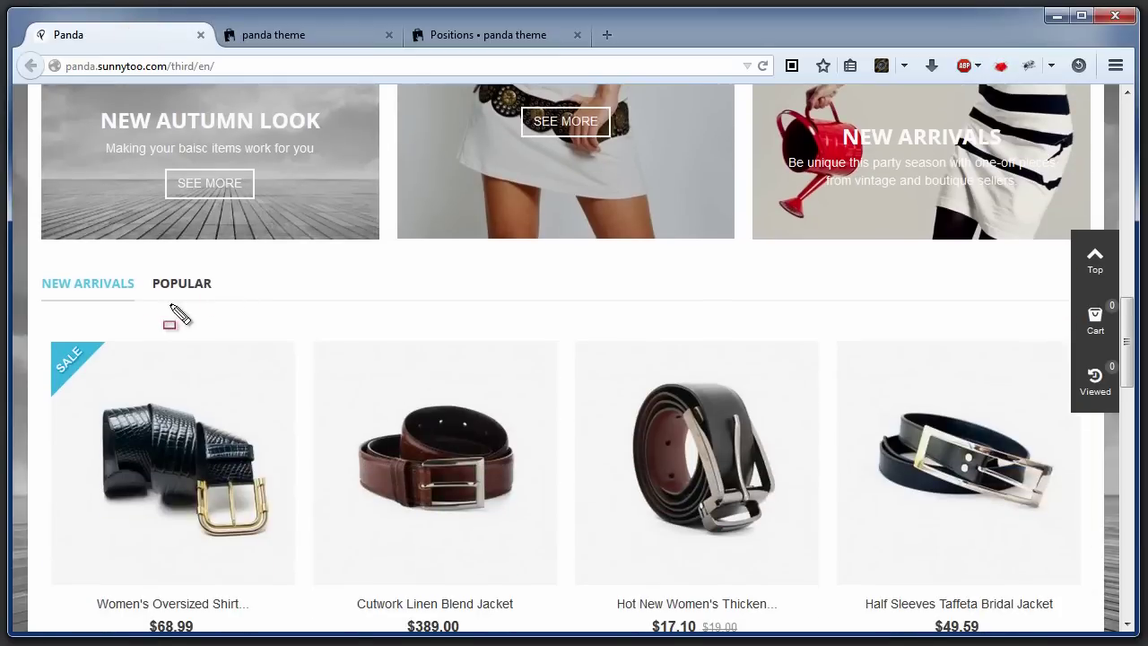
mouse_move(42, 264)
left_mouse_down()
mouse_move(340, 480)
mouse_move(1017, 543)
mouse_move(1070, 599)
left_mouse_up()
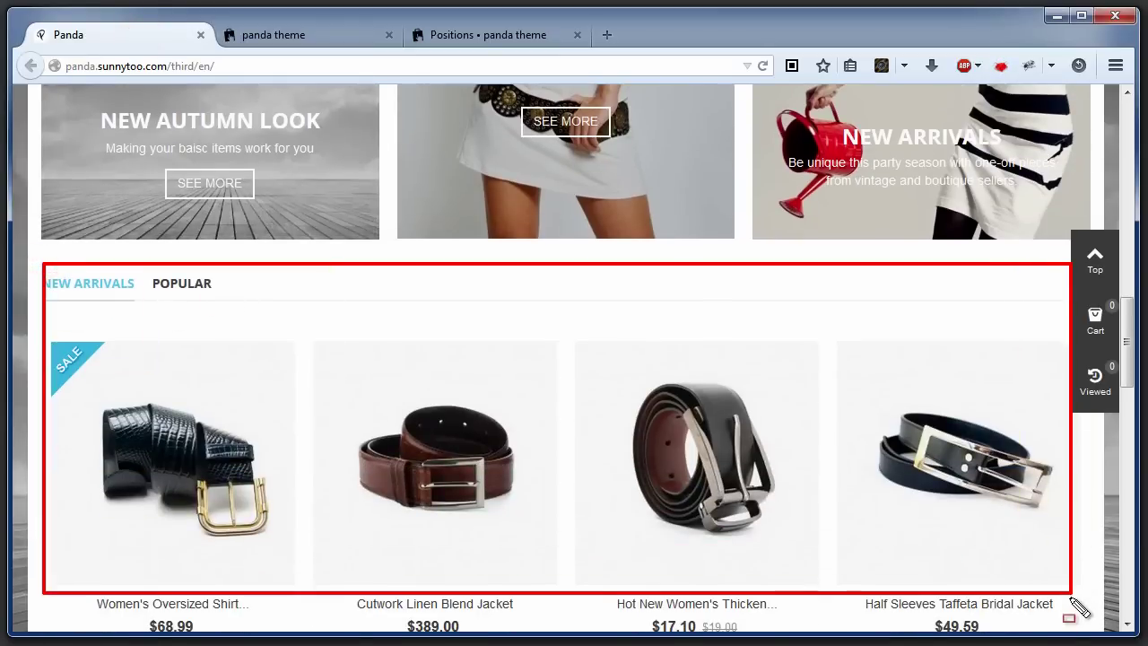
key("Escape")
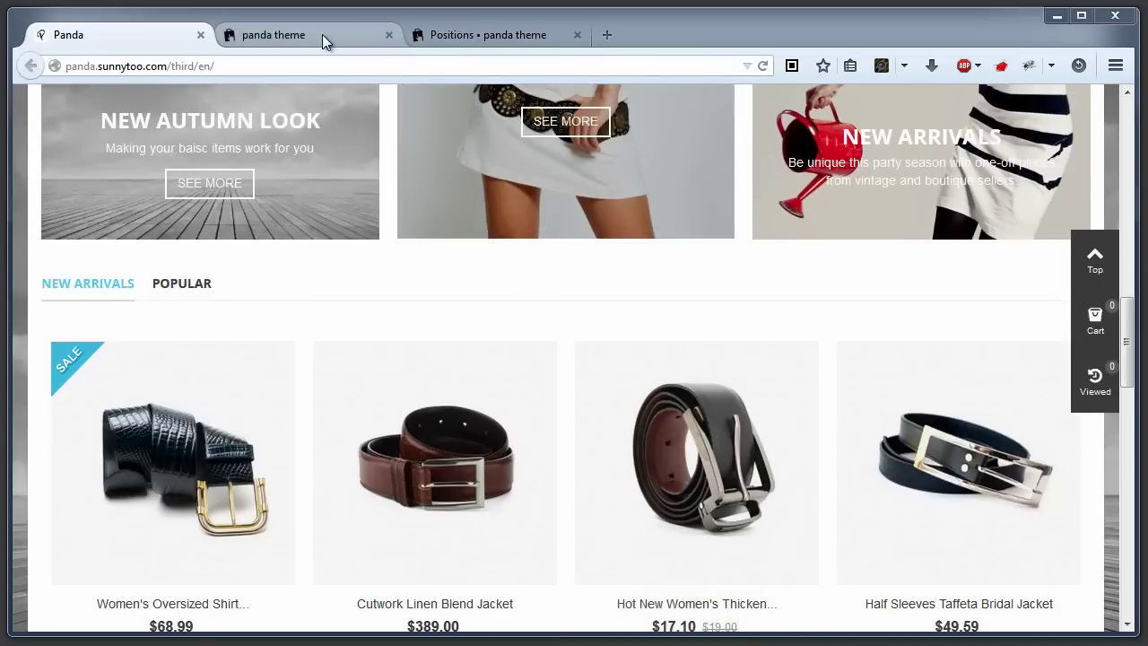
In the back office modules list, search for "new products" and enable the New products block module
left_click(467, 39)
mouse_move(102, 305)
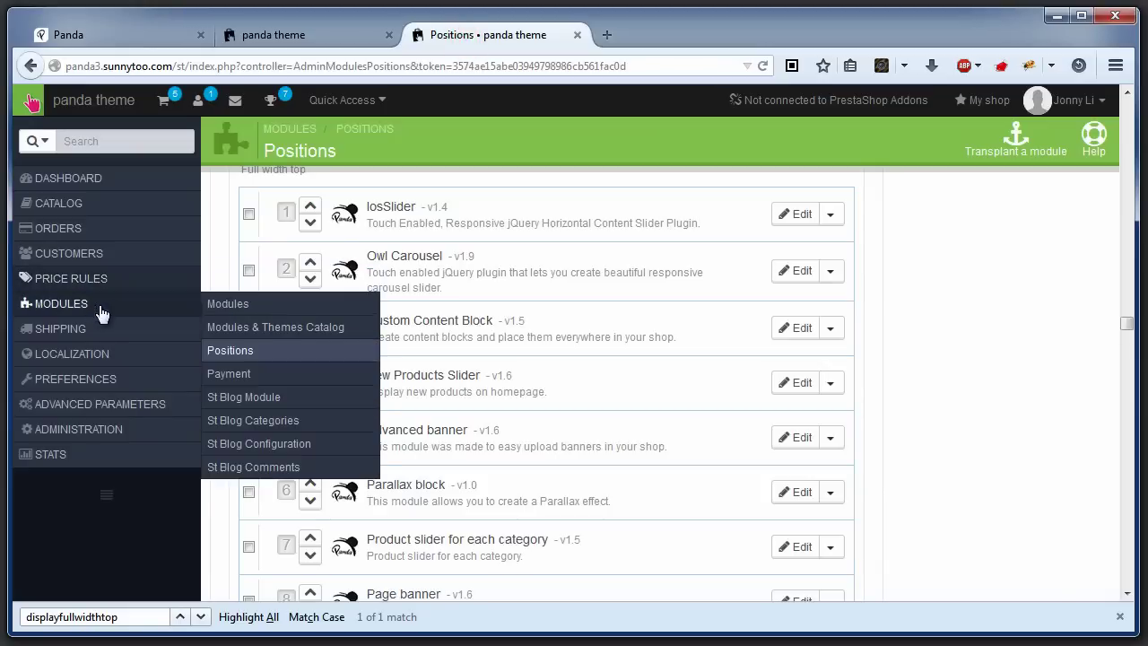
left_click(216, 309)
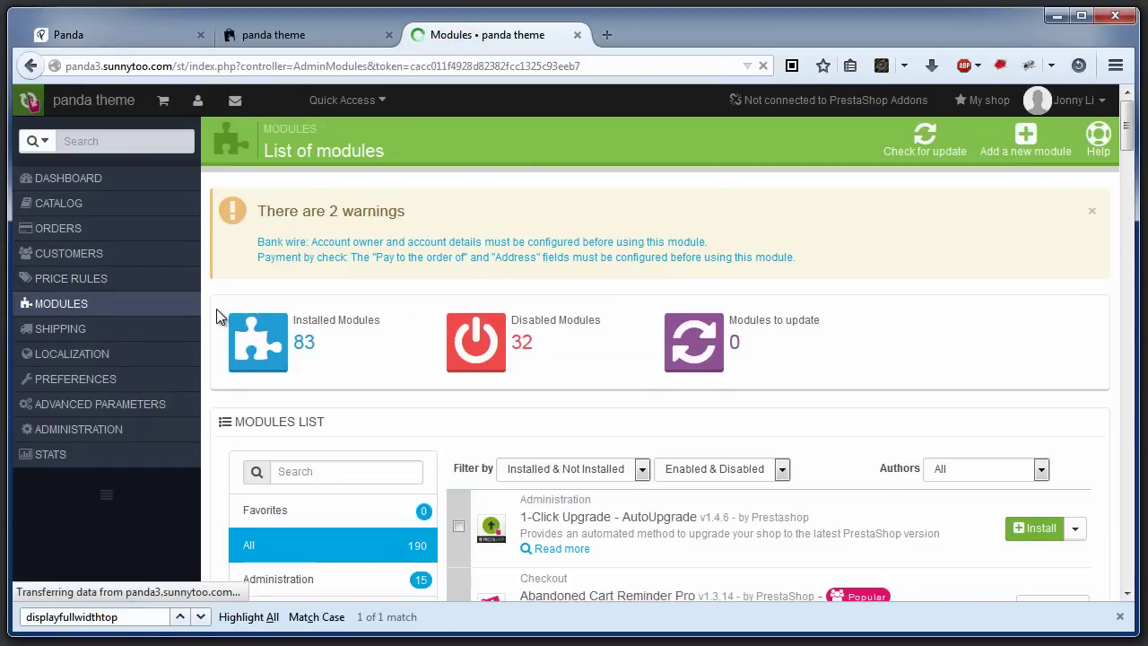
left_click(394, 472)
type("new pr")
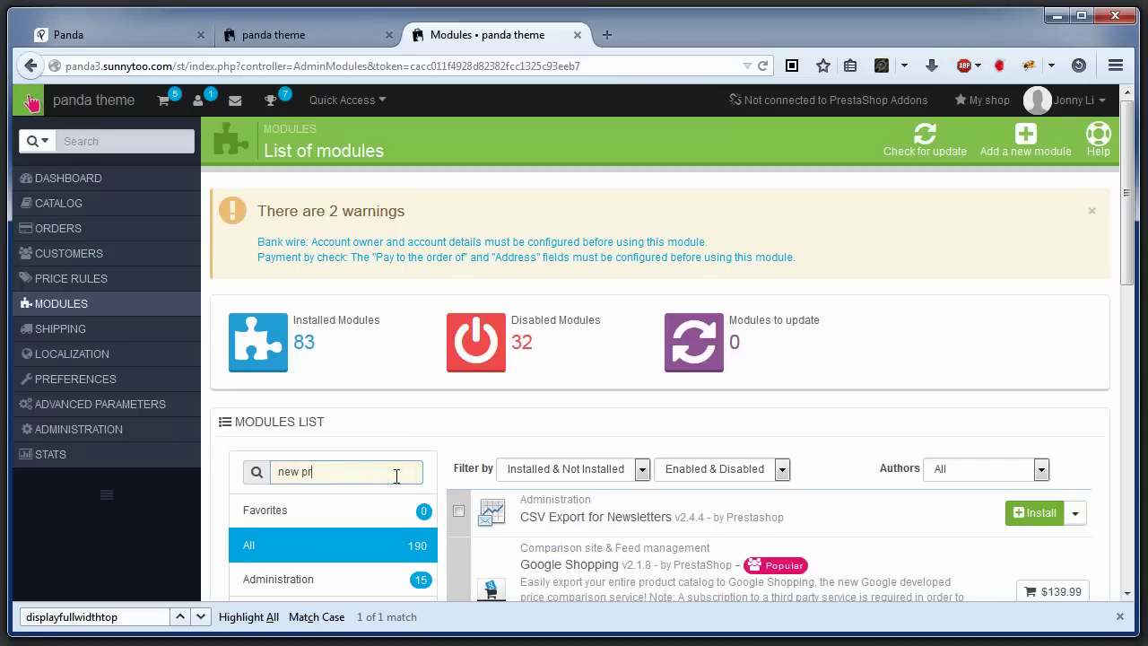
type("od")
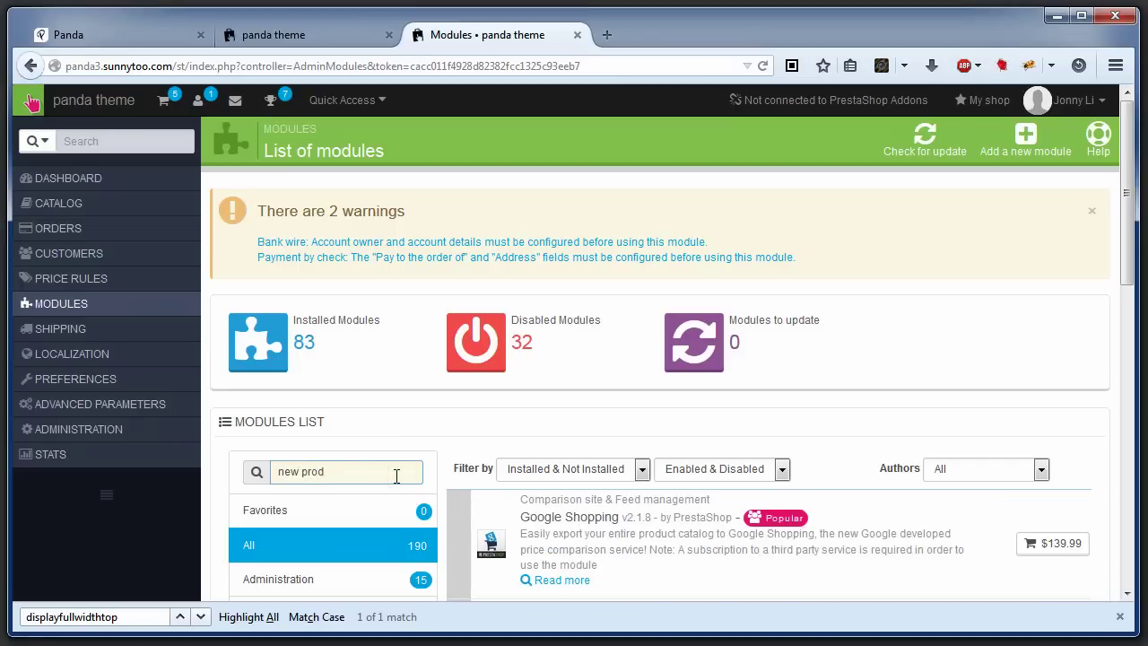
type("ucts")
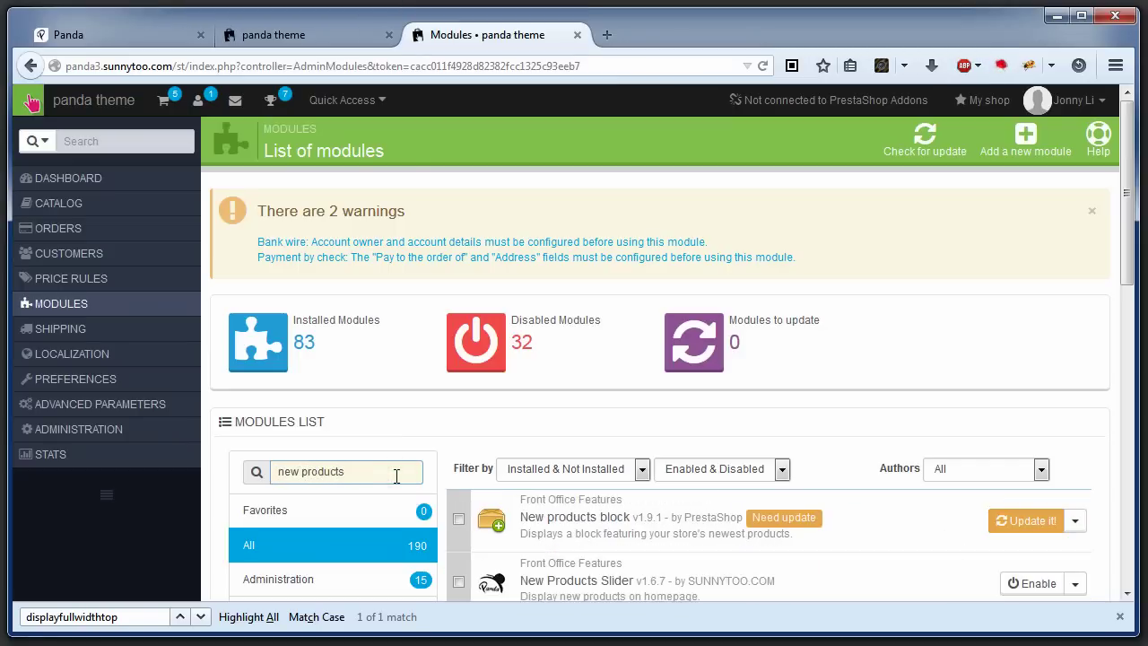
scroll(471, 484, "down", 4)
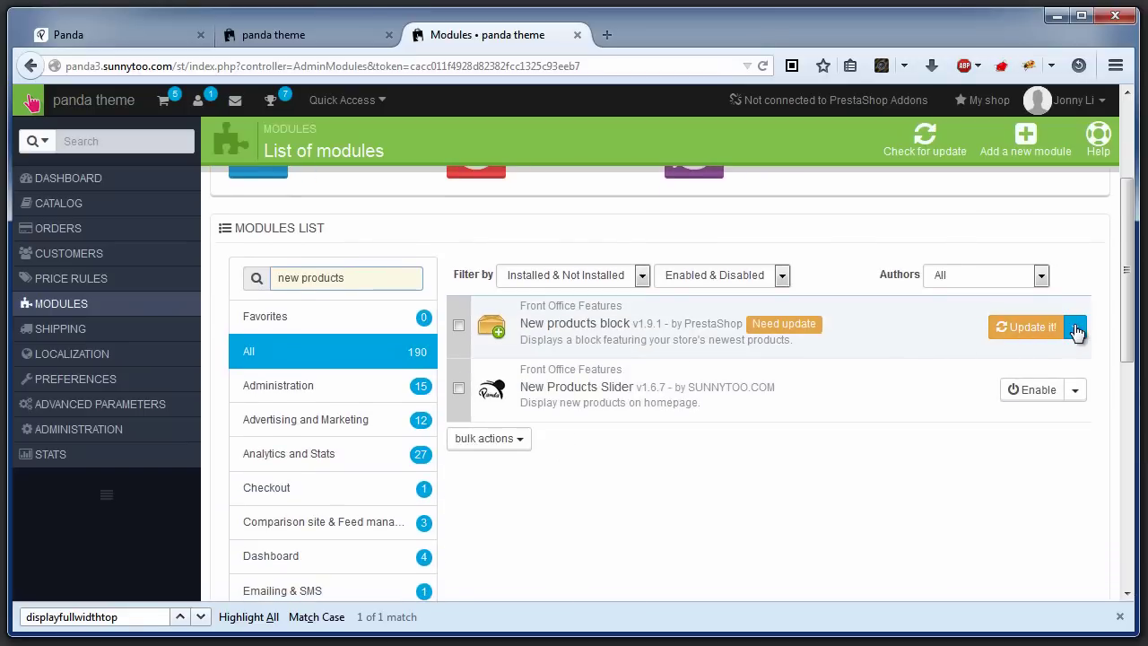
left_click(1075, 328)
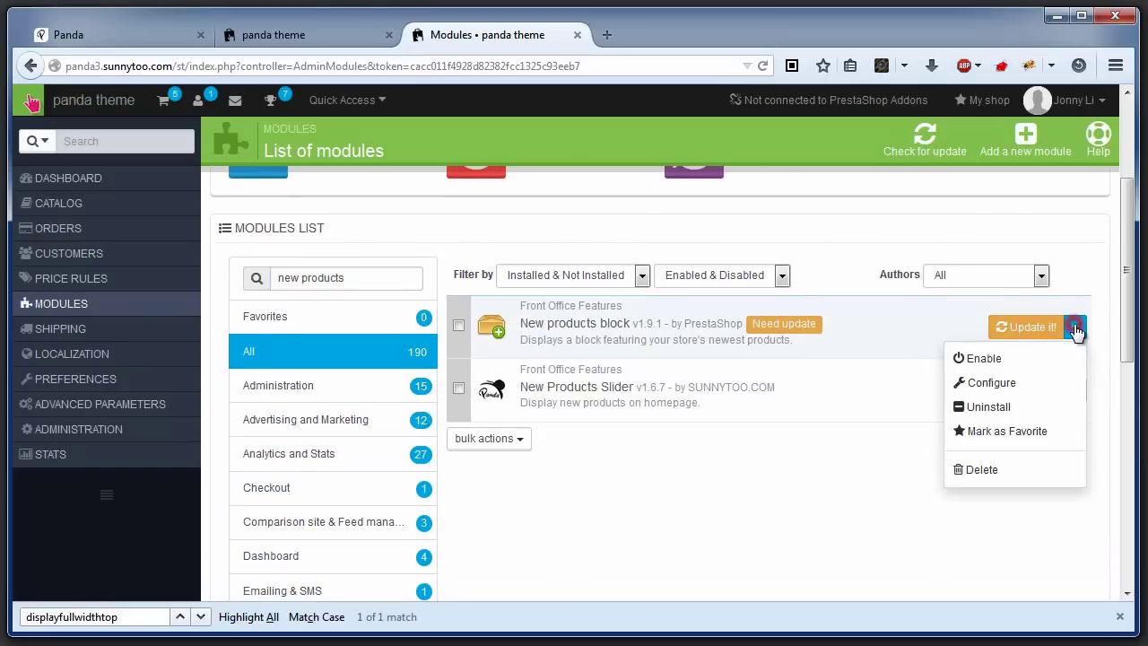
left_click(1029, 370)
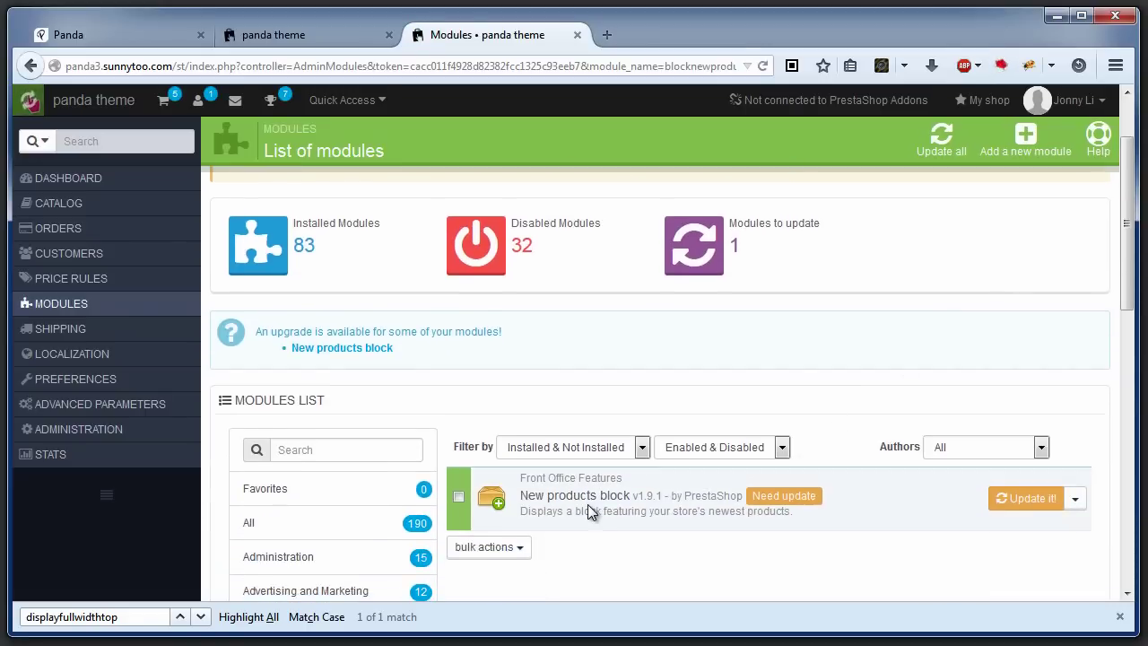
Search the modules list for "featured products" and enable the Featured products on the homepage module
left_click(328, 455)
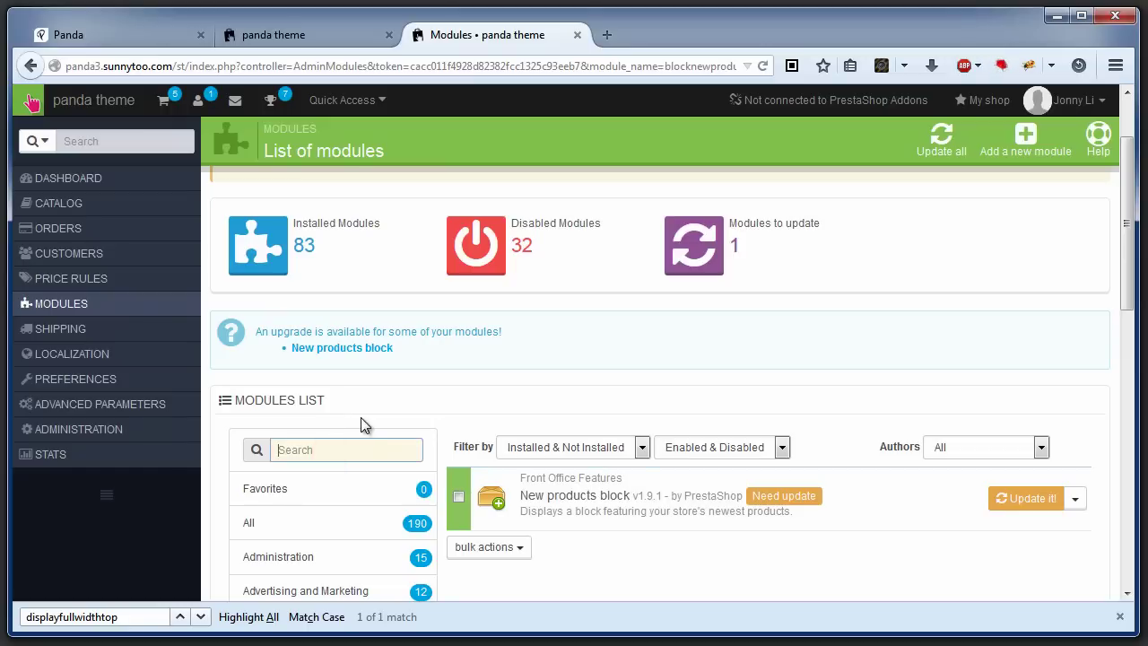
type("fea")
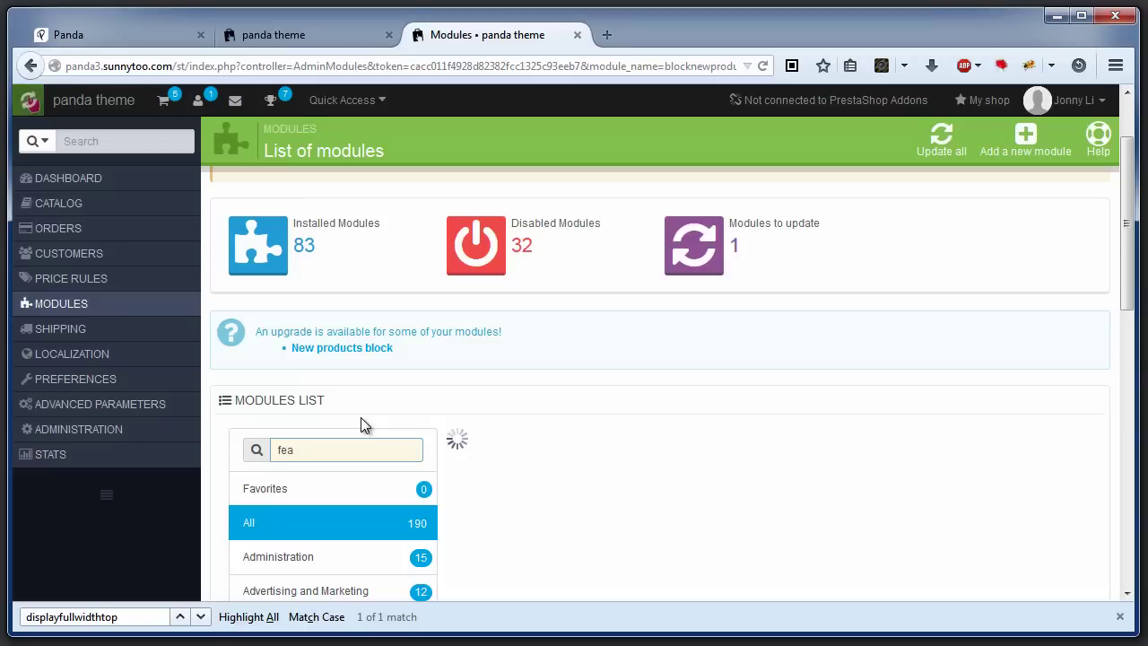
type("tured product")
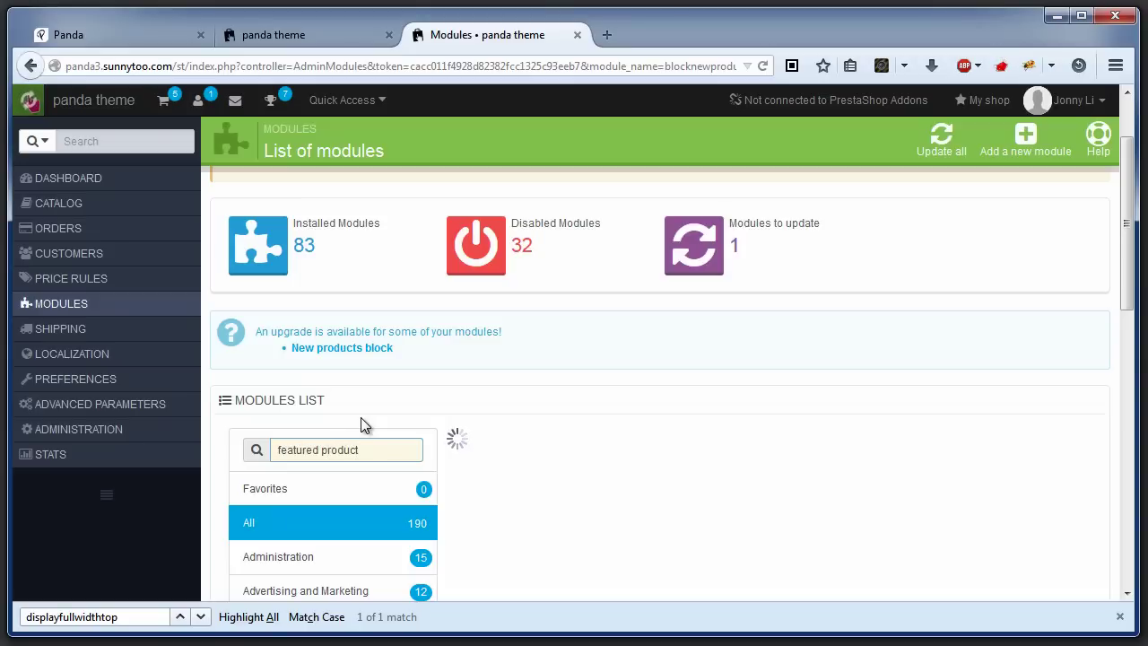
type("s")
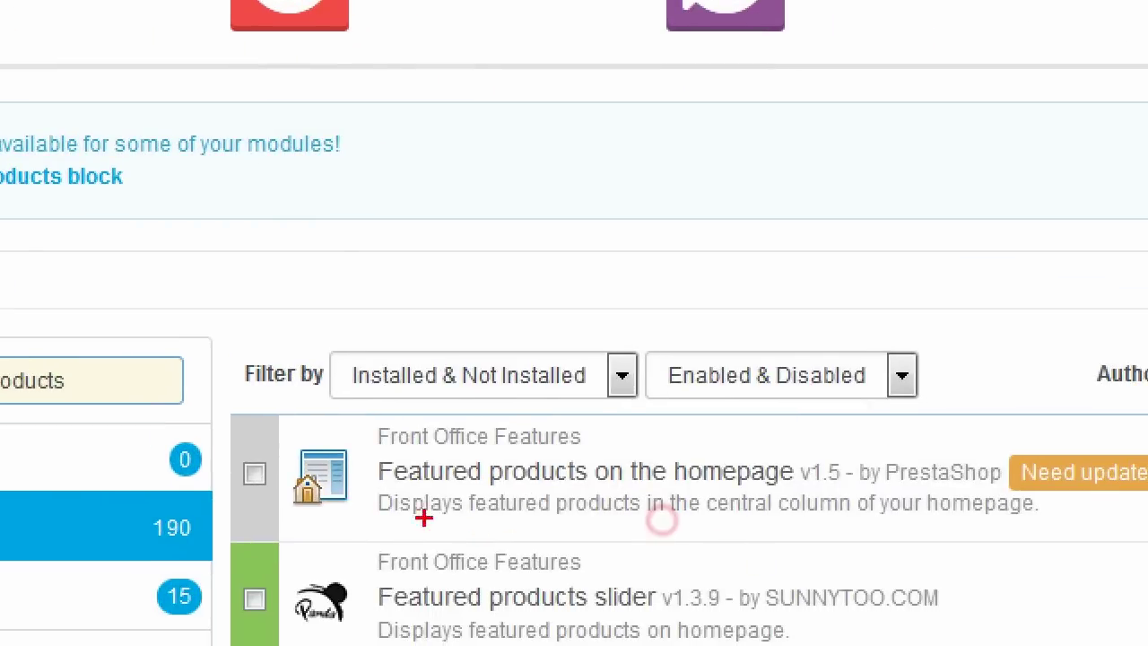
left_click_drag(421, 509, 832, 509)
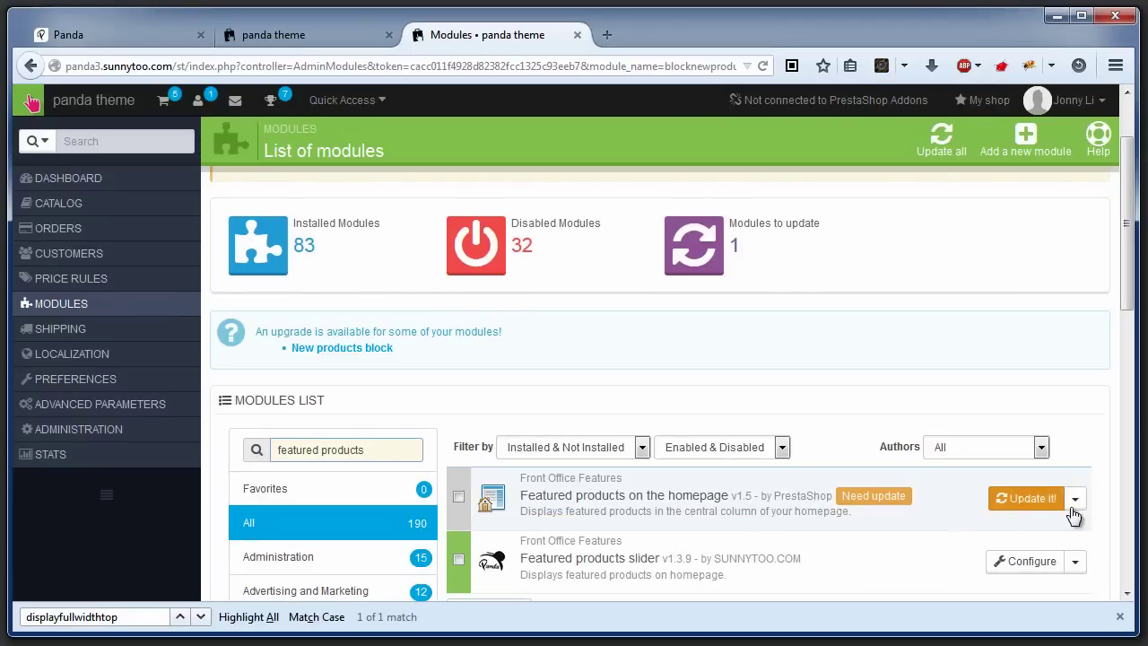
left_click(1075, 502)
left_click(1059, 534)
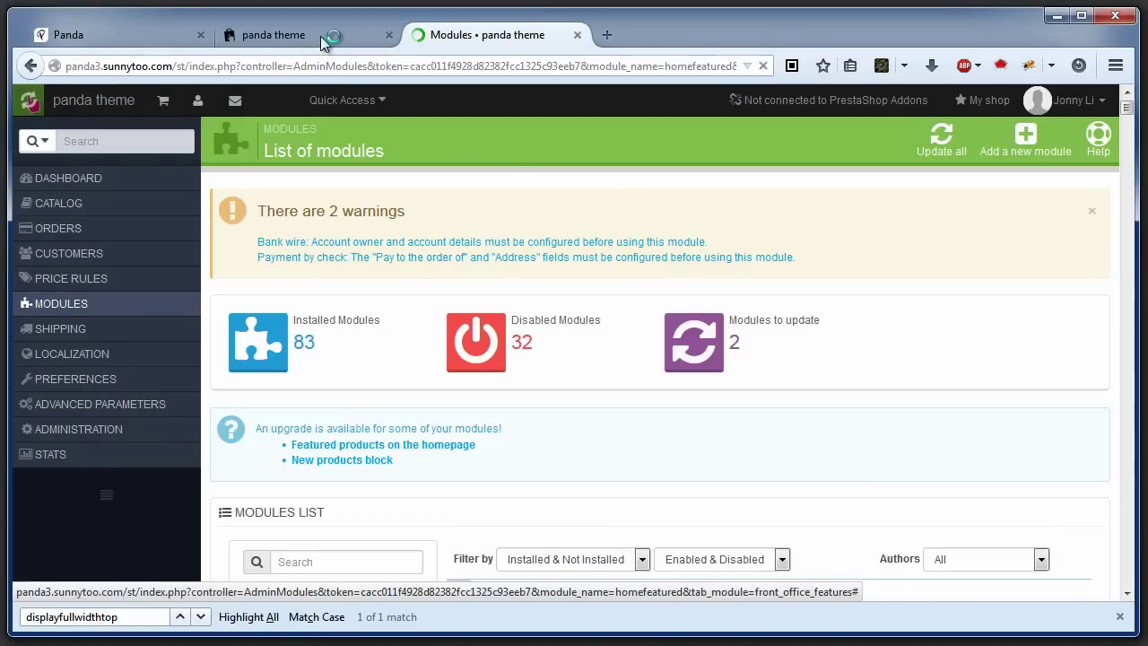
Reload the panda theme storefront homepage and check the products shown under both Popular and New Arrivals
left_click(274, 35)
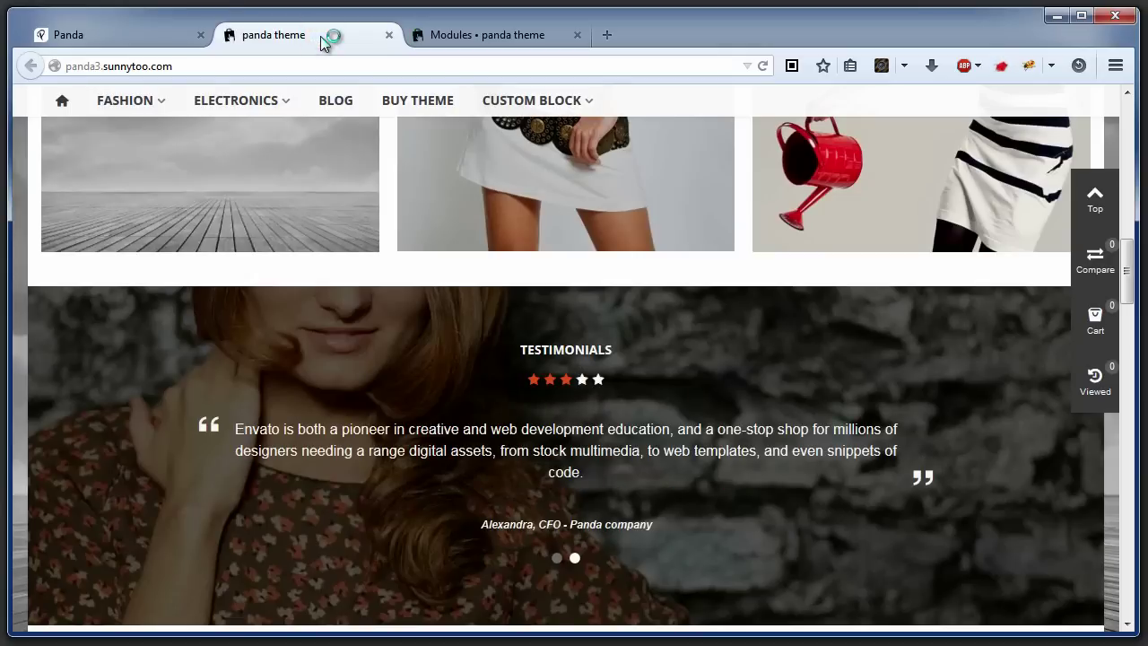
left_click(727, 65)
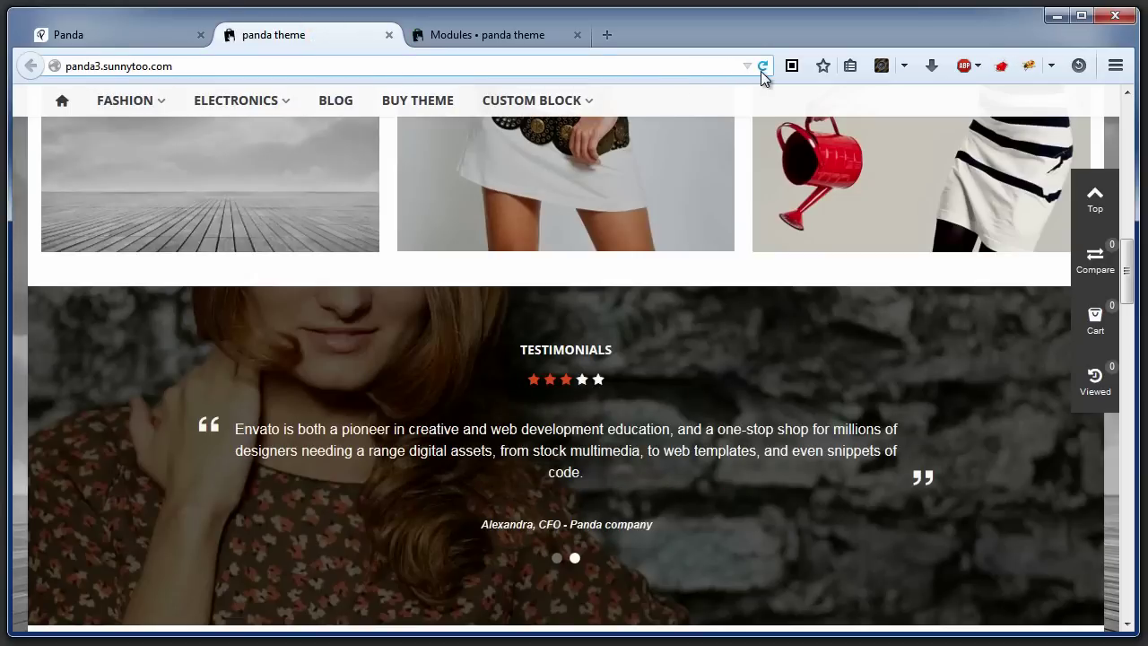
left_click(761, 68)
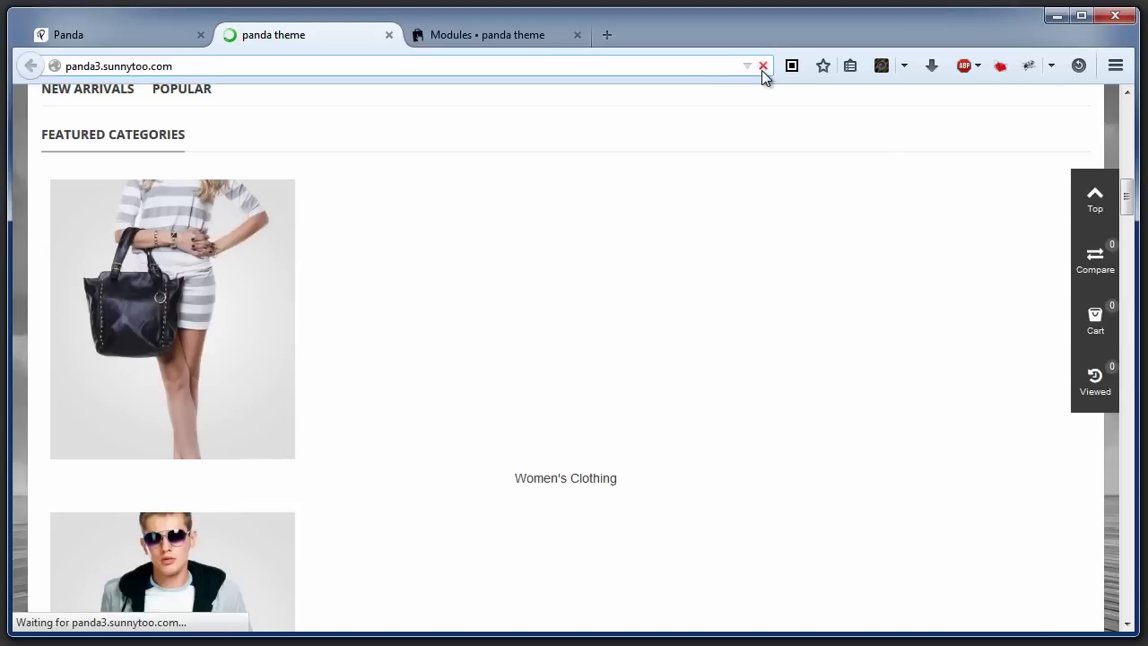
scroll(745, 243, "down", 5)
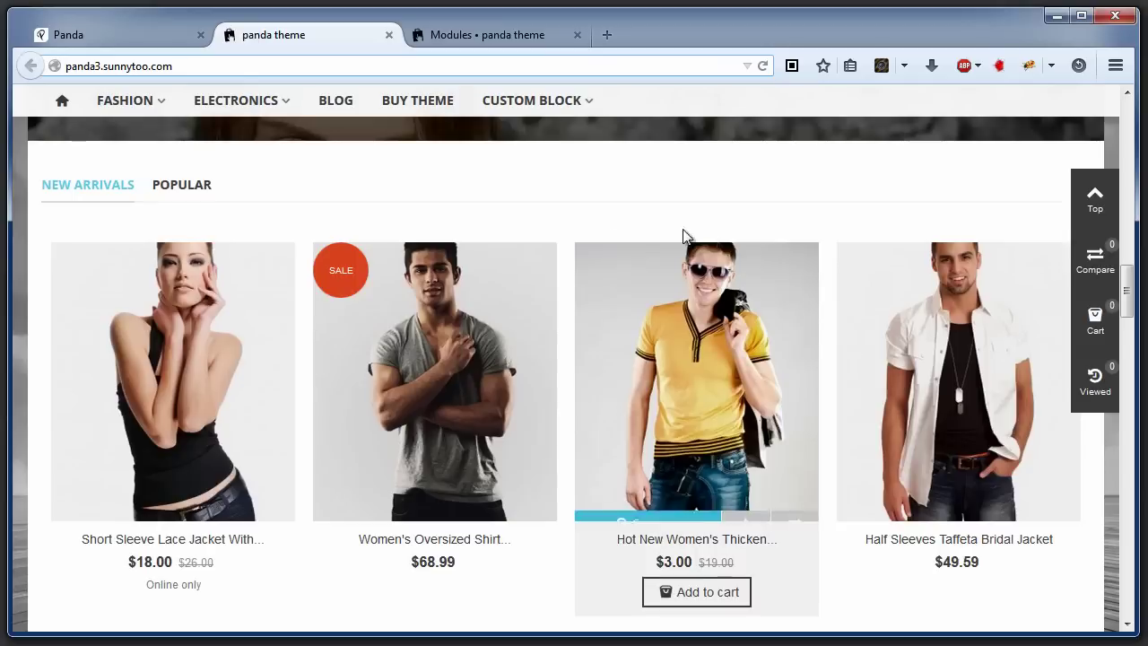
left_click(195, 188)
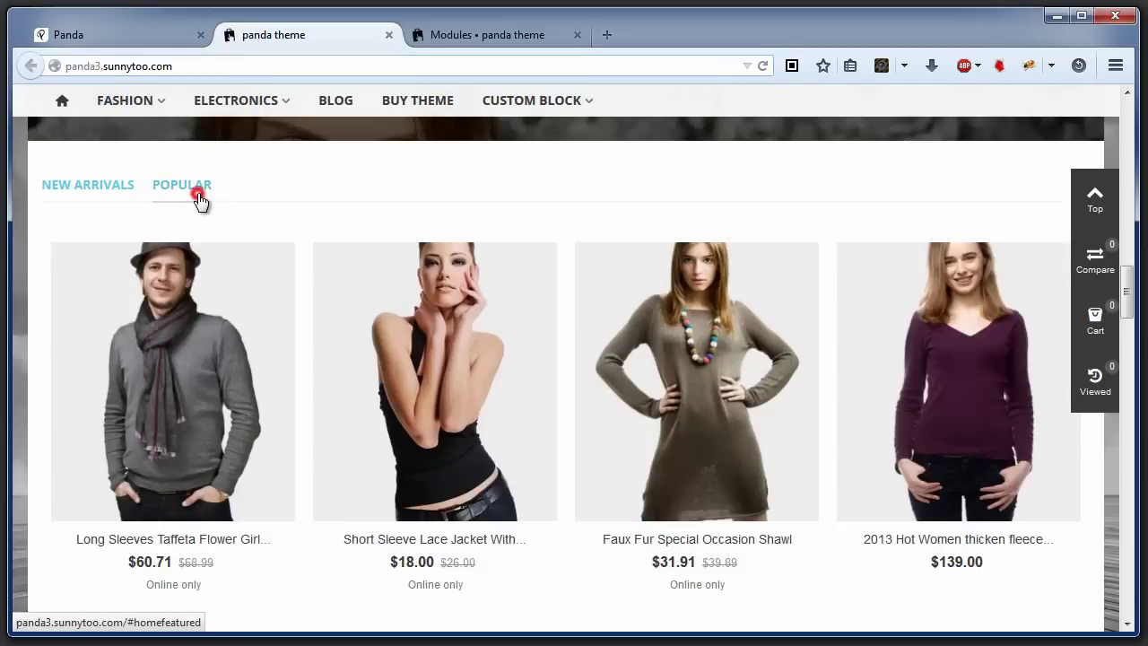
left_click(120, 189)
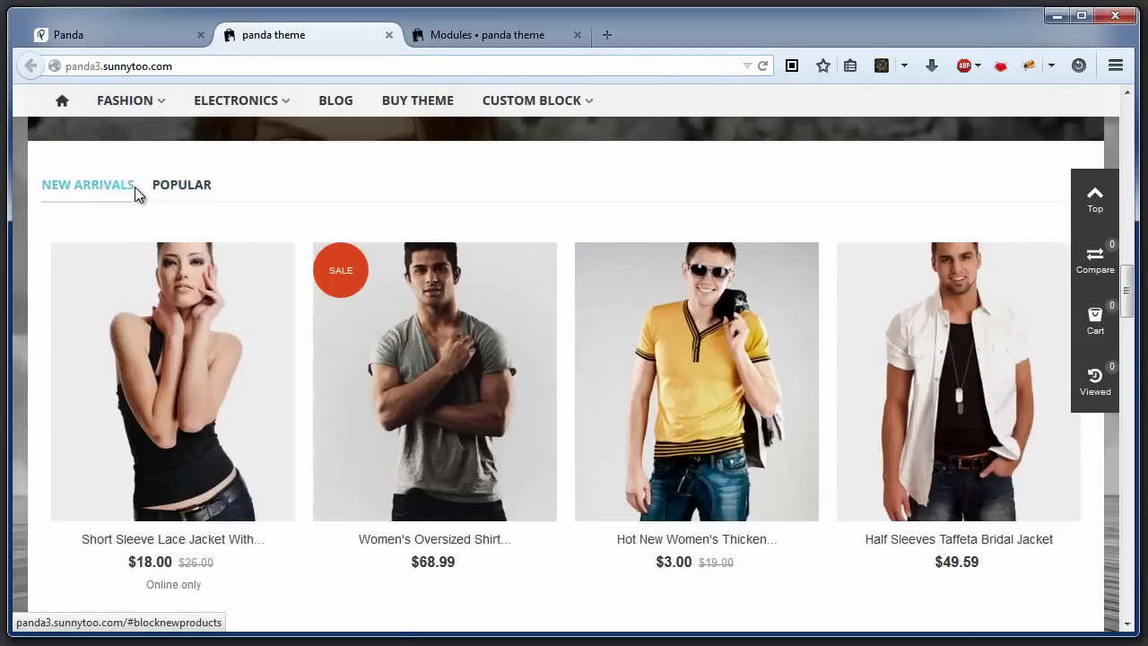
Examine the storefront homepage's Featured Categories section and the Featured Products section with its adjacent feature texts
scroll(297, 260, "down", 5)
scroll(296, 257, "down", 4)
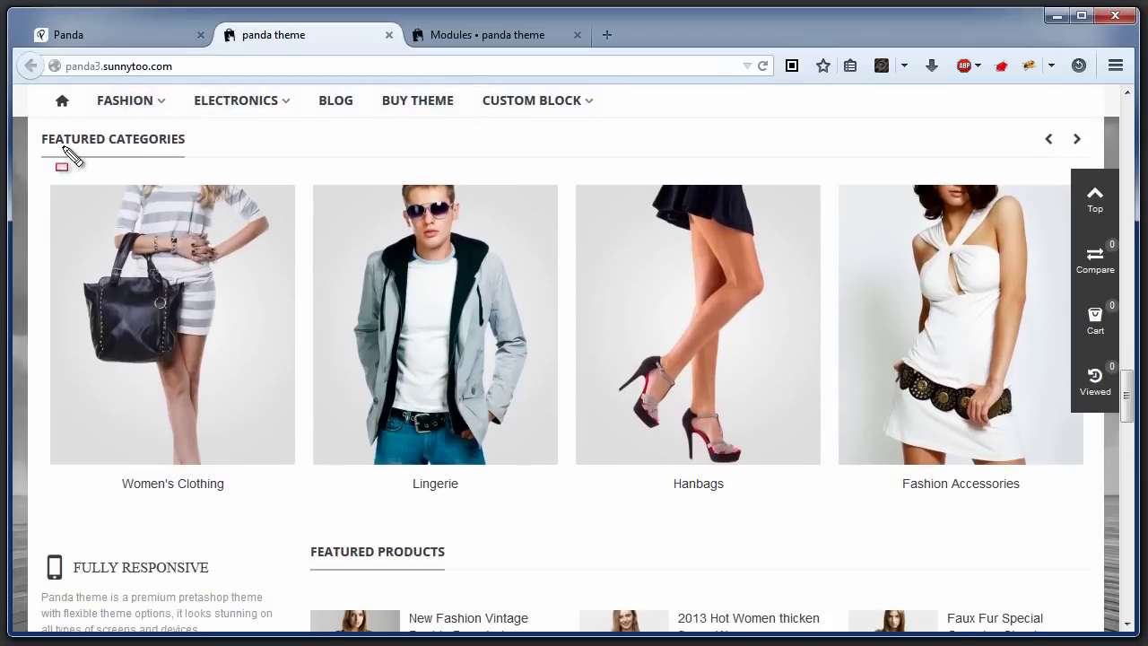
mouse_move(45, 136)
left_mouse_down()
mouse_move(133, 192)
mouse_move(881, 438)
left_mouse_up()
left_click_drag(973, 467, 1051, 506)
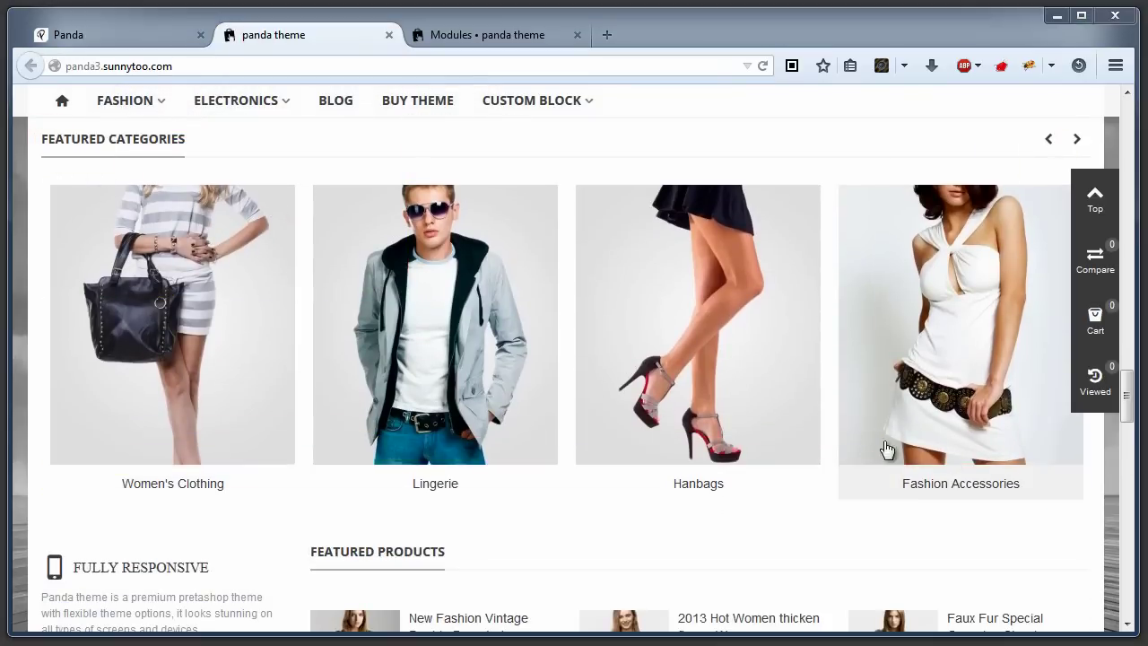
left_click(568, 531)
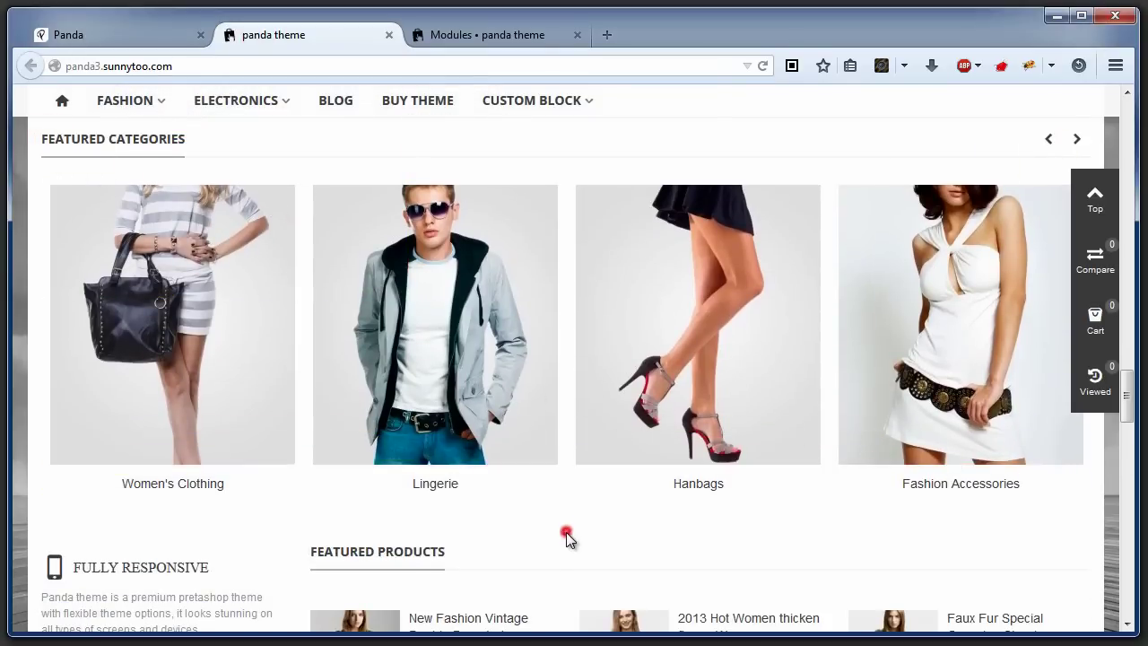
scroll(538, 502, "down", 3)
scroll(518, 445, "down", 2)
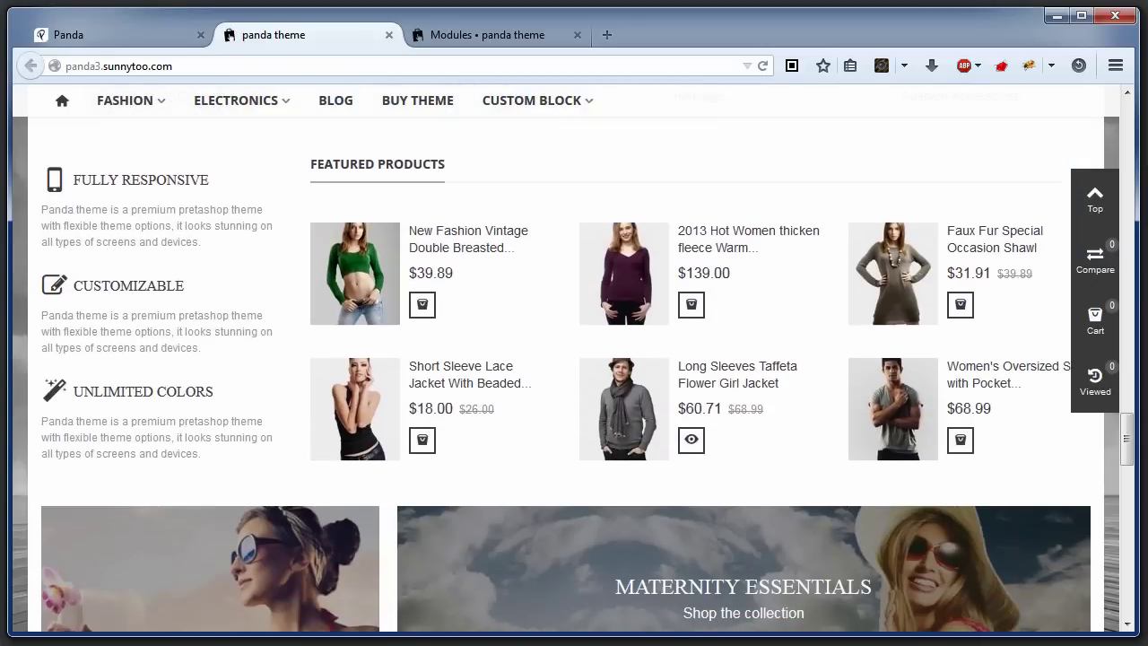
mouse_move(51, 162)
left_mouse_down()
mouse_move(431, 329)
mouse_move(1040, 468)
left_mouse_up()
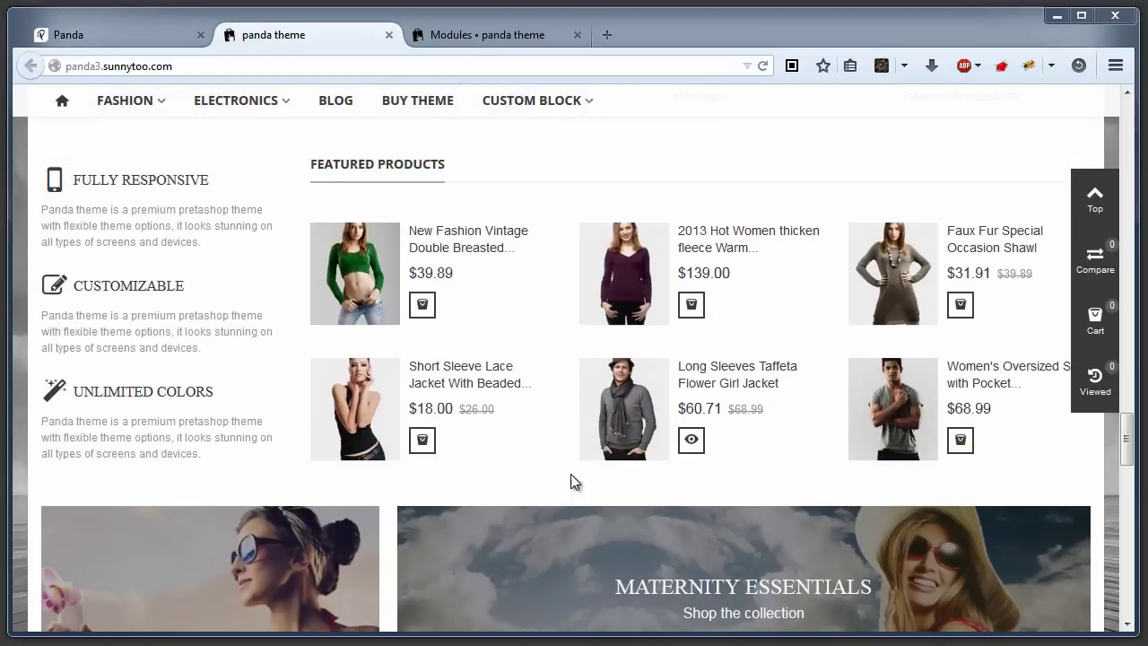
Examine the lower banner group and the Featured Articles section further down the storefront homepage
scroll(542, 482, "down", 5)
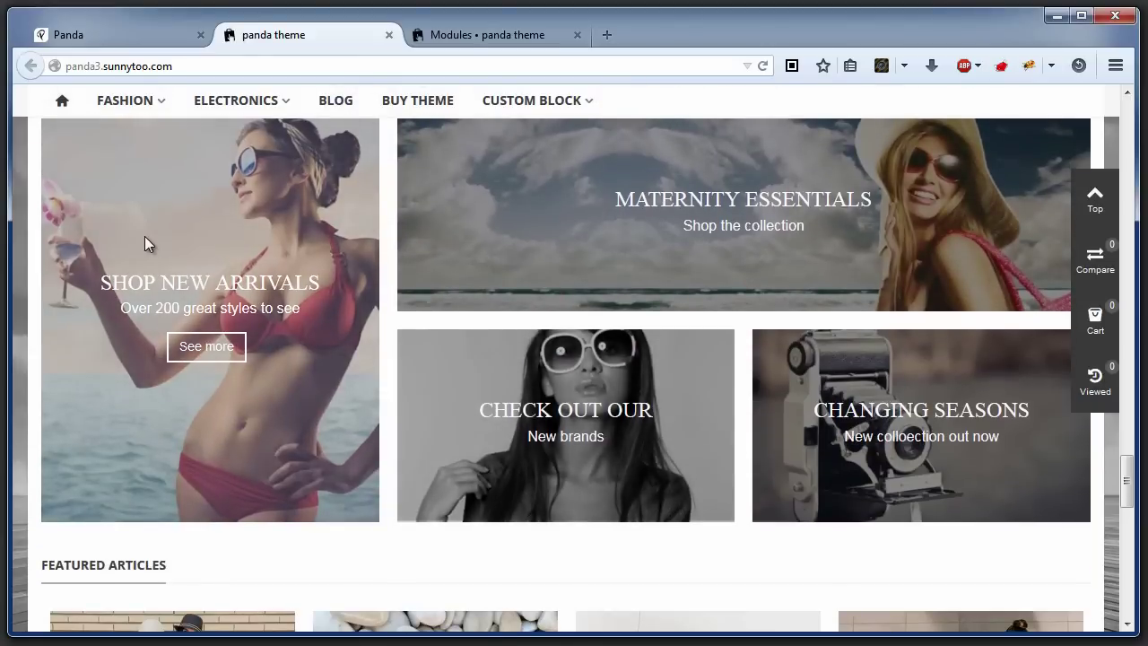
mouse_move(52, 143)
left_mouse_down()
mouse_move(467, 325)
mouse_move(977, 506)
left_mouse_up()
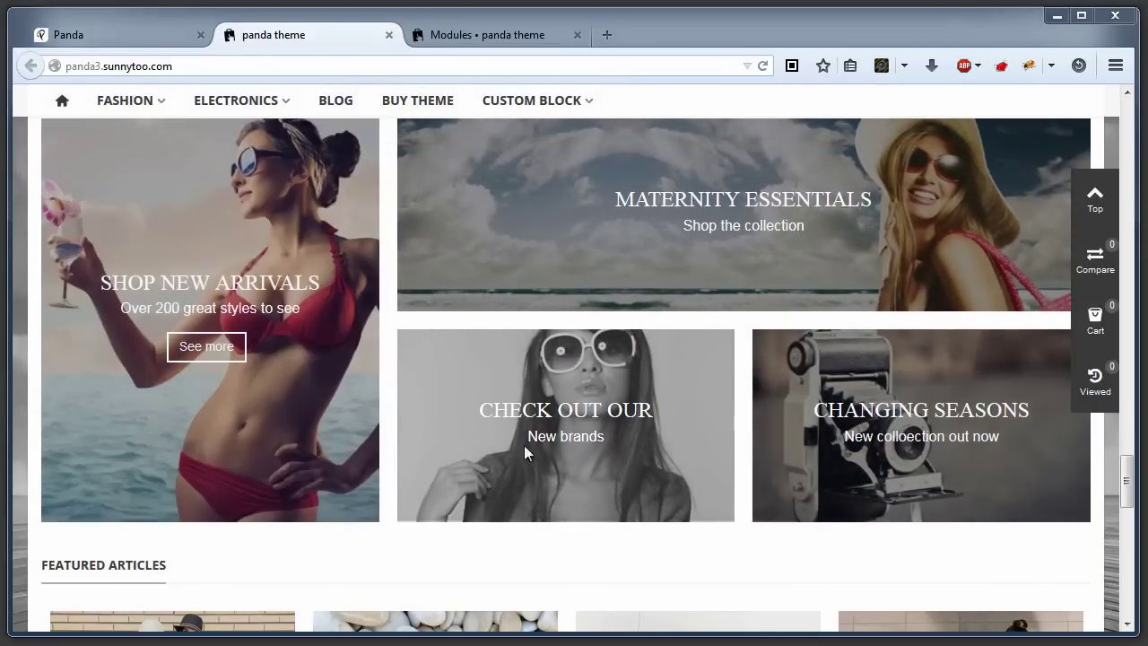
scroll(494, 555, "down", 4)
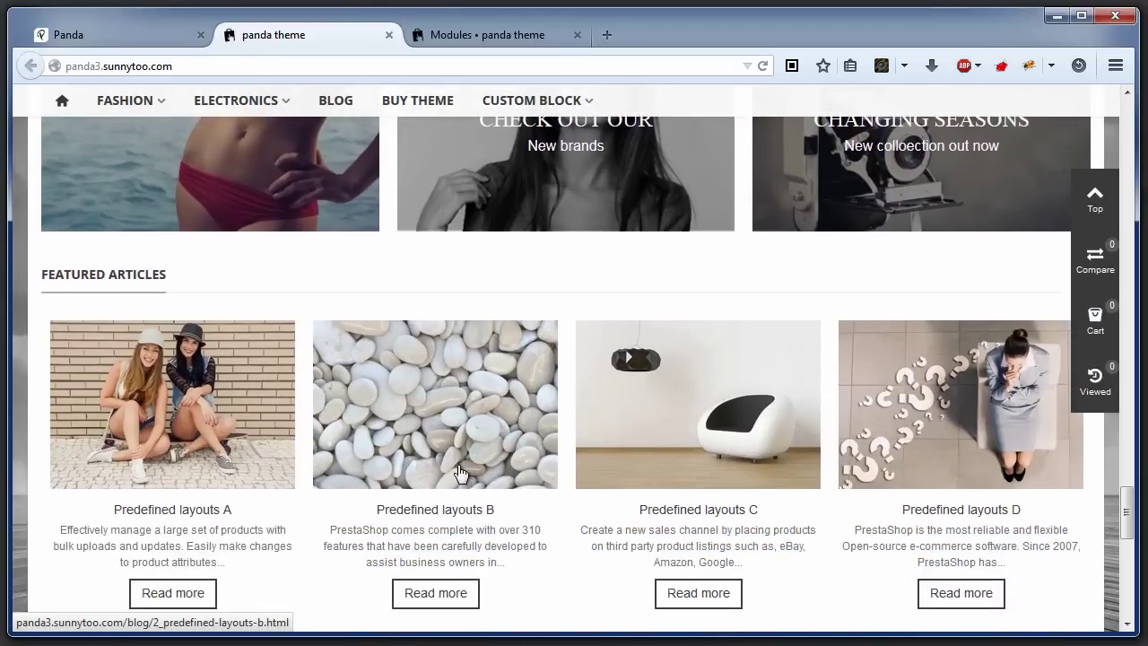
scroll(458, 472, "down", 1)
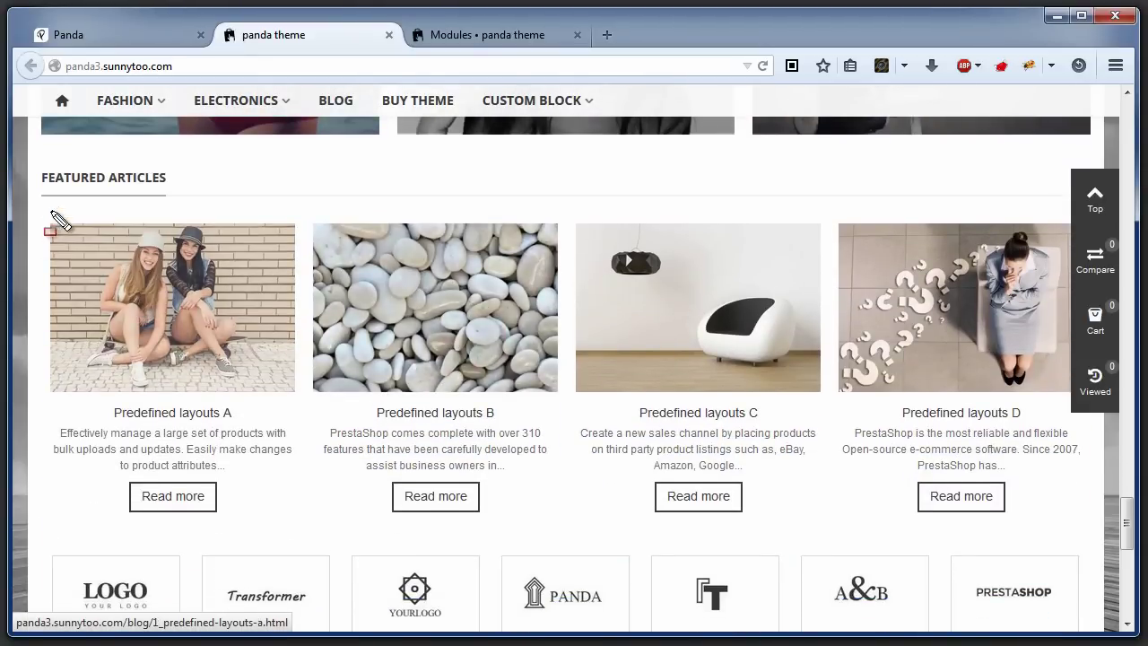
mouse_move(51, 172)
left_mouse_down()
mouse_move(1024, 479)
mouse_move(1065, 503)
left_mouse_up()
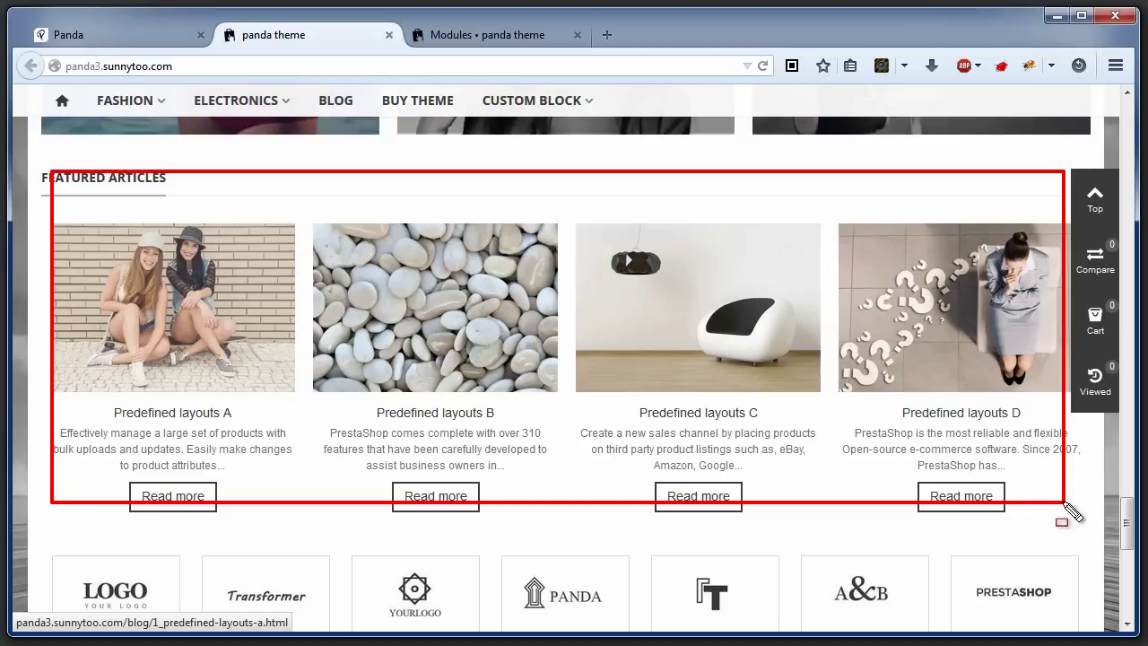
key("Escape")
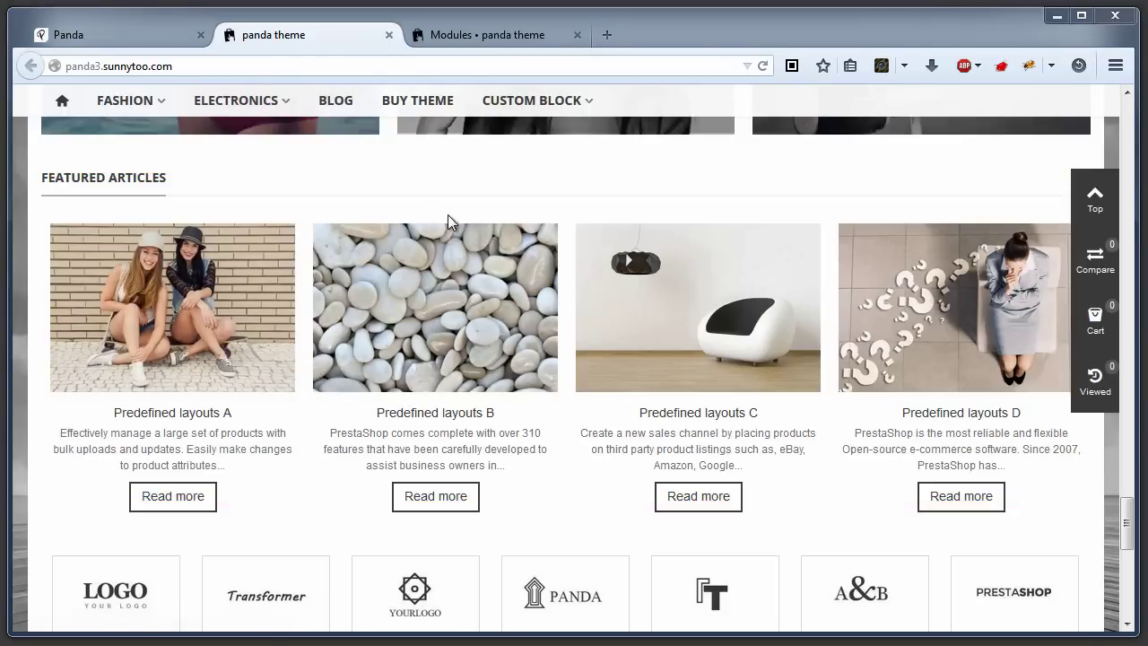
Search the back office modules list for "featured ca" and disable the Featured categories module
left_click(473, 36)
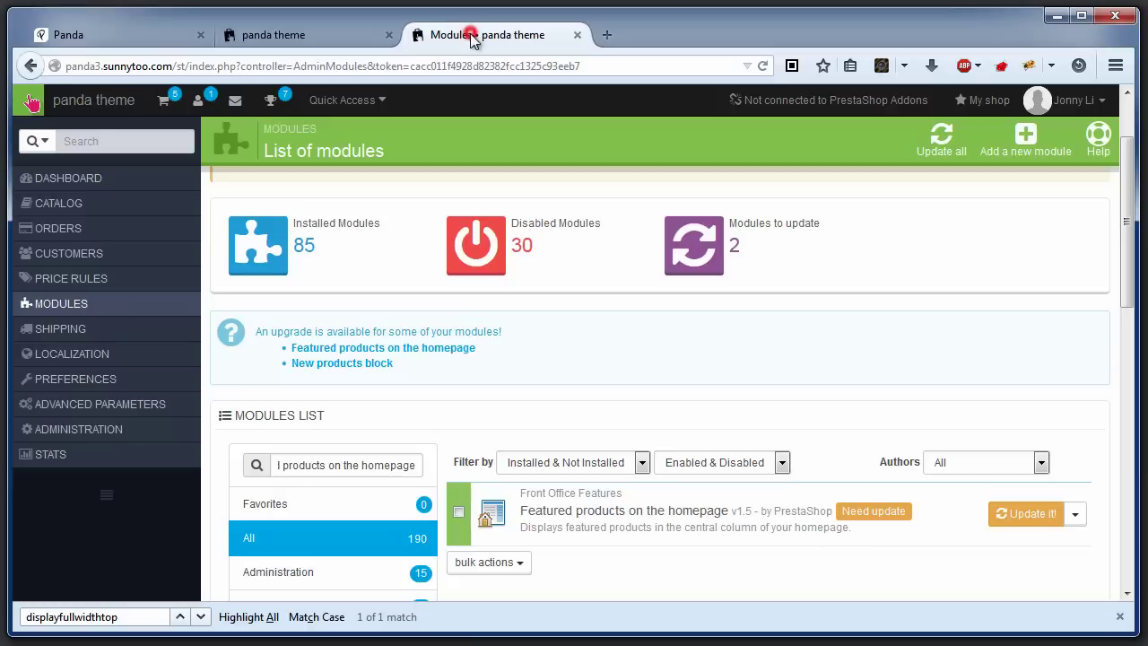
triple_click(381, 465)
type("featur")
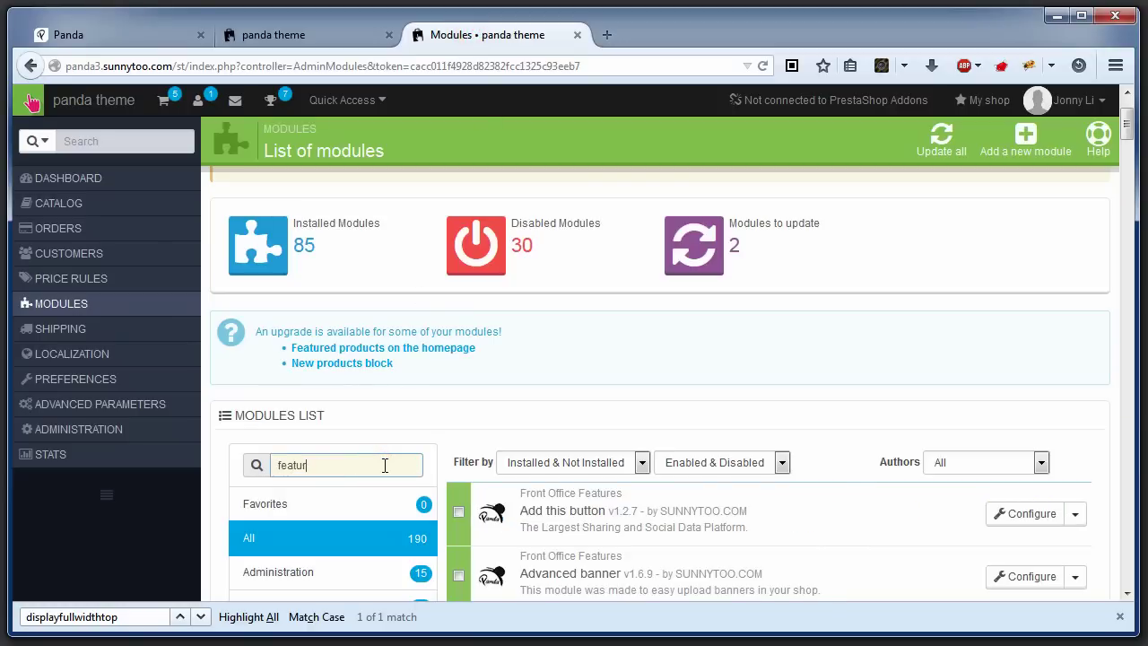
type("ed car")
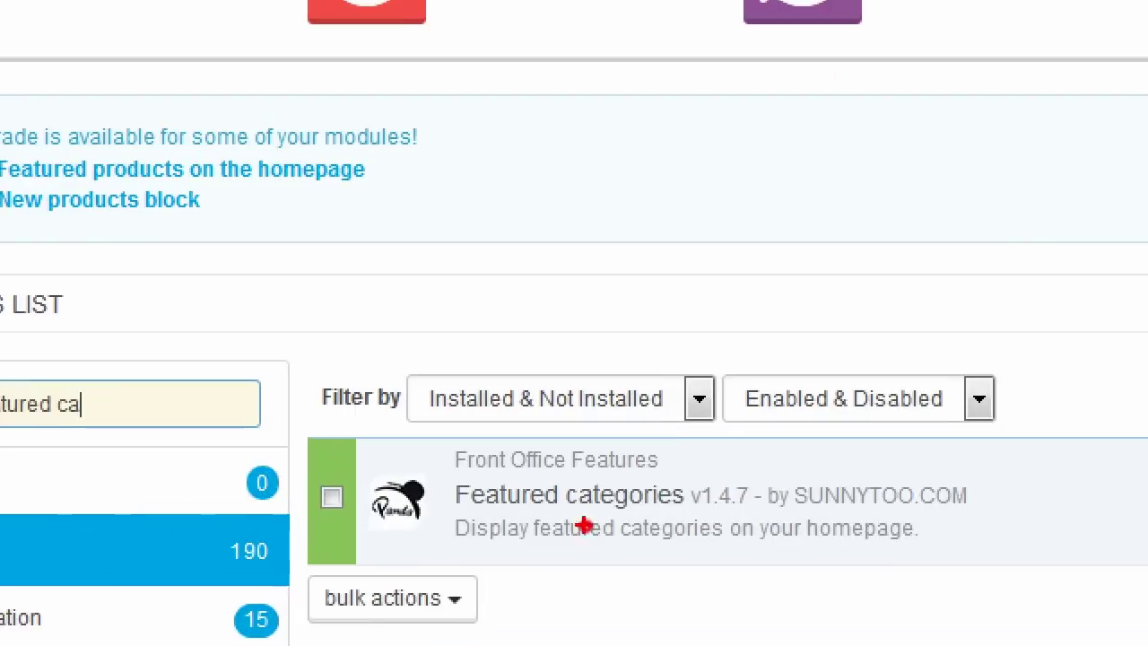
left_click_drag(509, 522, 627, 521)
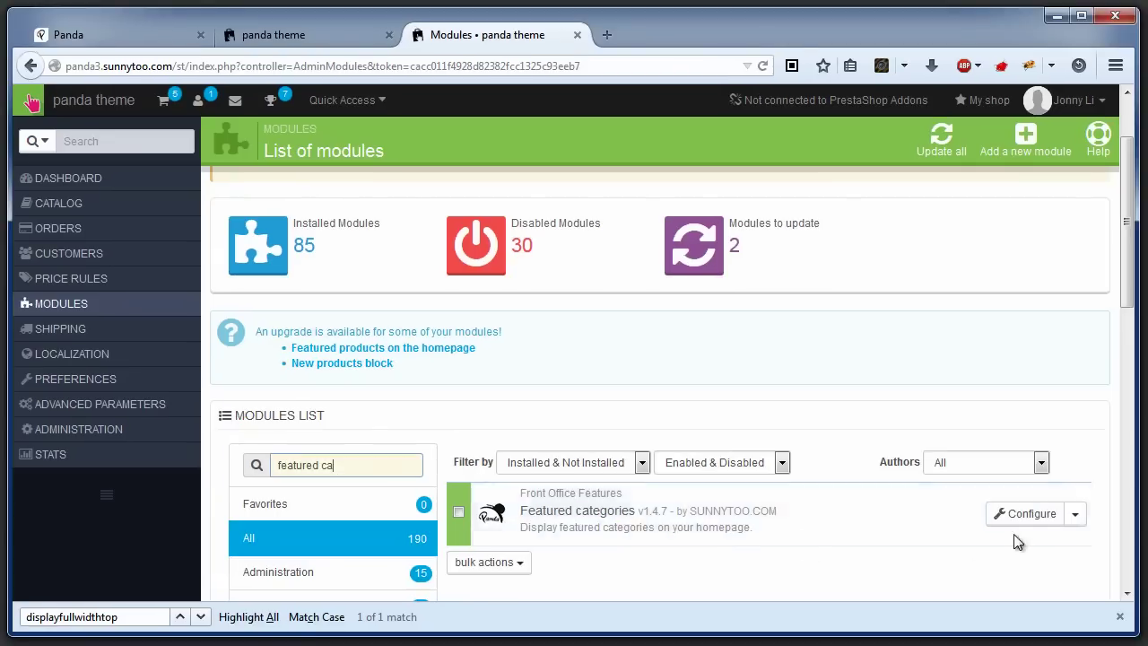
left_click(1074, 513)
left_click(1043, 545)
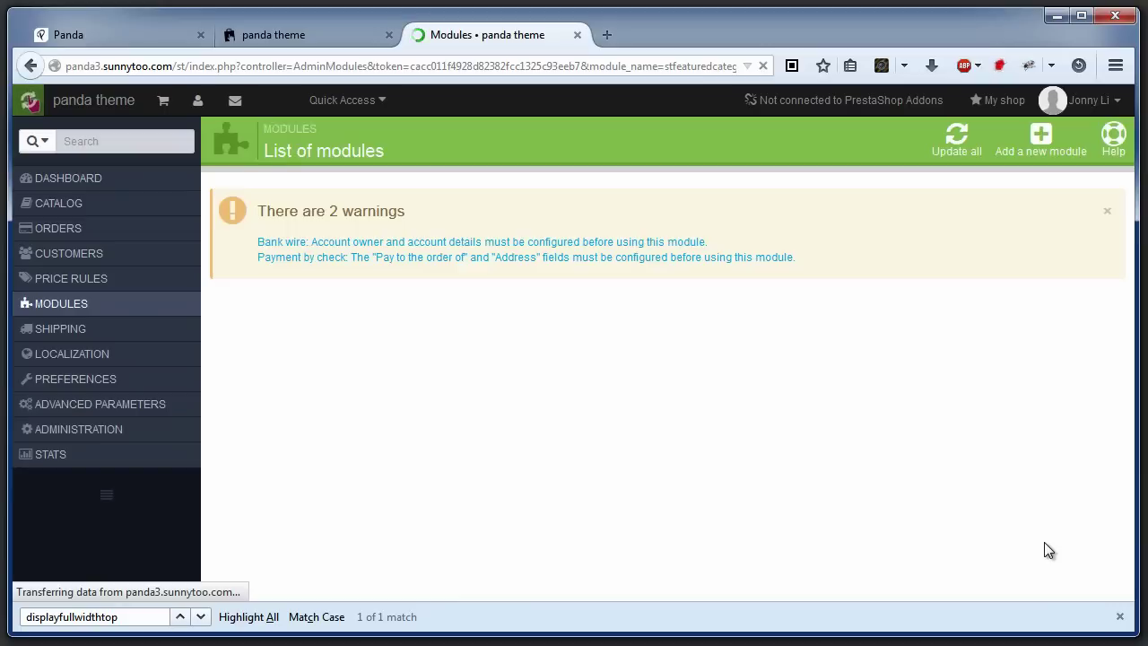
Search the modules list for "featured products" and disable the Featured products slider module
scroll(464, 538, "down", 1)
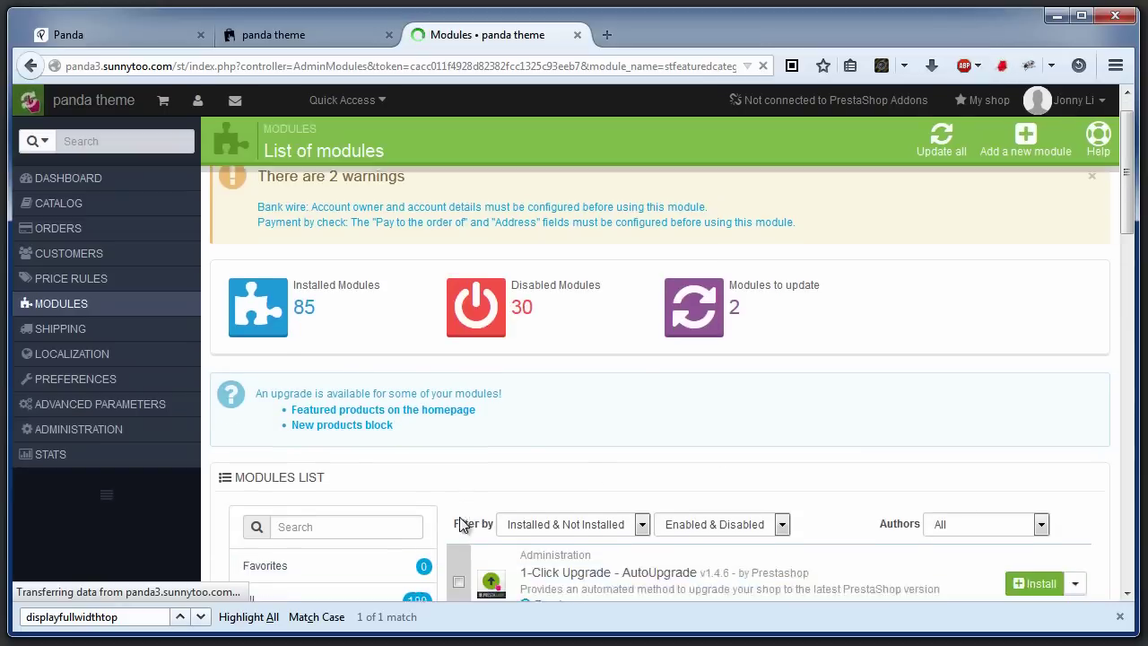
scroll(460, 524, "down", 1)
left_click(346, 462)
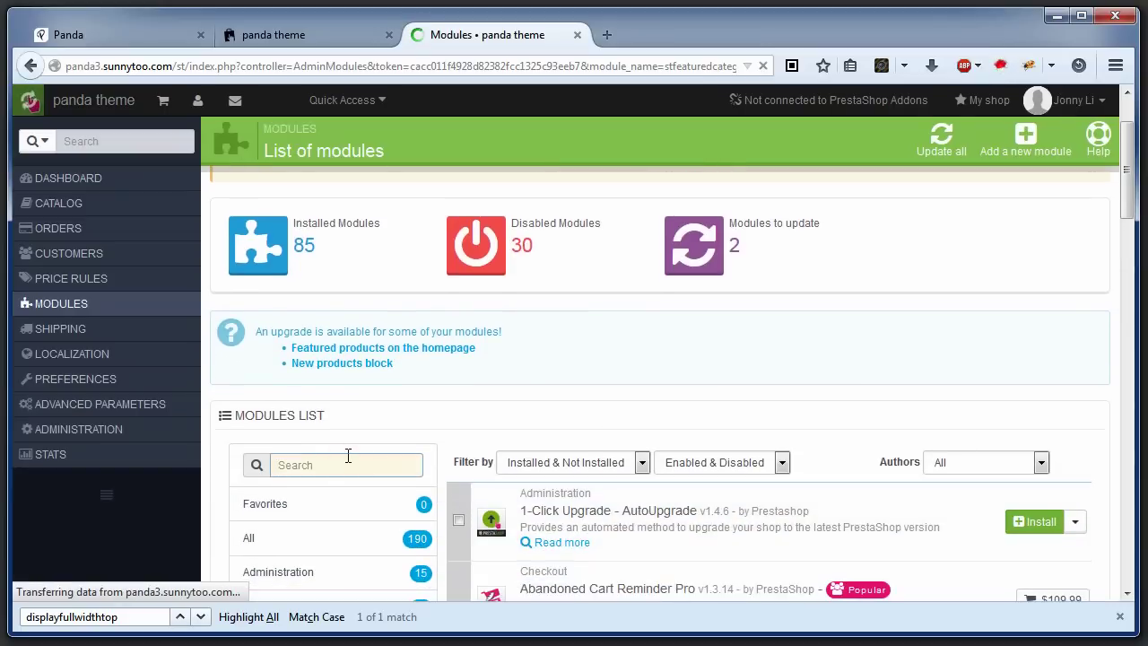
type("featured products")
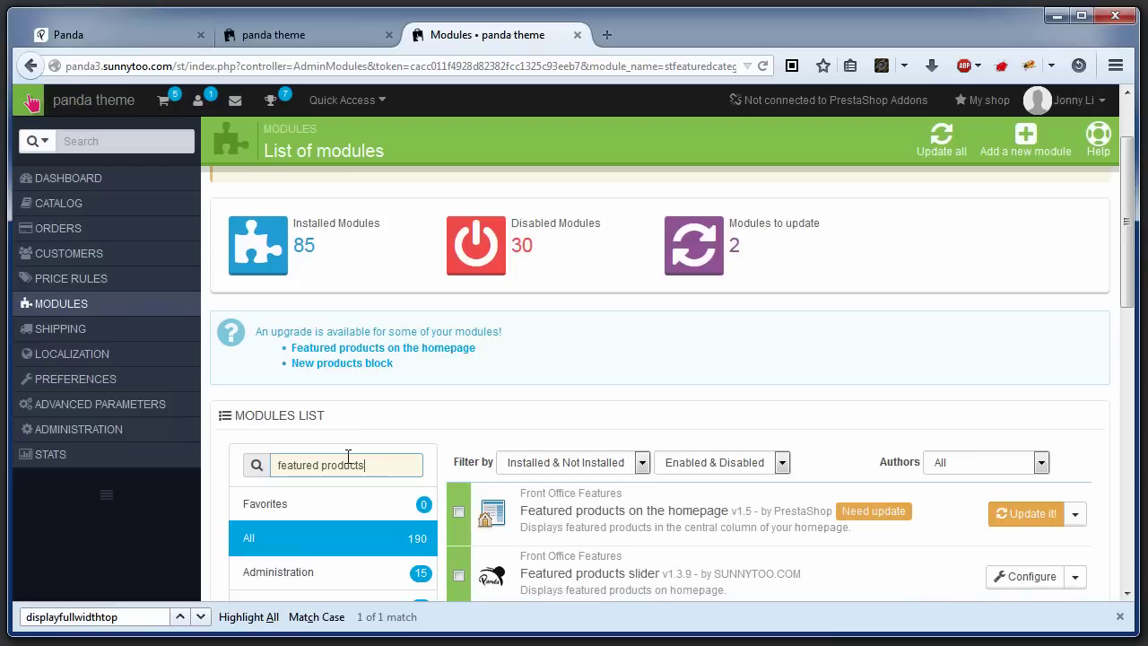
scroll(350, 462, "down", 2)
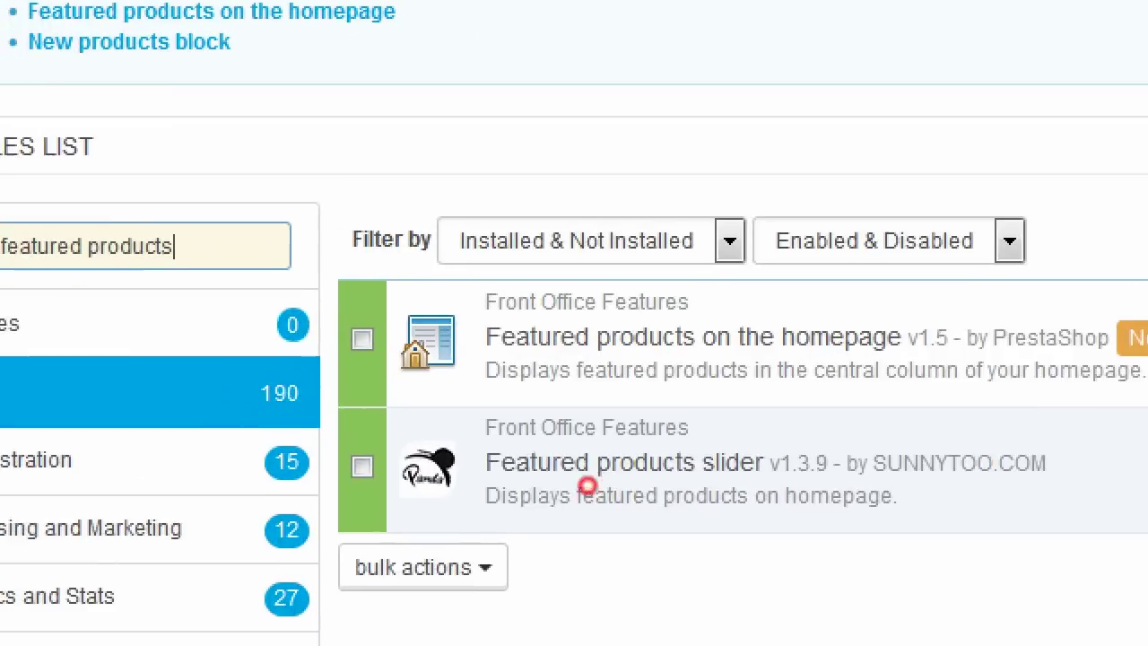
left_click_drag(499, 493, 756, 491)
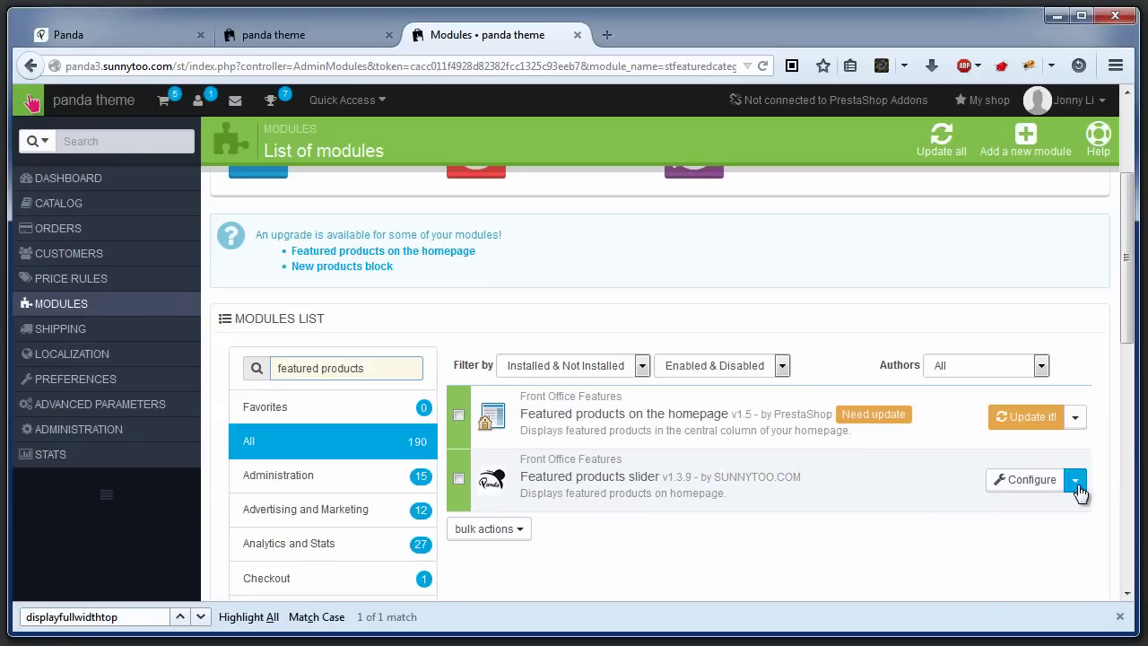
left_click(1075, 482)
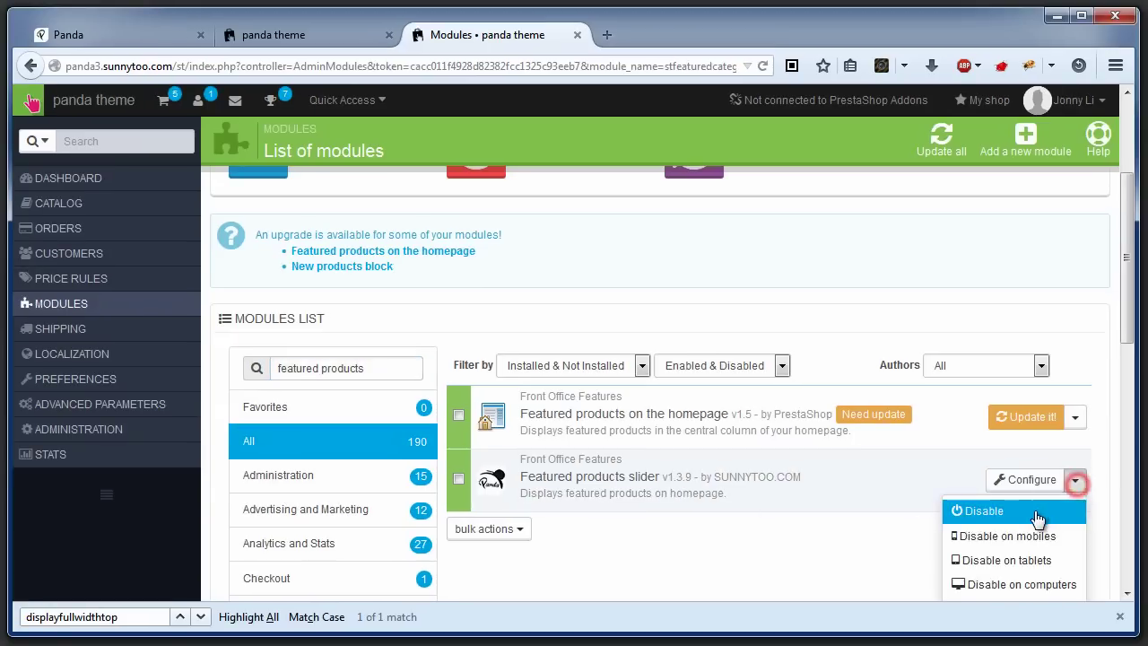
left_click(1035, 512)
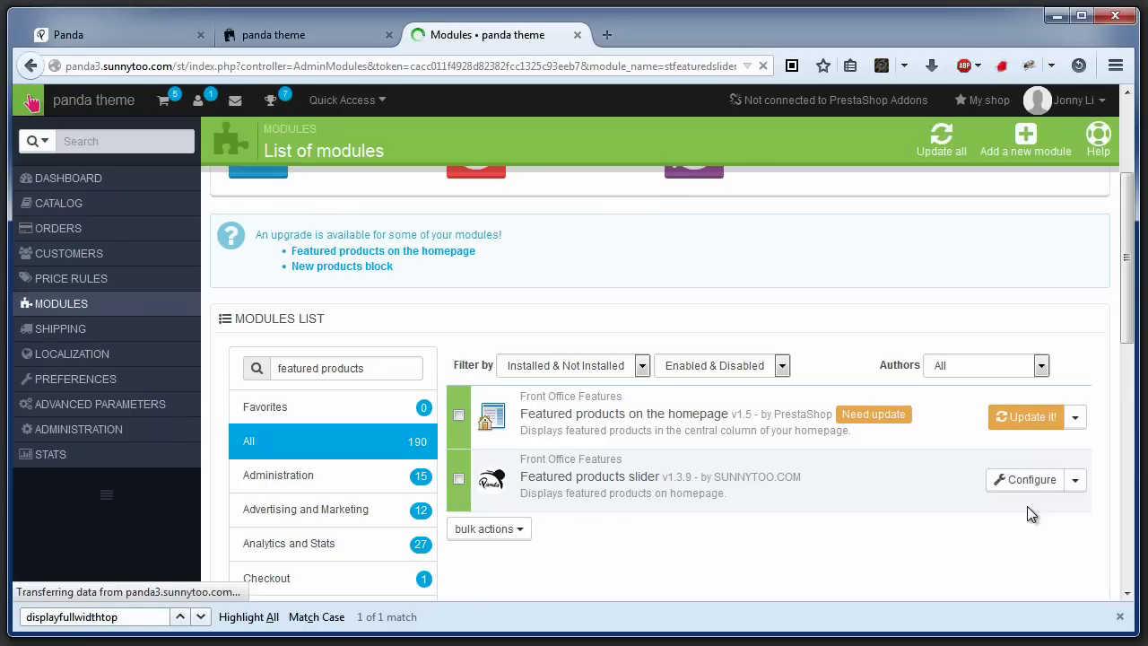
Search the modules list for "blog featured" and disable the Blog Module - Featured articles module
scroll(538, 422, "down", 1)
scroll(371, 441, "down", 3)
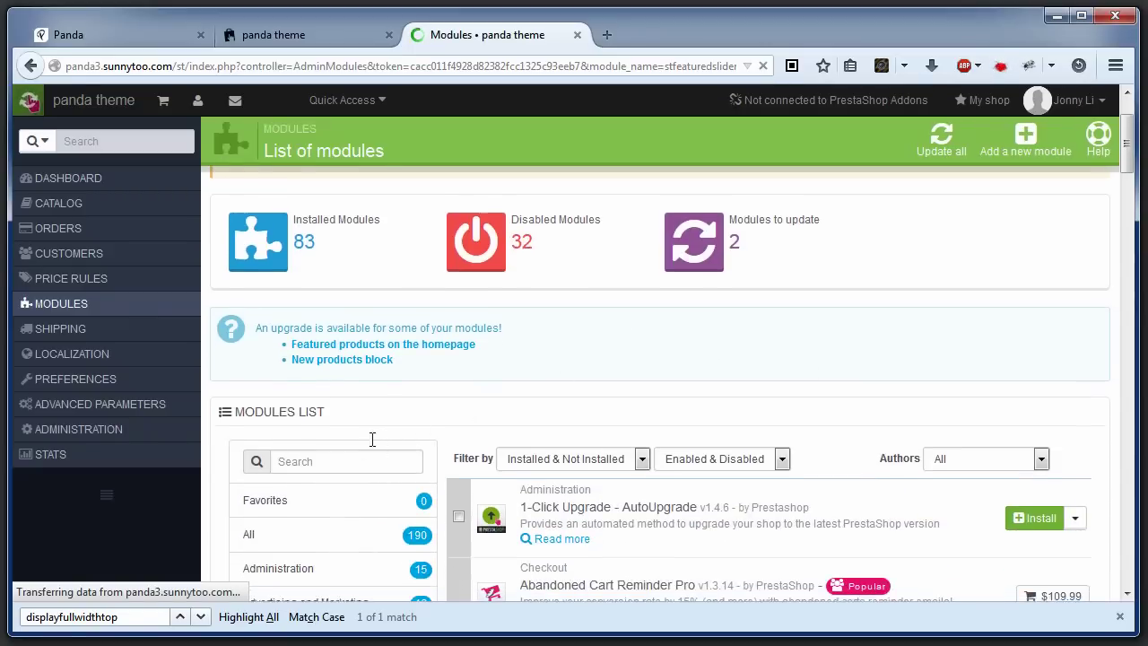
left_click(320, 367)
type("blog featured")
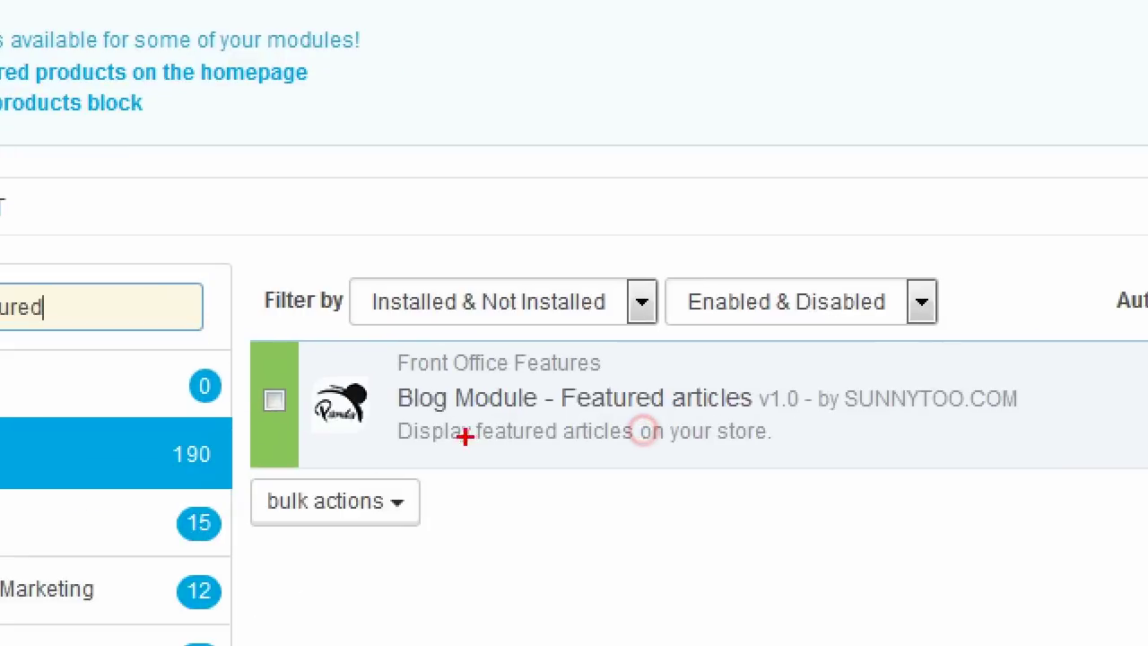
left_click_drag(401, 434, 770, 430)
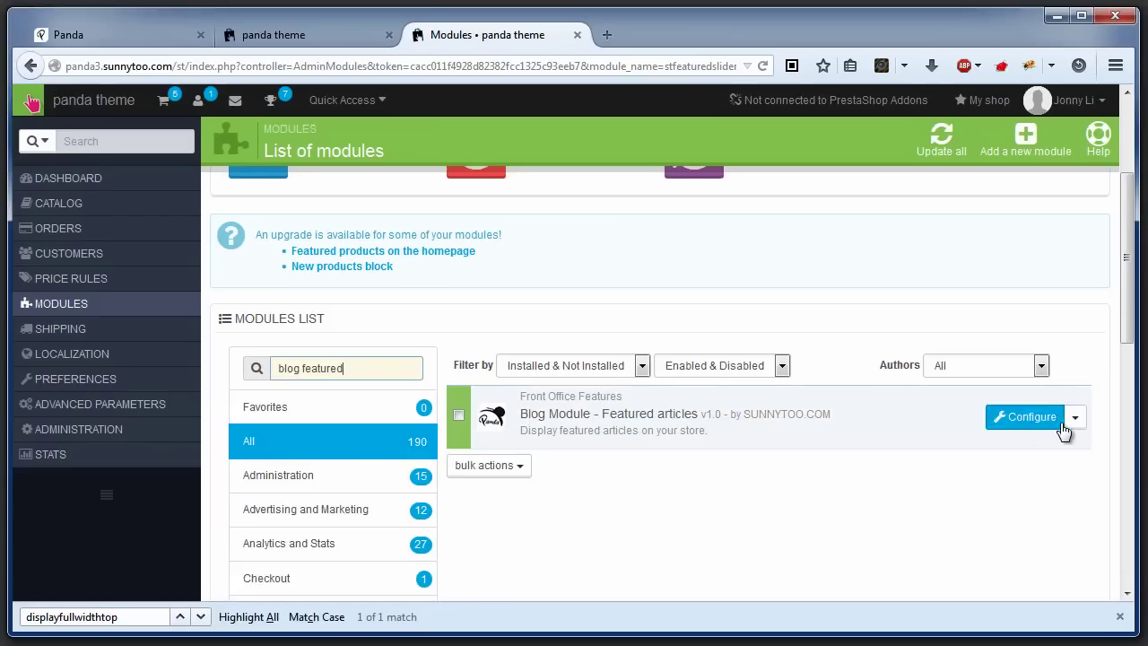
left_click(1085, 416)
left_click(1064, 454)
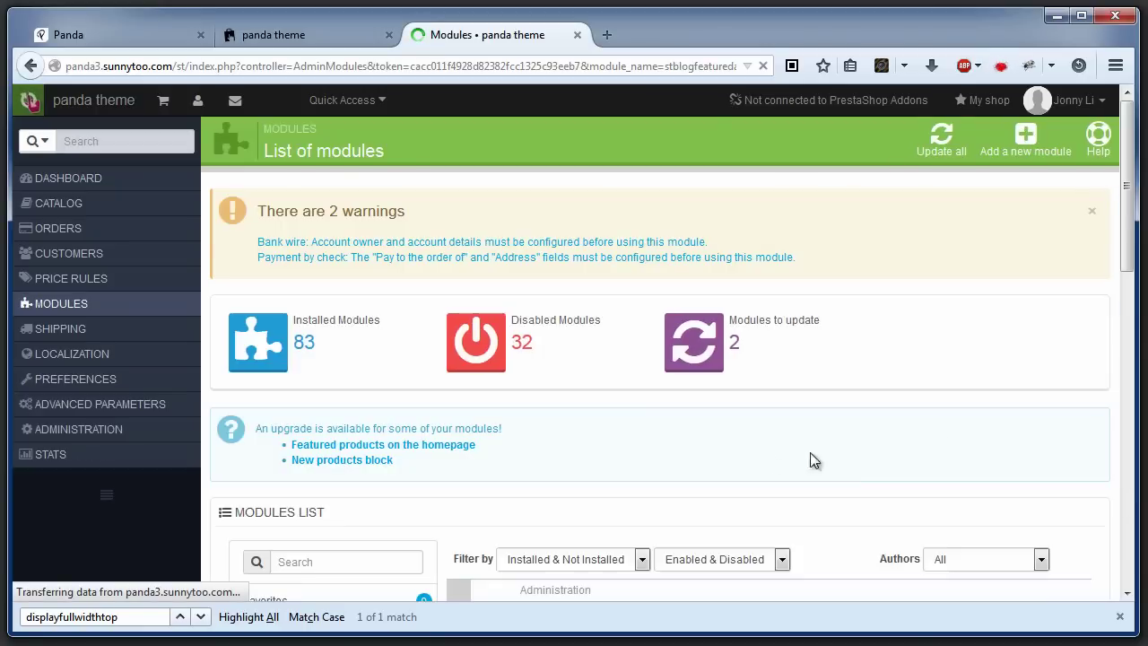
Find the Custom Content Block module by searching "steasycont" and disable its "FULLY RESPONSIVE" block shown on Homepage secondary left
scroll(809, 460, "down", 3)
left_click(383, 375)
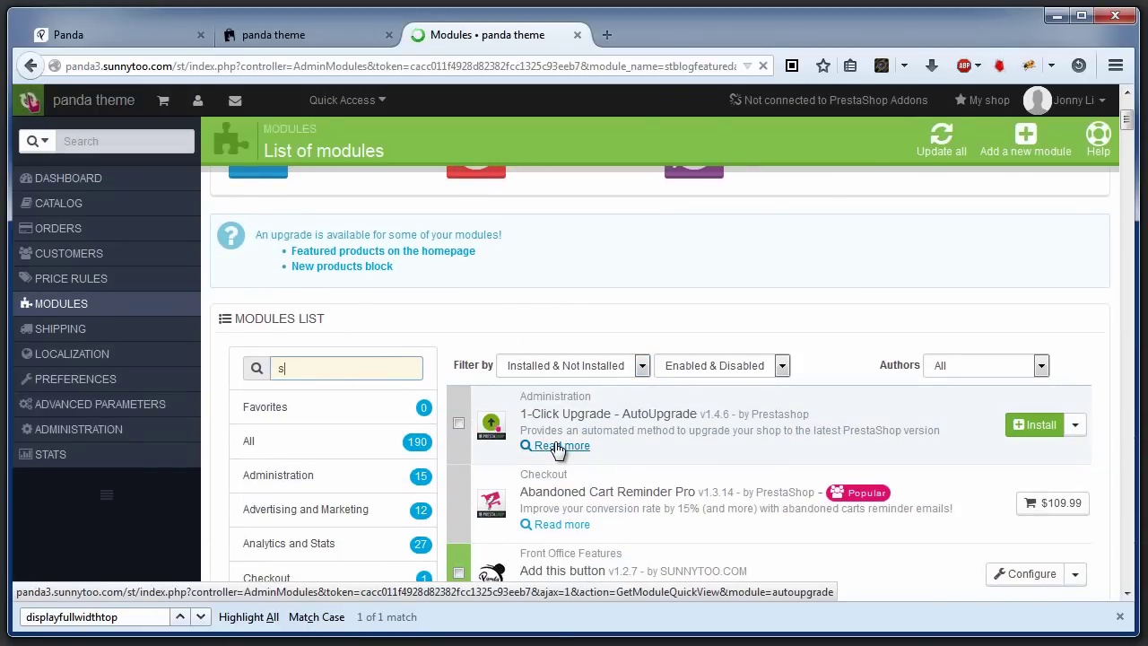
type("stea")
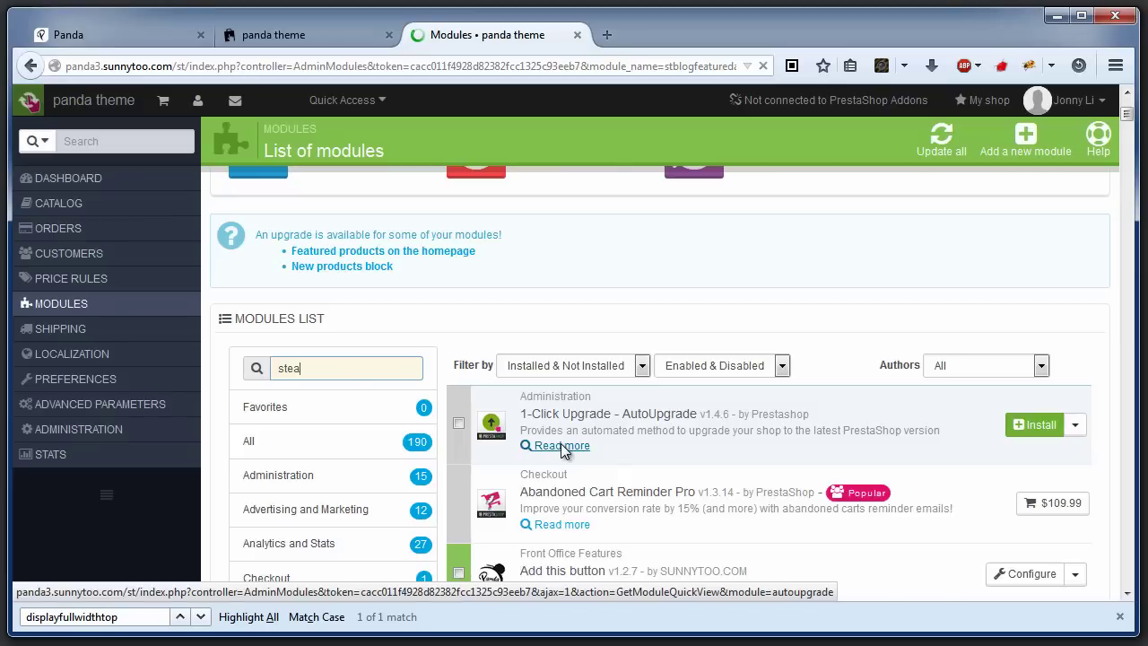
type("sycont")
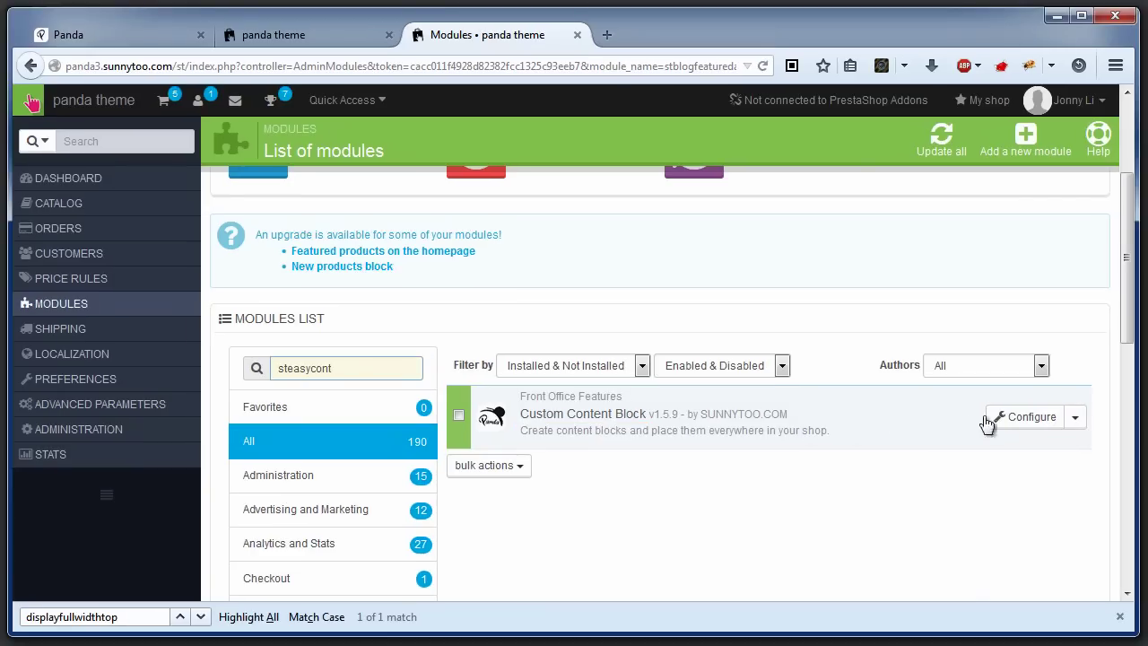
left_click(1034, 417)
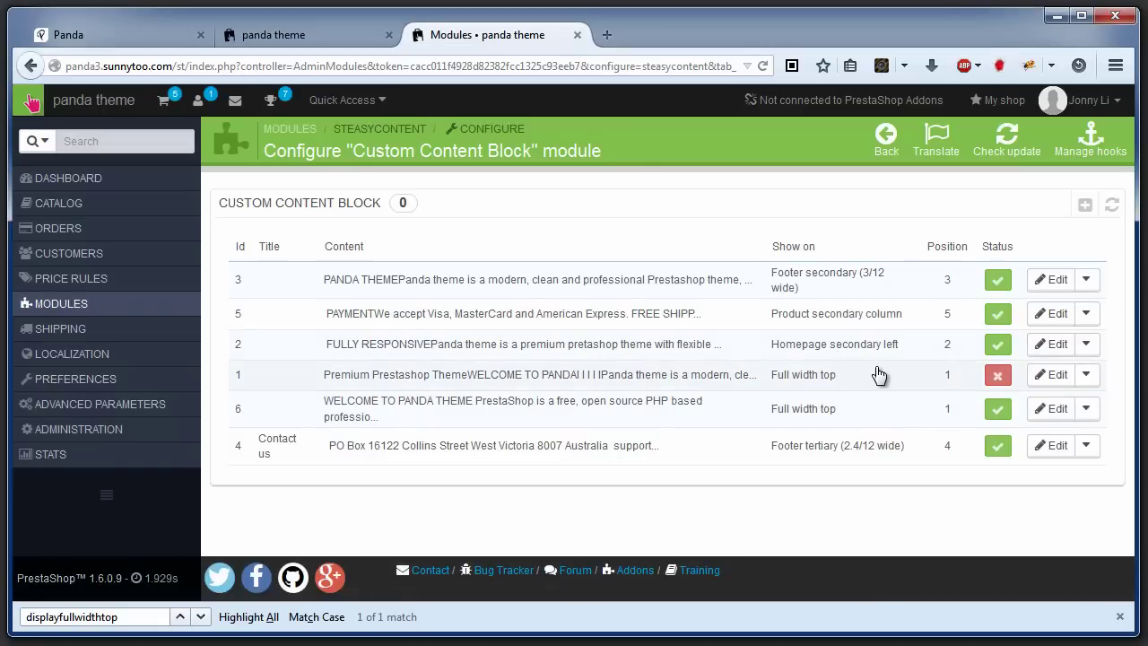
left_click(997, 345)
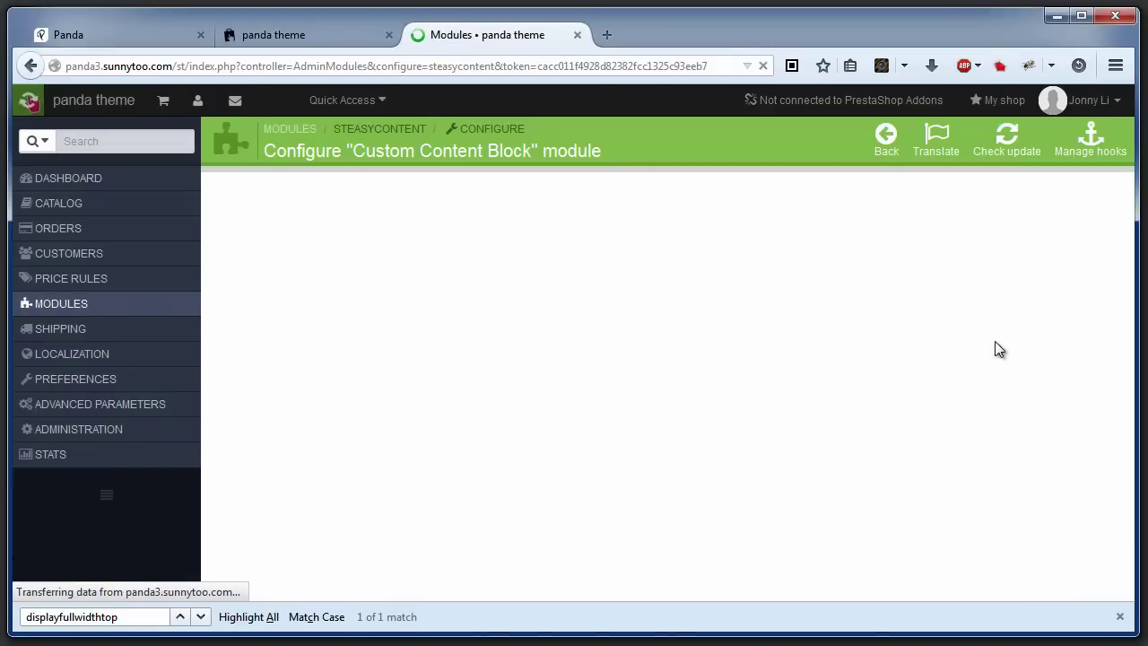
Find the Advanced banner module by searching "banner" and disable its Homepage banner group hooked into Homepage bottom
left_click(72, 304)
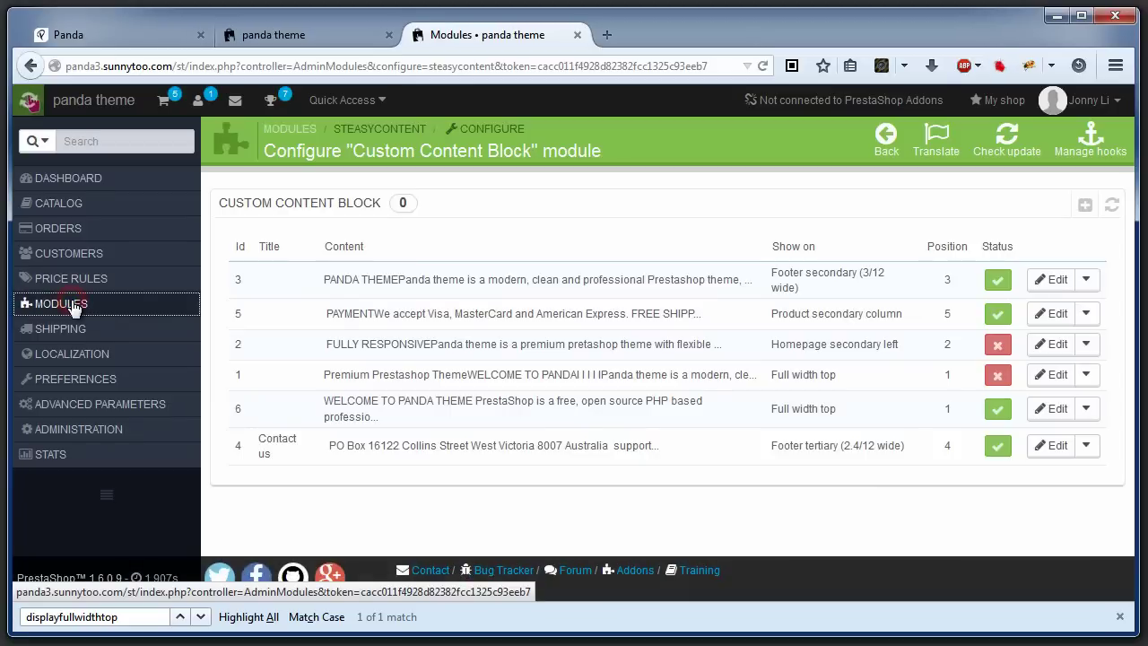
scroll(501, 347, "down", 4)
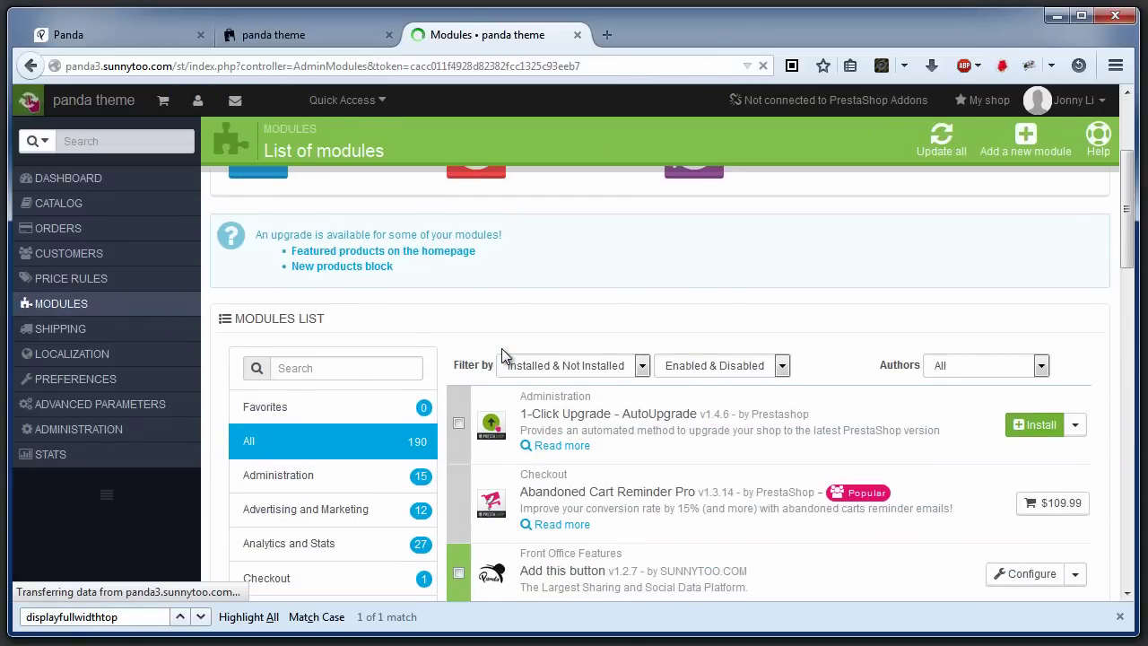
scroll(501, 349, "down", 2)
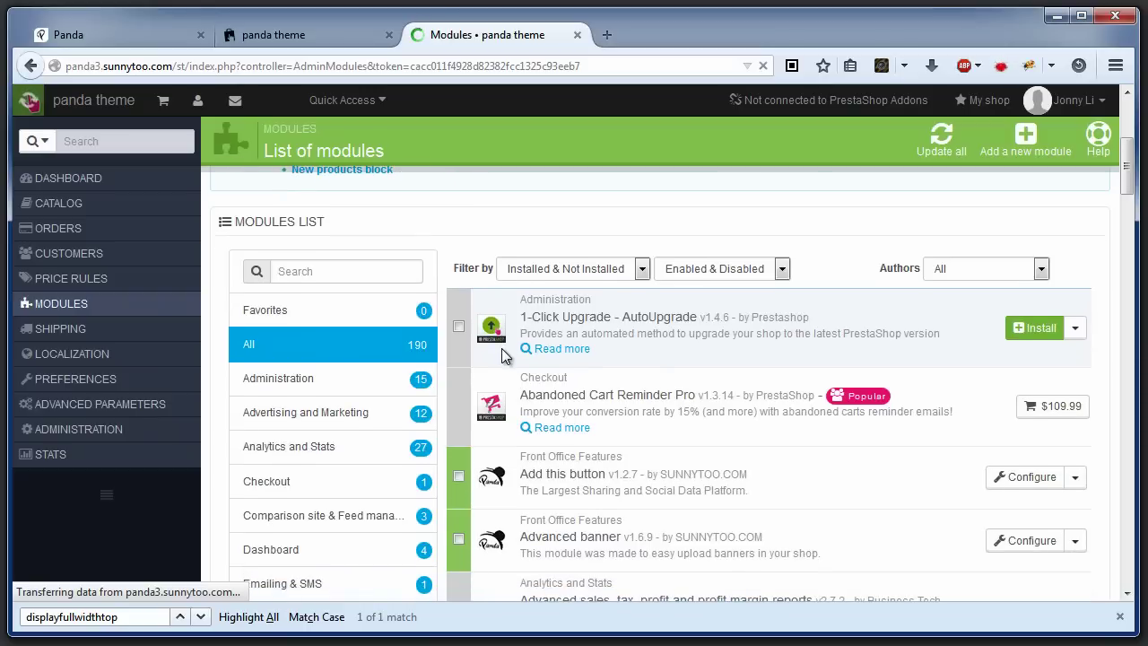
left_click(339, 272)
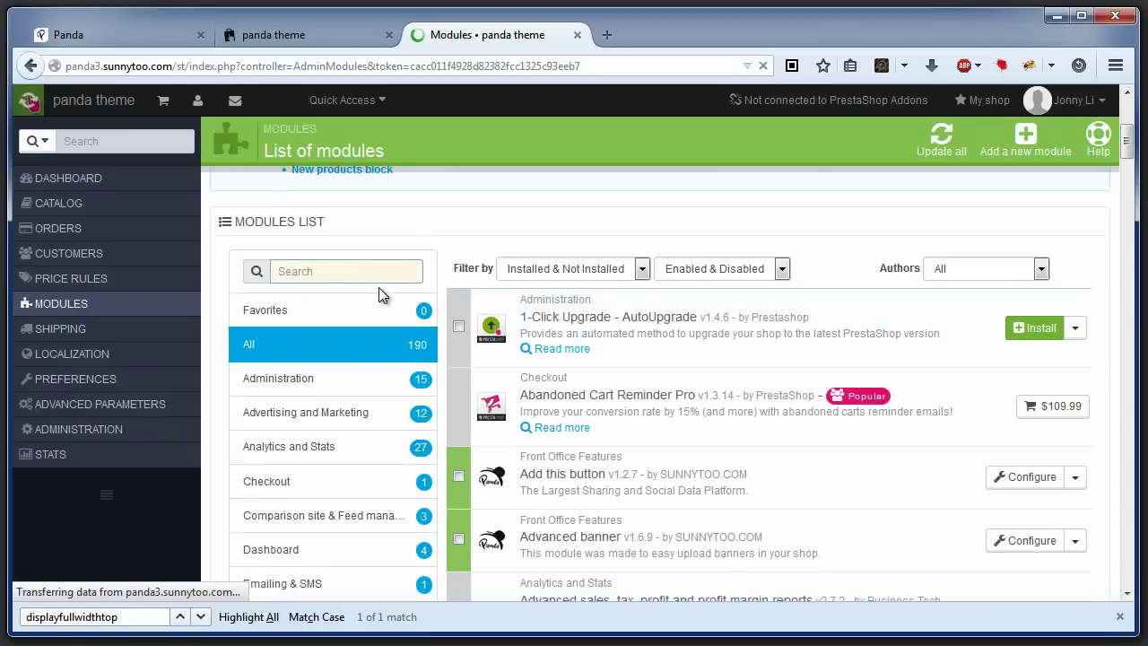
type("banner")
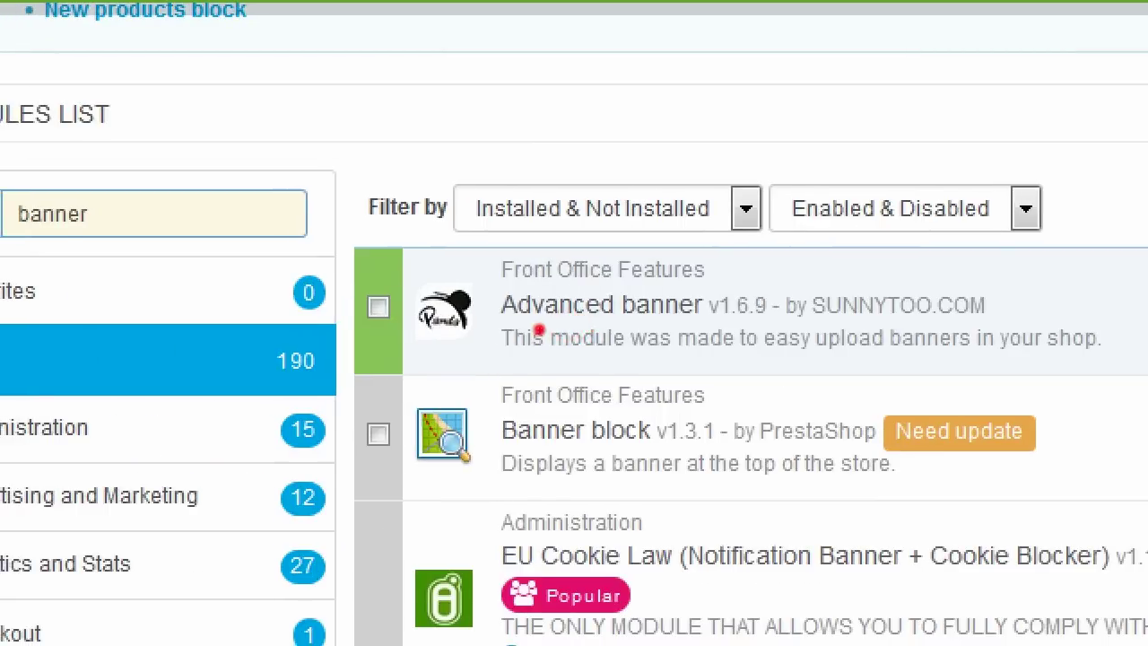
left_click_drag(481, 332, 678, 328)
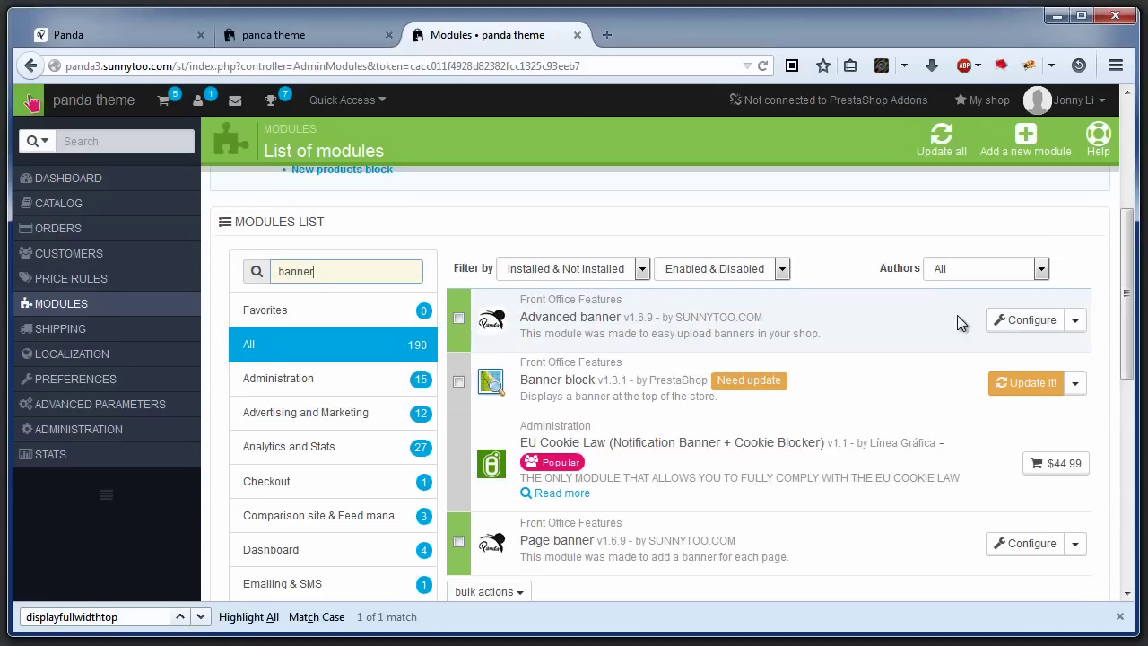
left_click(1025, 320)
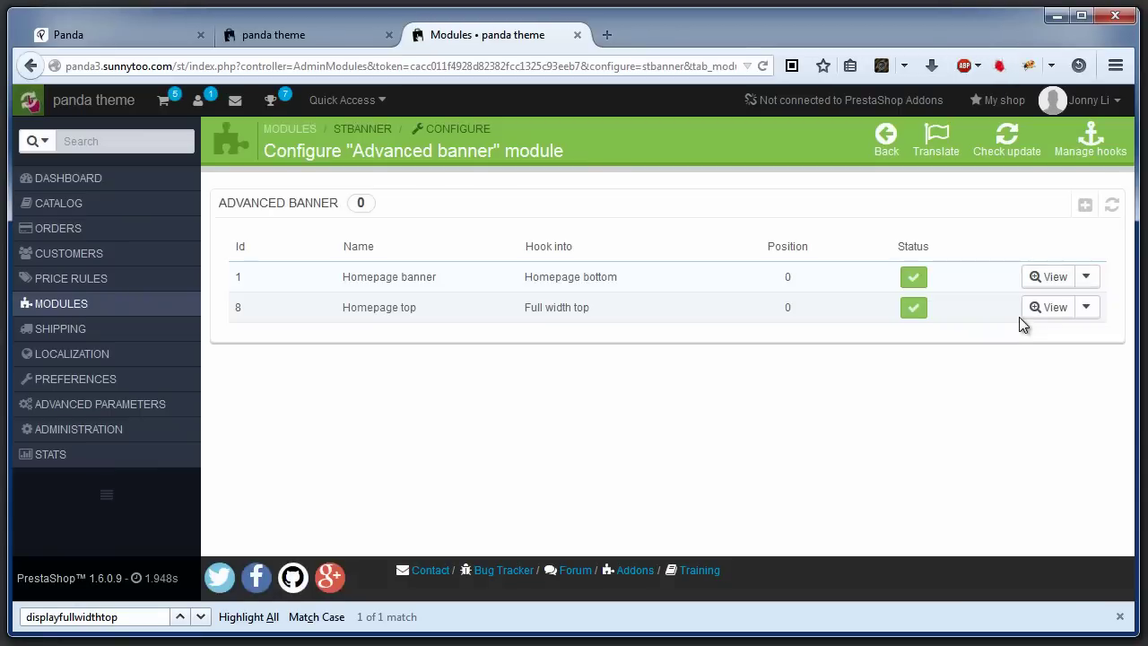
left_click(913, 279)
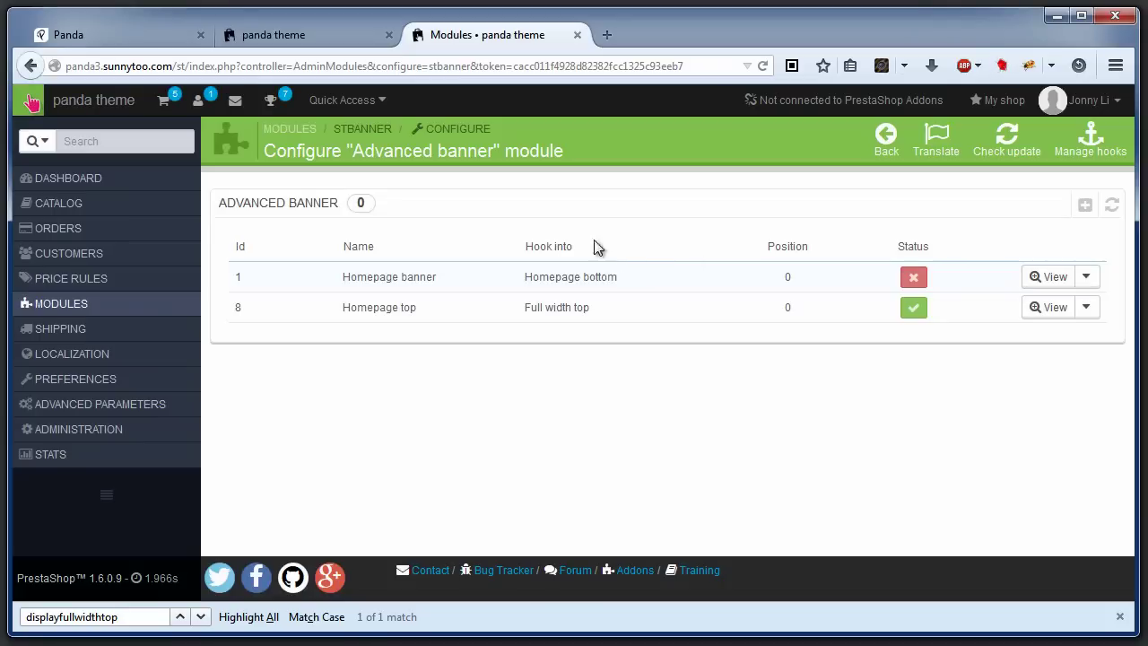
Reload the panda theme storefront homepage and compare its lower sections with those of the Panda demo
left_click(309, 36)
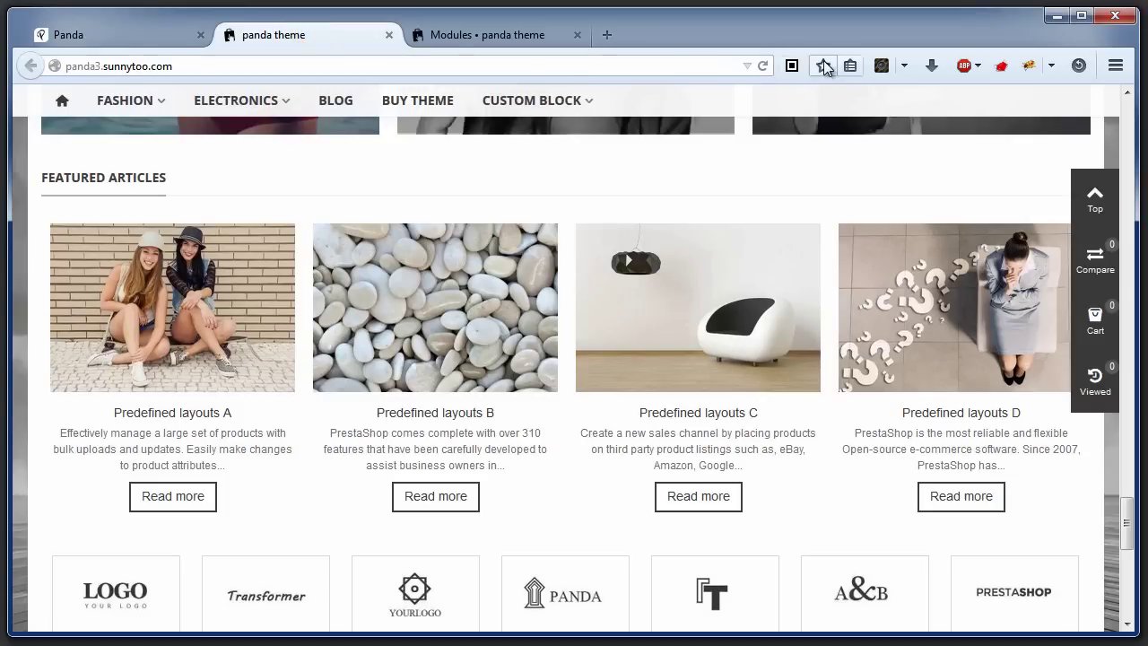
left_click(762, 66)
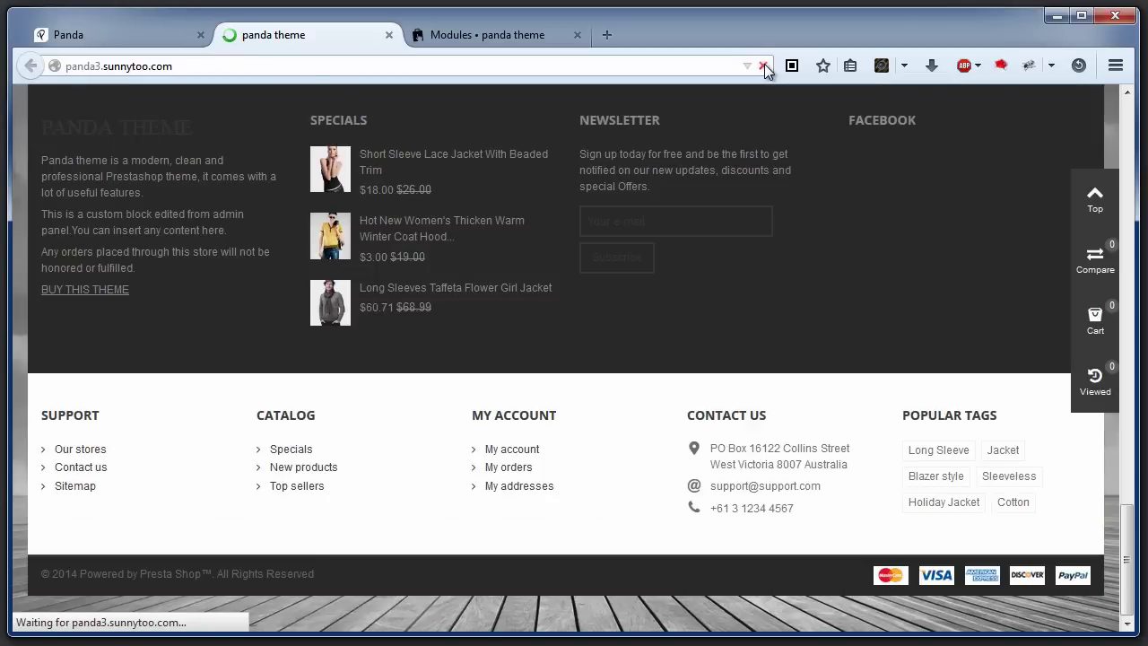
scroll(763, 224, "up", 10)
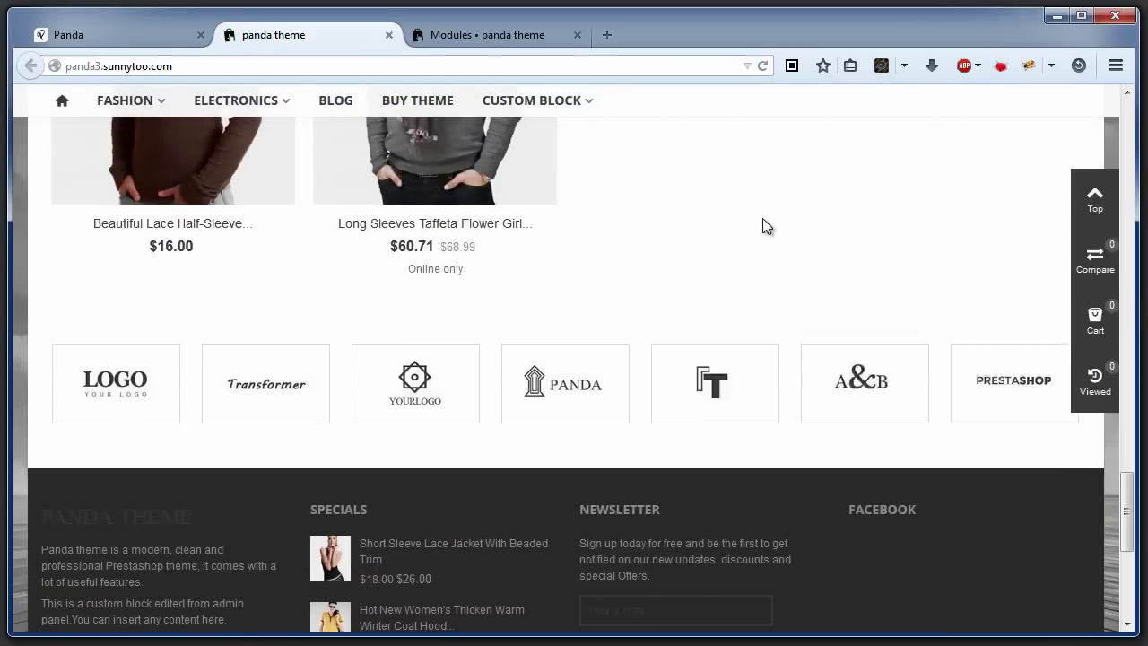
scroll(761, 218, "down", 3)
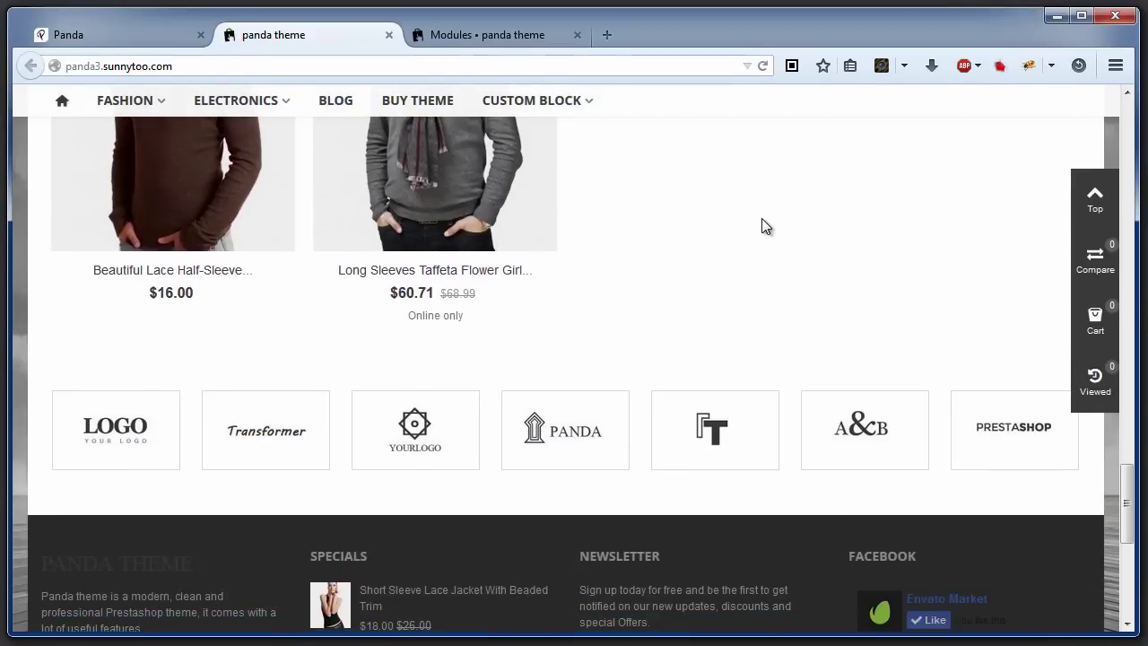
left_click(128, 33)
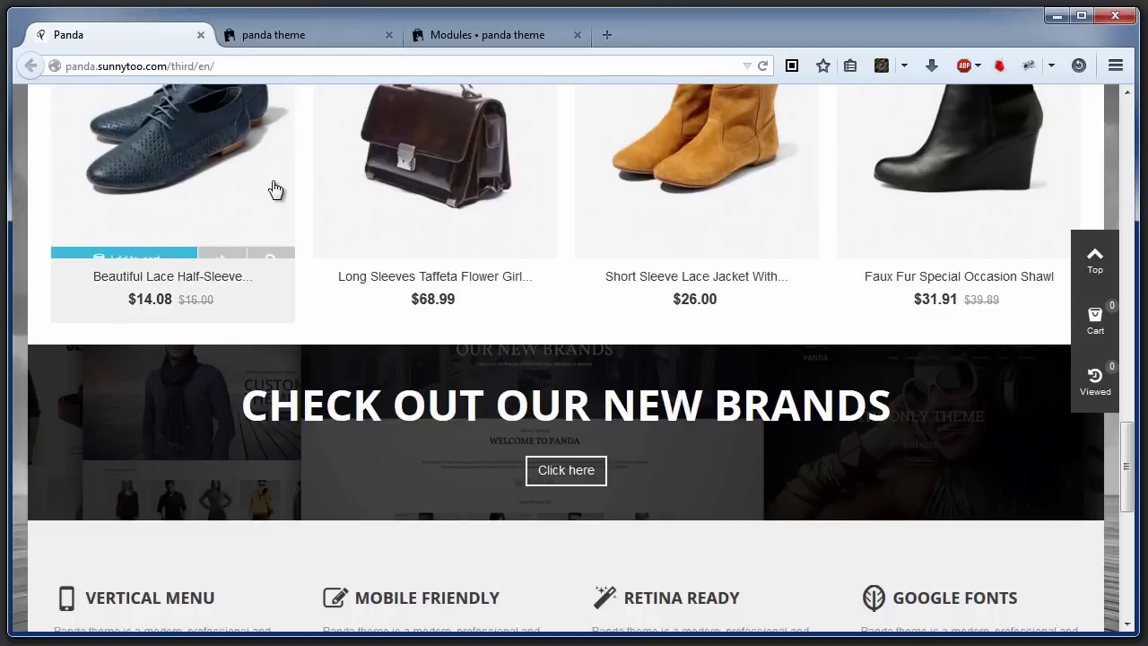
scroll(273, 184, "down", 3)
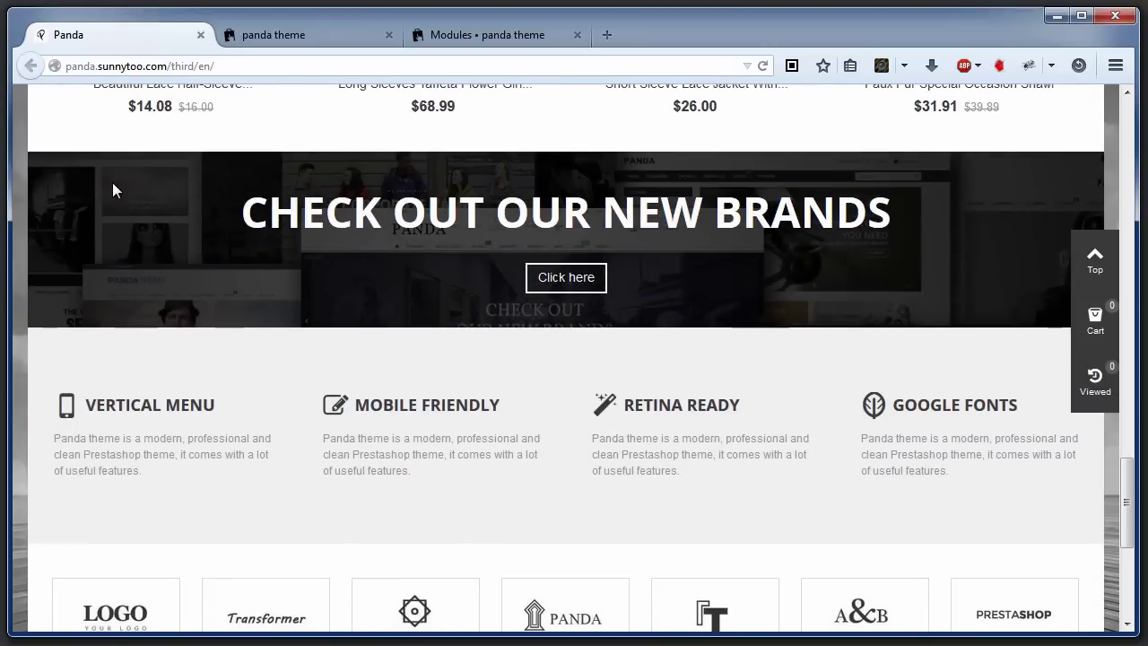
Find the Parallax block module by searching "parall" and disable its TESTIMONIALS group hooked into Full width top
mouse_move(33, 144)
left_mouse_down()
mouse_move(108, 185)
mouse_move(981, 459)
mouse_move(1108, 489)
mouse_move(1101, 475)
left_mouse_up()
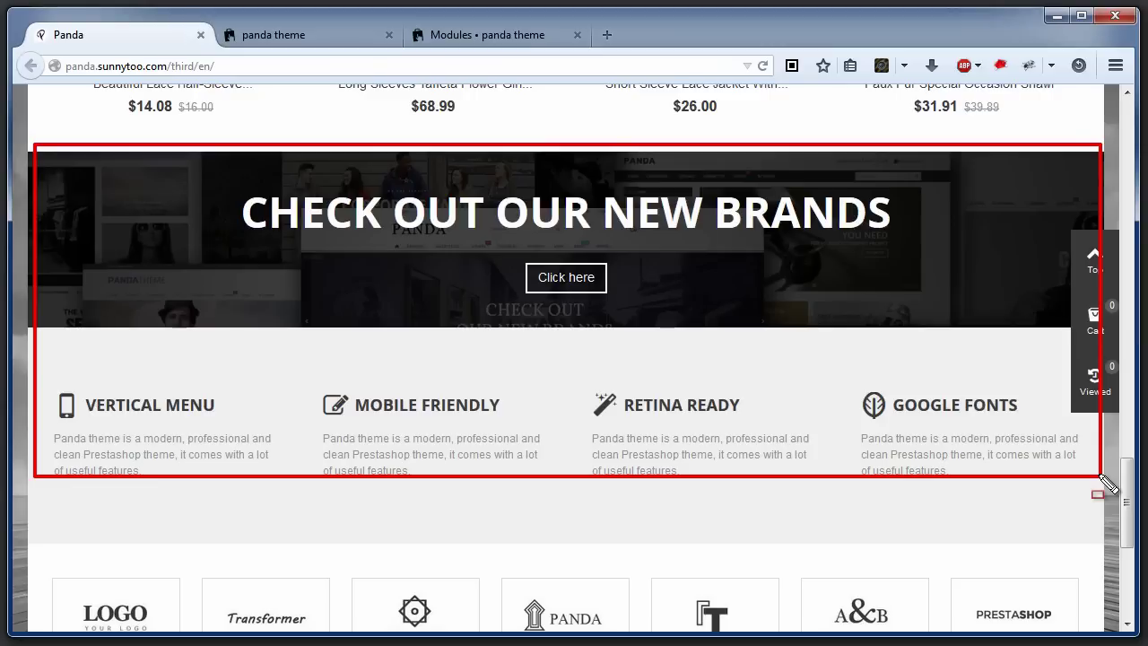
left_click(492, 35)
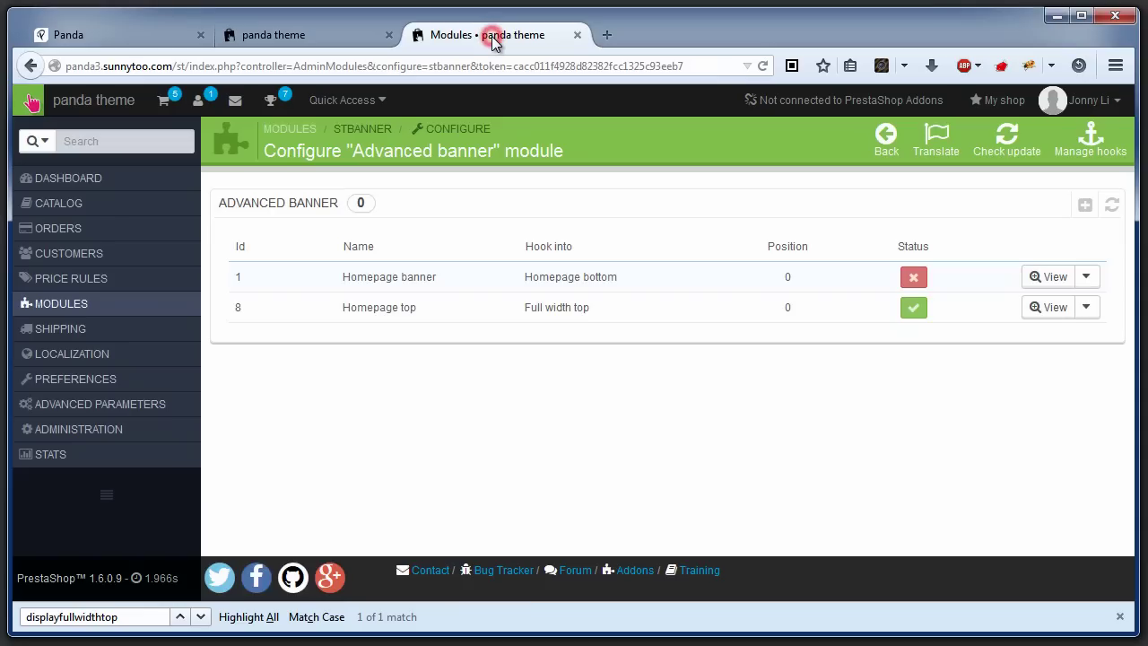
mouse_move(140, 315)
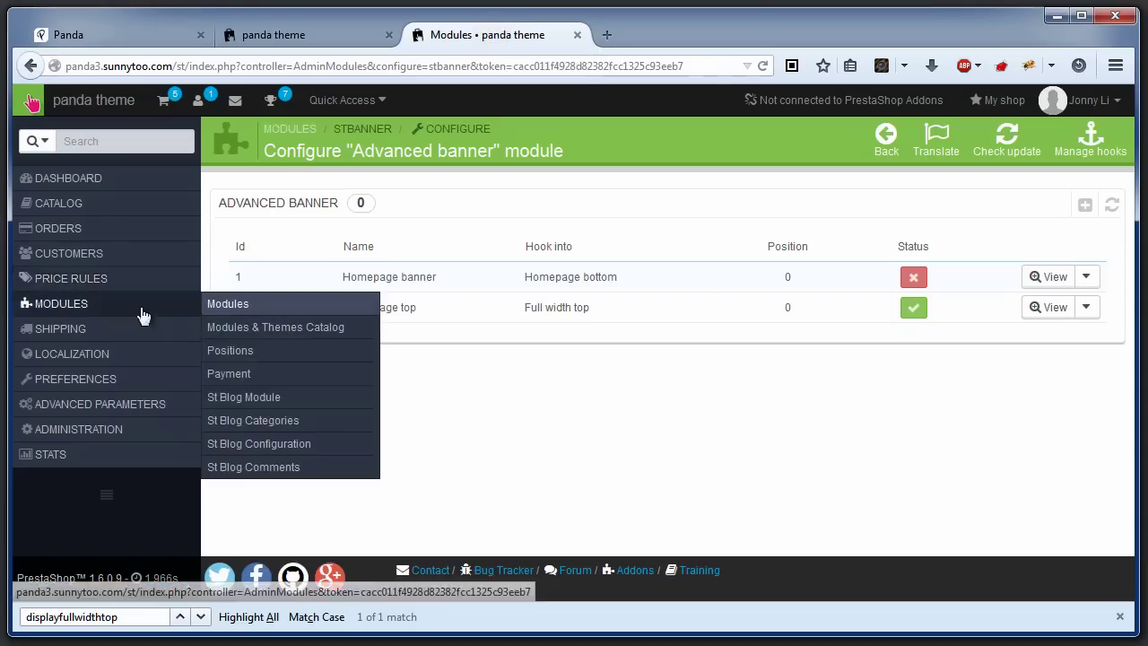
left_click(252, 309)
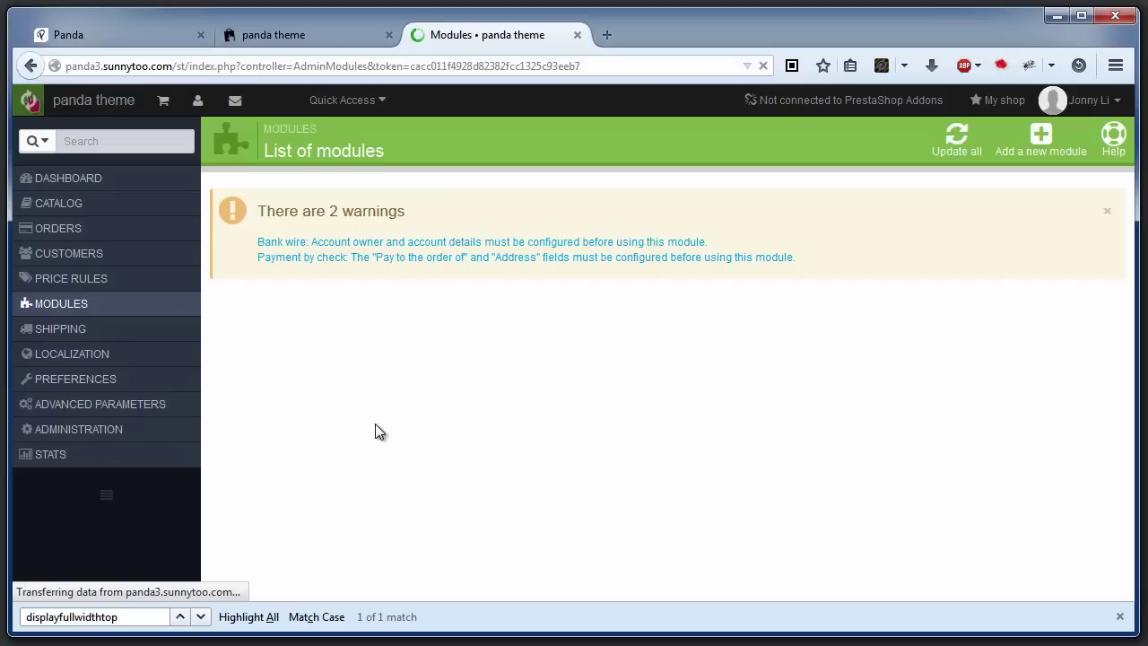
scroll(366, 435, "down", 3)
scroll(366, 435, "down", 1)
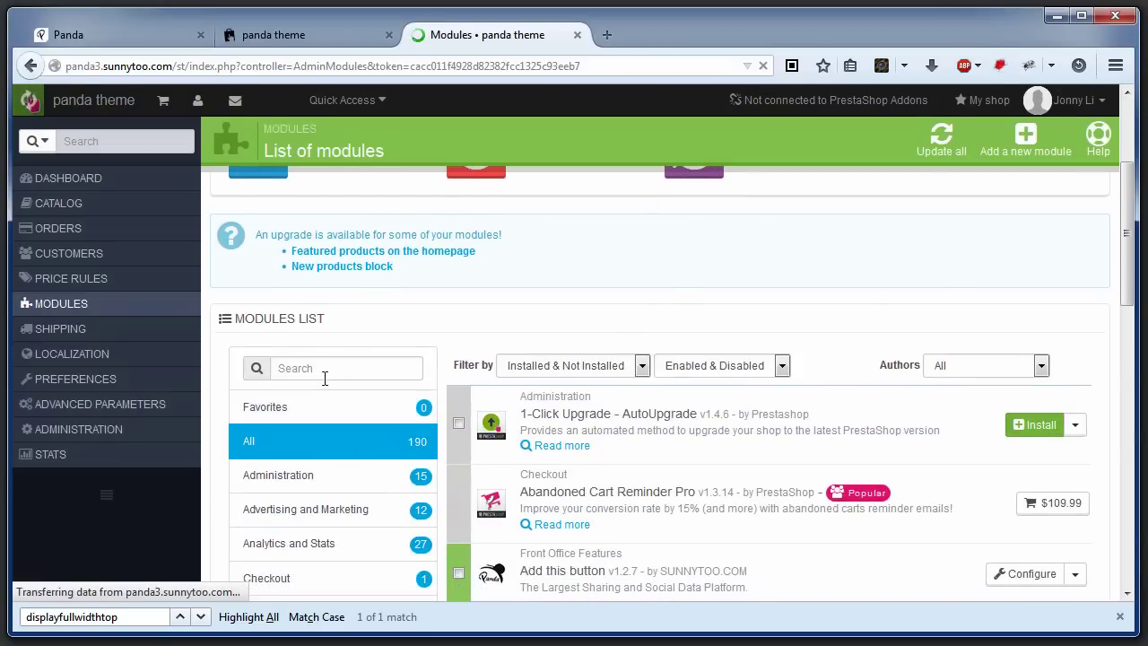
left_click(325, 374)
type("par")
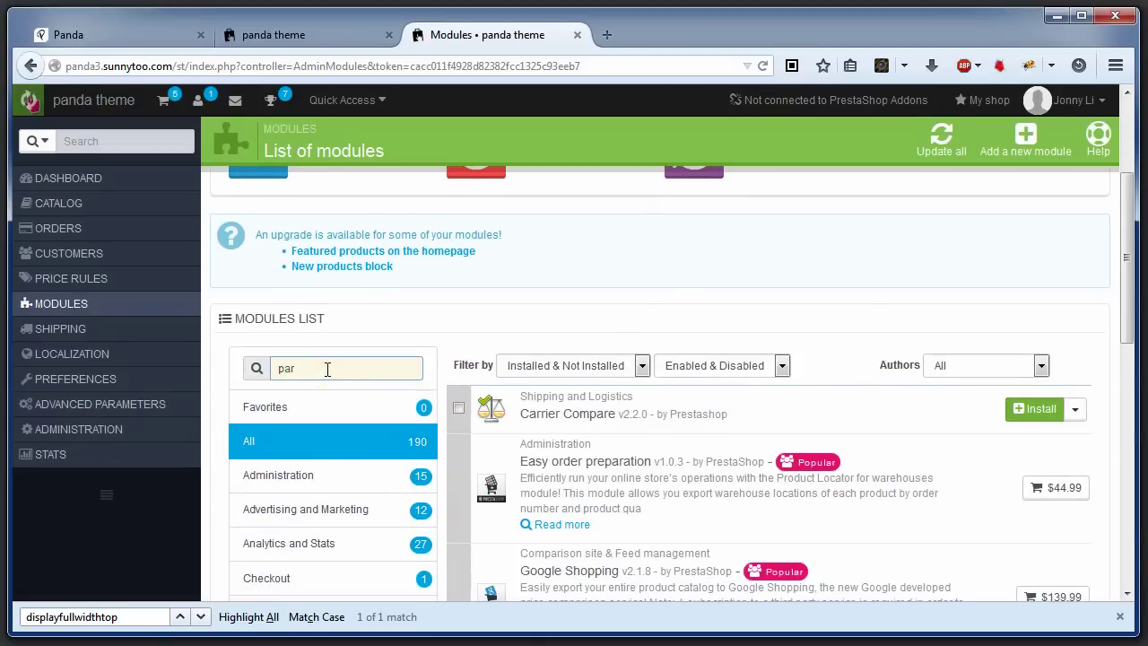
type("all")
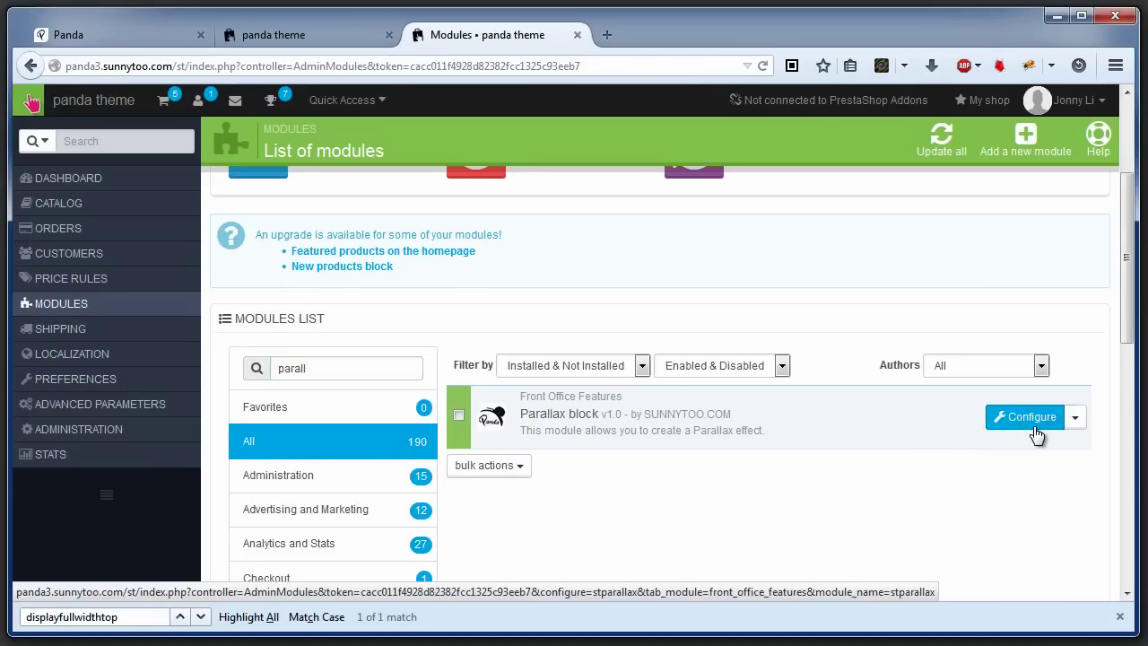
left_click(1036, 435)
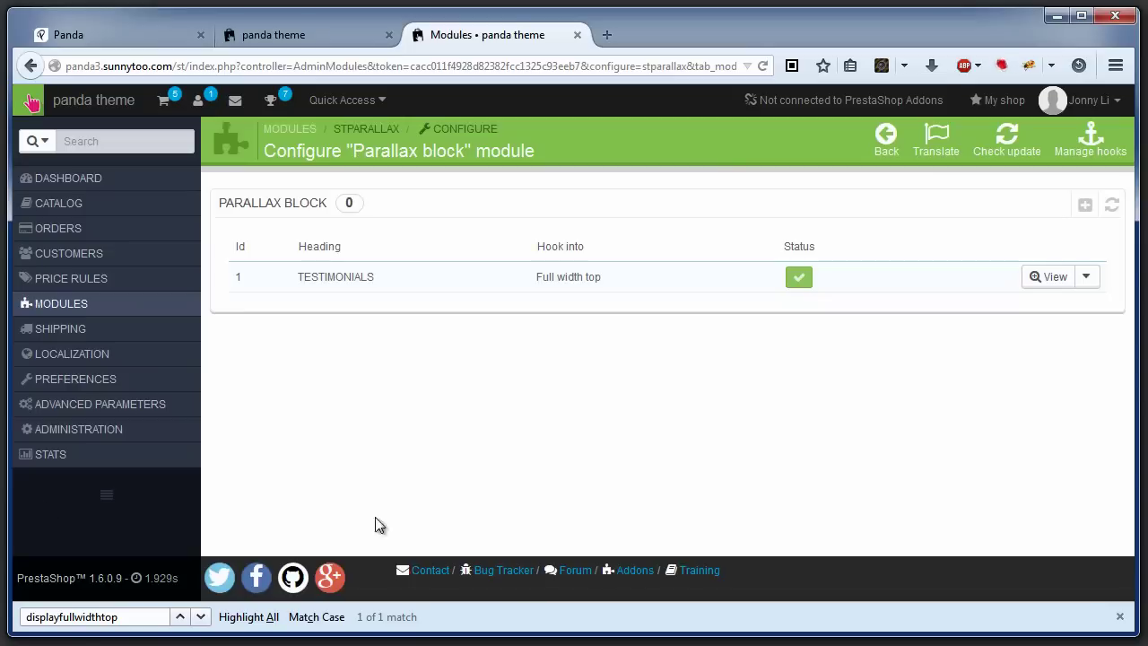
left_click(805, 282)
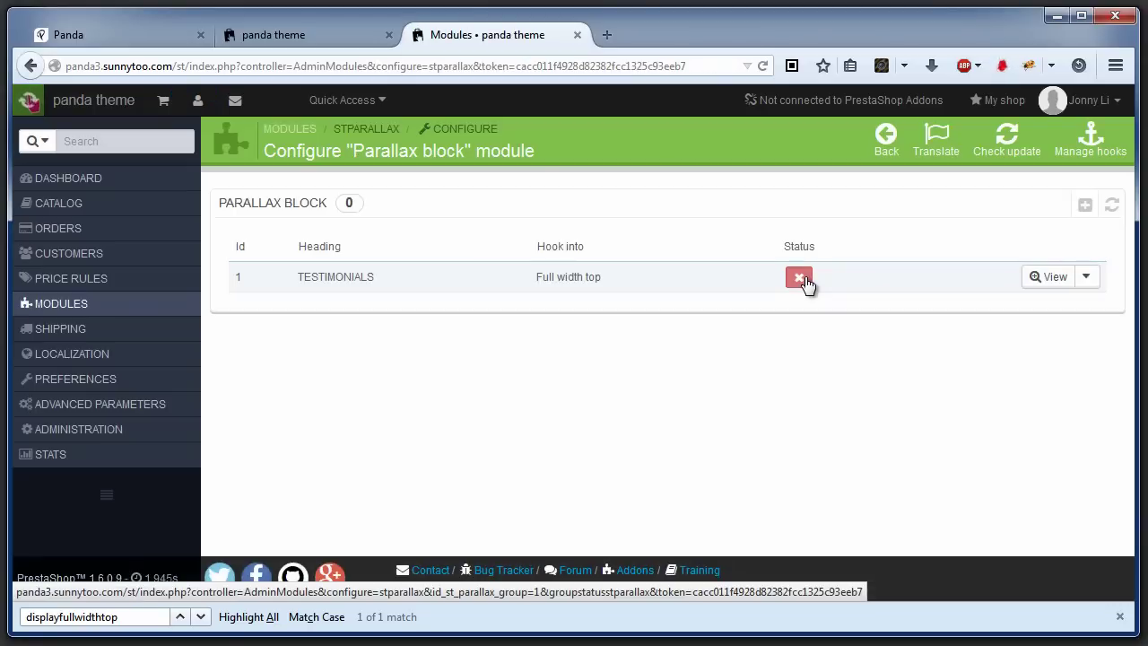
Start a new parallax group named "Homepage bottom" and set it to show on Homepage bottom
left_click(1084, 206)
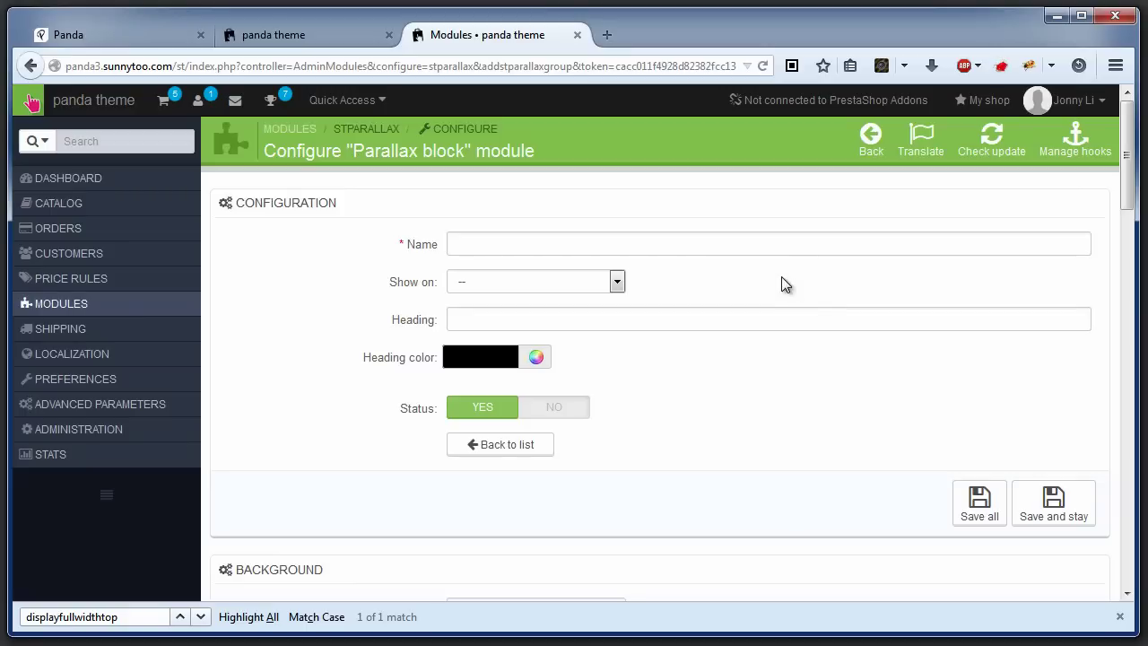
left_click(678, 242)
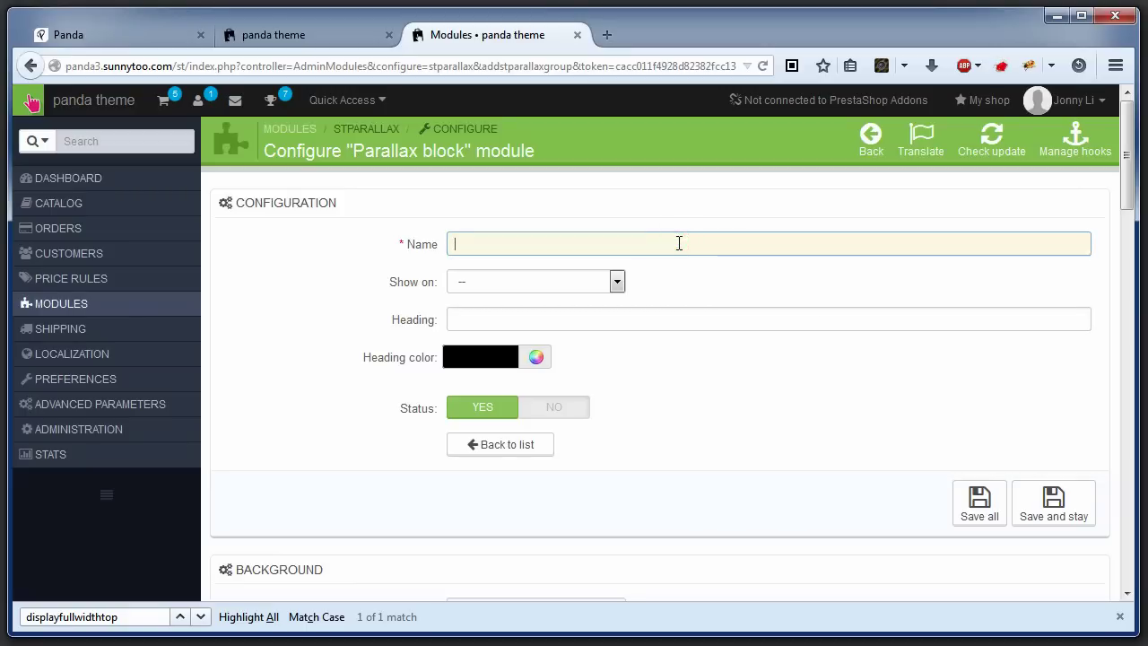
type("Homepa")
key("BackSpace")
key("BackSpace")
type("epage bott")
left_click(617, 281)
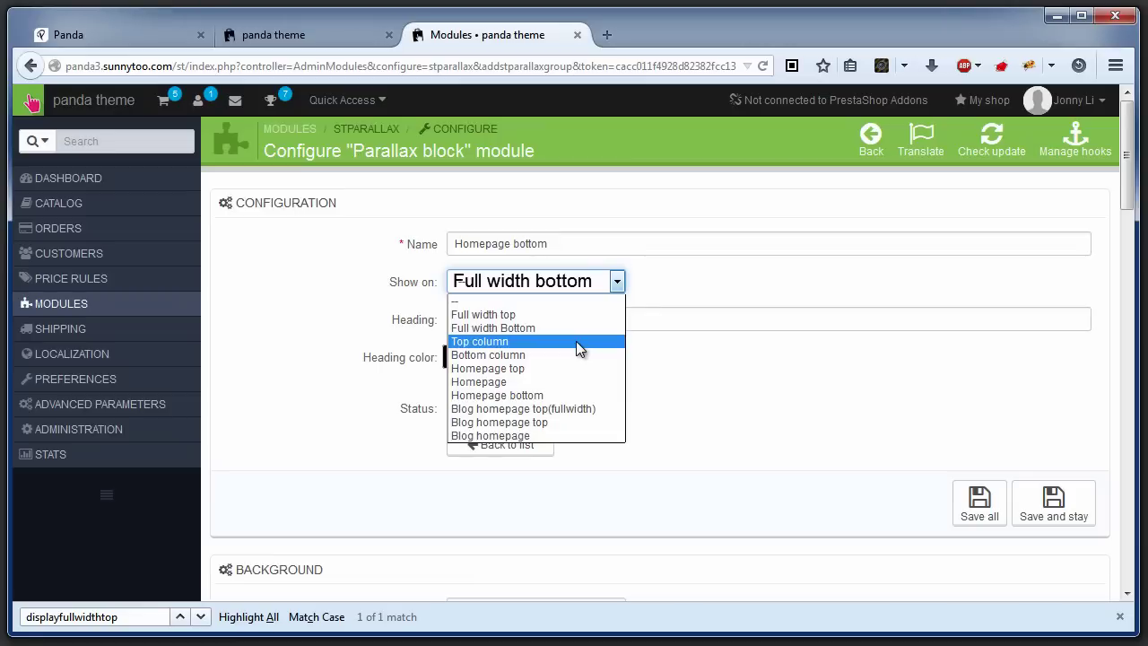
left_click(565, 395)
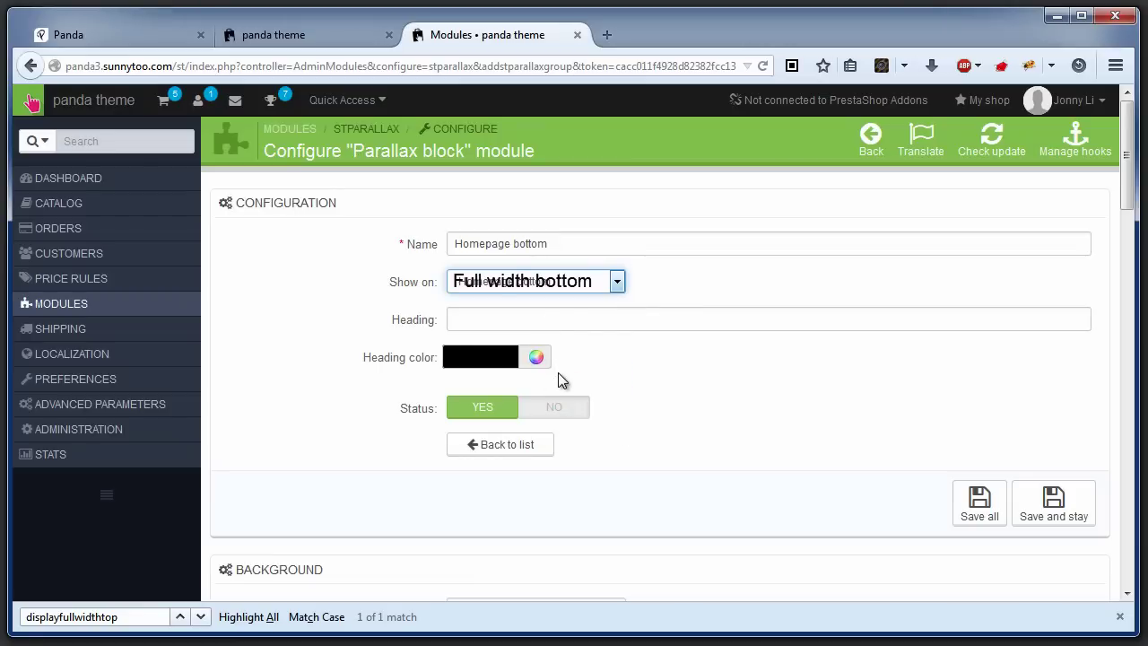
Upload demo3.jpg as the parallax group's background image and save the group
scroll(558, 380, "down", 5)
scroll(557, 380, "down", 2)
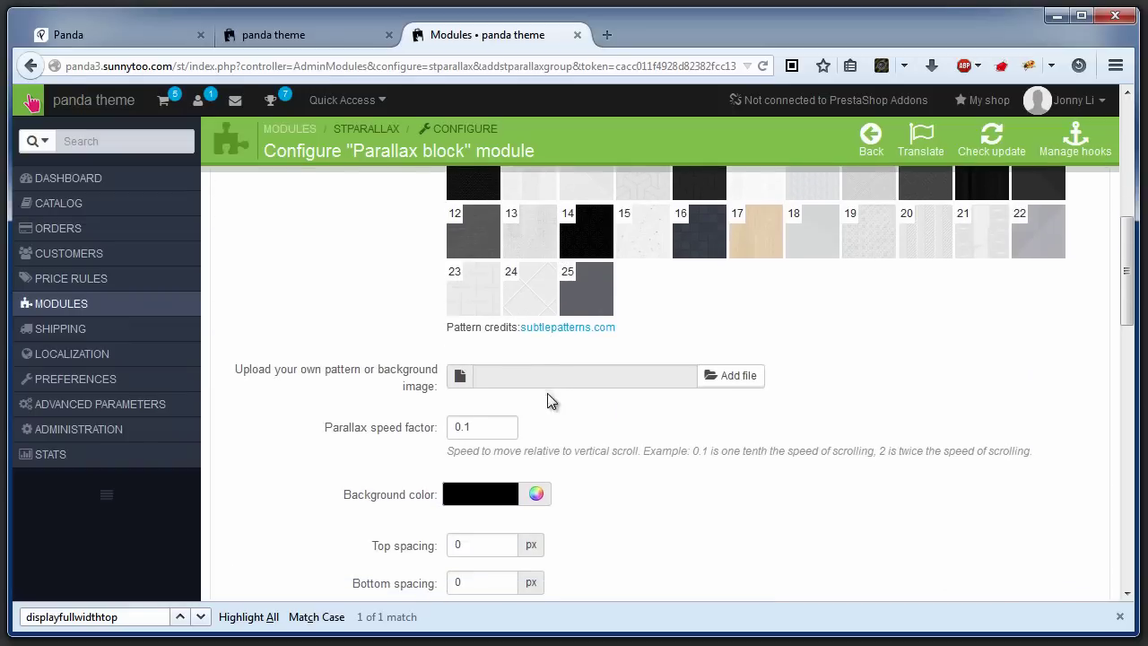
left_click(546, 374)
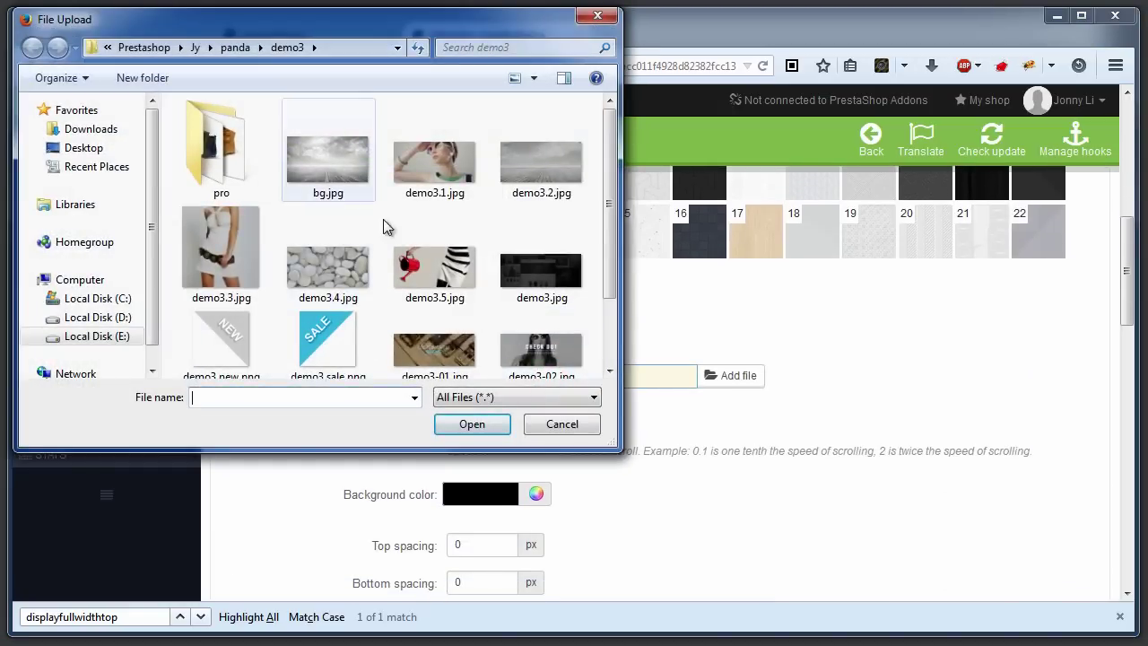
double_click(545, 287)
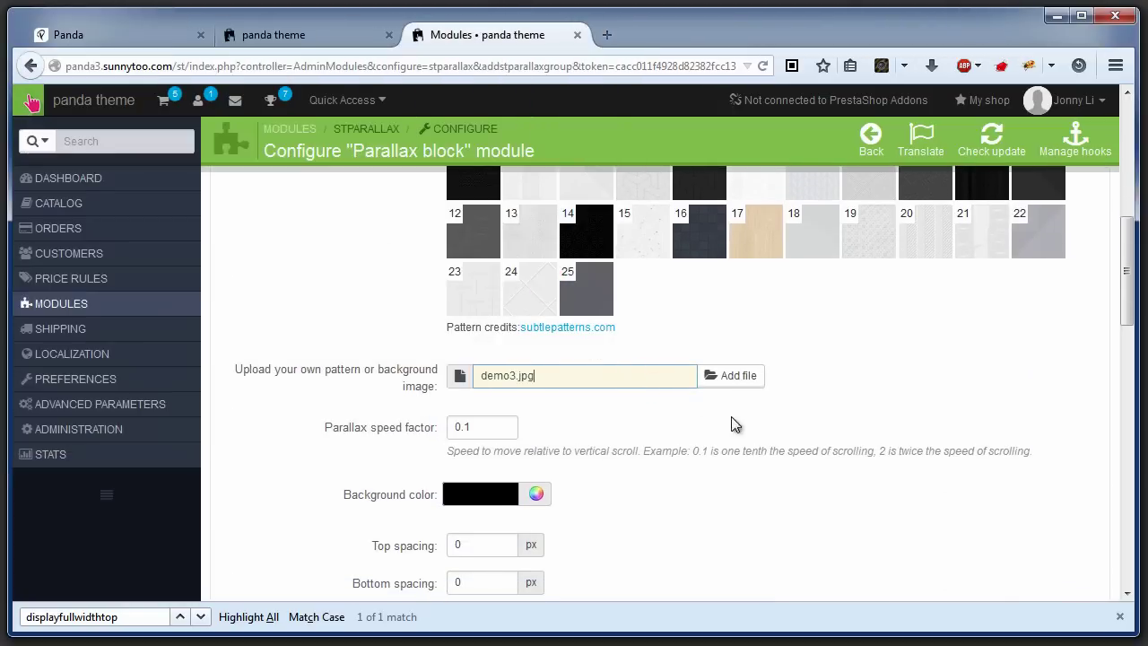
scroll(729, 422, "down", 3)
left_click(991, 479)
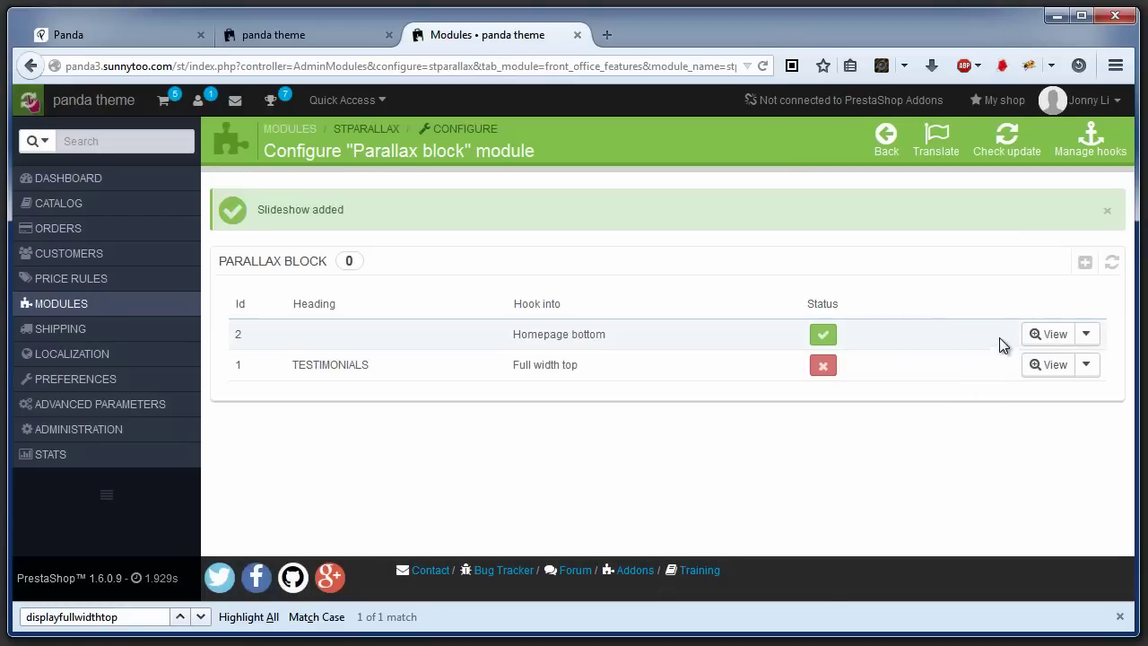
Add an item to the Homepage bottom parallax group using the demo3-1.html content template and save it
left_click(1051, 336)
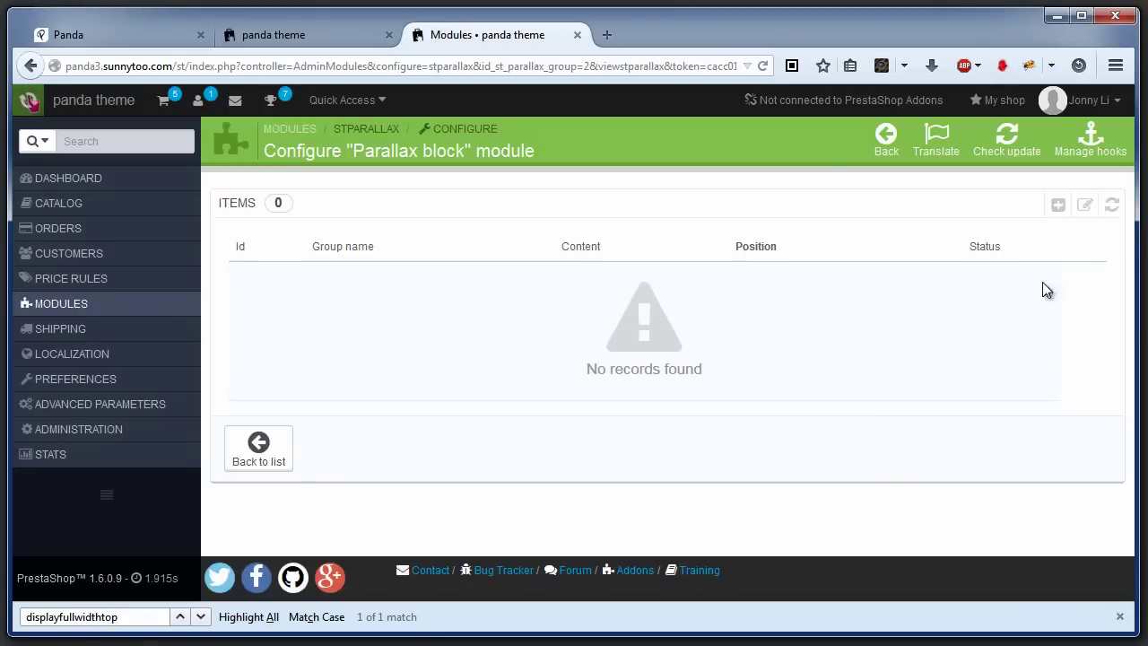
left_click(1063, 213)
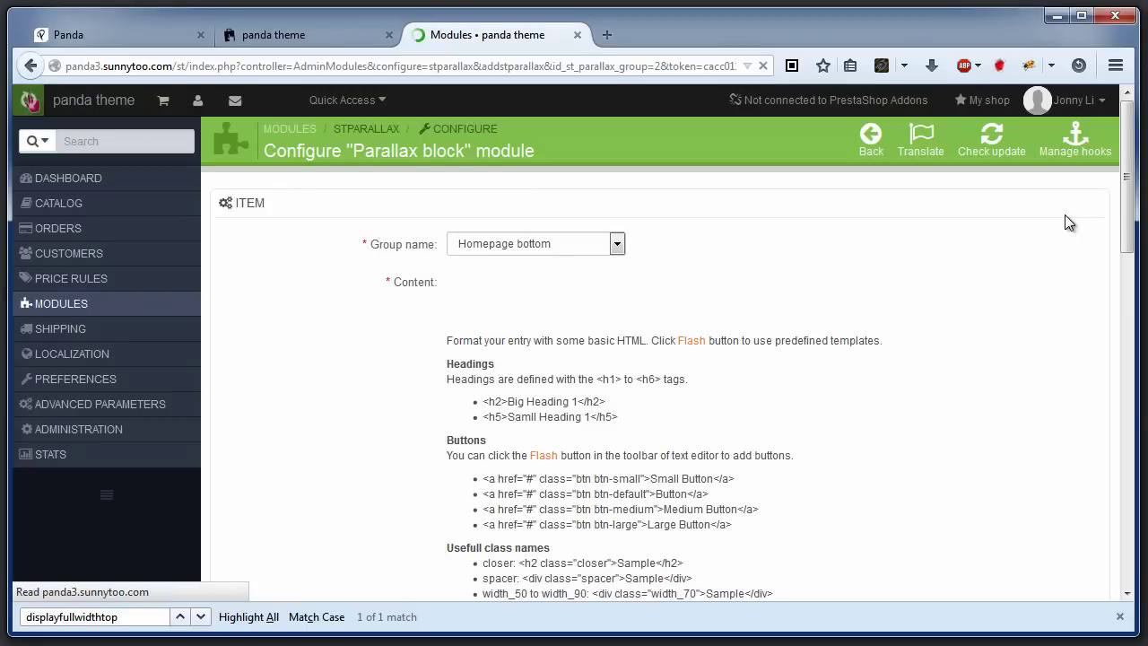
left_click(1017, 309)
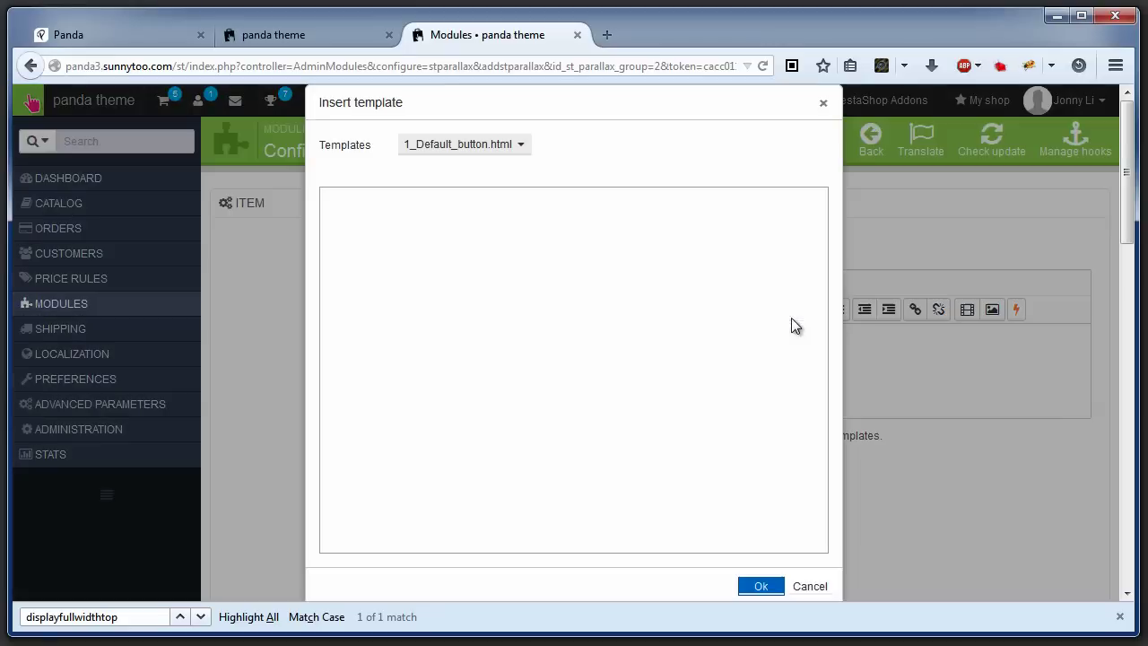
left_click(494, 146)
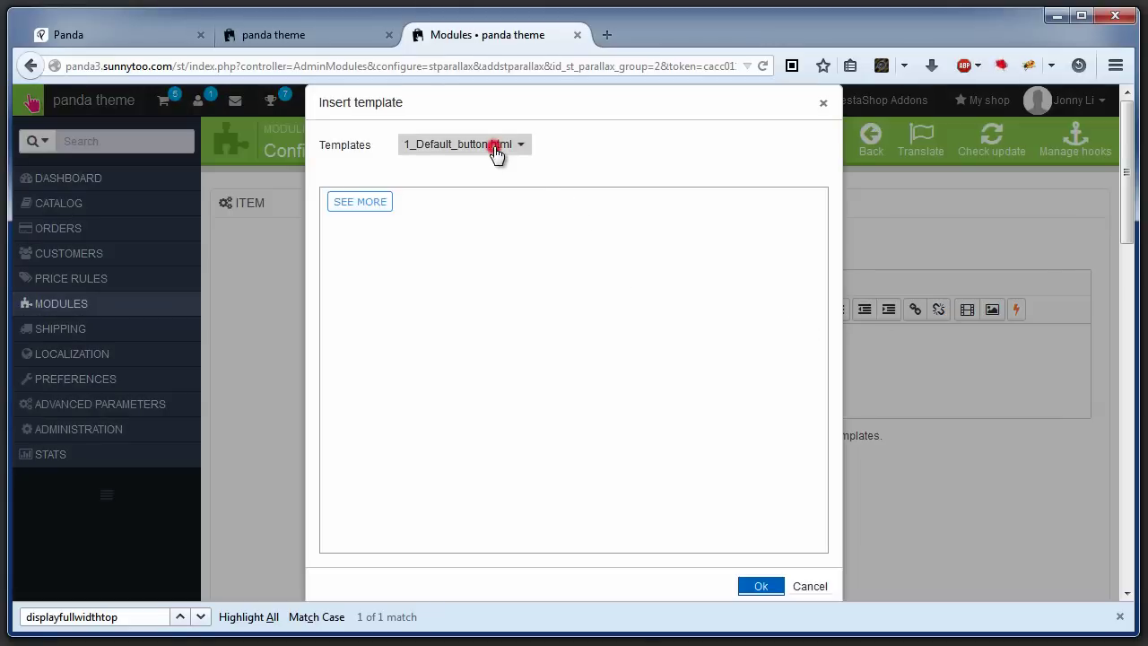
left_click(475, 400)
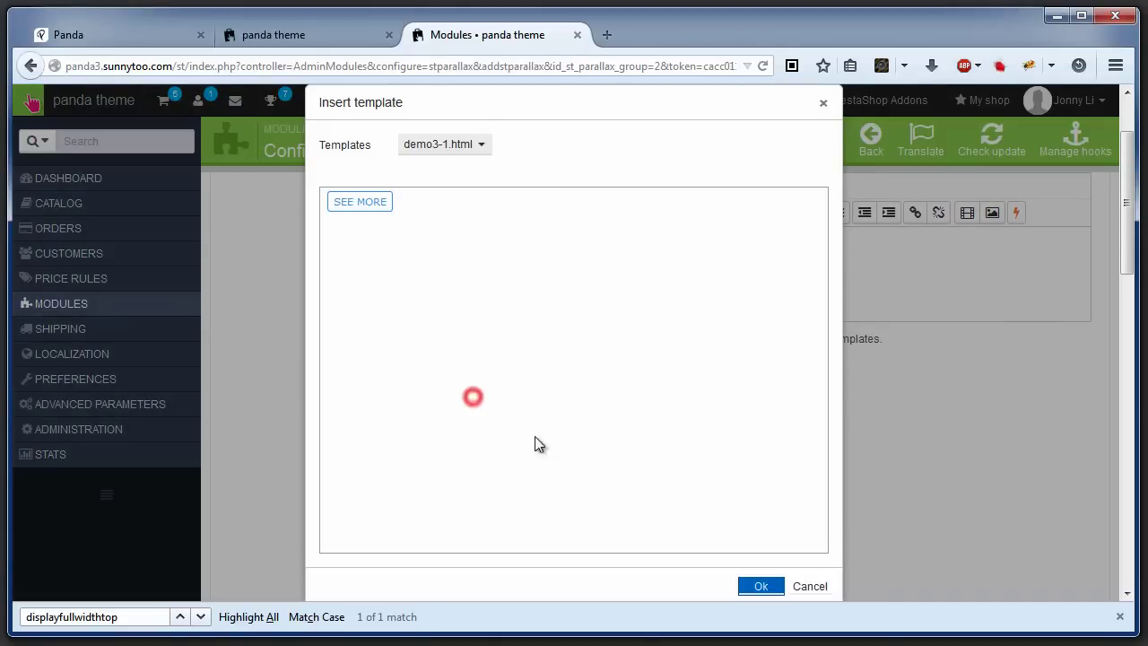
left_click(758, 586)
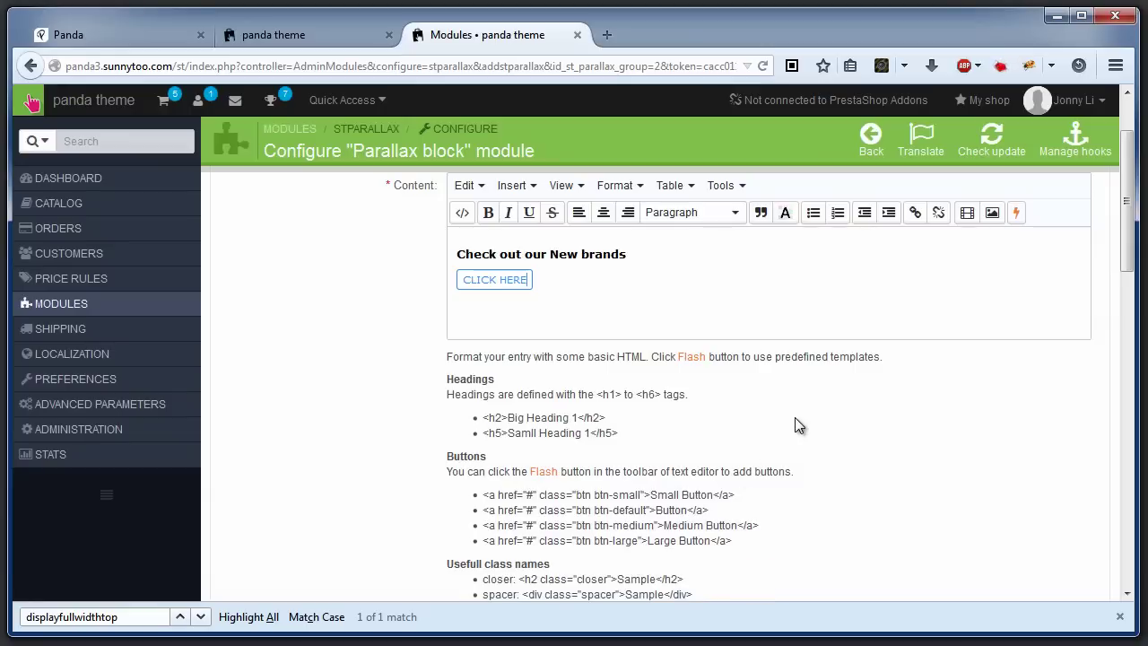
scroll(795, 420, "down", 8)
scroll(796, 425, "down", 5)
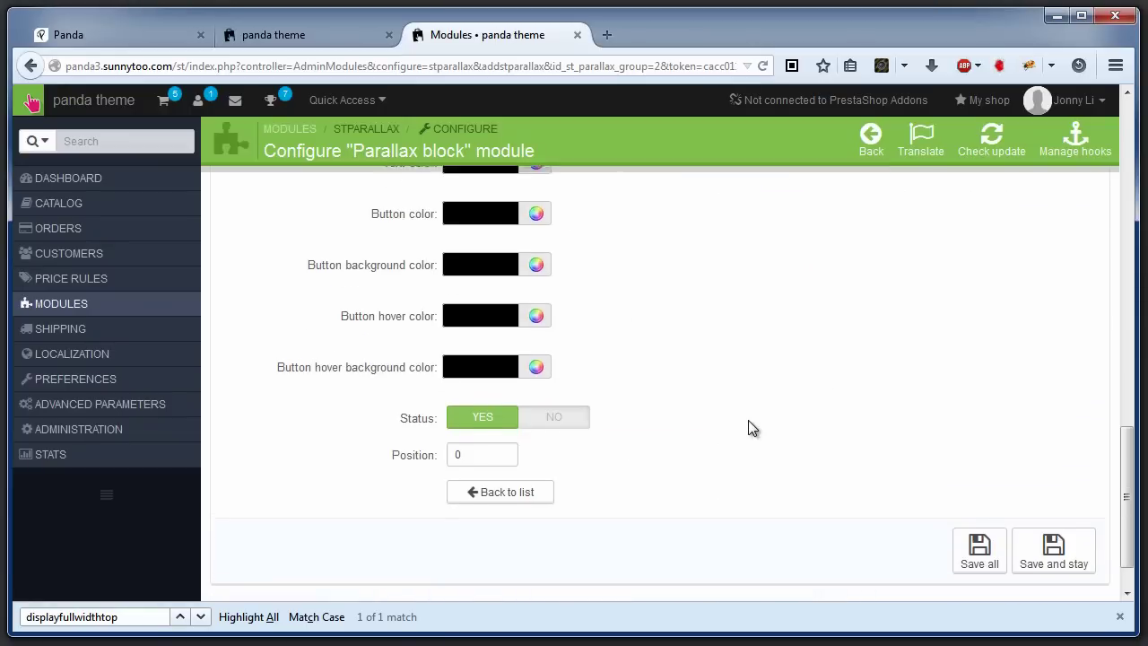
scroll(748, 420, "up", 2)
scroll(669, 411, "down", 3)
left_click(980, 495)
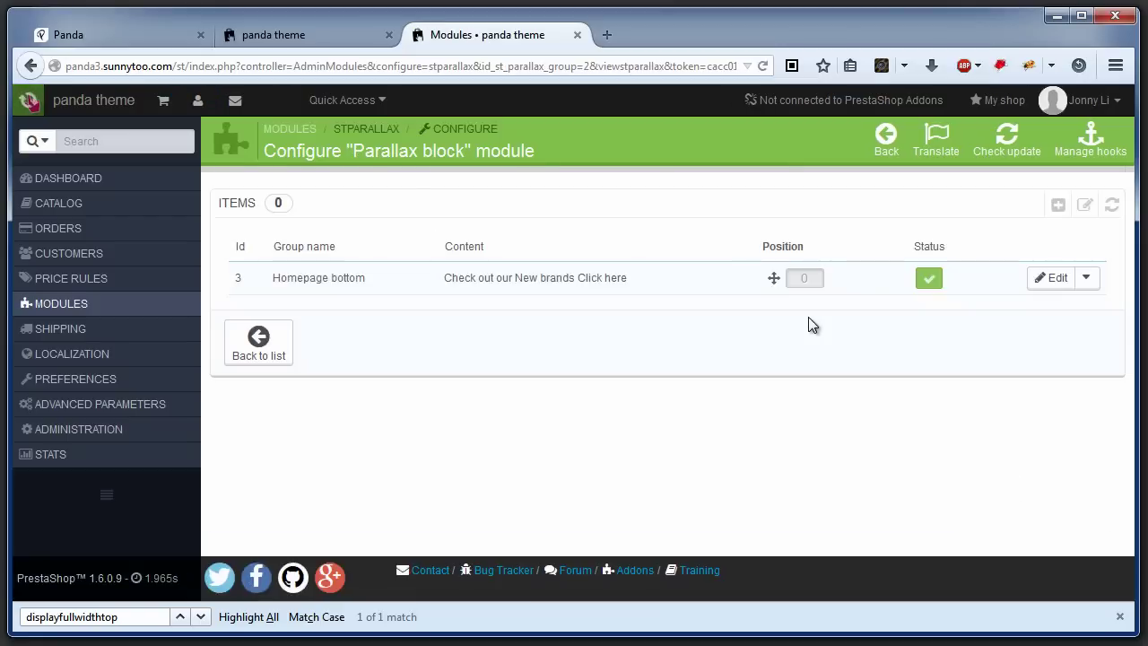
Search the modules list for "easyconten" and open the Custom Content Block module's configuration
left_click(285, 353)
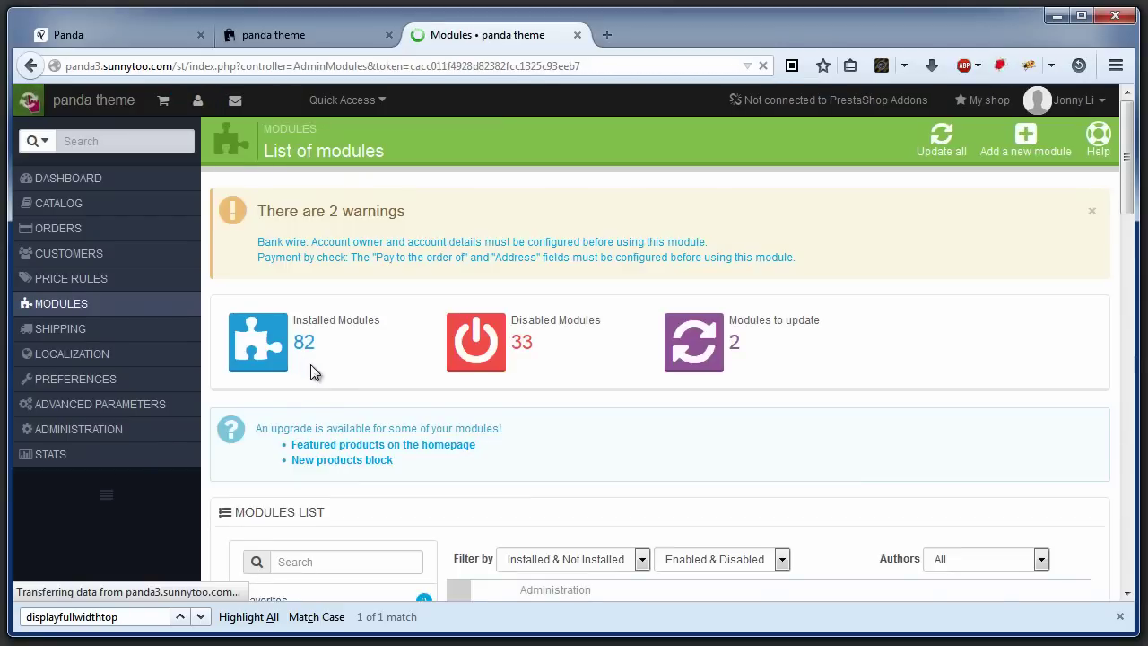
scroll(313, 371, "down", 3)
scroll(325, 415, "down", 1)
left_click(332, 368)
type("ea")
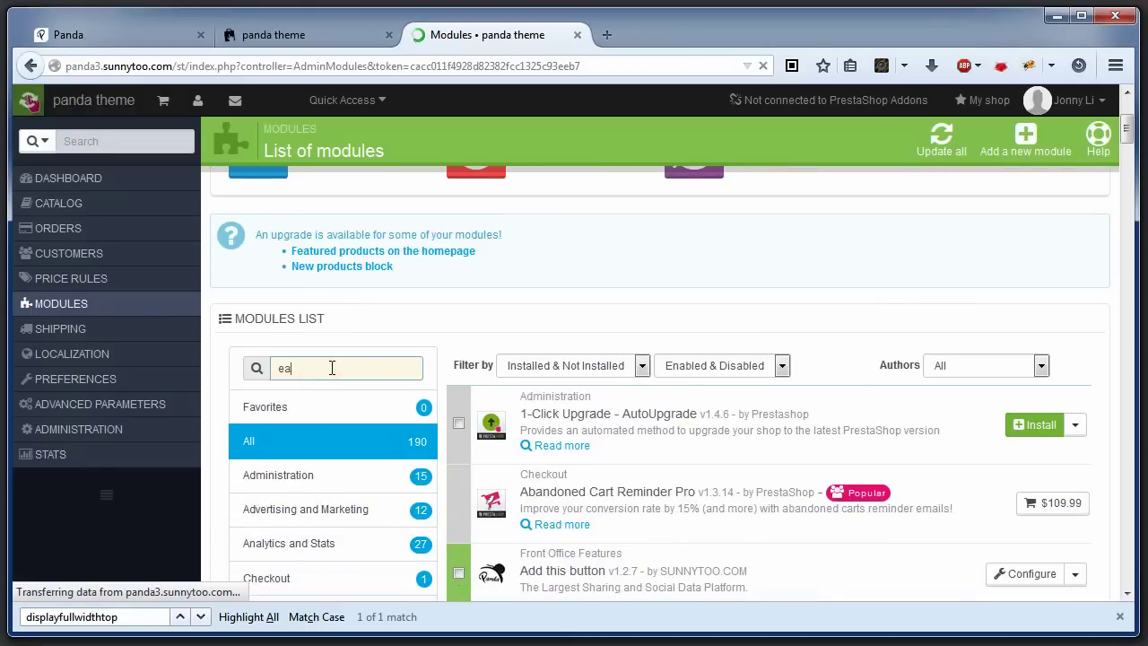
type("syco")
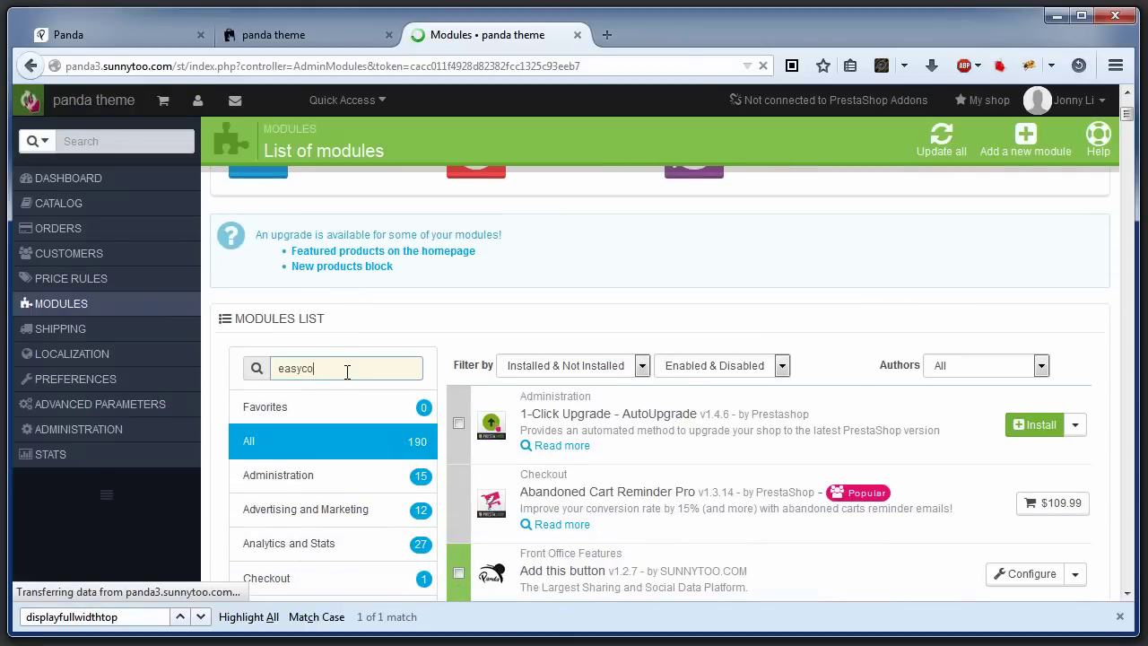
type("nten")
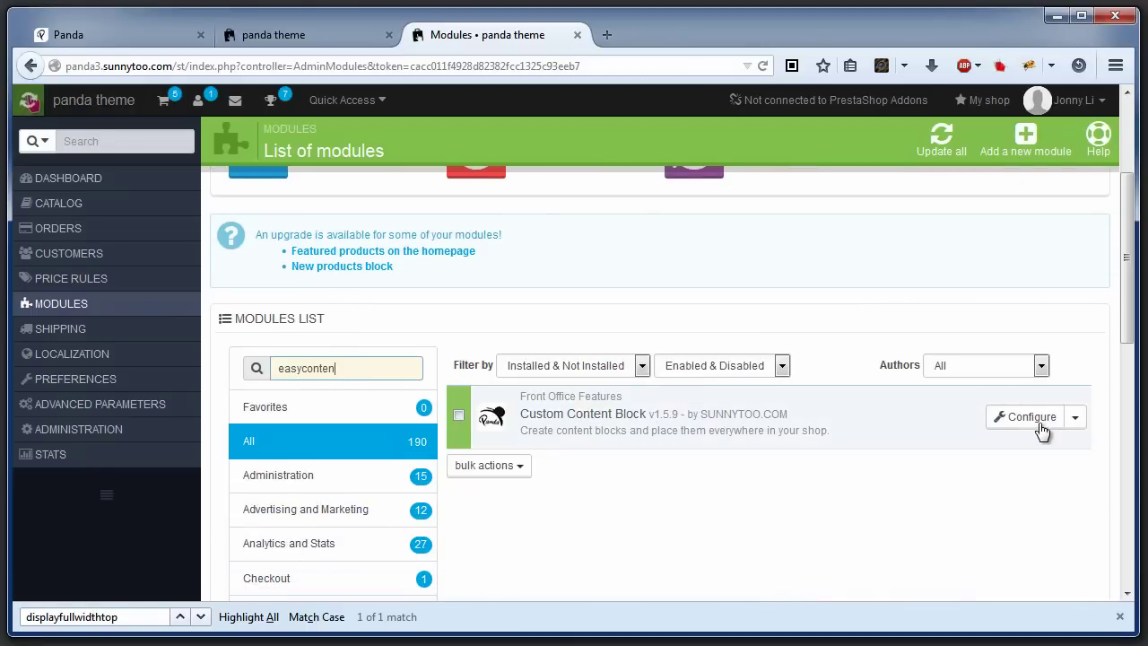
left_click(1045, 428)
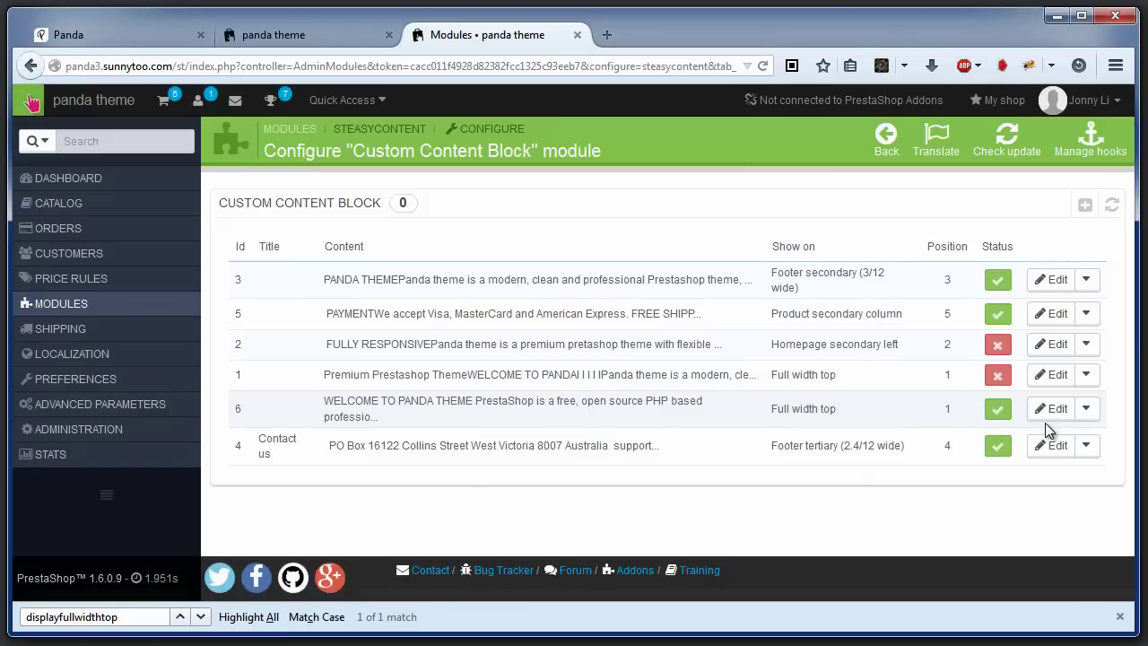
Start a new custom content block and set it to show on Full width Bottom
left_click(1086, 207)
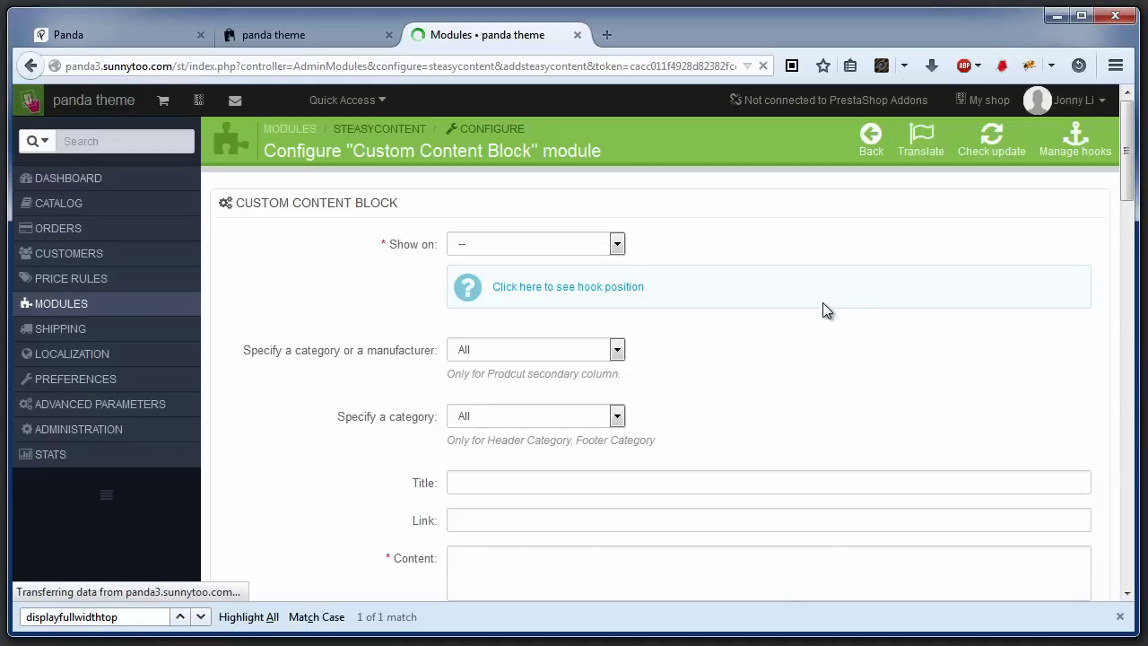
left_click(615, 248)
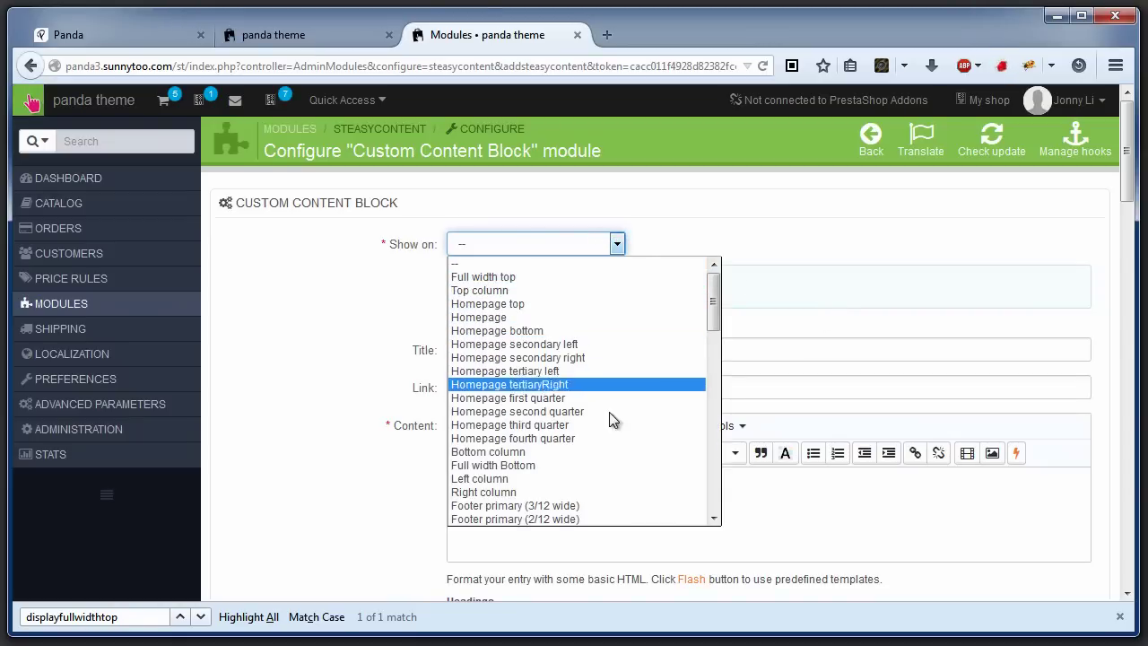
left_click(574, 464)
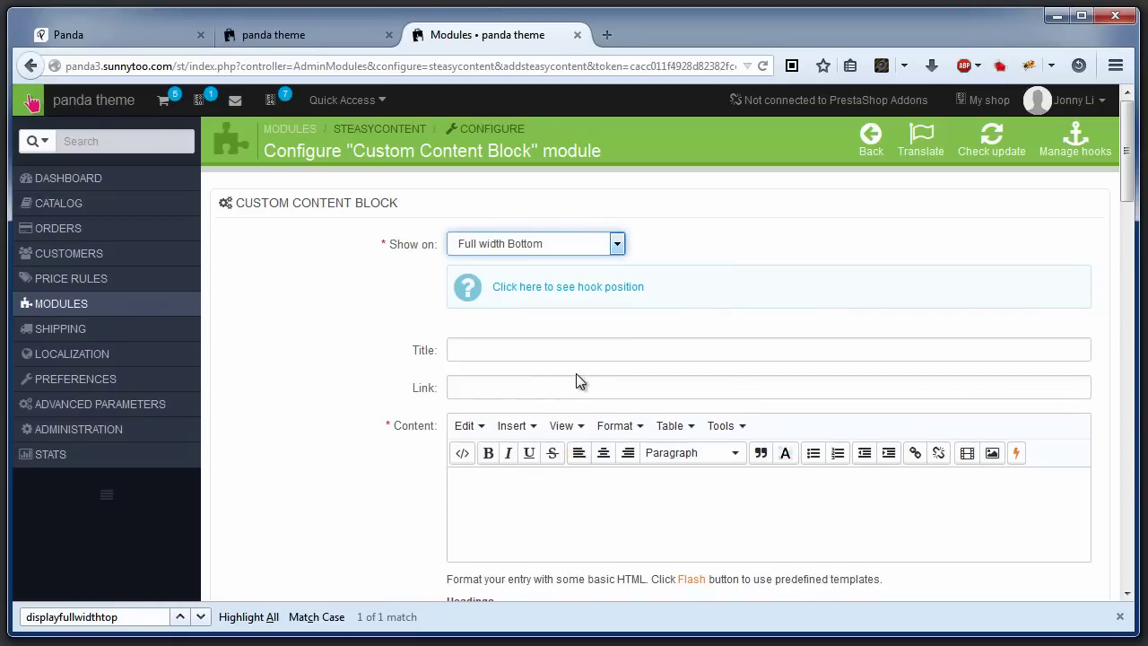
Fill the block's content with the predefined feature-columns template (Vertical Menu through Google Fonts) and save the block
scroll(579, 381, "down", 2)
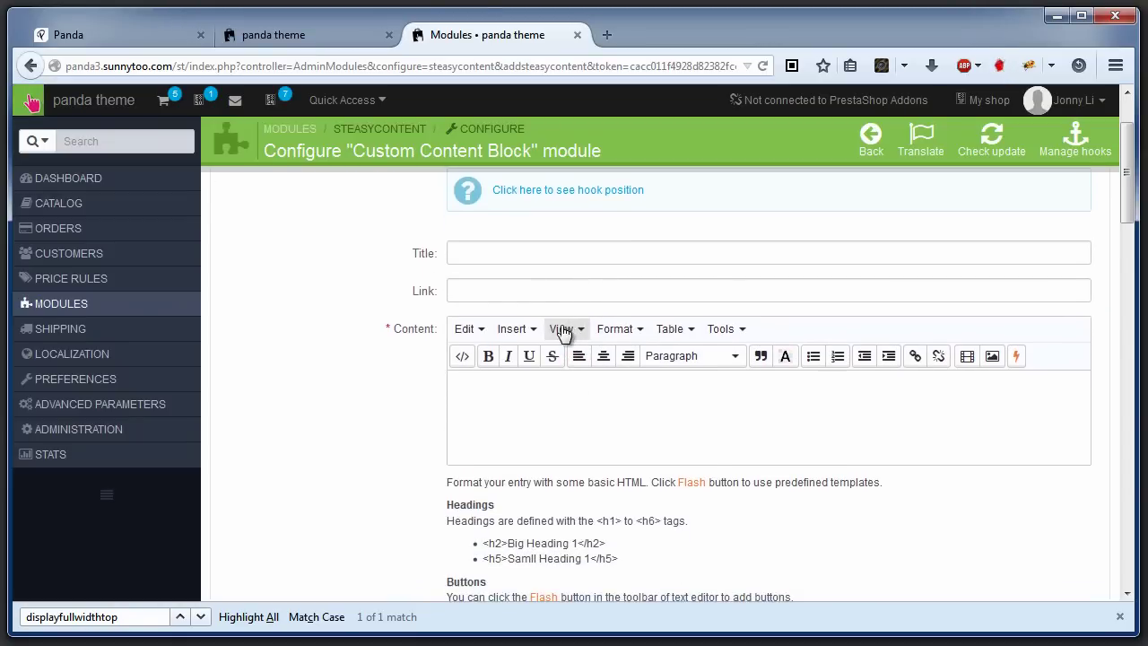
left_click(1016, 356)
scroll(884, 504, "down", 10)
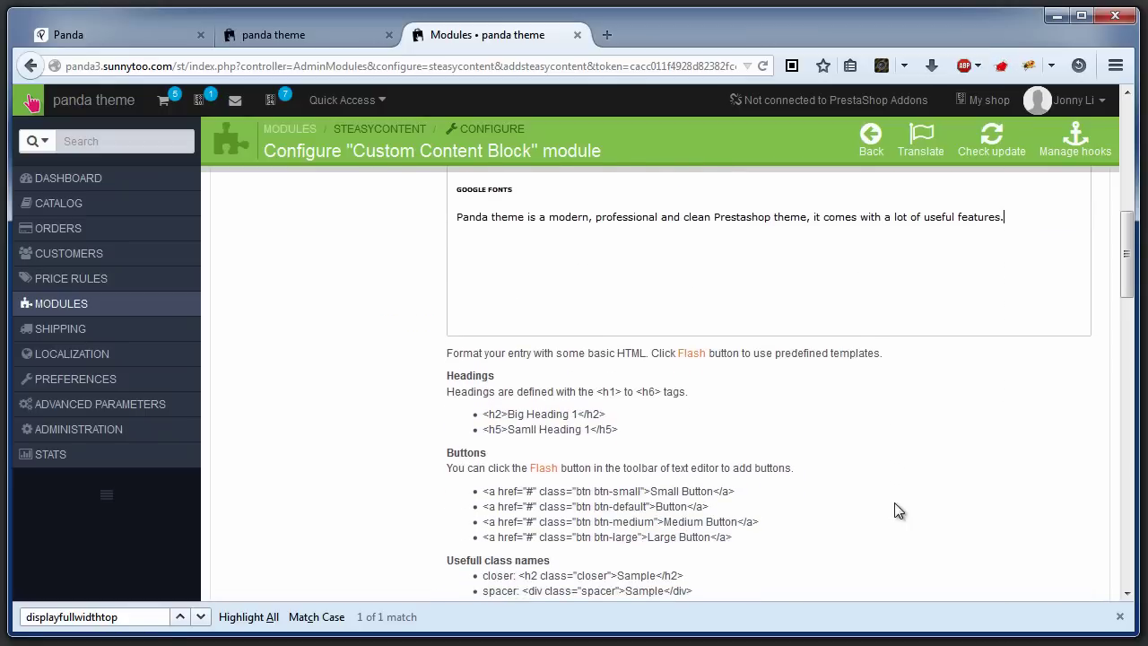
scroll(899, 510, "down", 8)
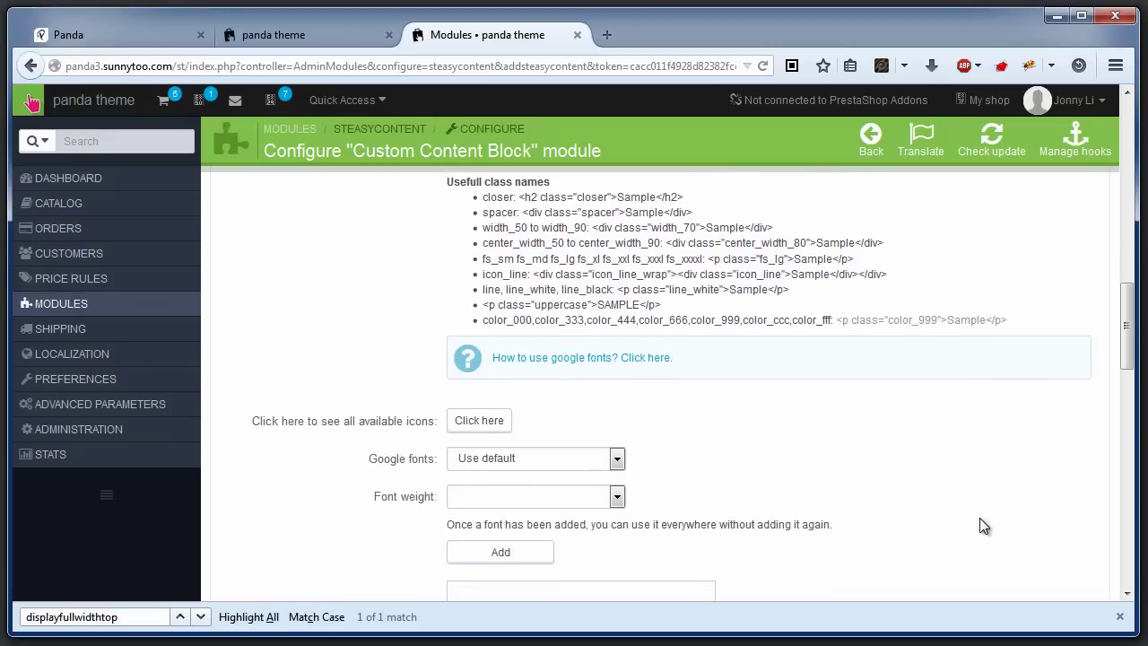
scroll(984, 525, "down", 6)
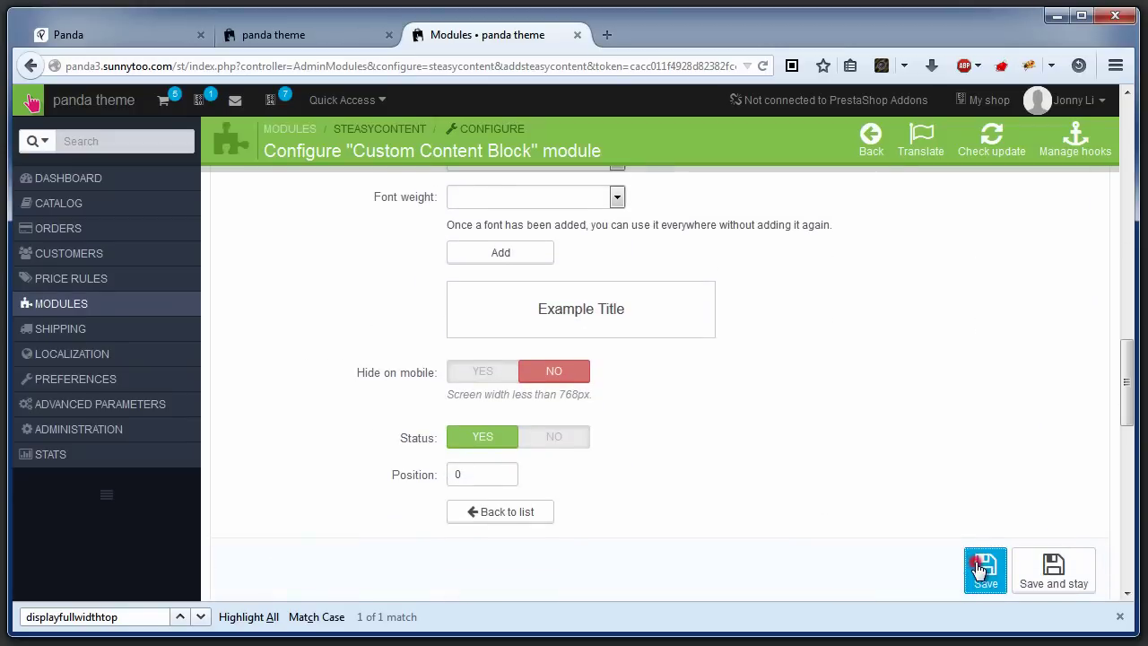
left_click(979, 567)
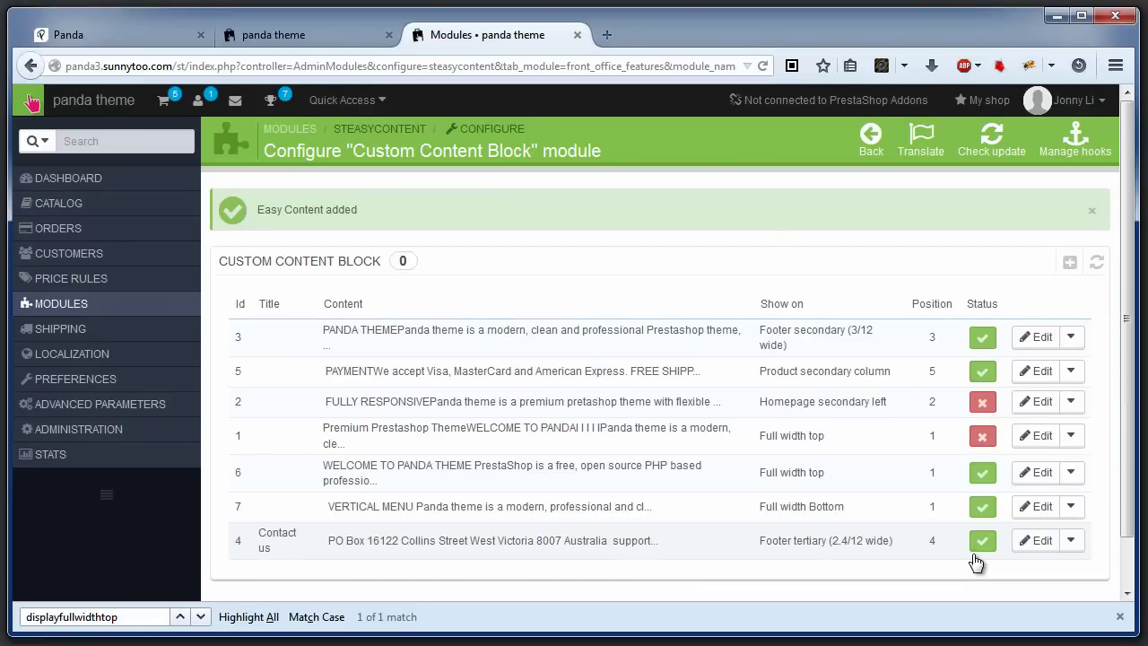
Check the order of the feature columns and parallax banner on the storefront, and open the module positions list in the back office
left_click(290, 41)
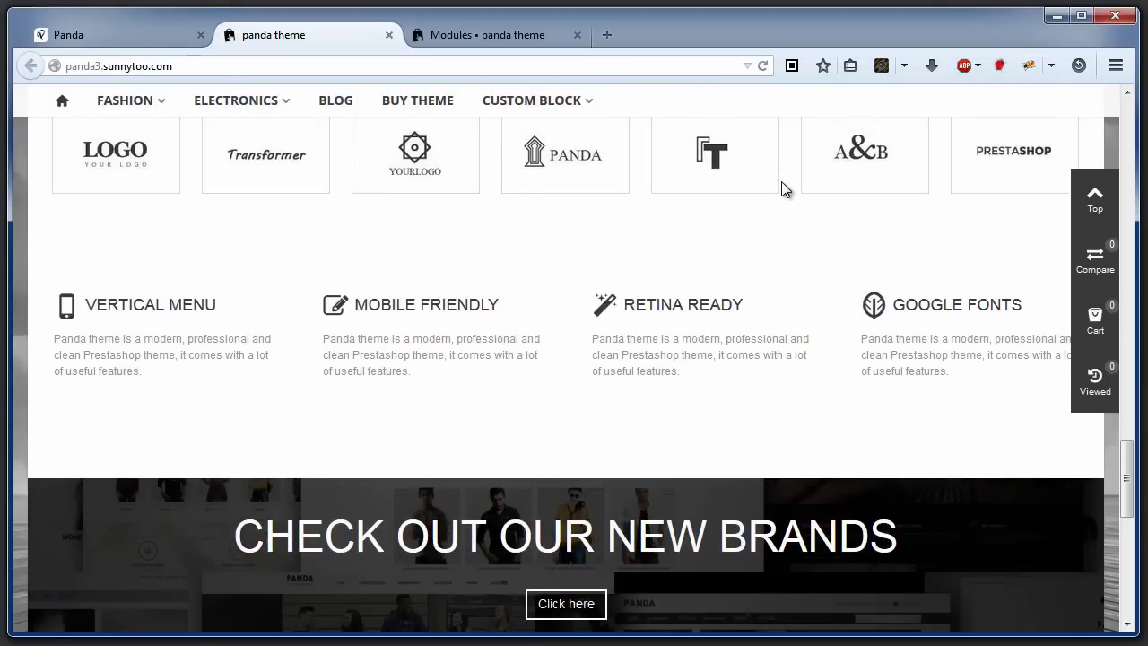
scroll(784, 190, "down", 2)
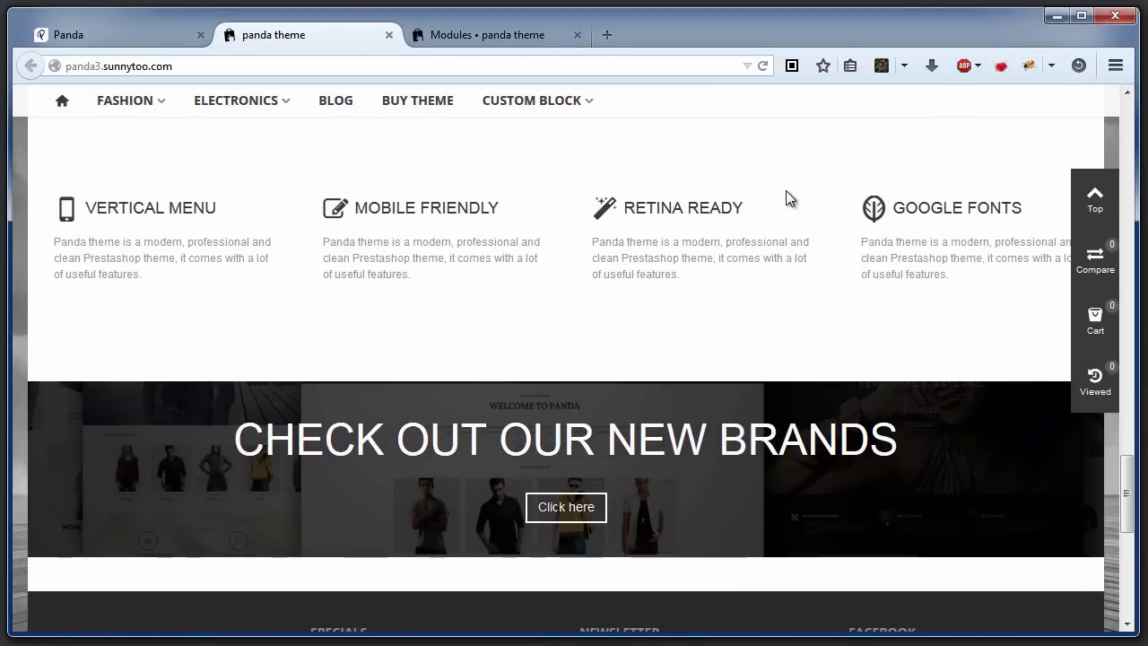
left_click(478, 34)
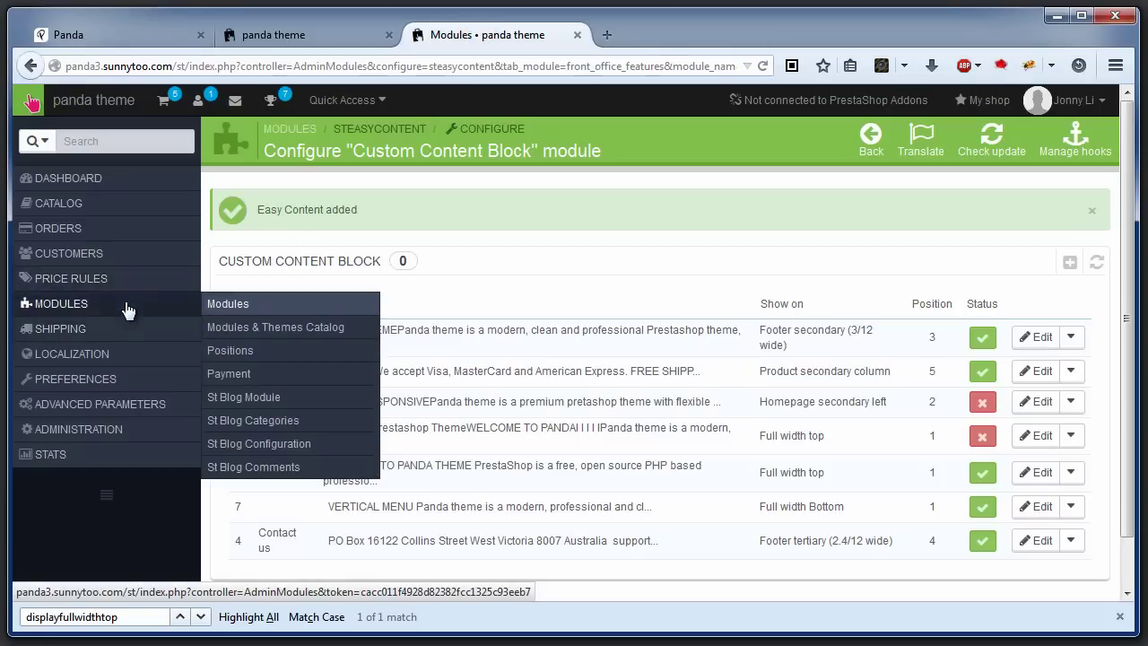
left_click(269, 350)
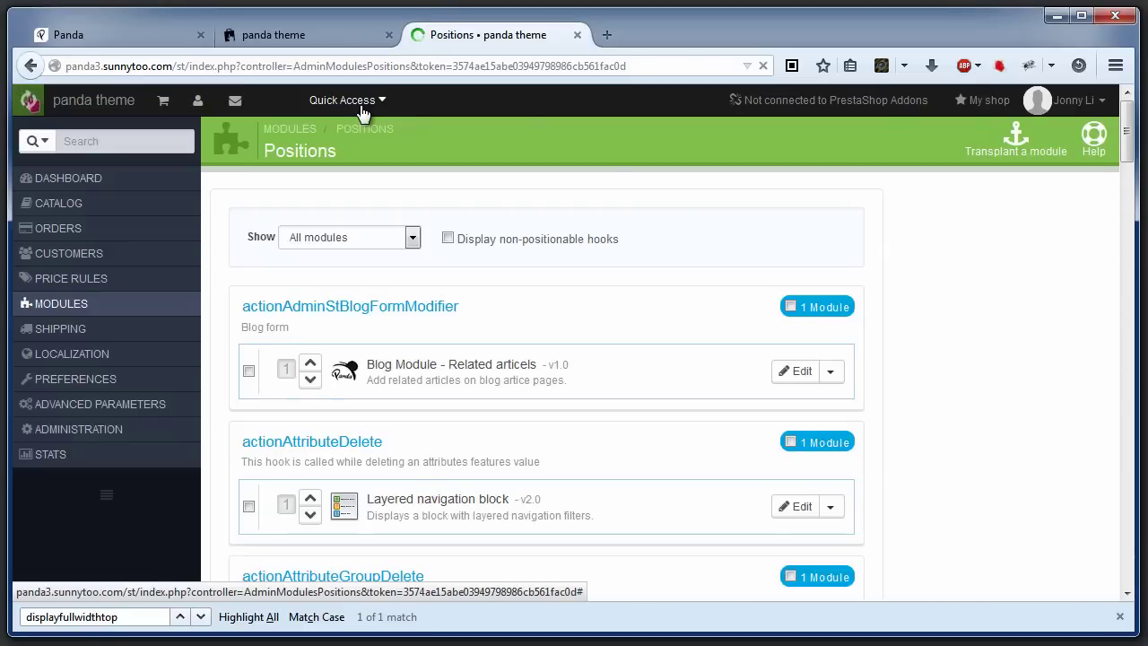
Find the displayFullWidthBottom hook and move Parallax block above Custom Content Block, into position 3
key("BackSpace")
key("BackSpace")
key("BackSpace")
key("BackSpace")
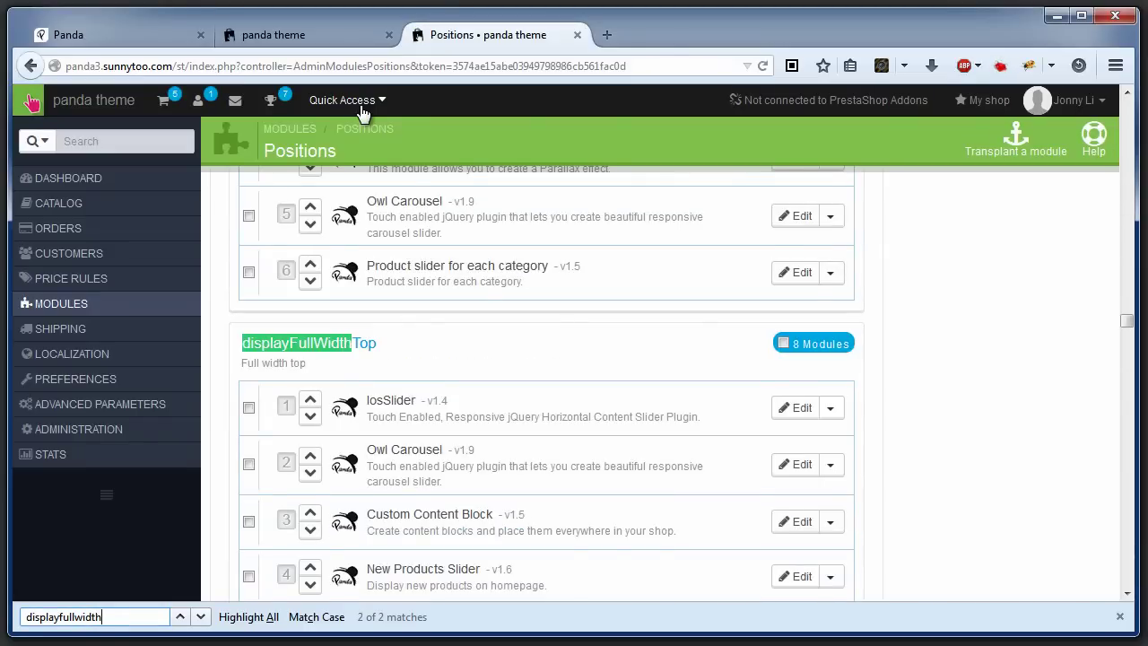
type("bo")
scroll(525, 404, "down", 2)
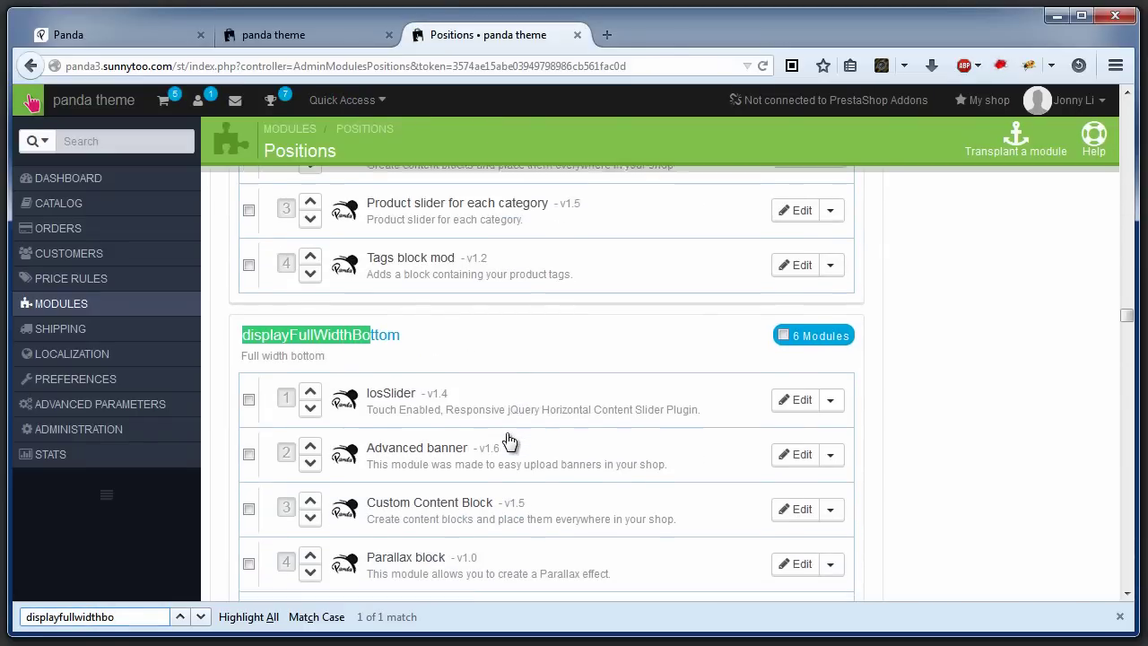
scroll(294, 473, "down", 2)
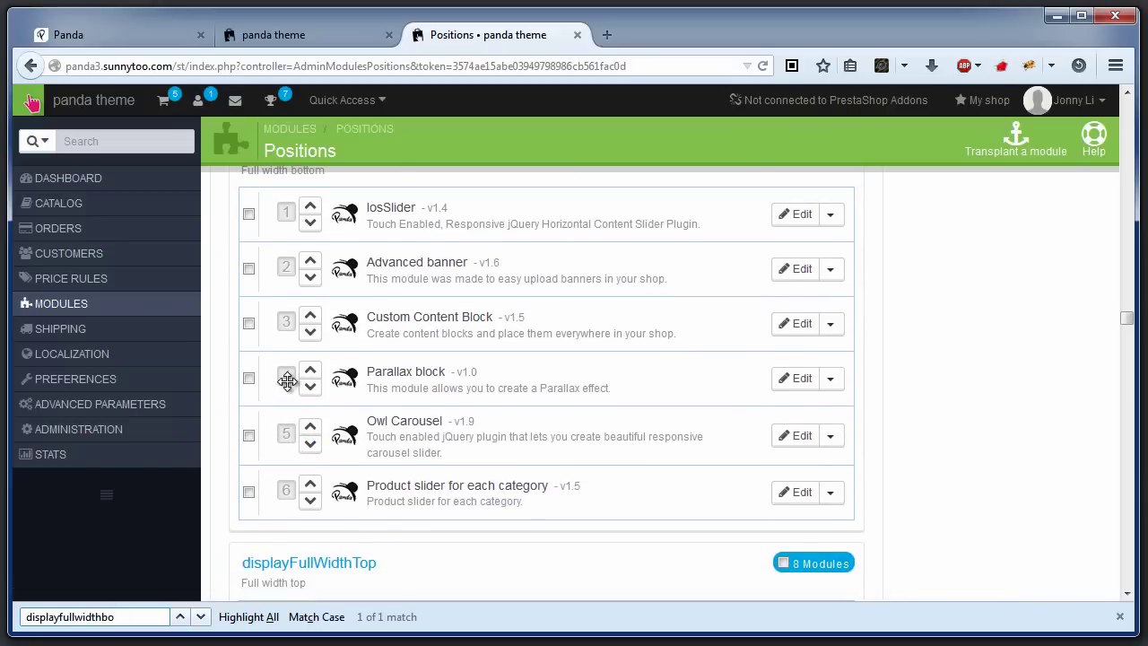
left_click_drag(286, 381, 290, 308)
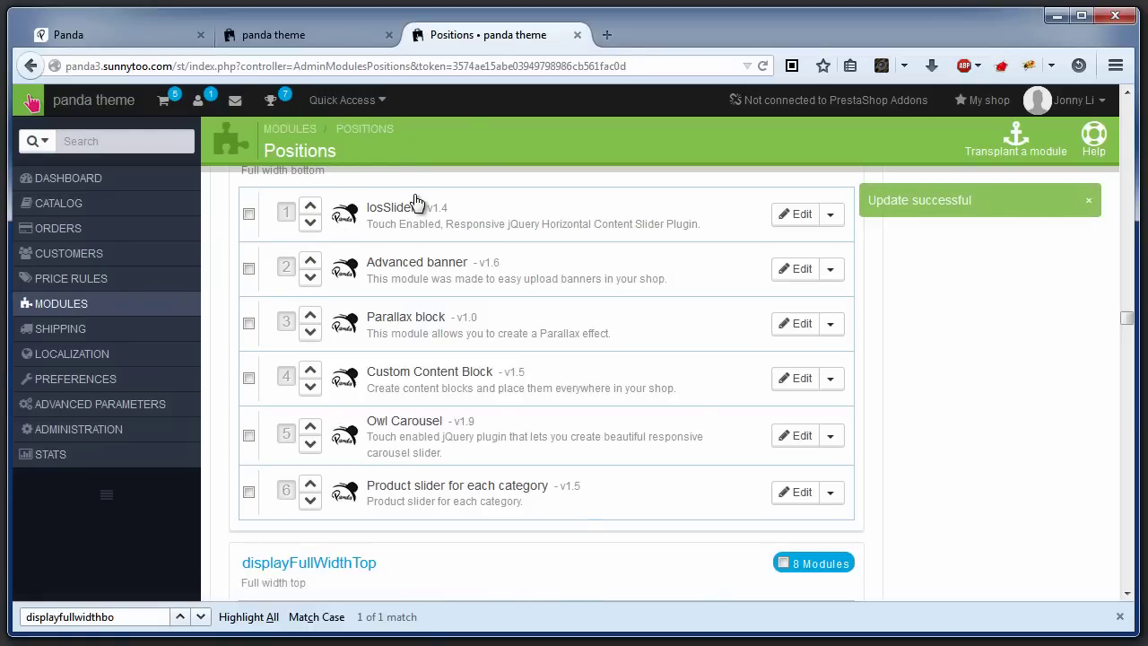
Check the reordered bottom sections on the storefront and compare its footer with the Panda demo's footer
left_click(303, 35)
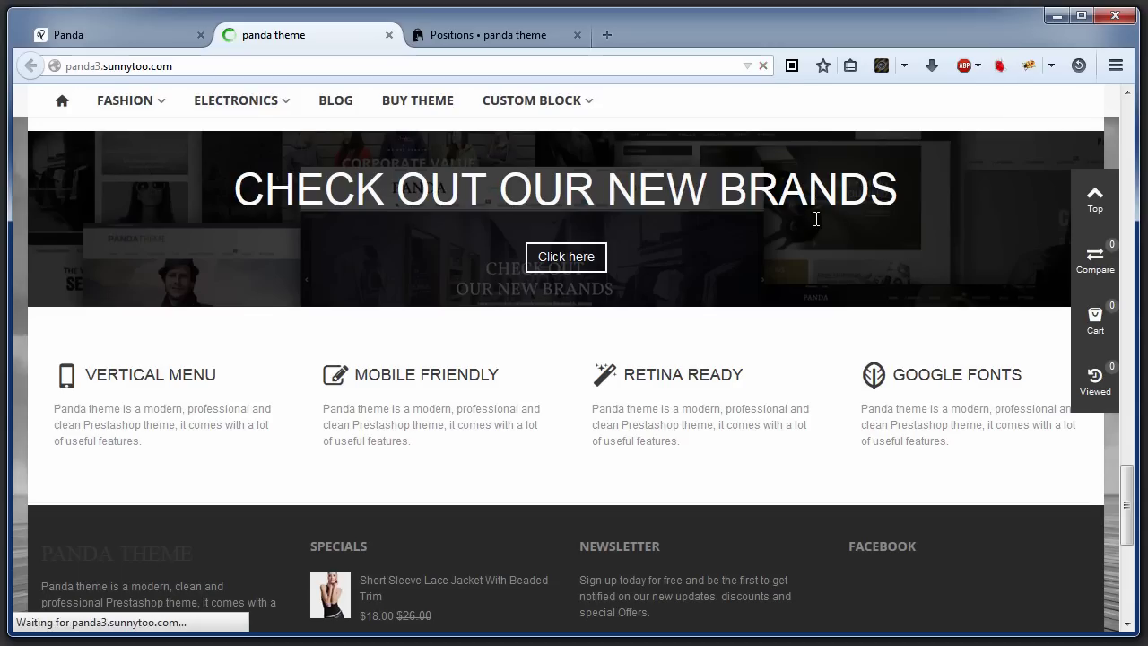
scroll(817, 228, "down", 5)
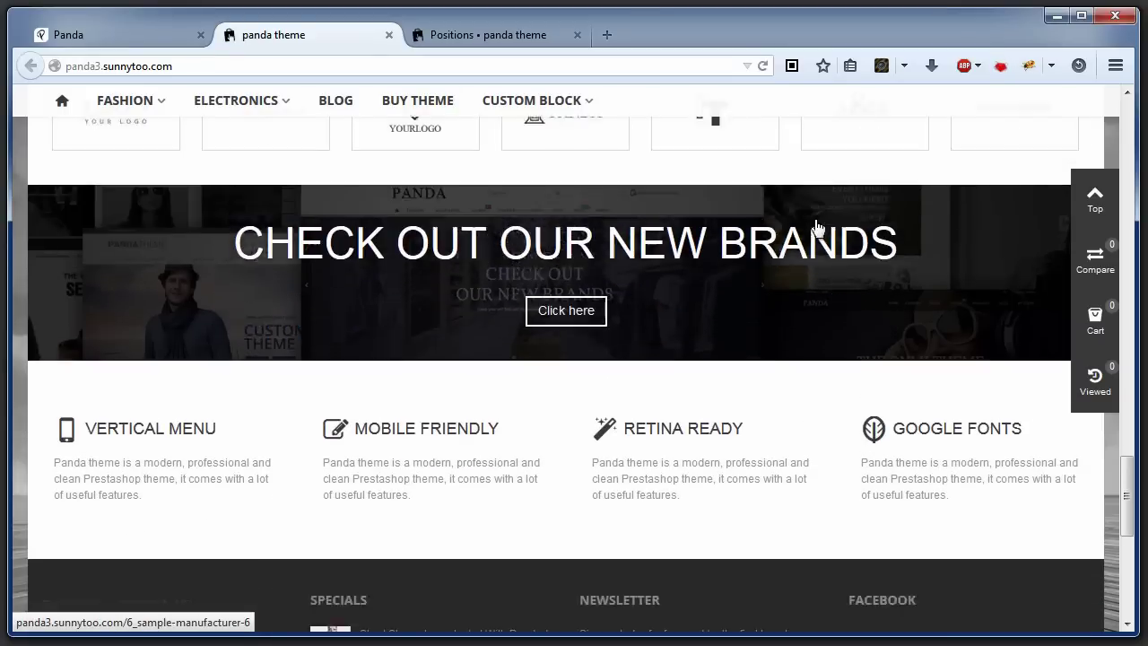
scroll(819, 269, "down", 3)
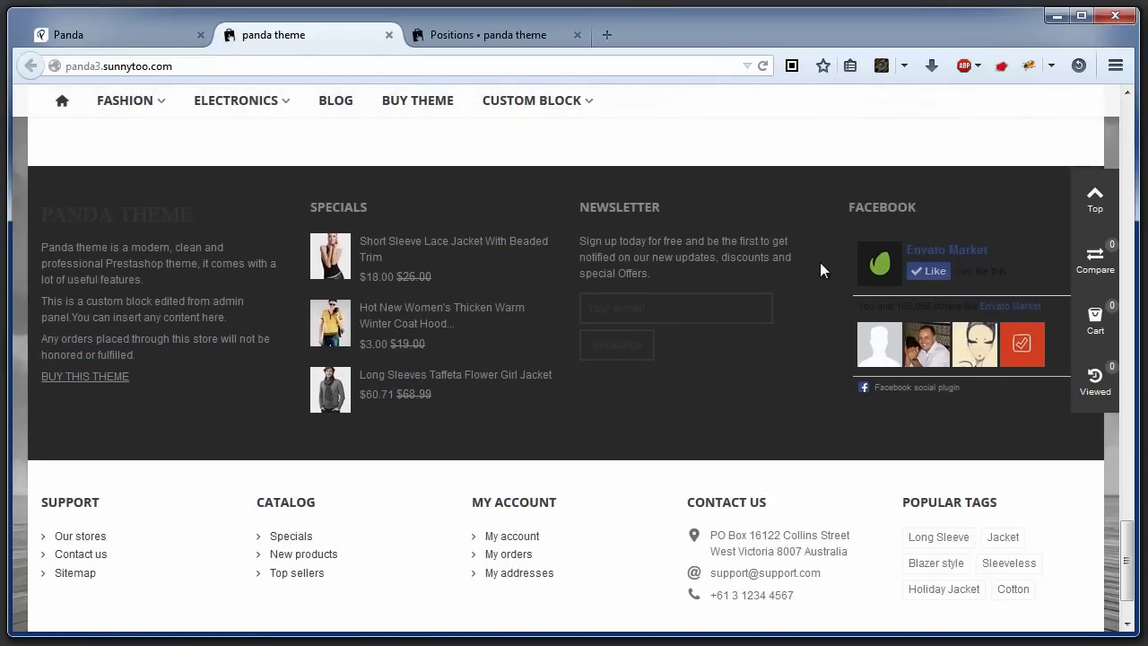
scroll(820, 269, "up", 1)
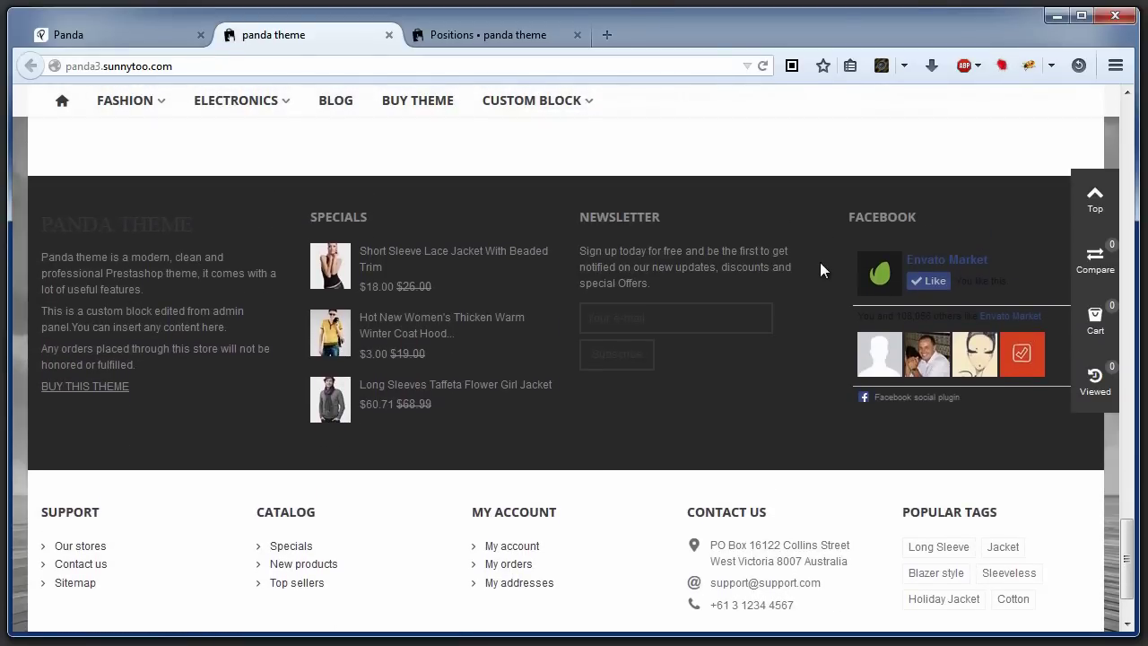
scroll(820, 262, "down", 2)
scroll(819, 262, "up", 2)
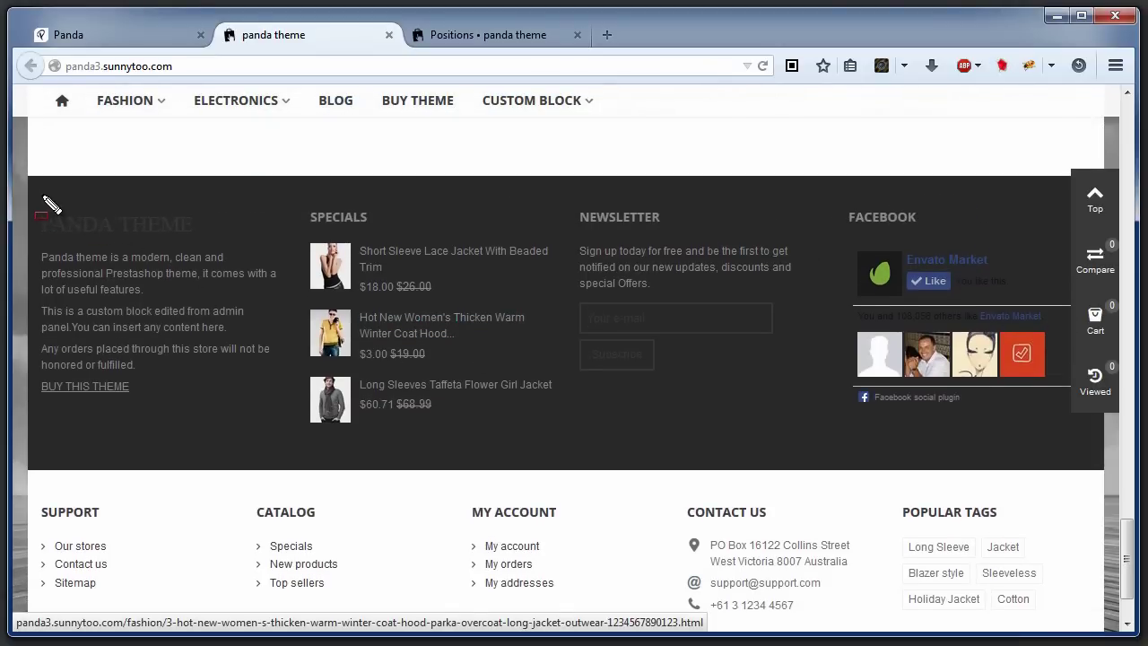
mouse_move(42, 197)
left_mouse_down()
mouse_move(1070, 577)
mouse_move(1076, 616)
left_mouse_up()
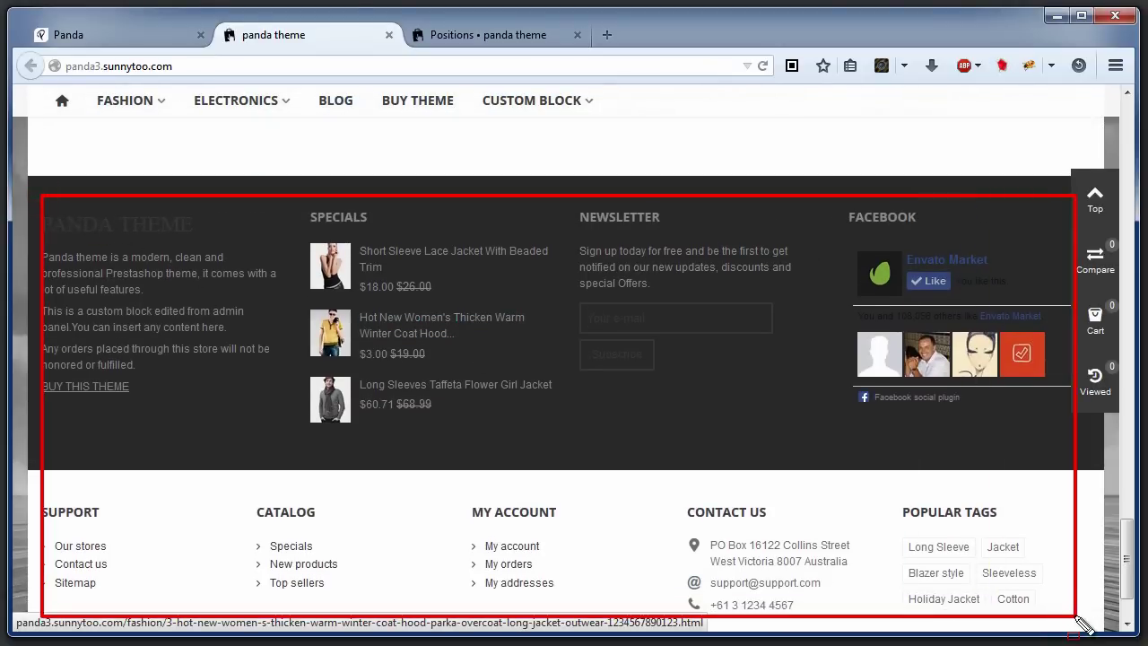
left_click(76, 35)
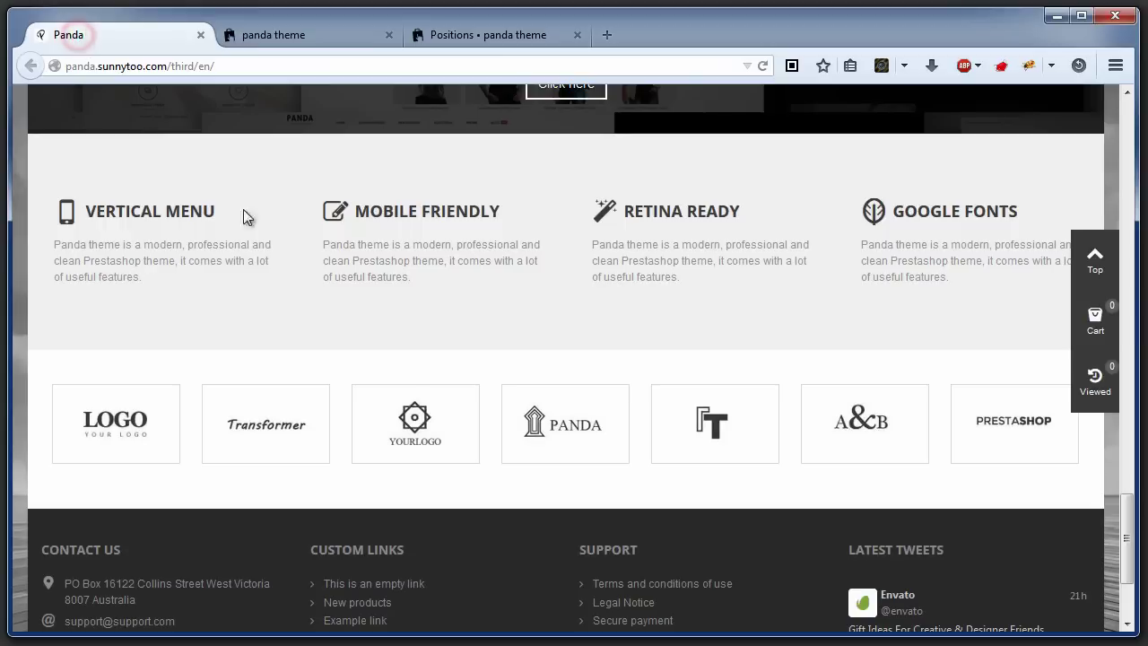
scroll(159, 377, "down", 4)
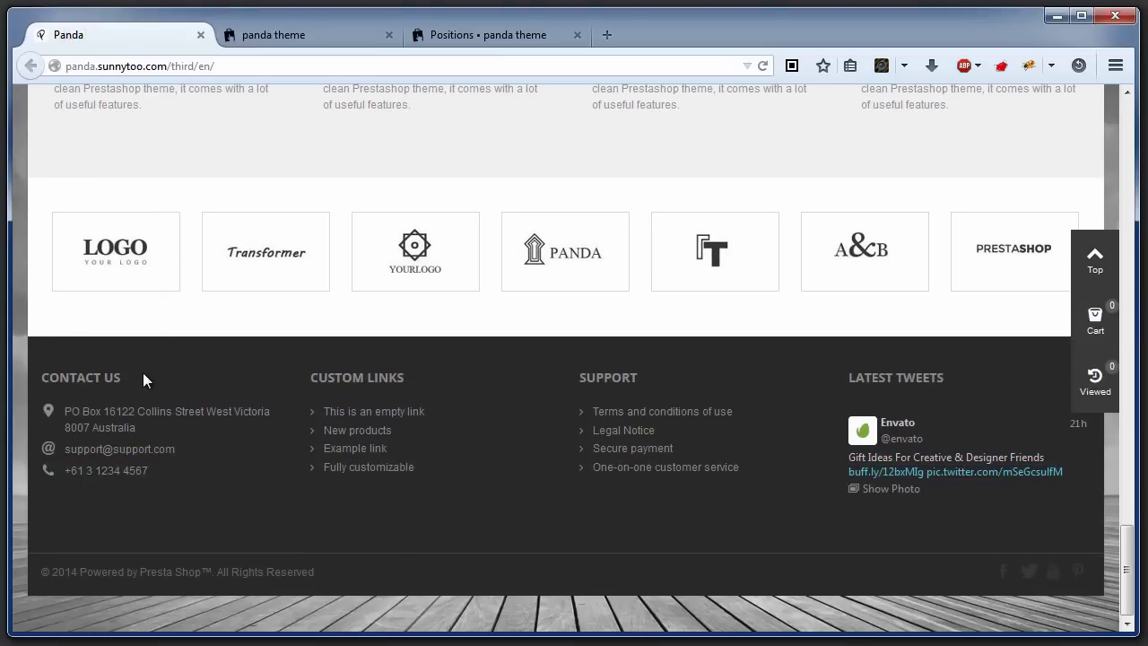
mouse_move(33, 346)
left_mouse_down()
mouse_move(537, 494)
mouse_move(1072, 588)
left_mouse_up()
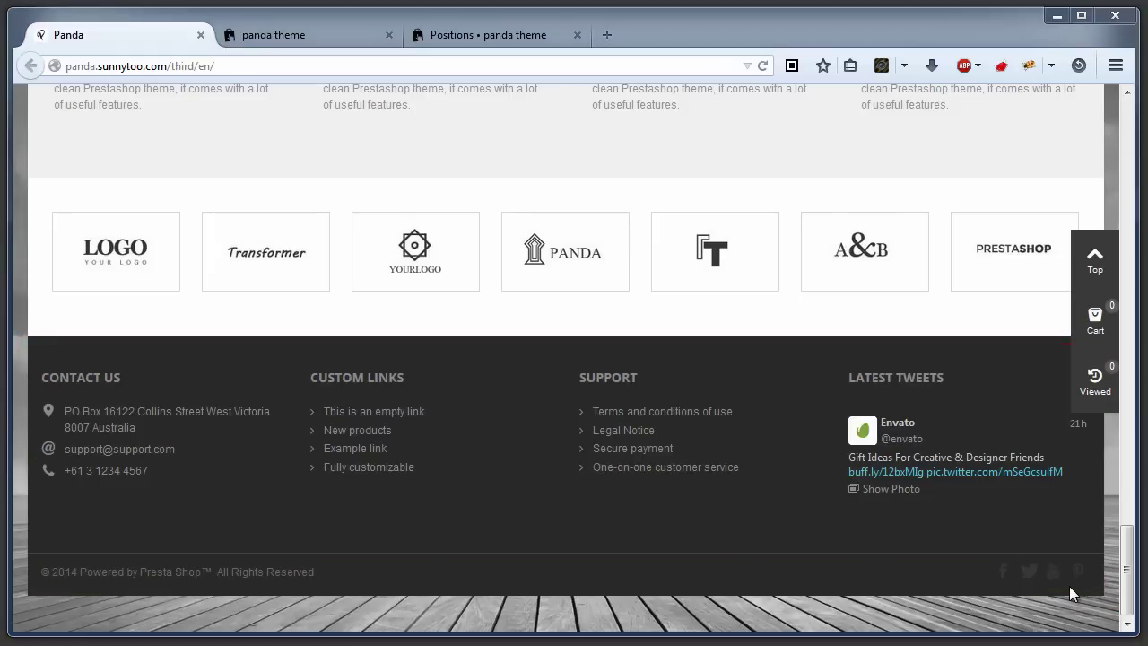
Search the modules list for "custom conten", open the Custom Content Block configuration and disable the PANDA THEME block in the secondary footer
left_click(461, 33)
mouse_move(162, 305)
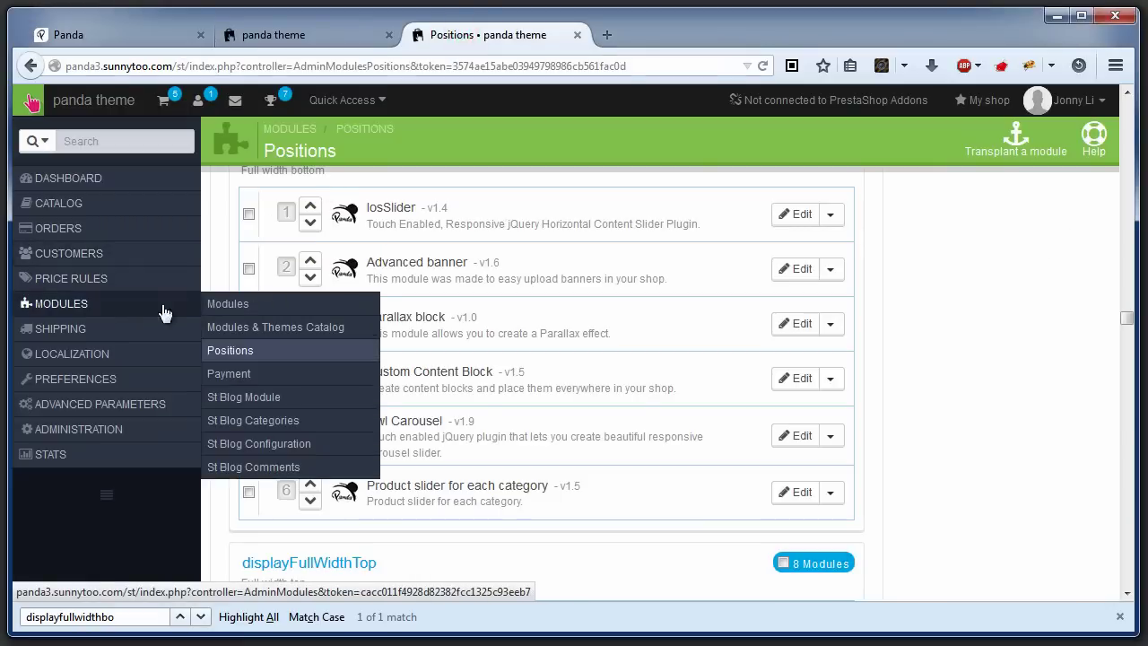
left_click(216, 308)
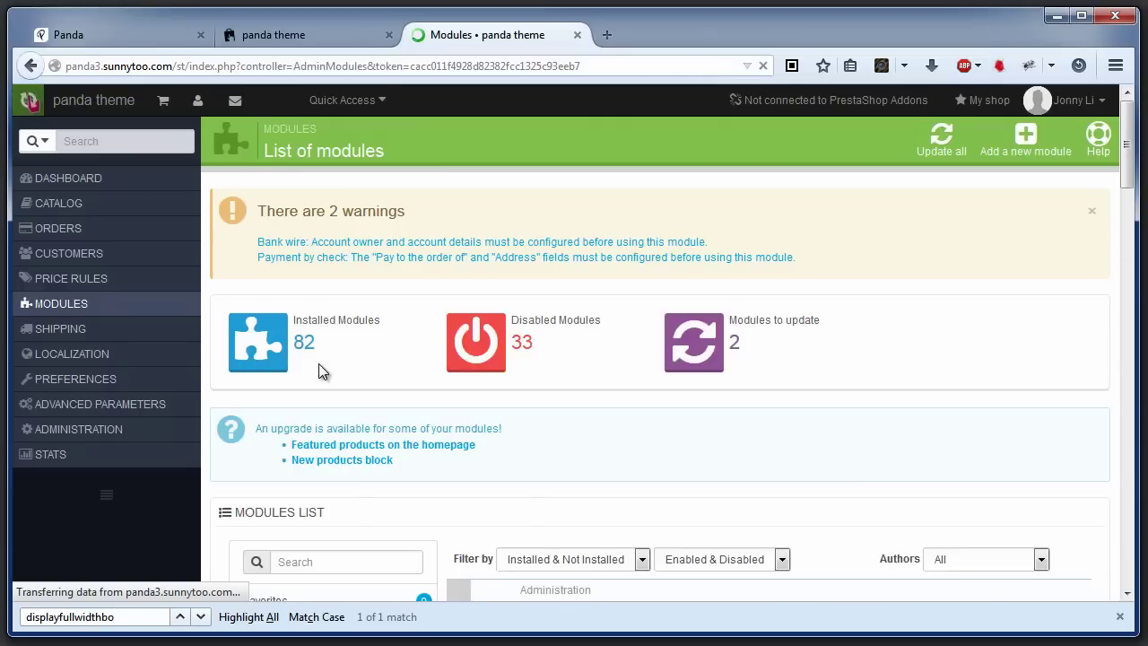
scroll(319, 365, "down", 3)
left_click(321, 370)
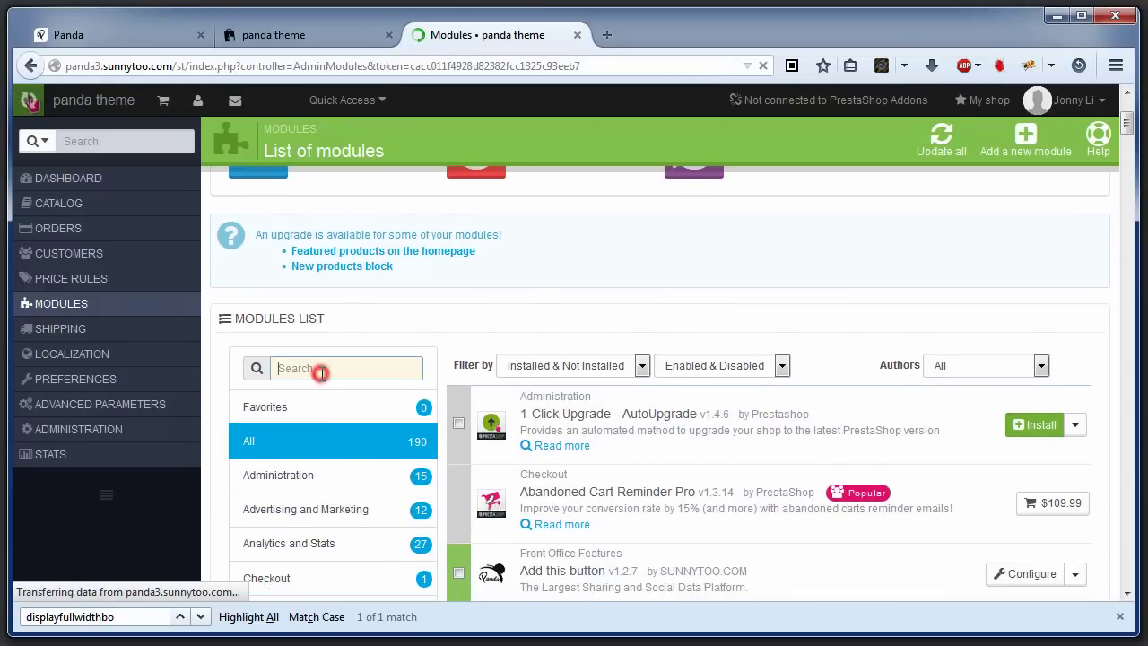
type("cu")
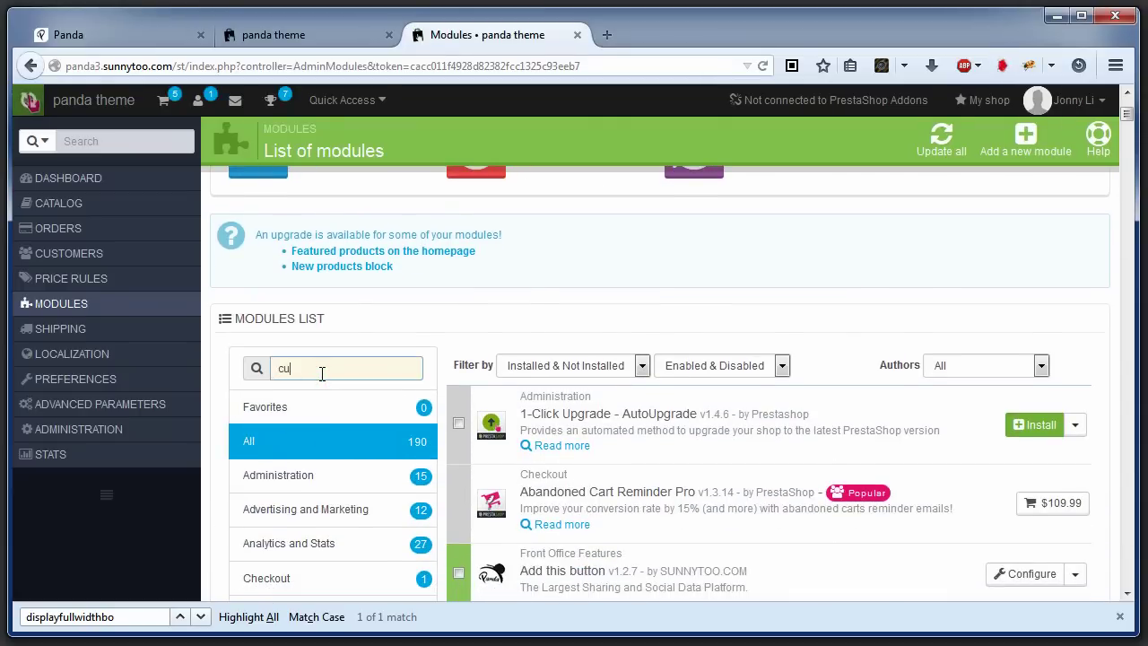
type("stom conten")
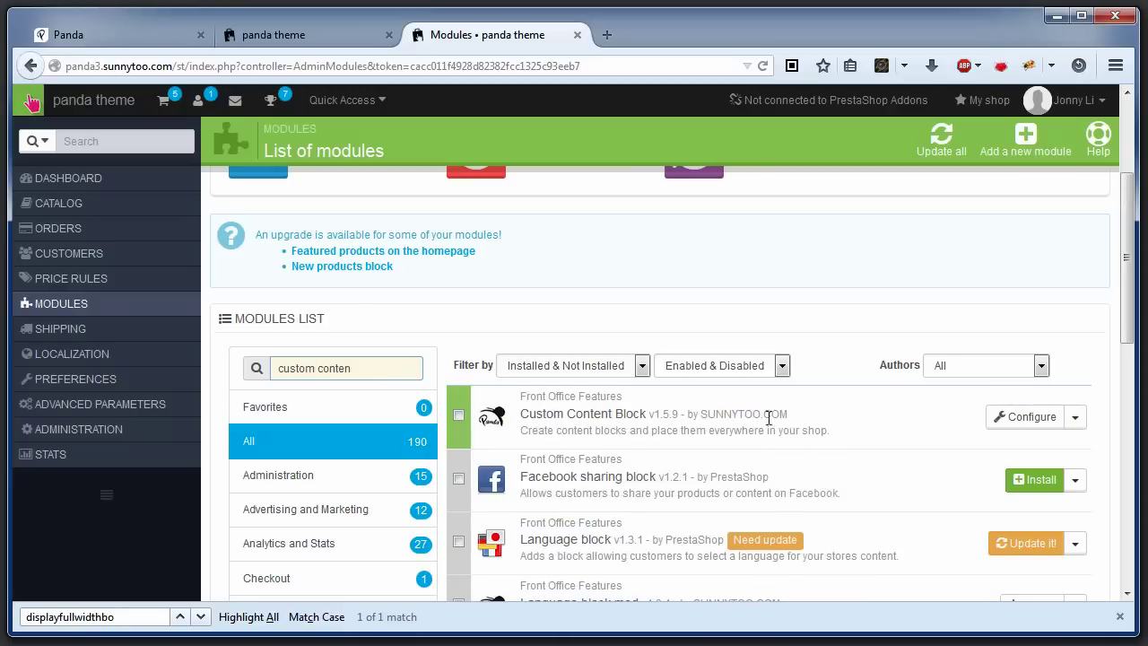
left_click(1002, 417)
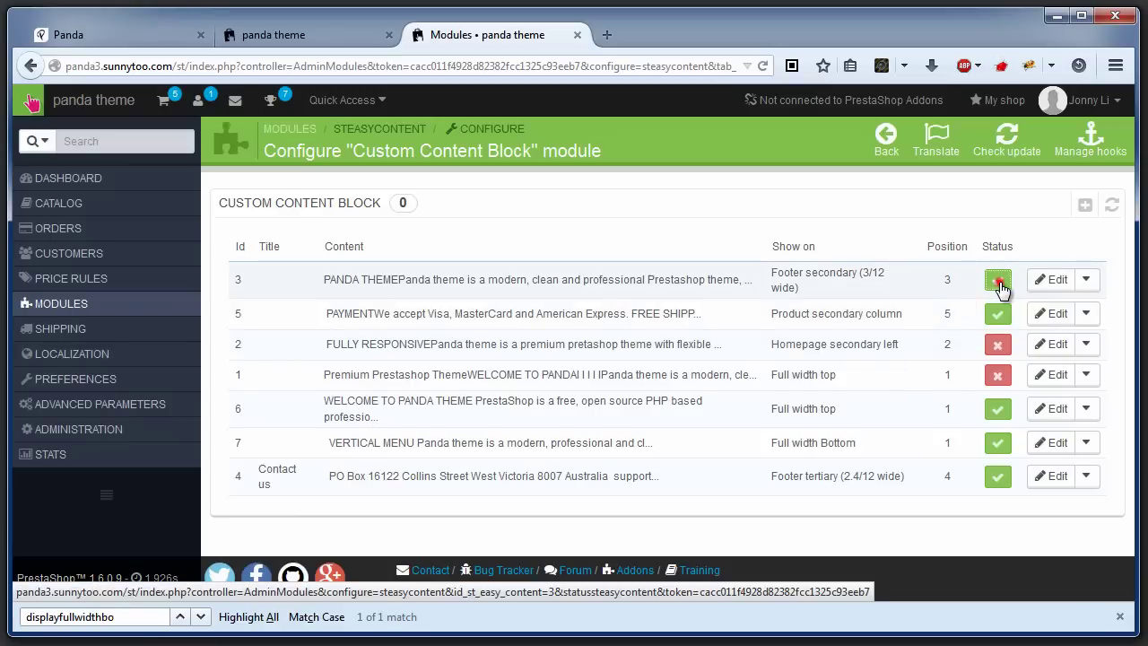
left_click(1000, 285)
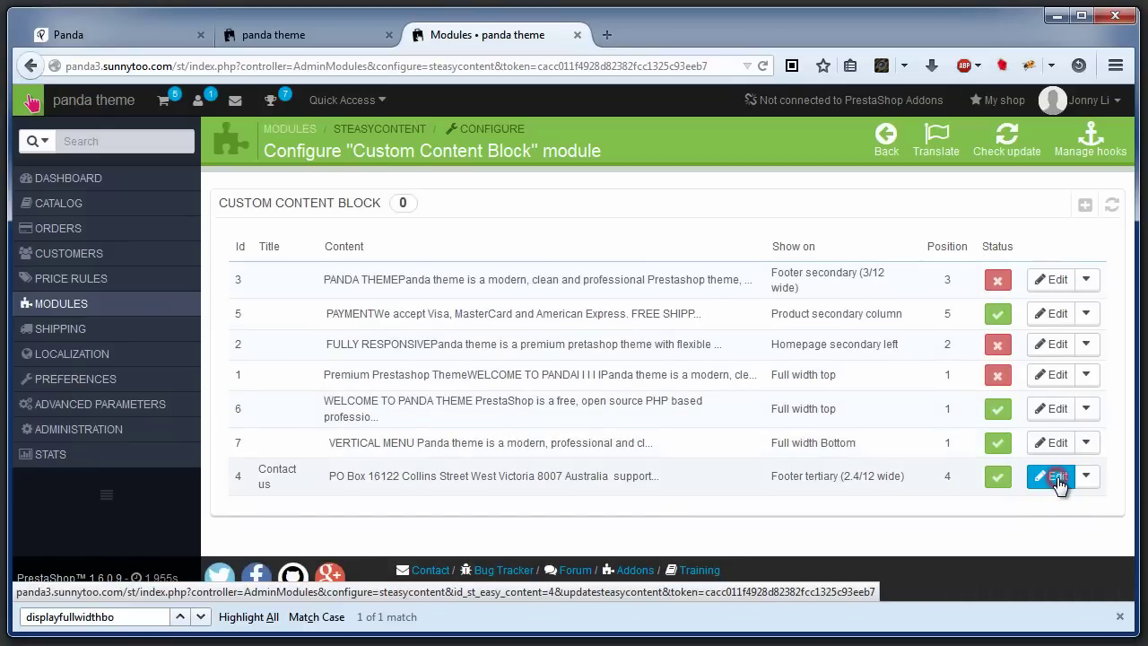
Set the Contact us custom content block to show on Footer secondary (3/12 wide) and save it
left_click(1056, 477)
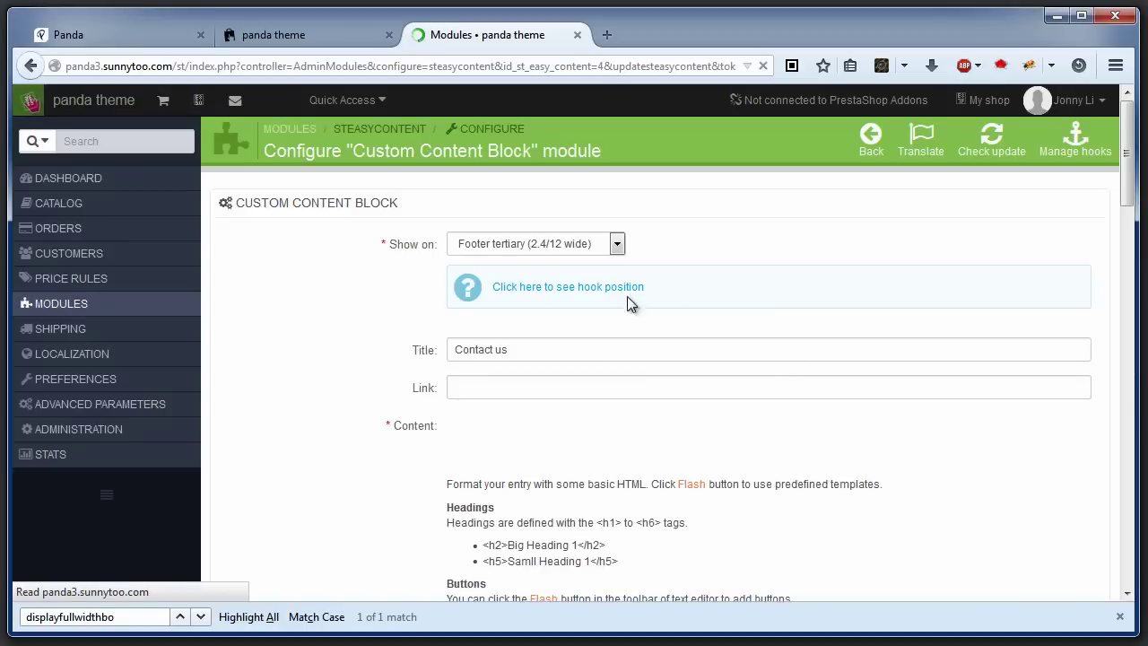
left_click(610, 252)
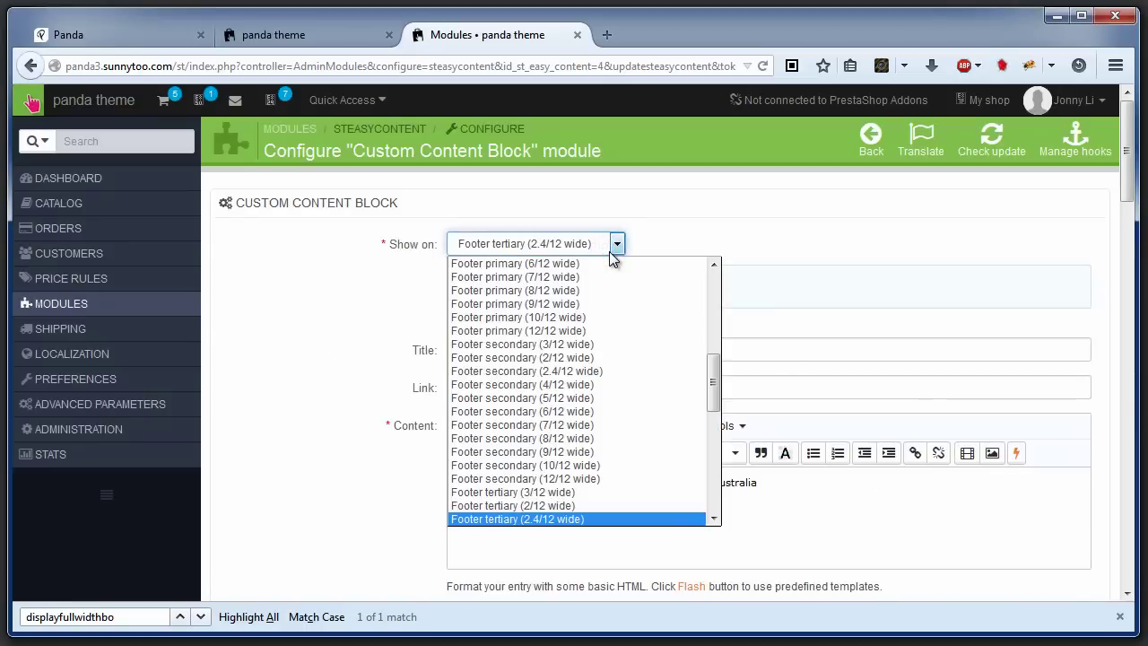
left_click(586, 343)
left_click(345, 333)
scroll(565, 387, "down", 5)
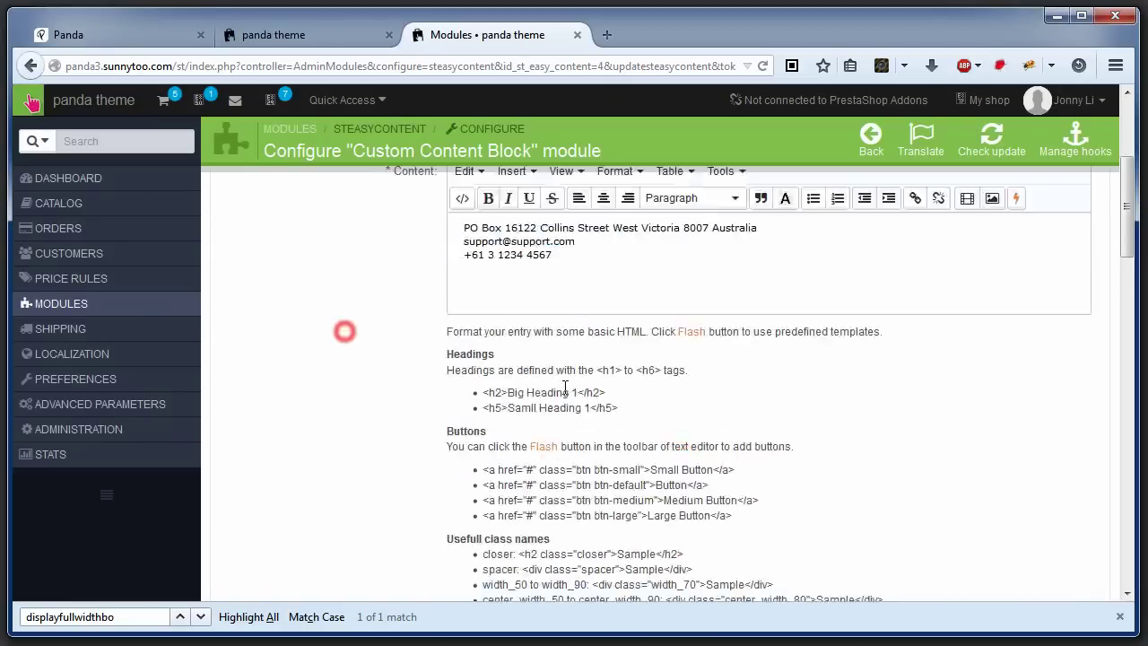
scroll(1031, 494, "down", 15)
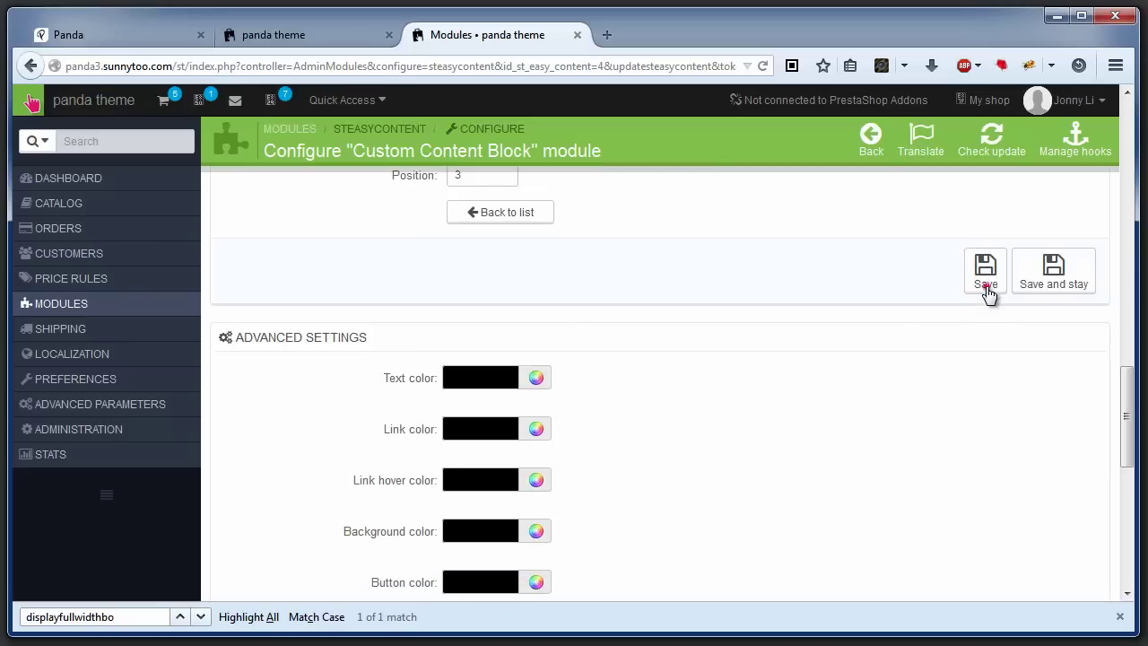
left_click(985, 272)
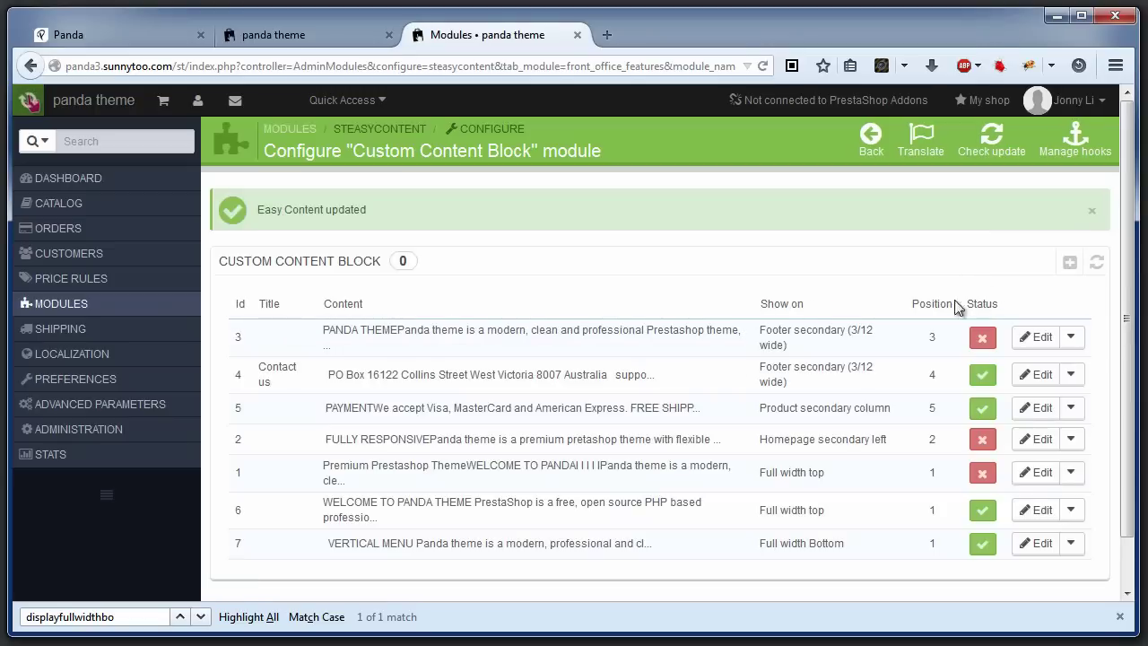
Search the modules list for "links", open the Custom Links configuration and disable the My Account link group
left_click(116, 316)
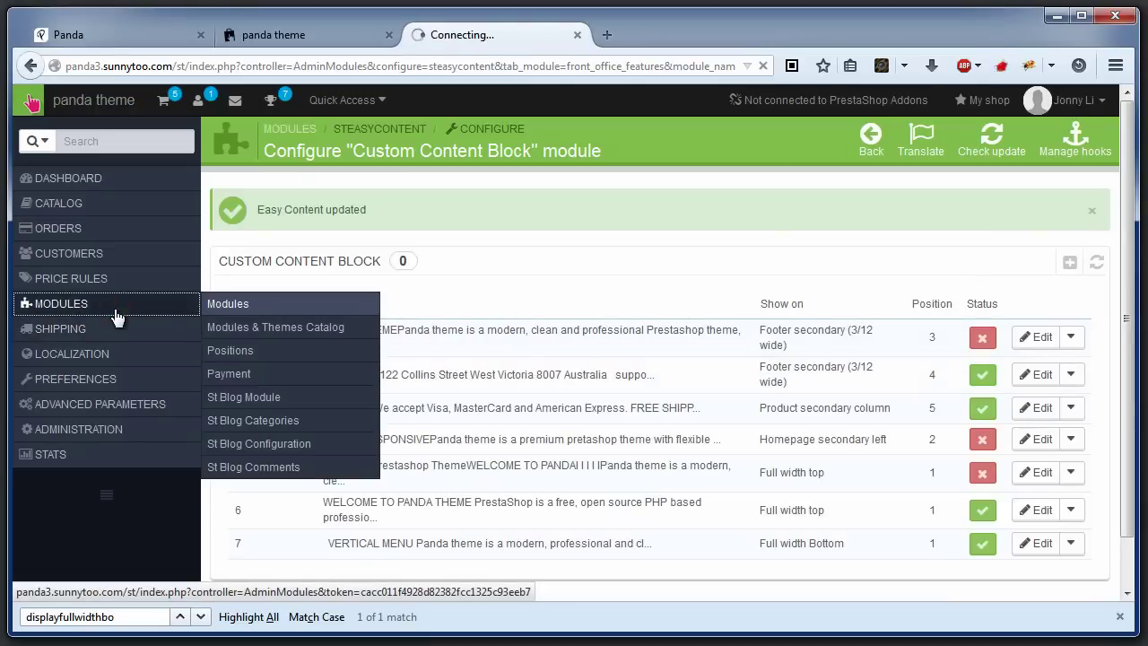
scroll(624, 421, "down", 3)
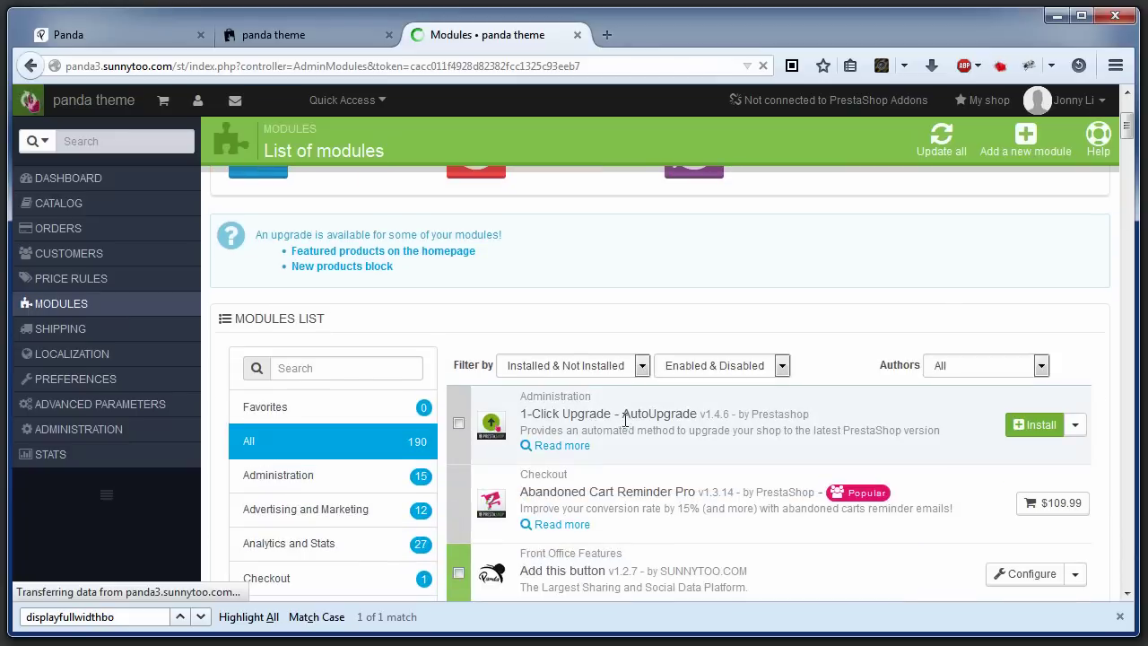
left_click(359, 374)
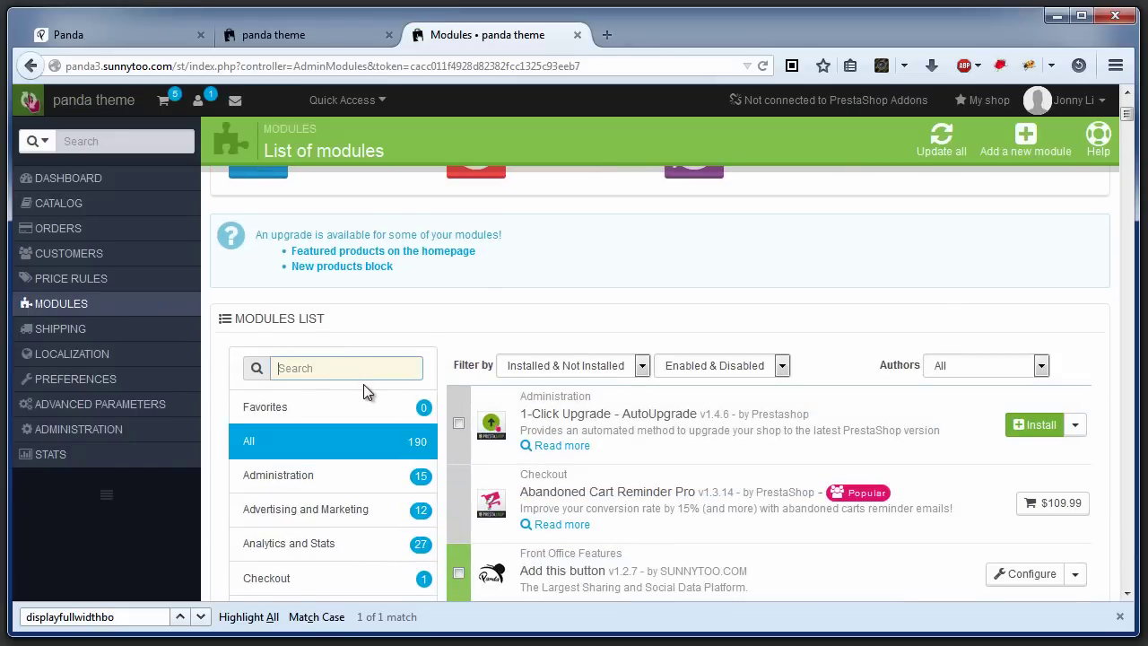
type("links")
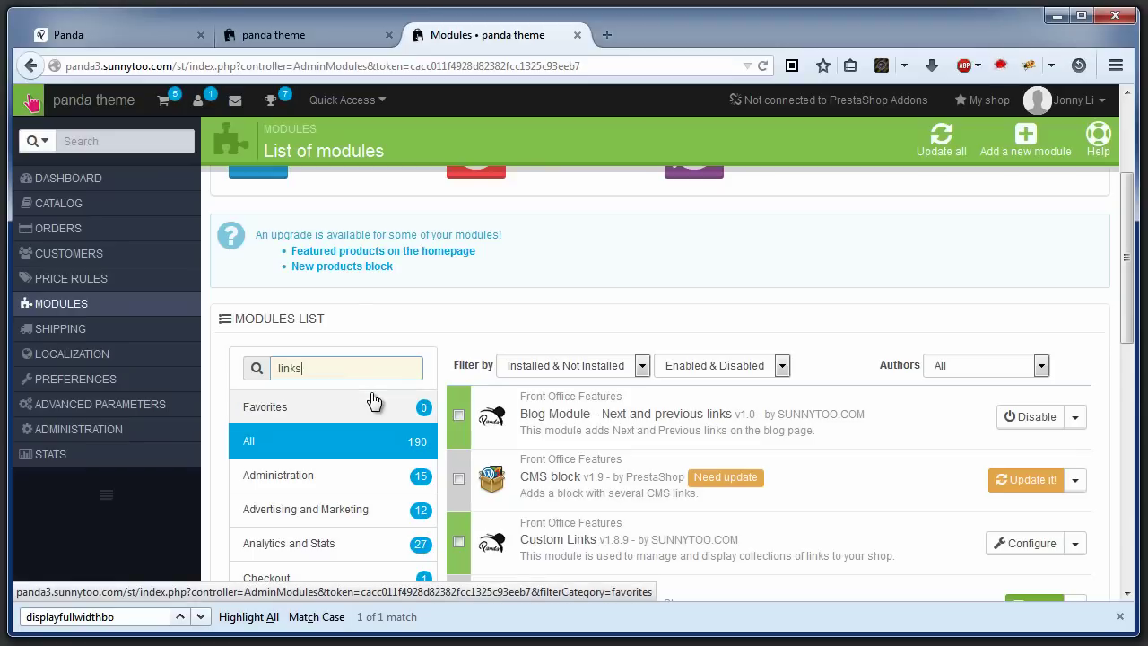
left_click(1025, 547)
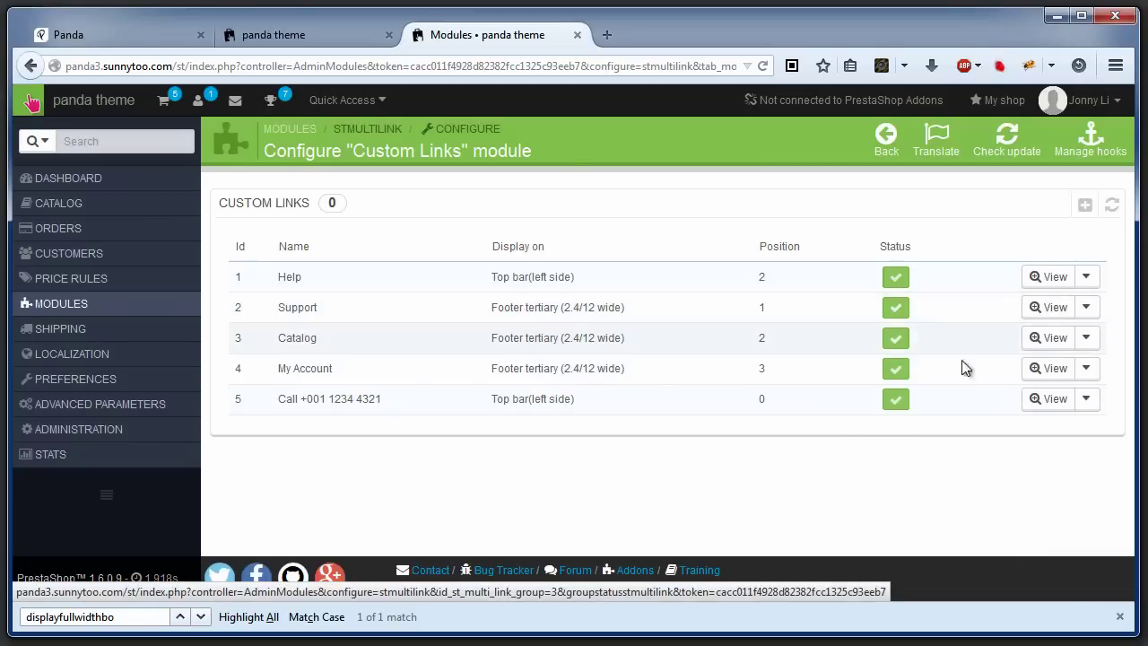
left_click(897, 371)
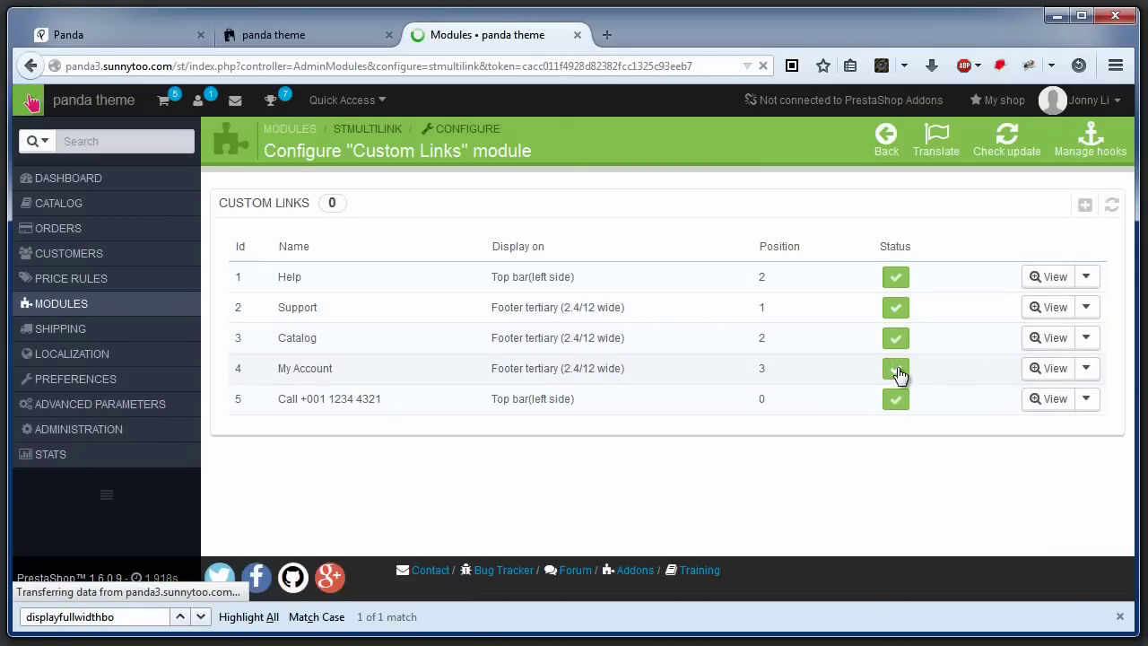
Set the Support link group to display on Footer secondary (3/12 wide) and save it
left_click(1085, 307)
left_click(1070, 337)
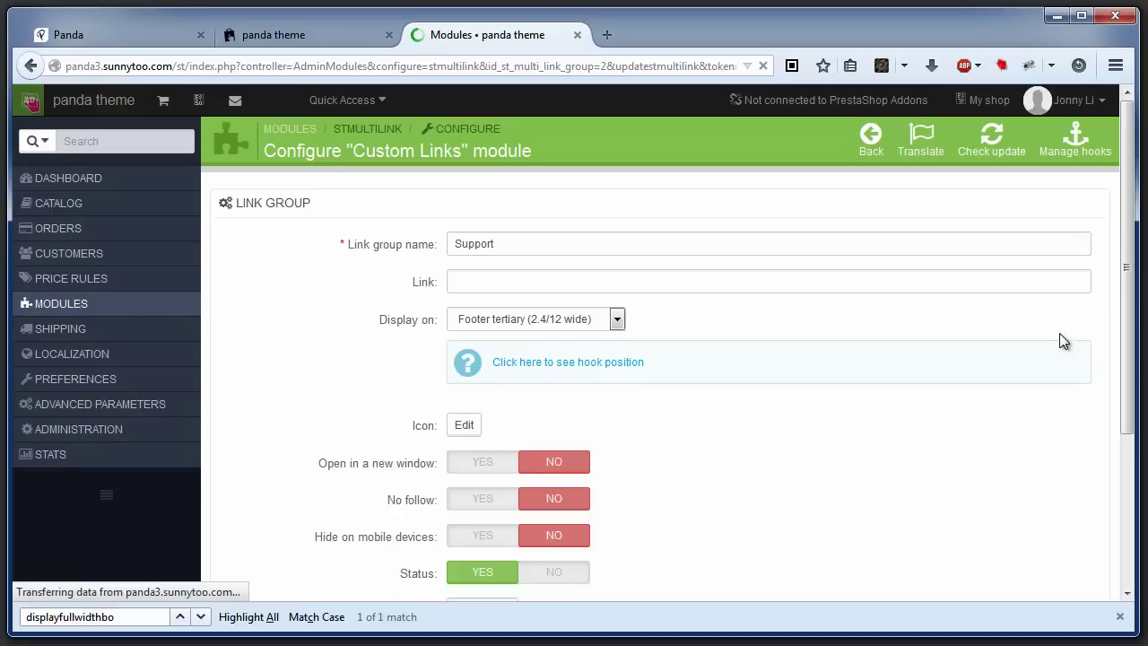
left_click(617, 320)
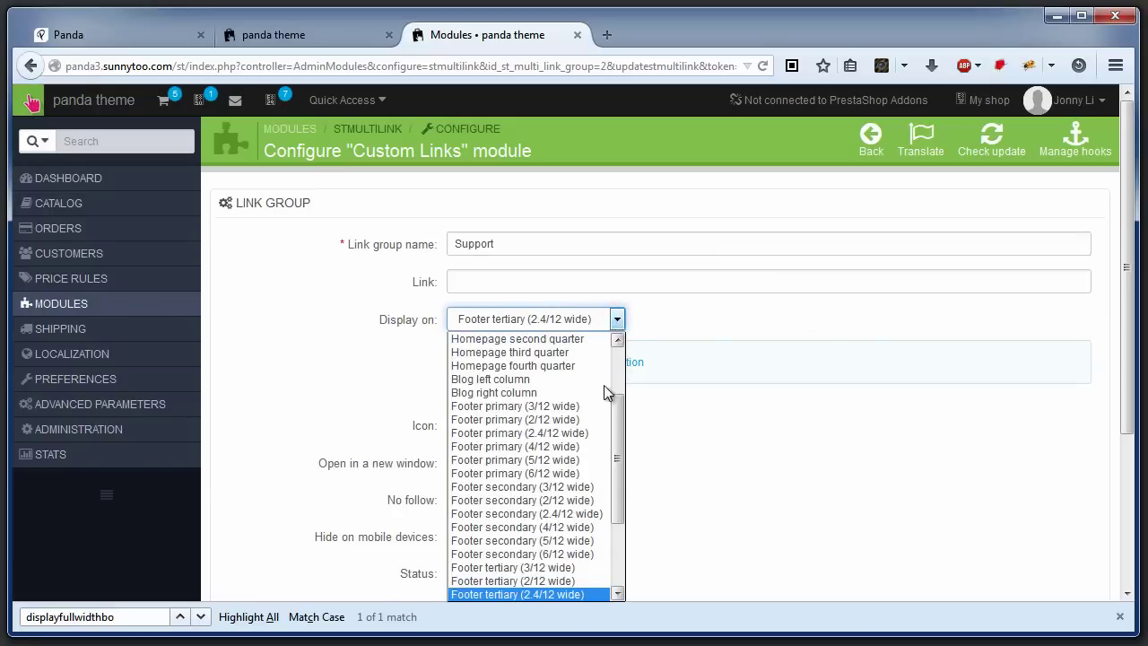
left_click(571, 486)
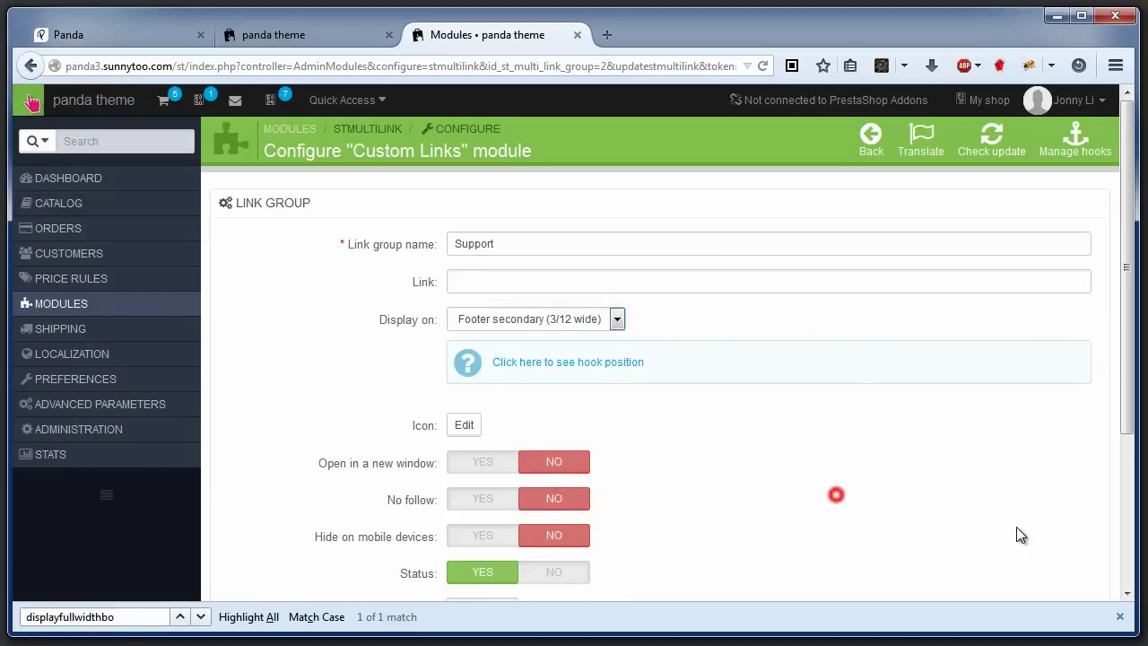
scroll(1017, 532, "down", 2)
left_click(984, 496)
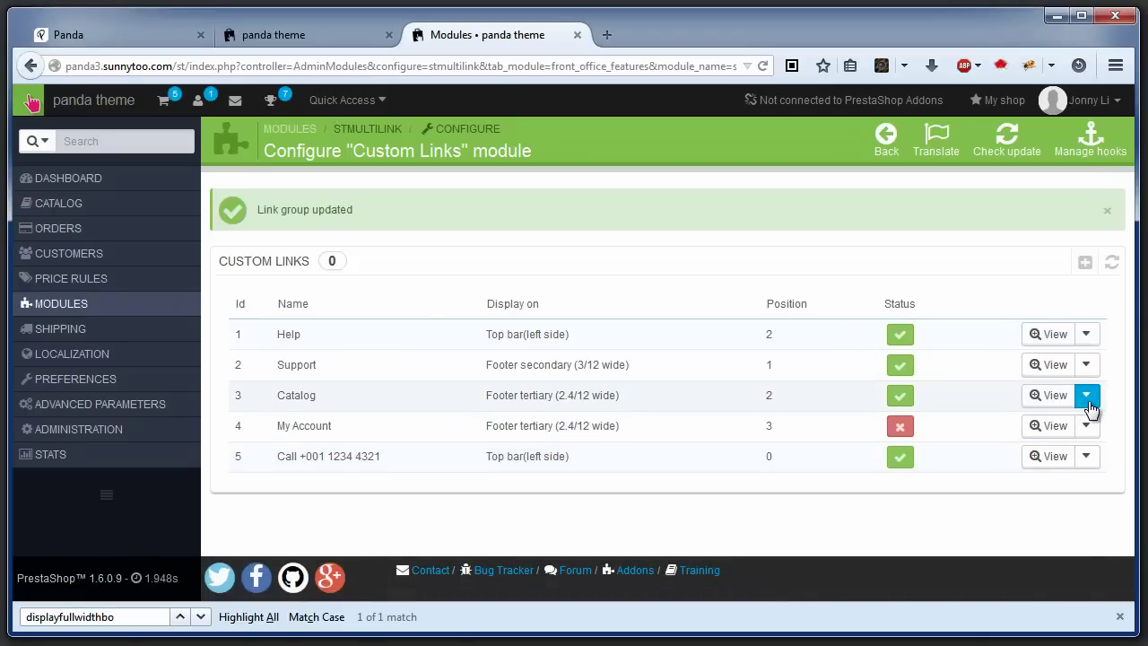
Set the Catalog link group to display on Footer secondary (3/12 wide) and save it
left_click(1086, 399)
left_click(1049, 427)
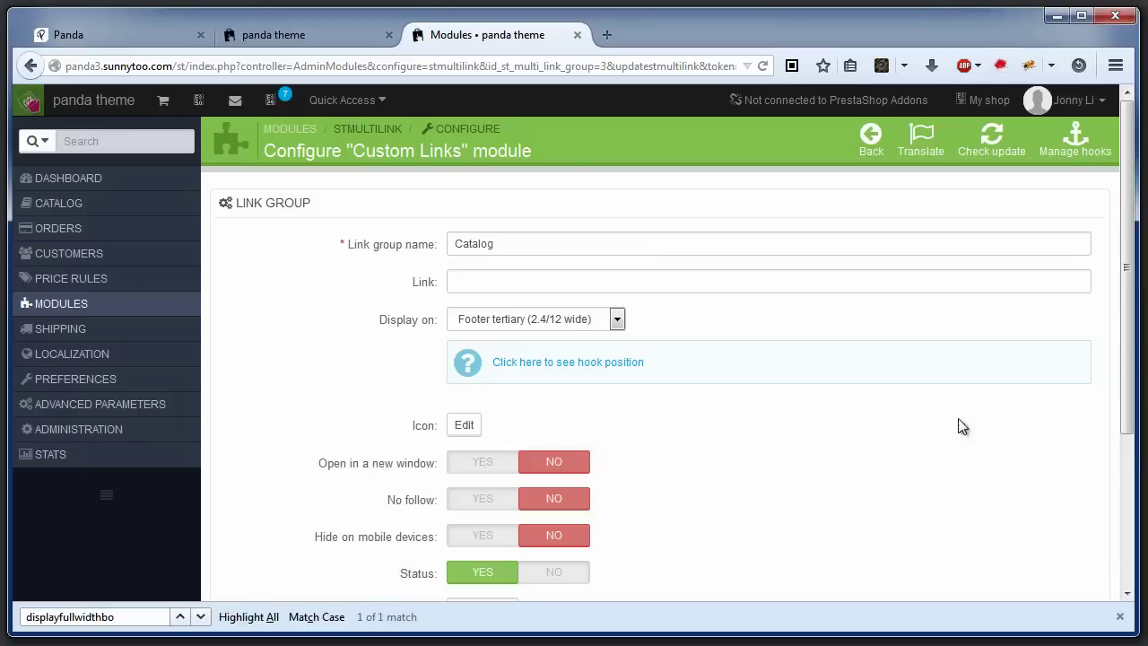
left_click(601, 319)
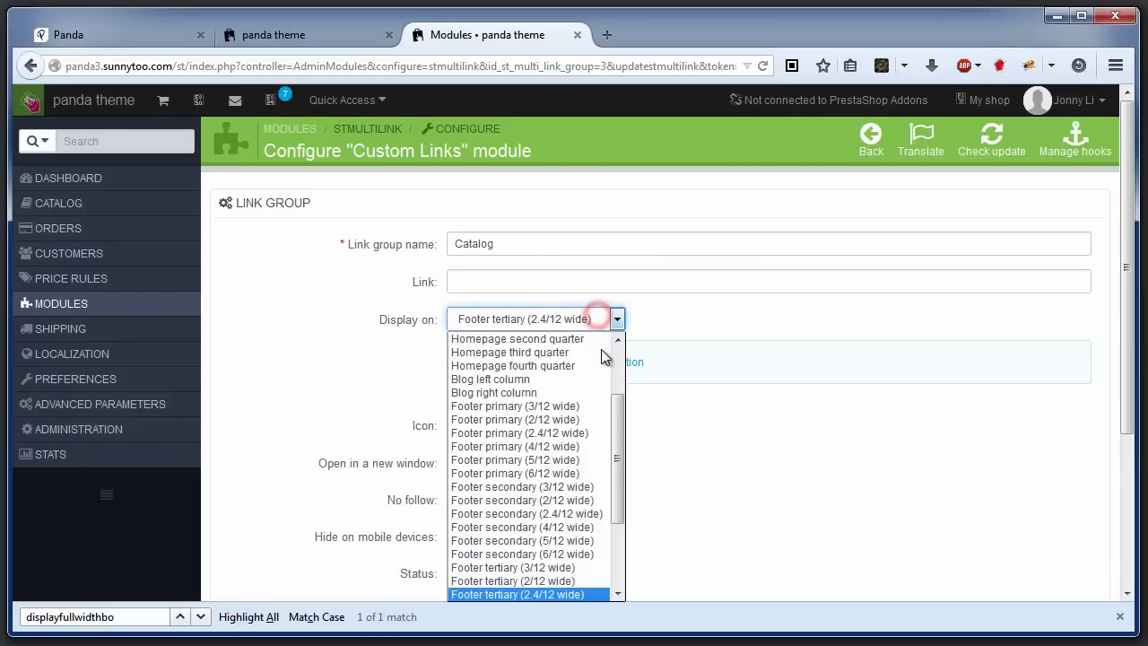
left_click(588, 487)
scroll(888, 502, "down", 5)
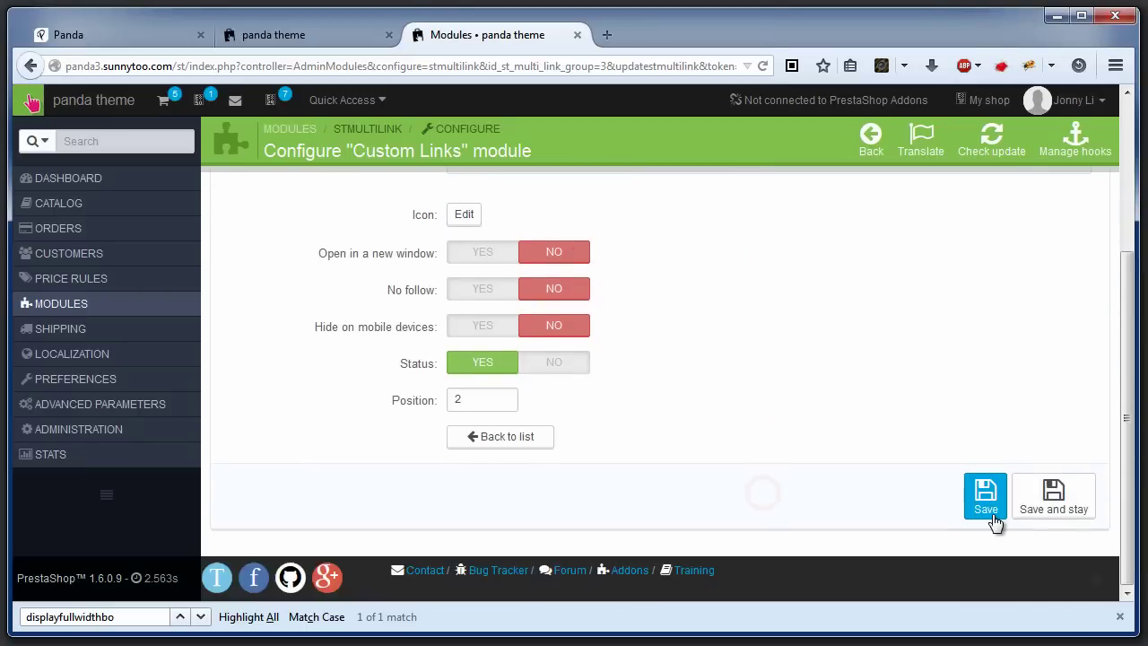
left_click(986, 502)
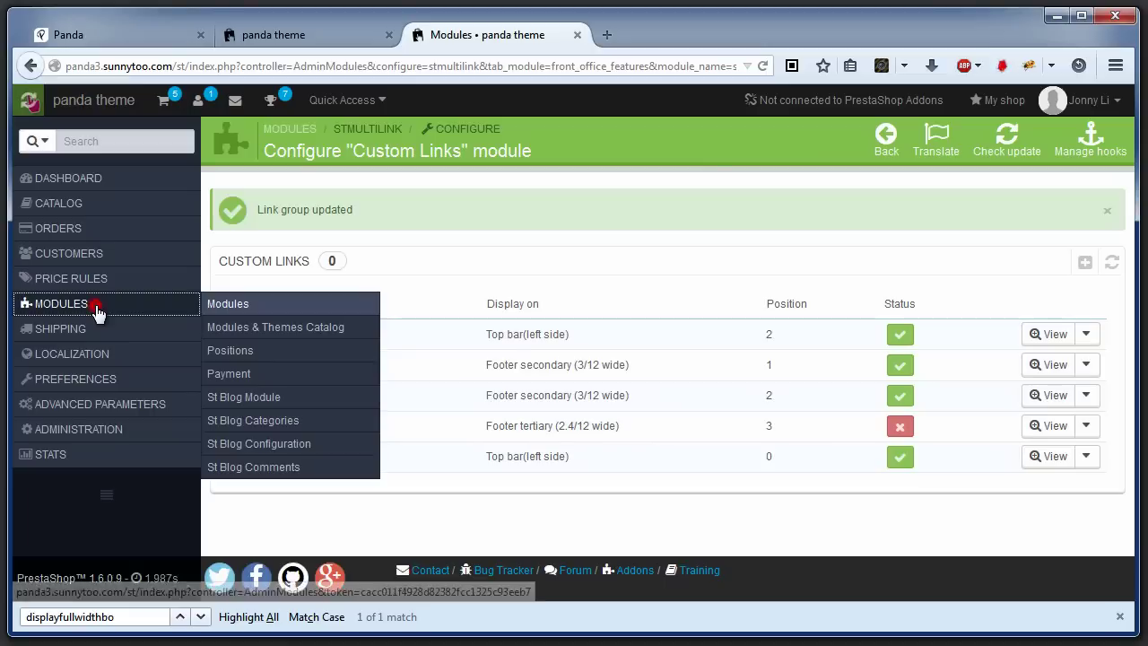
Search the modules list for "newsletter" and disable the Newsletter block module
left_click(97, 310)
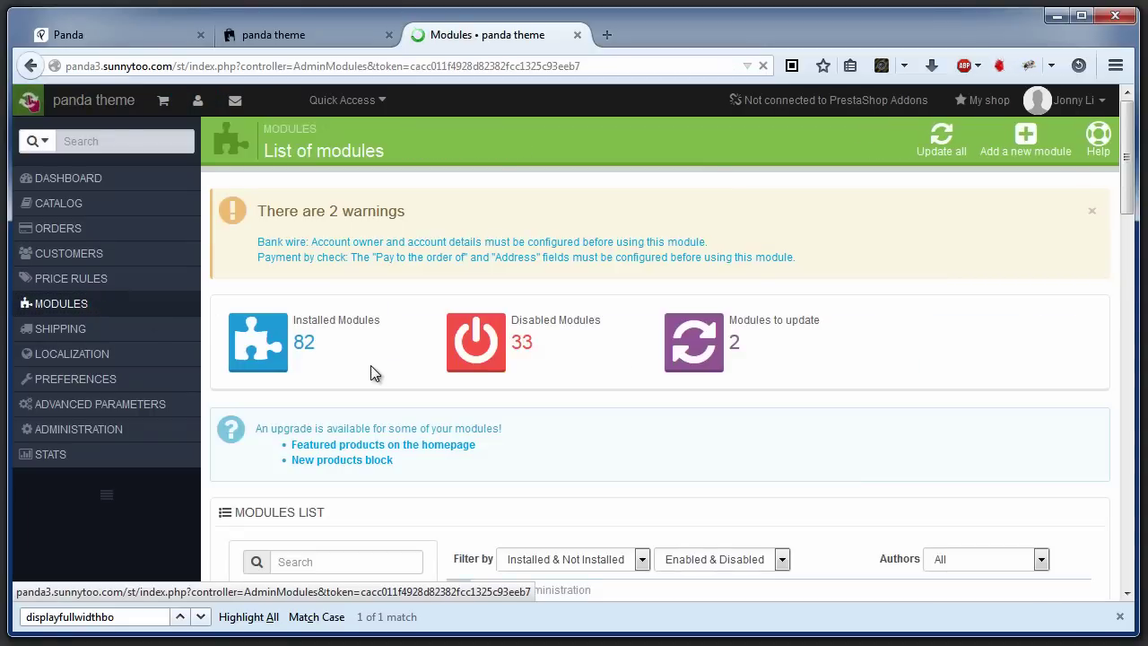
scroll(377, 379, "down", 4)
left_click(346, 371)
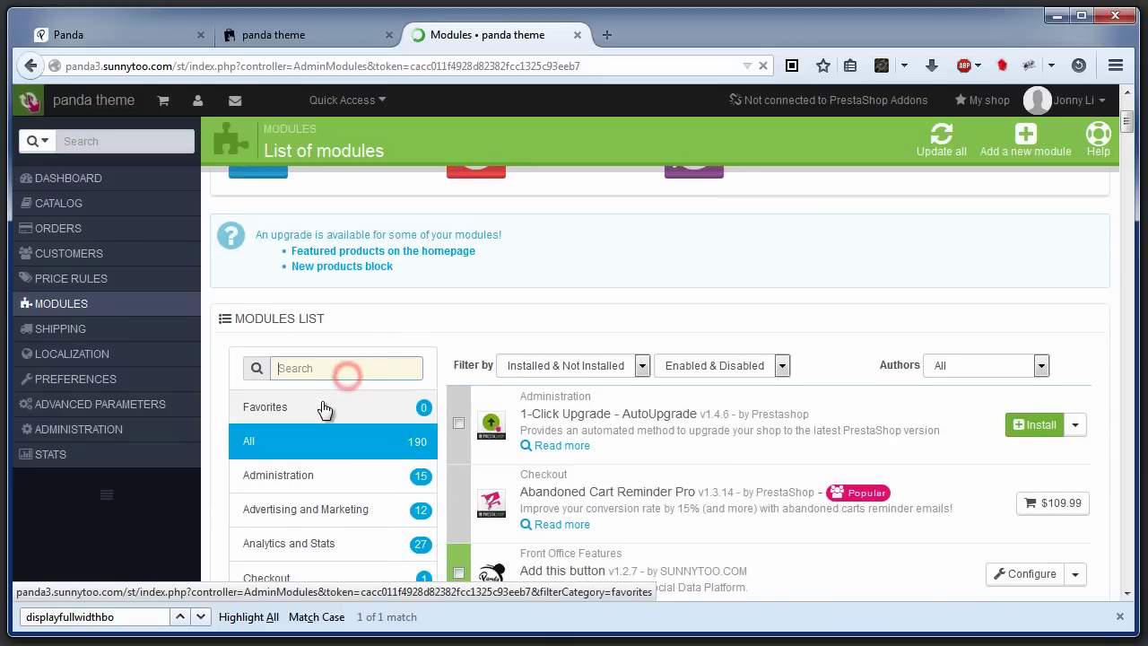
type("newsletter")
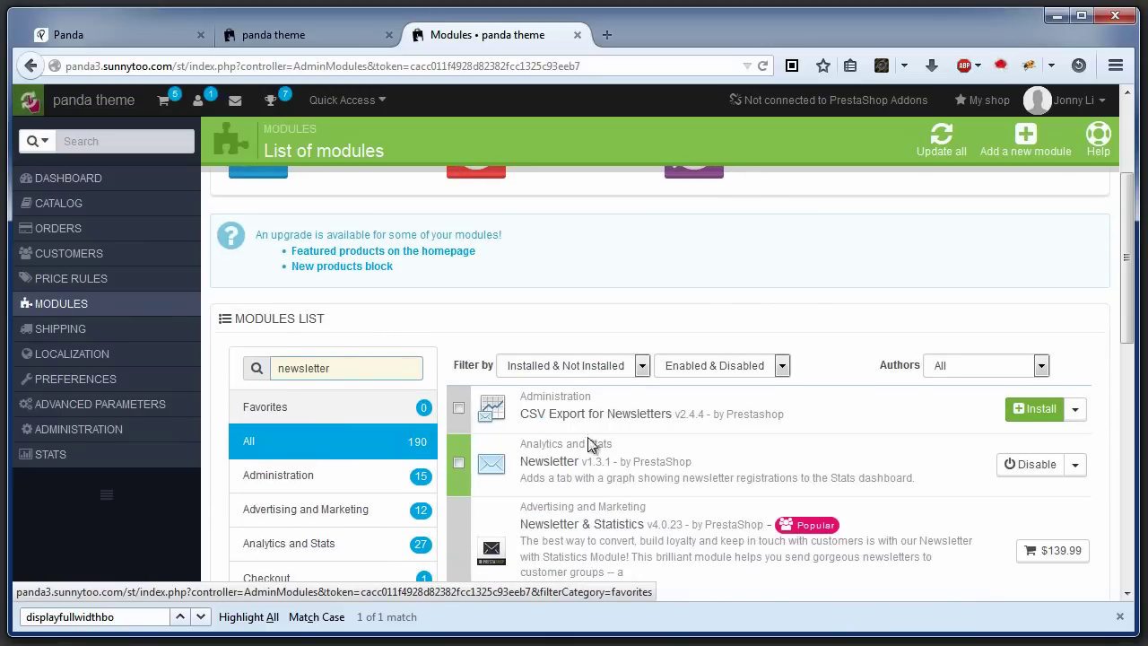
scroll(628, 445, "down", 2)
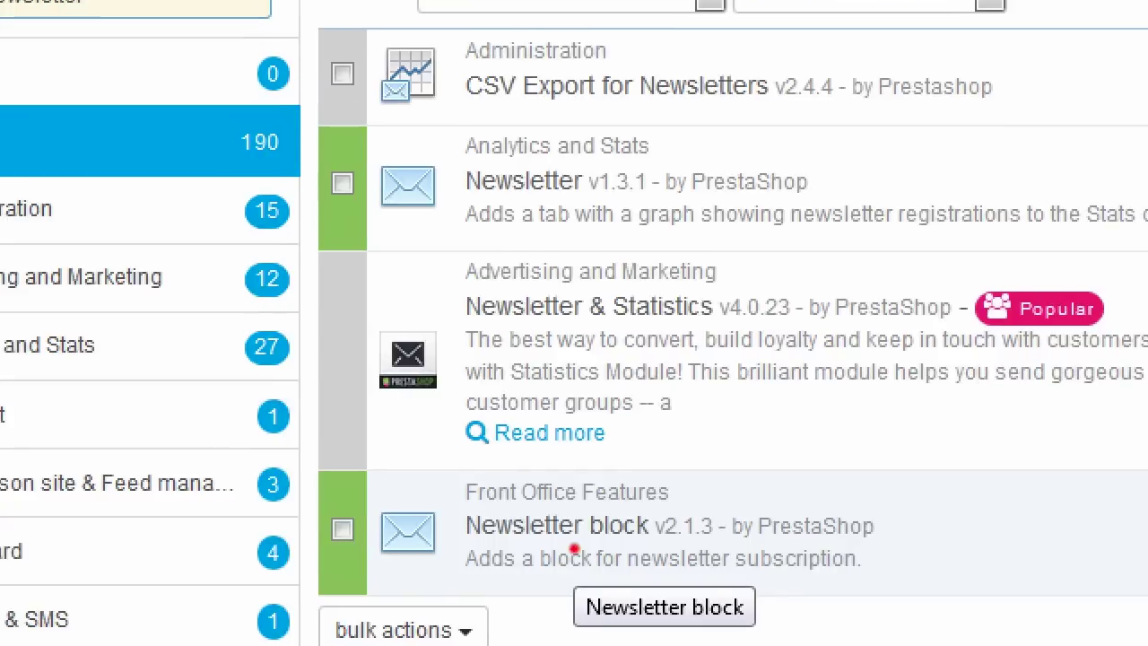
mouse_move(549, 548)
left_mouse_down()
mouse_move(521, 553)
mouse_move(625, 552)
left_mouse_up()
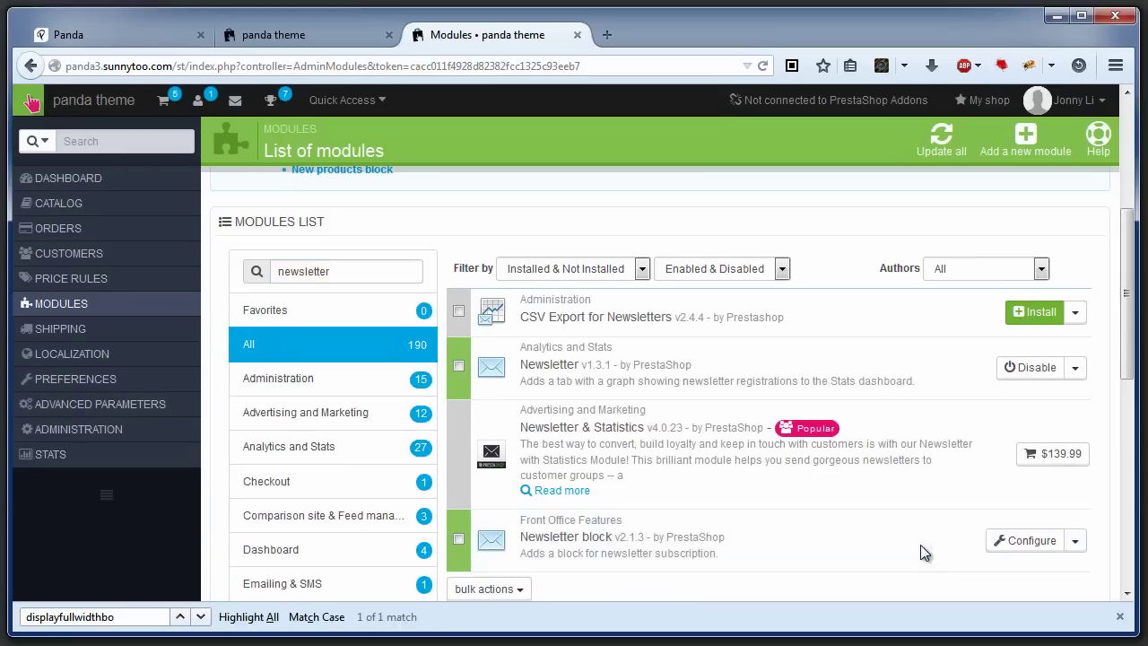
left_click(1075, 540)
left_click(1042, 569)
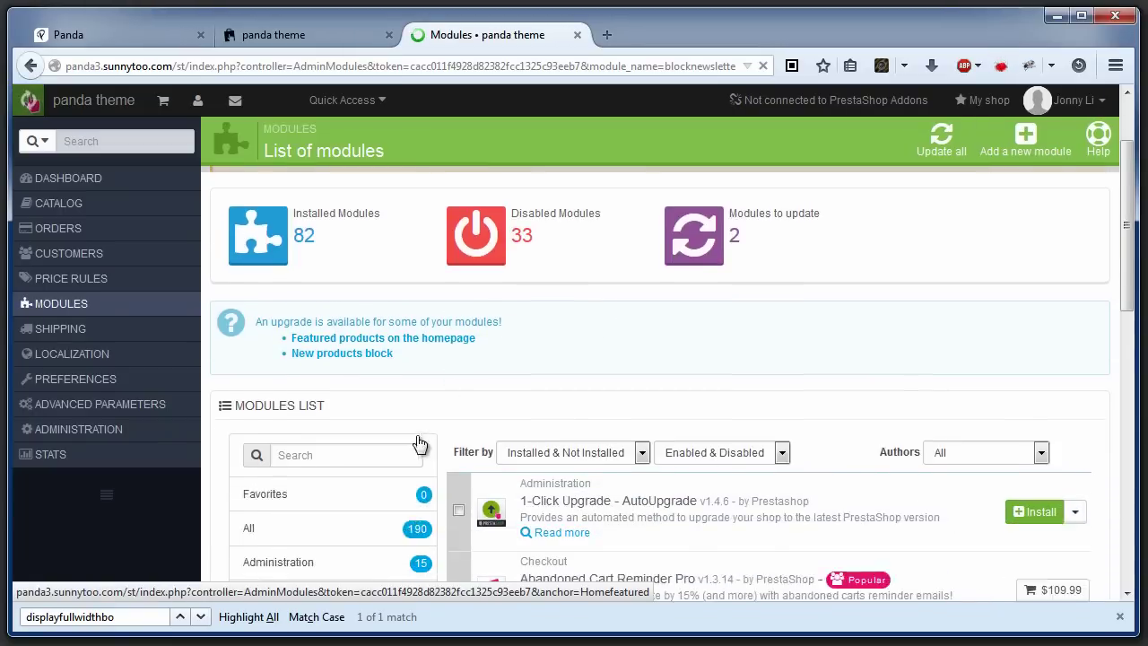
Search the modules list for "facebook" and disable the Facebook Like Box module
scroll(417, 443, "down", 2)
left_click(331, 368)
type("facebook")
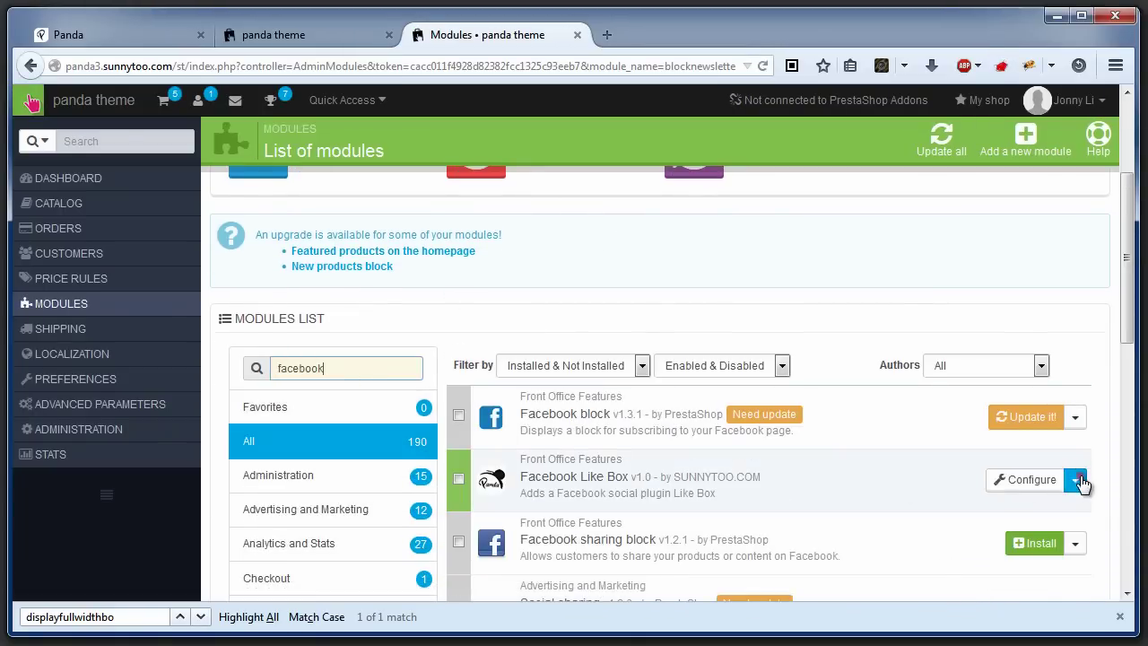
left_click(1072, 480)
left_click(1041, 508)
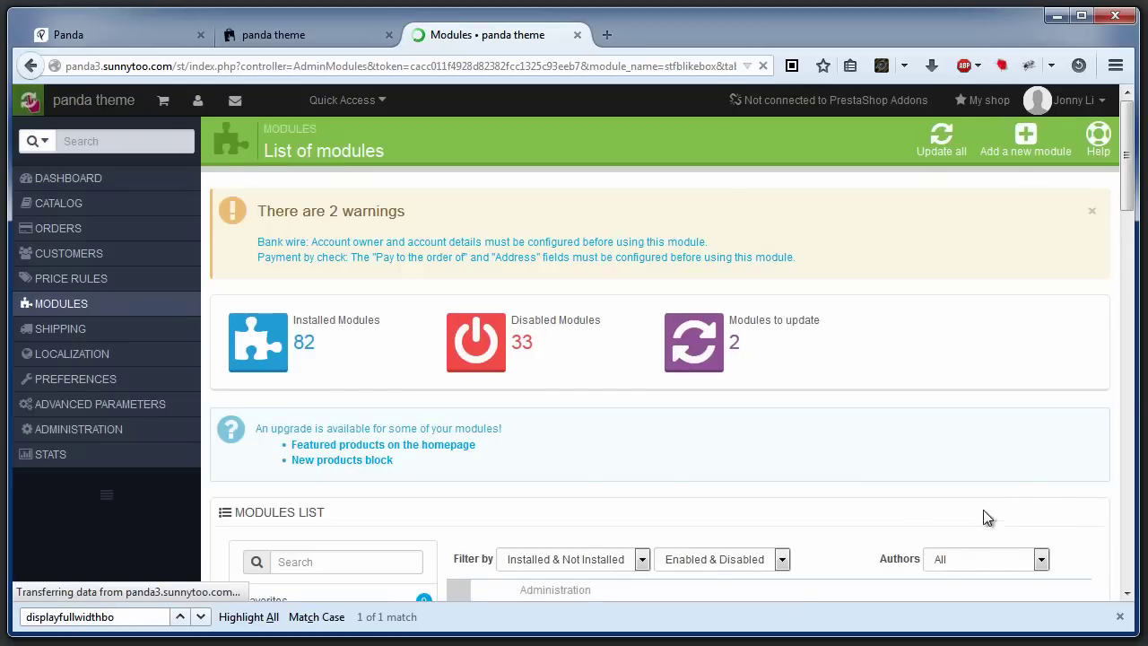
Search the modules list for "tags mod" and disable the Tags block mod module
scroll(547, 484, "down", 1)
scroll(551, 487, "down", 3)
left_click(339, 368)
type("ta")
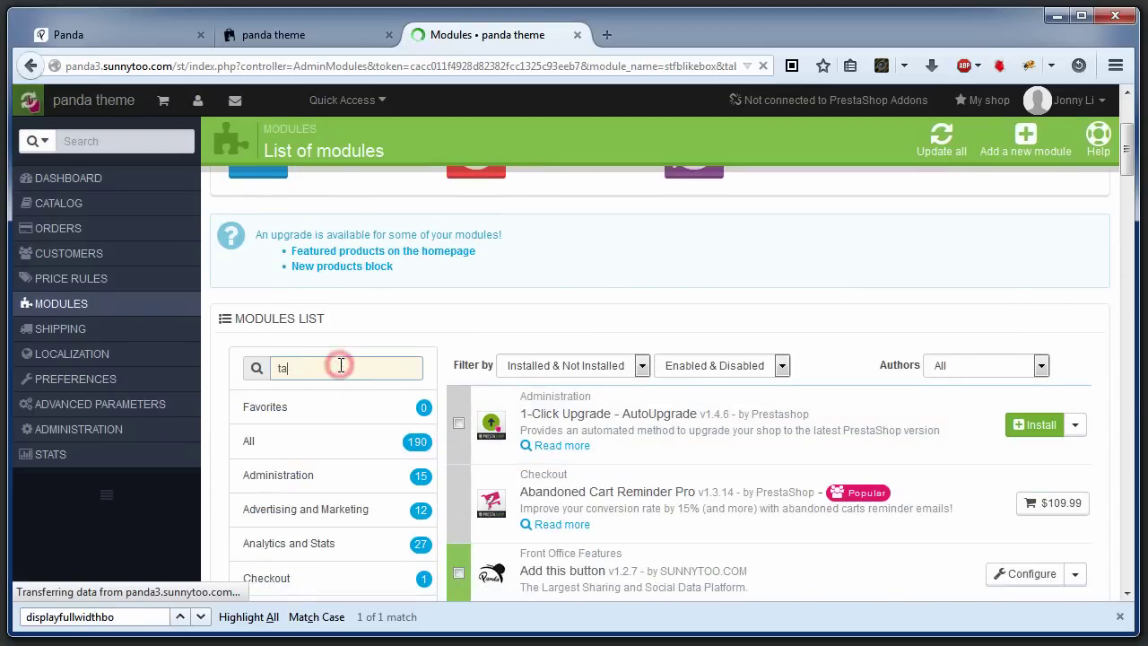
type("gs mod")
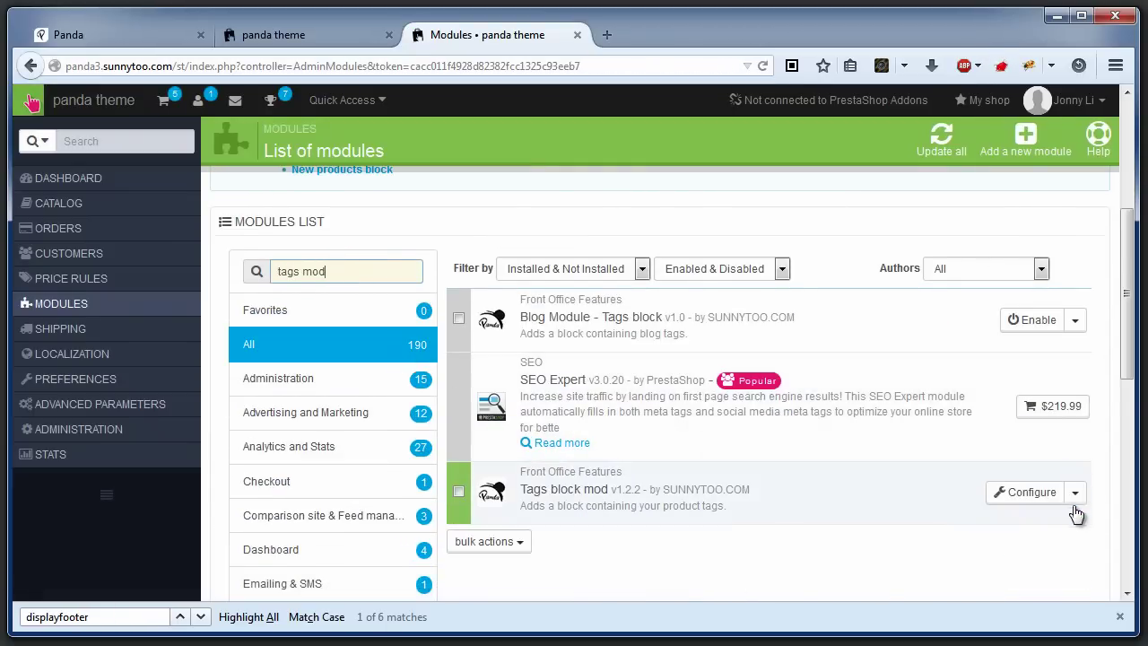
left_click(1072, 498)
left_click(1033, 525)
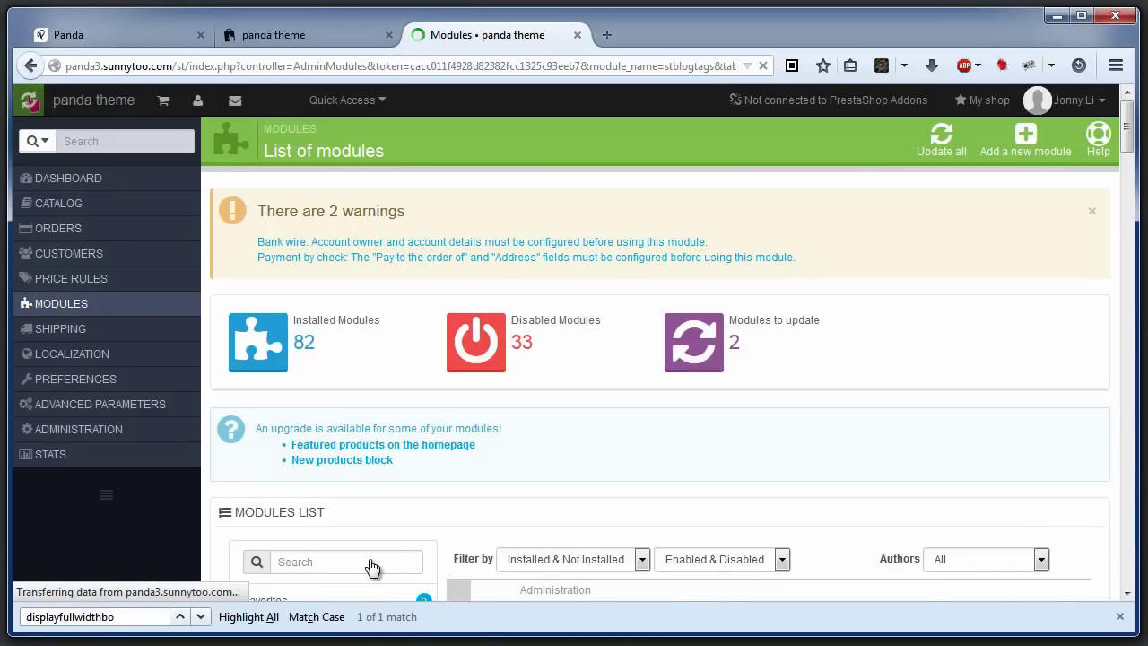
Search the modules list for "special products", remove the Special Products Slider from the displayFooter hook and save its settings
left_click(330, 462)
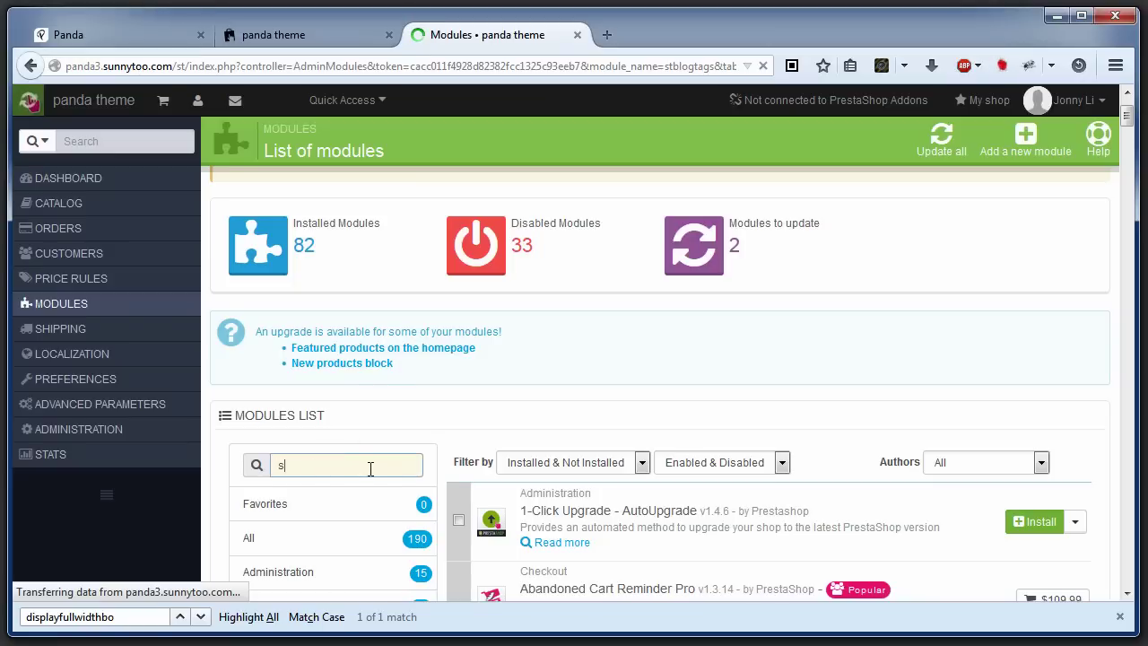
type("specia")
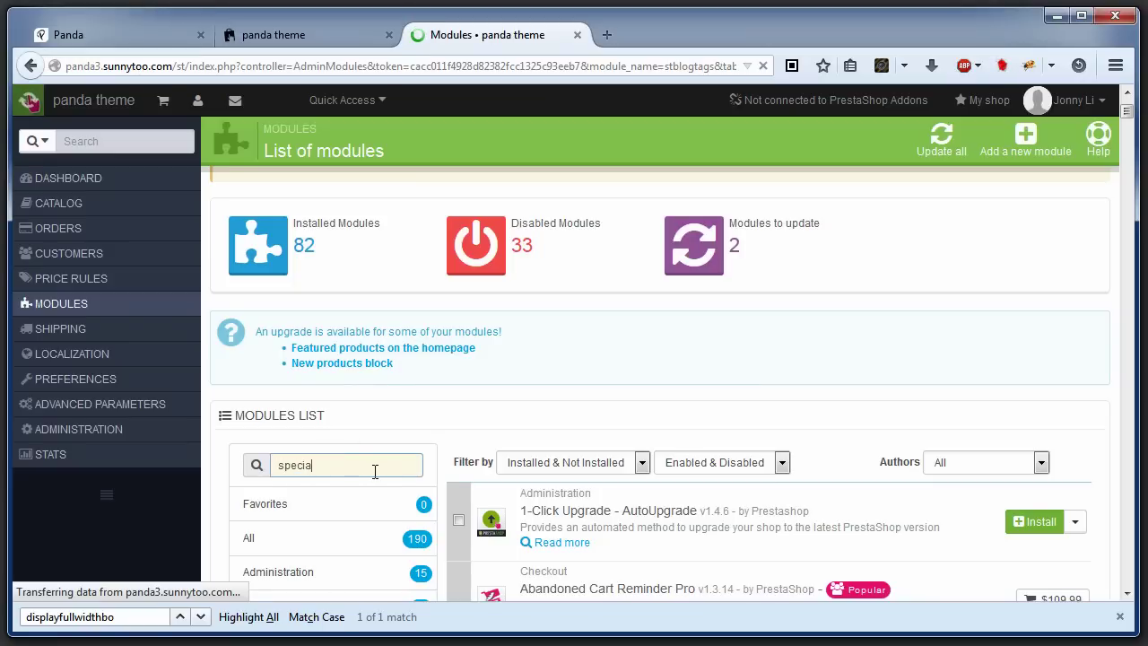
type("l products")
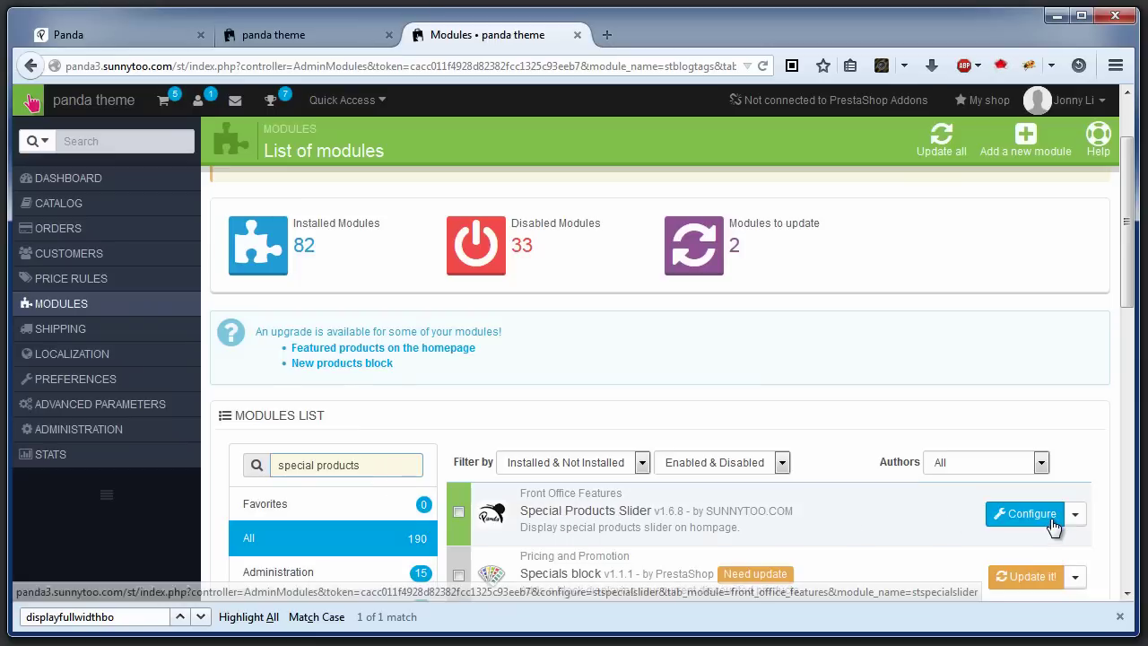
left_click(1054, 526)
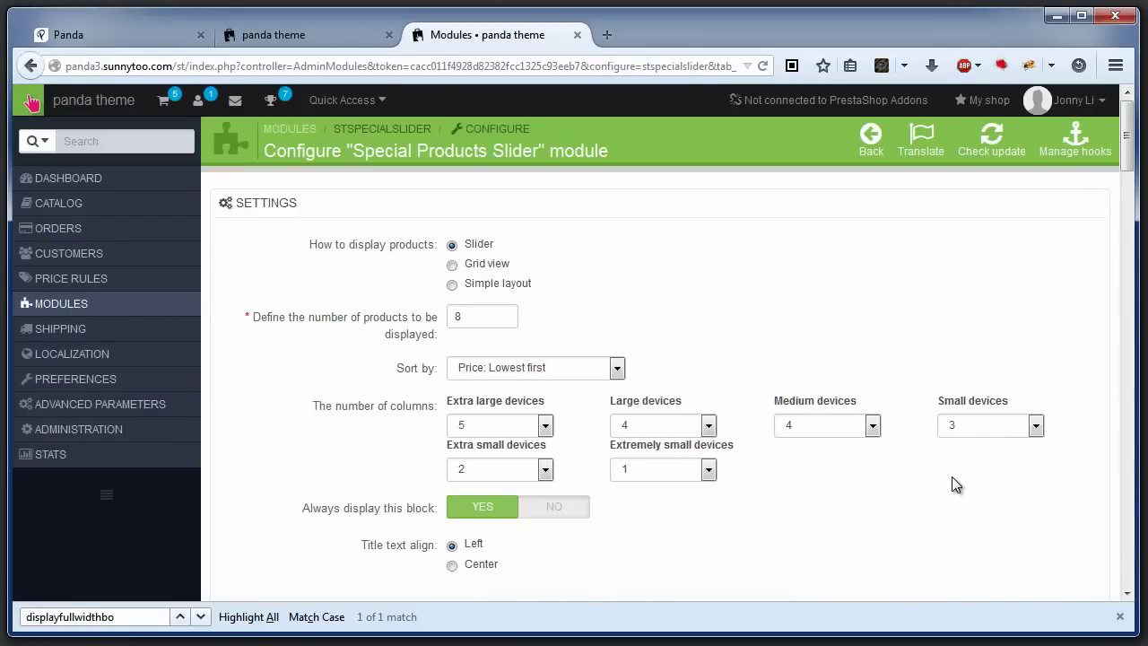
scroll(951, 476, "down", 15)
scroll(947, 476, "down", 15)
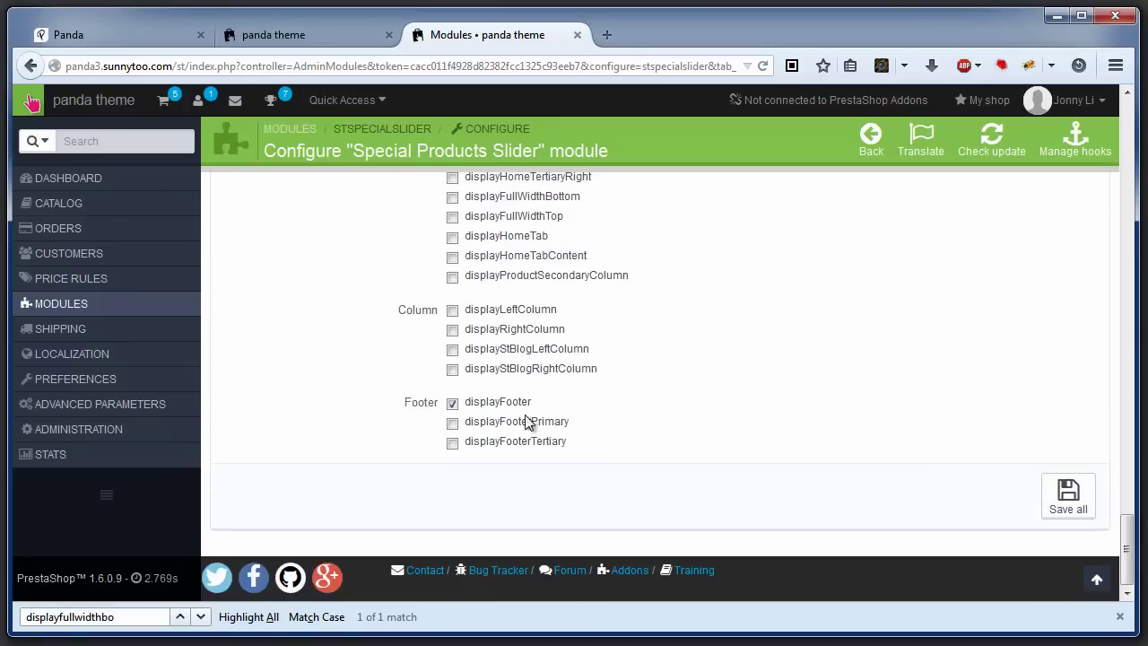
left_click(507, 403)
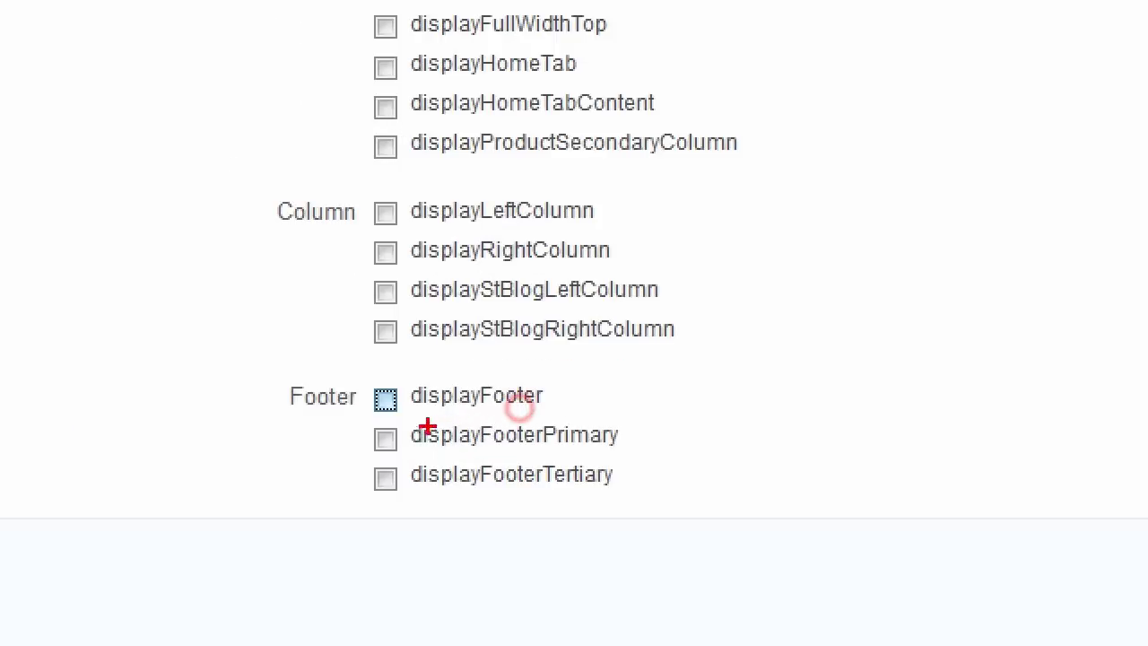
left_click_drag(477, 412, 575, 418)
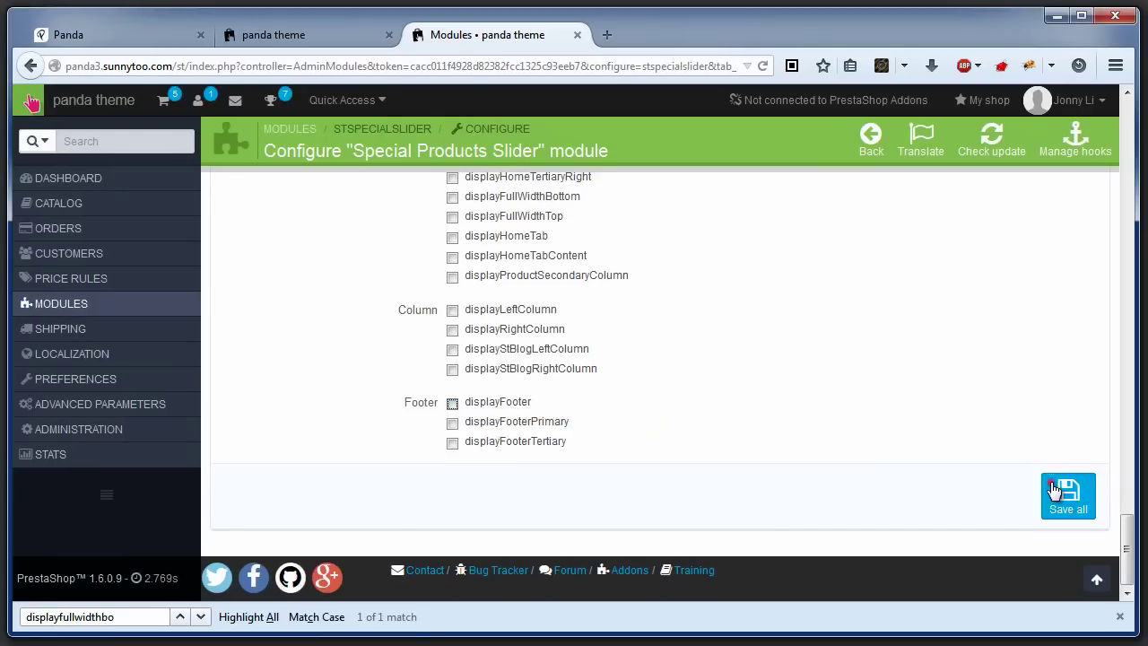
left_click(1058, 491)
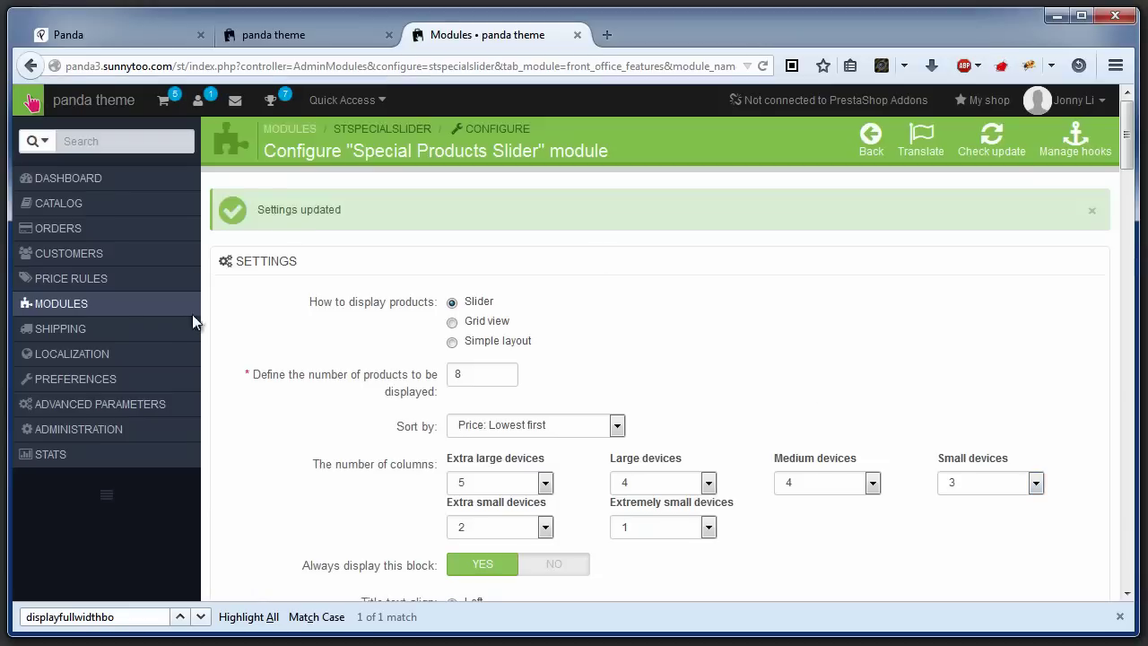
Search the modules list for "twitter" and open the configuration of the Twitter Embedded Timelines module
mouse_move(175, 315)
left_click(229, 307)
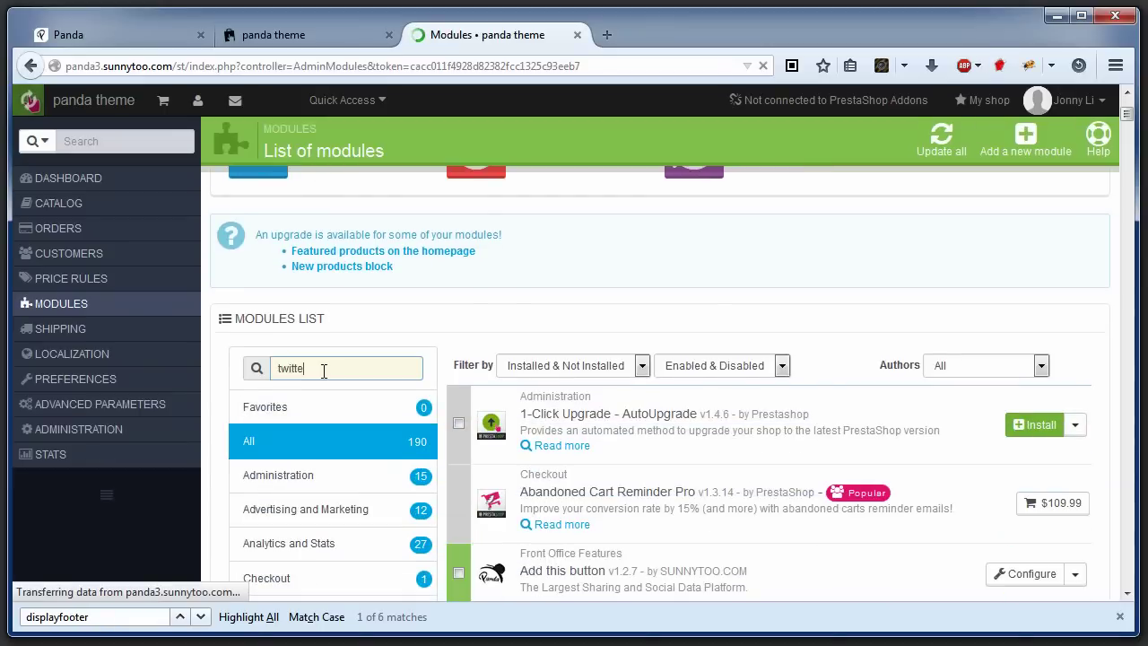
type("r")
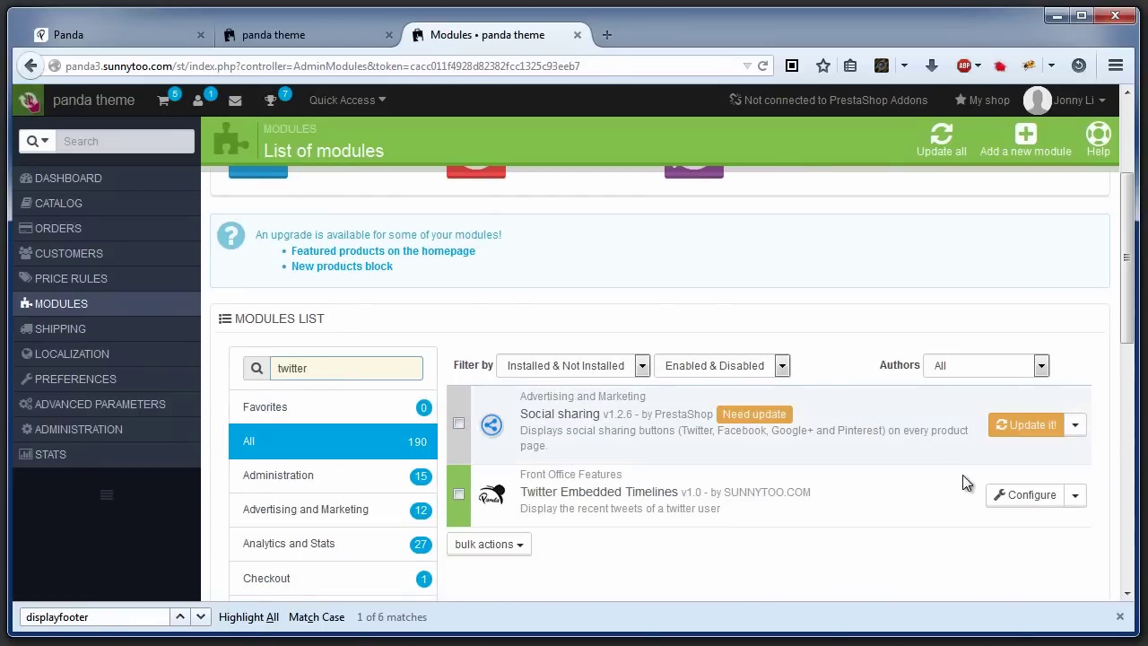
left_click(1022, 497)
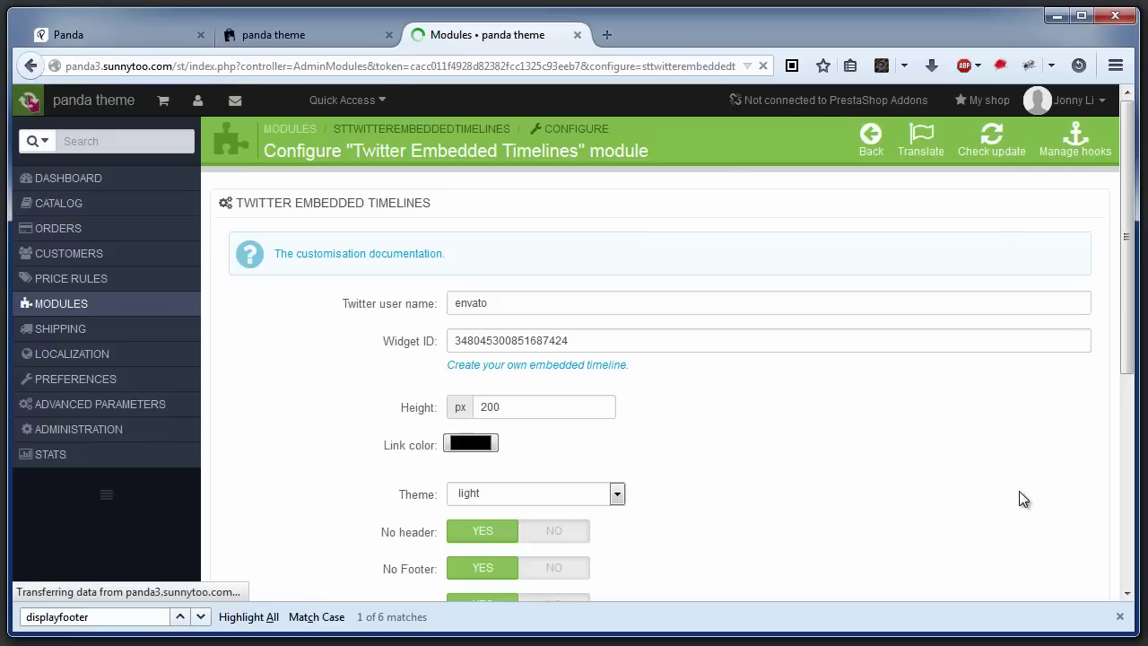
Set the Twitter timeline's theme to dark and its tweet limit to 5, and save the settings
scroll(593, 405, "down", 2)
left_click(590, 404)
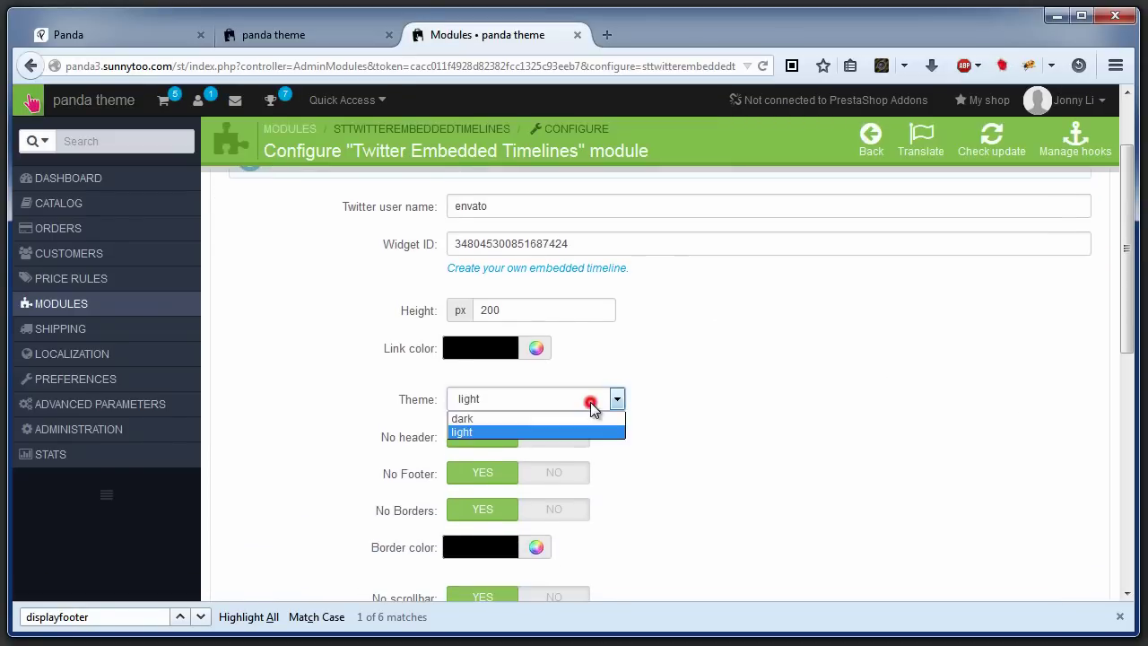
left_click(571, 415)
scroll(571, 417, "down", 5)
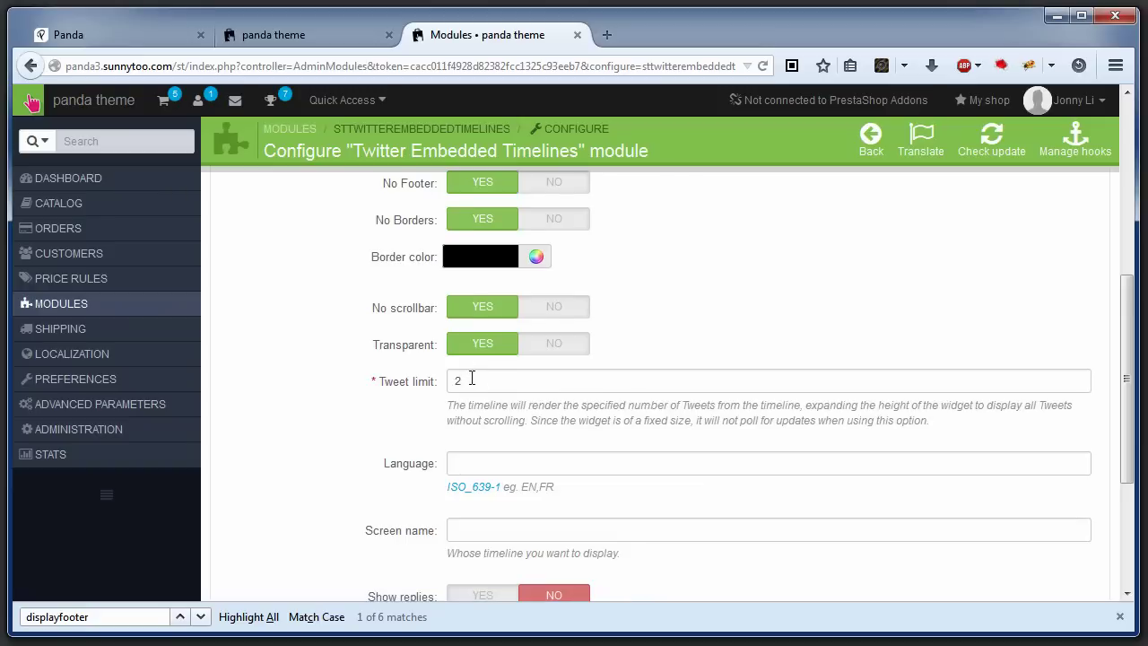
left_click(471, 378)
key("BackSpace")
type("5")
scroll(832, 476, "down", 4)
left_click(1080, 494)
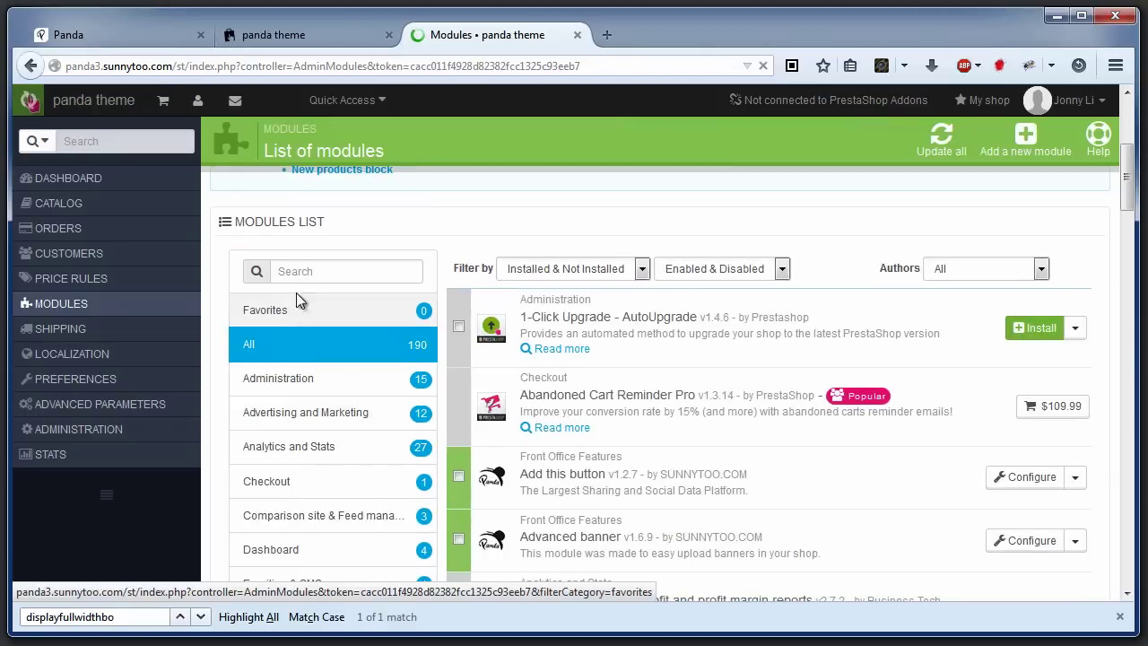
Open the Theme editor module's configuration, delete the payment icon image and save the settings
left_click(319, 263)
type("theme ed")
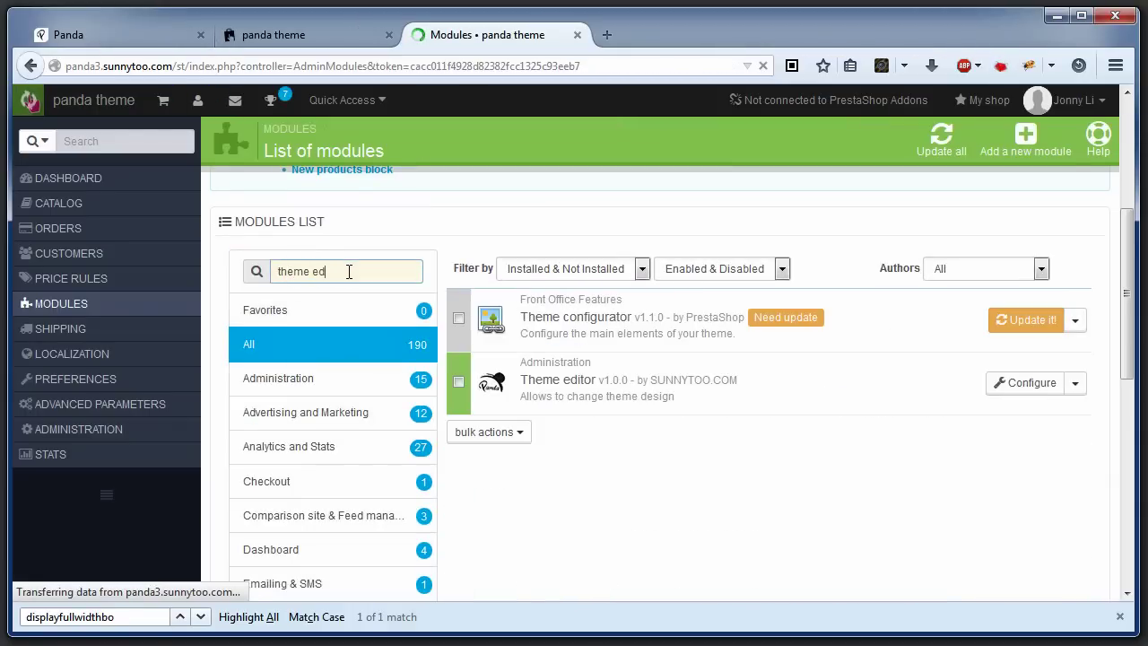
left_click(1031, 383)
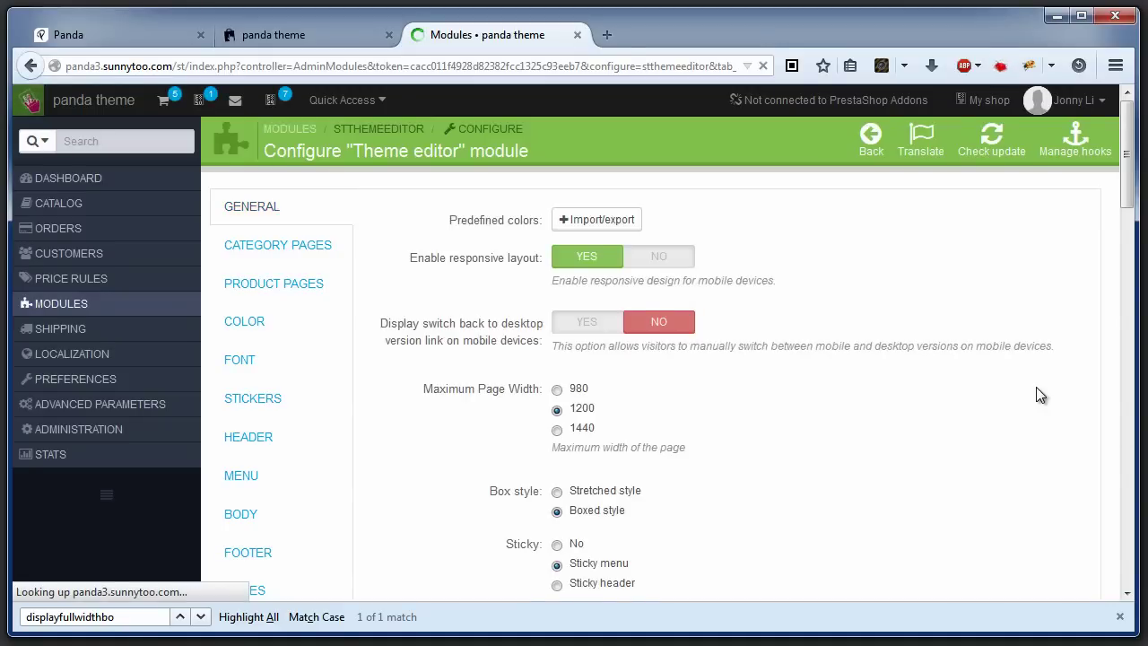
scroll(950, 385, "down", 5)
scroll(950, 385, "down", 13)
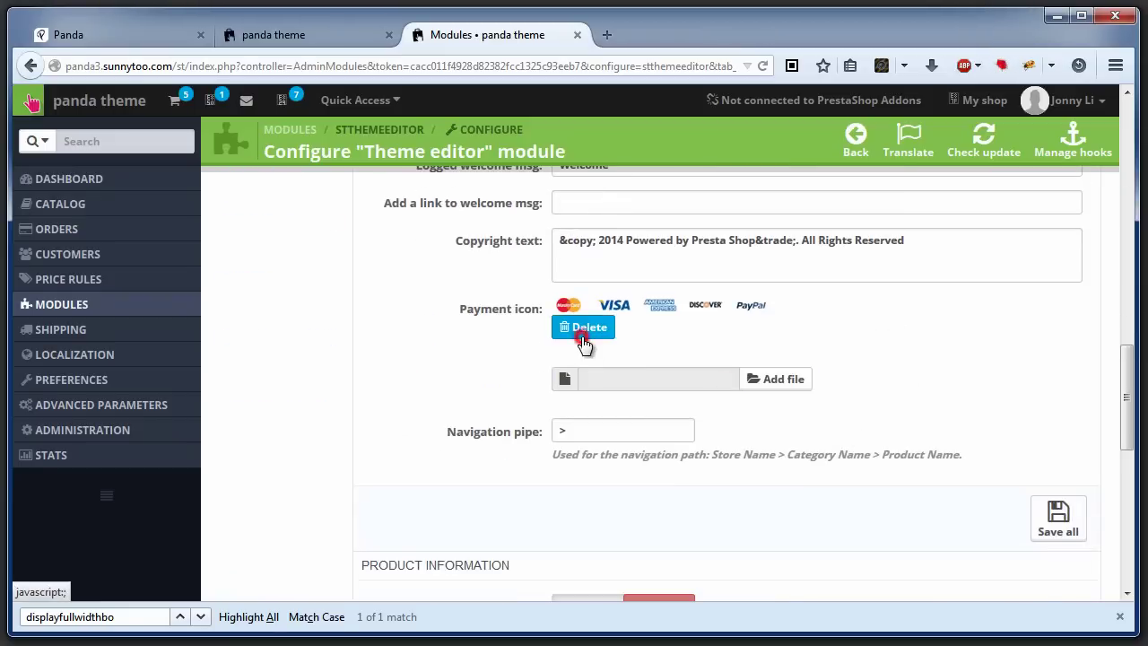
left_click(583, 345)
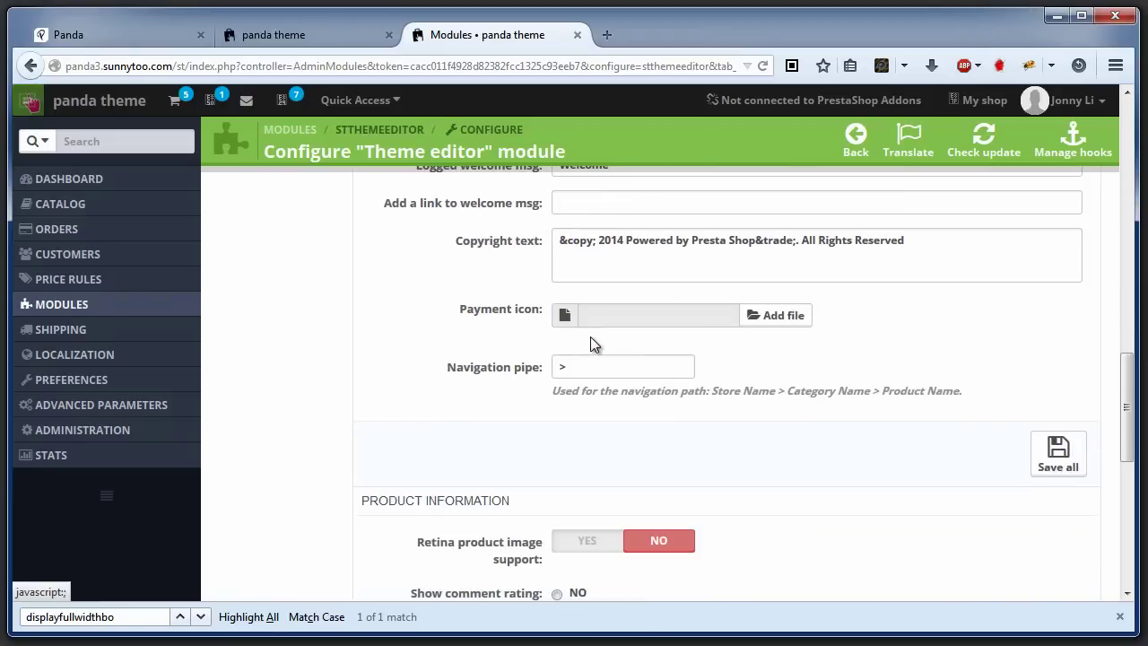
left_click(1069, 446)
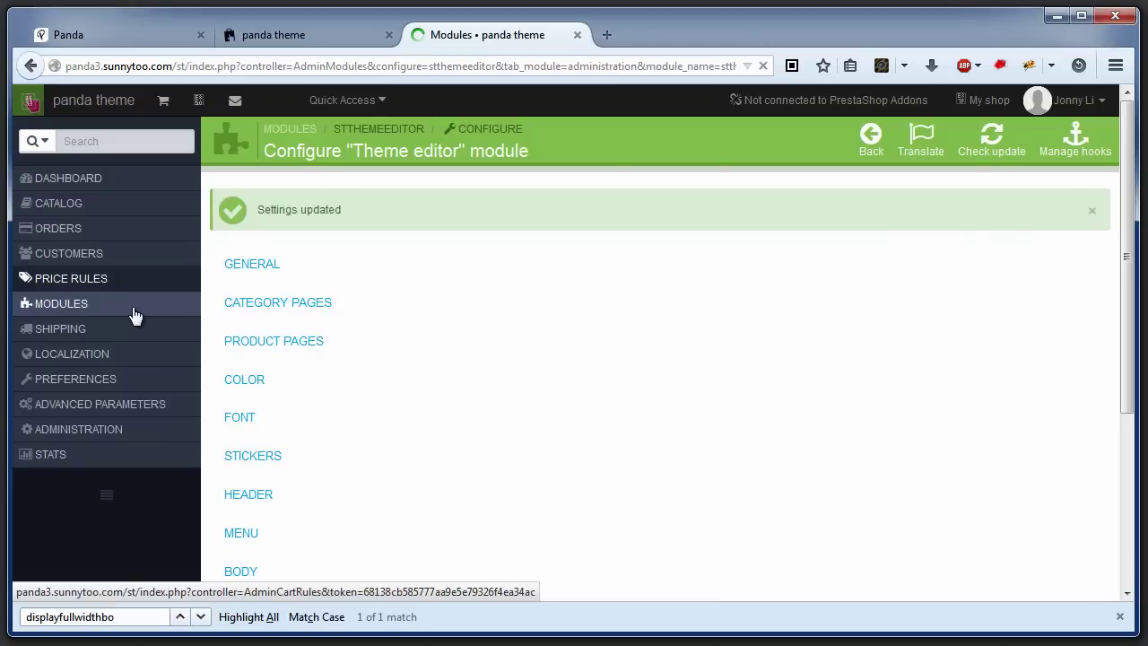
Start transplanting a module from the module positions page and select Social networking block as the module
mouse_move(133, 303)
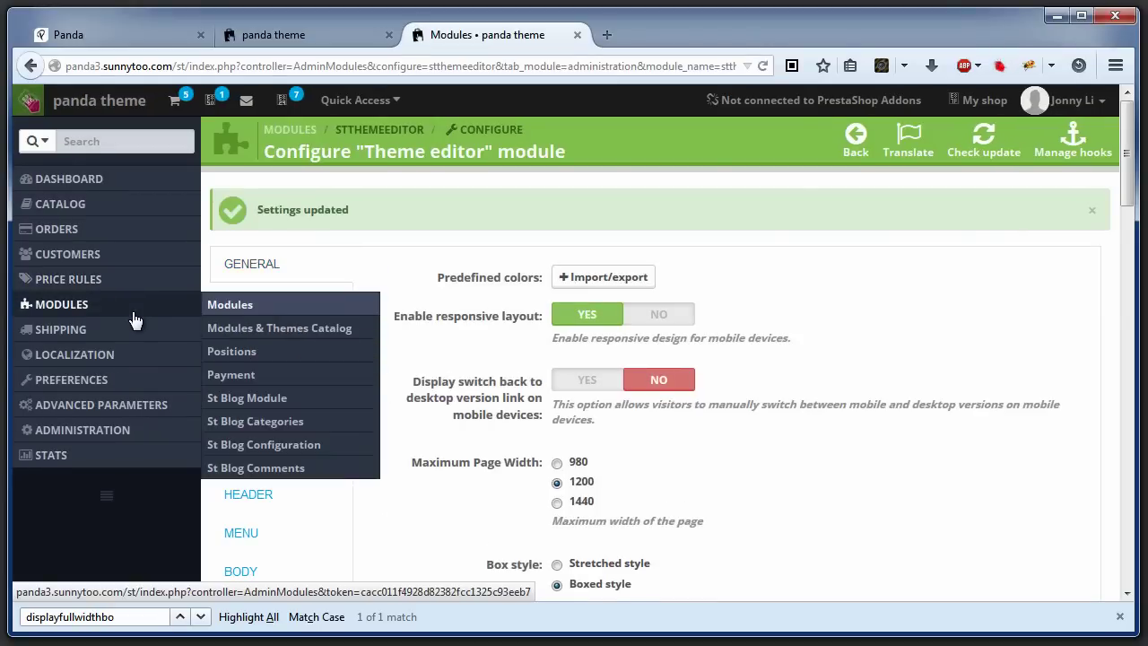
left_click(223, 354)
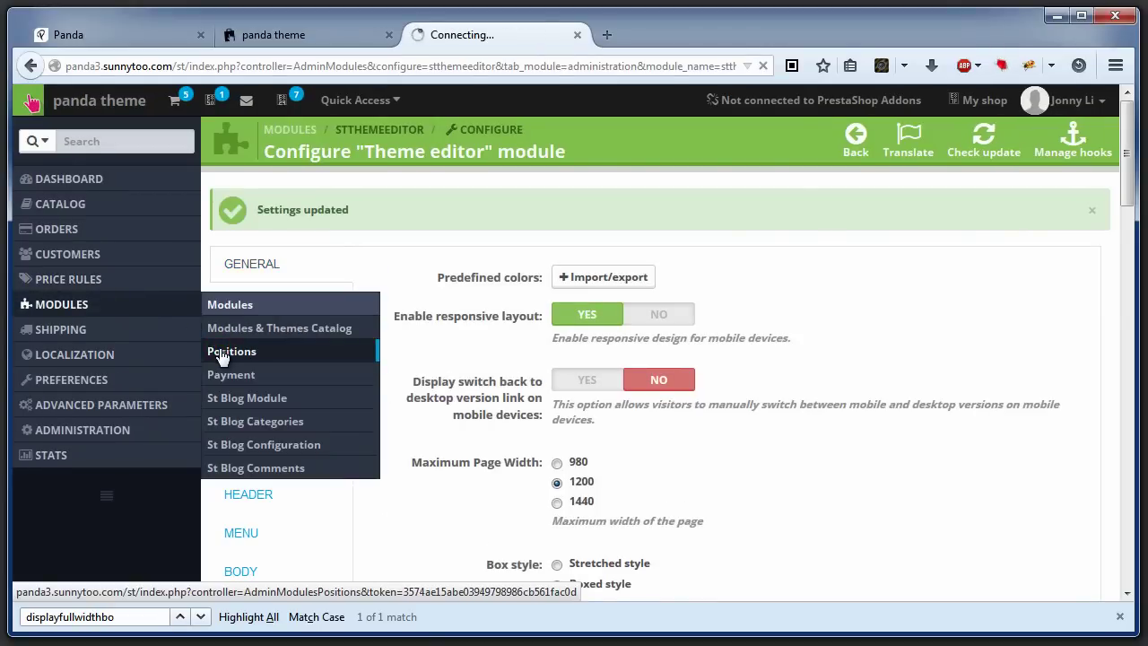
left_click(1000, 136)
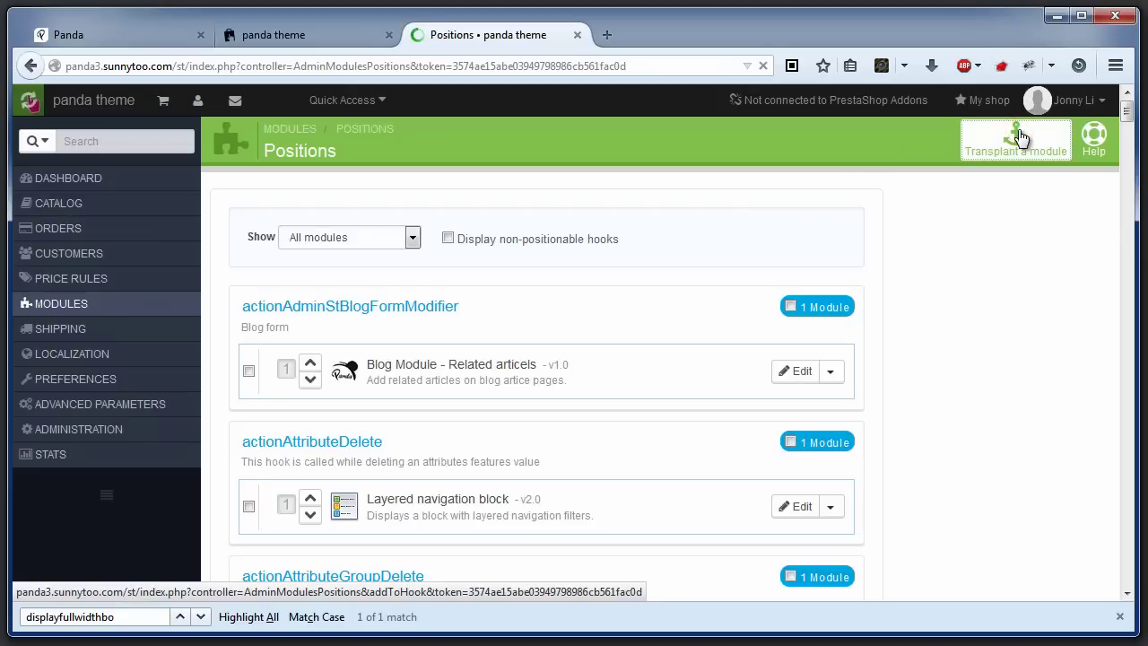
left_click(496, 240)
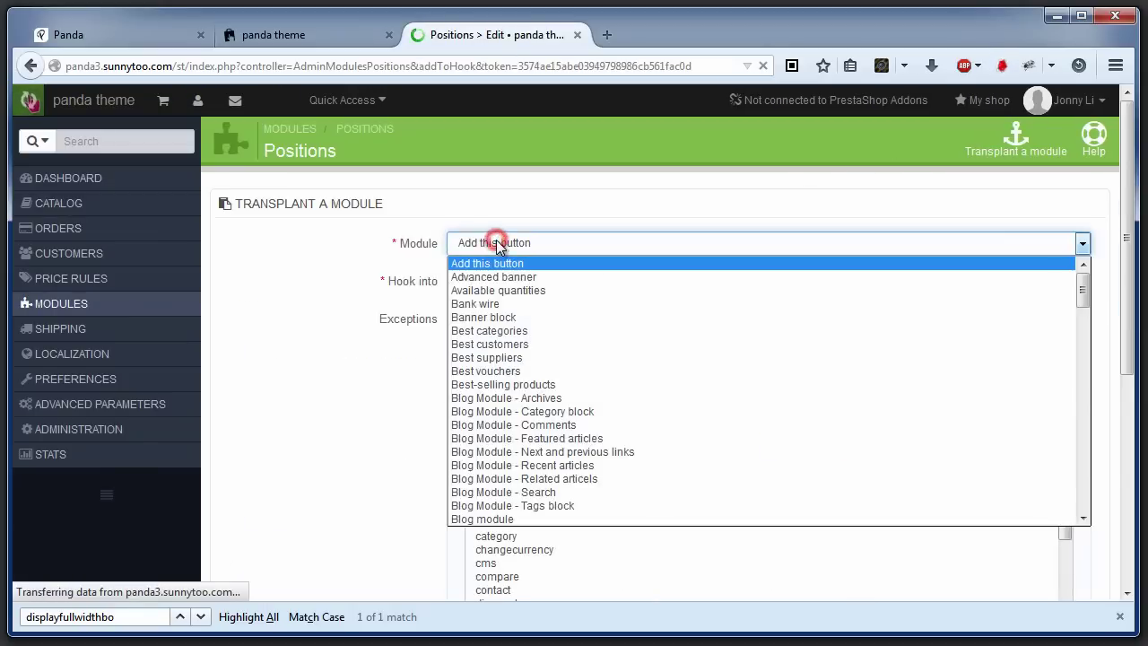
scroll(500, 358, "down", 10)
left_click(501, 253)
left_click(527, 245)
key("Down")
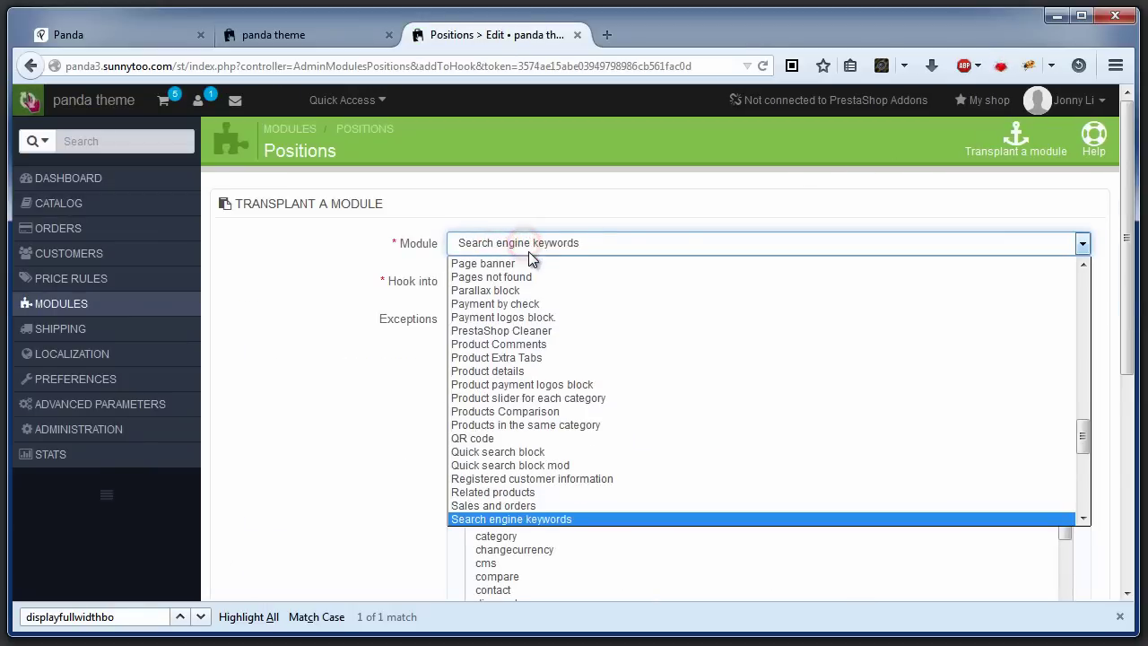
scroll(543, 430, "down", 2)
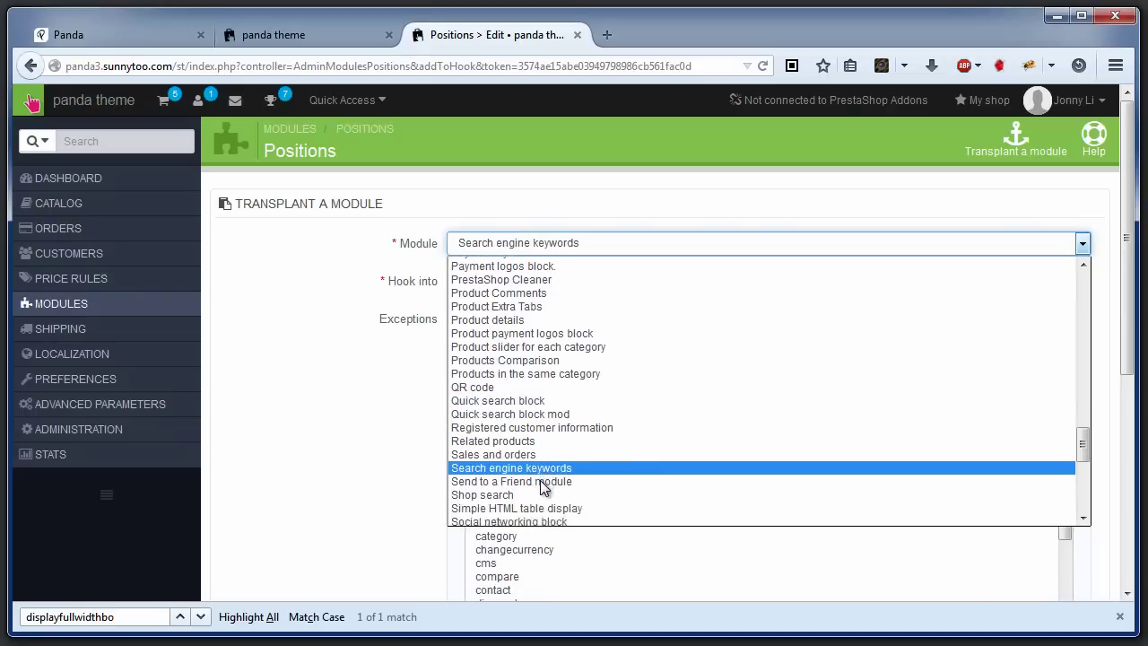
scroll(543, 487, "down", 1)
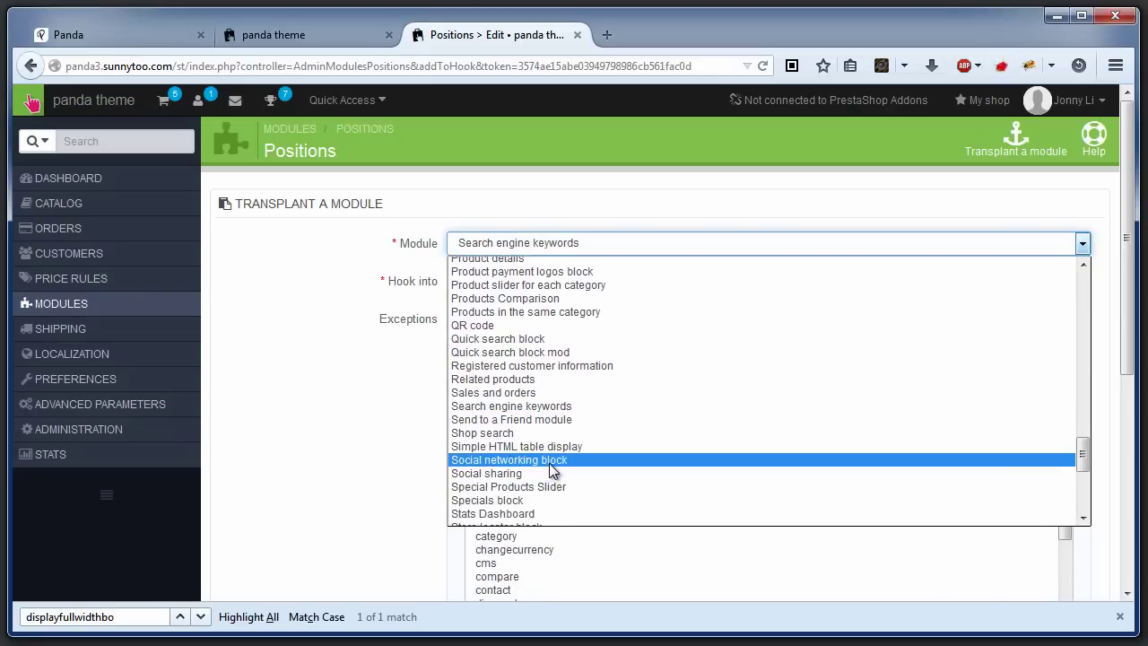
left_click(550, 460)
Hook the Social networking block into displayFooterBottomRight and save the transplant
left_click(541, 285)
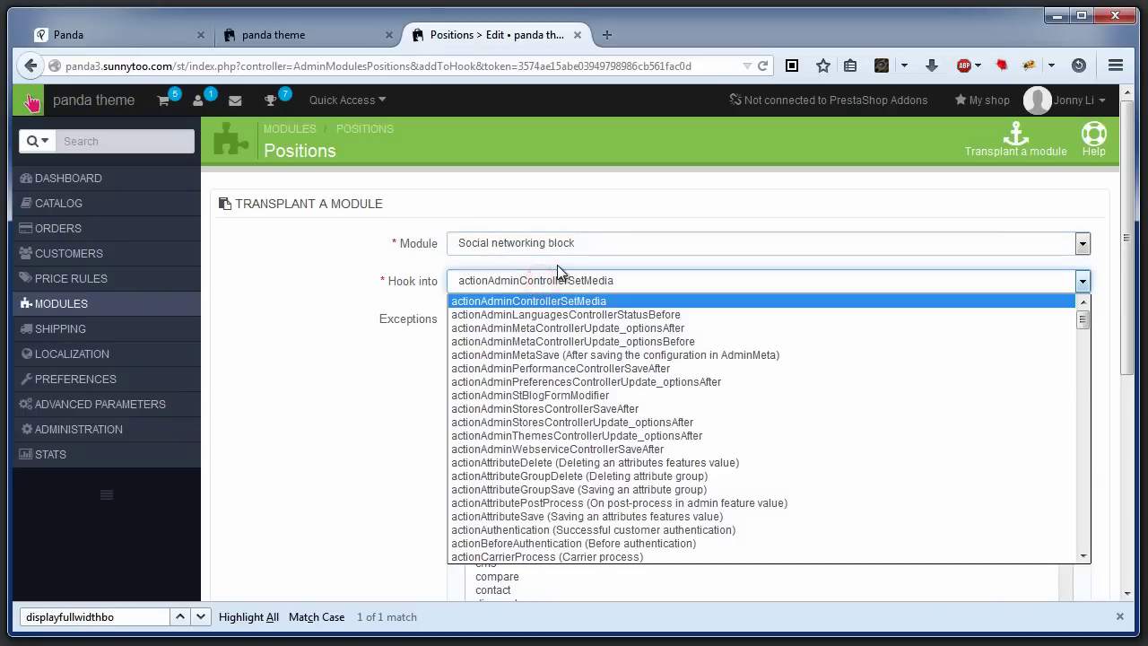
type("displayfo")
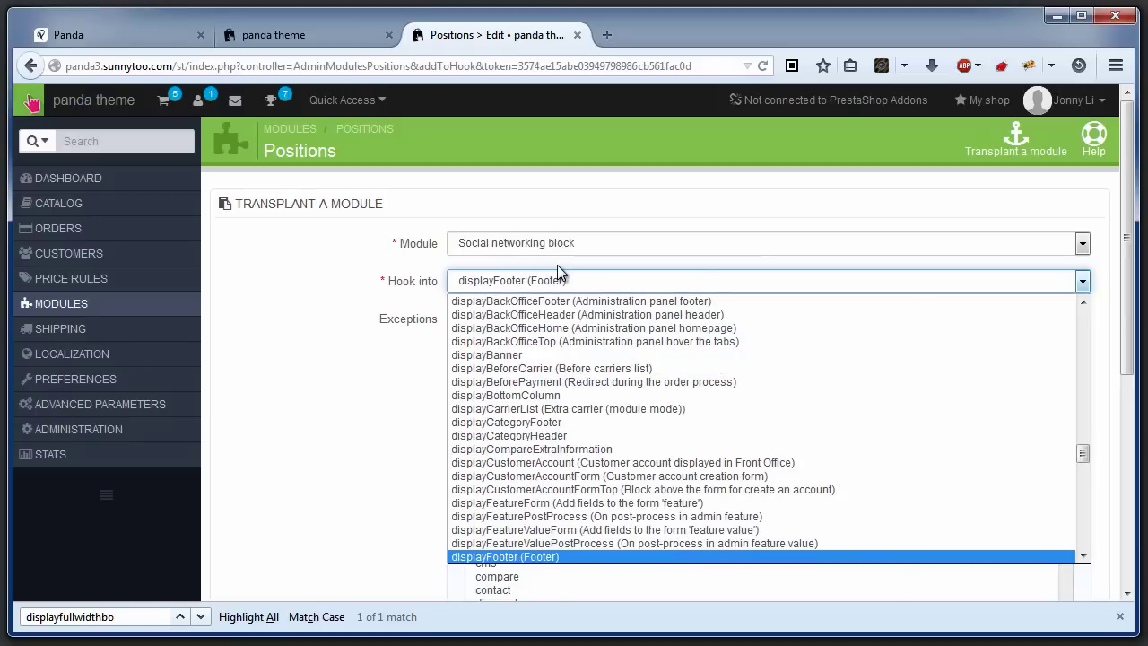
key("Down")
key("Down")
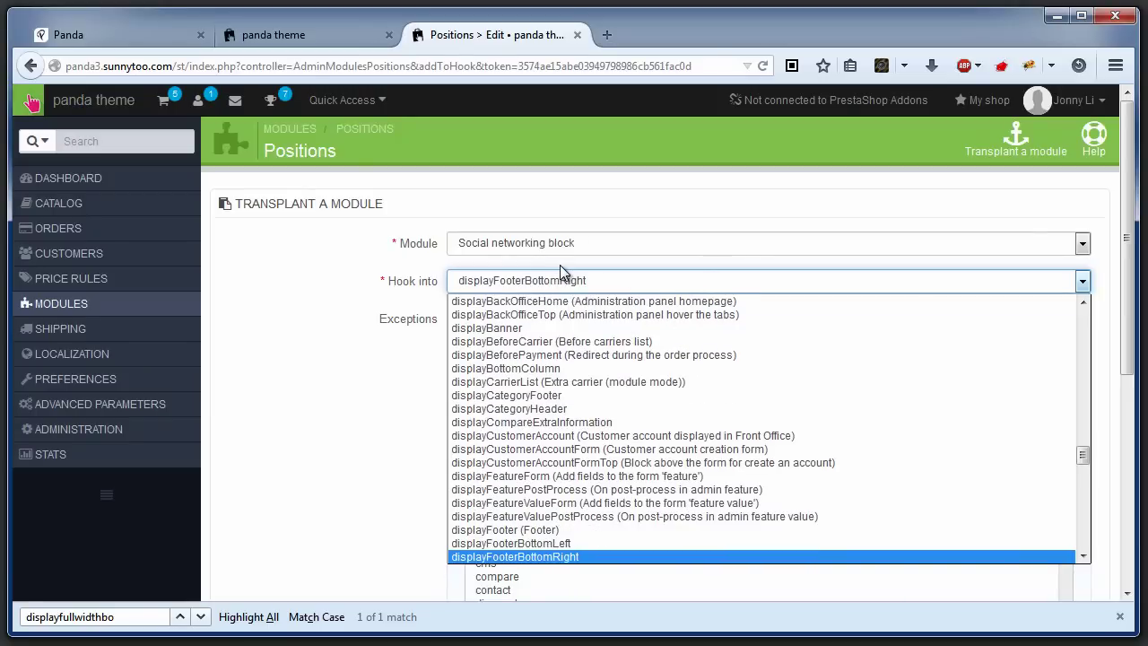
left_click(332, 335)
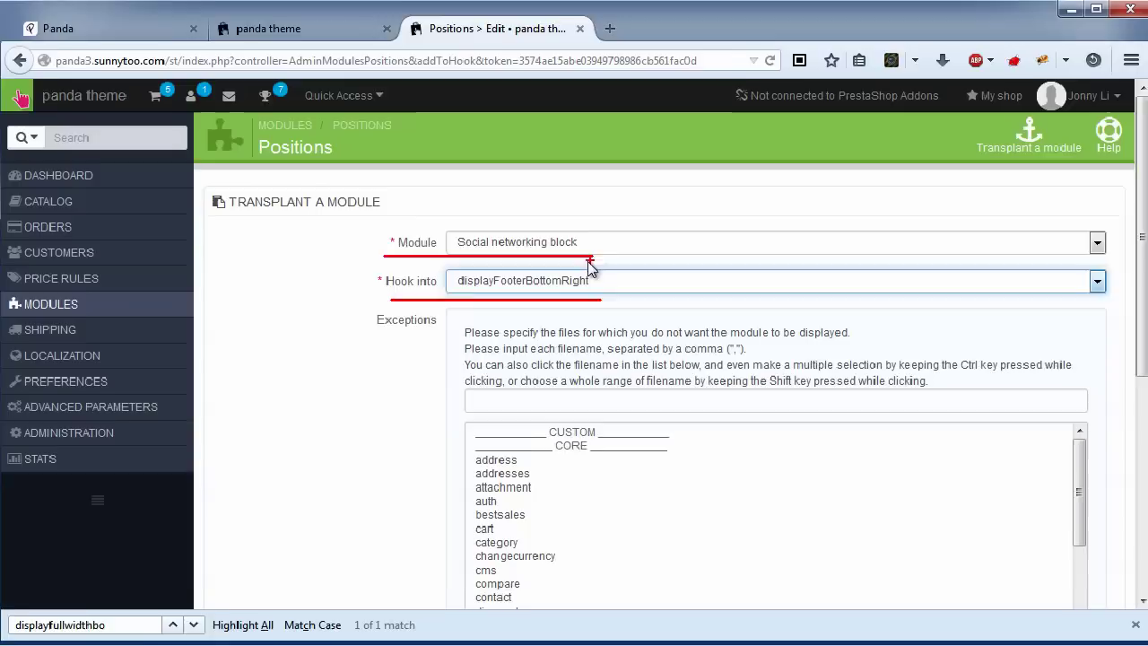
scroll(1104, 536, "down", 8)
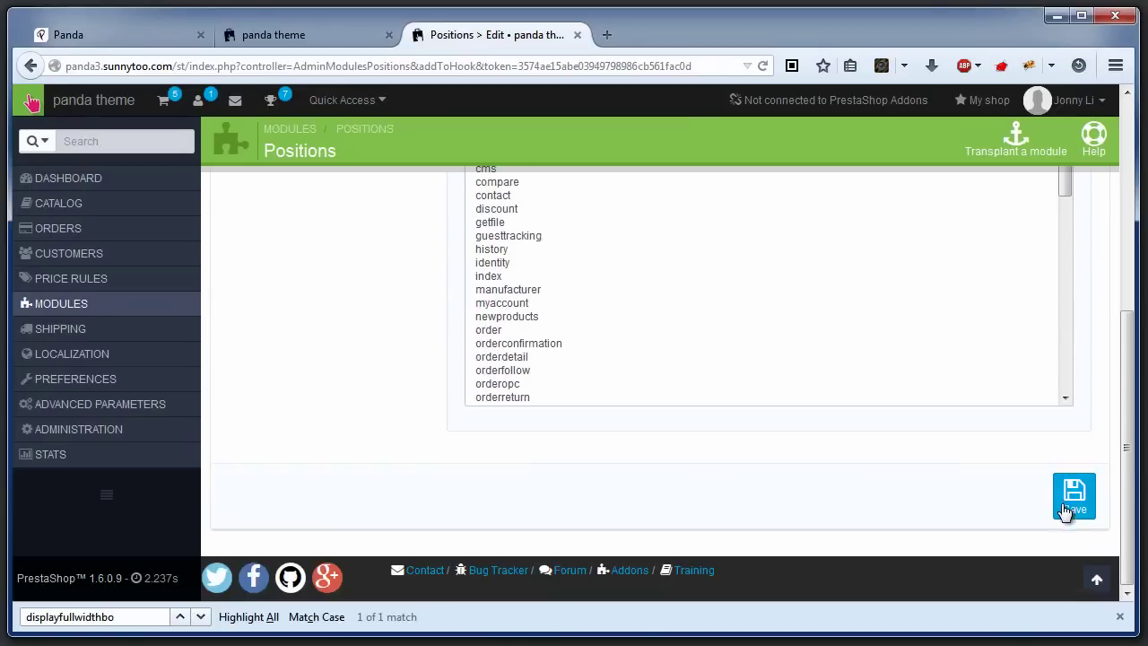
left_click(1066, 507)
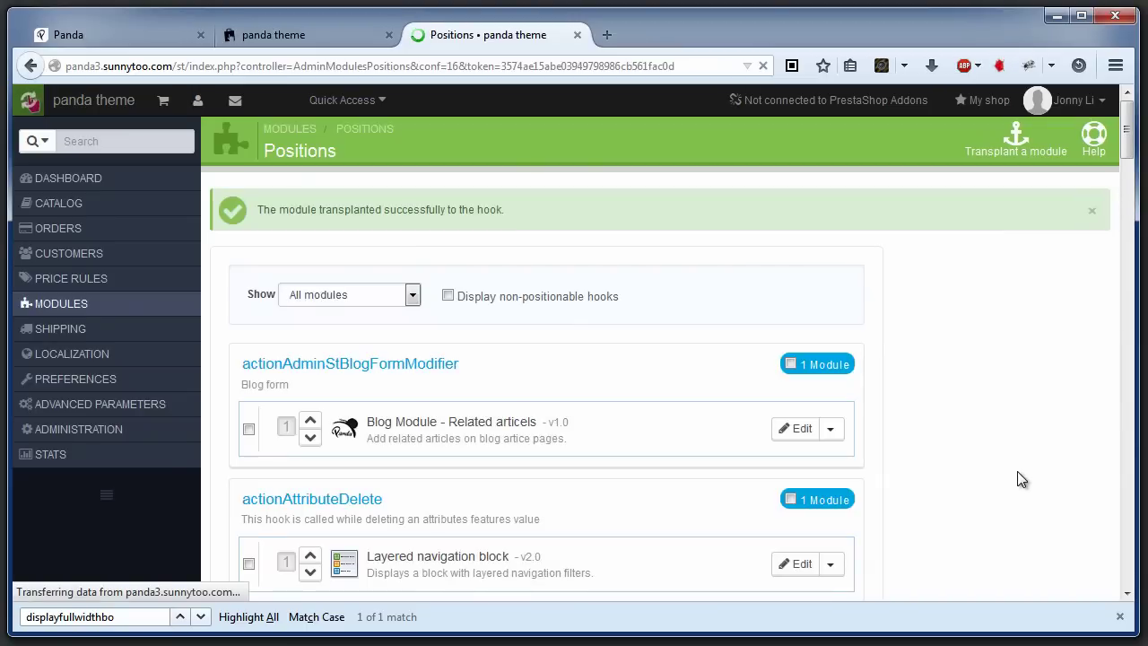
Reload the storefront homepage, examine the rearranged footer and return to the start of the page
key("ctrl+f")
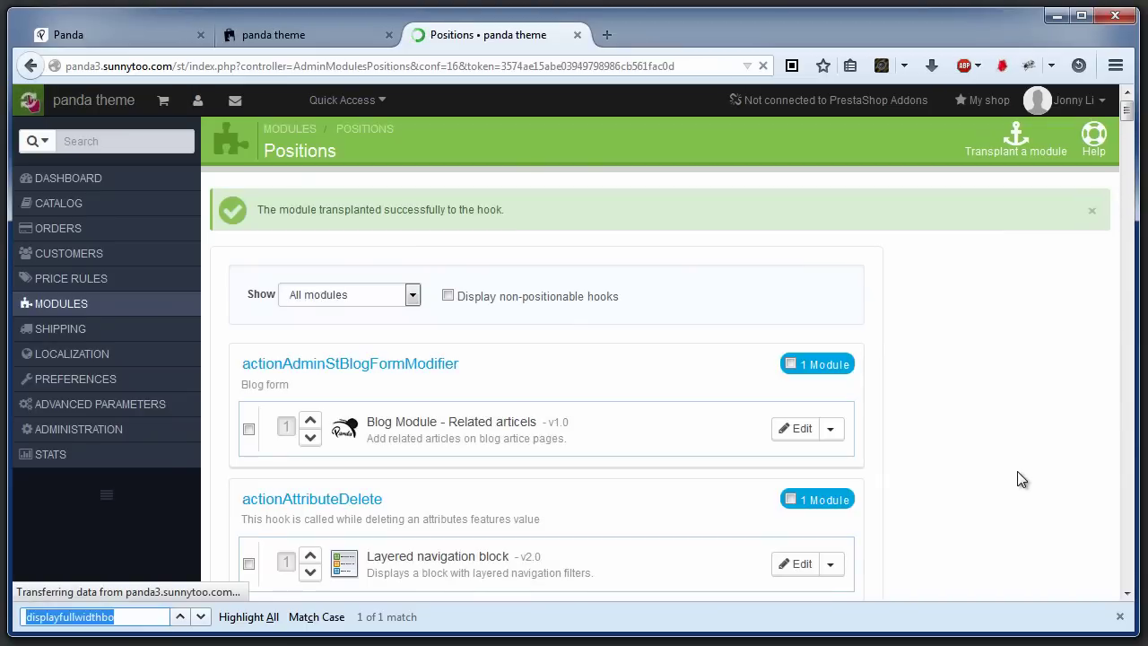
key("ctrl+Page_Up")
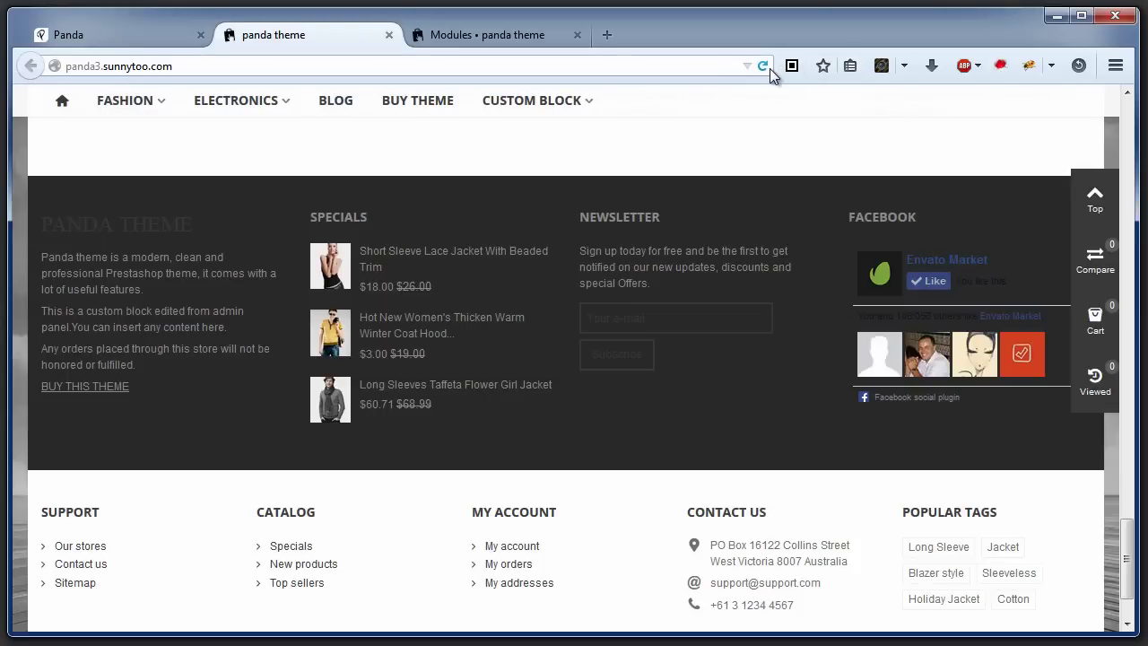
left_click(763, 67)
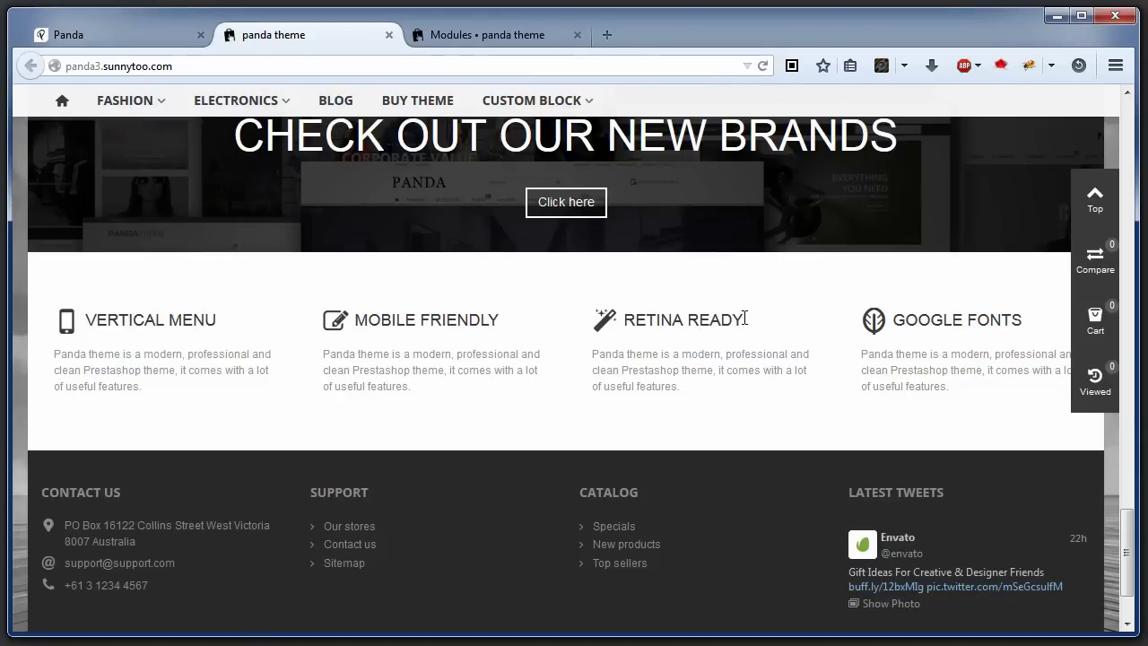
scroll(744, 318, "up", 5)
left_click(1095, 199)
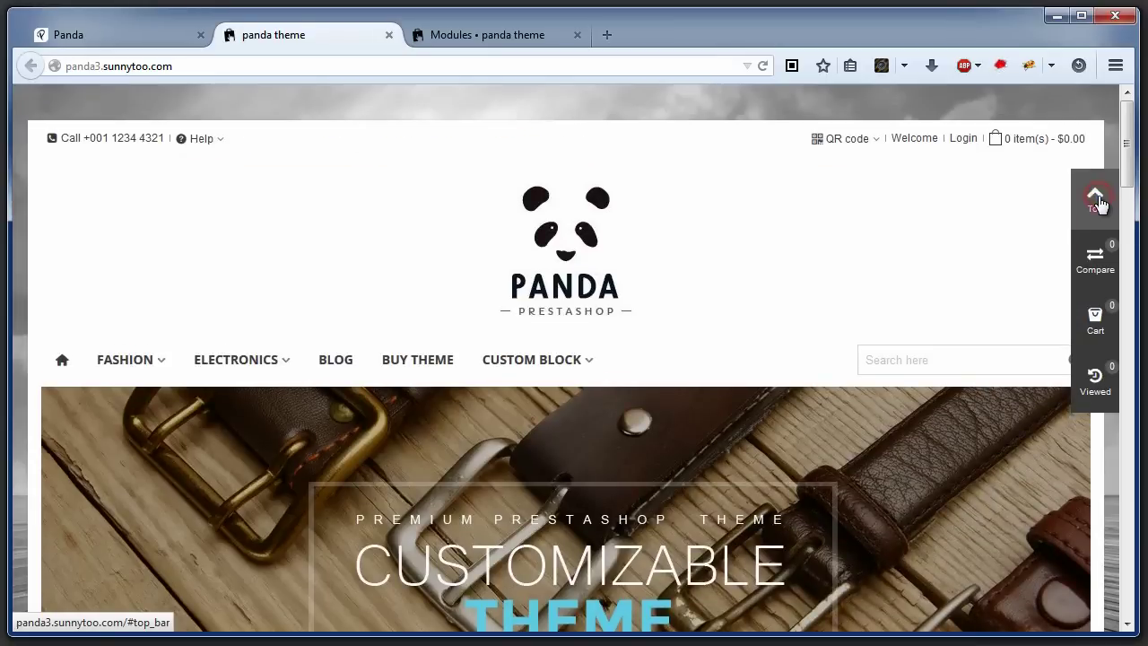